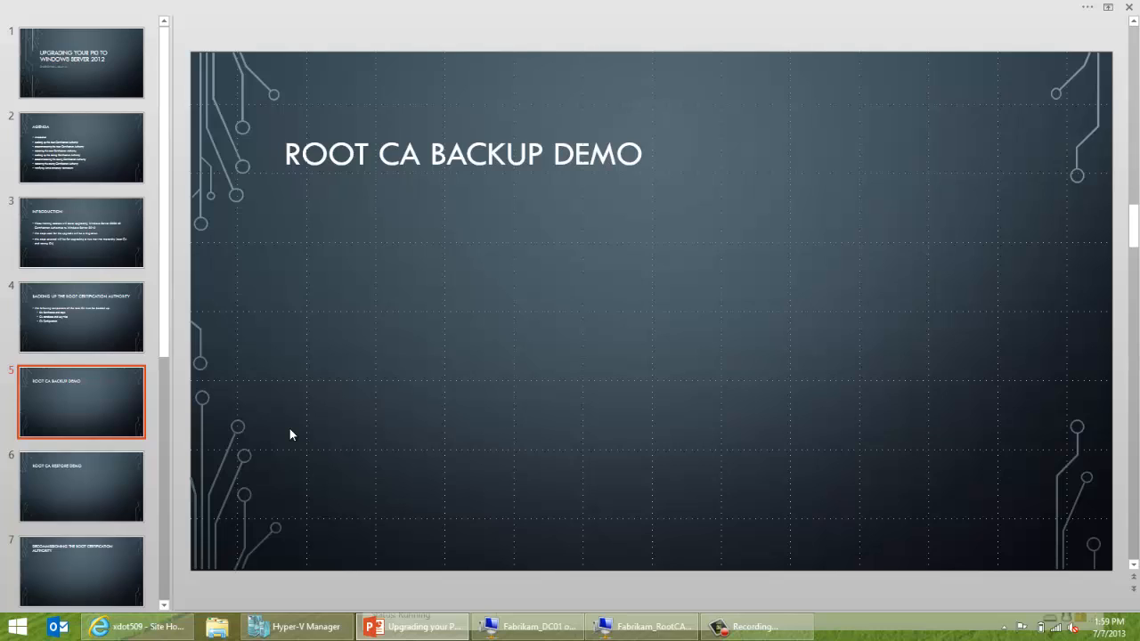
Switch to the RootCA VM, dismiss initial configuration tasks, and open the C: drive in Explorer.
{"action": "left_click", "coordinate": [621, 634]}
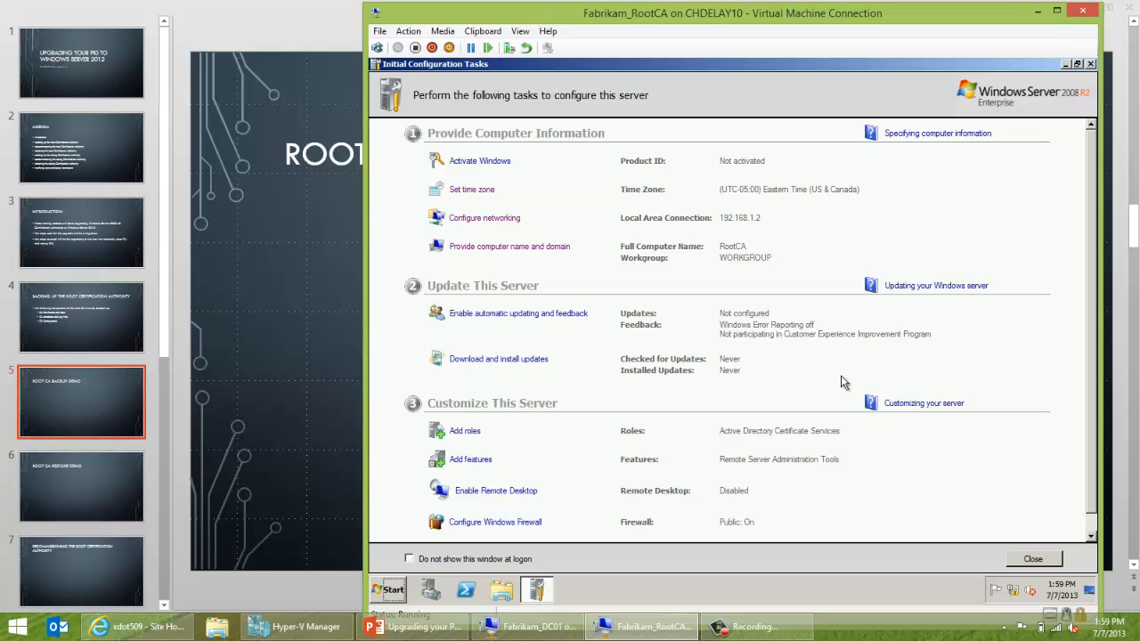
{"action": "left_click", "coordinate": [1088, 64]}
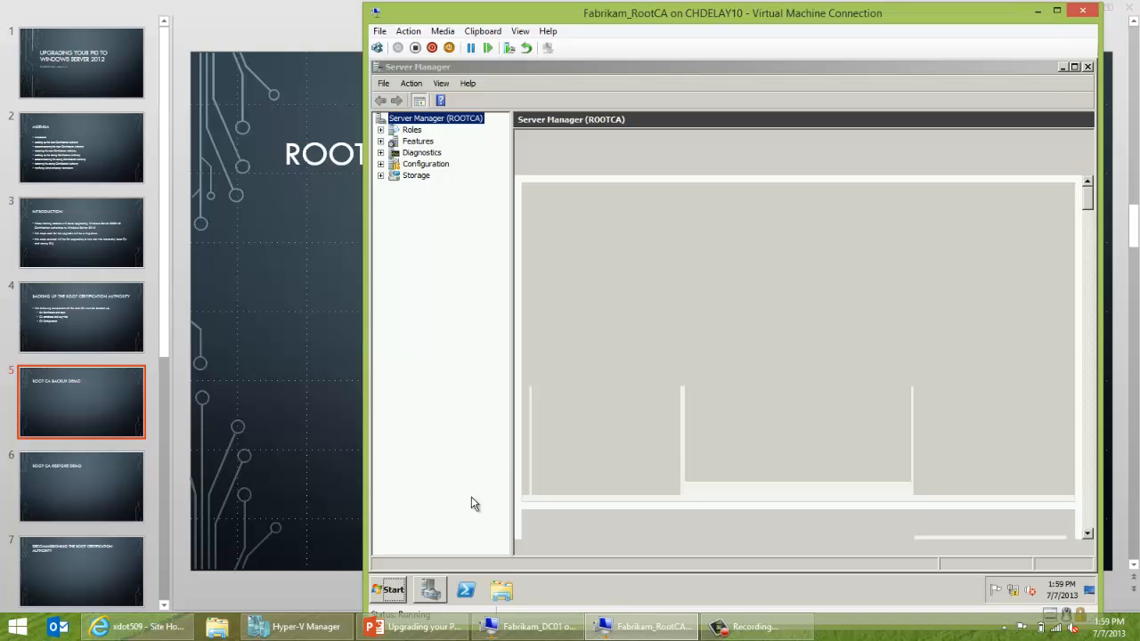
{"action": "left_click", "coordinate": [506, 588]}
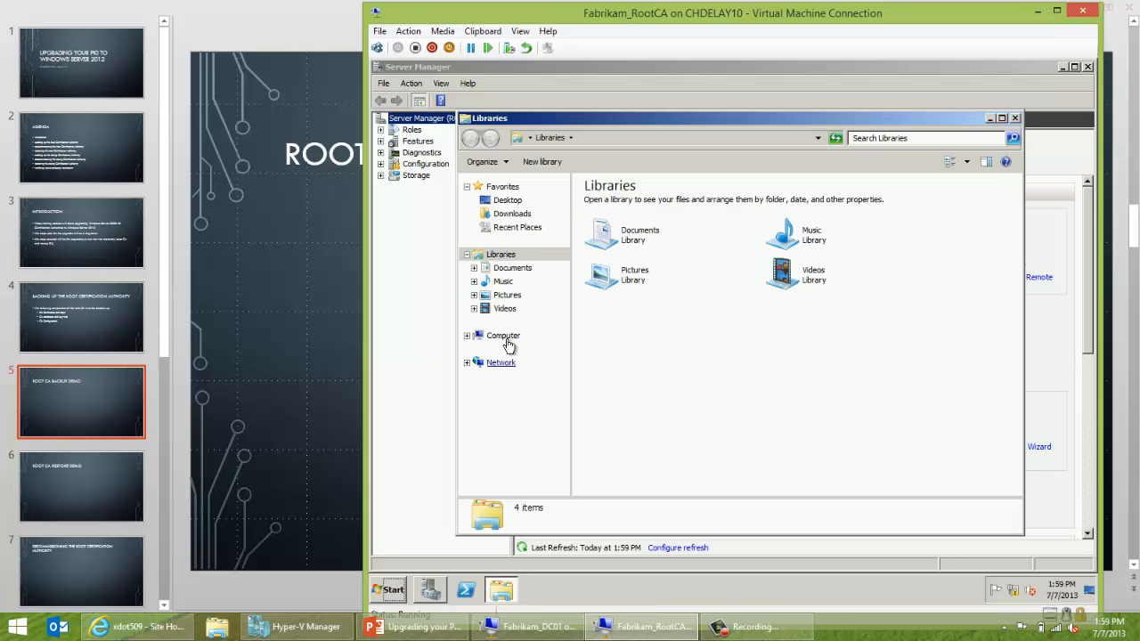
{"action": "left_click", "coordinate": [504, 339]}
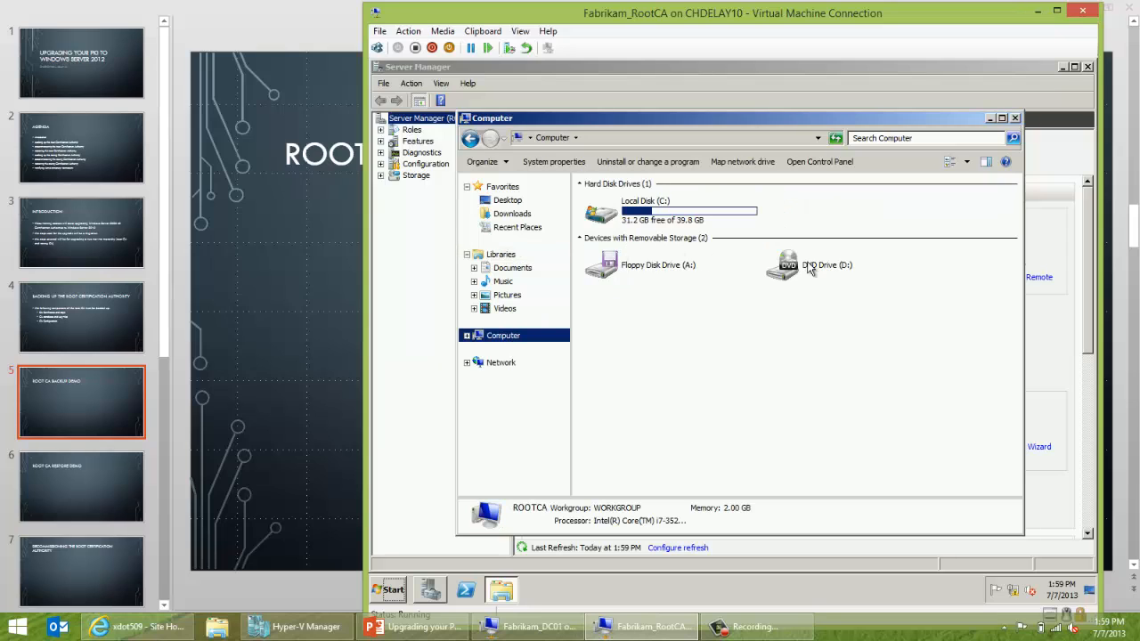
{"action": "double_click", "coordinate": [699, 223]}
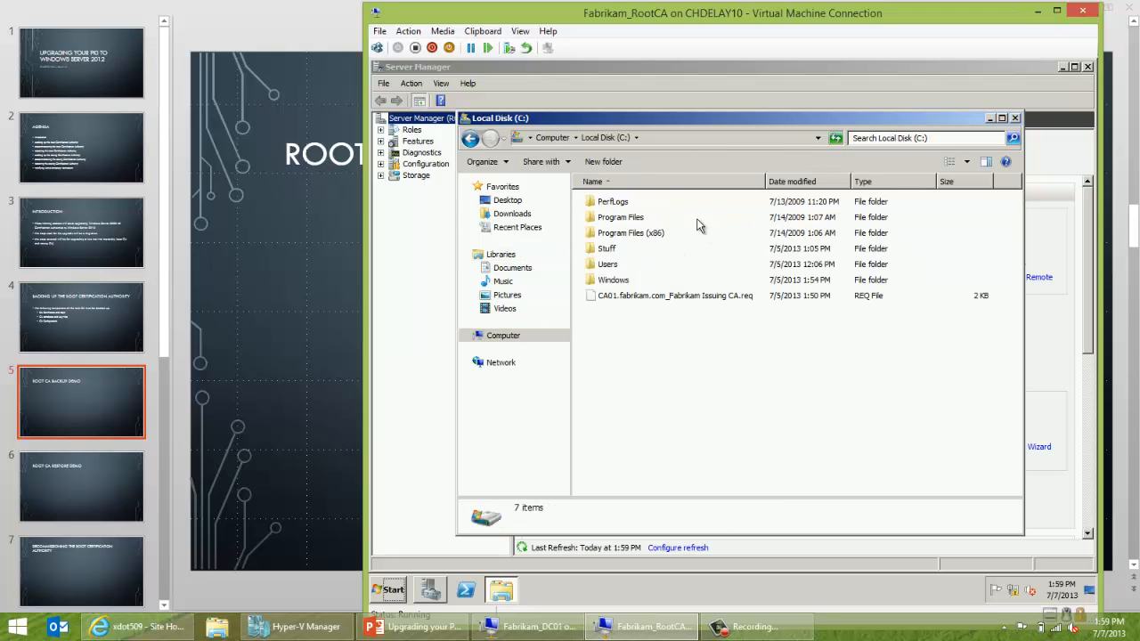
Create a new folder named Backup on the C: drive.
{"action": "right_click", "coordinate": [638, 320]}
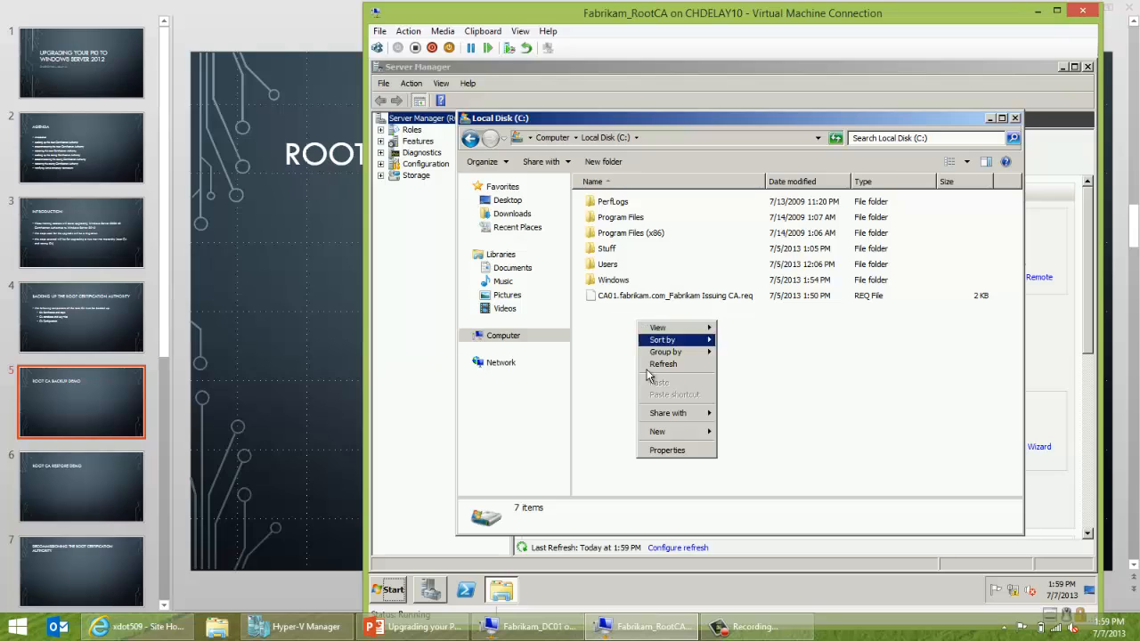
{"action": "mouse_move", "coordinate": [671, 435]}
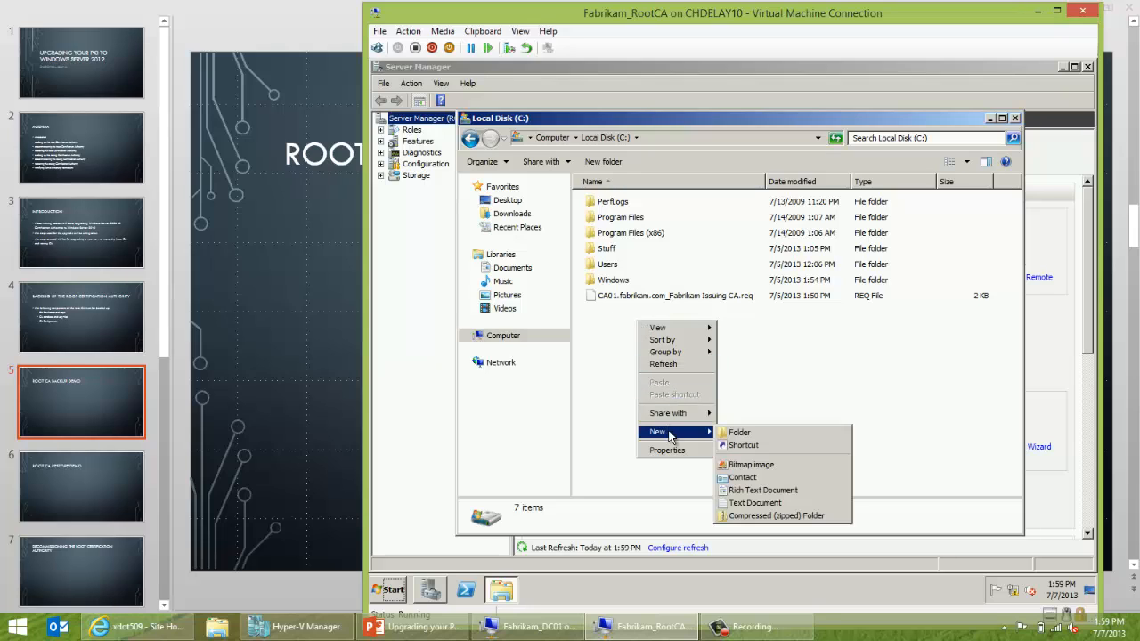
{"action": "left_click", "coordinate": [737, 433]}
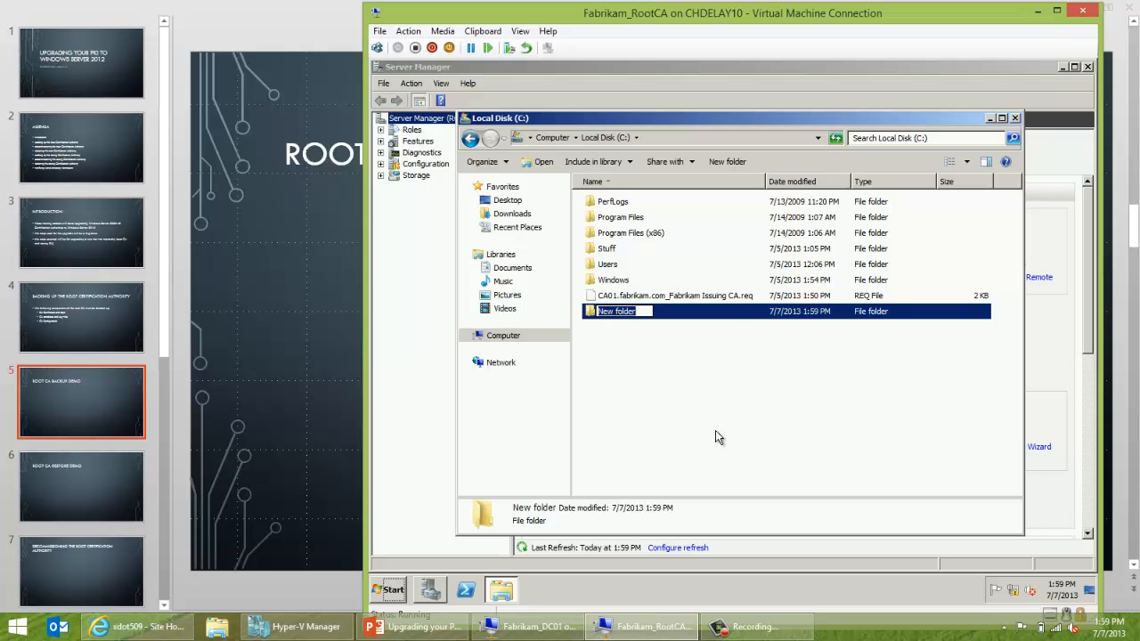
{"action": "type", "text": "Backup"}
{"action": "key", "text": "Return"}
Inside Backup, create CABackup and ConfigBackup folders, then close Explorer.
{"action": "double_click", "coordinate": [609, 312]}
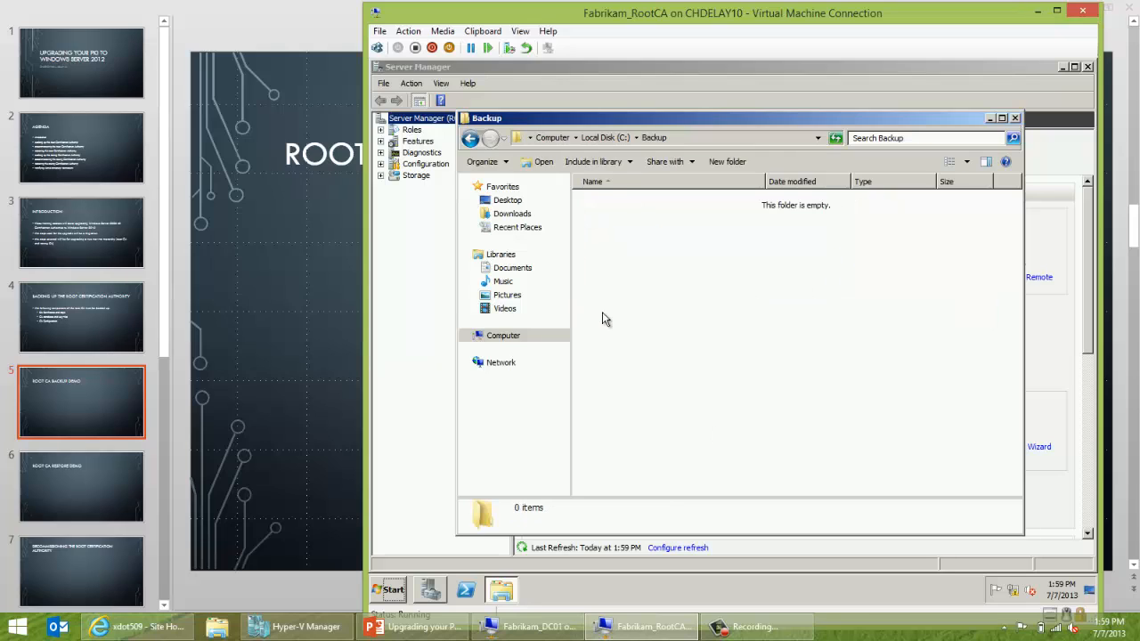
{"action": "right_click", "coordinate": [612, 253]}
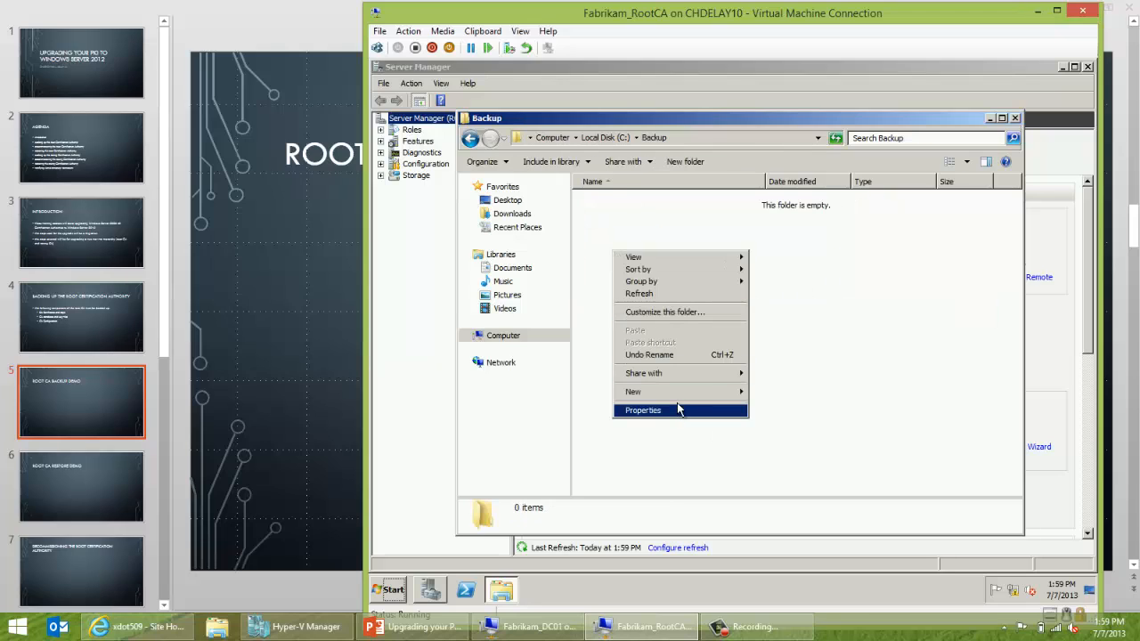
{"action": "mouse_move", "coordinate": [675, 398]}
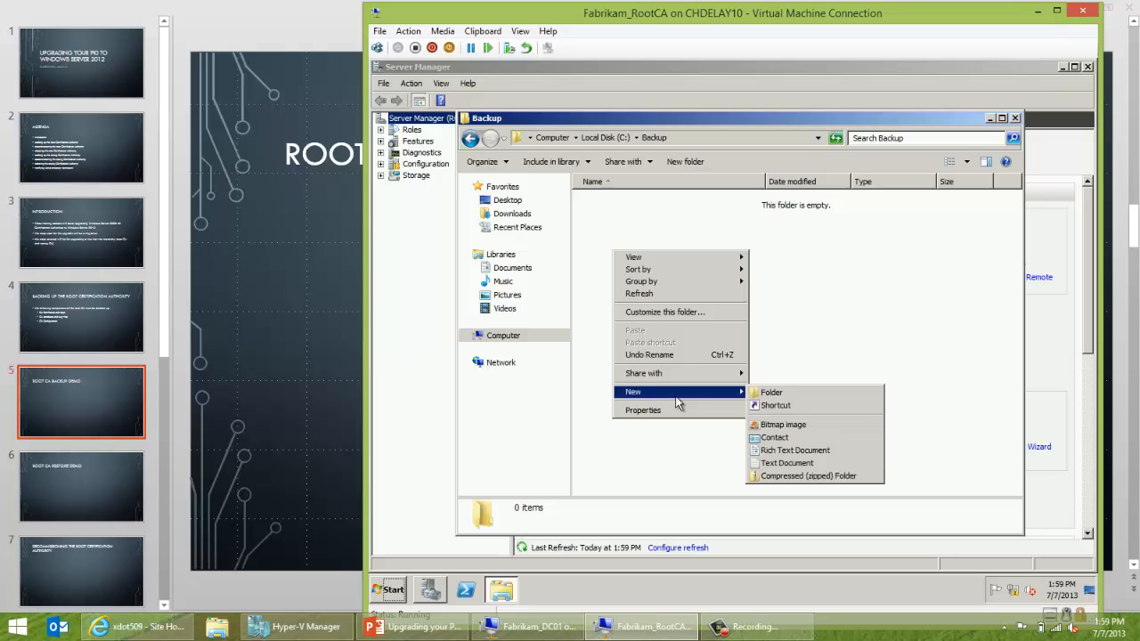
{"action": "left_click", "coordinate": [776, 397]}
{"action": "type", "text": "CABackup"}
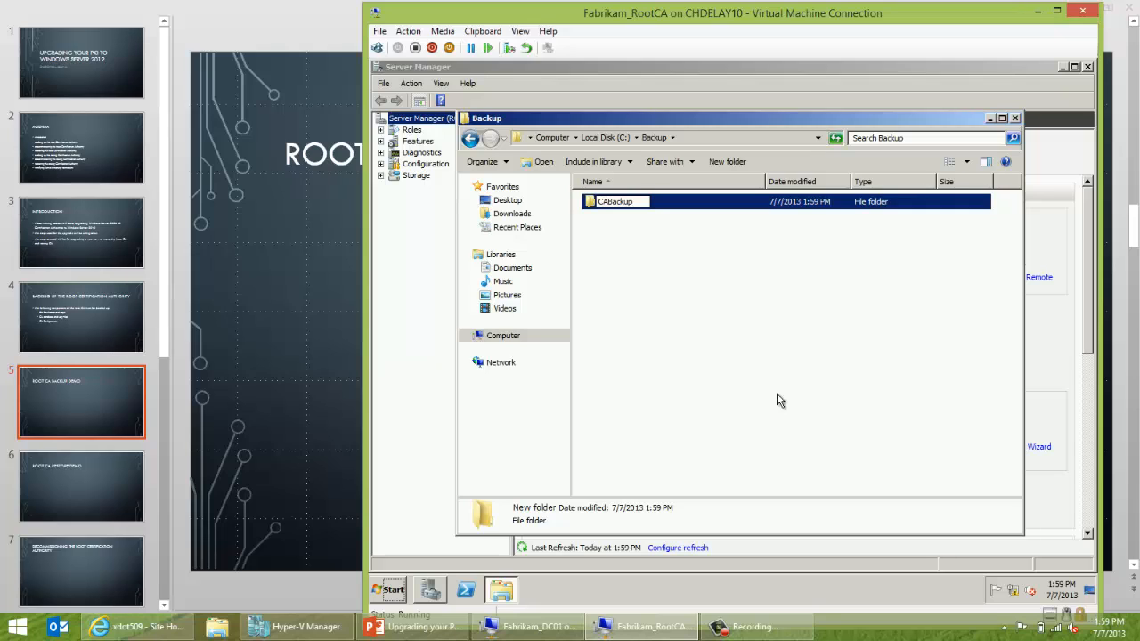
{"action": "left_click", "coordinate": [776, 393]}
{"action": "right_click", "coordinate": [647, 261]}
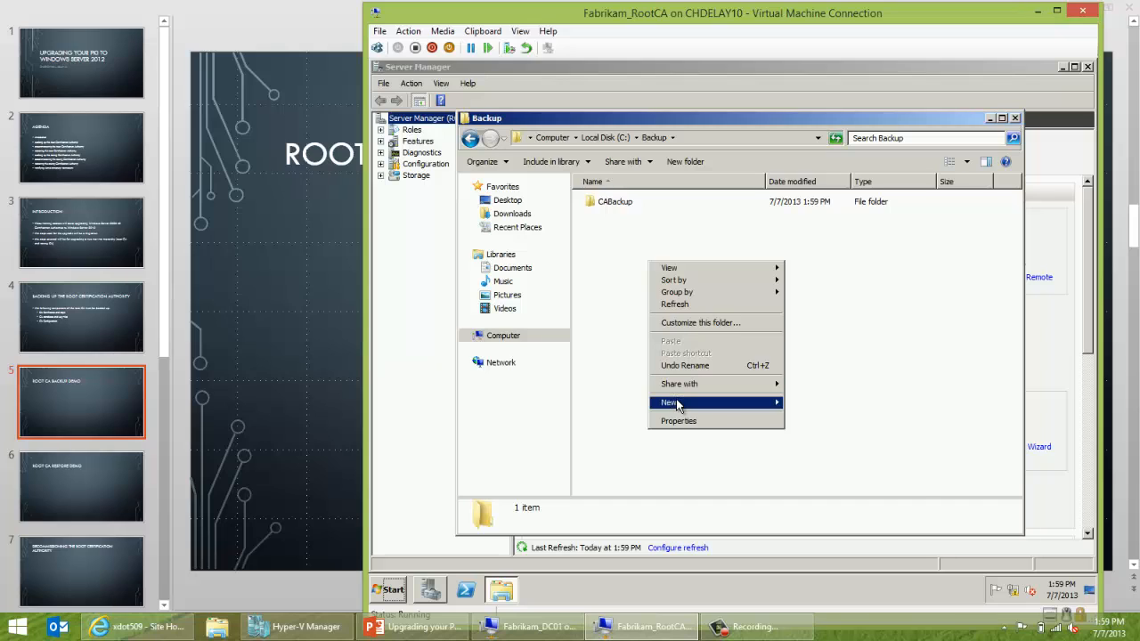
{"action": "mouse_move", "coordinate": [744, 397]}
{"action": "left_click", "coordinate": [791, 404]}
{"action": "type", "text": "Conf"}
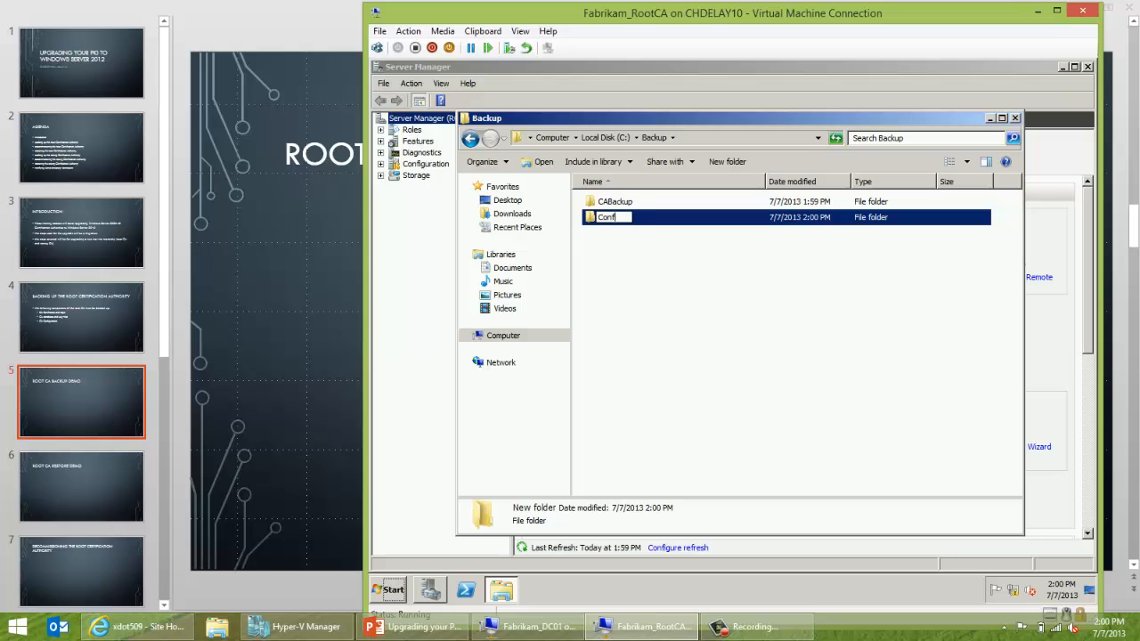
{"action": "type", "text": "igBackup"}
{"action": "left_click", "coordinate": [790, 402]}
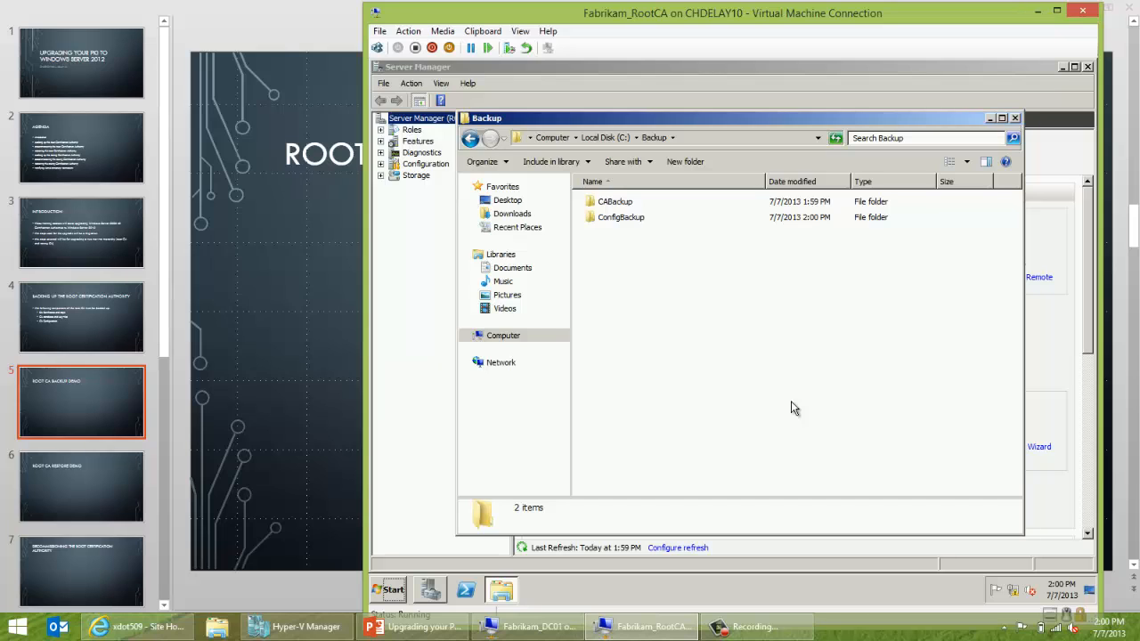
{"action": "left_click", "coordinate": [1014, 118]}
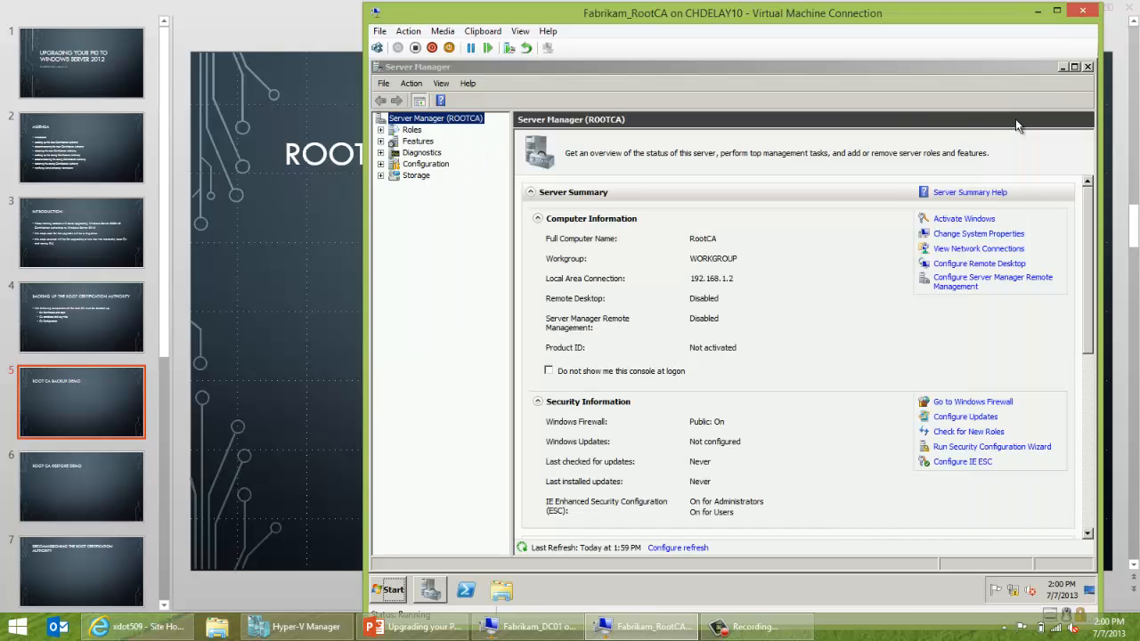
Minimize Server Manager to reveal the RootCA desktop.
{"action": "left_click", "coordinate": [1062, 68]}
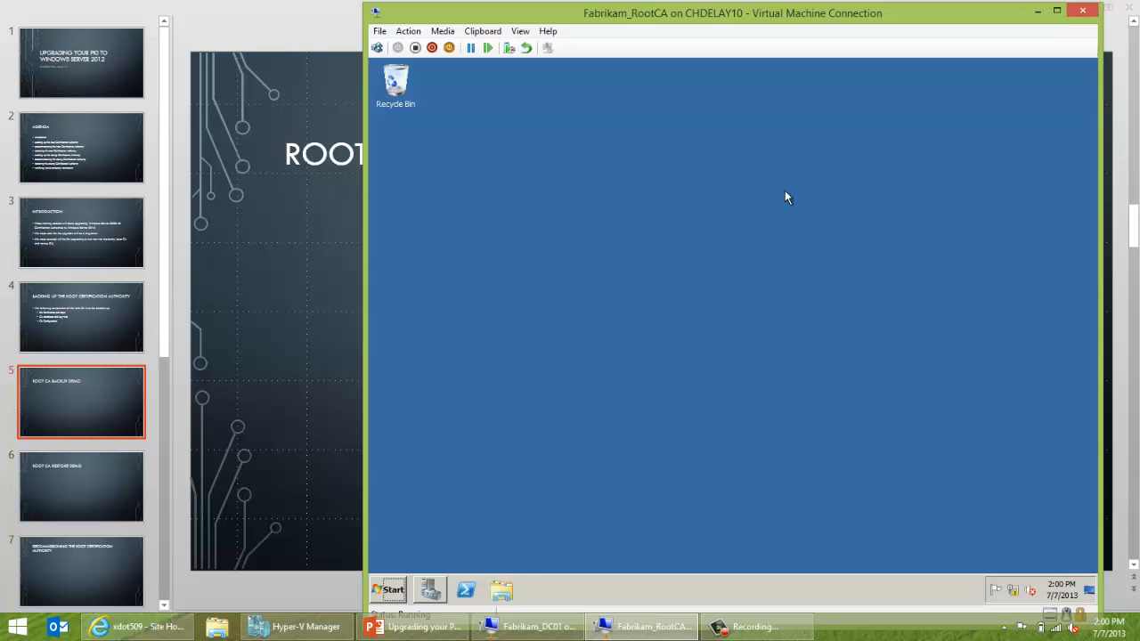
Launch certsrv.msc and choose All Tasks > Back up CA on Fabrikam Root Certification Authority.
{"action": "key", "text": "super+r"}
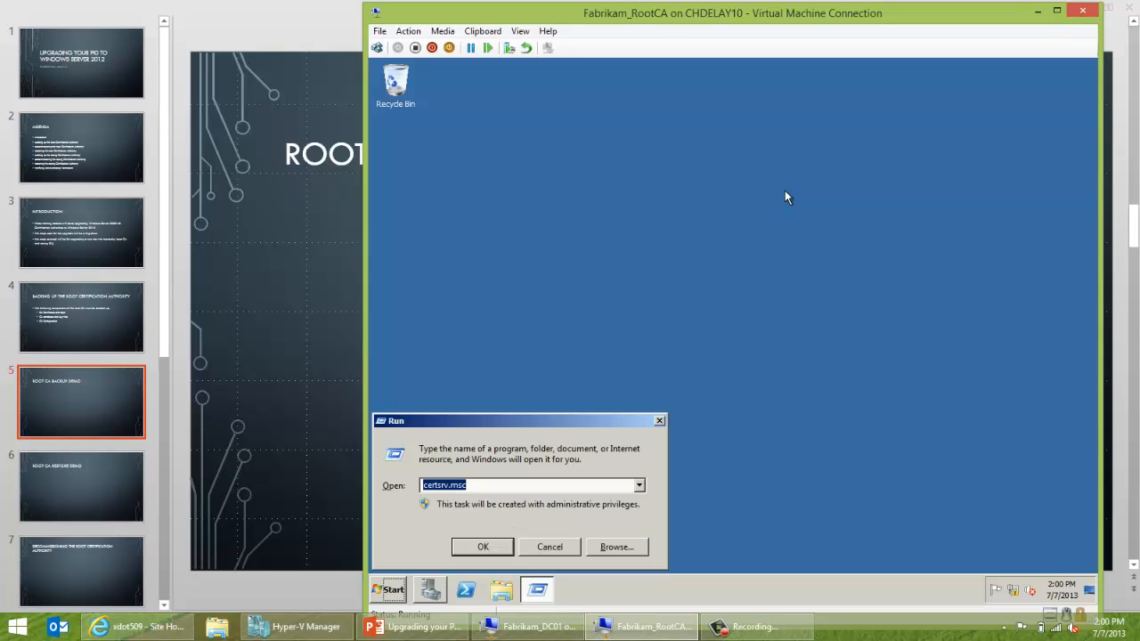
{"action": "key", "text": "Return"}
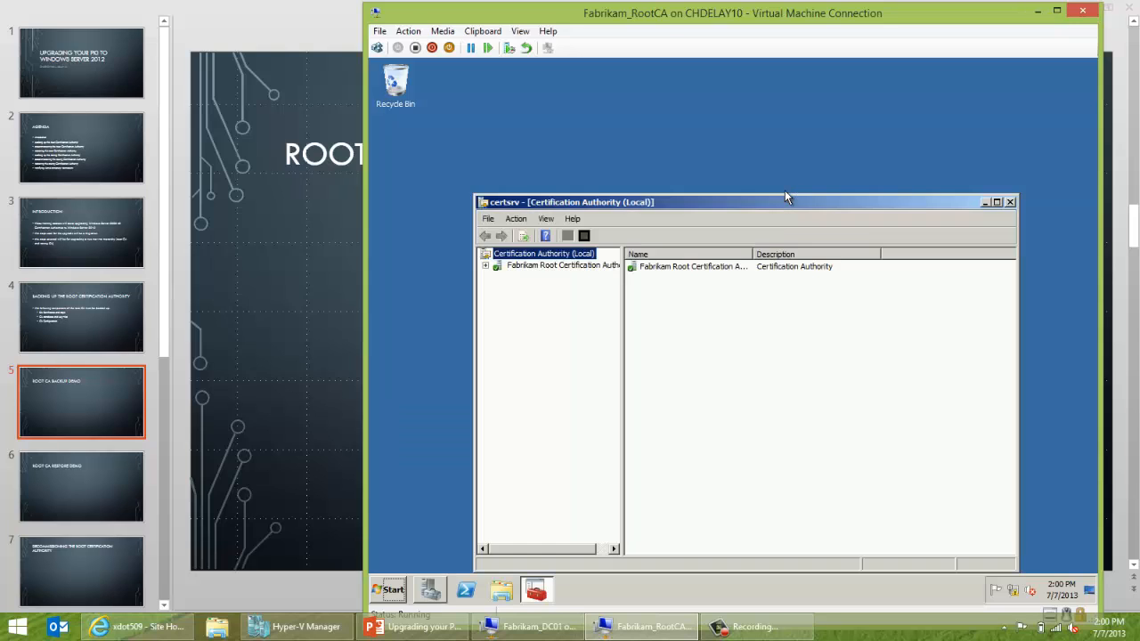
{"action": "double_click", "coordinate": [576, 266]}
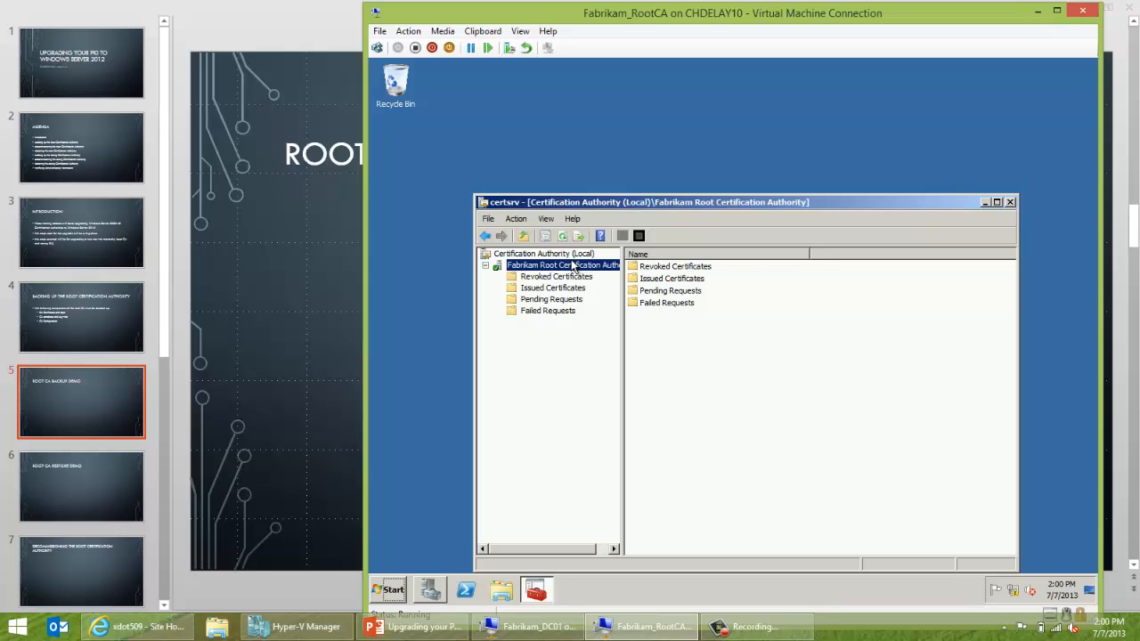
{"action": "left_click", "coordinate": [562, 289]}
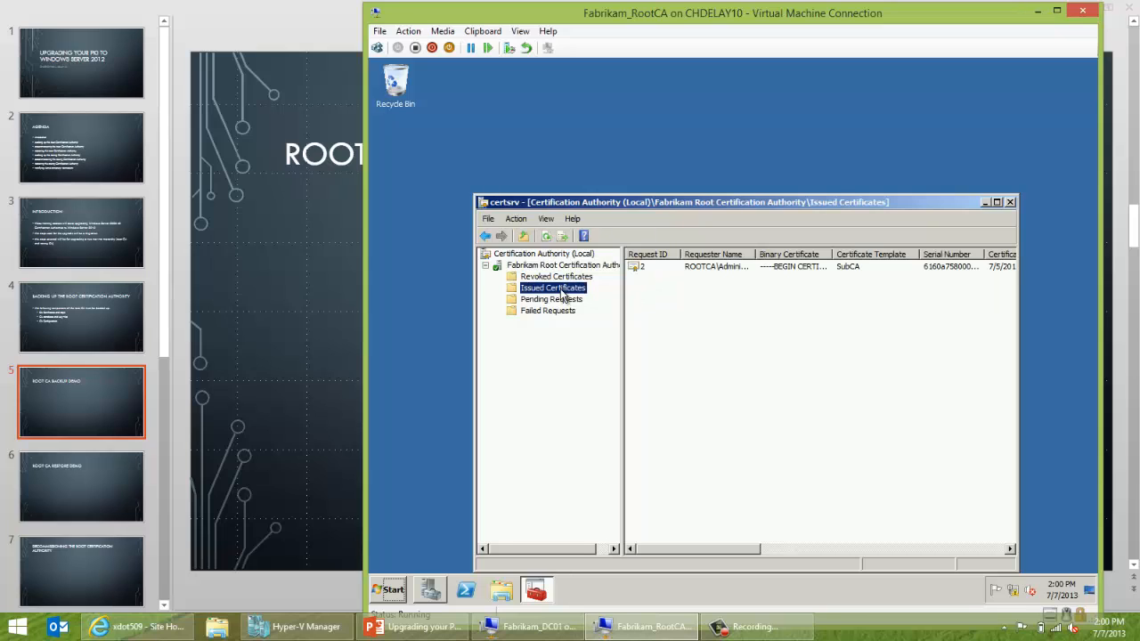
{"action": "left_click", "coordinate": [559, 268]}
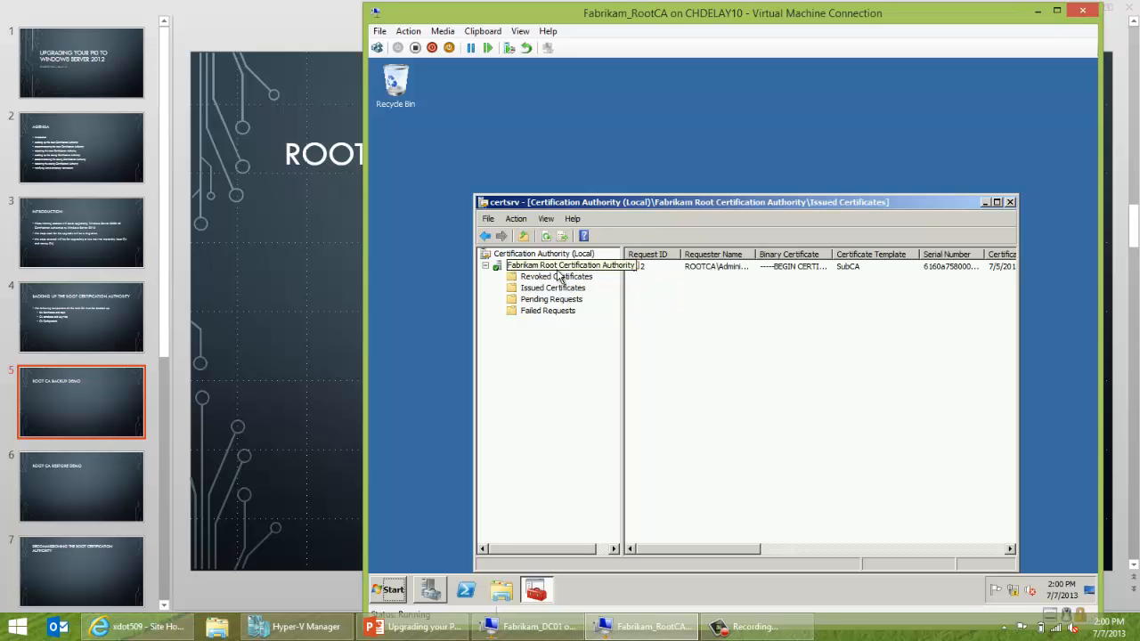
{"action": "right_click", "coordinate": [559, 269]}
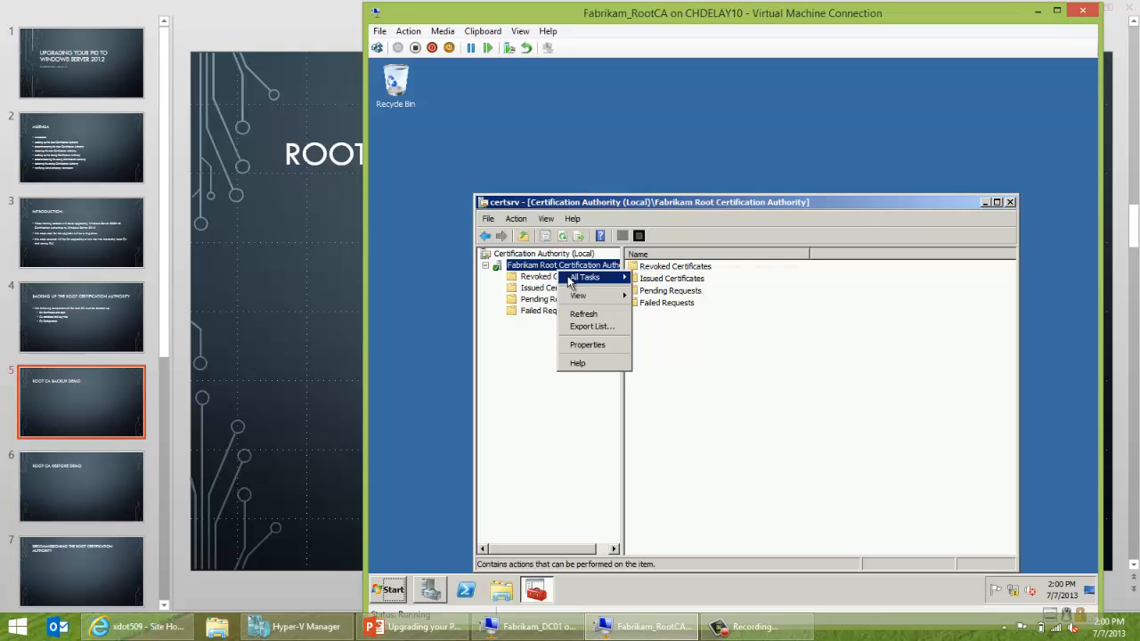
{"action": "mouse_move", "coordinate": [585, 277]}
{"action": "left_click", "coordinate": [666, 327]}
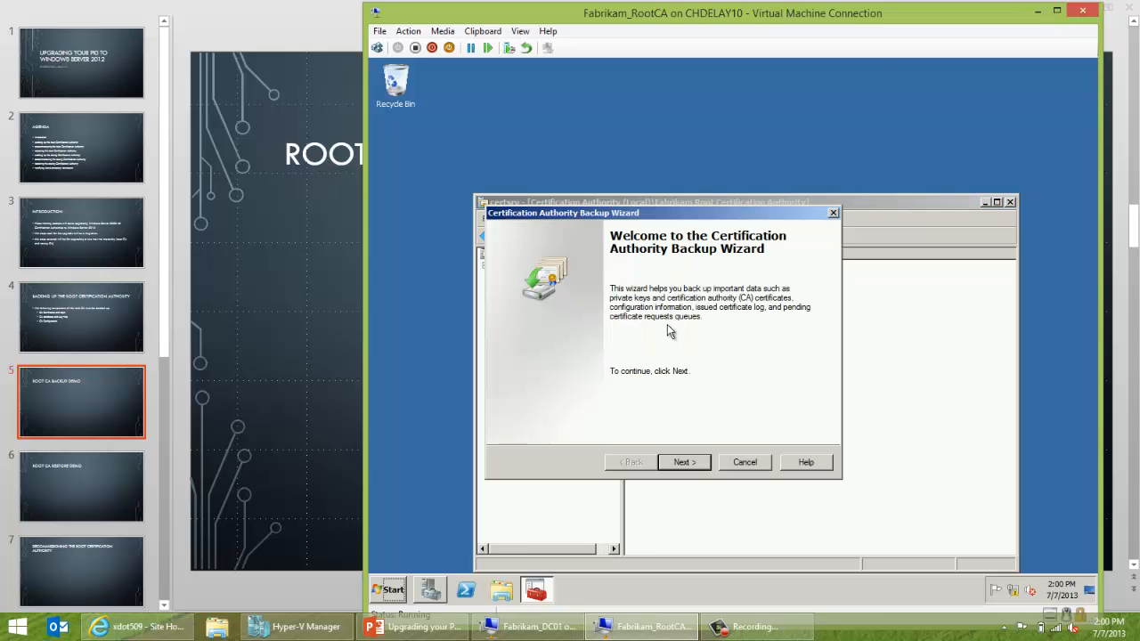
Back up the private key, CA certificate and database to C:\Backup\CABackup with a password.
{"action": "left_click", "coordinate": [679, 461]}
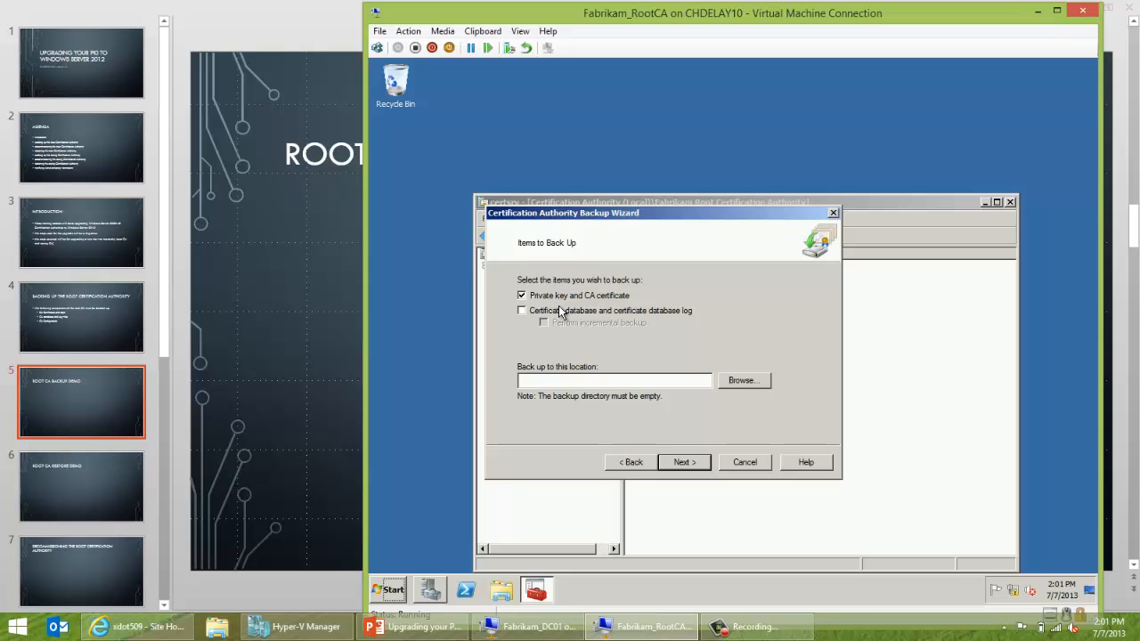
{"action": "left_click", "coordinate": [725, 379]}
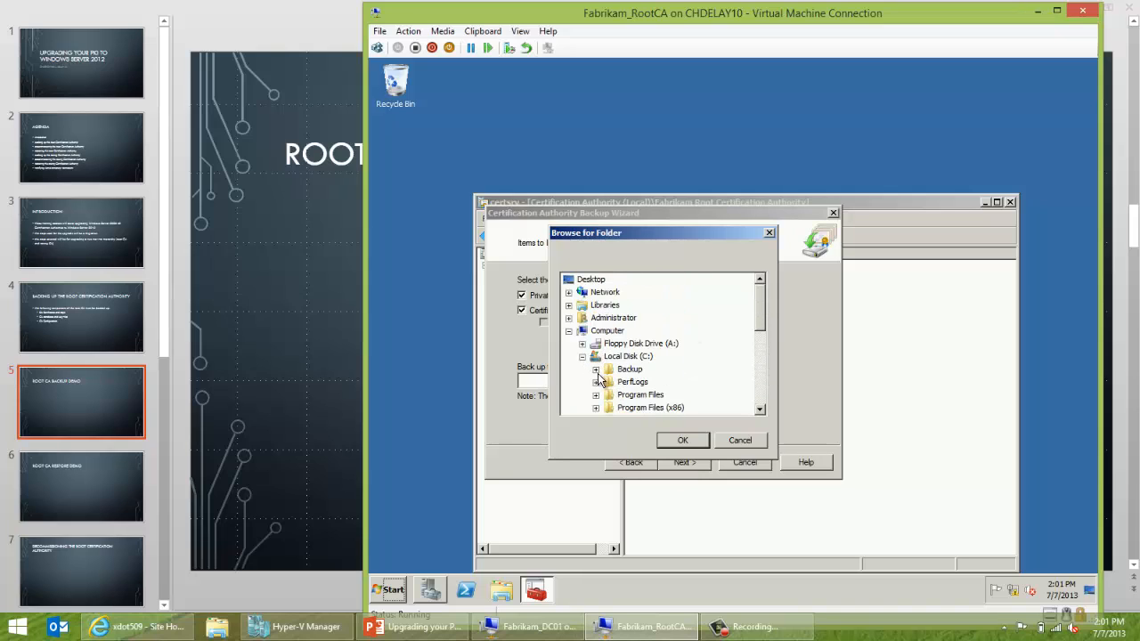
{"action": "left_click", "coordinate": [596, 369]}
{"action": "left_click", "coordinate": [634, 382]}
{"action": "left_click", "coordinate": [678, 442]}
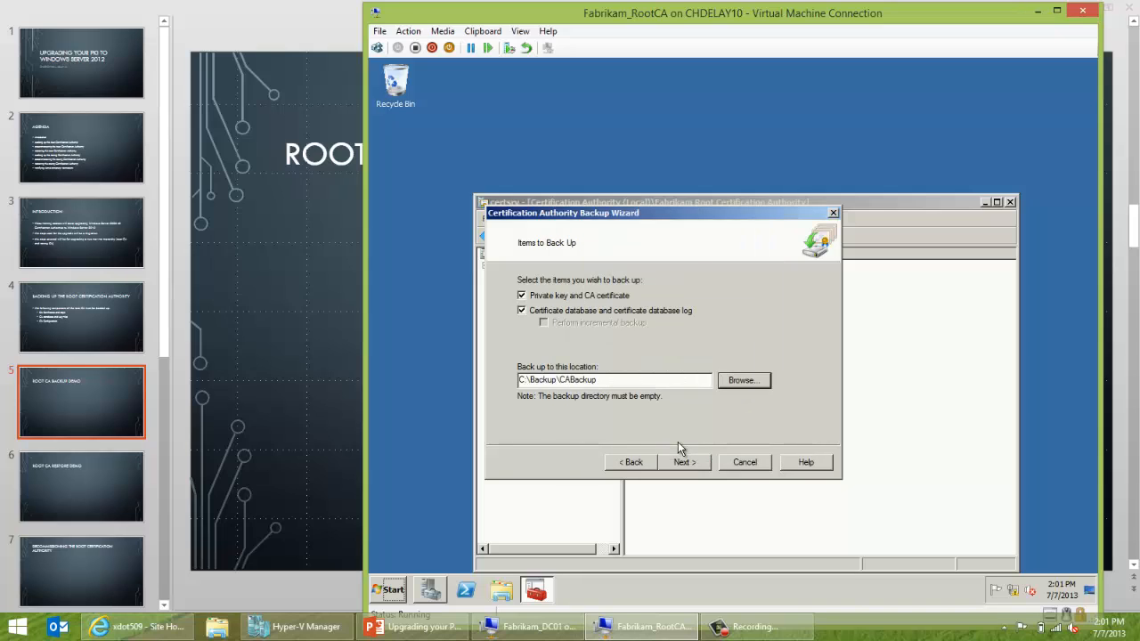
{"action": "left_click", "coordinate": [681, 462]}
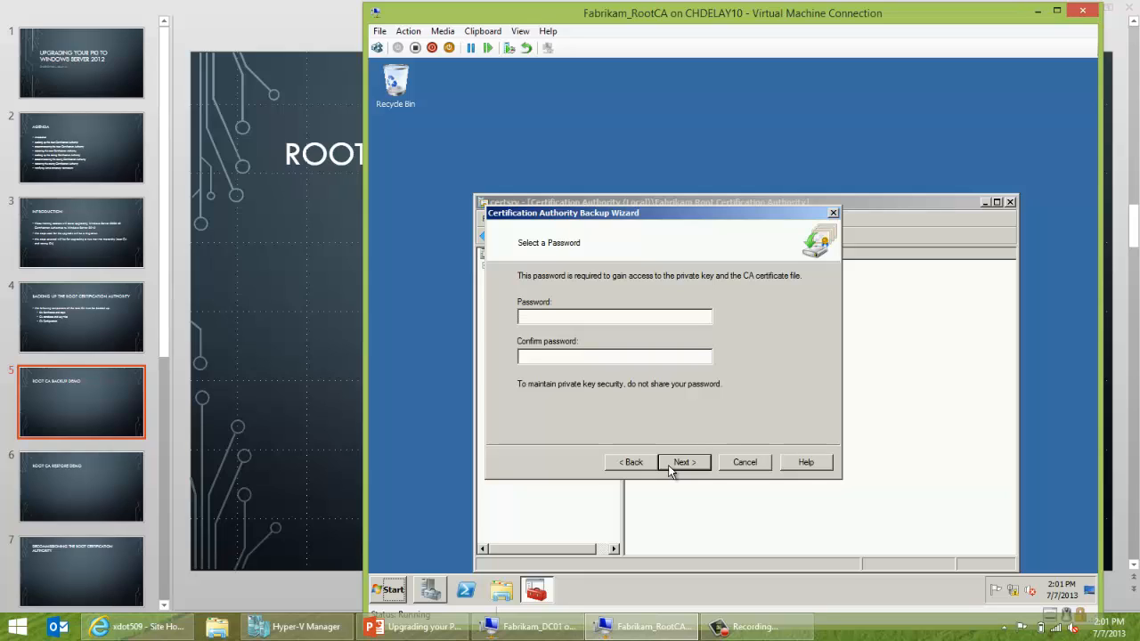
{"action": "type", "text": "****************"}
{"action": "left_click", "coordinate": [692, 465]}
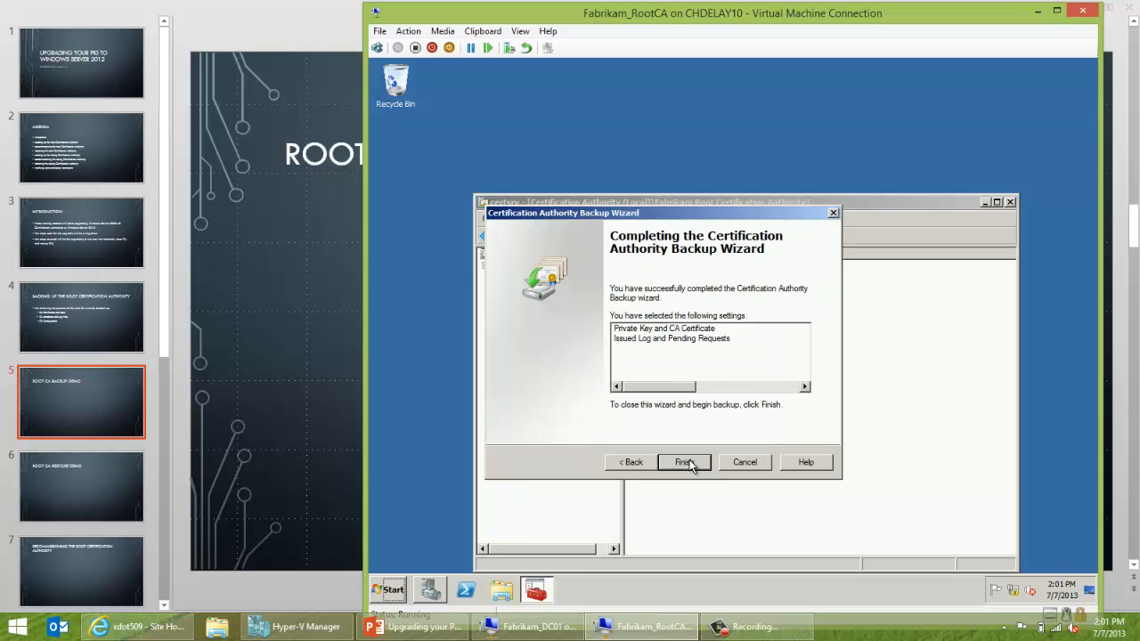
{"action": "left_click", "coordinate": [690, 463]}
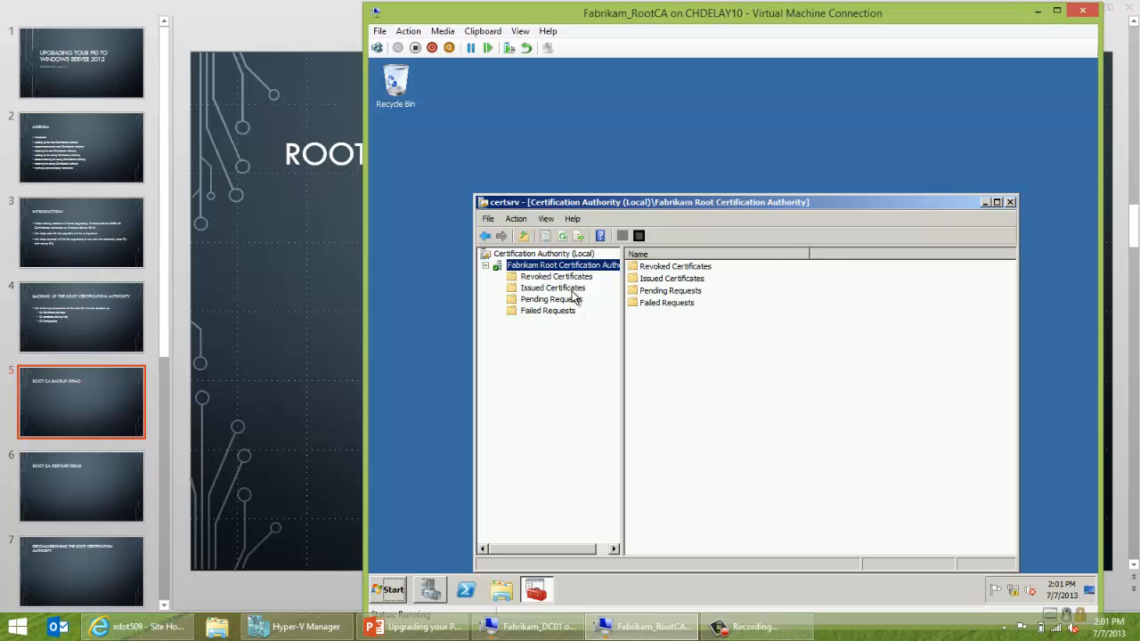
{"action": "left_click", "coordinate": [501, 590]}
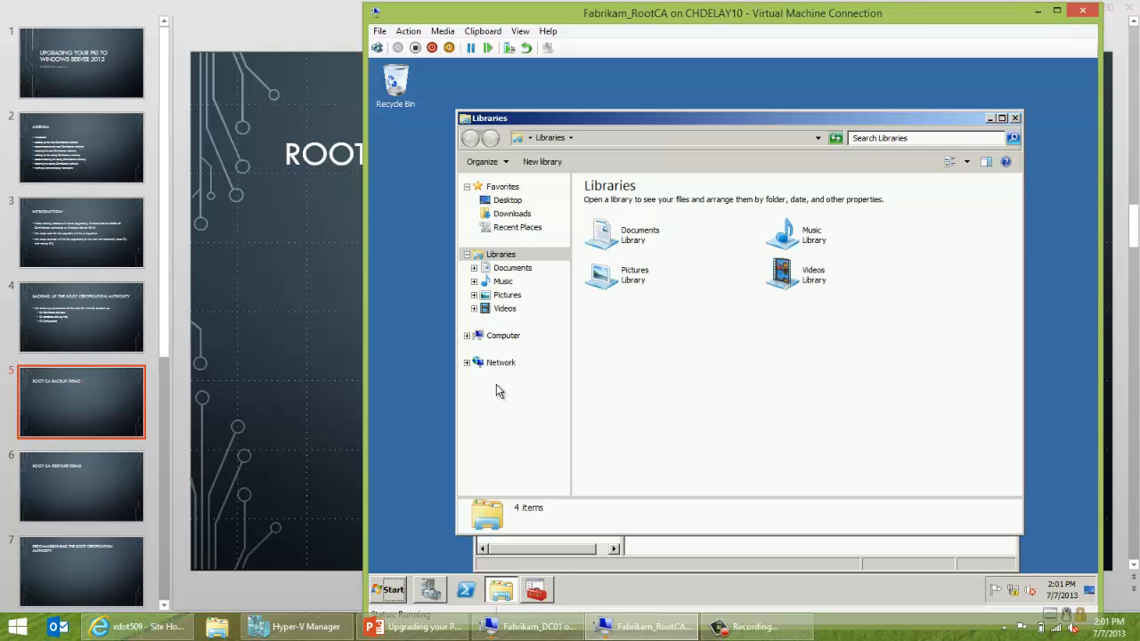
{"action": "left_click", "coordinate": [501, 335]}
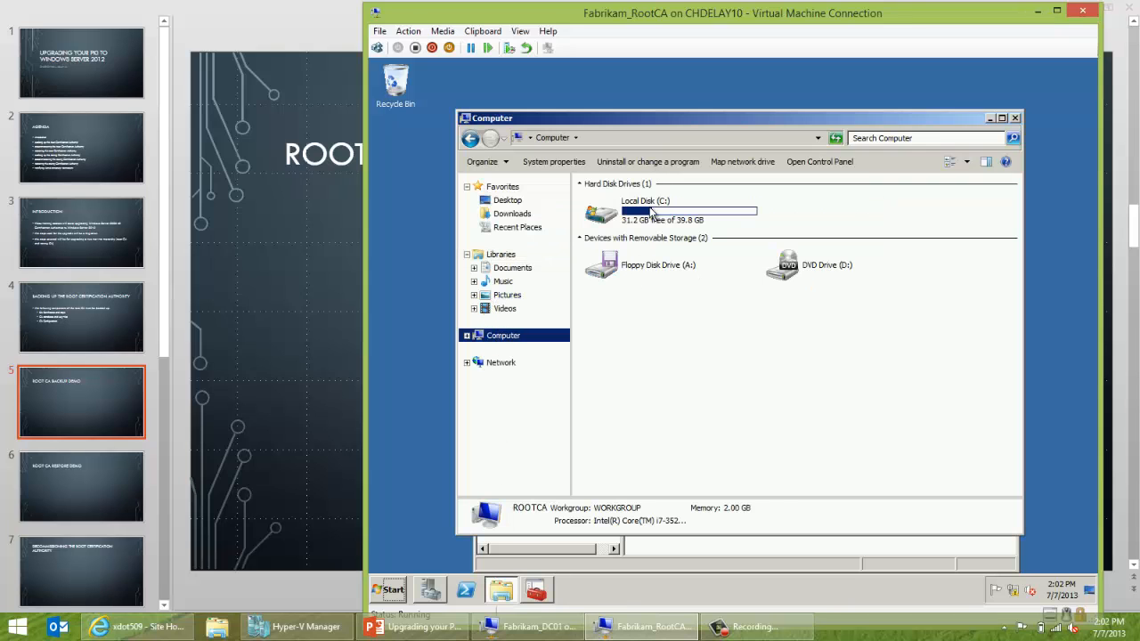
{"action": "double_click", "coordinate": [651, 214]}
{"action": "double_click", "coordinate": [614, 198]}
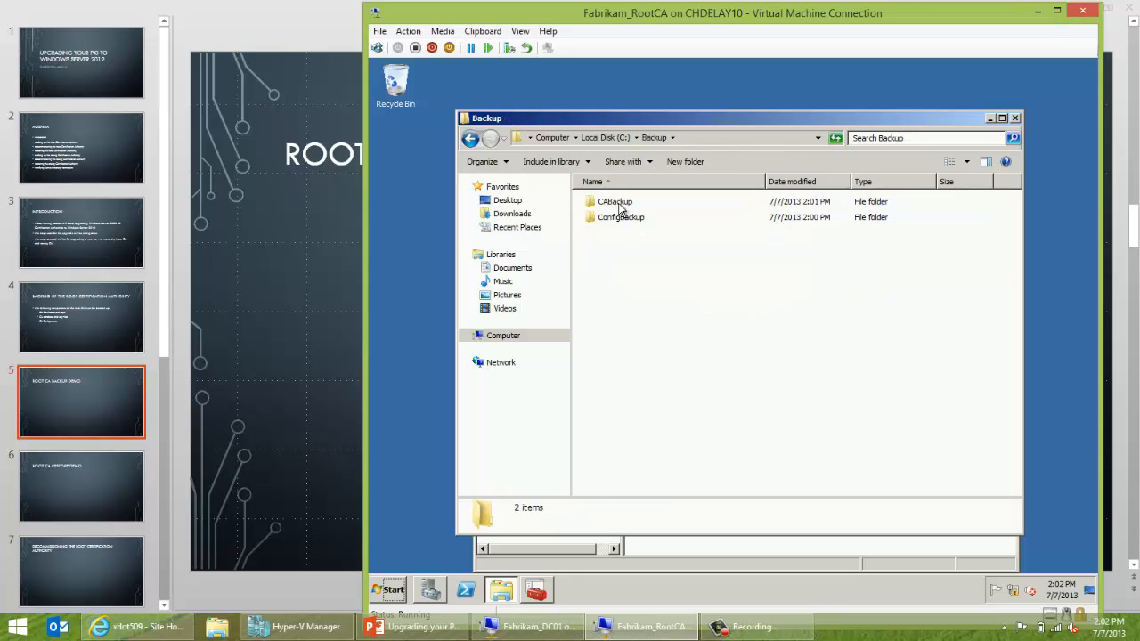
{"action": "double_click", "coordinate": [615, 202]}
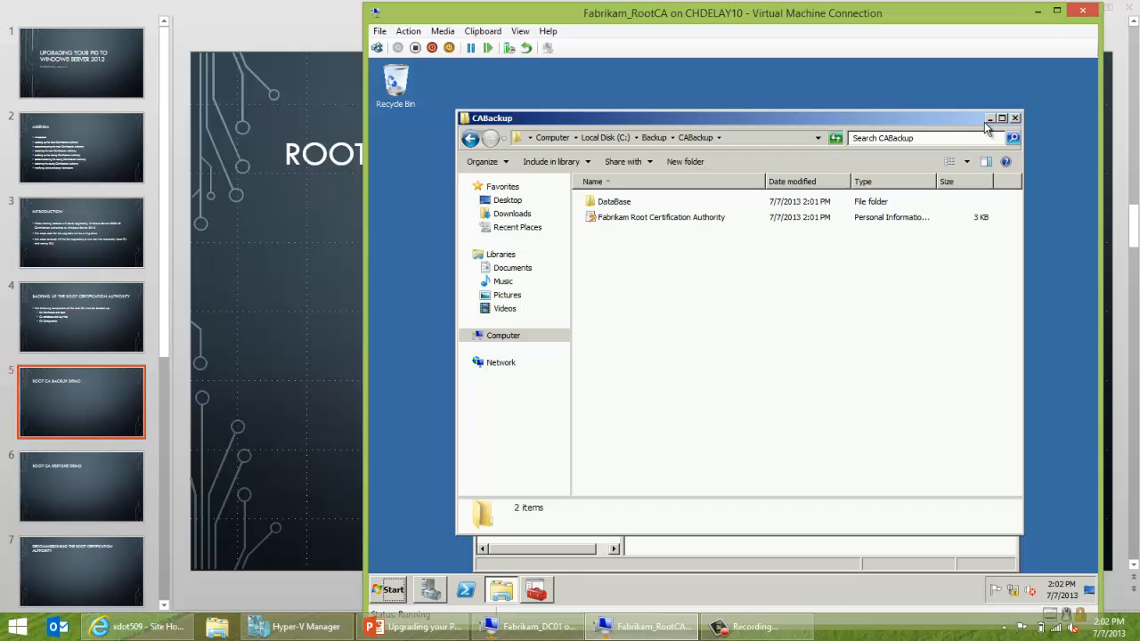
{"action": "left_click", "coordinate": [1014, 119]}
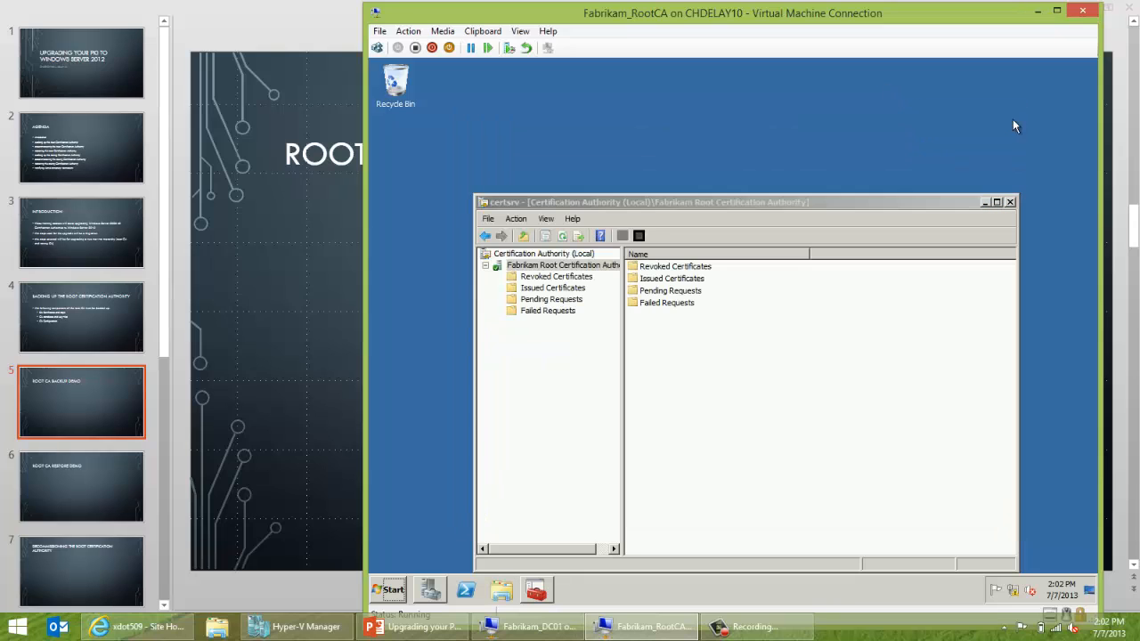
Launch regedit and navigate HKLM\SYSTEM\CurrentControlSet\services to the CertSvc key.
{"action": "key", "text": "super+r"}
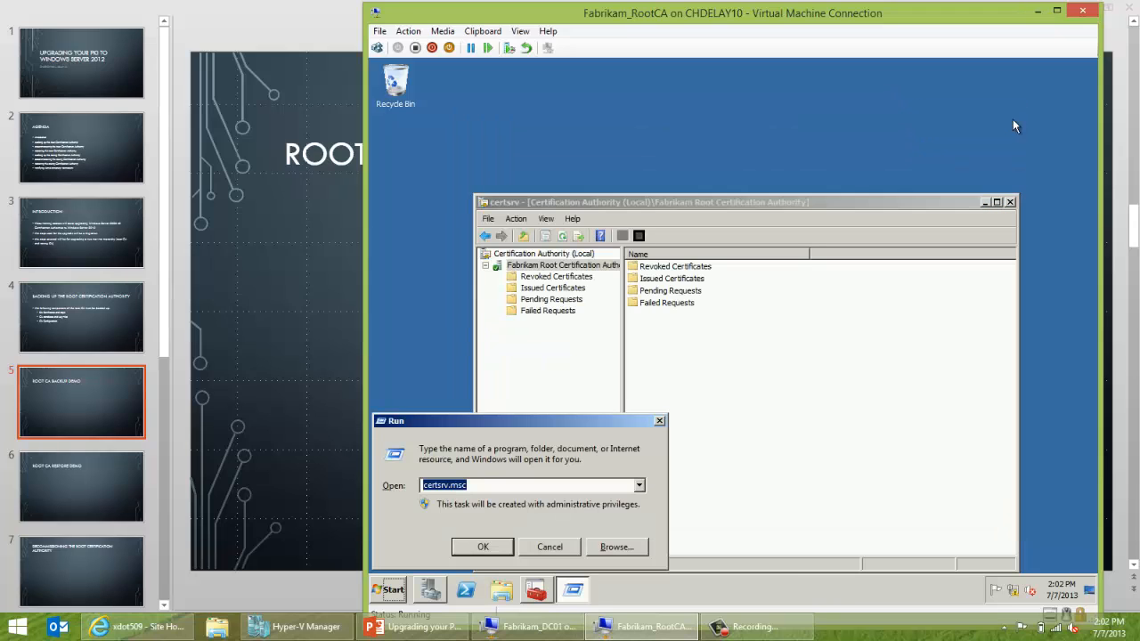
{"action": "type", "text": "regedit"}
{"action": "key", "text": "Return"}
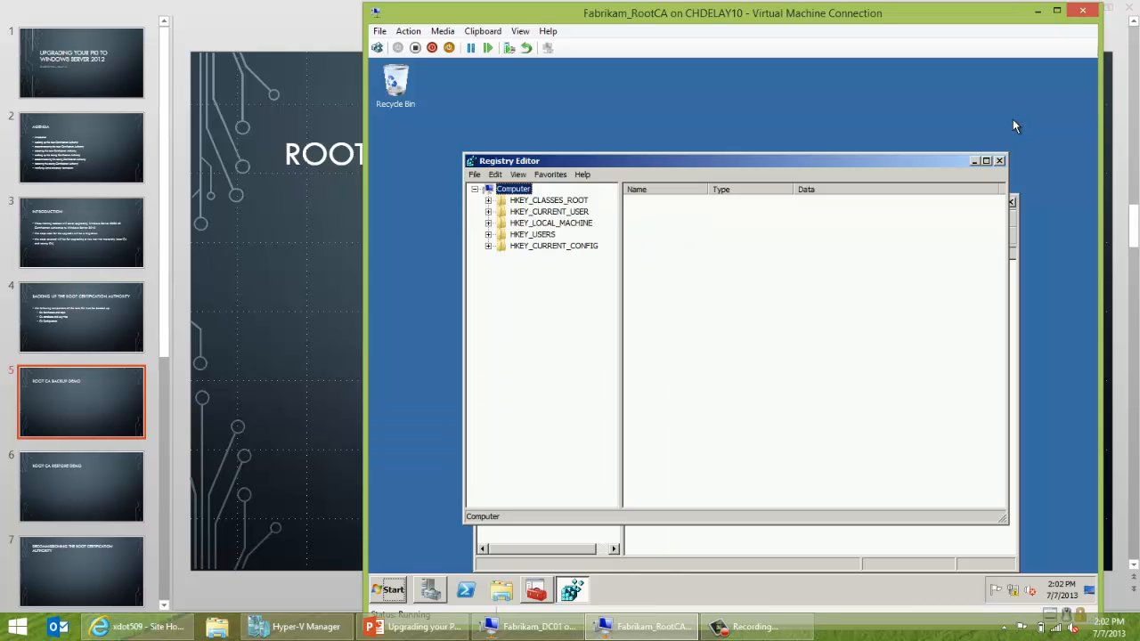
{"action": "double_click", "coordinate": [577, 225]}
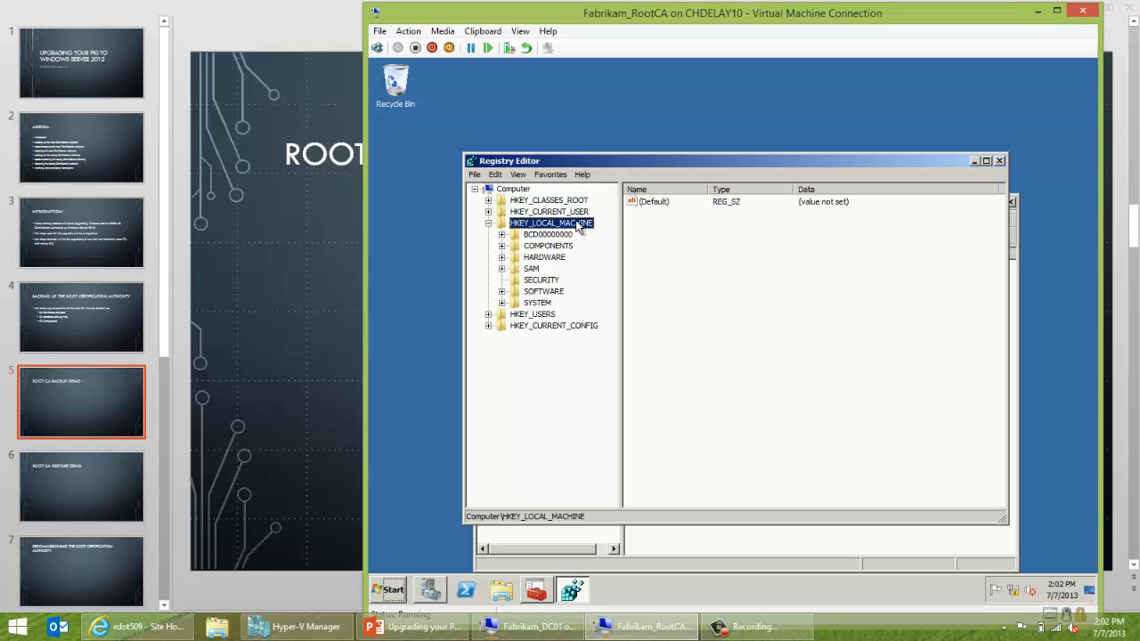
{"action": "double_click", "coordinate": [523, 302]}
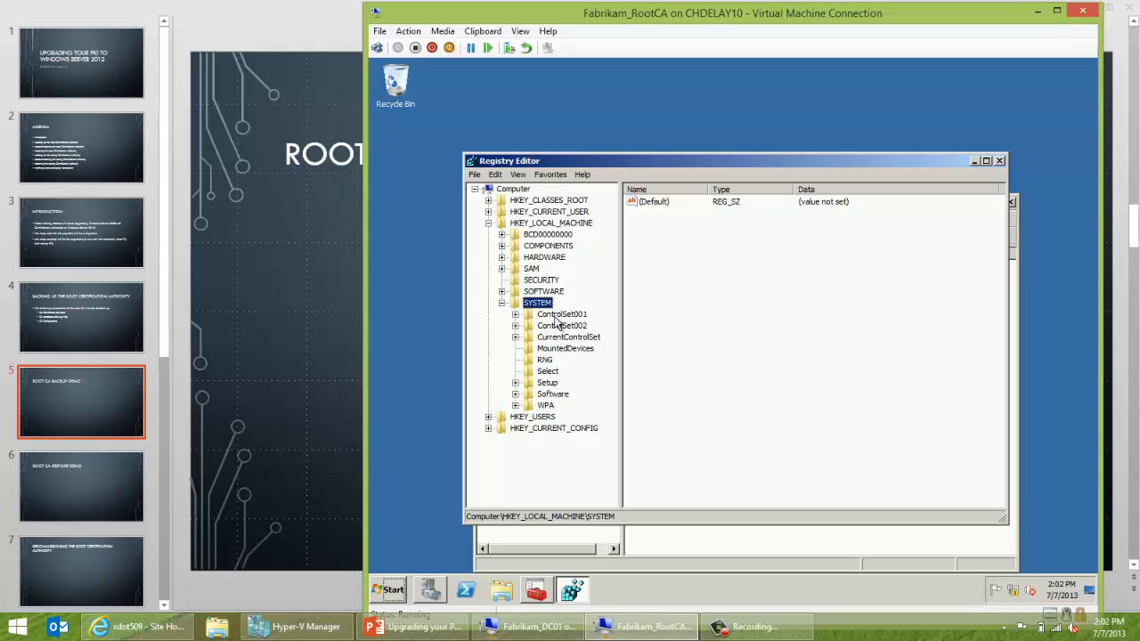
{"action": "double_click", "coordinate": [558, 338]}
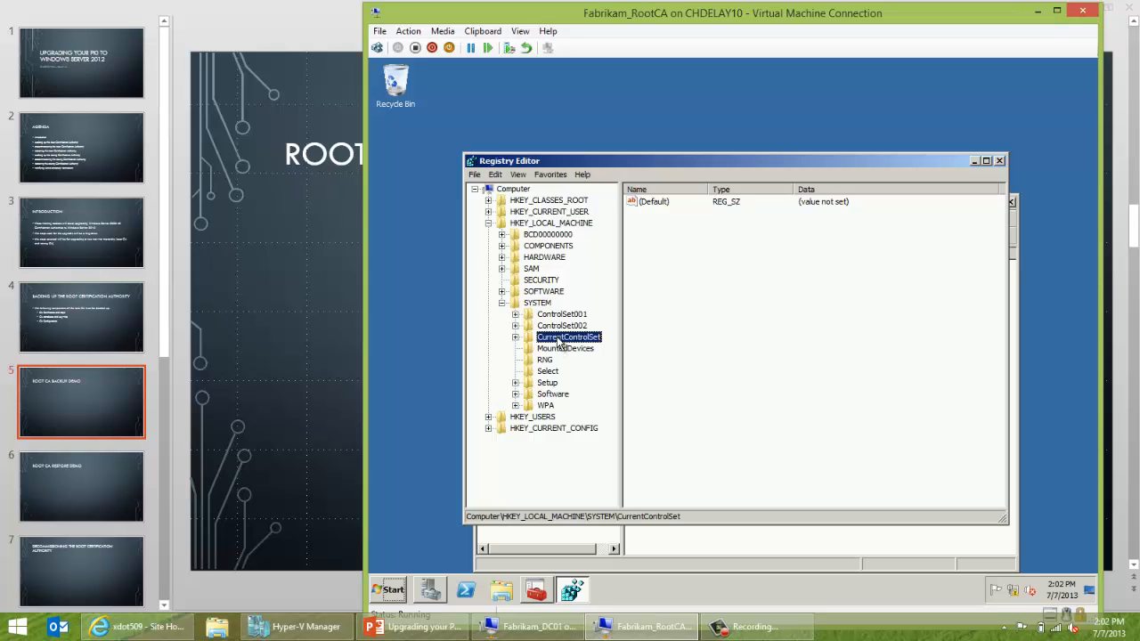
{"action": "double_click", "coordinate": [563, 394]}
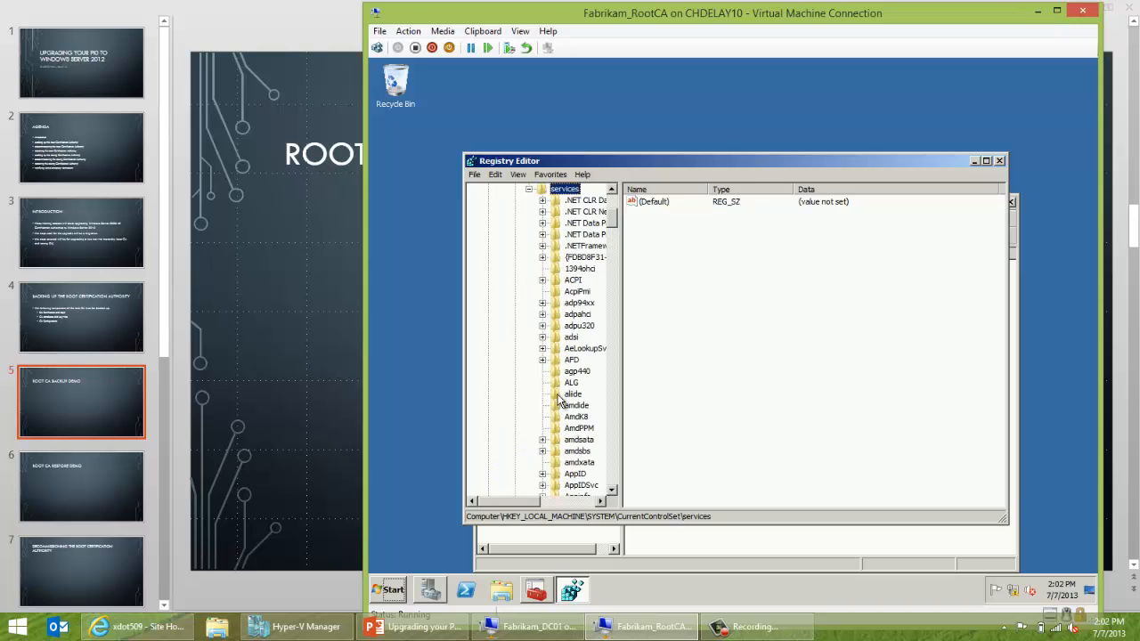
{"action": "type", "text": "cdfs"}
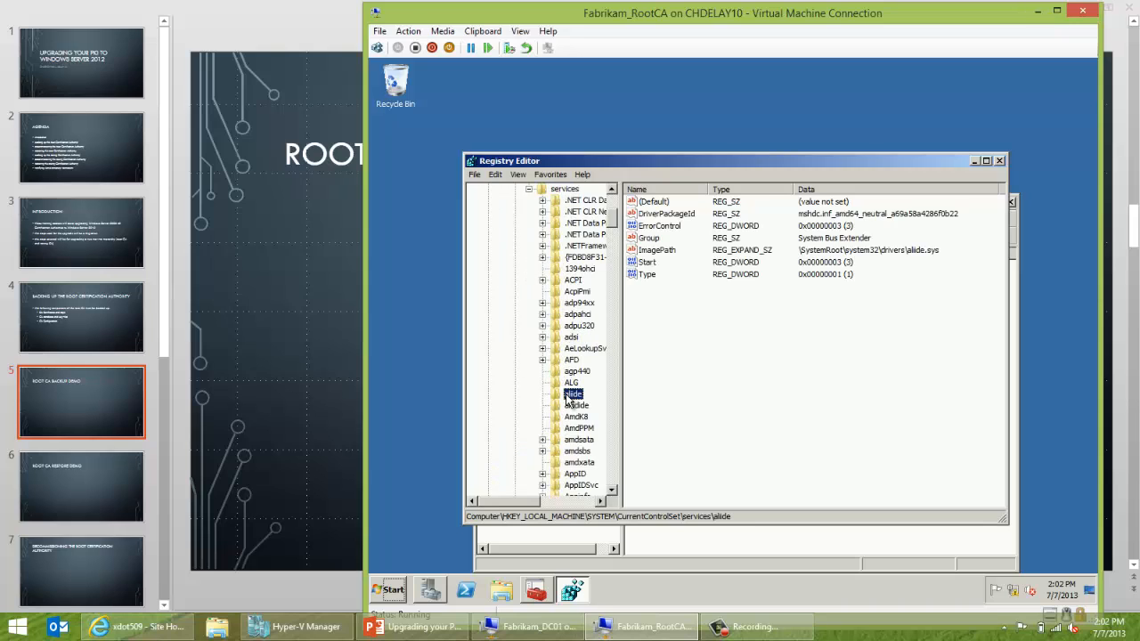
{"action": "left_click", "coordinate": [612, 490]}
{"action": "left_click", "coordinate": [612, 490]}
{"action": "left_click", "coordinate": [611, 496]}
{"action": "left_click", "coordinate": [611, 496]}
{"action": "left_click", "coordinate": [588, 475]}
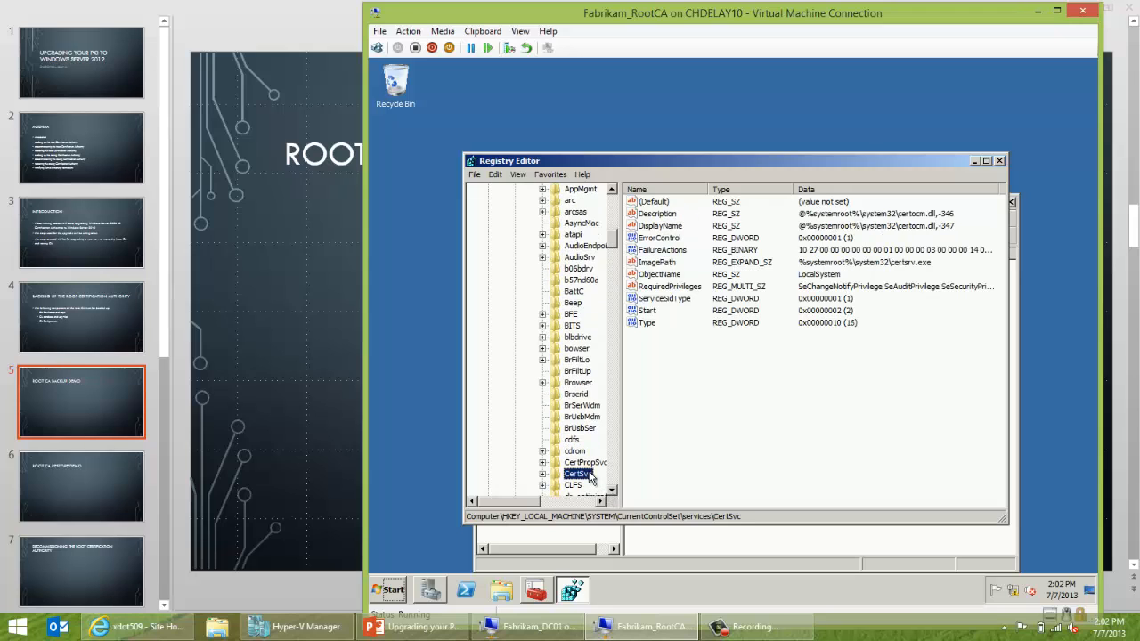
Maximize Registry Editor and select CertSvc\Configuration\Fabrikam Root Certification Authority, showing its context menu.
{"action": "left_click", "coordinate": [985, 161]}
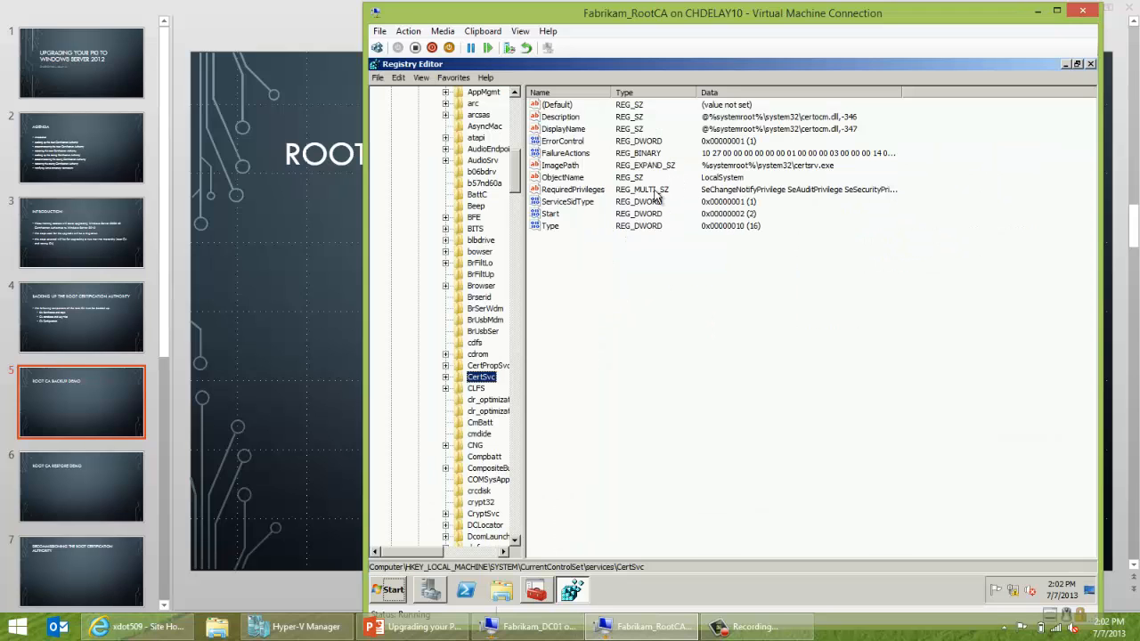
{"action": "left_click", "coordinate": [445, 377]}
{"action": "left_click", "coordinate": [459, 389]}
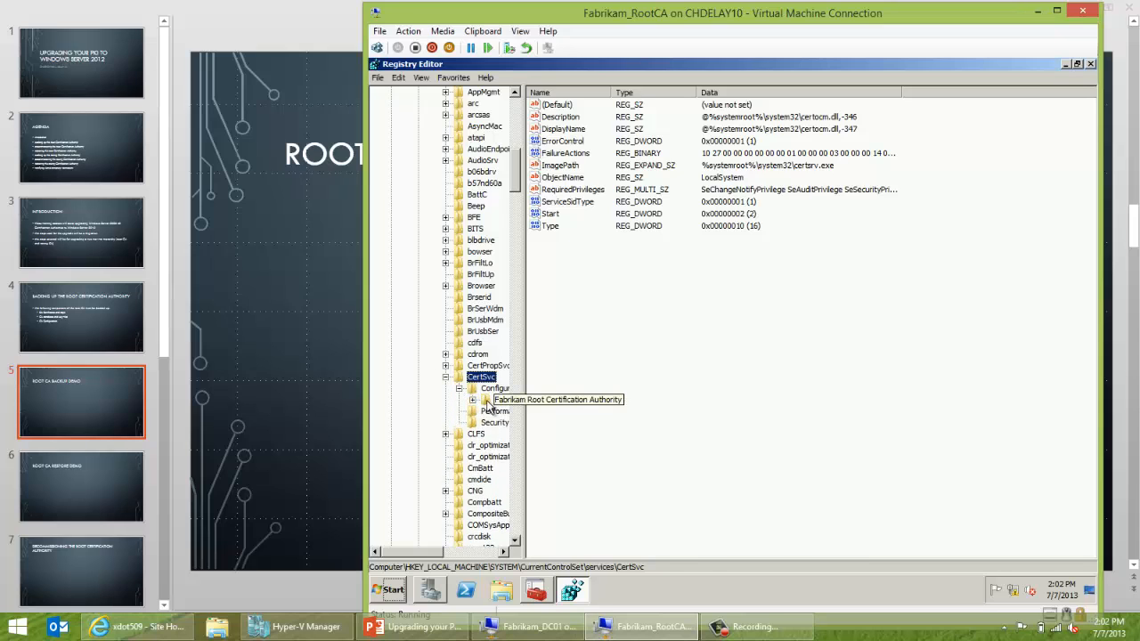
{"action": "left_click", "coordinate": [487, 401]}
{"action": "left_click", "coordinate": [472, 400]}
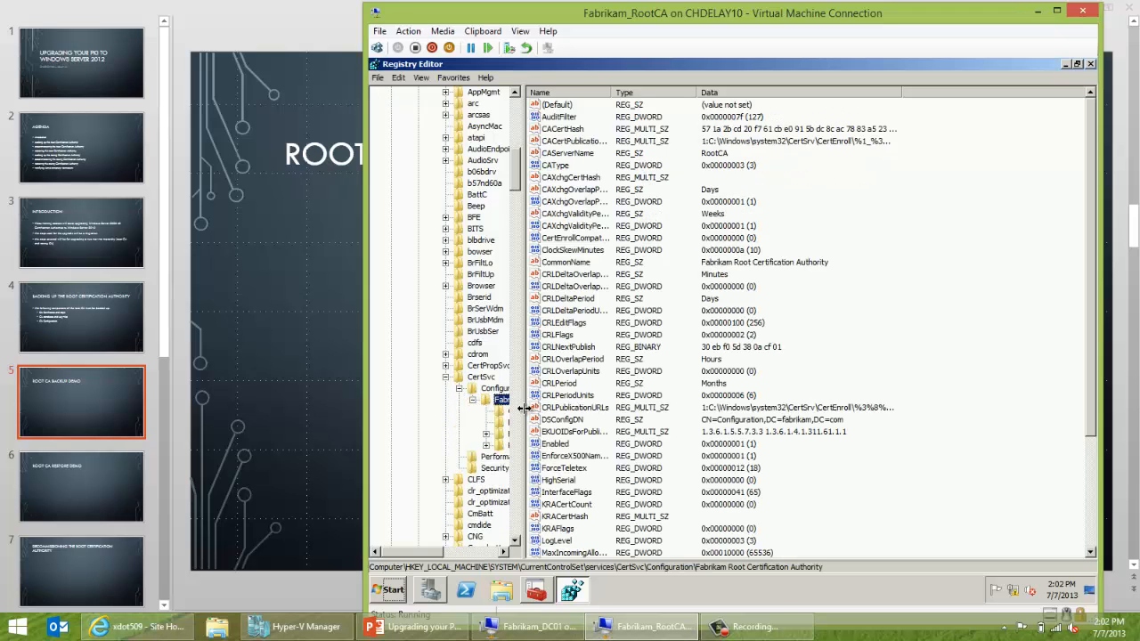
{"action": "left_click_drag", "start_coordinate": [521, 407], "coordinate": [600, 405]}
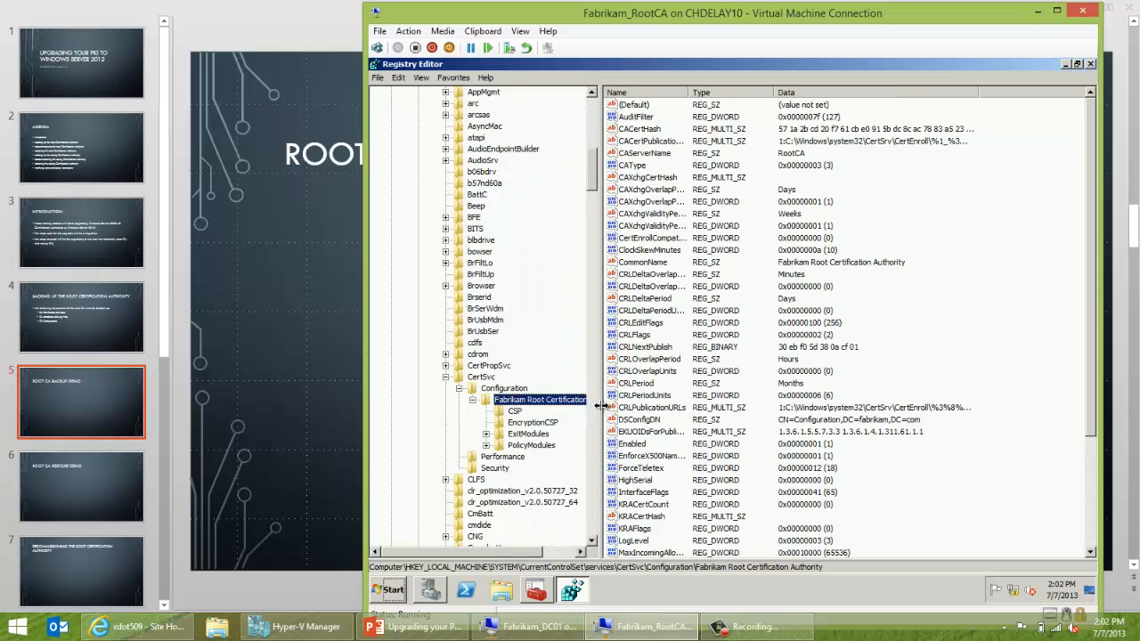
{"action": "left_click", "coordinate": [502, 392]}
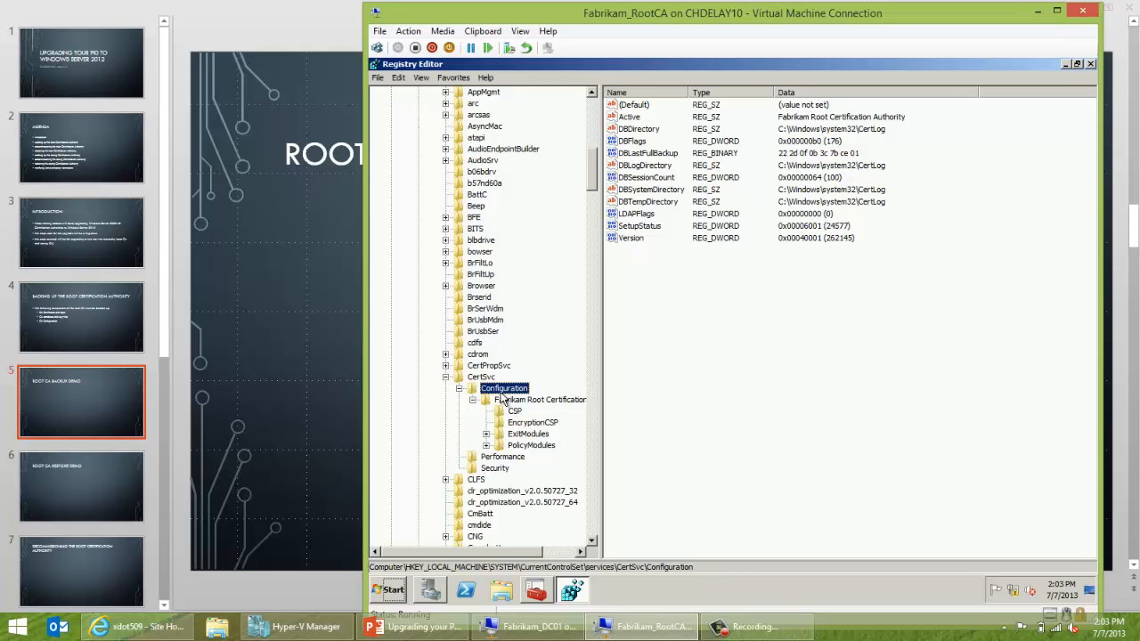
{"action": "left_click", "coordinate": [505, 401]}
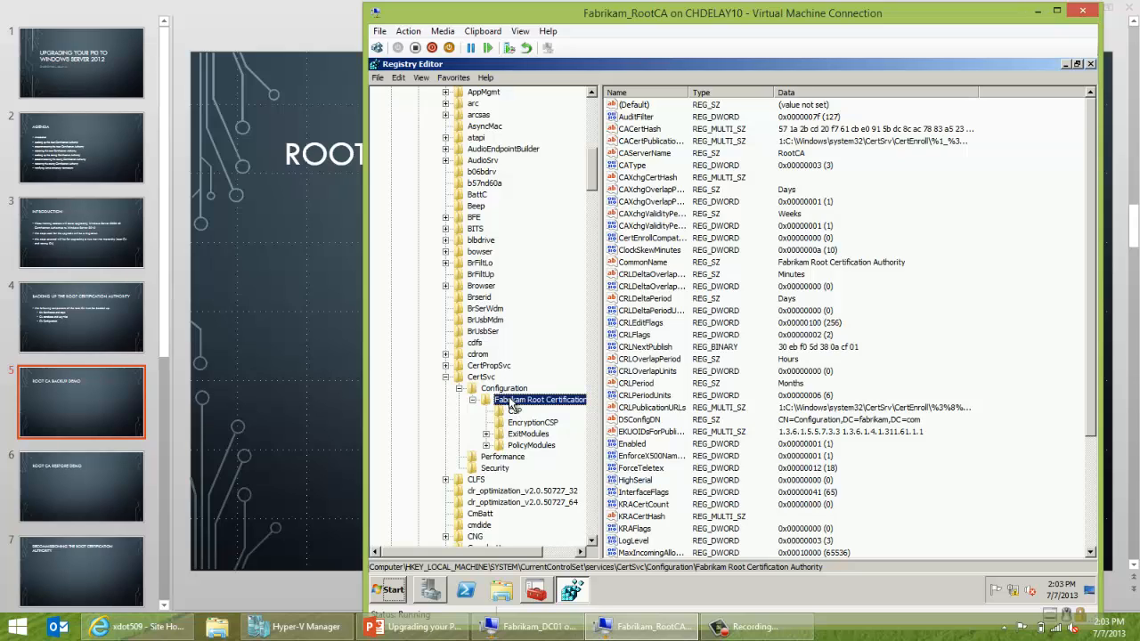
{"action": "right_click", "coordinate": [513, 407]}
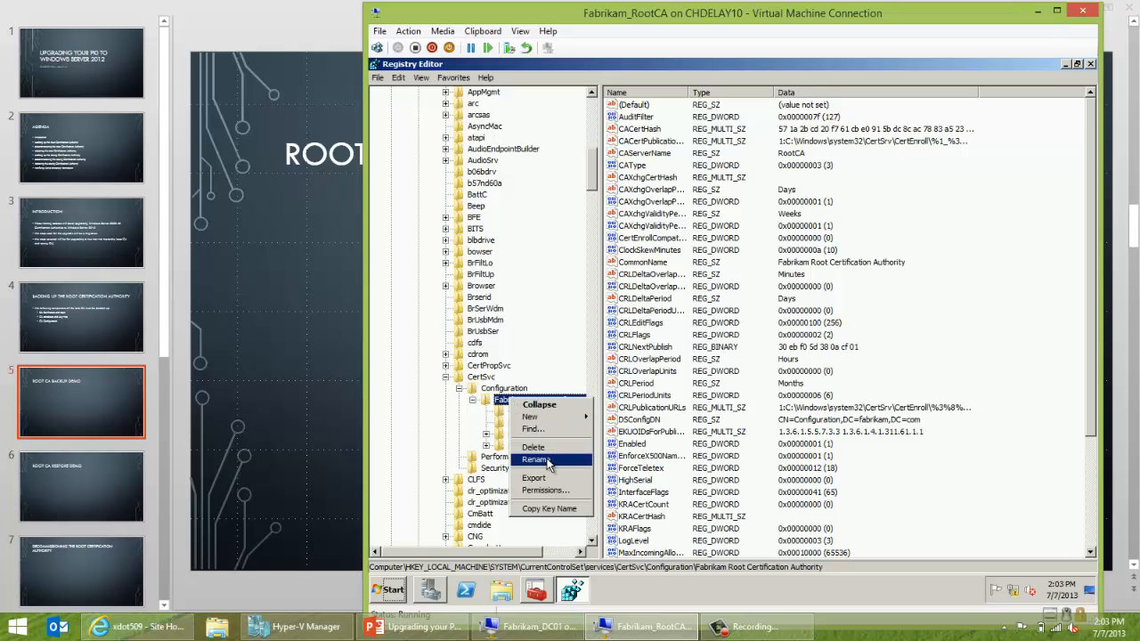
{"action": "left_click", "coordinate": [499, 390]}
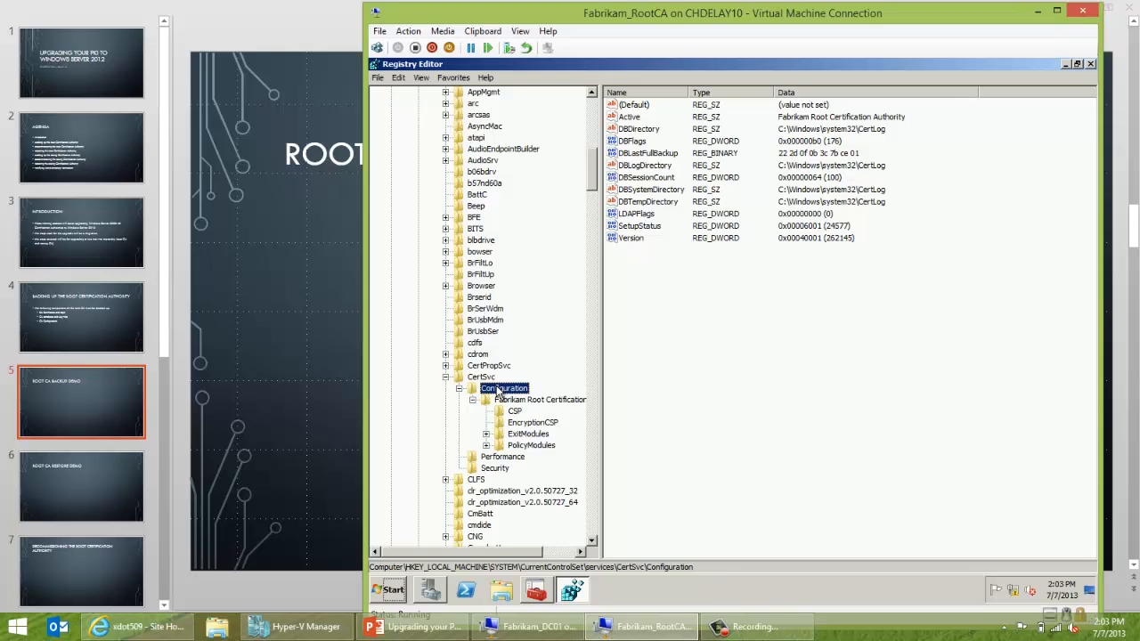
{"action": "left_click", "coordinate": [512, 402]}
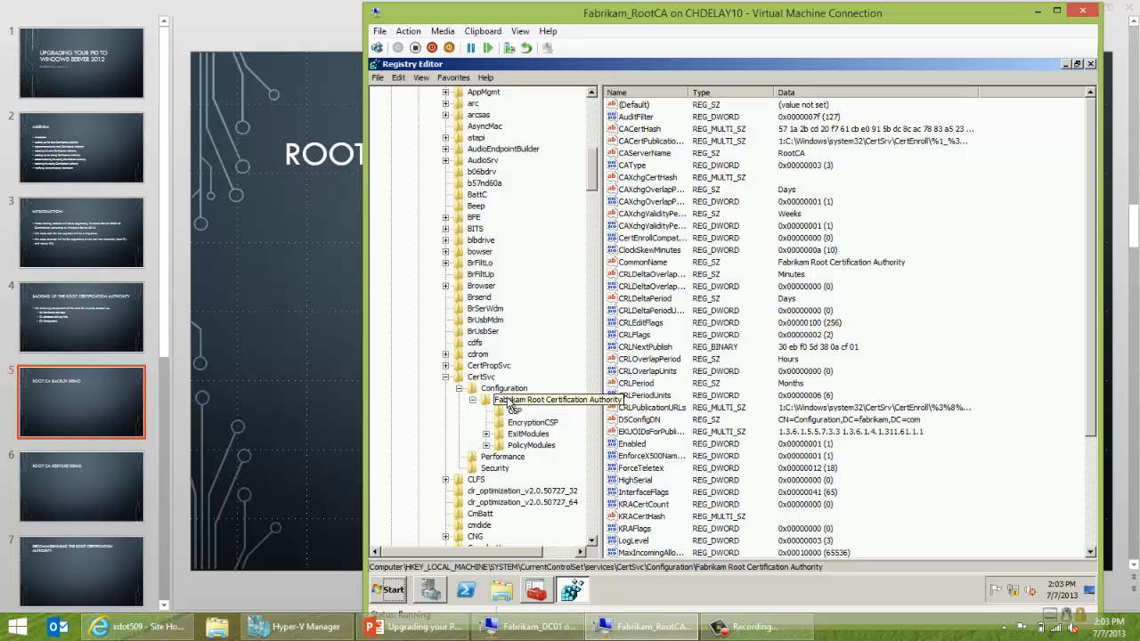
{"action": "right_click", "coordinate": [511, 405]}
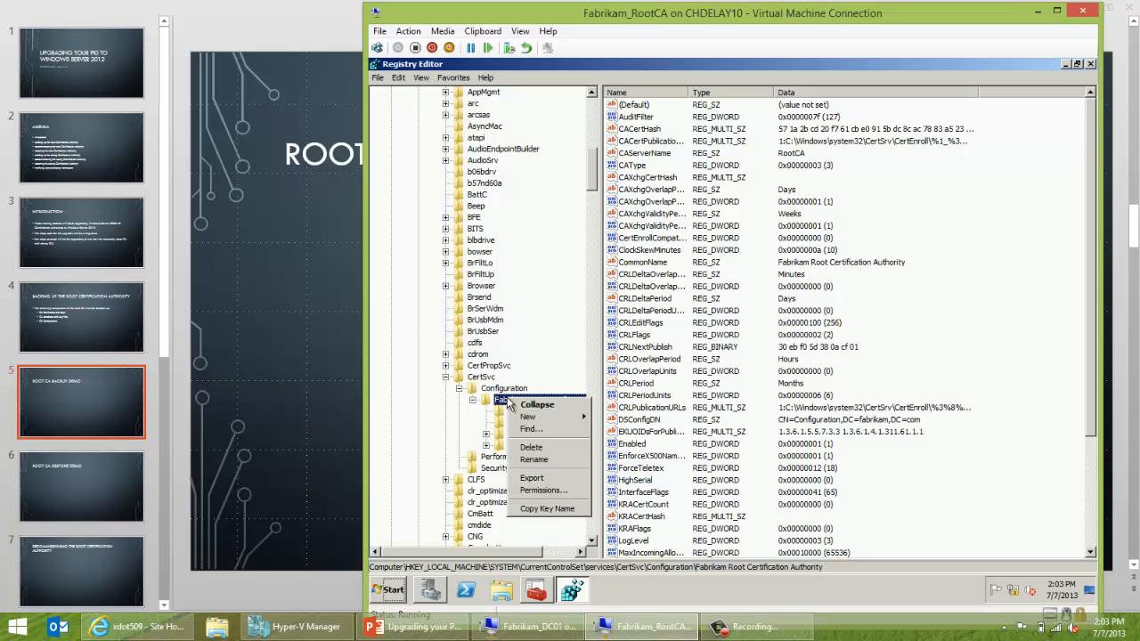
Export the Fabrikam CA key as rootcaconfig into C:\Backup\ConfigBackup.
{"action": "left_click", "coordinate": [526, 478]}
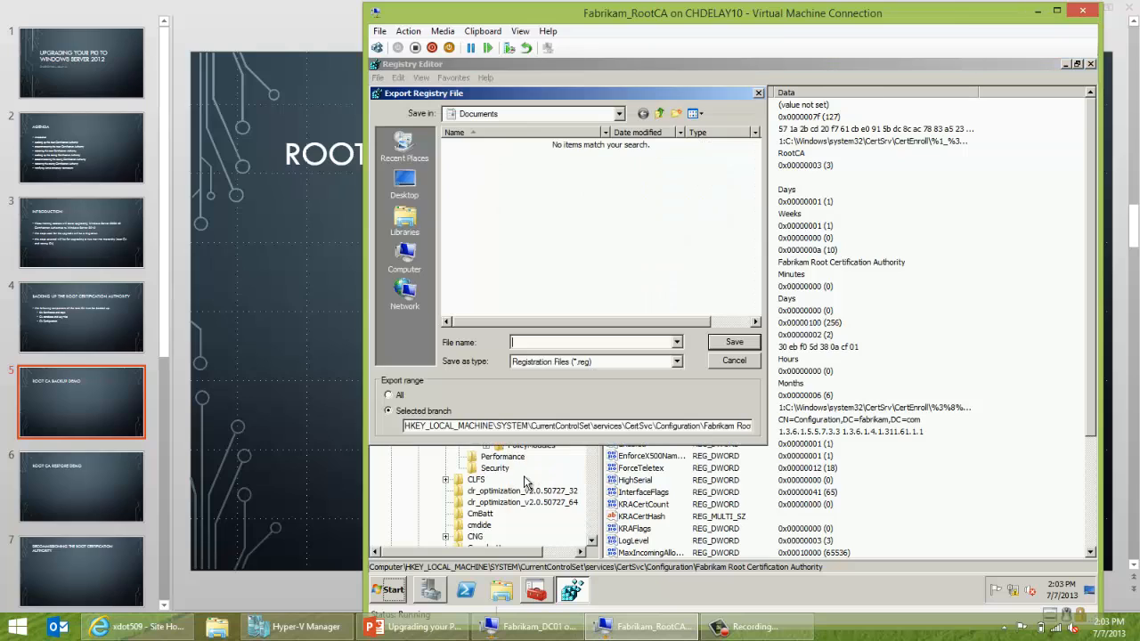
{"action": "left_click", "coordinate": [522, 114]}
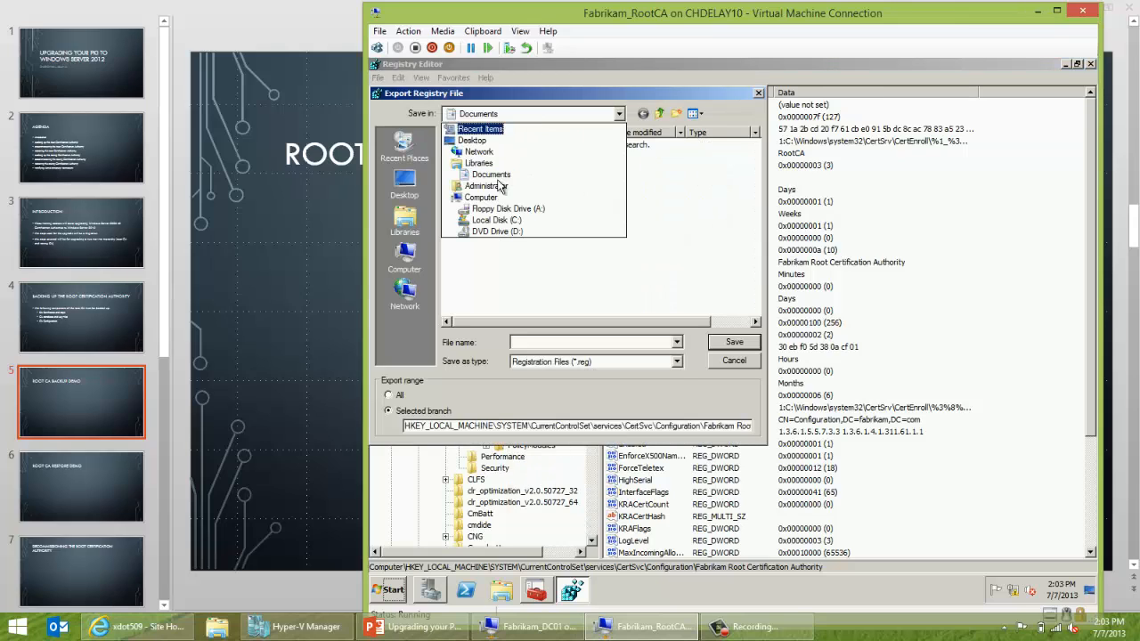
{"action": "left_click", "coordinate": [486, 226]}
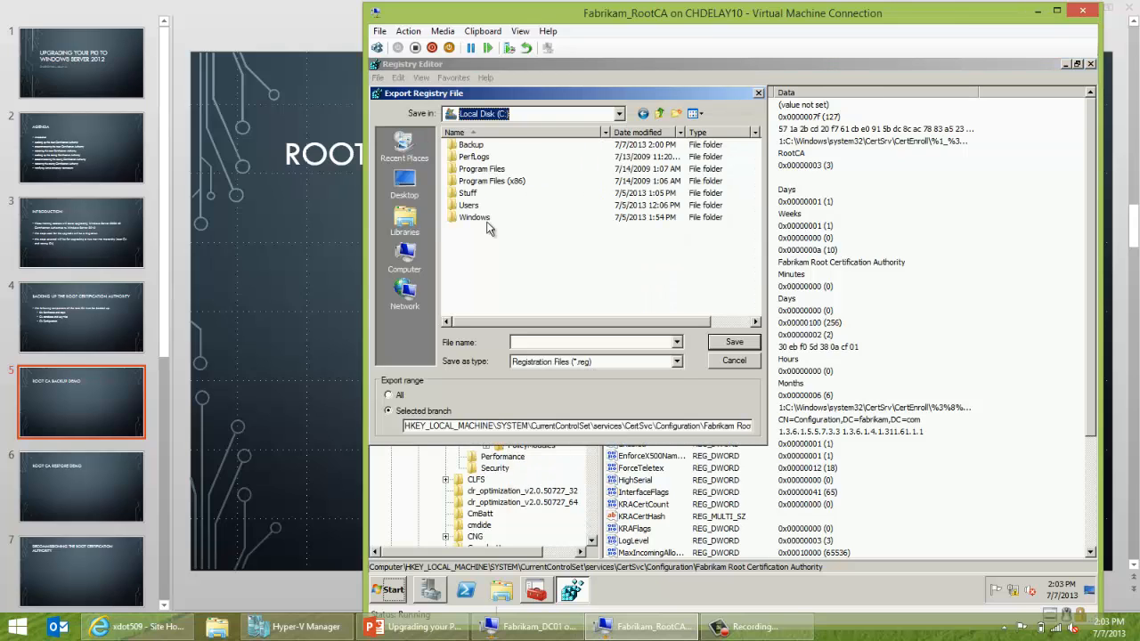
{"action": "double_click", "coordinate": [465, 145]}
{"action": "double_click", "coordinate": [463, 157]}
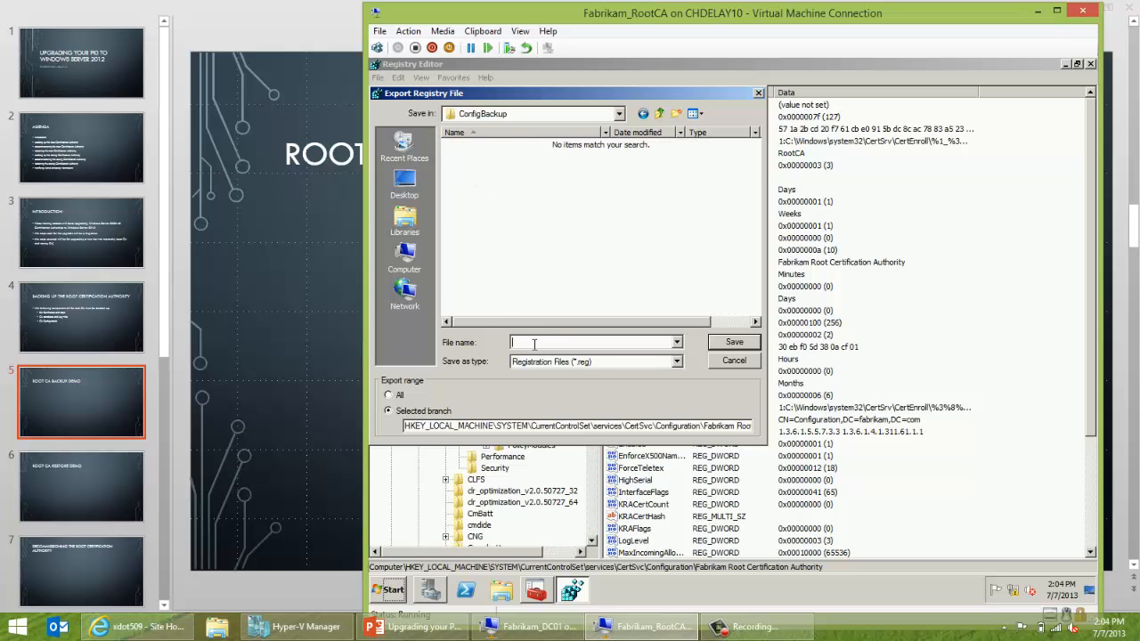
{"action": "type", "text": "rootcaconfig"}
{"action": "left_click", "coordinate": [731, 345]}
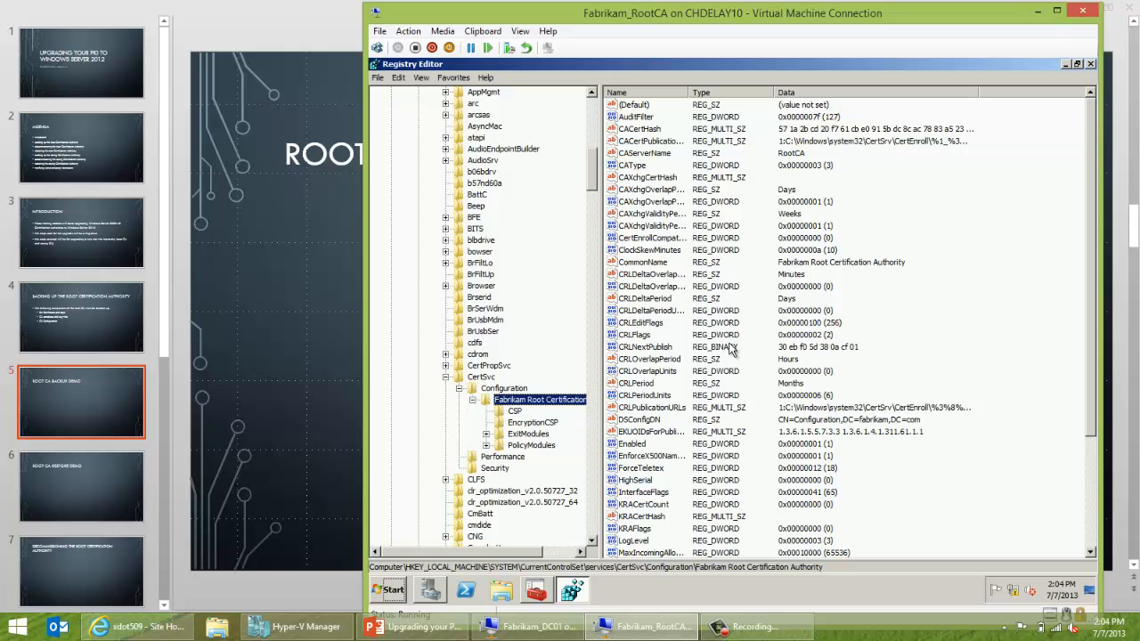
Close Registry Editor, then bring up Hyper-V Manager from the host taskbar.
{"action": "left_click", "coordinate": [1090, 64]}
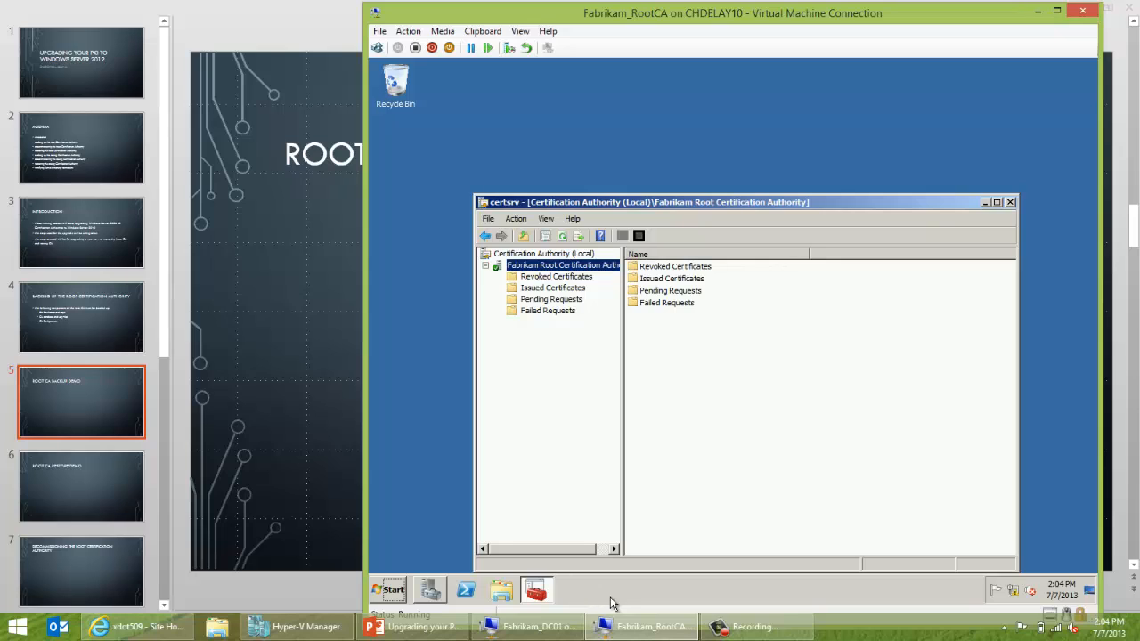
{"action": "mouse_move", "coordinate": [450, 626]}
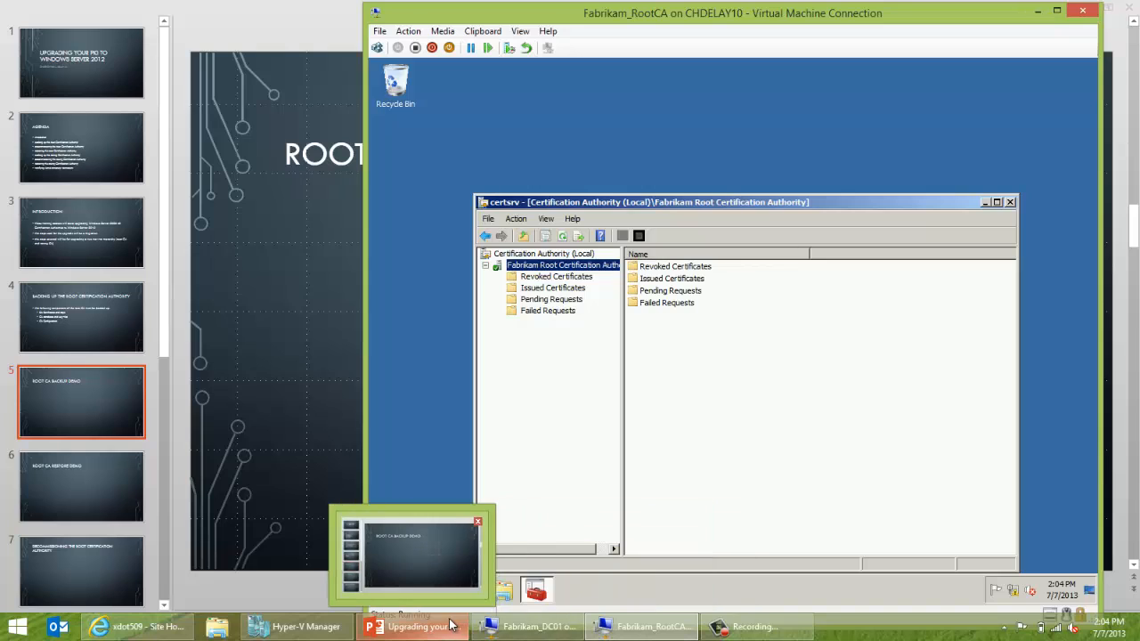
{"action": "left_click", "coordinate": [299, 626]}
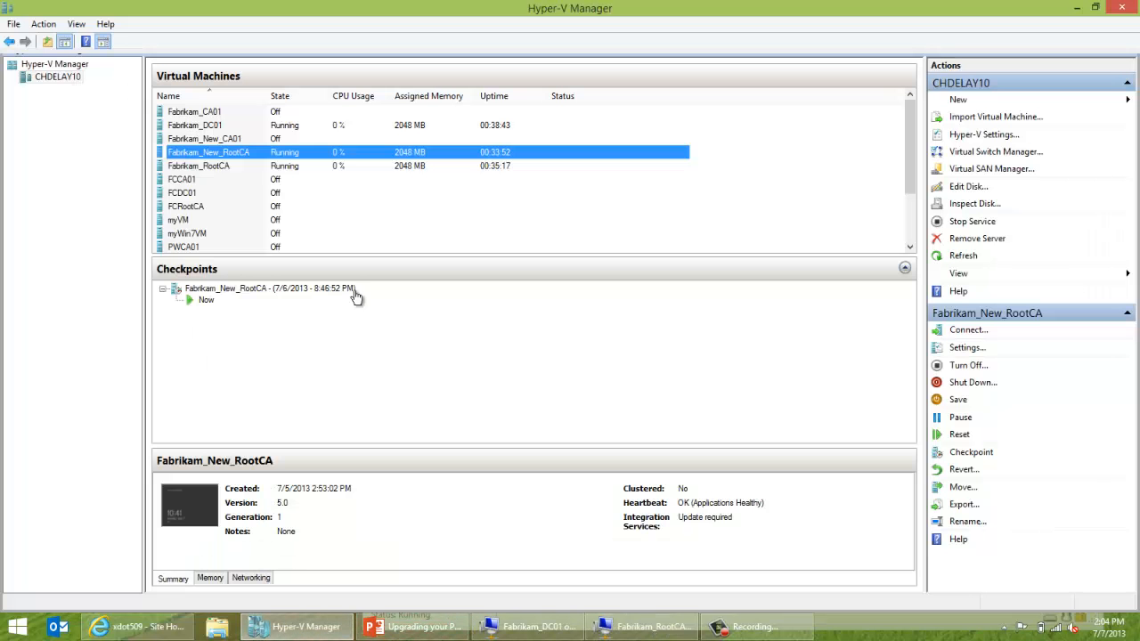
Connect to Fabrikam_New_RootCA and sign in as Administrator with the account password.
{"action": "double_click", "coordinate": [374, 153]}
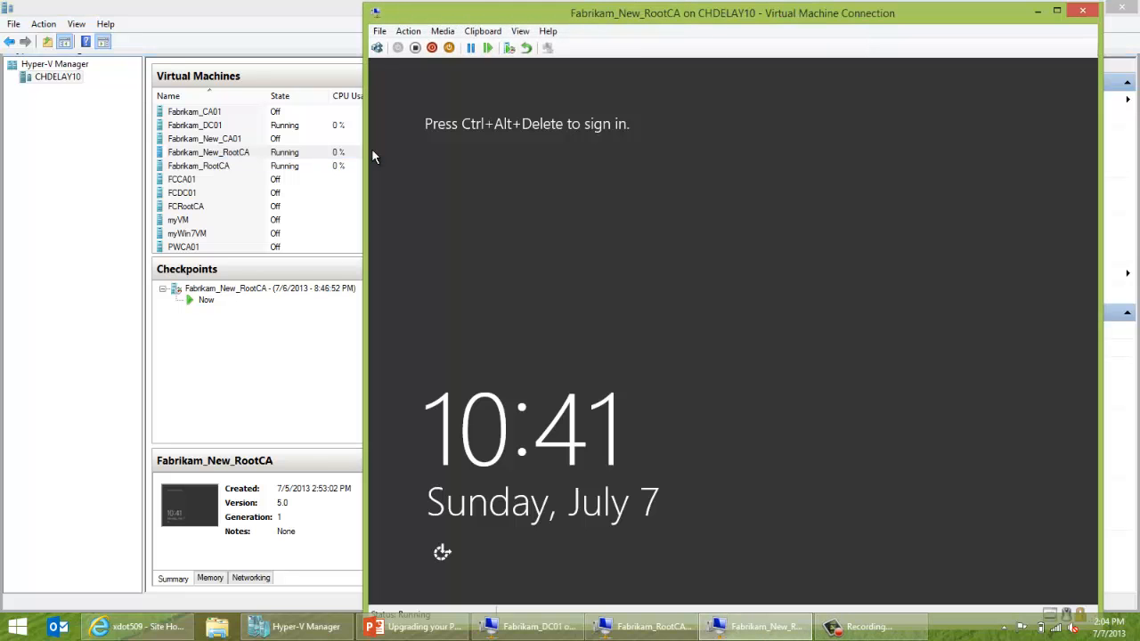
{"action": "left_click", "coordinate": [377, 50]}
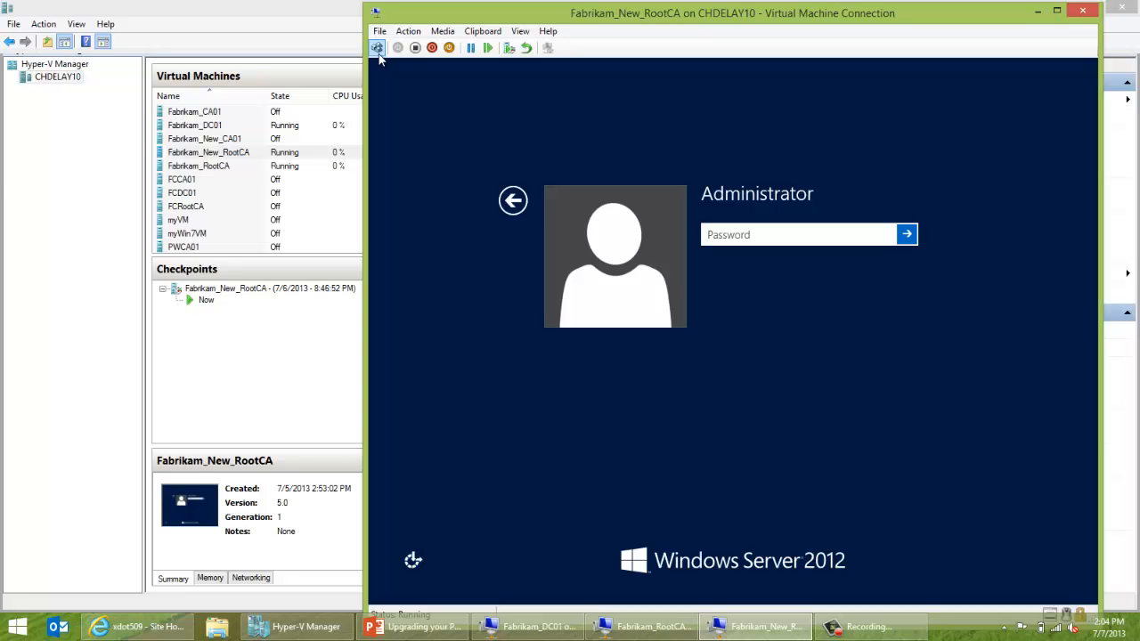
{"action": "type", "text": "••••••••"}
{"action": "key", "text": "Return"}
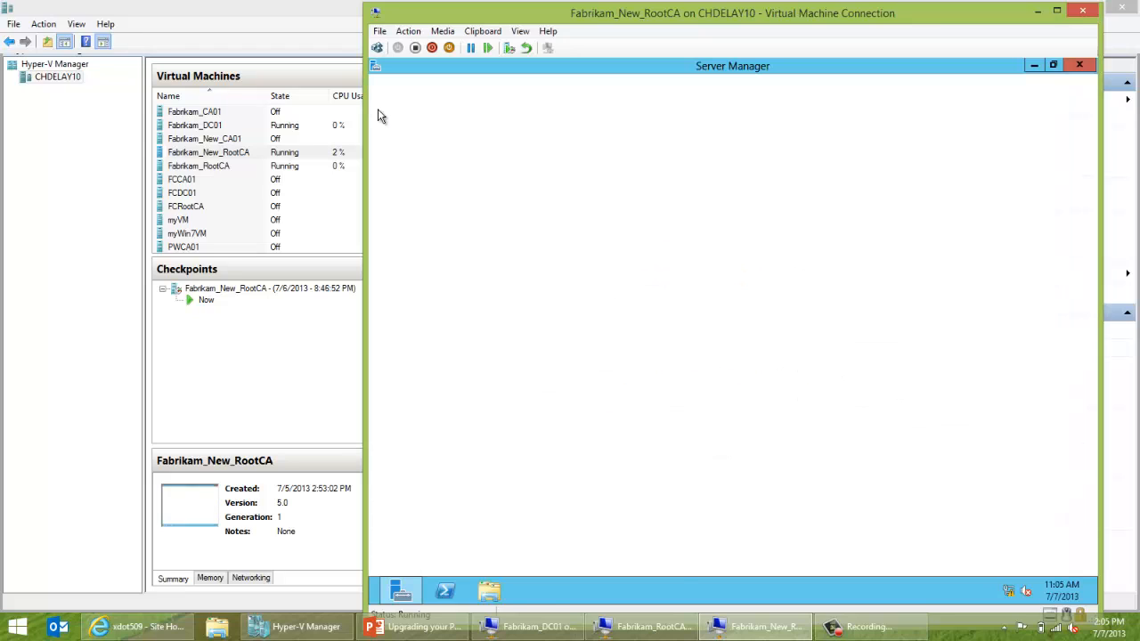
Run ipconfig in a cmd prompt, seeing only 169.254.114.150, then minimize the prompt.
{"action": "key", "text": "super+r"}
{"action": "type", "text": "cmd"}
{"action": "key", "text": "Return"}
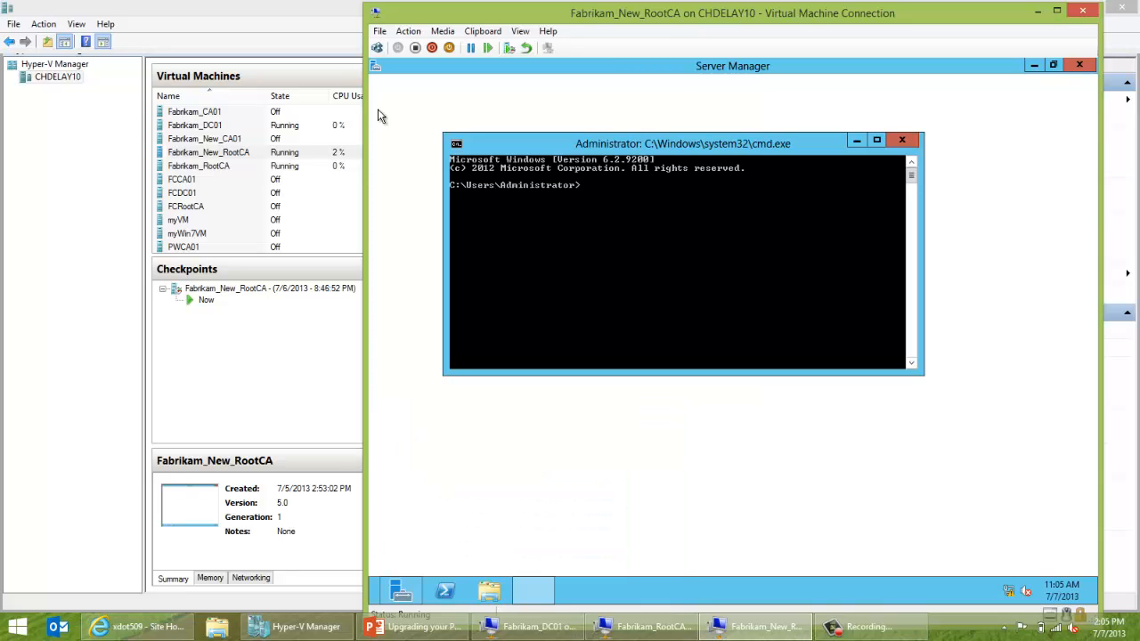
{"action": "type", "text": "ipconfig"}
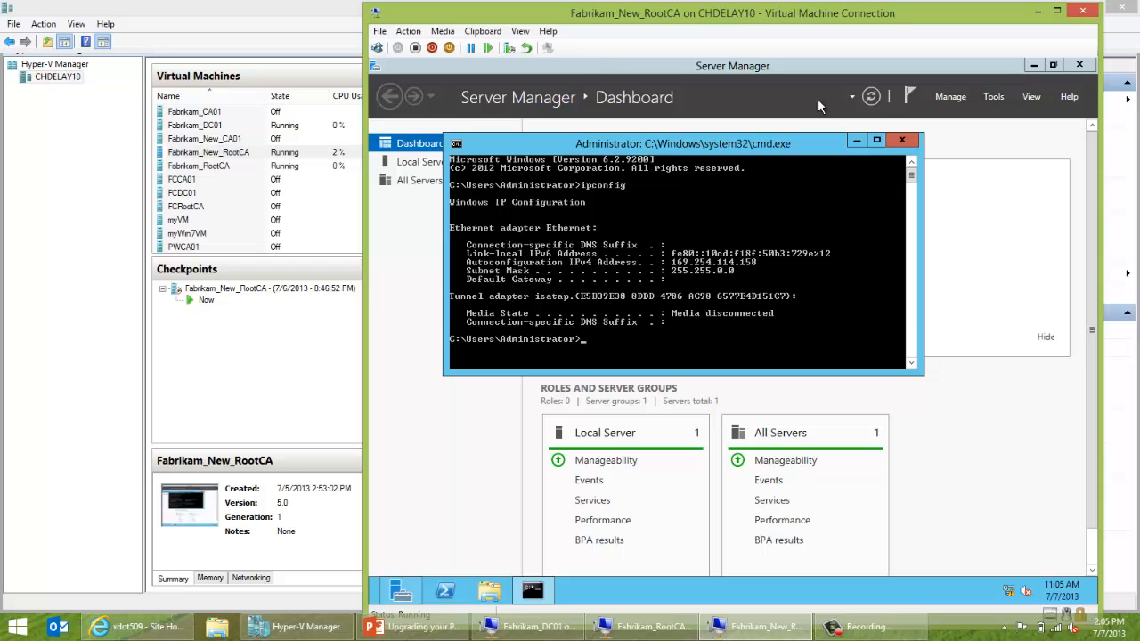
{"action": "left_click", "coordinate": [858, 142]}
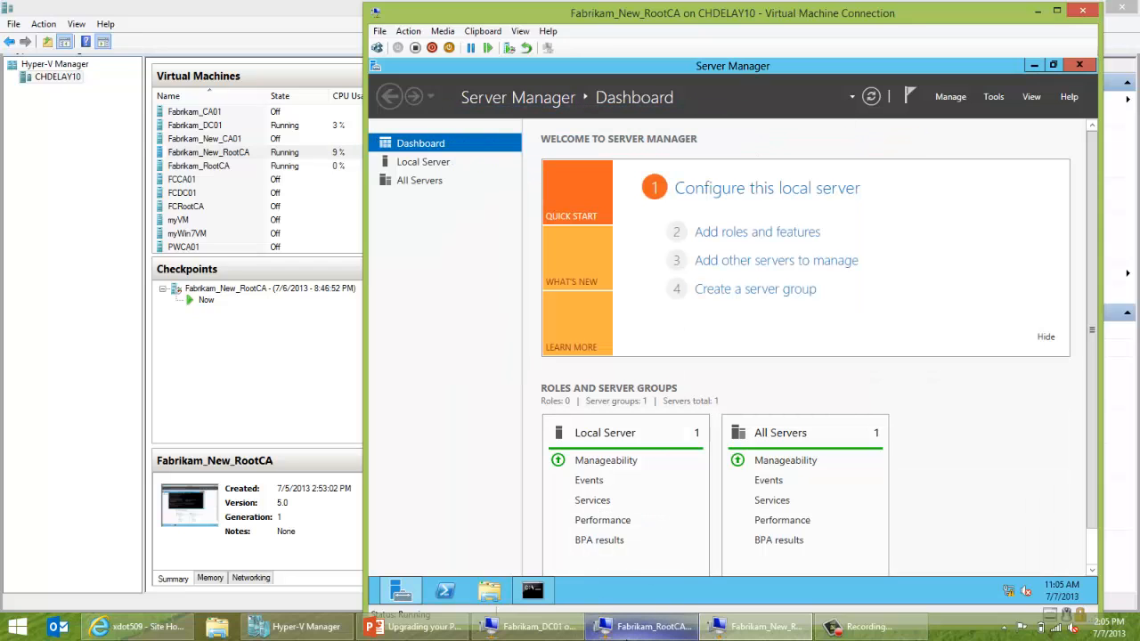
{"action": "mouse_move", "coordinate": [626, 634]}
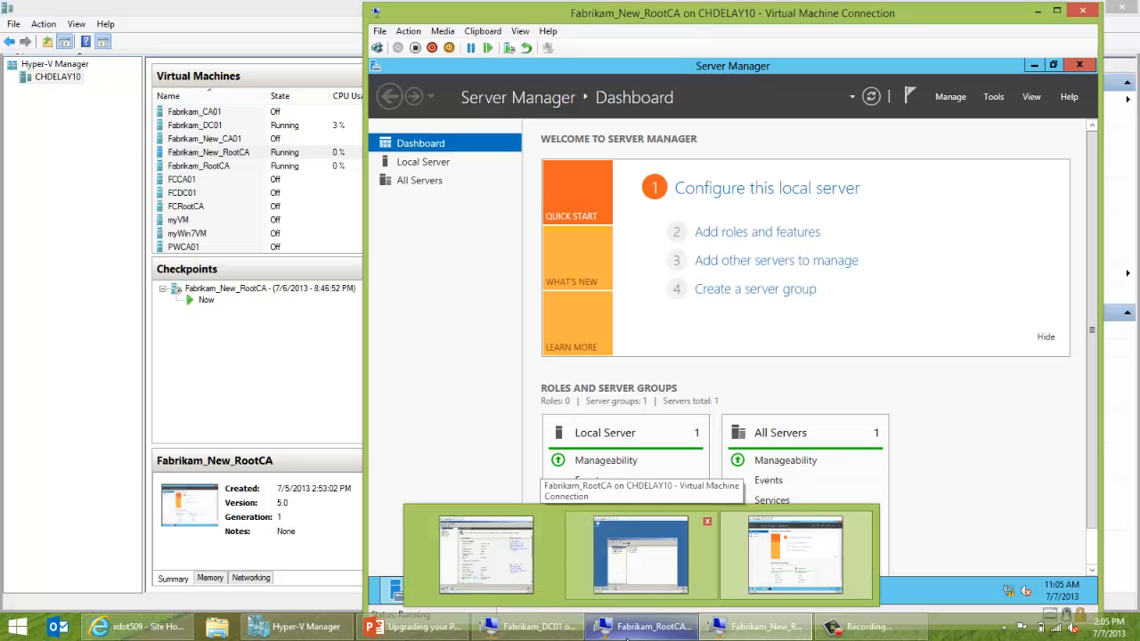
From Local Server, open the Ethernet adapter's properties, disable IPv6, and open IPv4 settings.
{"action": "left_click", "coordinate": [748, 203]}
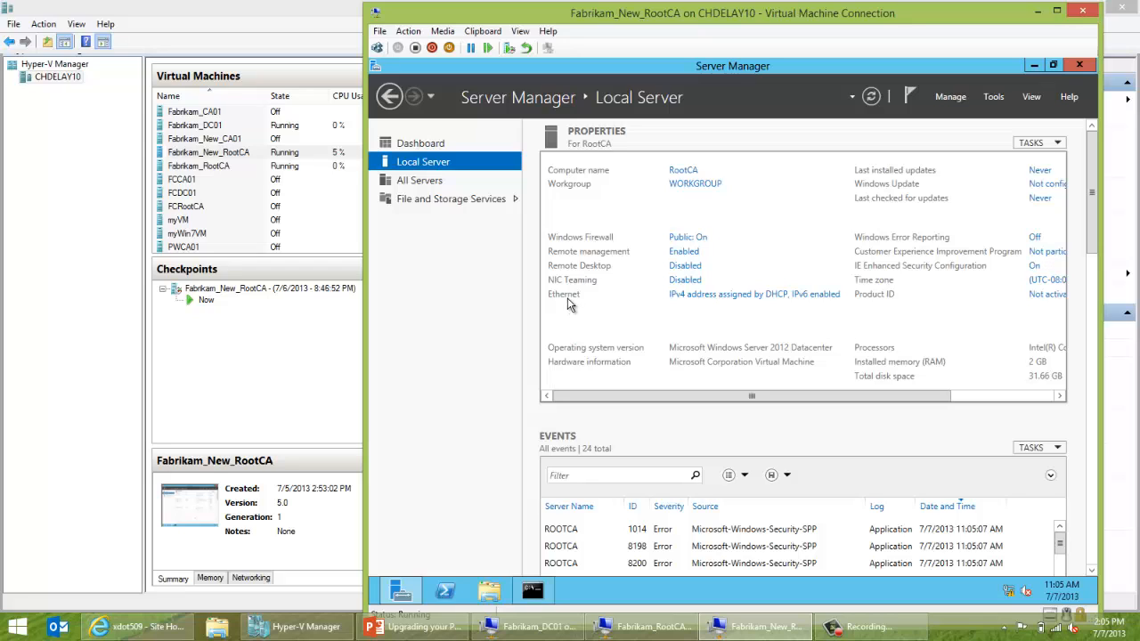
{"action": "left_click", "coordinate": [681, 299]}
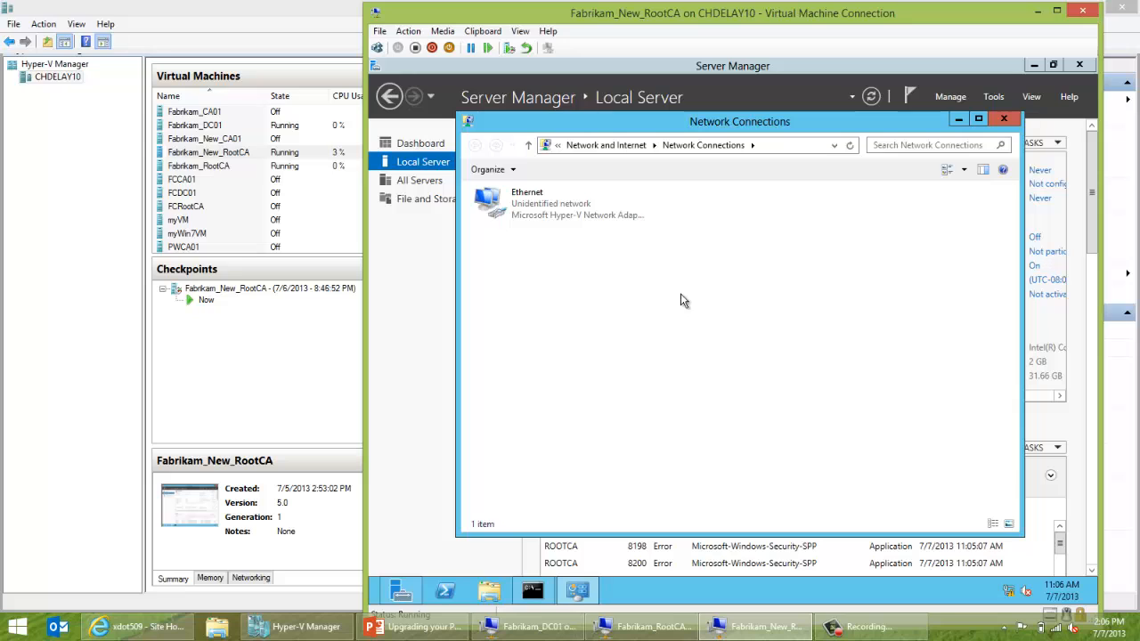
{"action": "left_click", "coordinate": [564, 217]}
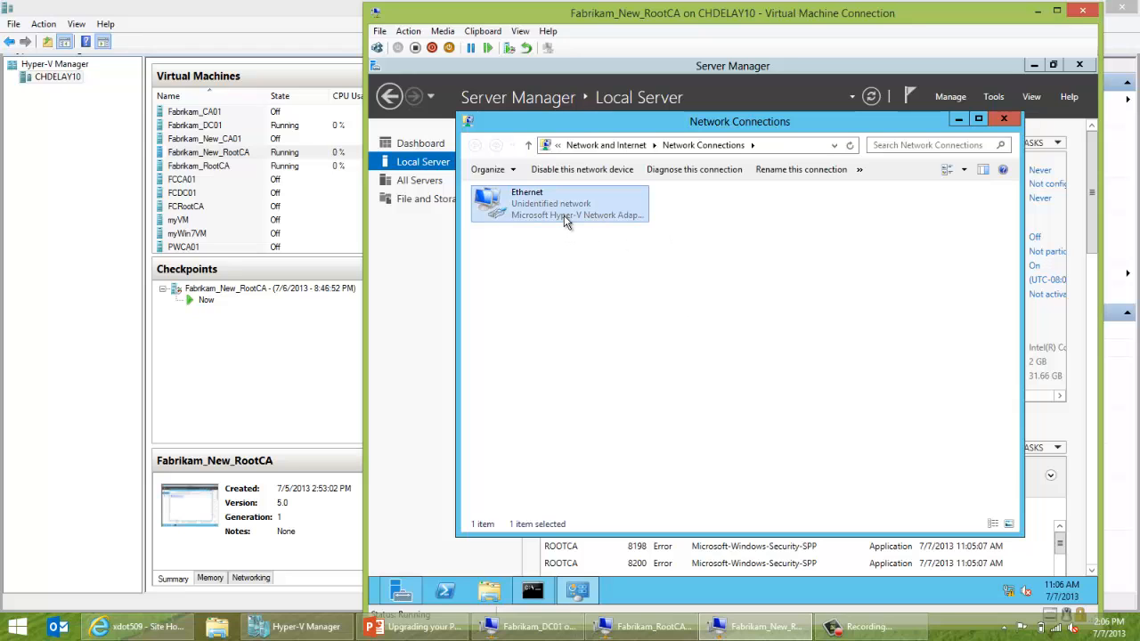
{"action": "right_click", "coordinate": [563, 216]}
{"action": "left_click", "coordinate": [585, 342]}
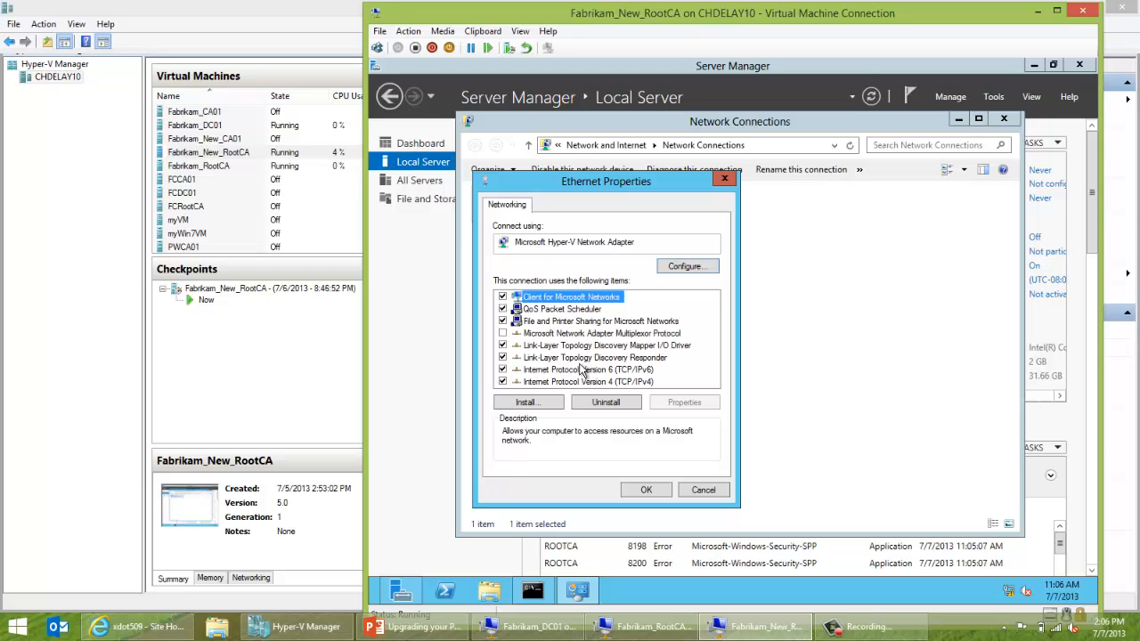
{"action": "left_click", "coordinate": [502, 370]}
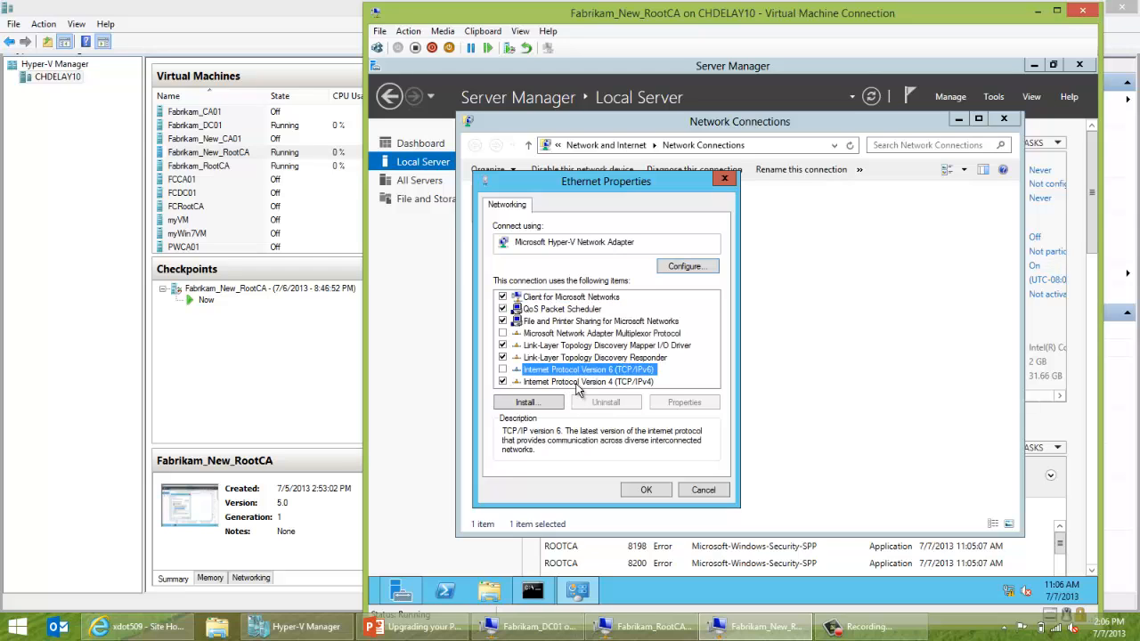
{"action": "left_click", "coordinate": [581, 382]}
{"action": "left_click", "coordinate": [682, 403]}
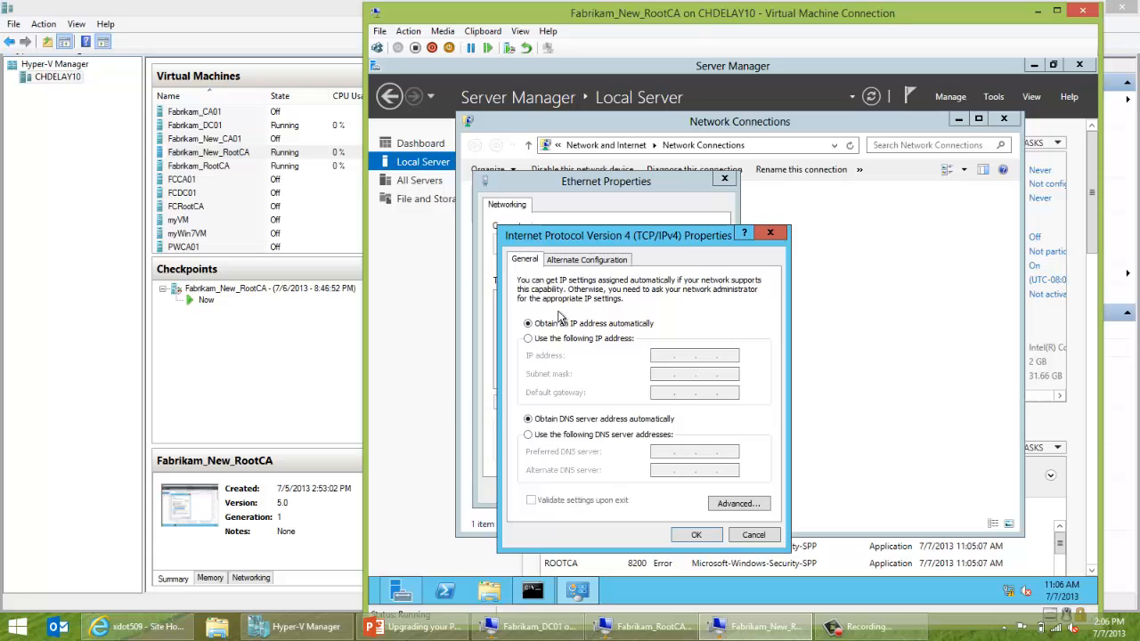
Assign static IP 192.168.1.10, mask 255.255.255.0, DNS 192.168.1.1, and apply.
{"action": "left_click", "coordinate": [559, 339]}
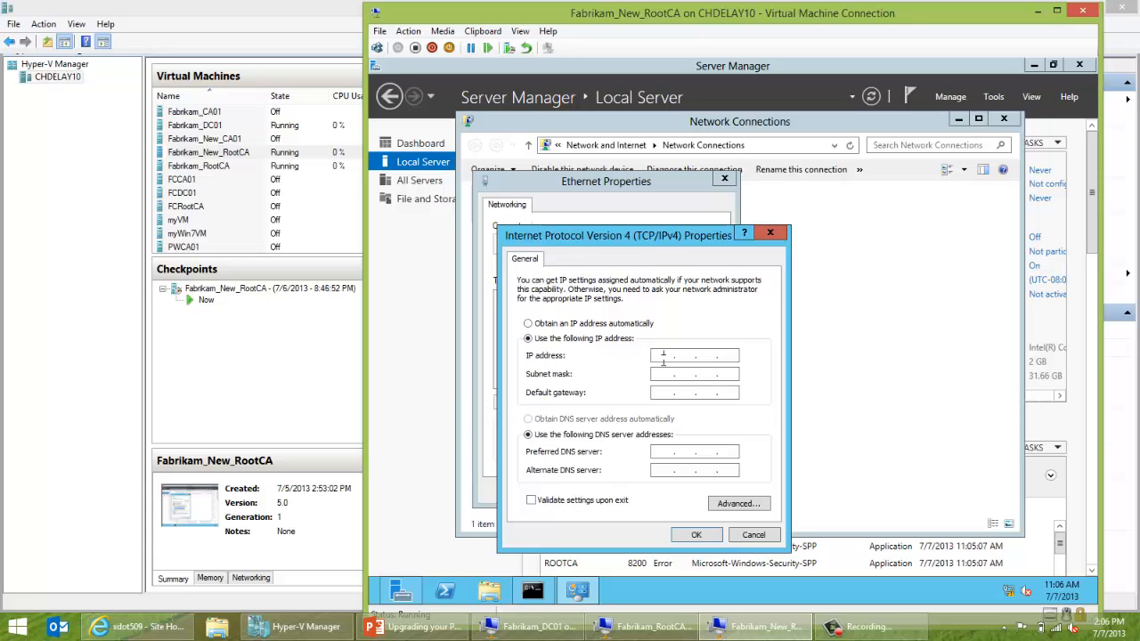
{"action": "type", "text": "192 . 168 . 1 . 10"}
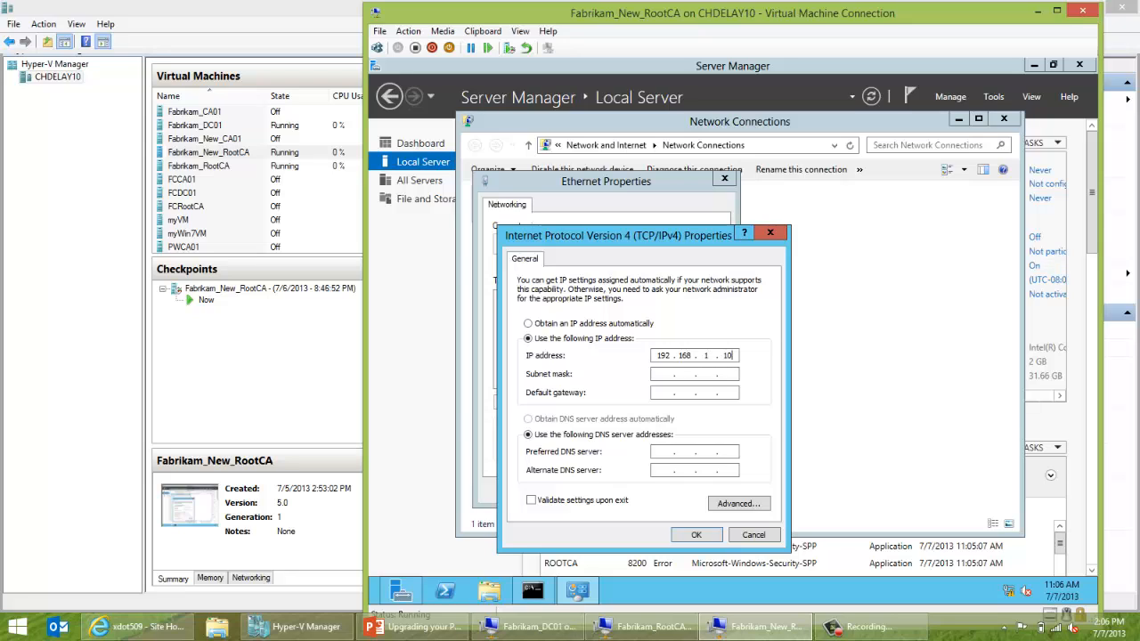
{"action": "key", "text": "Tab"}
{"action": "key", "text": "Tab"}
{"action": "key", "text": "Tab"}
{"action": "key", "text": "Tab"}
{"action": "type", "text": "192"}
{"action": "type", "text": "68 . 1 . 1"}
{"action": "left_click", "coordinate": [698, 536]}
{"action": "left_click", "coordinate": [641, 494]}
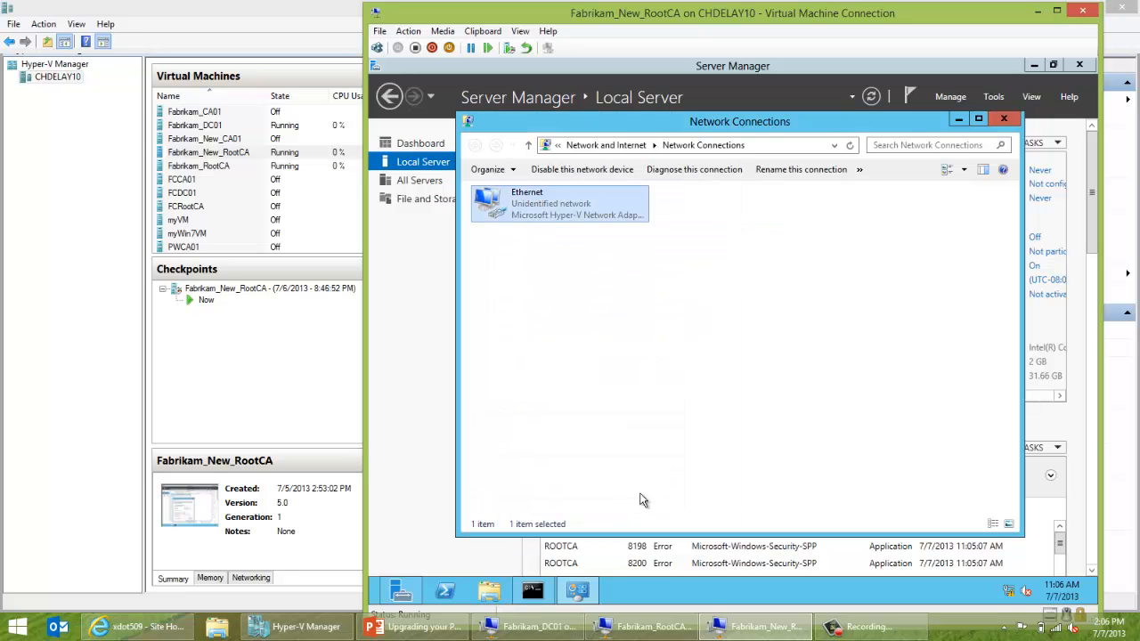
On Fabrikam_RootCA, try opening the \\192.168.1.10\c$ share in a file browser.
{"action": "left_click", "coordinate": [627, 626]}
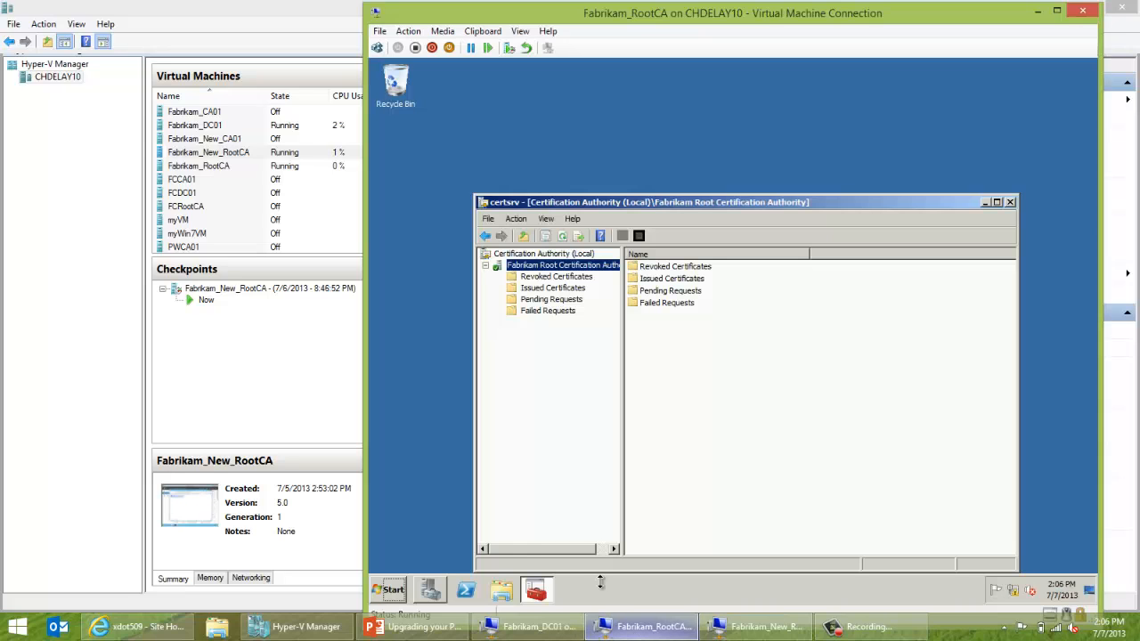
{"action": "left_click", "coordinate": [501, 590]}
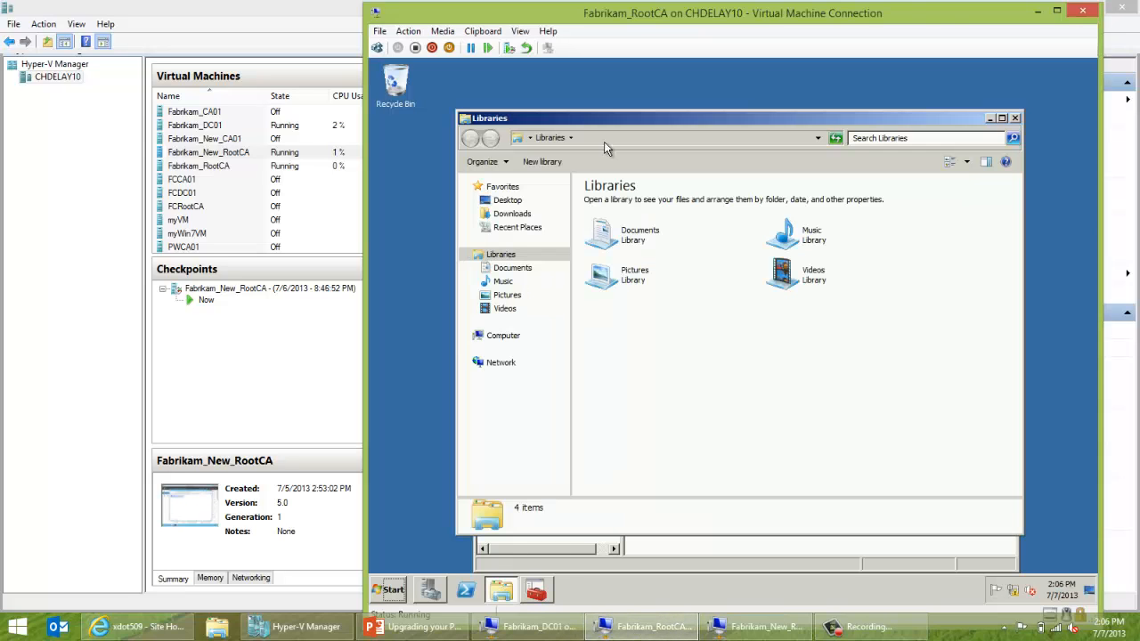
{"action": "left_click", "coordinate": [609, 134]}
{"action": "type", "text": "\\\\"}
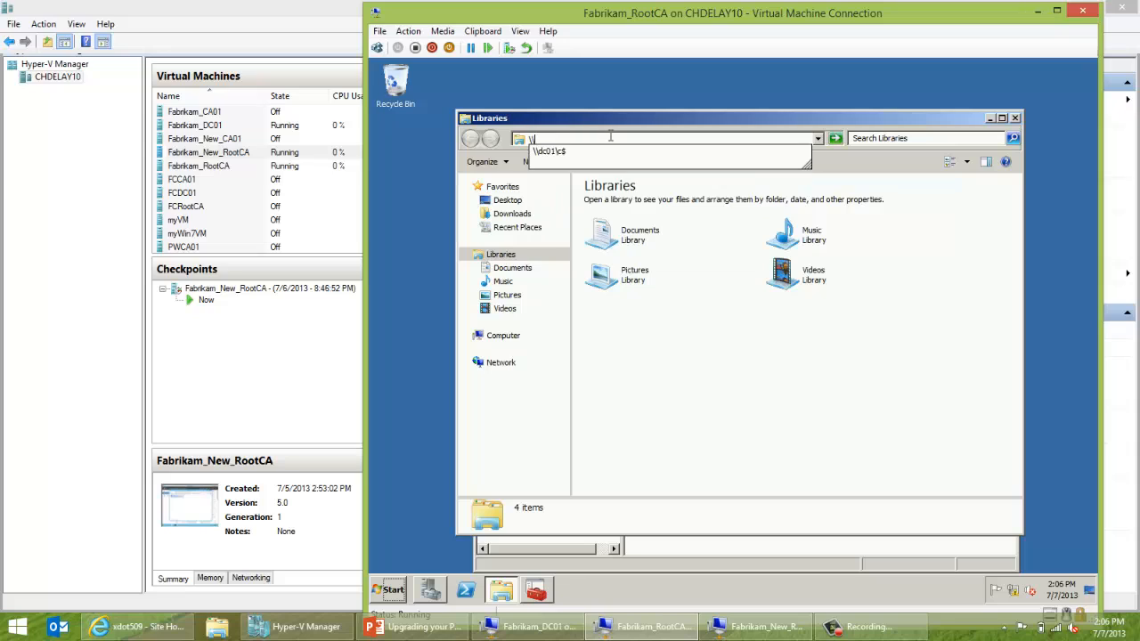
{"action": "type", "text": "192.1"}
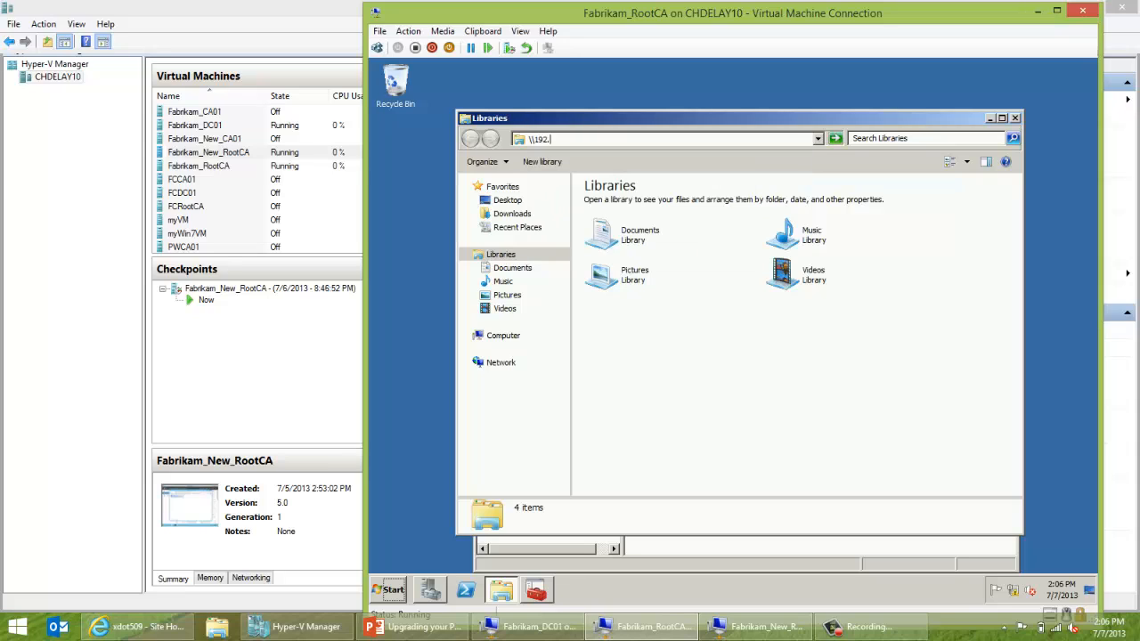
{"action": "type", "text": "68.1.10\\c$"}
{"action": "key", "text": "Return"}
Dismiss the network error and open the \\dc01\c$ share instead.
{"action": "left_click", "coordinate": [737, 629]}
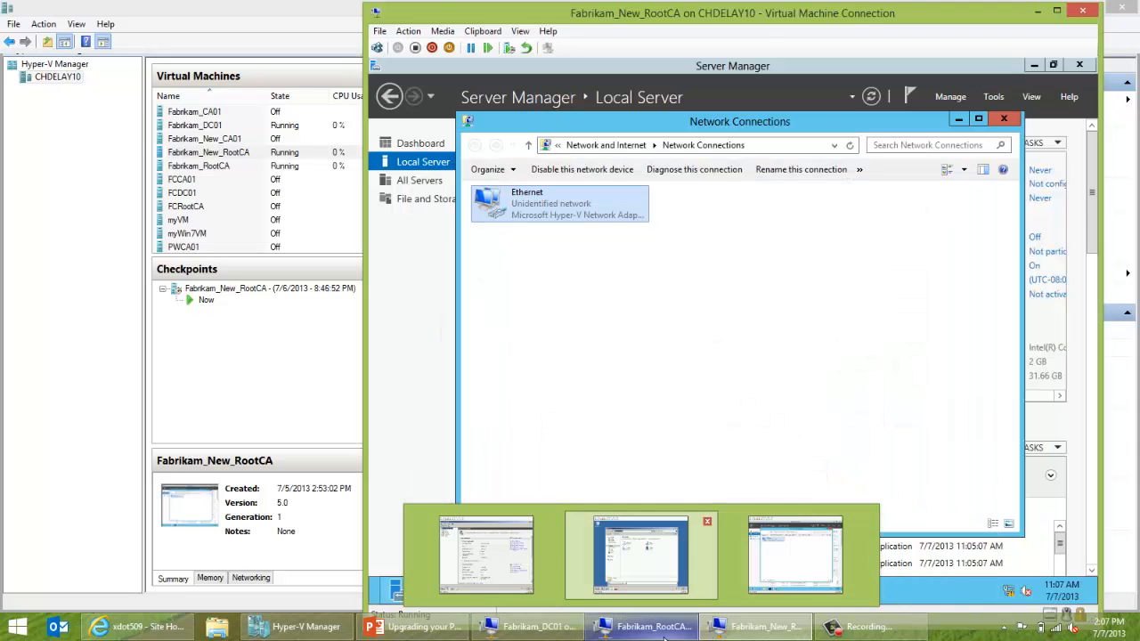
{"action": "left_click", "coordinate": [665, 635]}
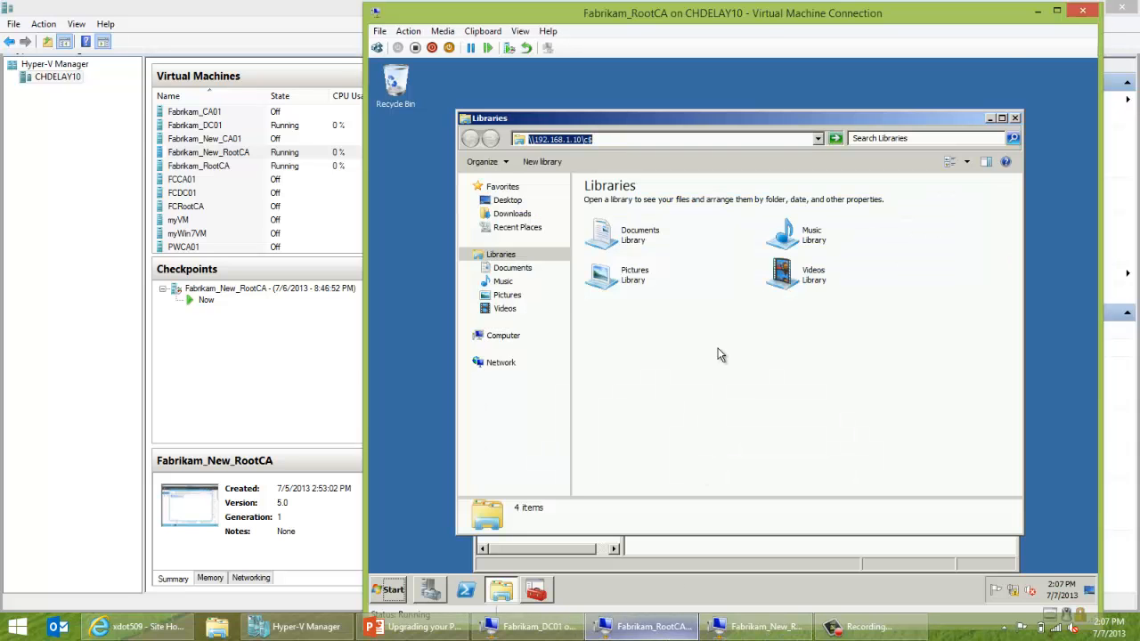
{"action": "left_click", "coordinate": [757, 140]}
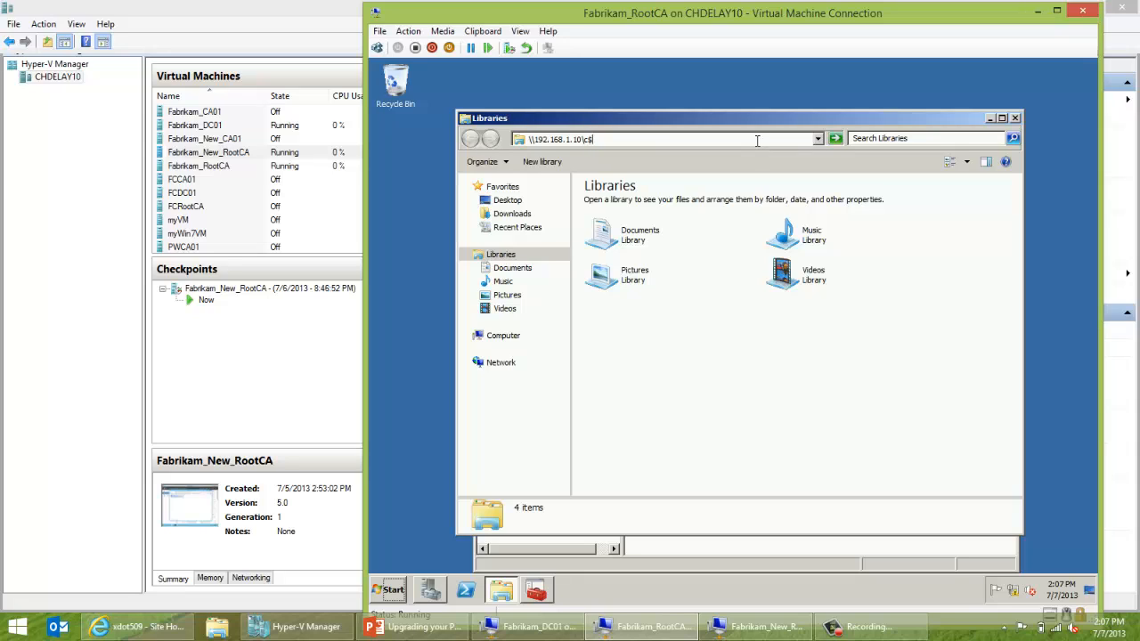
{"action": "key", "text": "BackSpace"}
{"action": "key", "text": "BackSpace"}
{"action": "key", "text": "BackSpace"}
{"action": "key", "text": "BackSpace"}
{"action": "key", "text": "BackSpace"}
{"action": "key", "text": "BackSpace"}
{"action": "key", "text": "BackSpace"}
{"action": "key", "text": "BackSpace"}
{"action": "key", "text": "BackSpace"}
{"action": "key", "text": "BackSpace"}
{"action": "key", "text": "BackSpace"}
{"action": "key", "text": "BackSpace"}
{"action": "key", "text": "BackSpace"}
{"action": "key", "text": "BackSpace"}
{"action": "key", "text": "BackSpace"}
{"action": "key", "text": "BackSpace"}
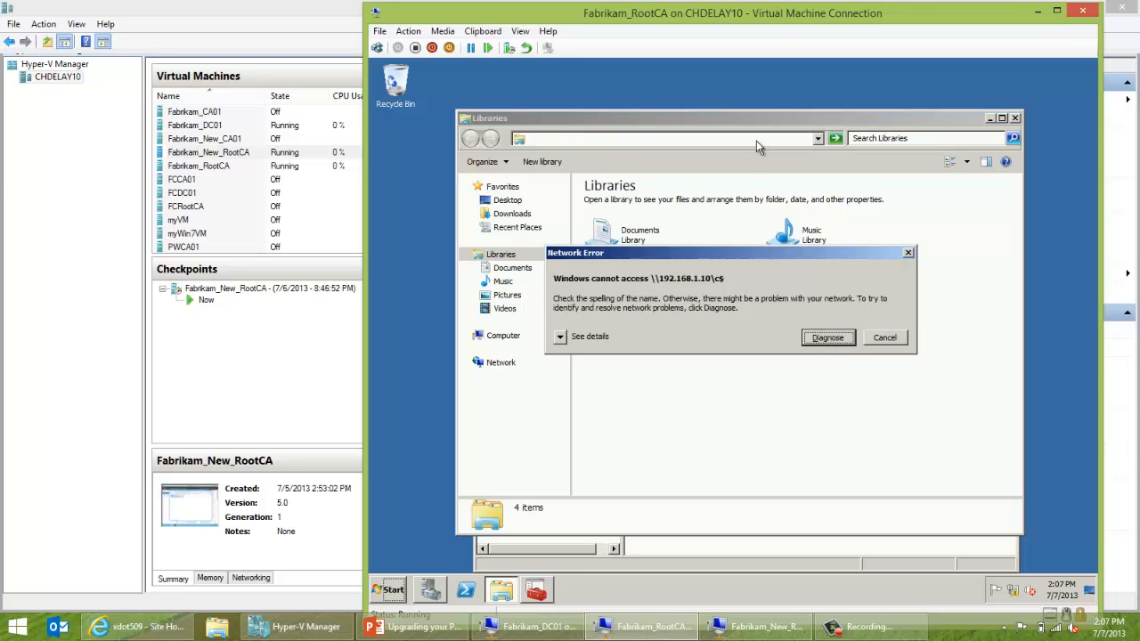
{"action": "left_click", "coordinate": [883, 339]}
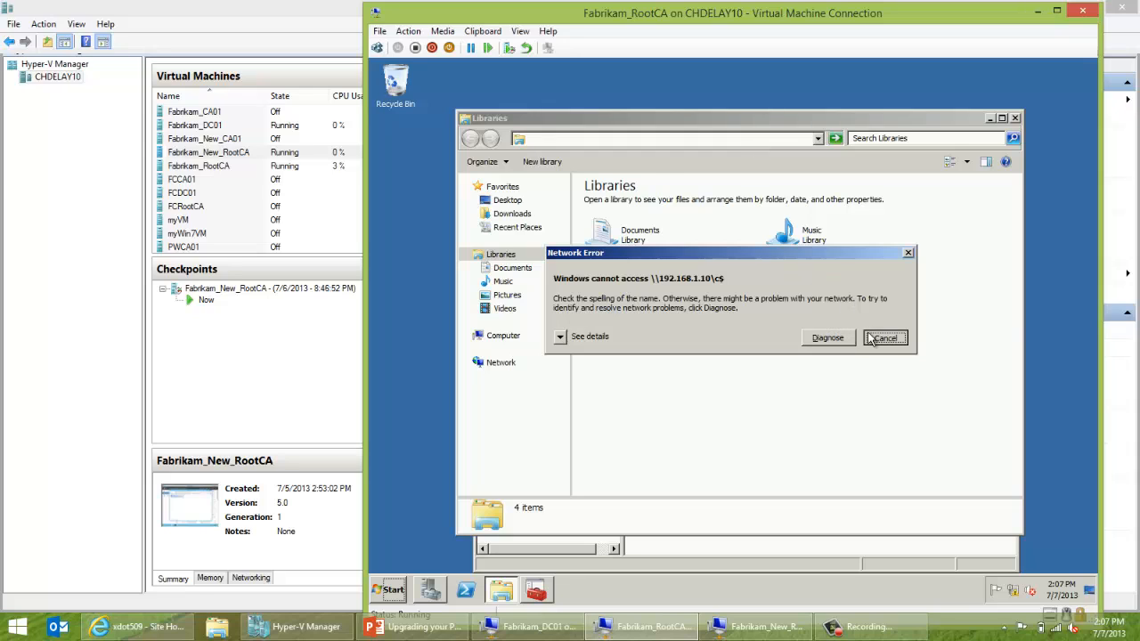
{"action": "type", "text": "\\d"}
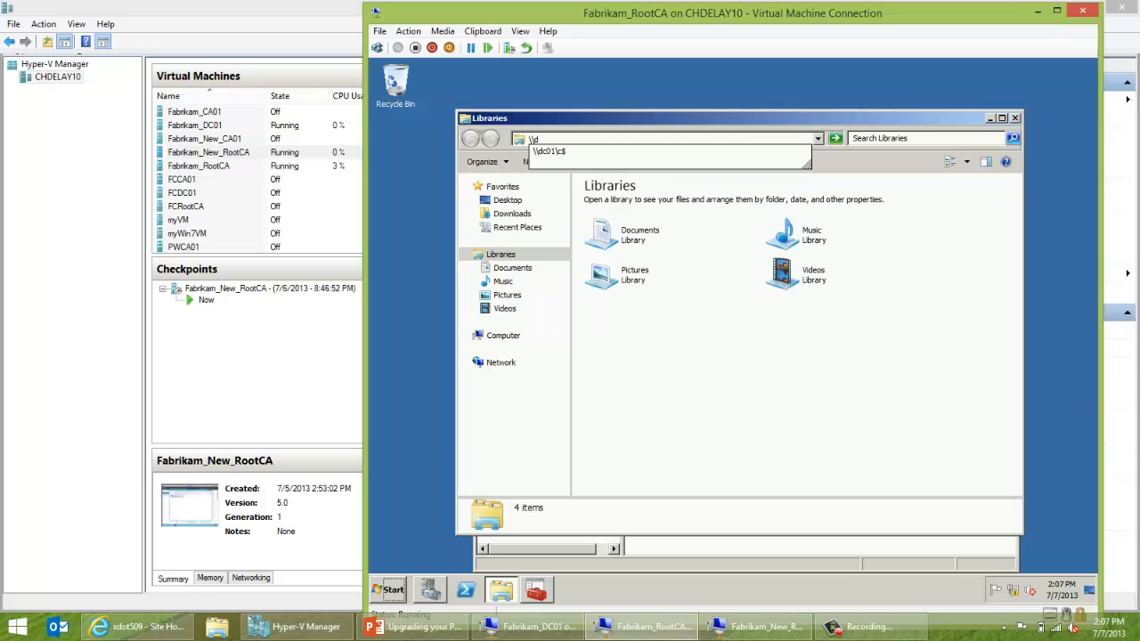
{"action": "key", "text": "Down"}
{"action": "key", "text": "Return"}
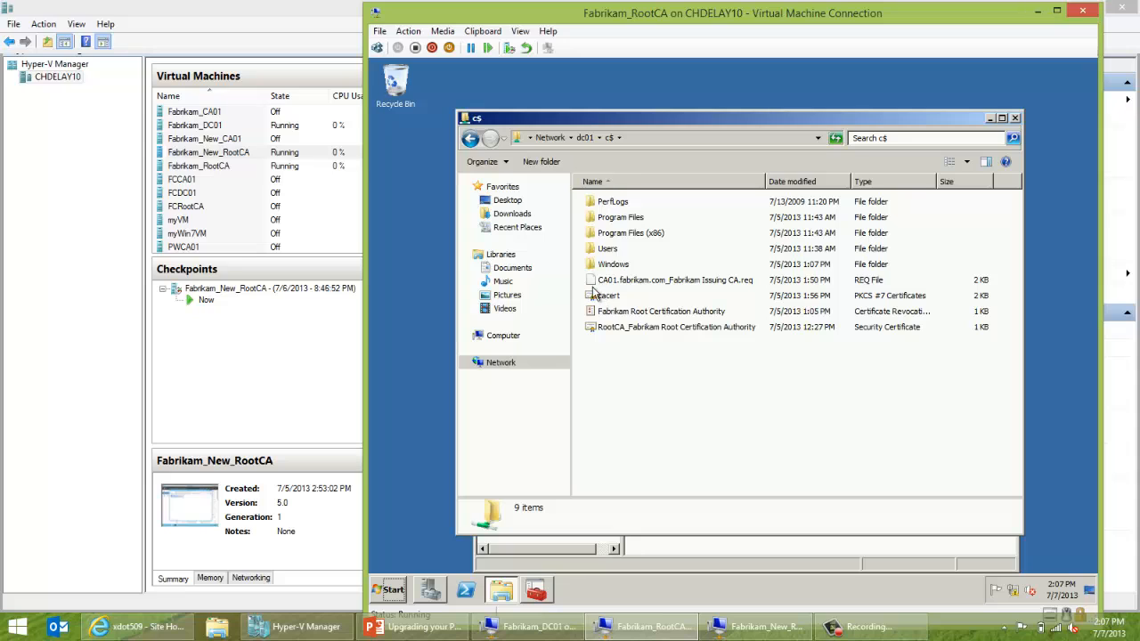
Copy the Backup folder from Local Disk (C:) and paste it into dc01's c$ share.
{"action": "middle_click", "coordinate": [489, 597]}
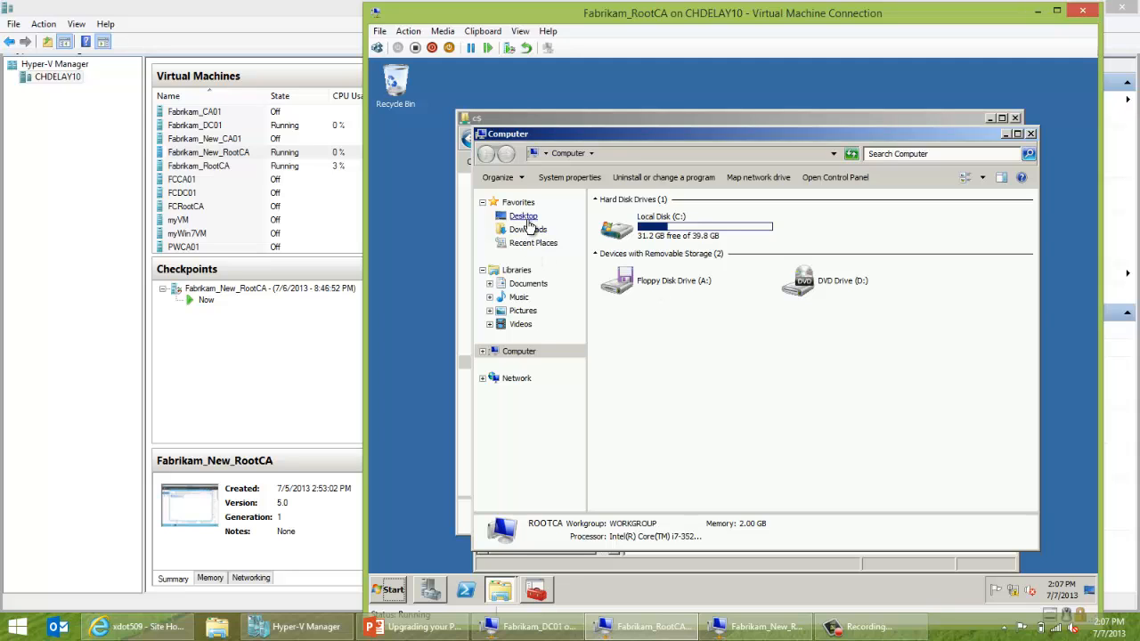
{"action": "left_click", "coordinate": [520, 353]}
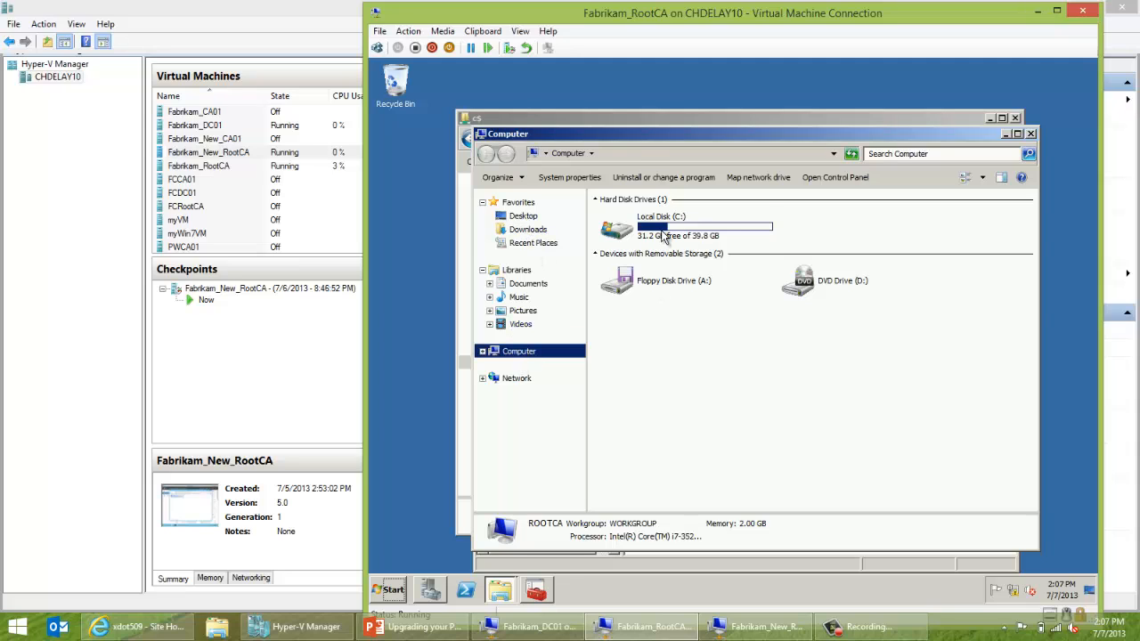
{"action": "double_click", "coordinate": [662, 234]}
{"action": "left_click", "coordinate": [628, 218]}
{"action": "right_click", "coordinate": [628, 219]}
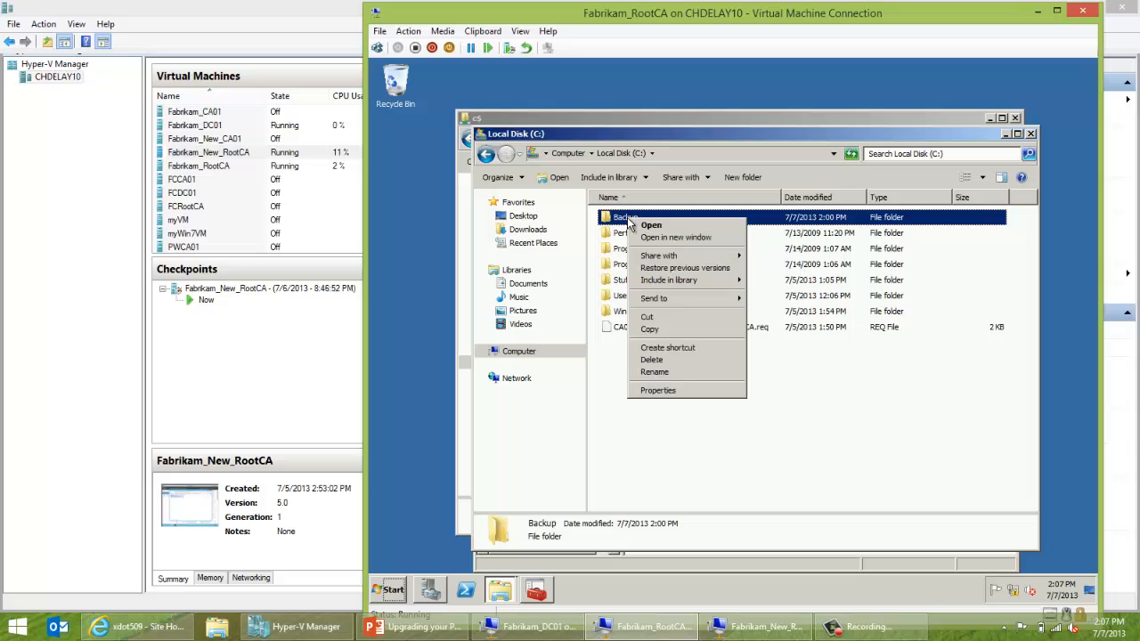
{"action": "left_click", "coordinate": [649, 330]}
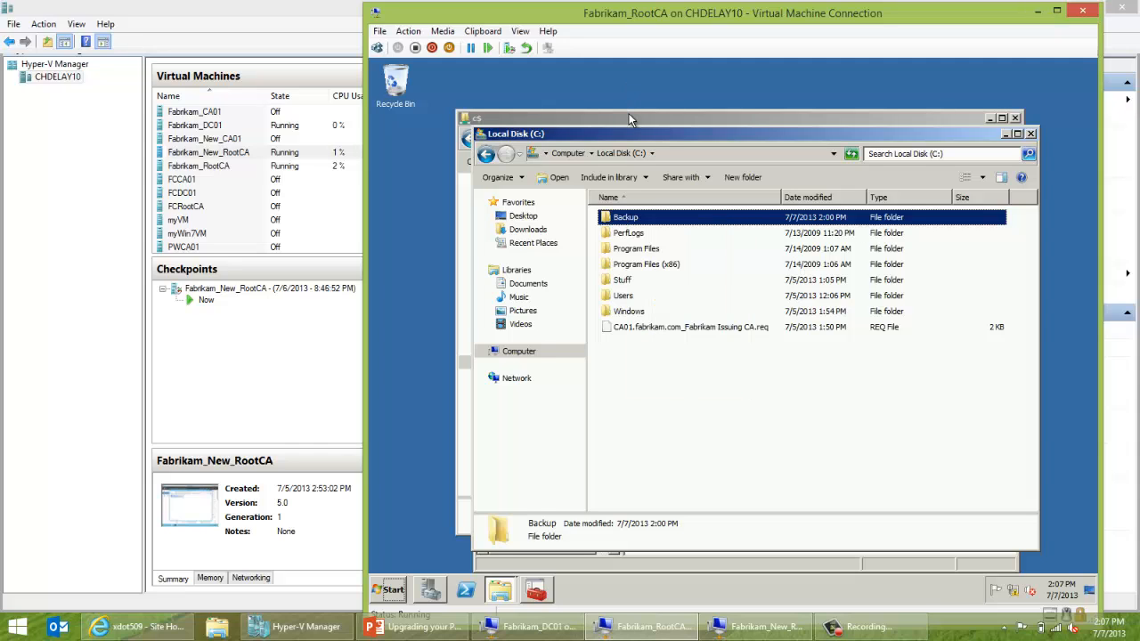
{"action": "left_click", "coordinate": [629, 115]}
{"action": "right_click", "coordinate": [651, 390]}
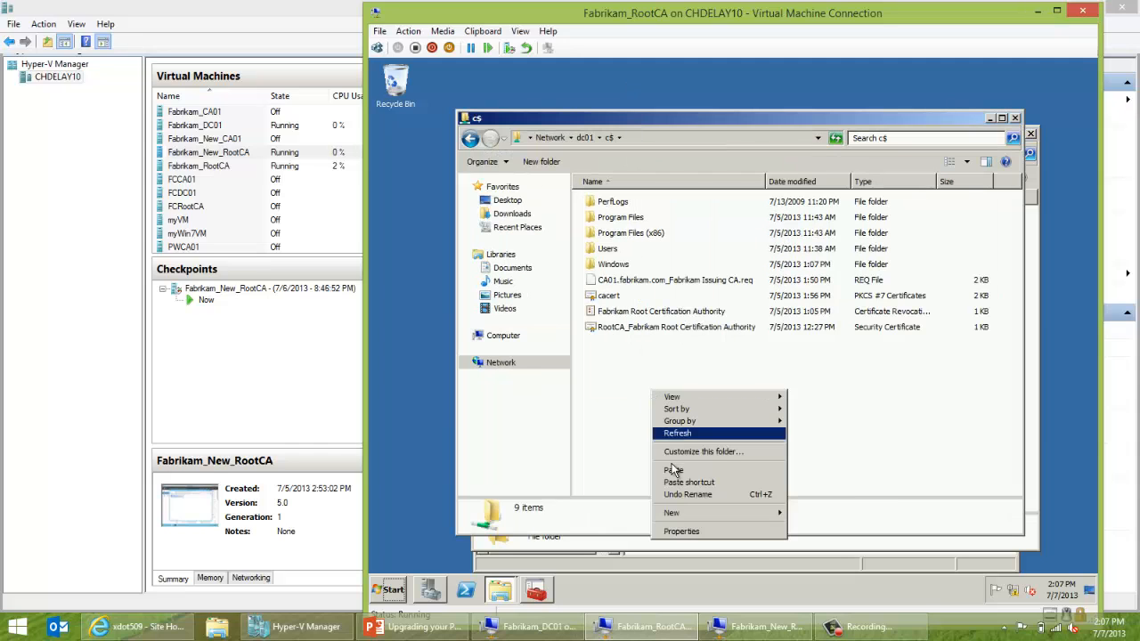
{"action": "left_click", "coordinate": [673, 470]}
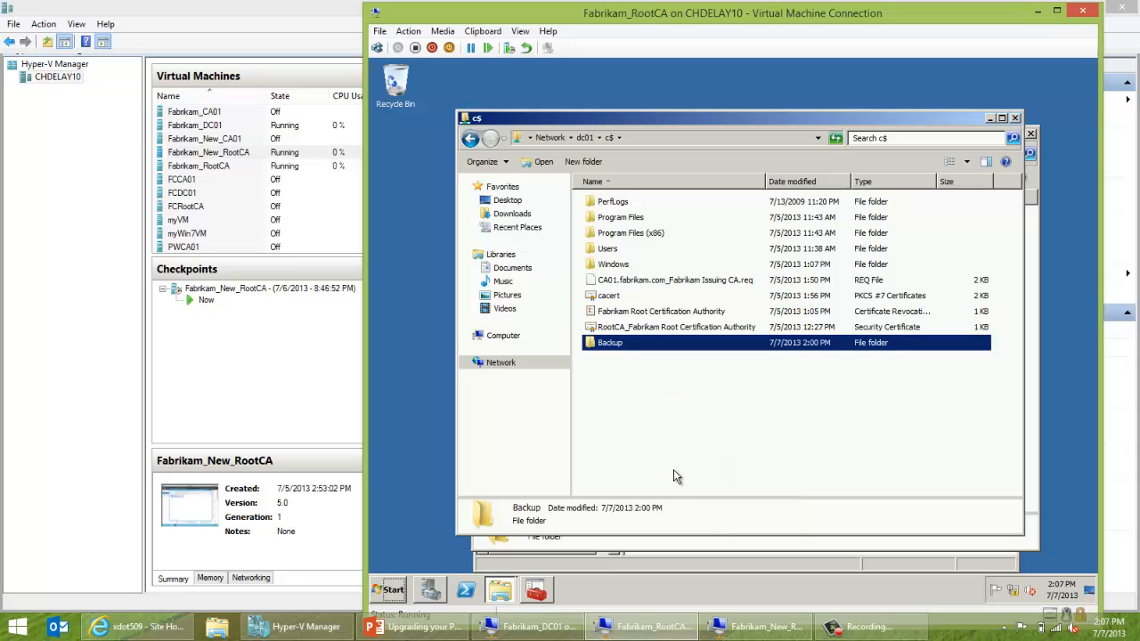
{"action": "left_click", "coordinate": [653, 629]}
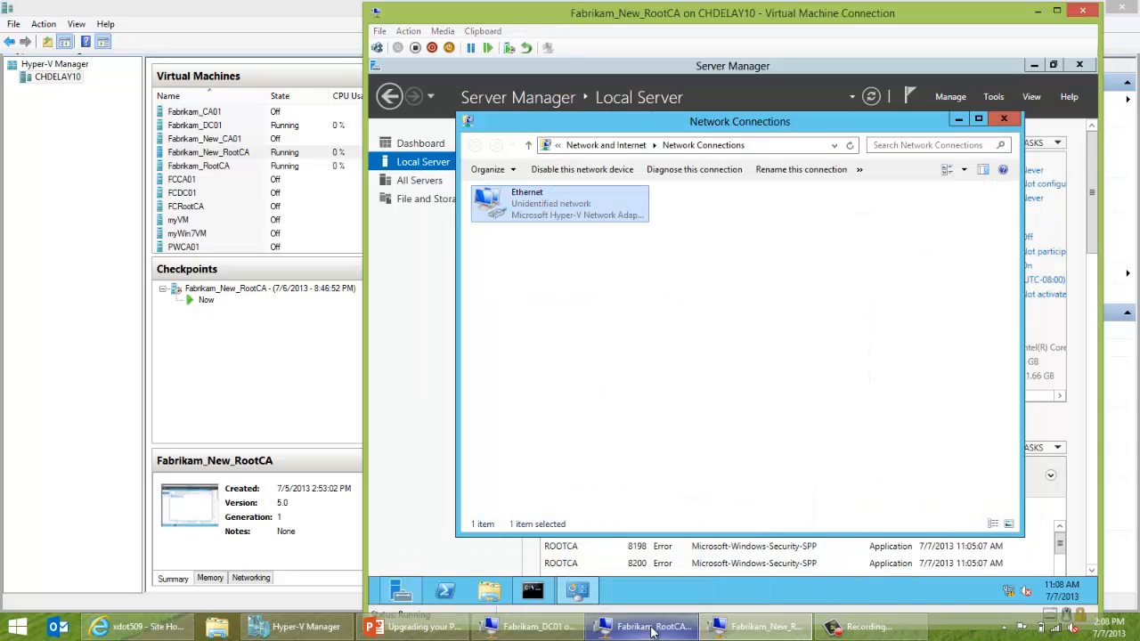
{"action": "left_click", "coordinate": [653, 629]}
{"action": "left_click", "coordinate": [634, 627]}
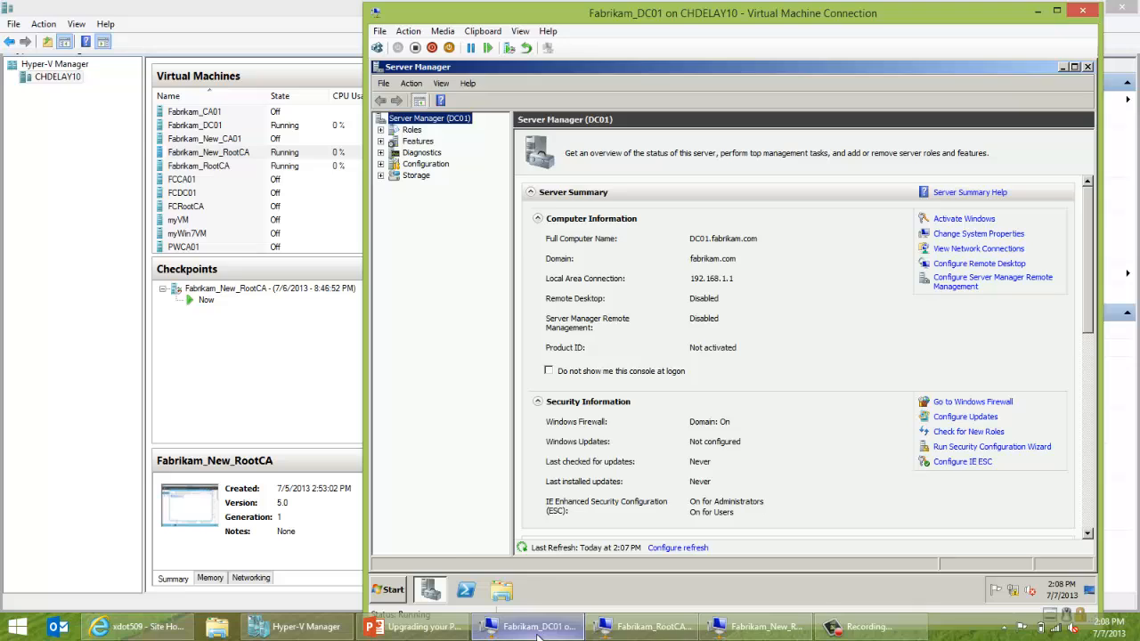
{"action": "left_click", "coordinate": [634, 634]}
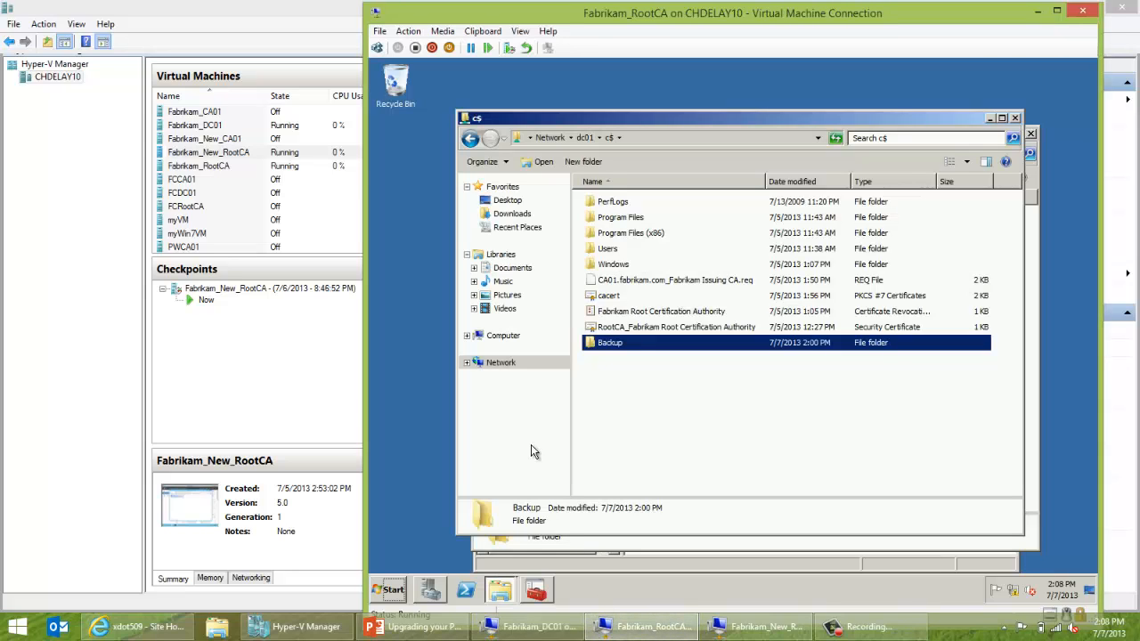
Shut down Fabrikam_RootCA with Hardware: Maintenance (Planned) as the reason.
{"action": "left_click", "coordinate": [390, 589]}
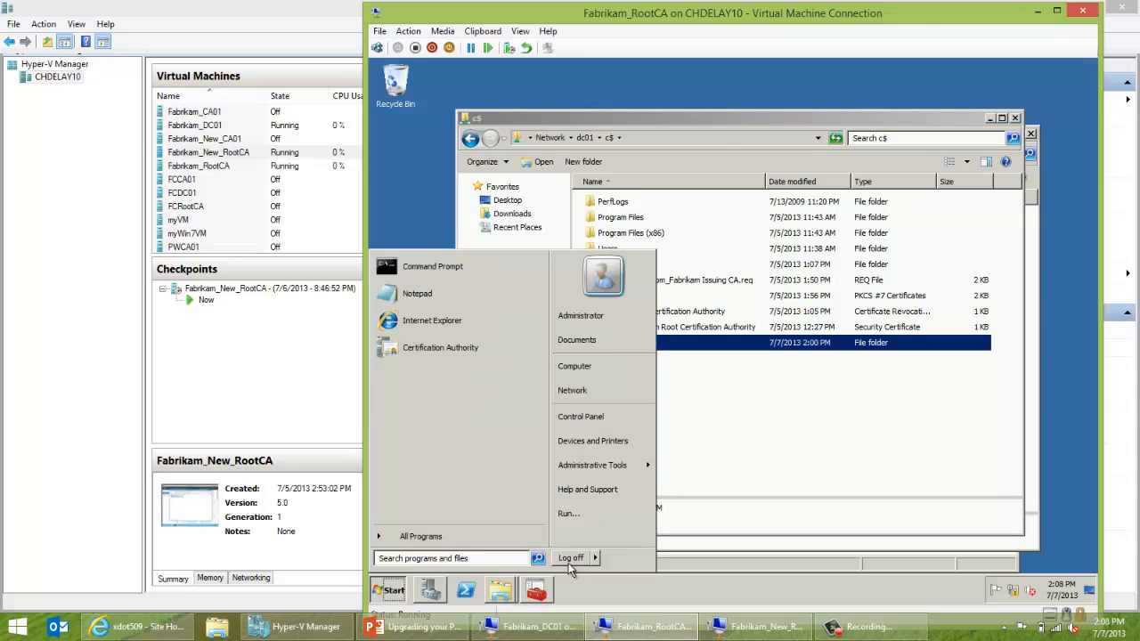
{"action": "mouse_move", "coordinate": [598, 558]}
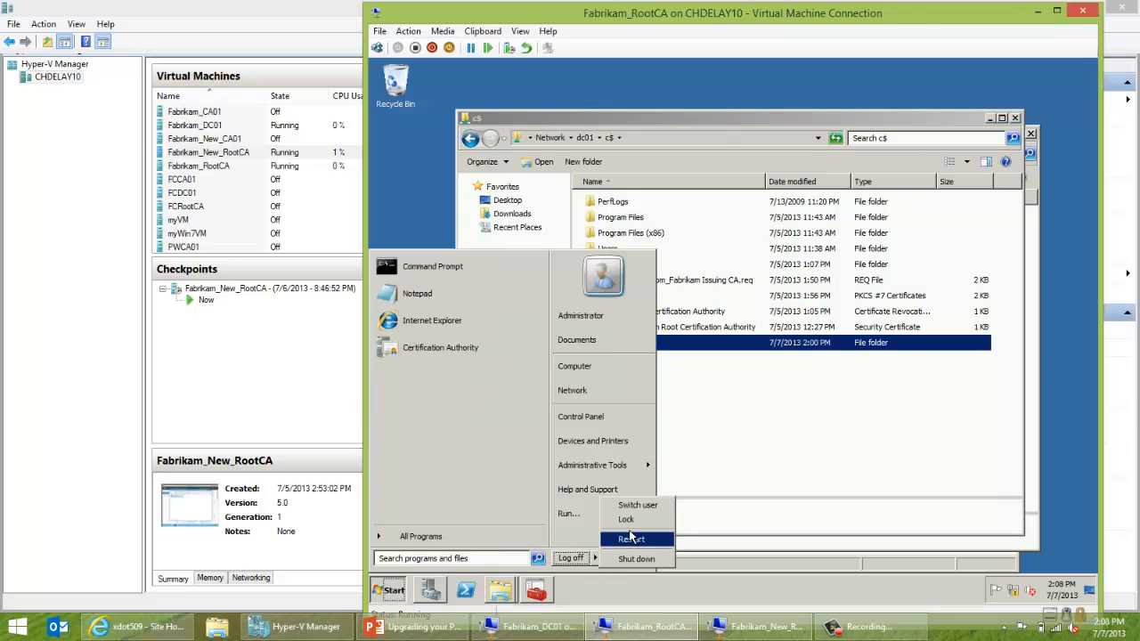
{"action": "left_click", "coordinate": [631, 558]}
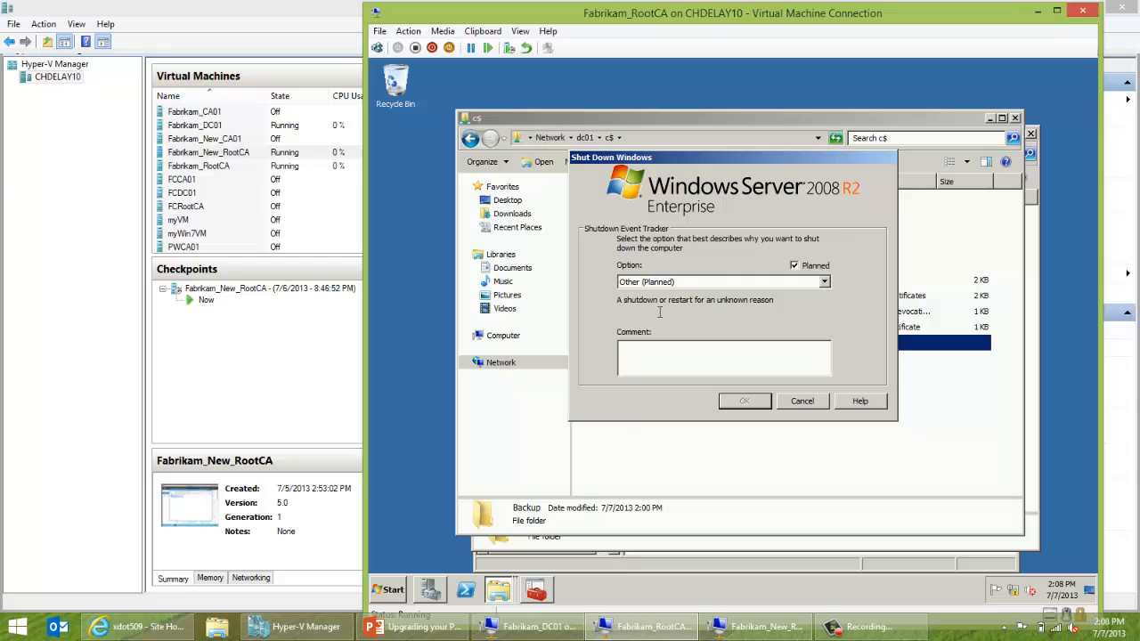
{"action": "left_click", "coordinate": [681, 282]}
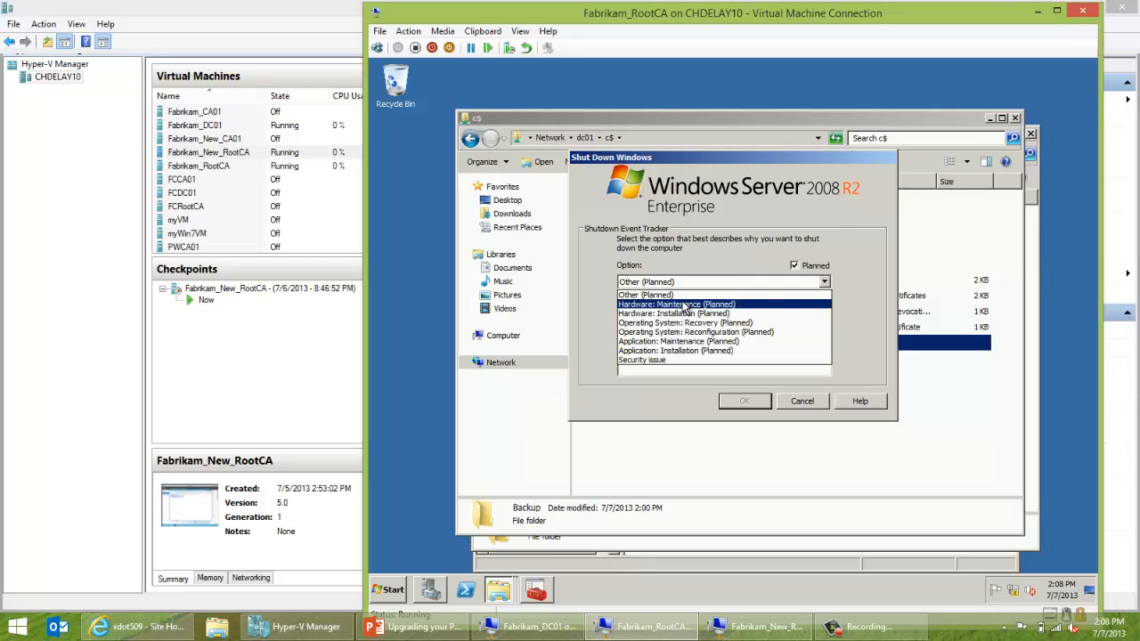
{"action": "left_click", "coordinate": [683, 305]}
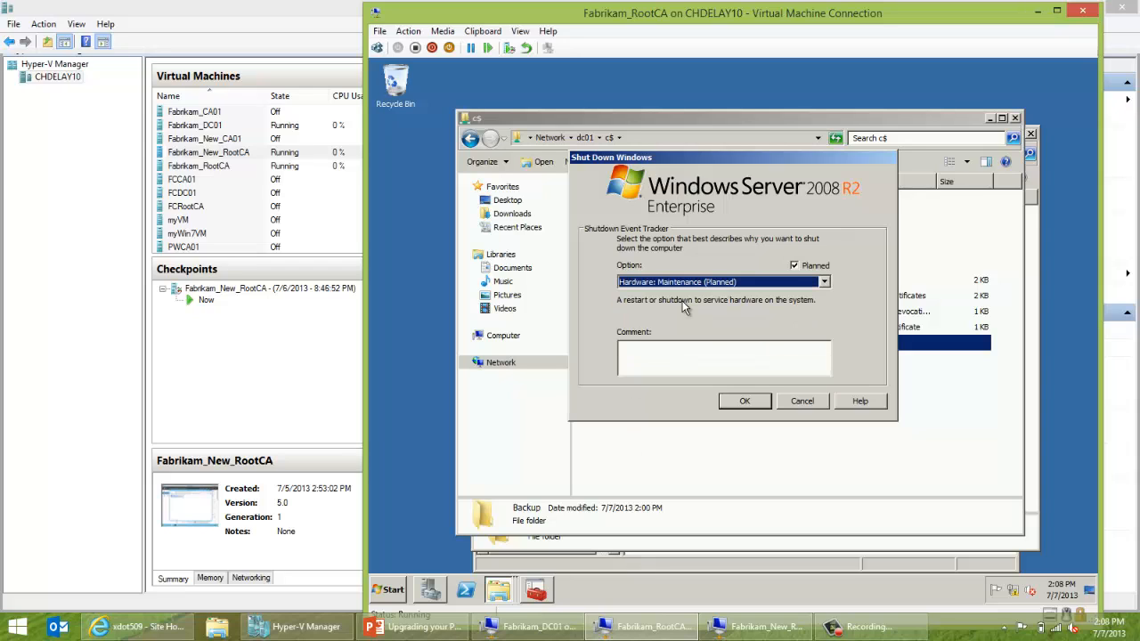
{"action": "left_click", "coordinate": [735, 402]}
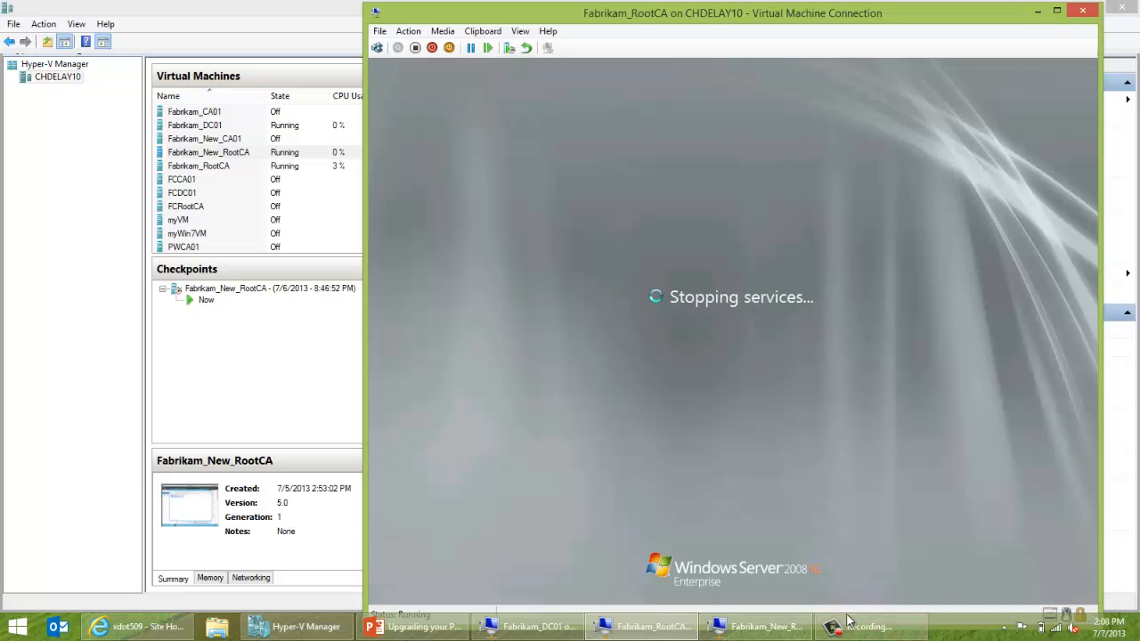
On Fabrikam_New_RootCA, close Network Connections and browse to \\dc01\c$ in a file browser.
{"action": "left_click", "coordinate": [797, 552]}
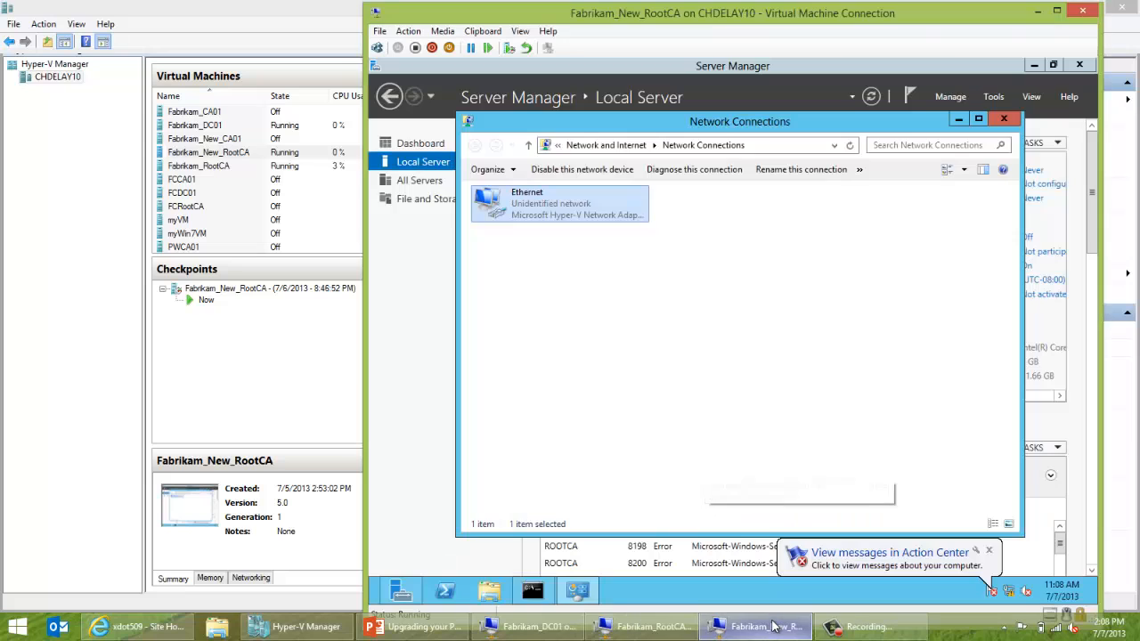
{"action": "key", "text": "alt+F4"}
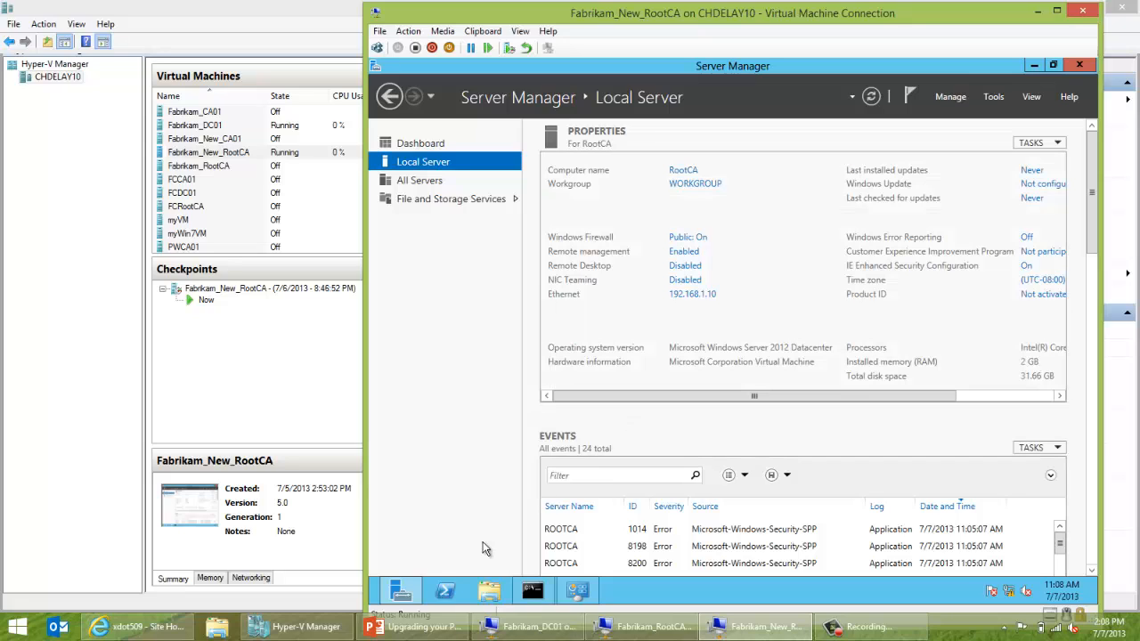
{"action": "left_click", "coordinate": [491, 592]}
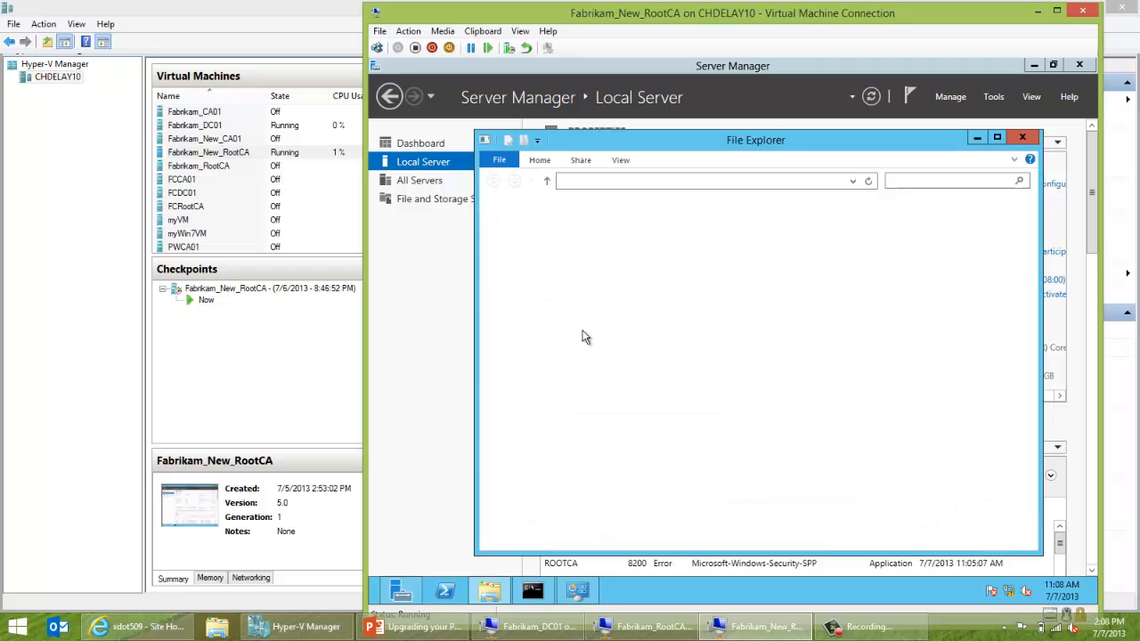
{"action": "left_click", "coordinate": [681, 187]}
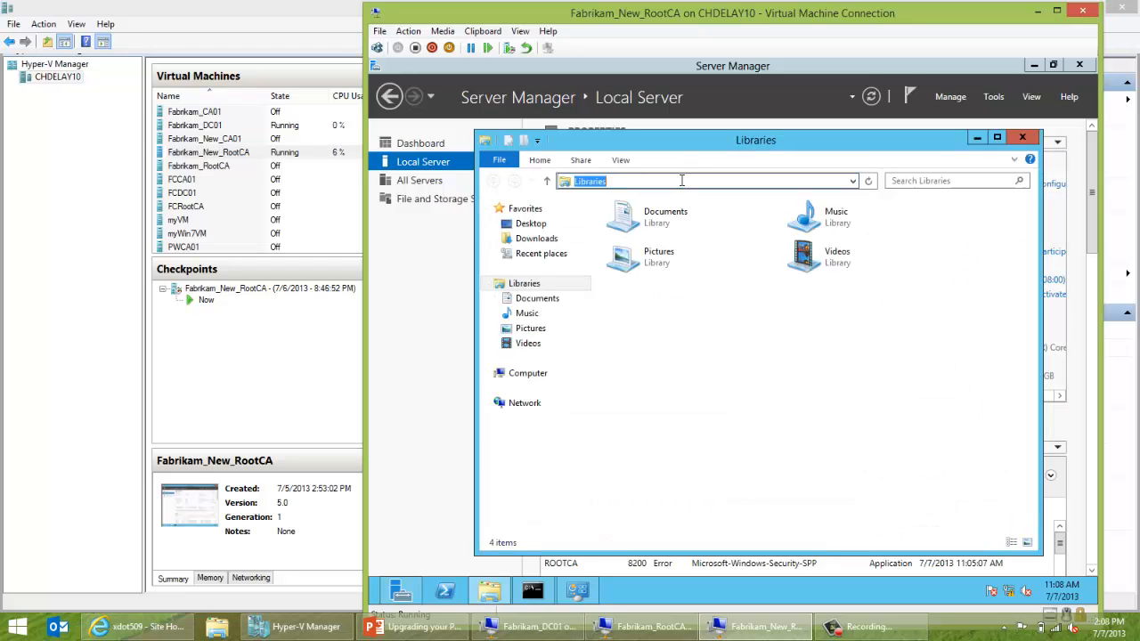
{"action": "type", "text": "\\\\dc01\\c$"}
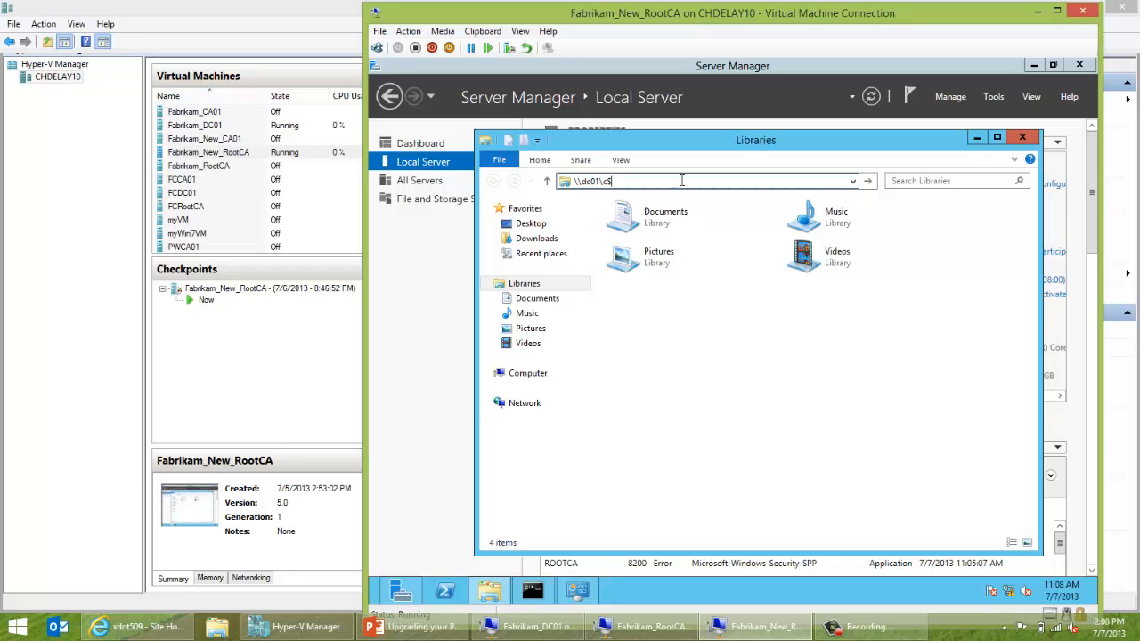
{"action": "key", "text": "Return"}
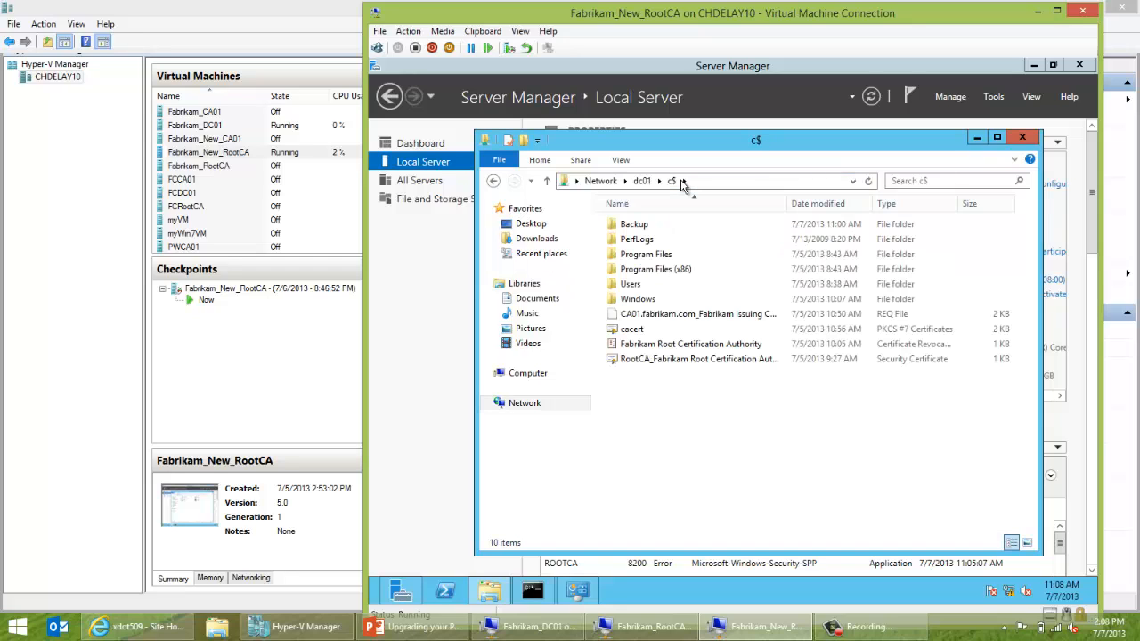
Paste dc01's Backup folder into the new Root CA's Local Disk (C:), then minimize the browser.
{"action": "left_click", "coordinate": [636, 227]}
{"action": "right_click", "coordinate": [635, 227]}
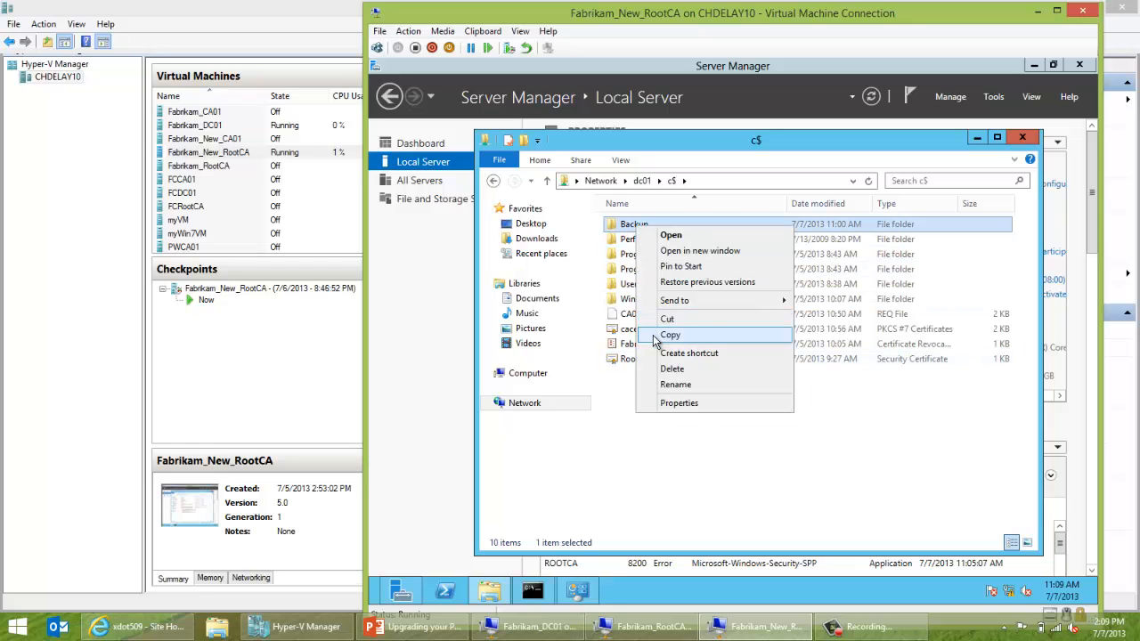
{"action": "left_click", "coordinate": [656, 336]}
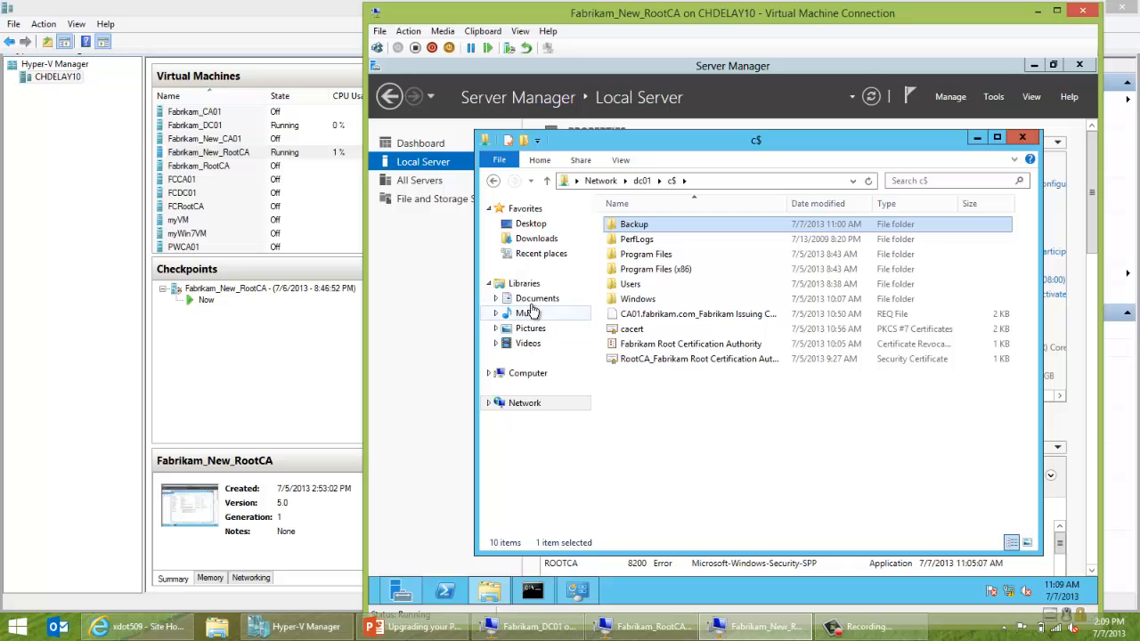
{"action": "left_click", "coordinate": [527, 373]}
{"action": "double_click", "coordinate": [635, 251]}
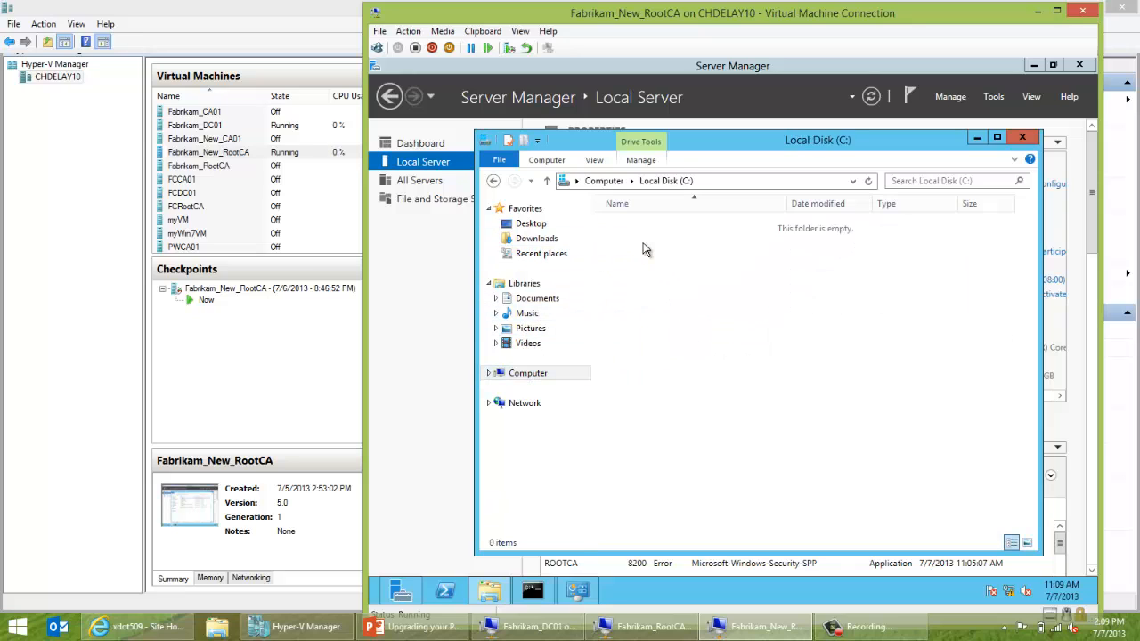
{"action": "right_click", "coordinate": [641, 319]}
{"action": "left_click", "coordinate": [675, 392]}
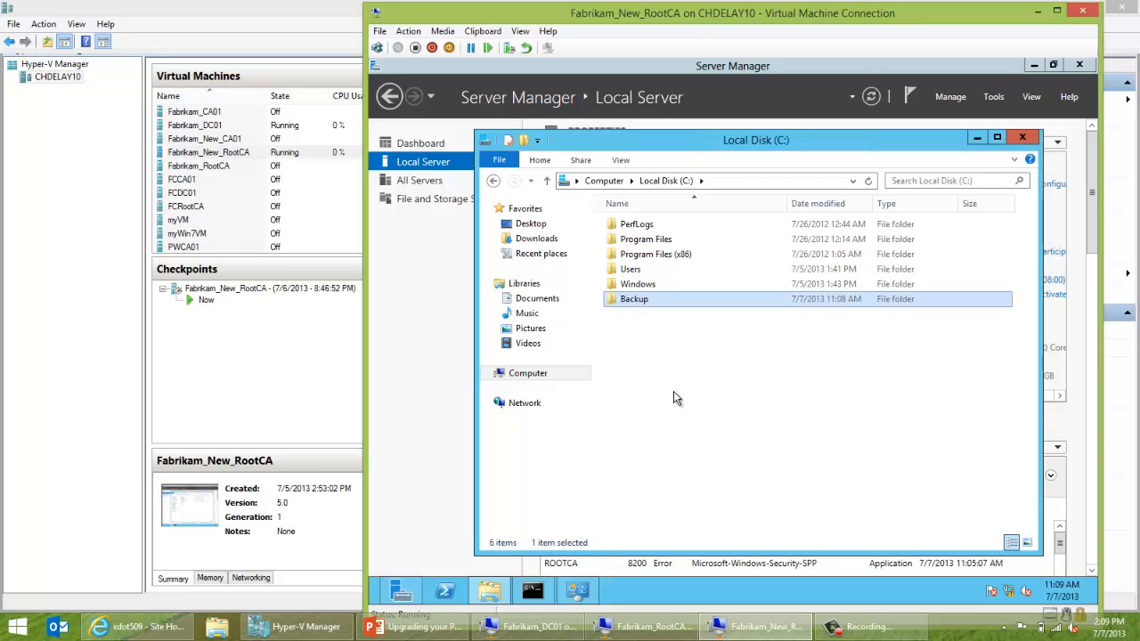
{"action": "left_click", "coordinate": [979, 138]}
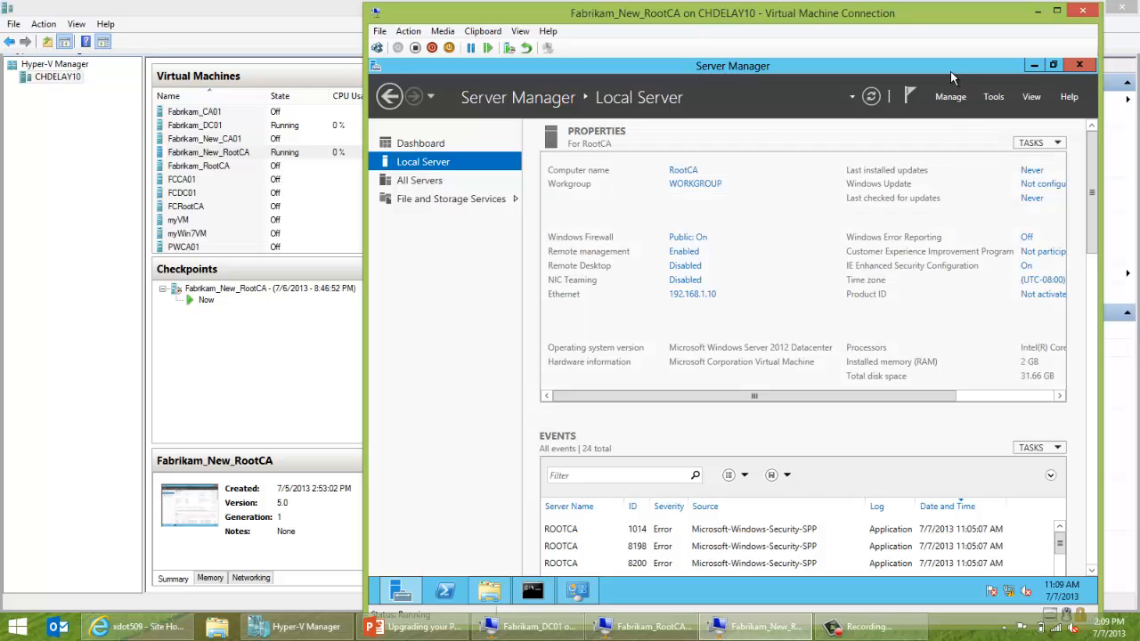
Start Add Roles and Features for RootCA and add Active Directory Certificate Services with its management tools.
{"action": "left_click", "coordinate": [954, 97]}
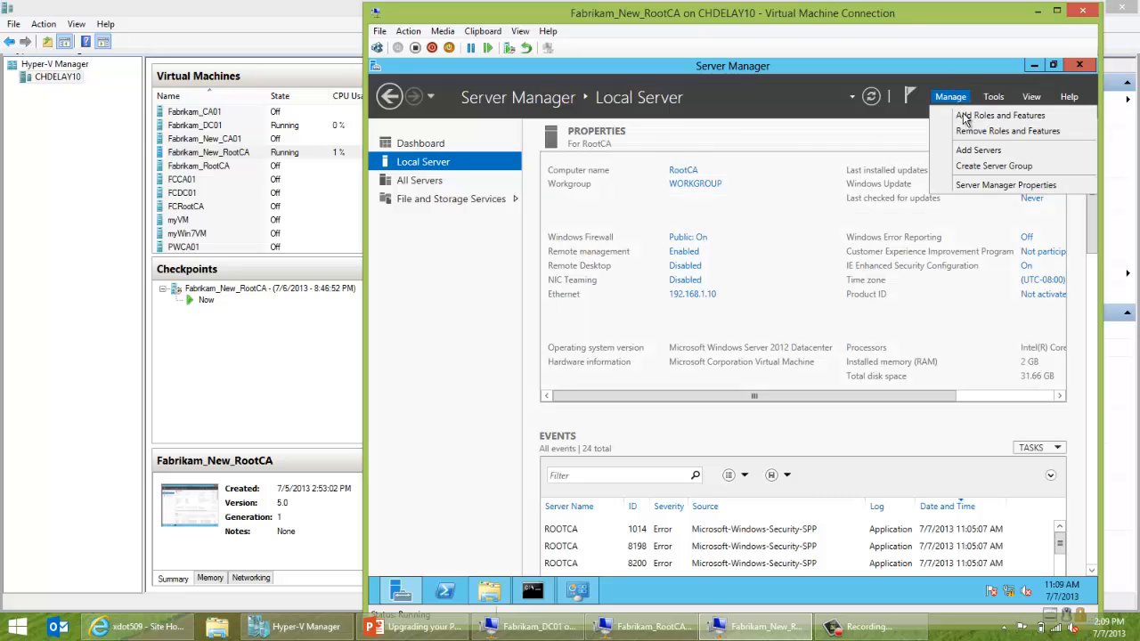
{"action": "left_click", "coordinate": [966, 118]}
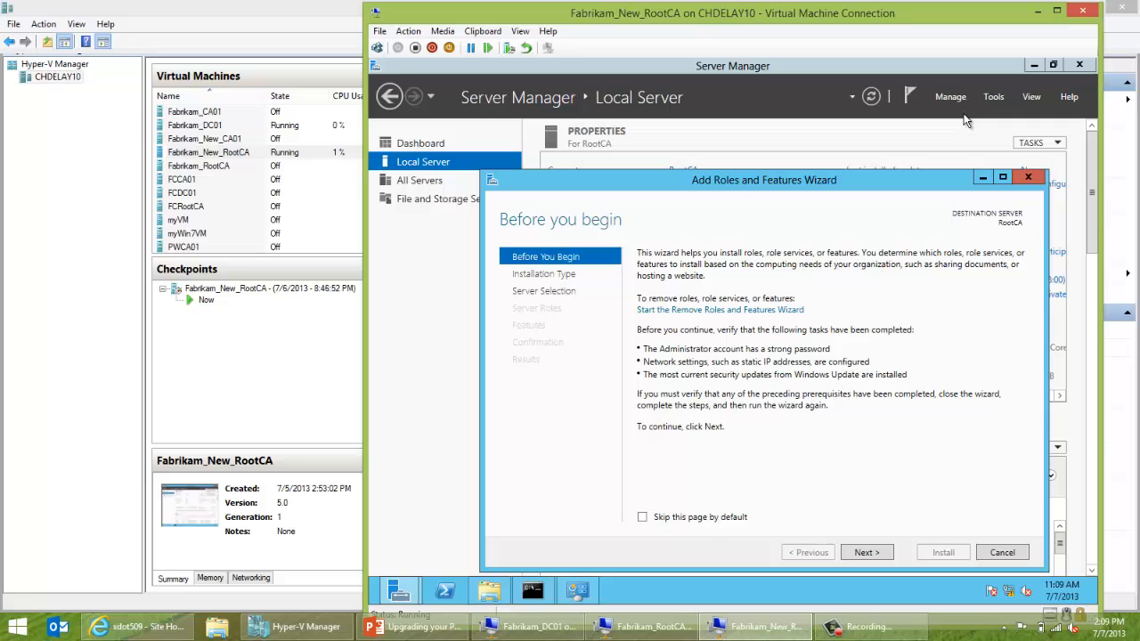
{"action": "left_click", "coordinate": [868, 553]}
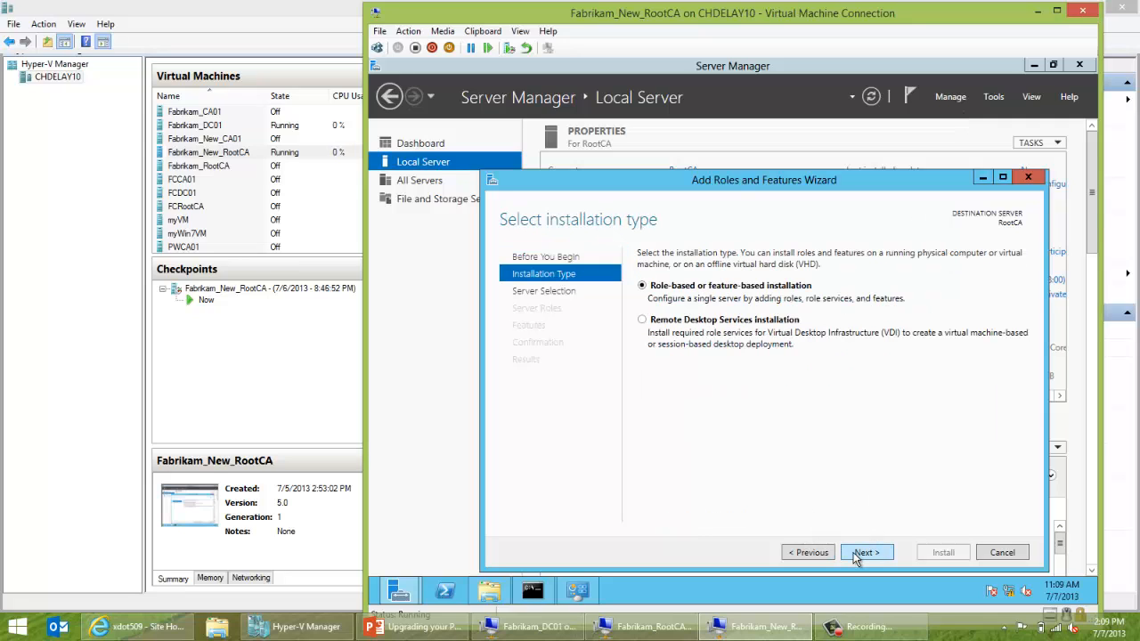
{"action": "left_click", "coordinate": [854, 554]}
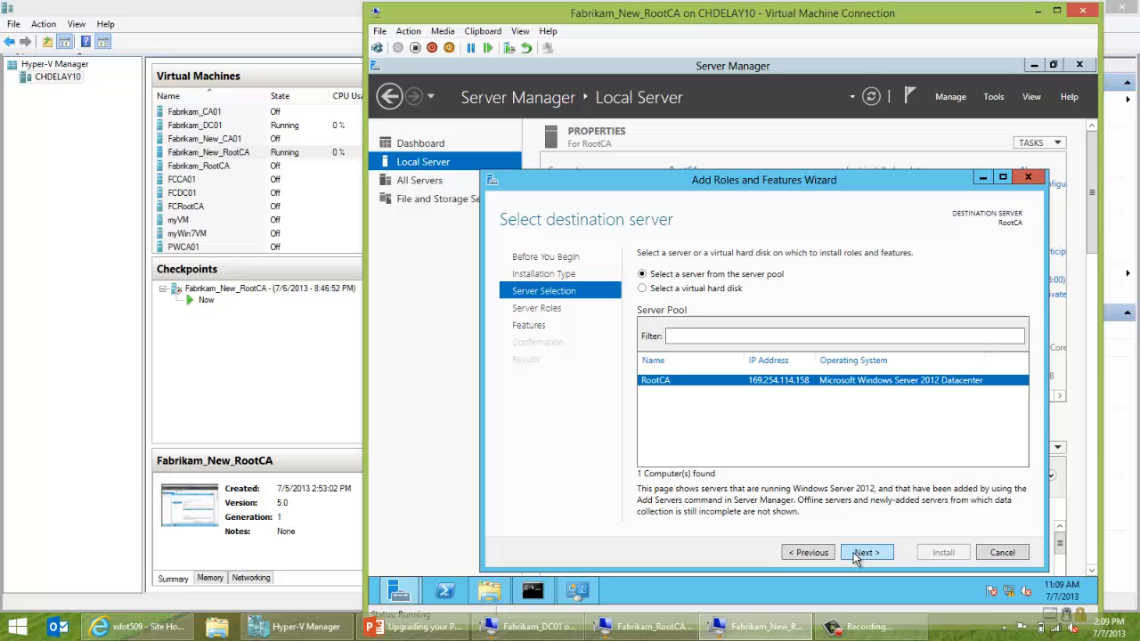
{"action": "left_click", "coordinate": [864, 552]}
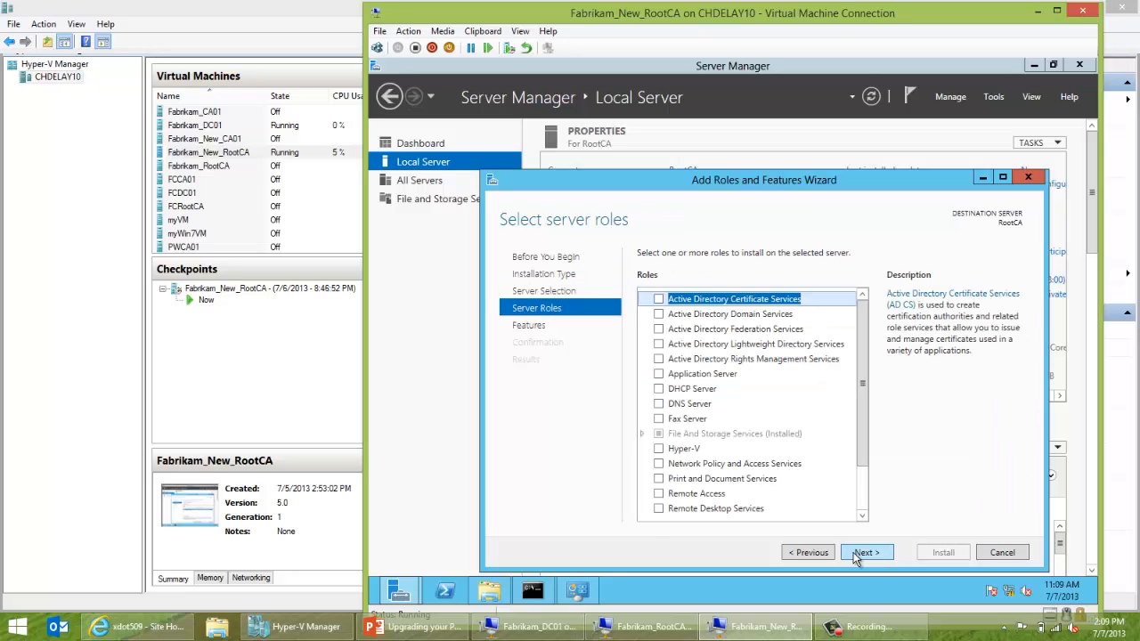
{"action": "left_click", "coordinate": [661, 301]}
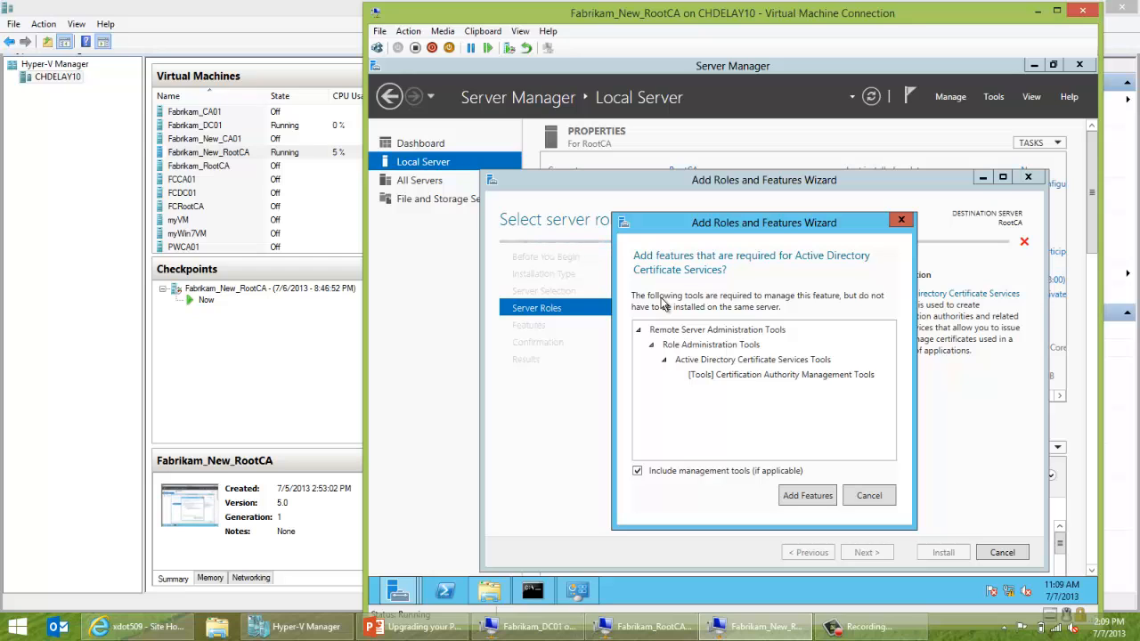
{"action": "left_click", "coordinate": [812, 495]}
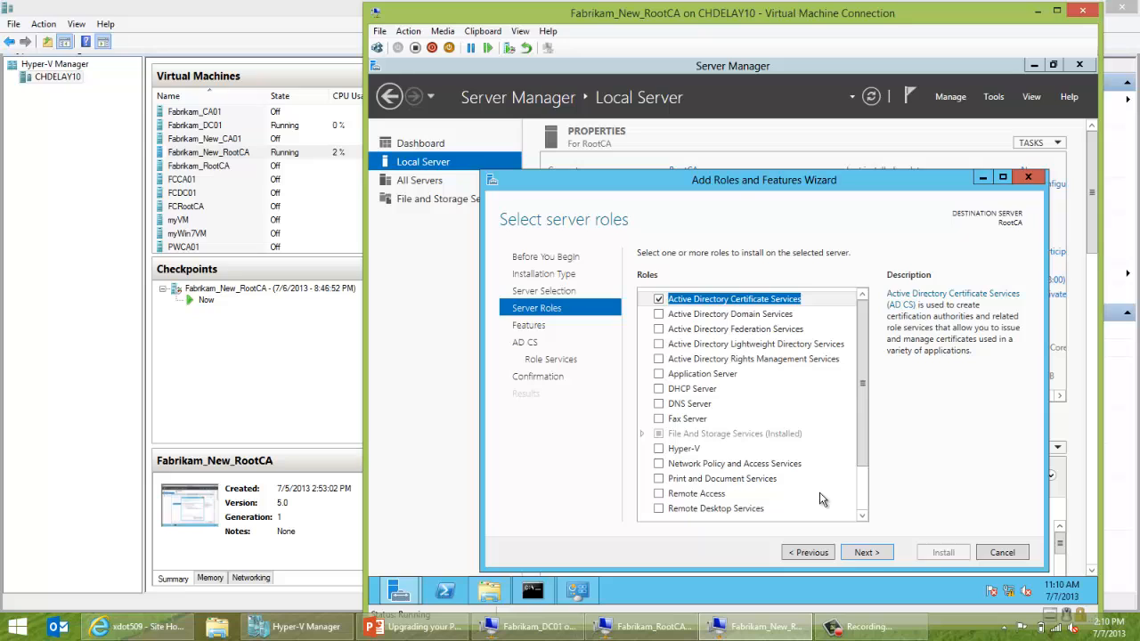
Advance through Features and AD CS pages, keeping Certification Authority, to the confirmation page.
{"action": "left_click", "coordinate": [853, 554]}
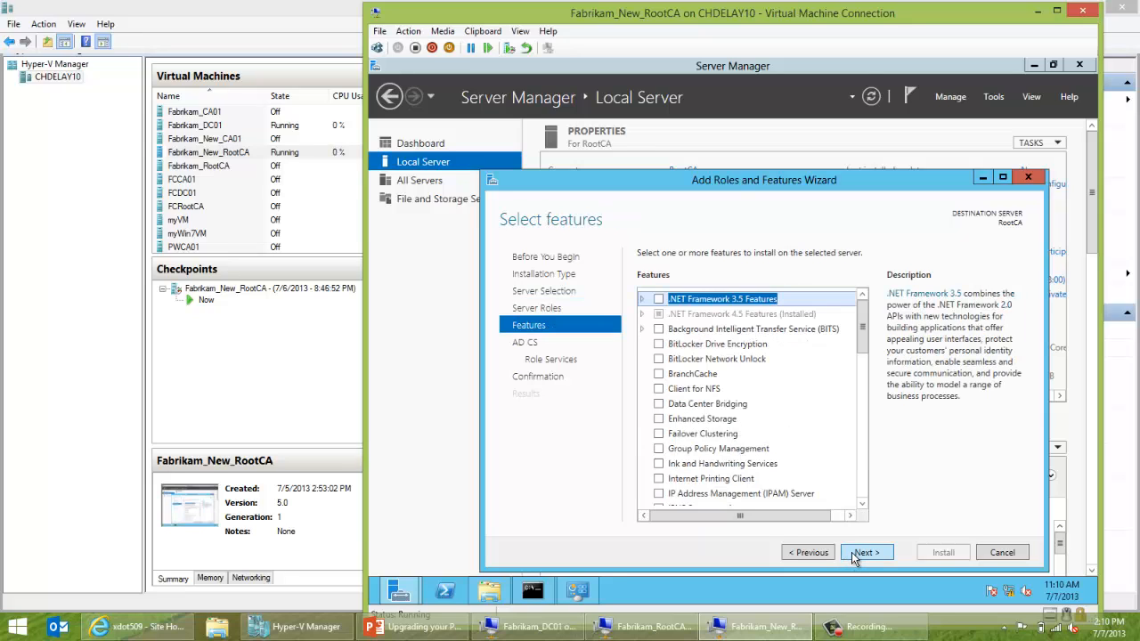
{"action": "left_click", "coordinate": [853, 554]}
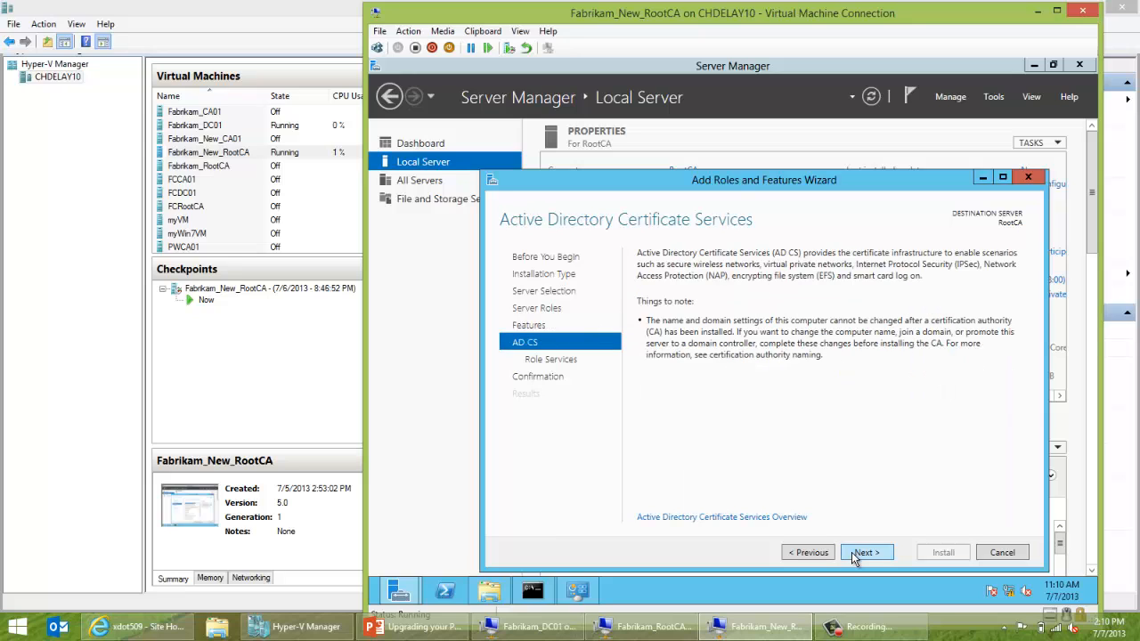
{"action": "left_click", "coordinate": [853, 554]}
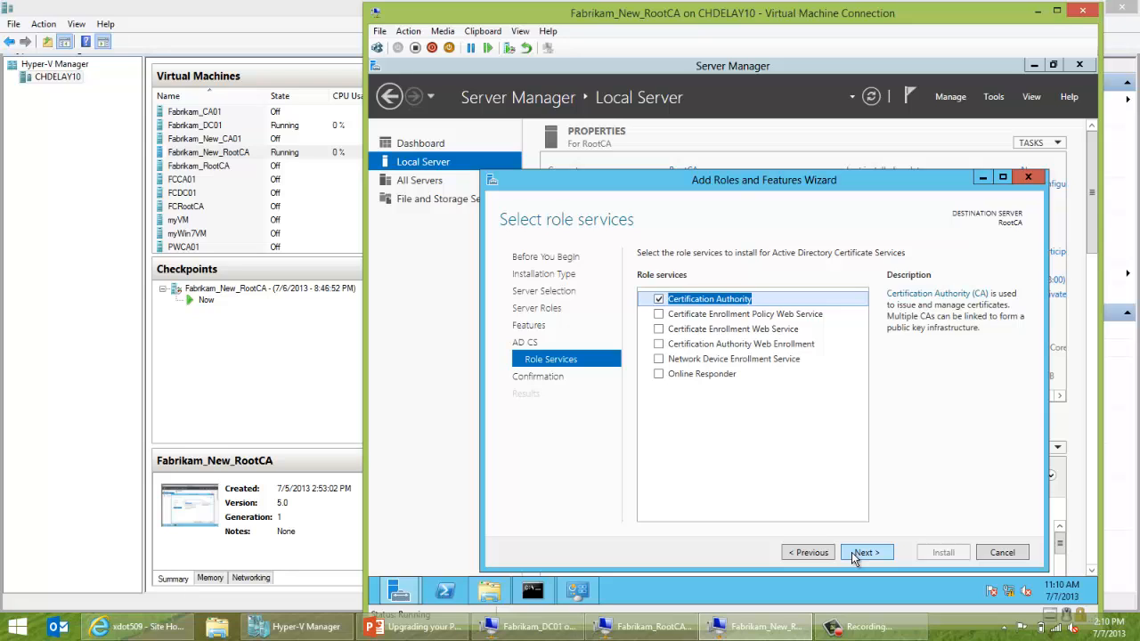
{"action": "left_click", "coordinate": [853, 554]}
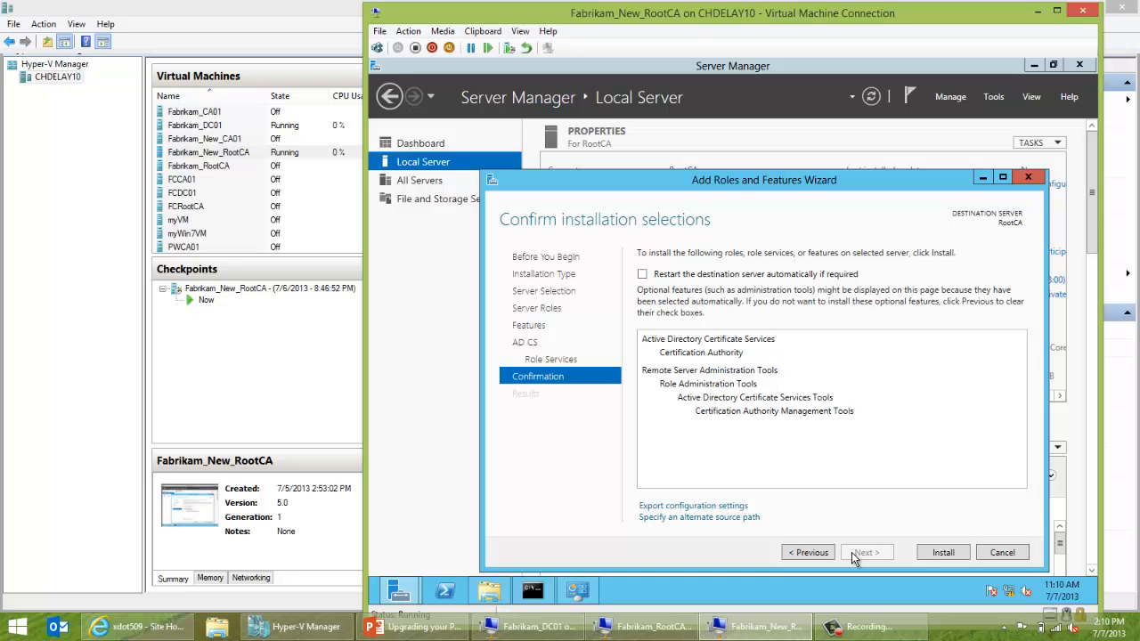
Allow automatic restart if required and install the Certification Authority role.
{"action": "left_click", "coordinate": [642, 275]}
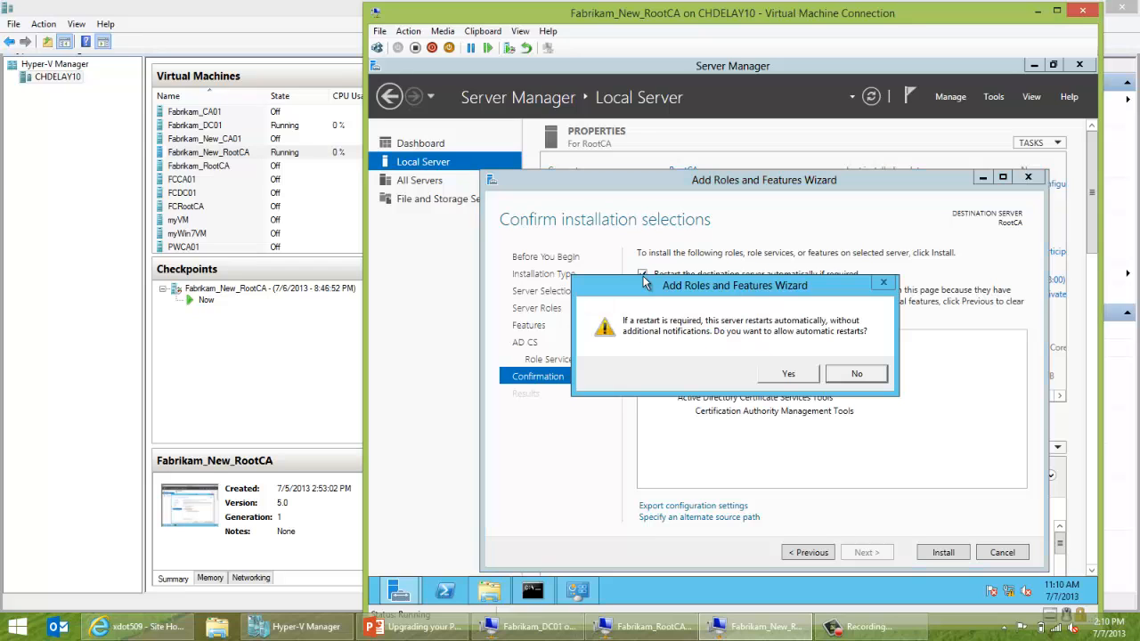
{"action": "left_click", "coordinate": [773, 374]}
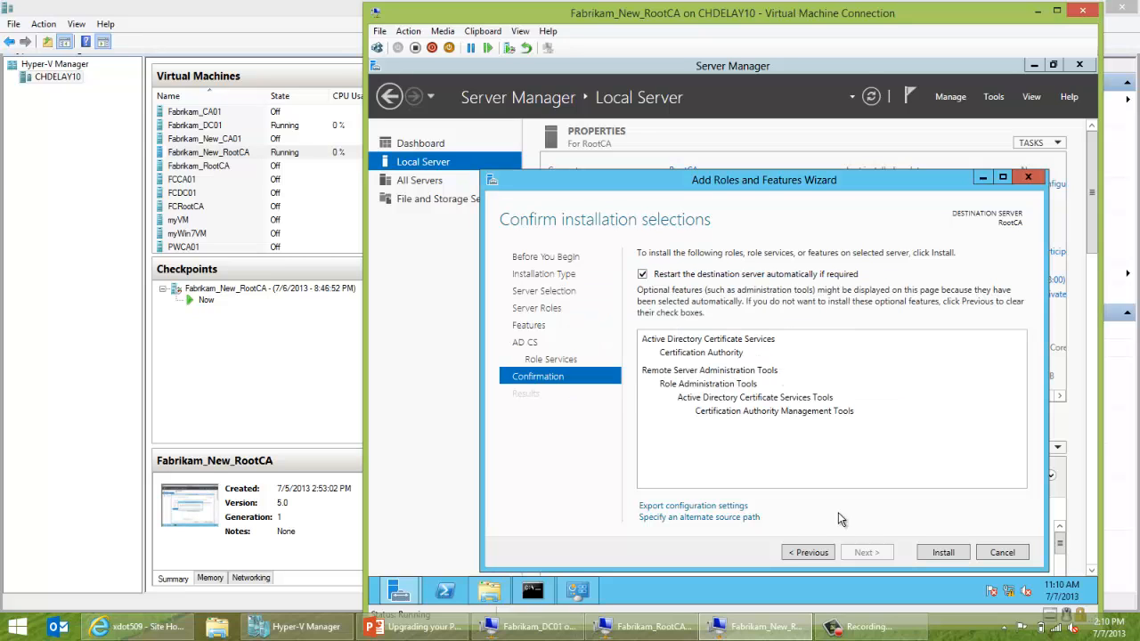
{"action": "left_click", "coordinate": [937, 554]}
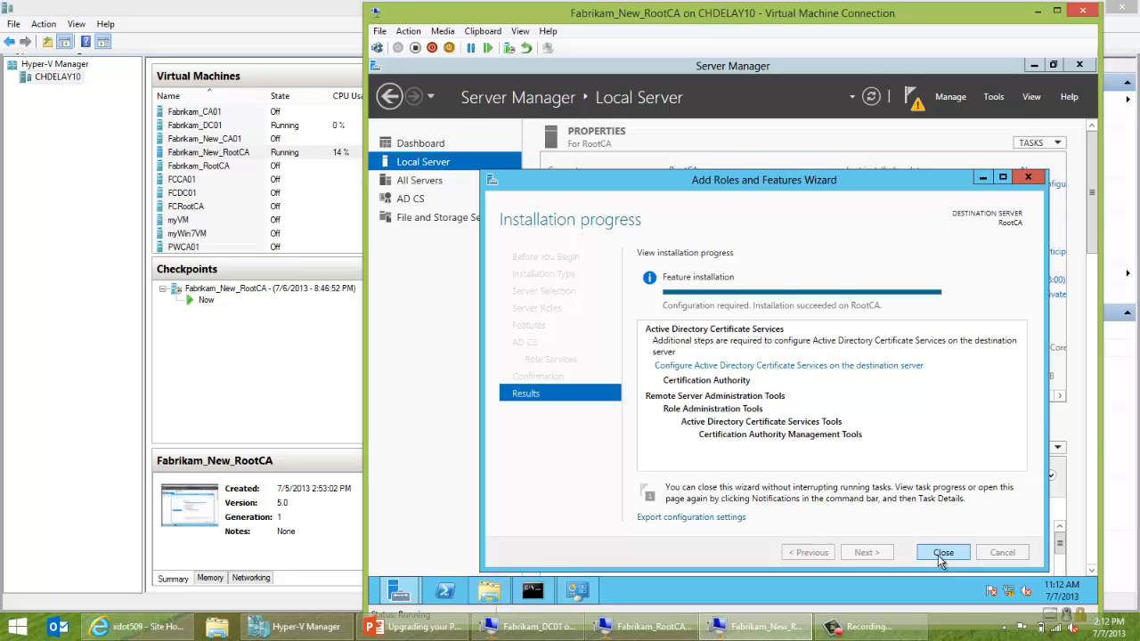
Close the finished wizard and Network Connections, then launch Configure AD CS with administrator credentials.
{"action": "left_click", "coordinate": [942, 553]}
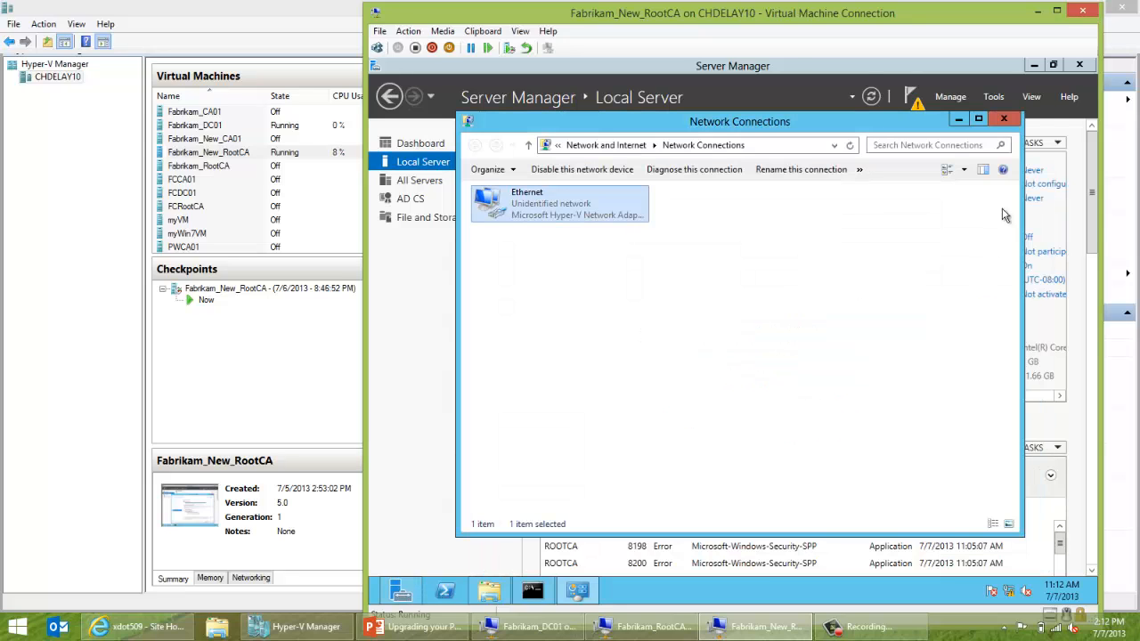
{"action": "left_click", "coordinate": [1004, 118]}
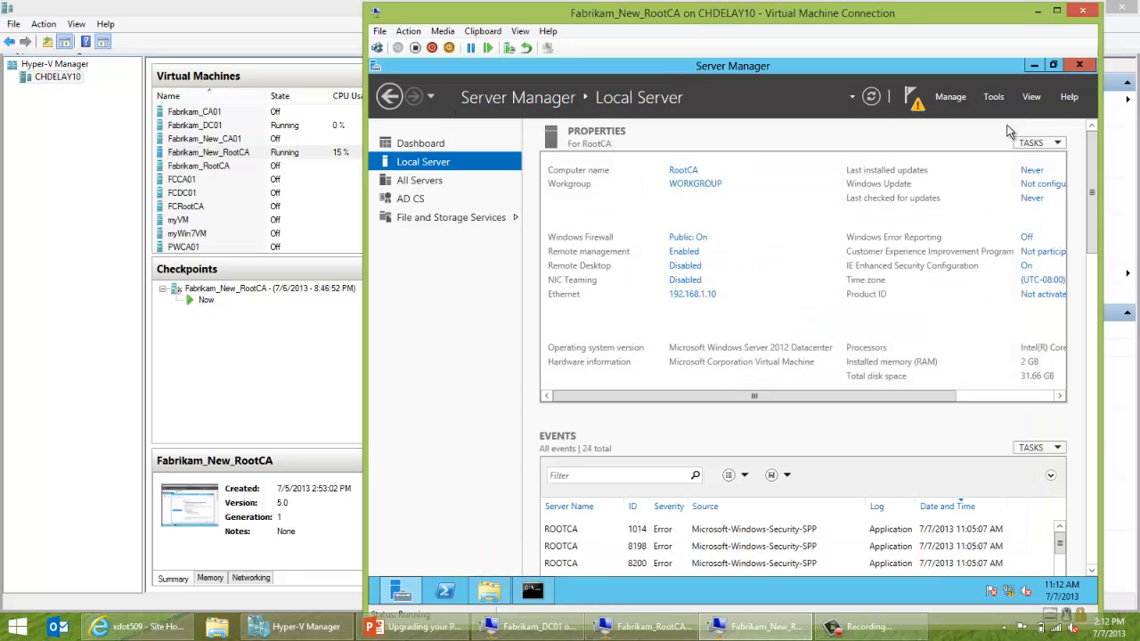
{"action": "left_click", "coordinate": [915, 102]}
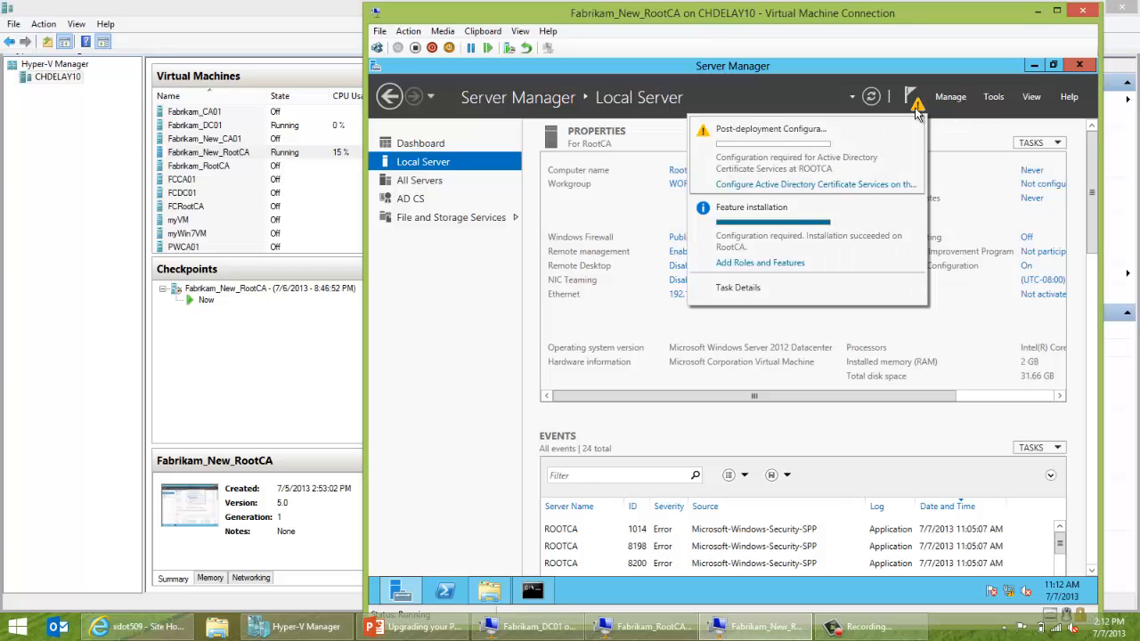
{"action": "left_click", "coordinate": [853, 191]}
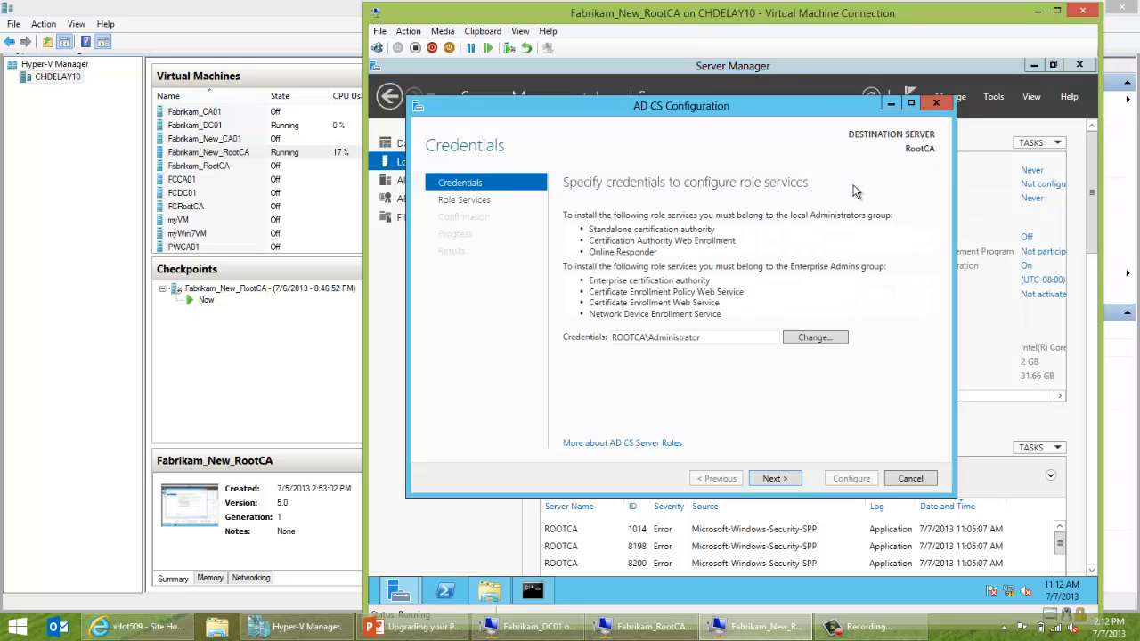
{"action": "left_click", "coordinate": [771, 479]}
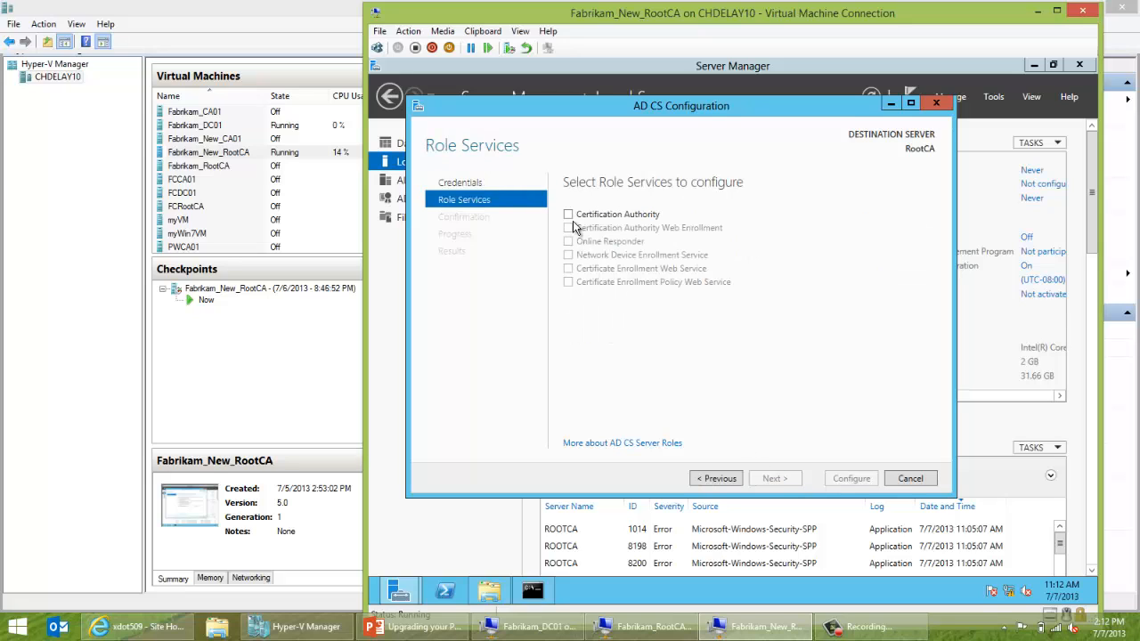
Select Certification Authority, keep Standalone and Root CA, and choose to use an existing private key.
{"action": "left_click", "coordinate": [569, 215]}
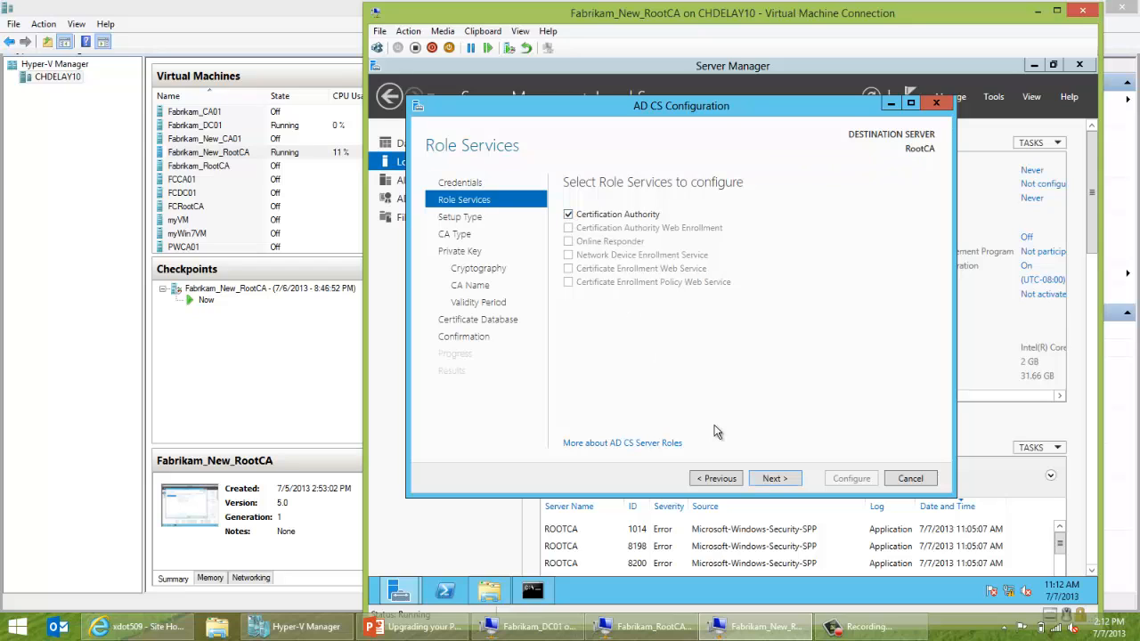
{"action": "left_click", "coordinate": [771, 480]}
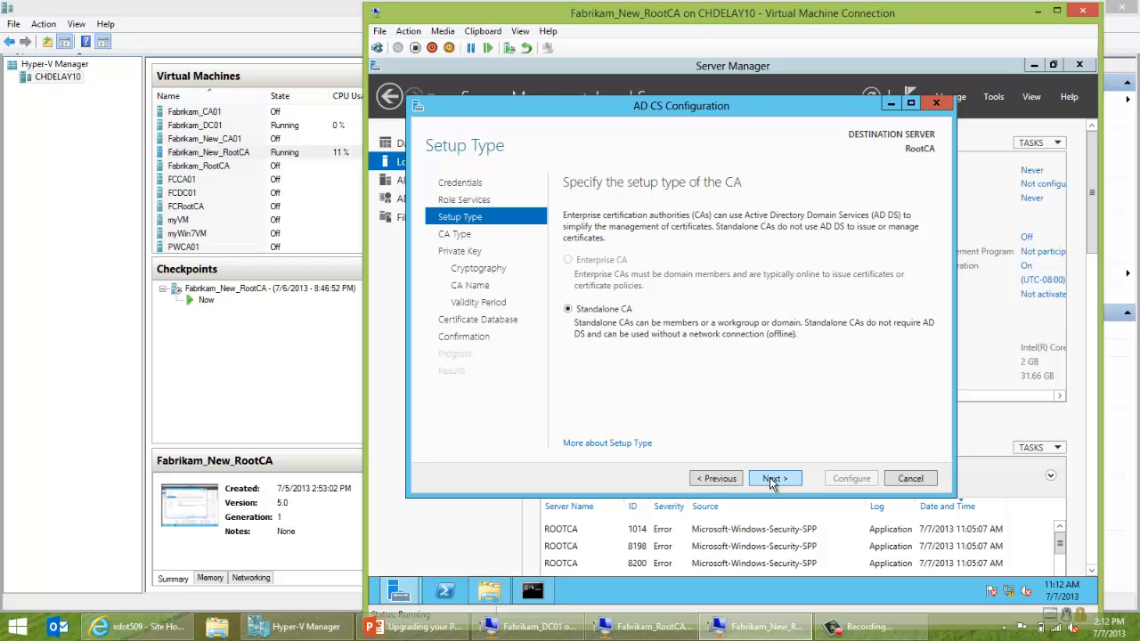
{"action": "left_click", "coordinate": [771, 480]}
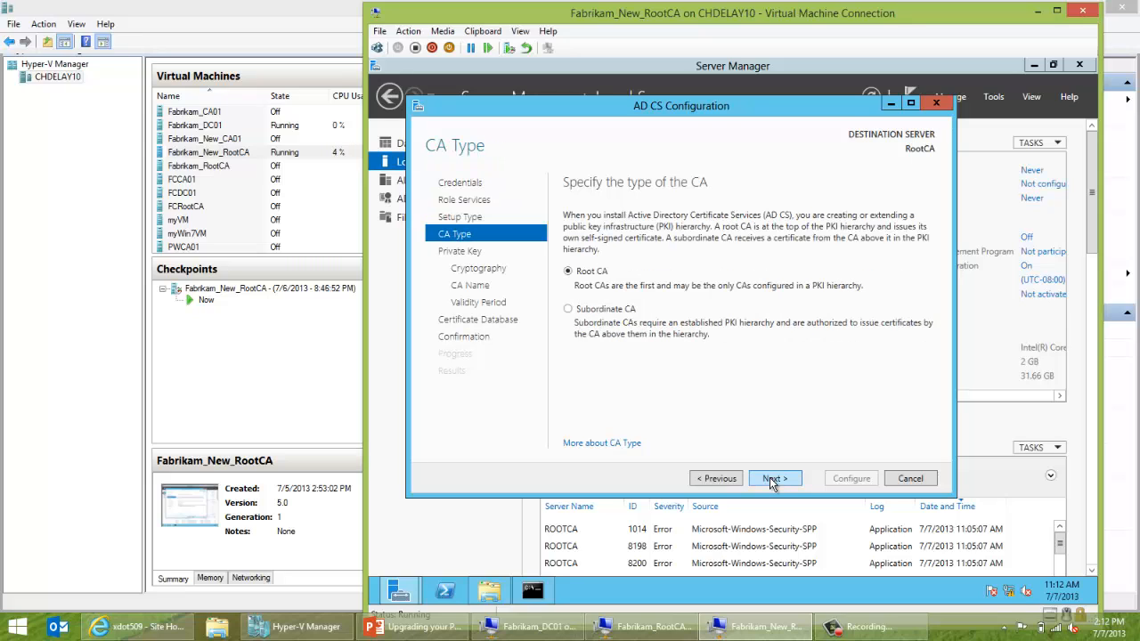
{"action": "left_click", "coordinate": [771, 480]}
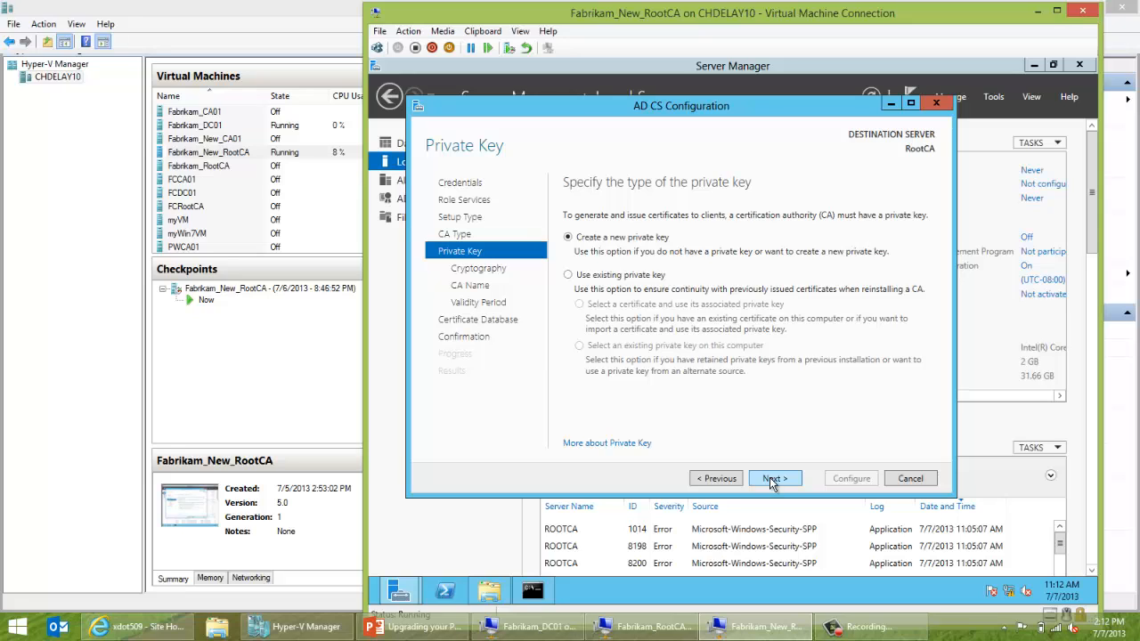
{"action": "left_click", "coordinate": [572, 281]}
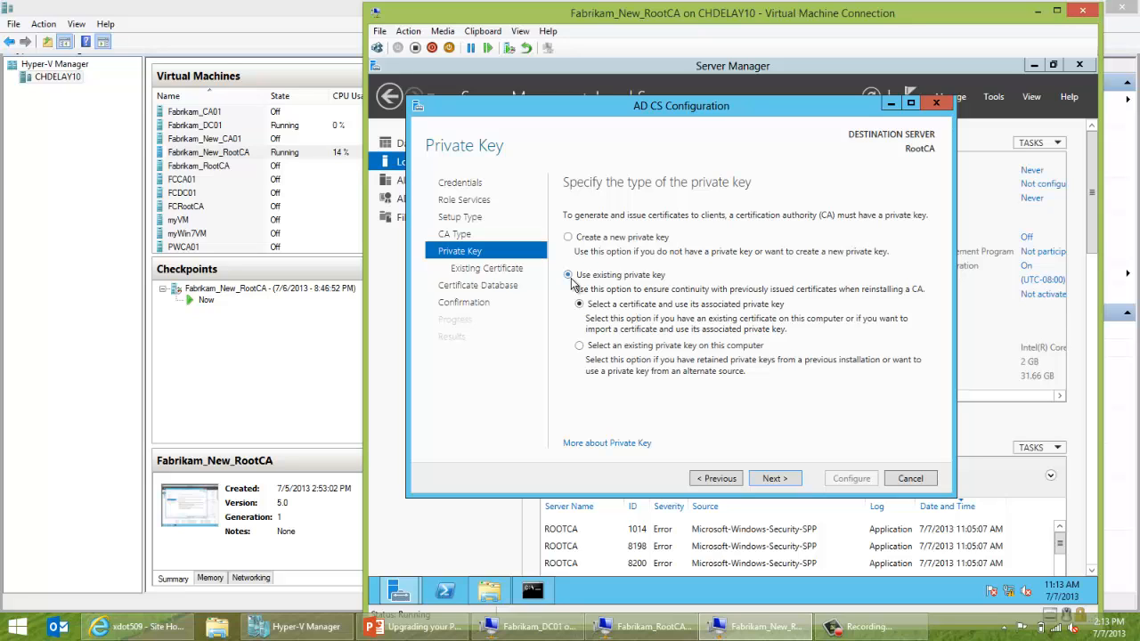
{"action": "left_click", "coordinate": [773, 480]}
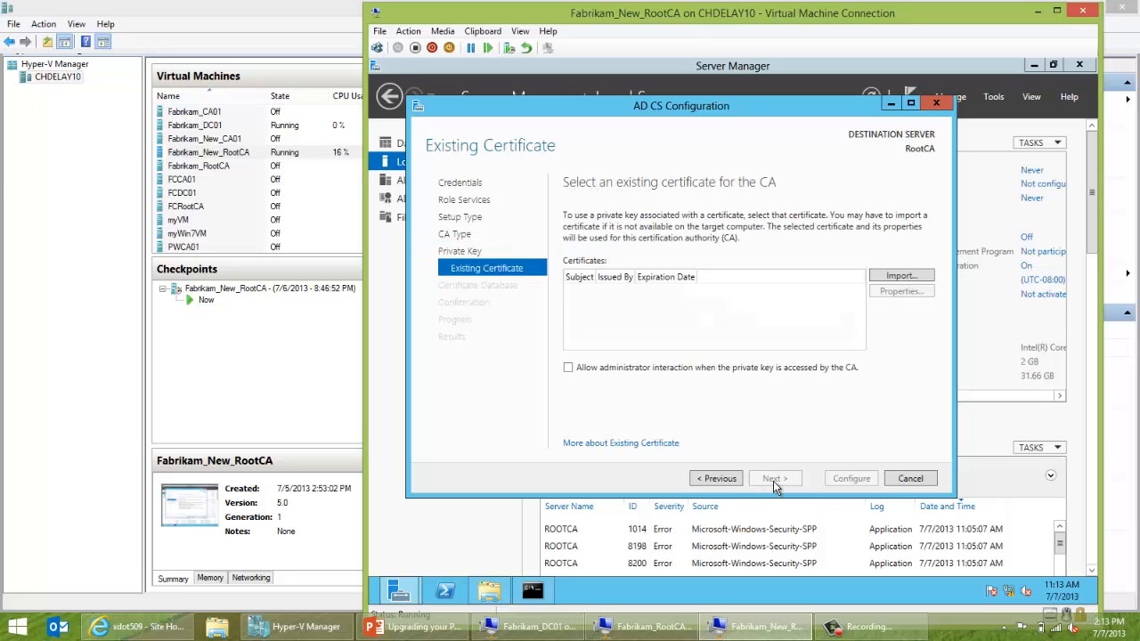
Import the Fabrikam Root Certification Authority backup file from C:\Backup\CABackup, entering its password.
{"action": "left_click", "coordinate": [895, 278]}
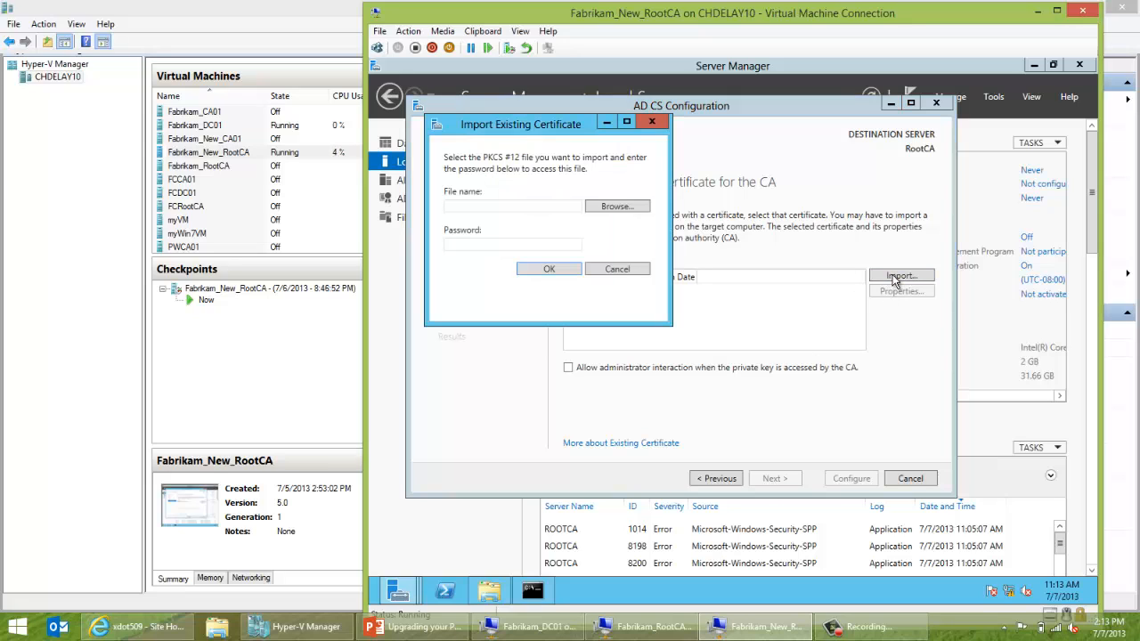
{"action": "left_click", "coordinate": [627, 206]}
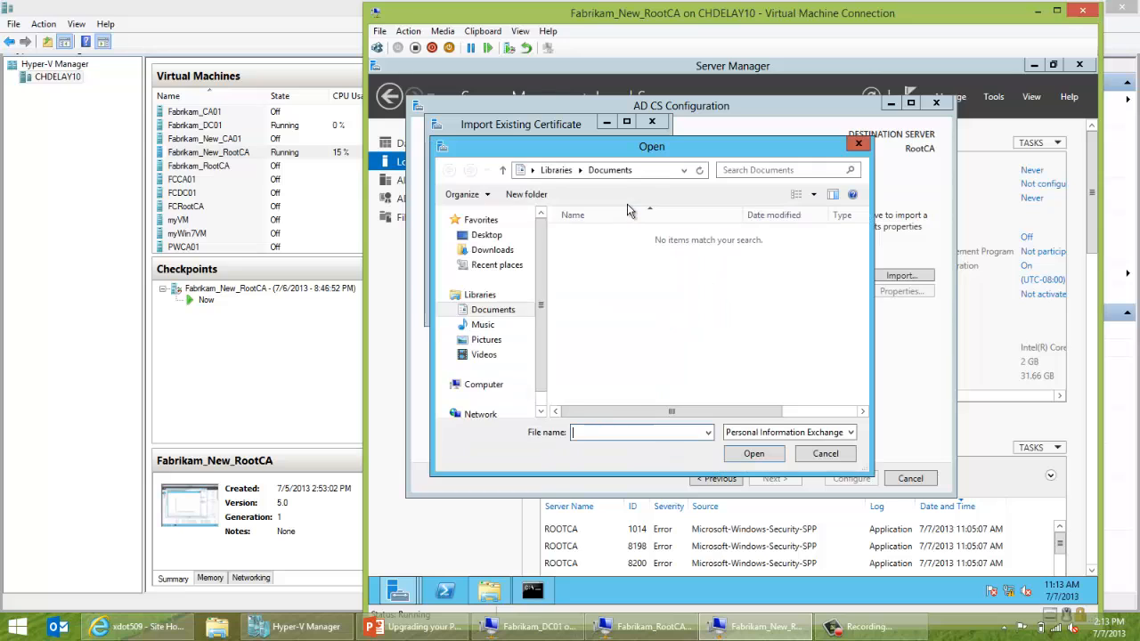
{"action": "left_click", "coordinate": [482, 388]}
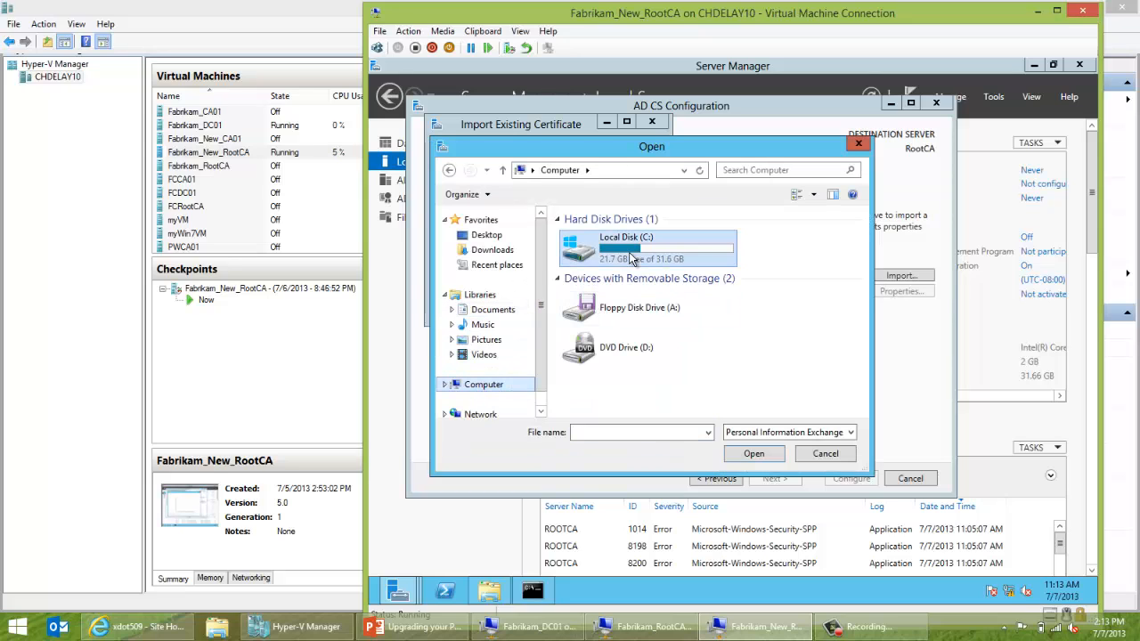
{"action": "double_click", "coordinate": [628, 254]}
{"action": "double_click", "coordinate": [624, 237]}
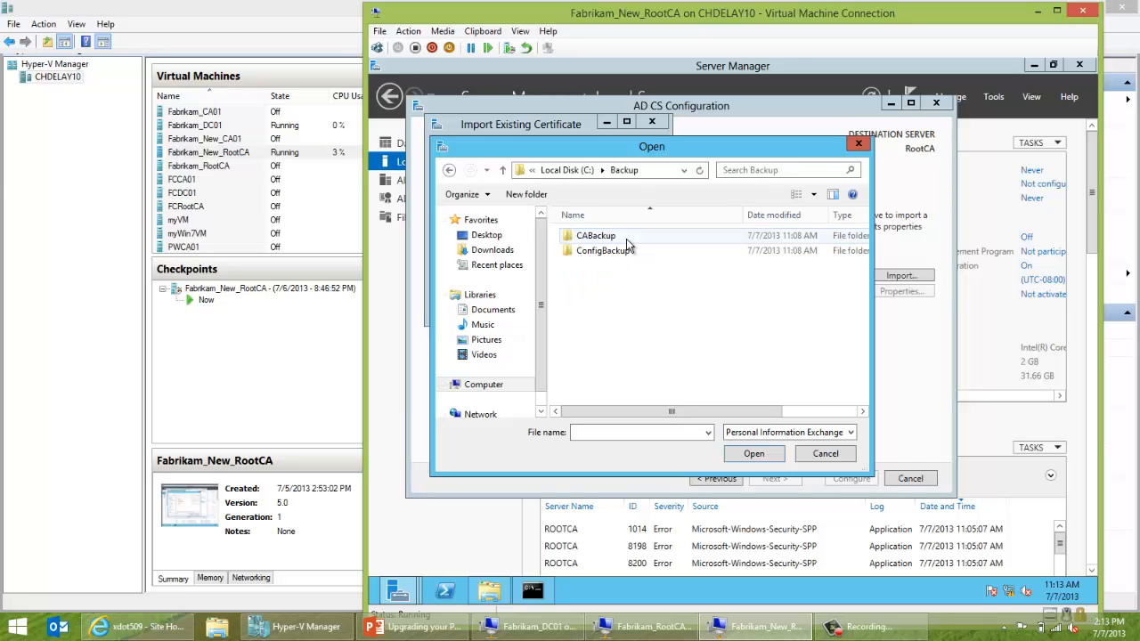
{"action": "double_click", "coordinate": [628, 238]}
{"action": "left_click", "coordinate": [629, 254]}
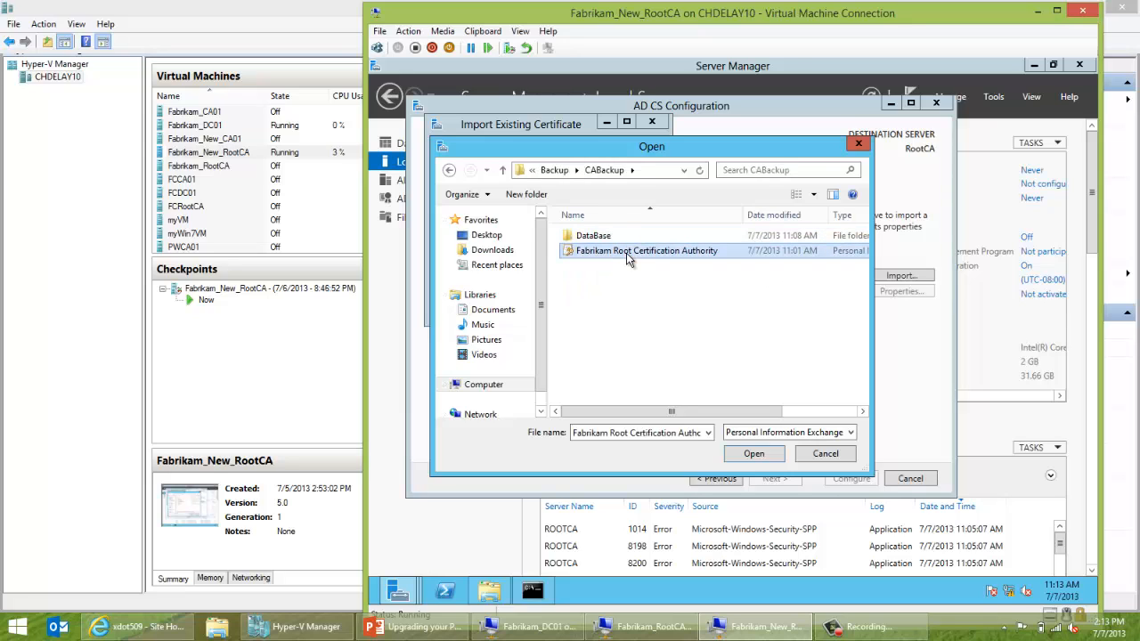
{"action": "left_click", "coordinate": [753, 454]}
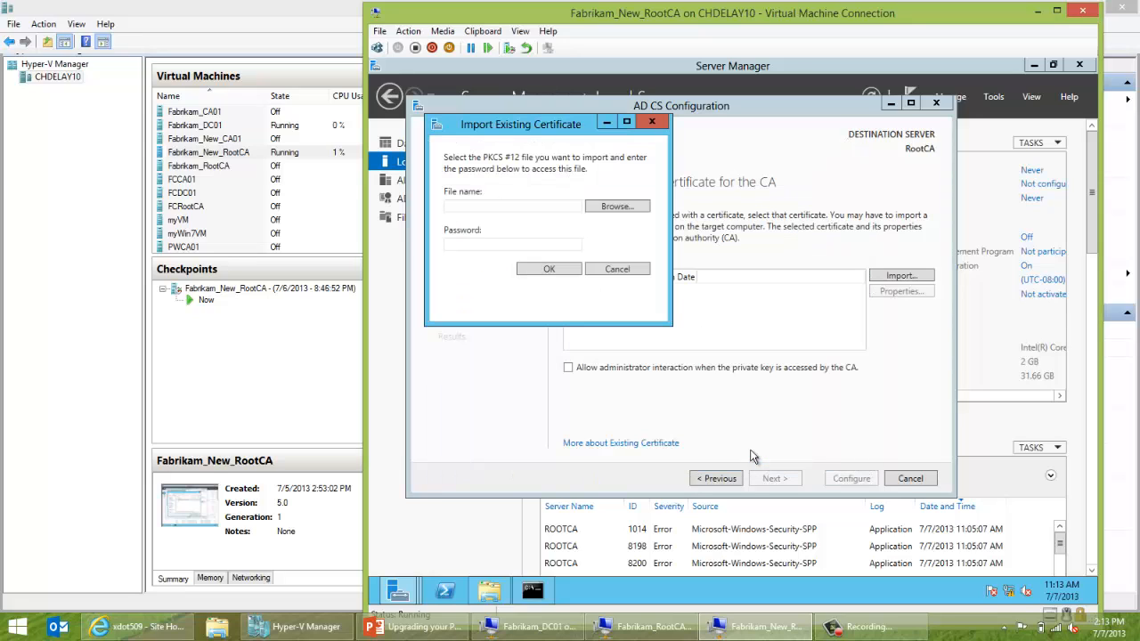
{"action": "left_click", "coordinate": [541, 243]}
{"action": "type", "text": "*******"}
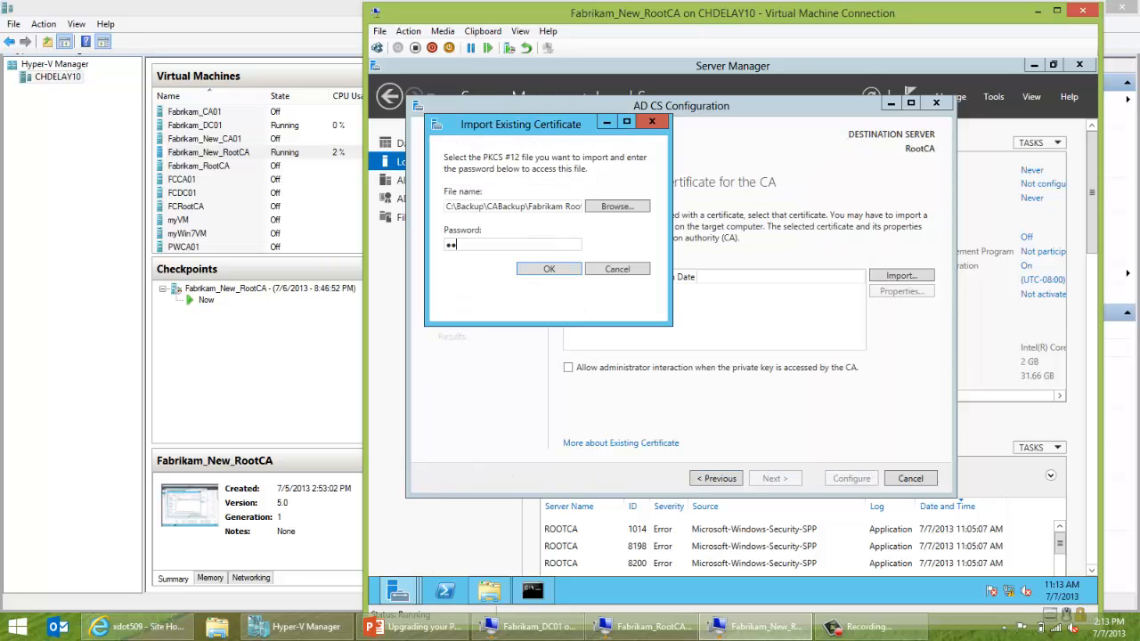
{"action": "type", "text": "*"}
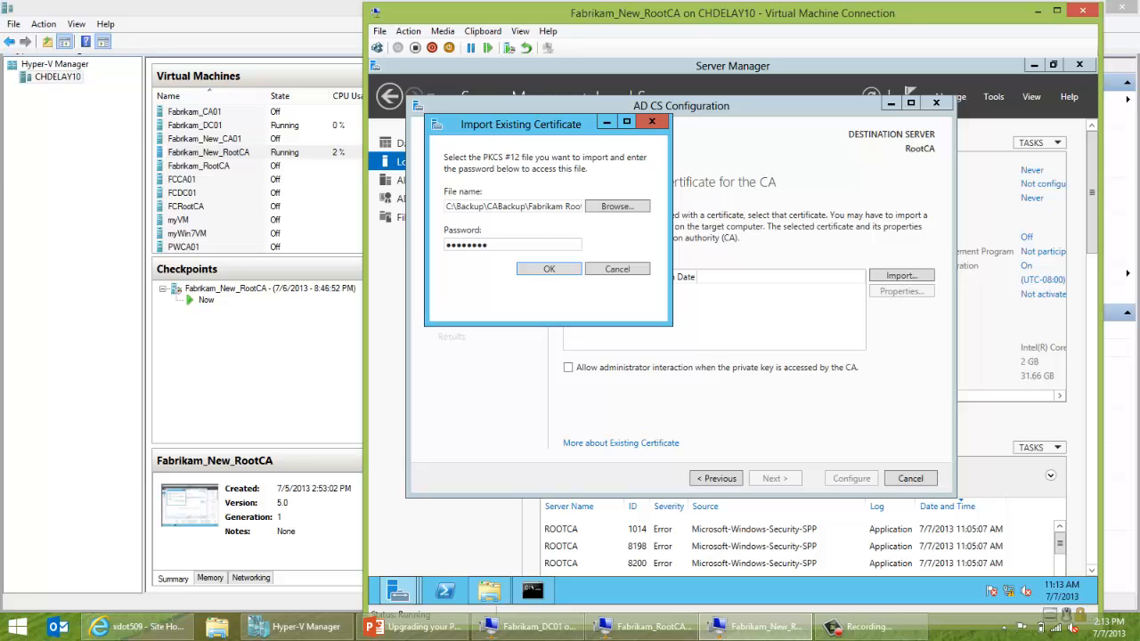
{"action": "left_click", "coordinate": [543, 269]}
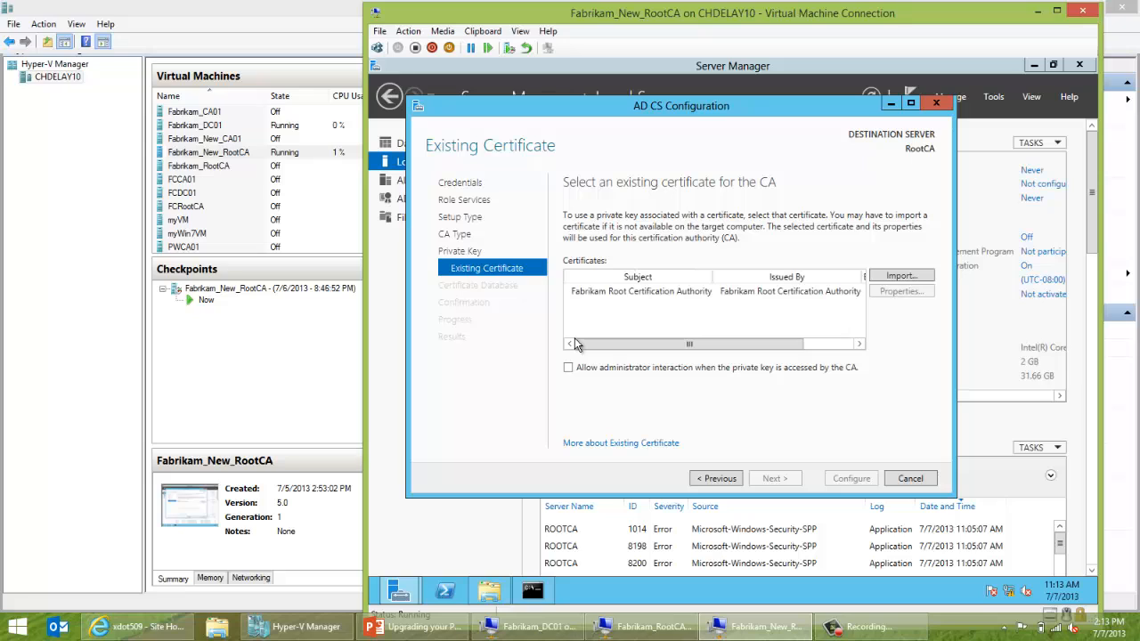
Select the imported Fabrikam certificate, keep default CertLog database paths, configure the CA, and close.
{"action": "left_click", "coordinate": [611, 293]}
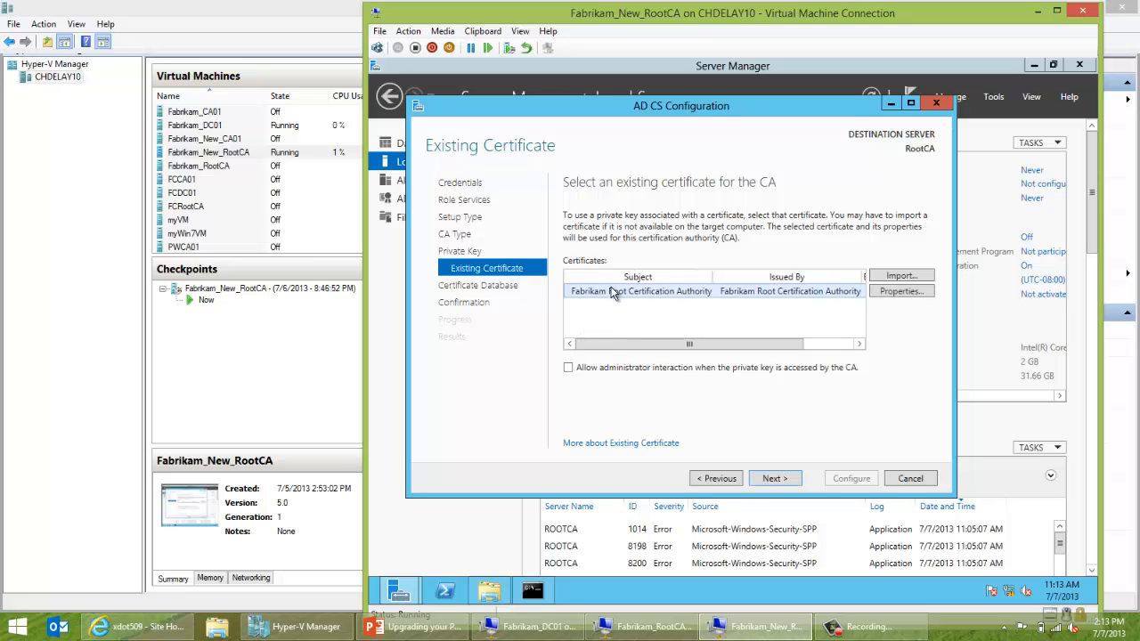
{"action": "left_click", "coordinate": [769, 479]}
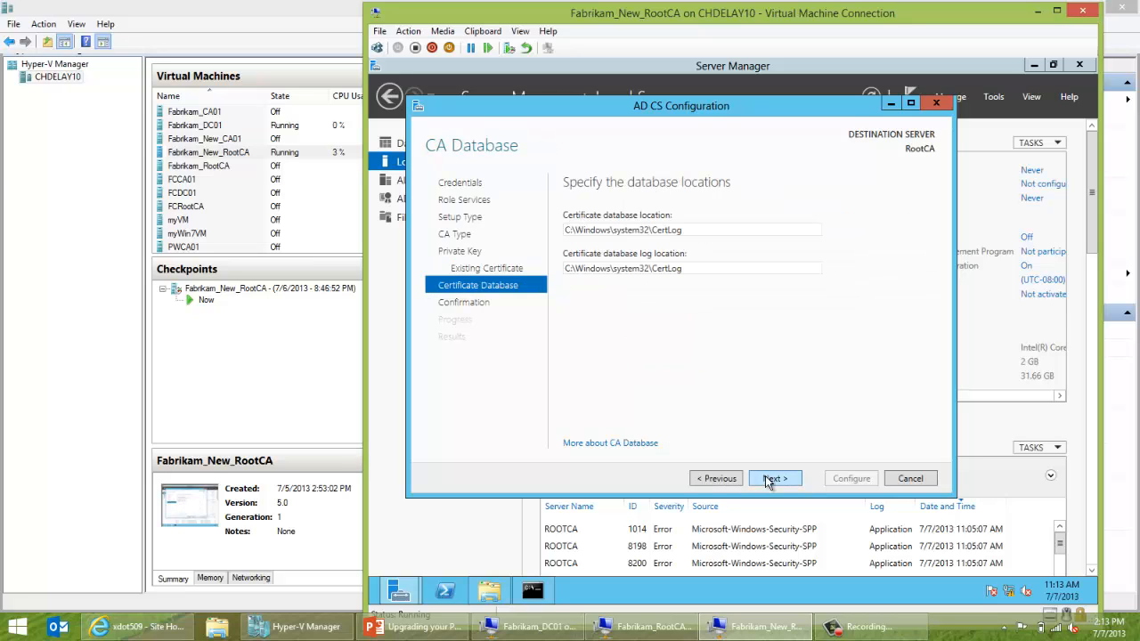
{"action": "left_click", "coordinate": [768, 479]}
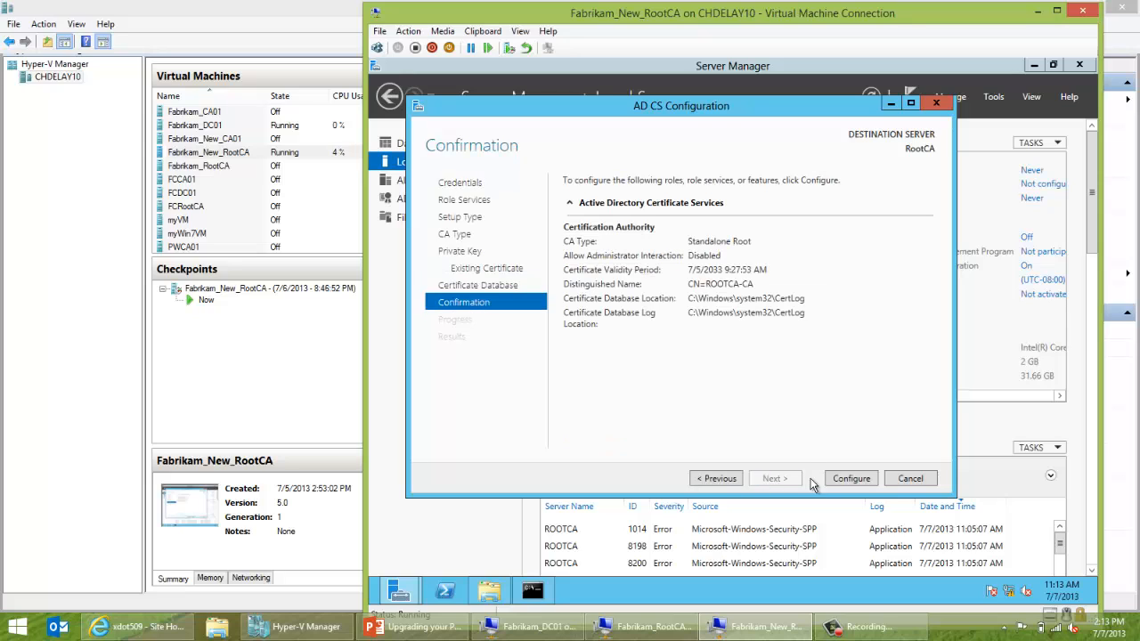
{"action": "left_click", "coordinate": [842, 480]}
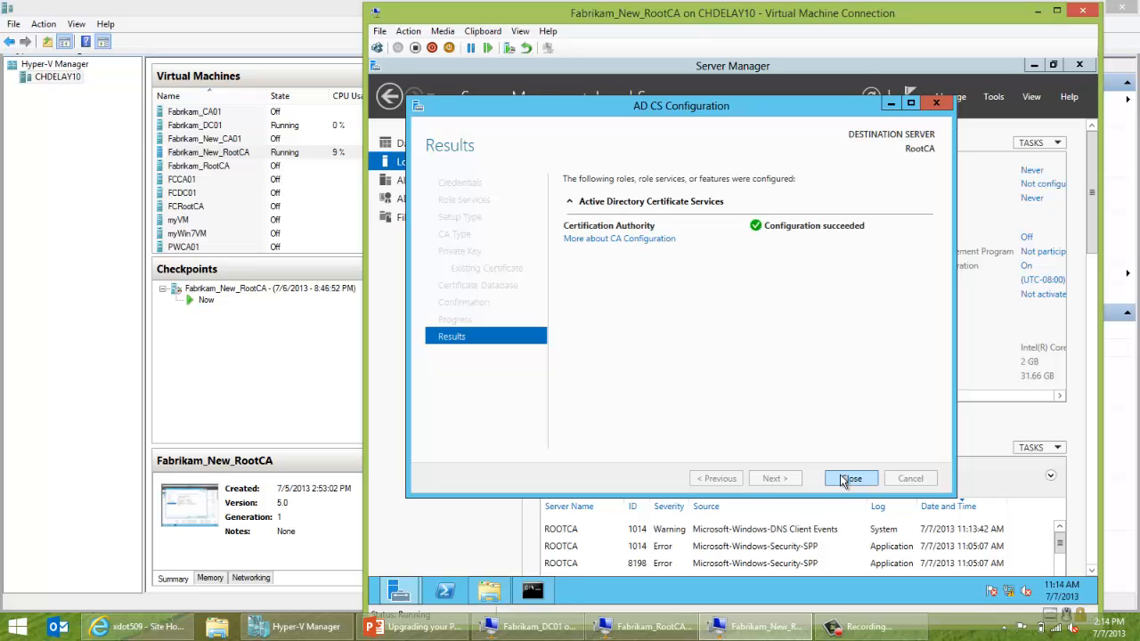
{"action": "left_click", "coordinate": [847, 479]}
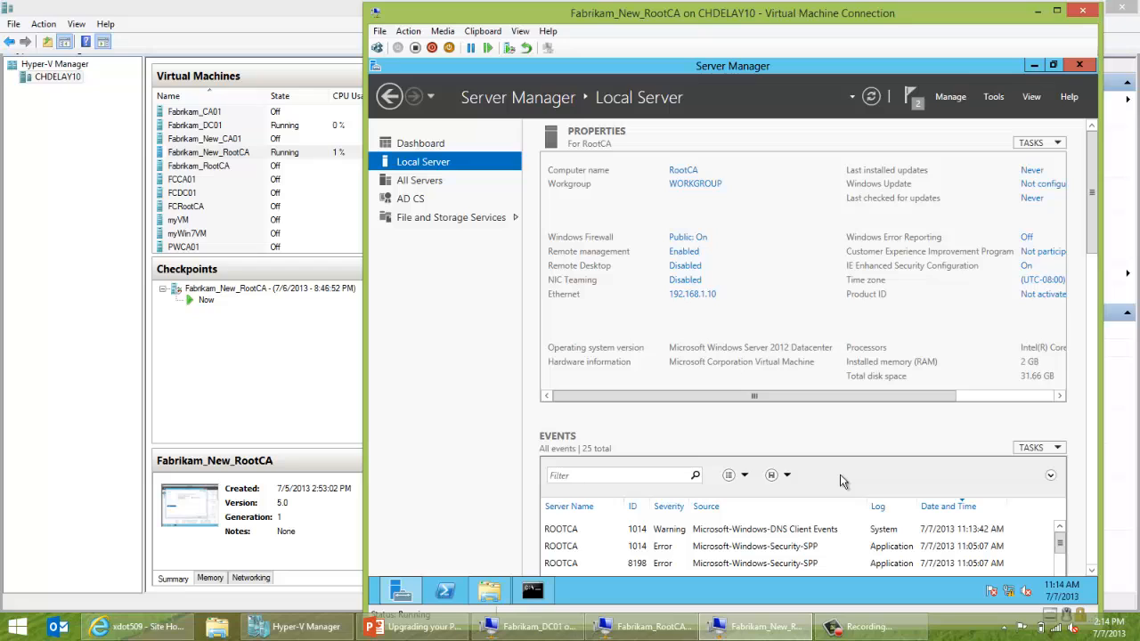
Open the Certification Authority console, expand Fabrikam Root Certification Authority, and open its All Tasks menu.
{"action": "left_click", "coordinate": [994, 100]}
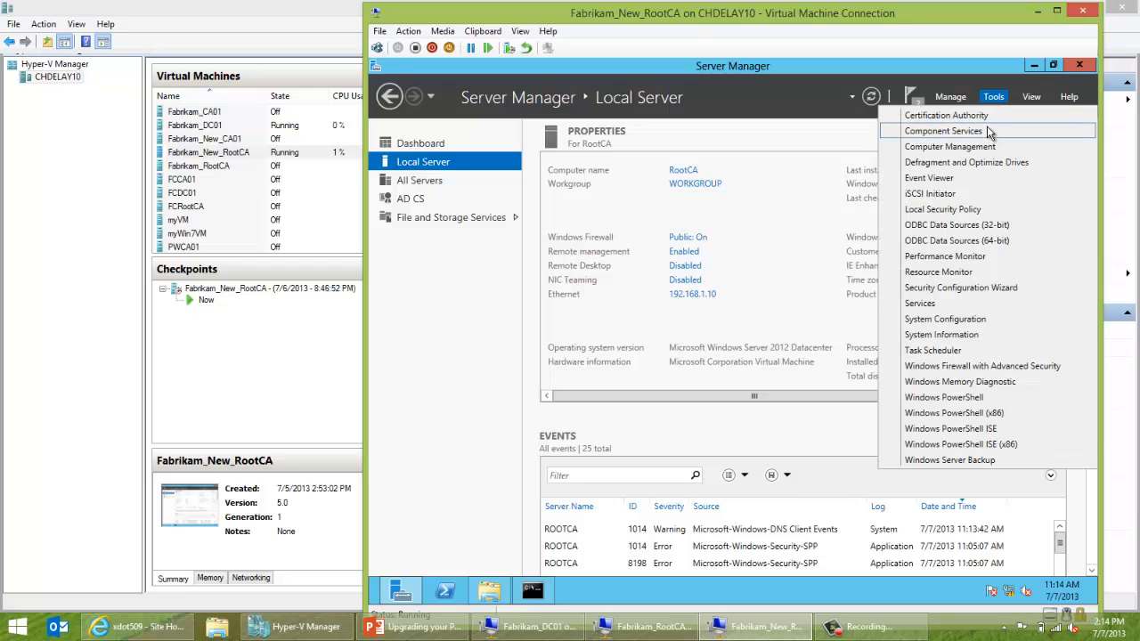
{"action": "left_click", "coordinate": [987, 117]}
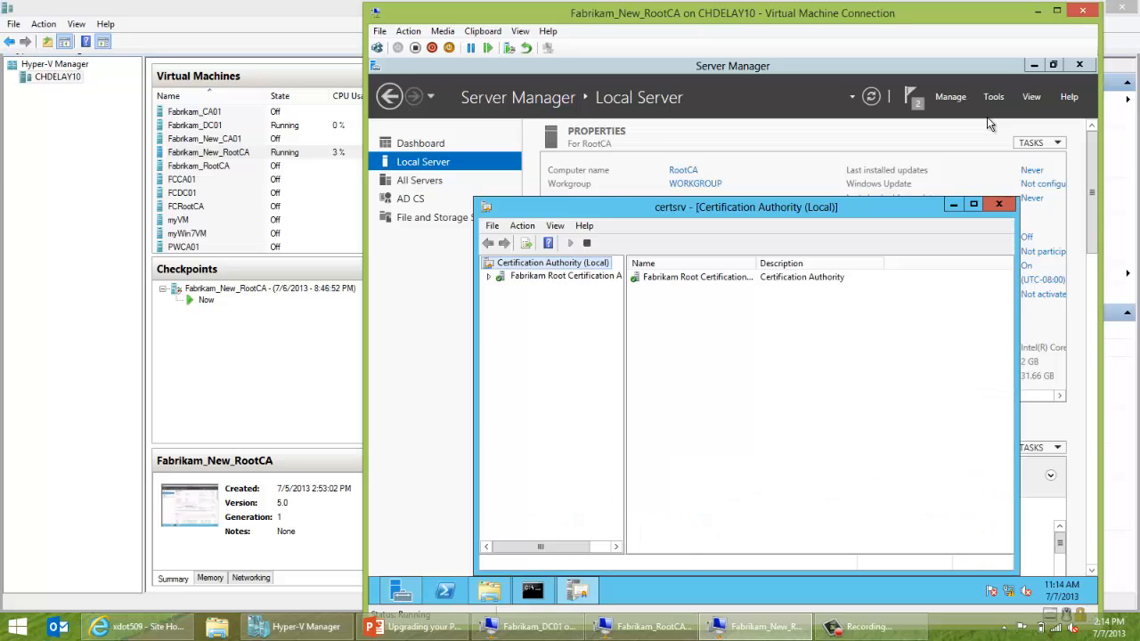
{"action": "left_click", "coordinate": [488, 277]}
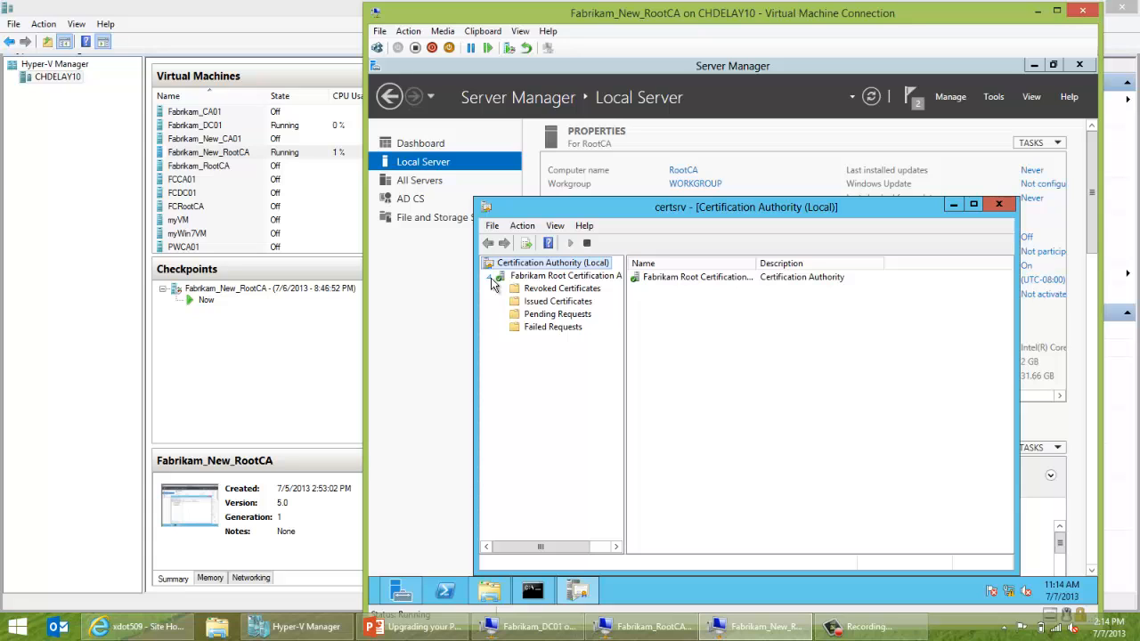
{"action": "left_click", "coordinate": [514, 277]}
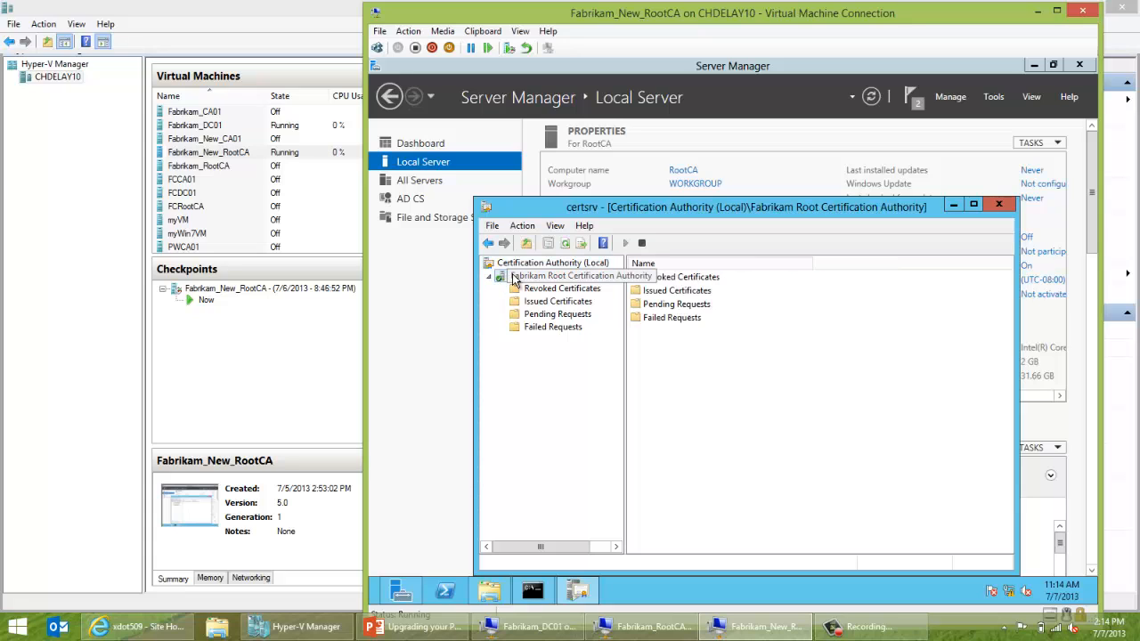
{"action": "right_click", "coordinate": [512, 279]}
{"action": "mouse_move", "coordinate": [539, 286]}
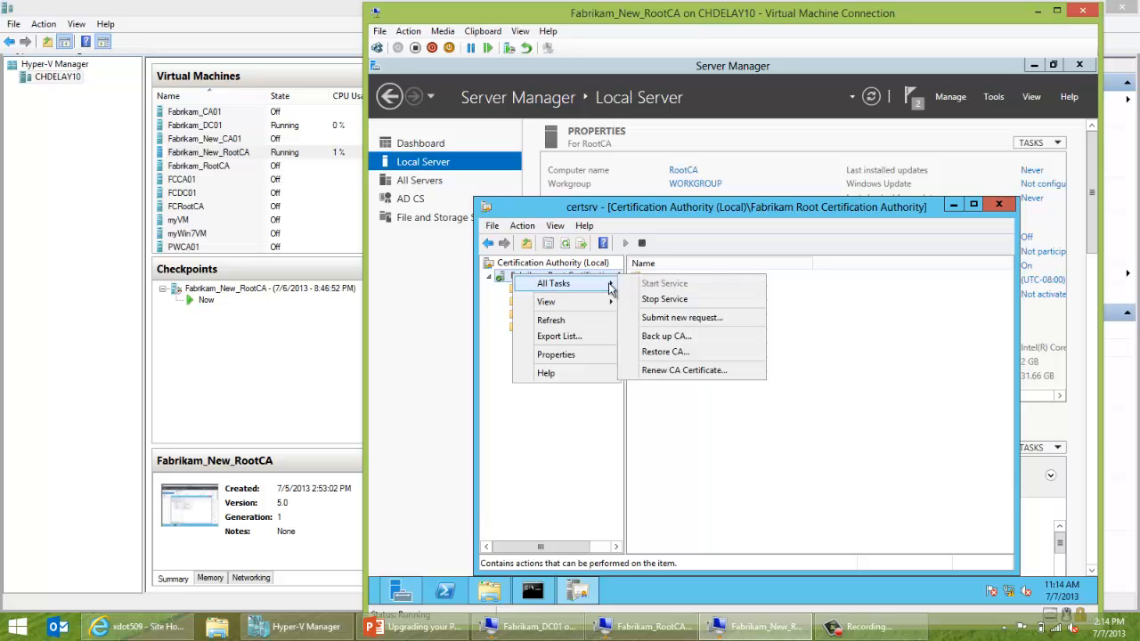
Stop Certificate Services and choose to restore the certificate database and log.
{"action": "left_click", "coordinate": [663, 353]}
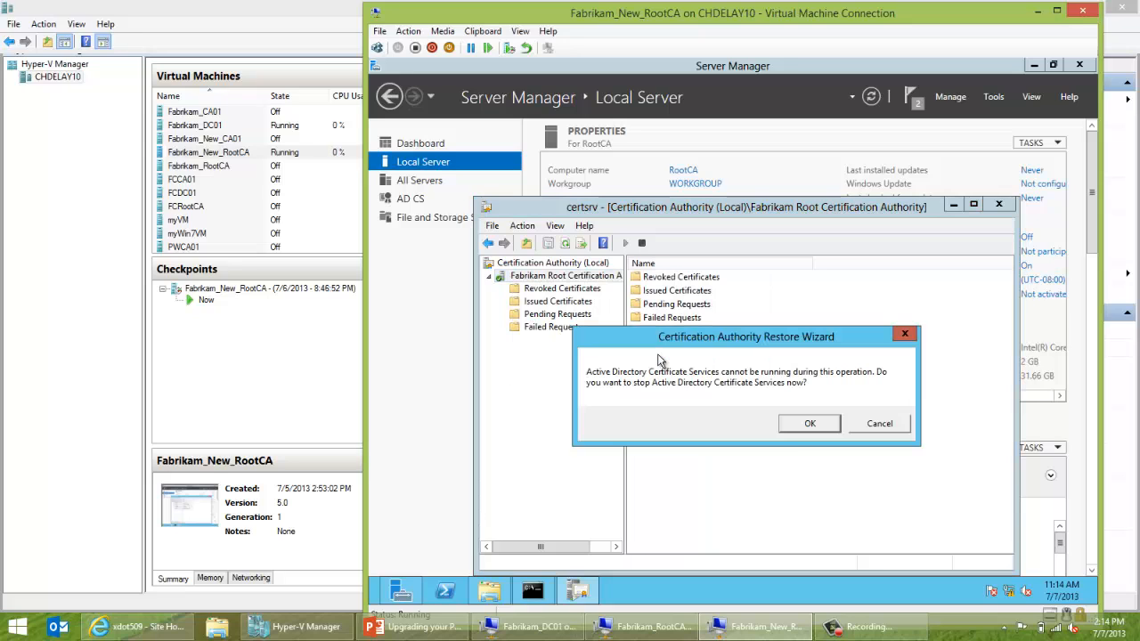
{"action": "left_click", "coordinate": [799, 423]}
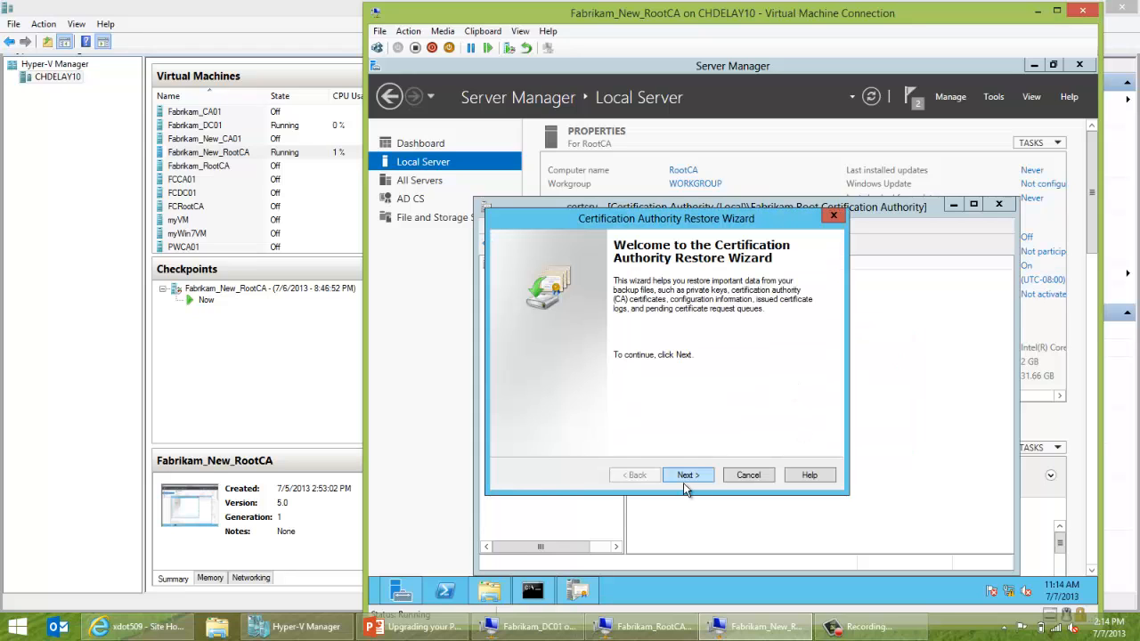
{"action": "left_click", "coordinate": [685, 476]}
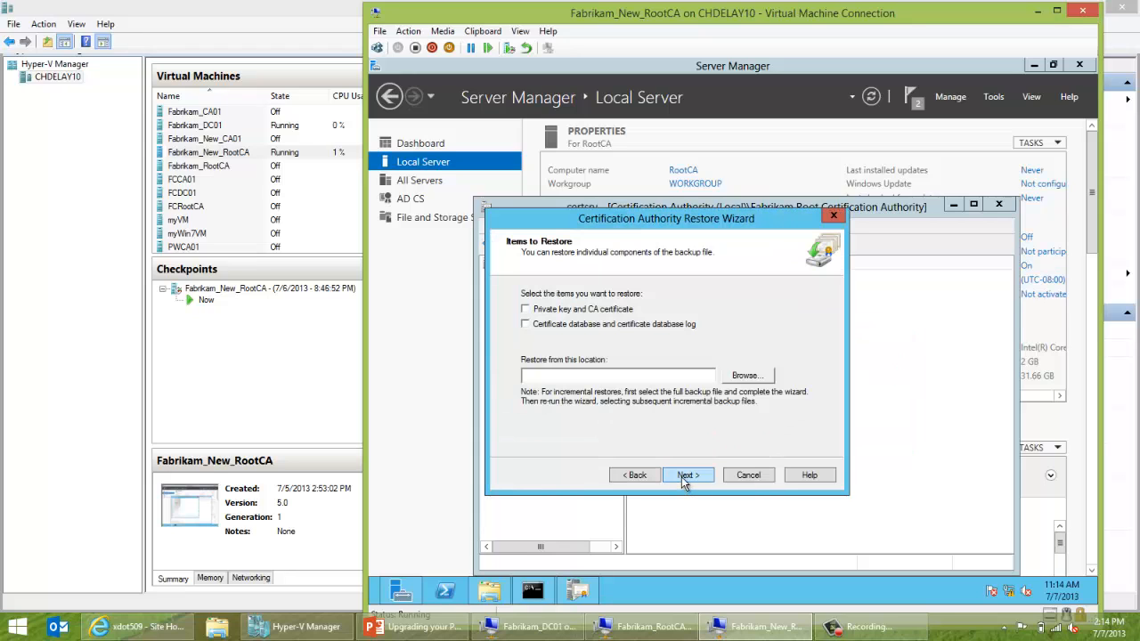
{"action": "left_click", "coordinate": [598, 329]}
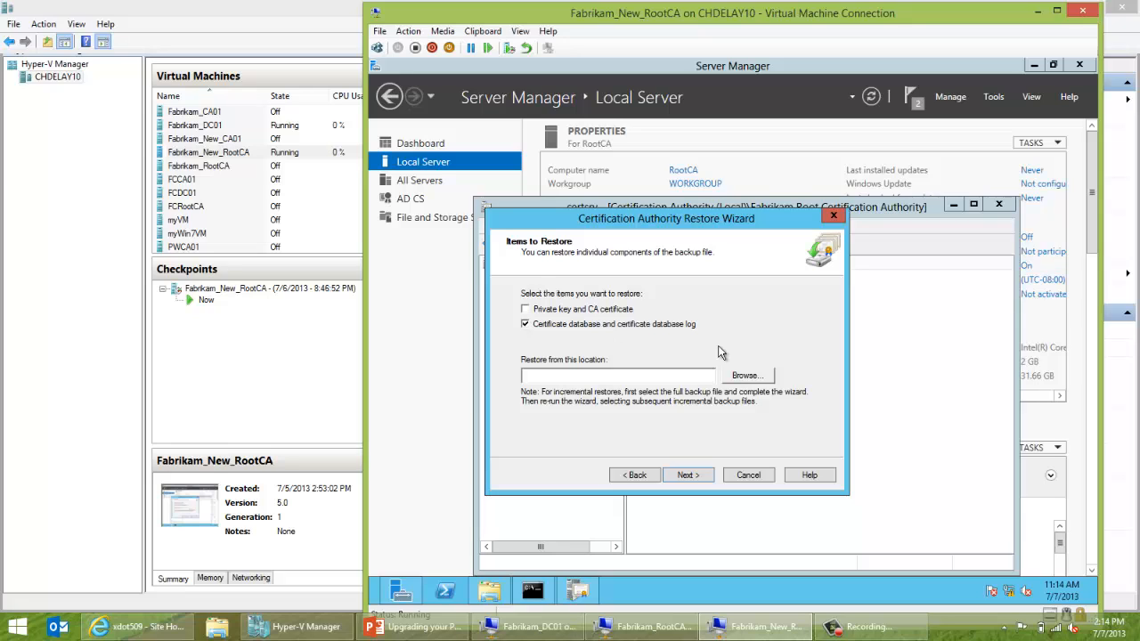
Restore from the C:\Backup\CABackup folder and restart Certificate Services afterward.
{"action": "left_click", "coordinate": [746, 374]}
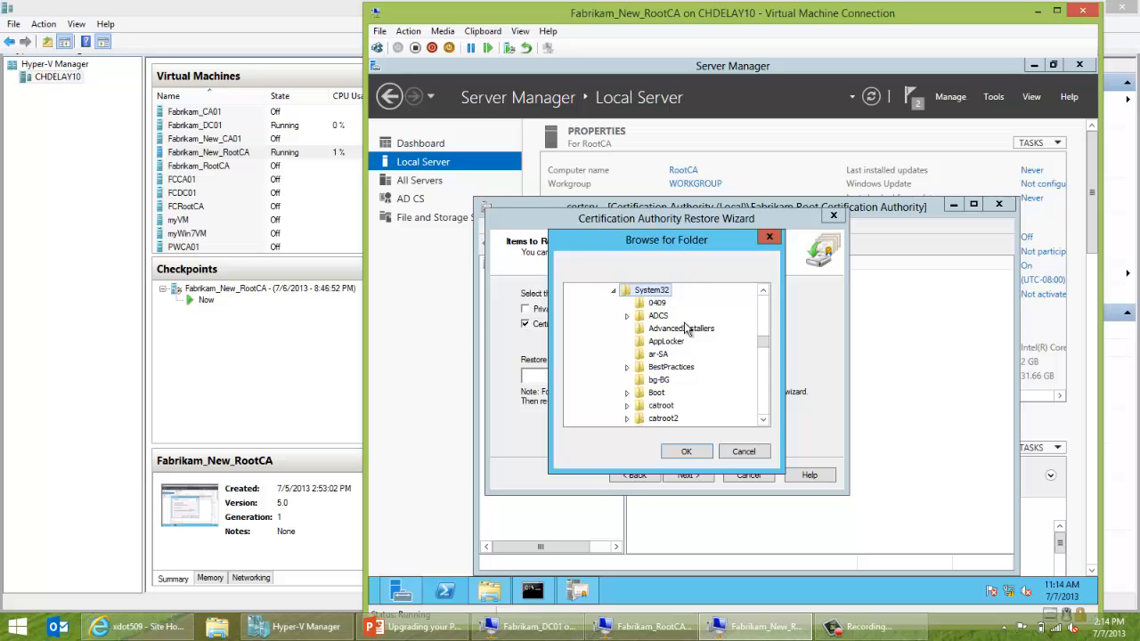
{"action": "left_click", "coordinate": [762, 290]}
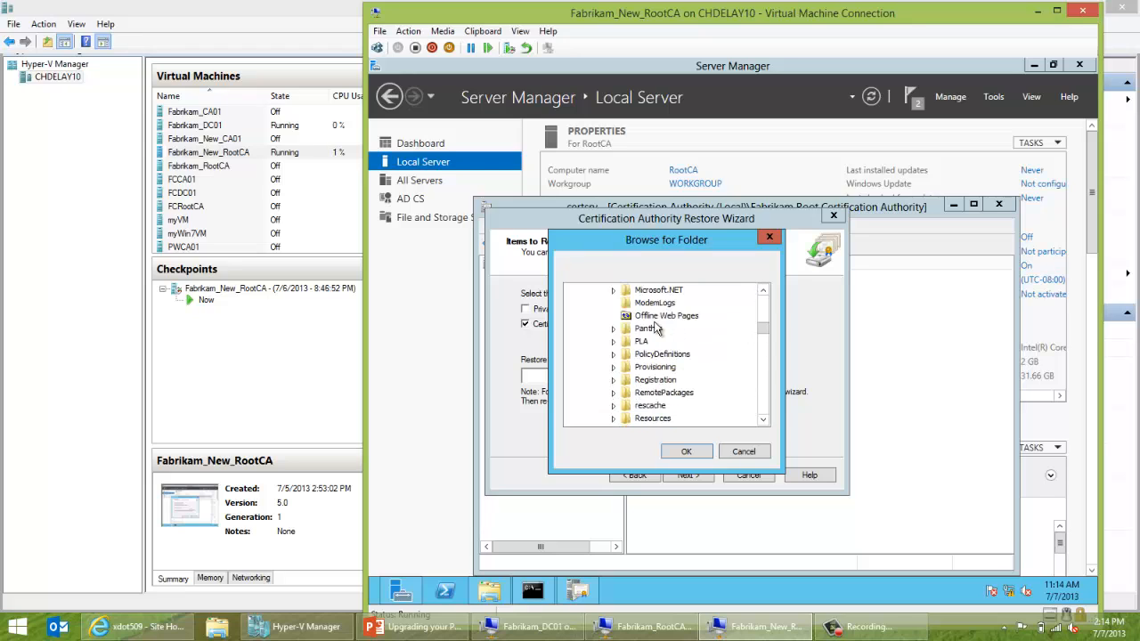
{"action": "left_click_drag", "start_coordinate": [765, 328], "coordinate": [766, 290]}
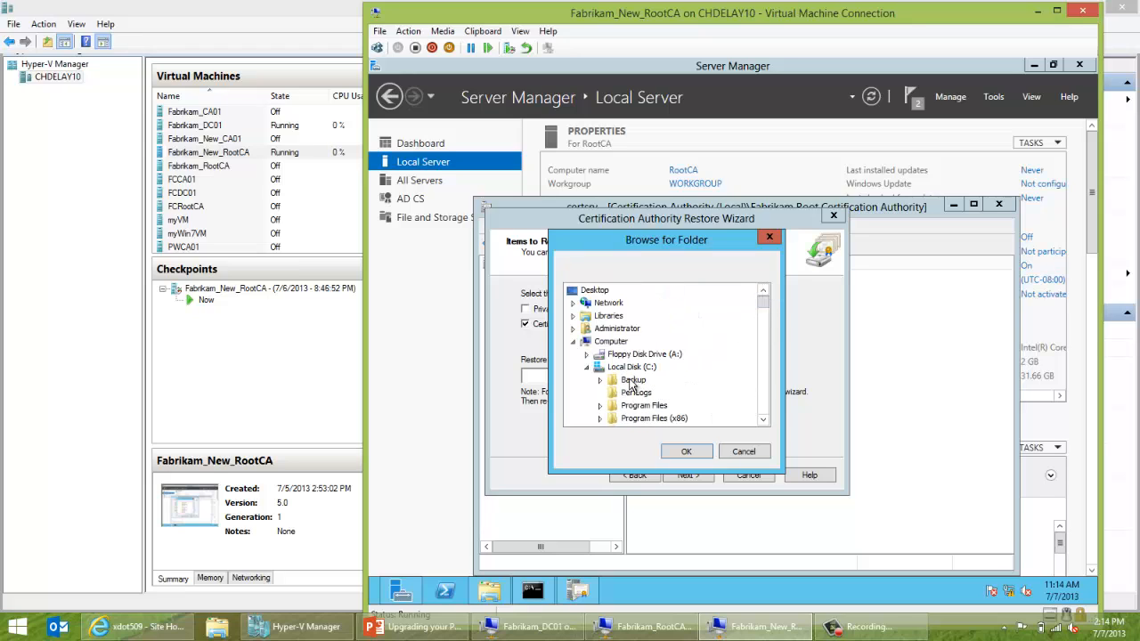
{"action": "double_click", "coordinate": [611, 380]}
{"action": "left_click", "coordinate": [641, 395]}
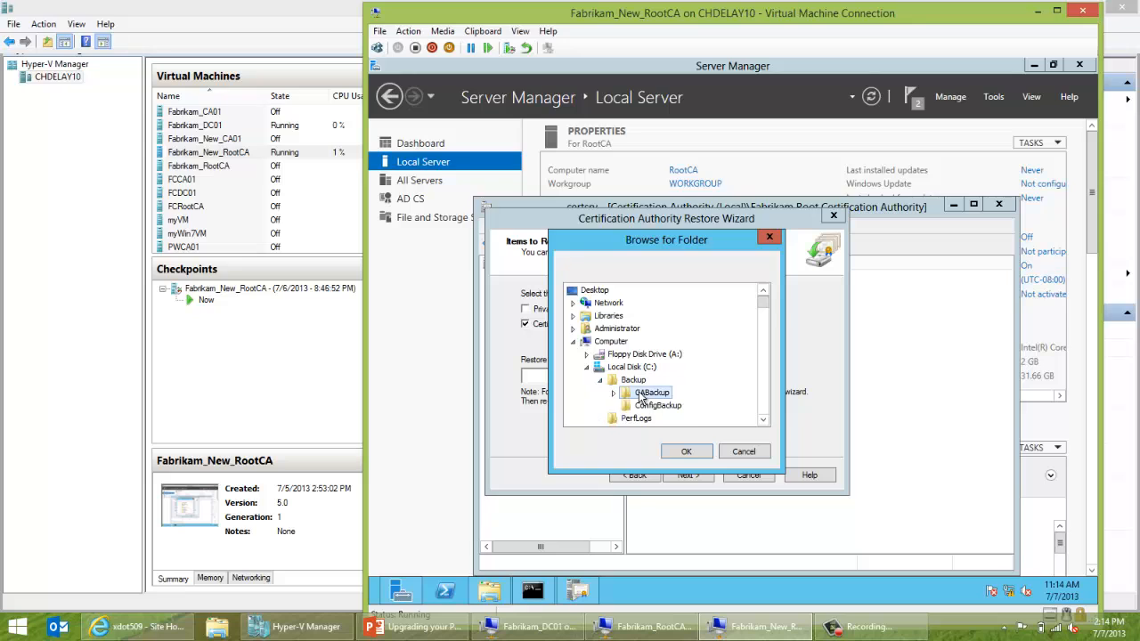
{"action": "left_click", "coordinate": [679, 453]}
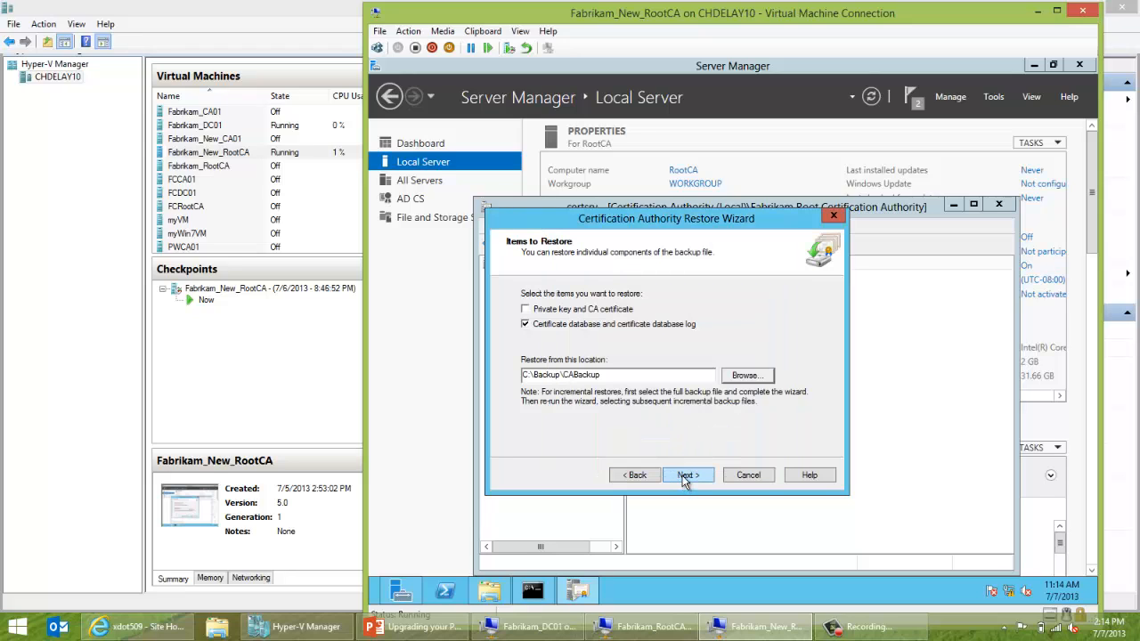
{"action": "left_click", "coordinate": [685, 477]}
{"action": "left_click", "coordinate": [684, 478]}
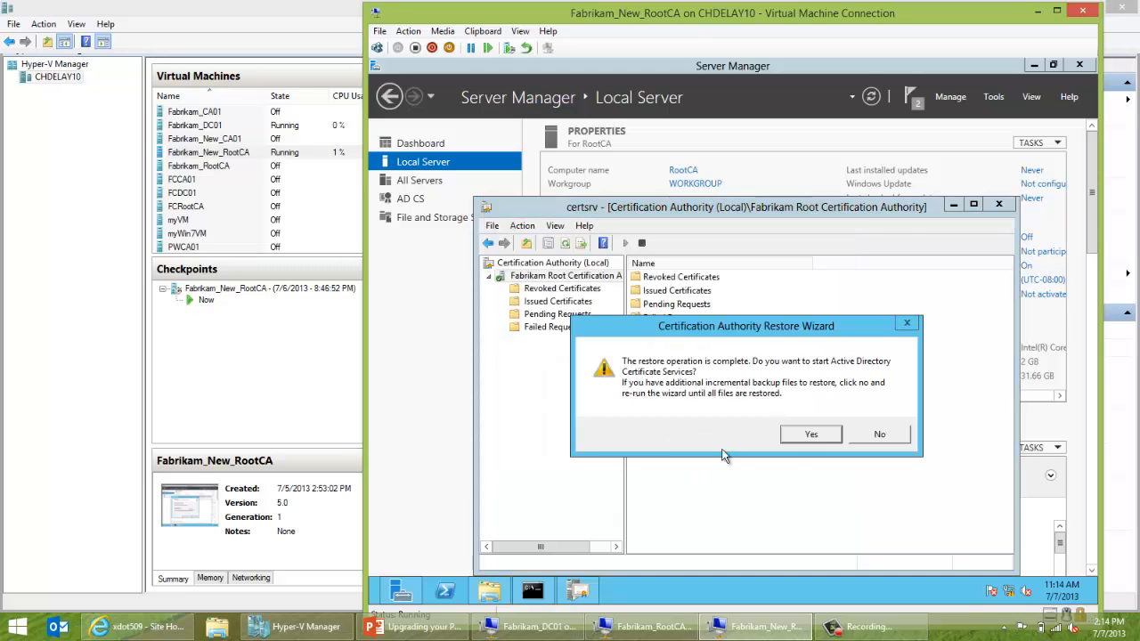
{"action": "left_click", "coordinate": [795, 445]}
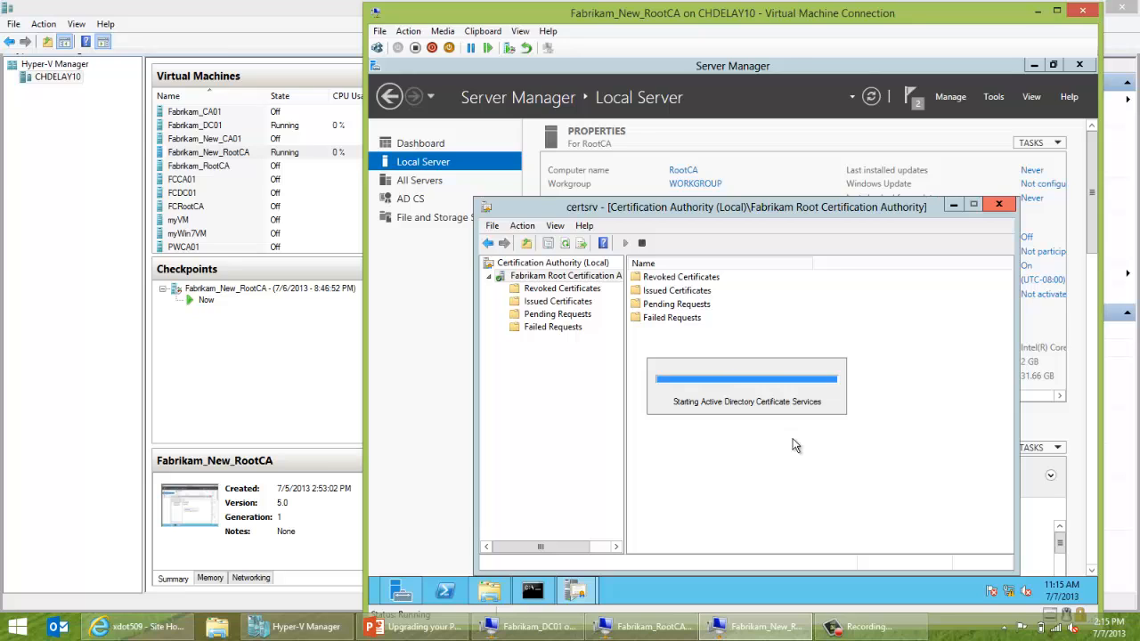
{"action": "left_click", "coordinate": [556, 305]}
{"action": "right_click", "coordinate": [556, 306]}
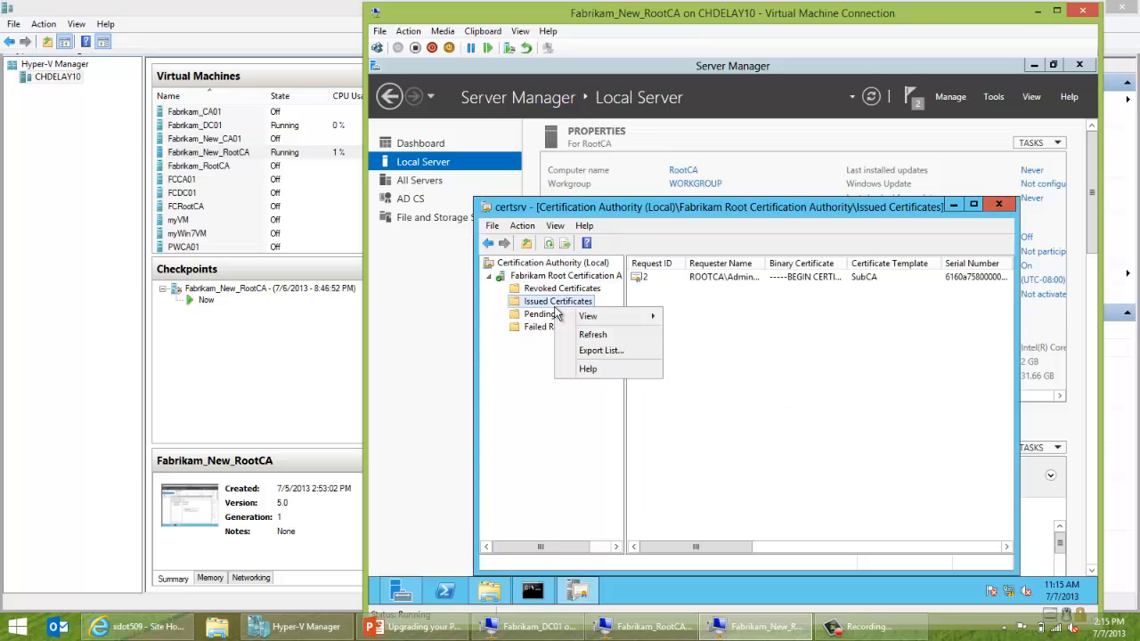
{"action": "left_click", "coordinate": [821, 276]}
{"action": "right_click", "coordinate": [821, 276]}
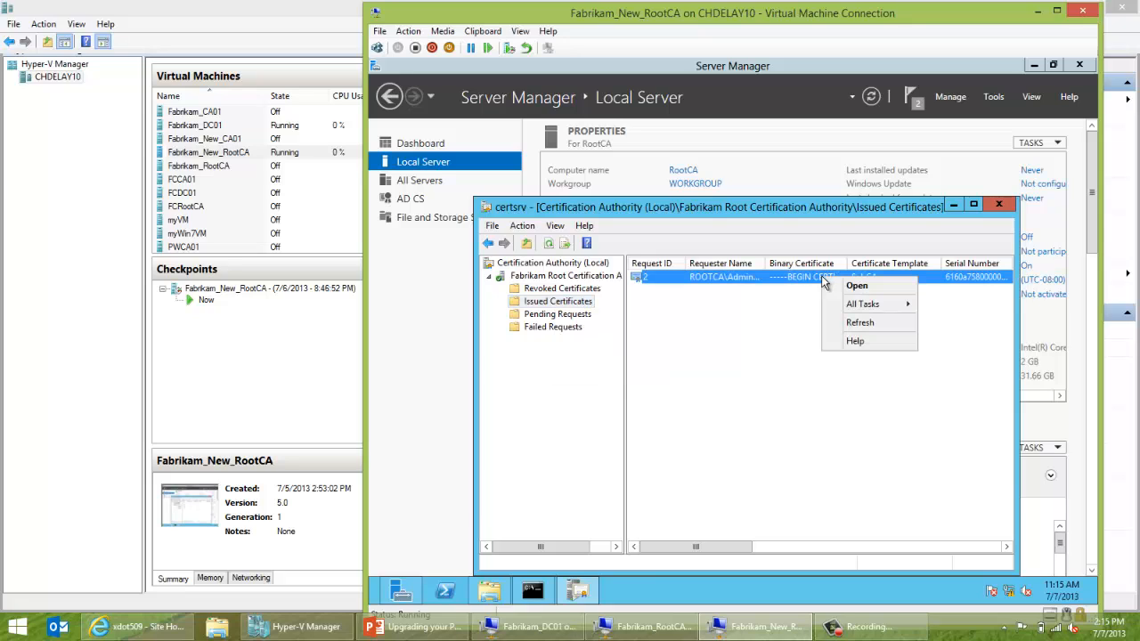
{"action": "left_click", "coordinate": [588, 278]}
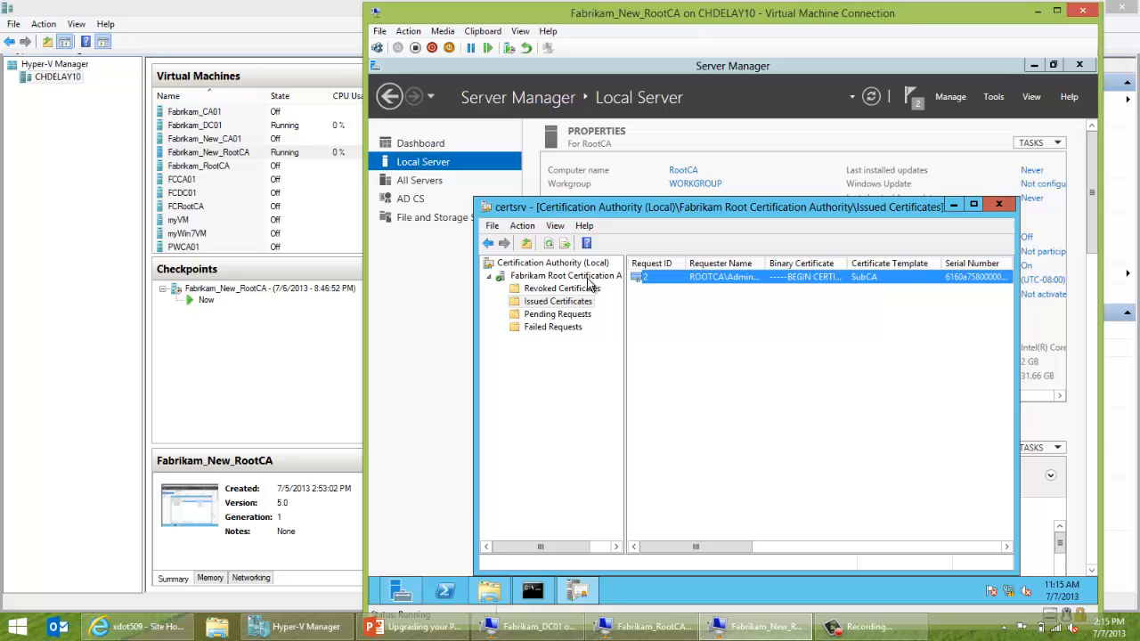
{"action": "right_click", "coordinate": [588, 279]}
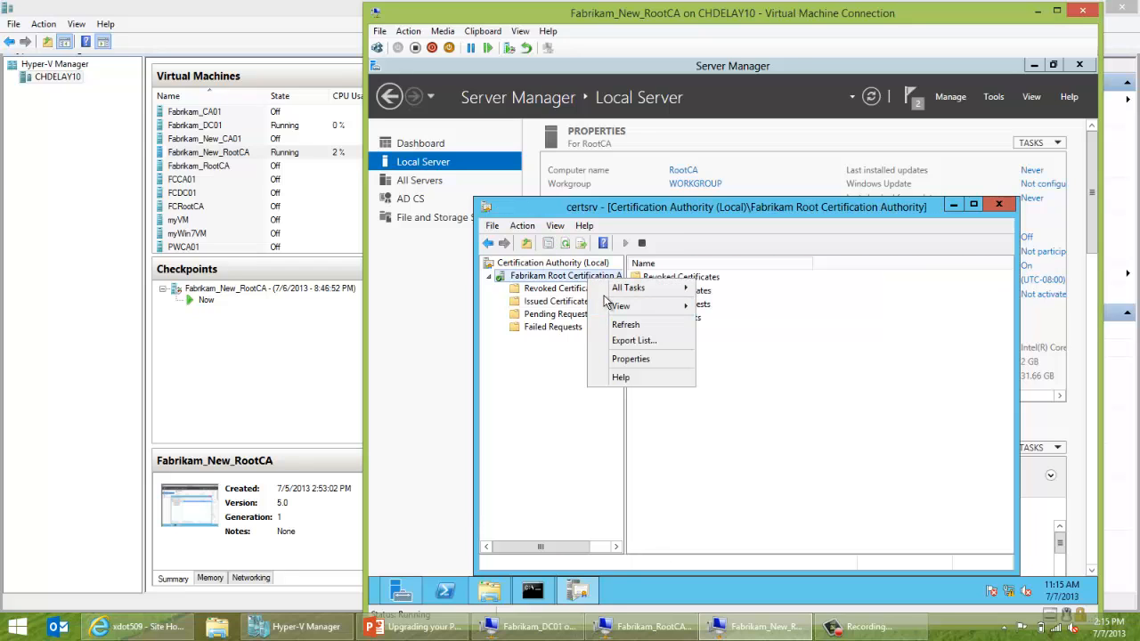
{"action": "mouse_move", "coordinate": [619, 288]}
{"action": "left_click", "coordinate": [612, 364]}
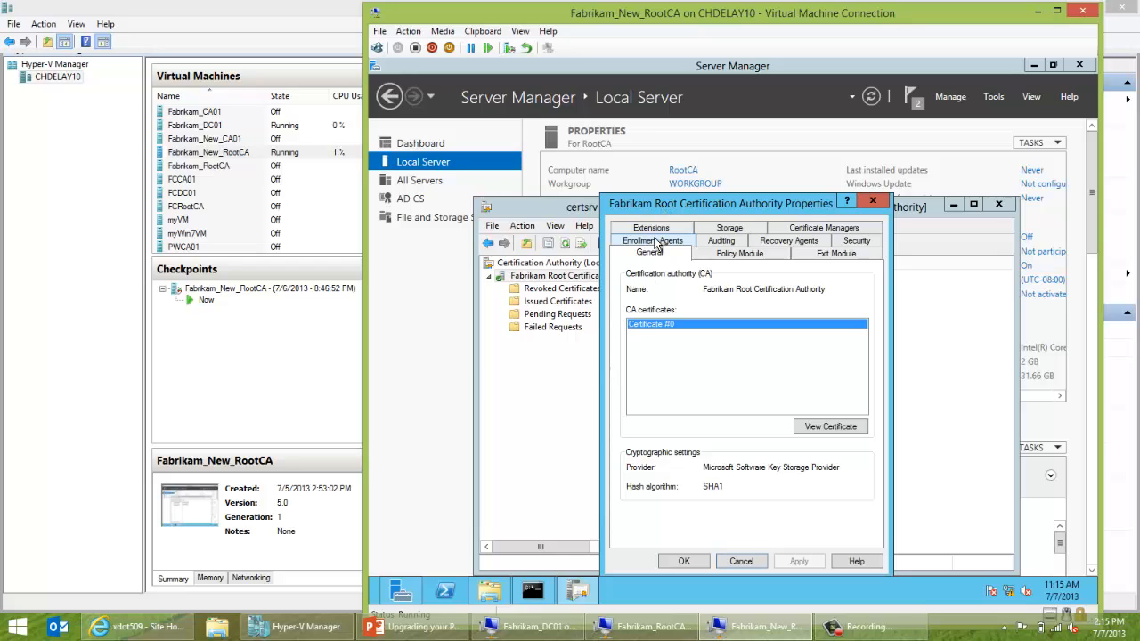
{"action": "left_click", "coordinate": [653, 229]}
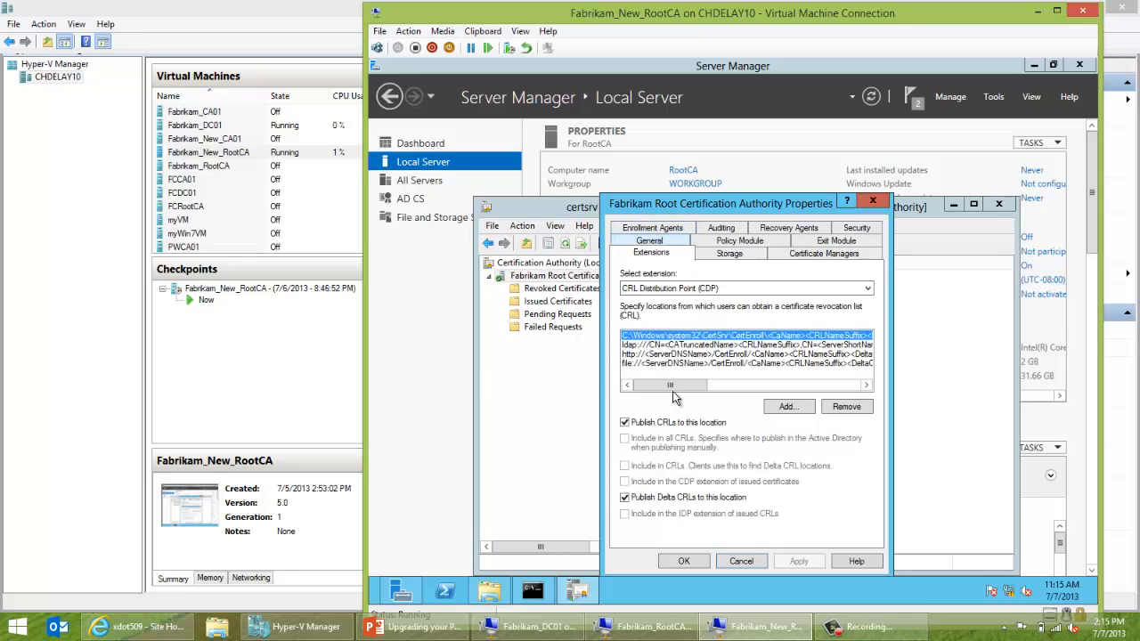
{"action": "left_click", "coordinate": [739, 561]}
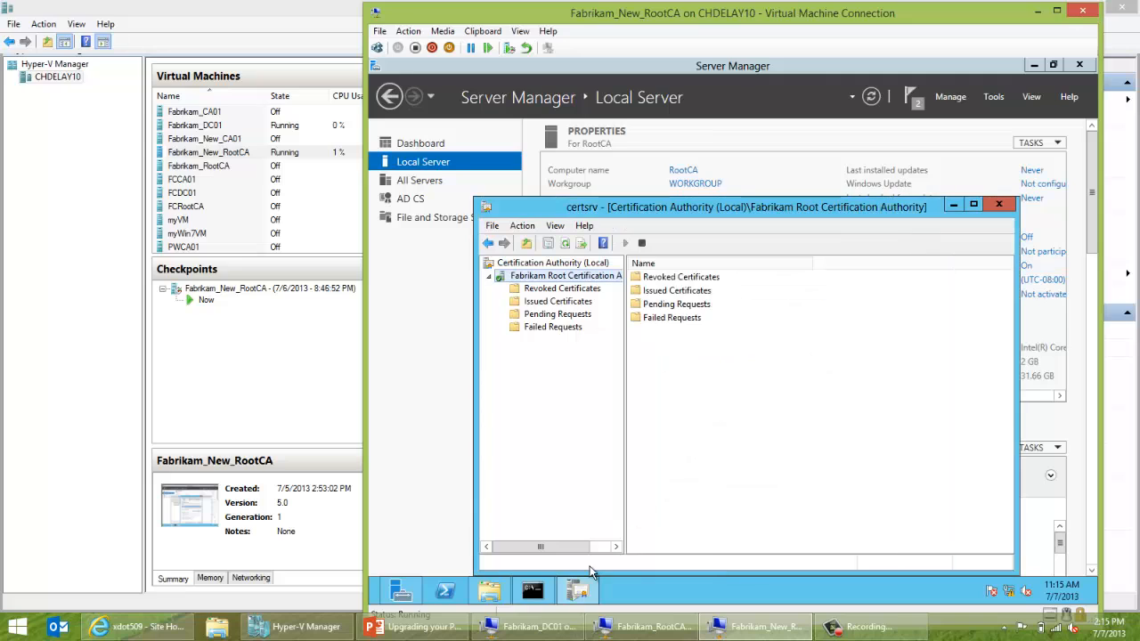
Merge rootcaconfig.reg from C:\Backup\ConfigBackup into the registry, then close the folder window.
{"action": "left_click", "coordinate": [488, 595]}
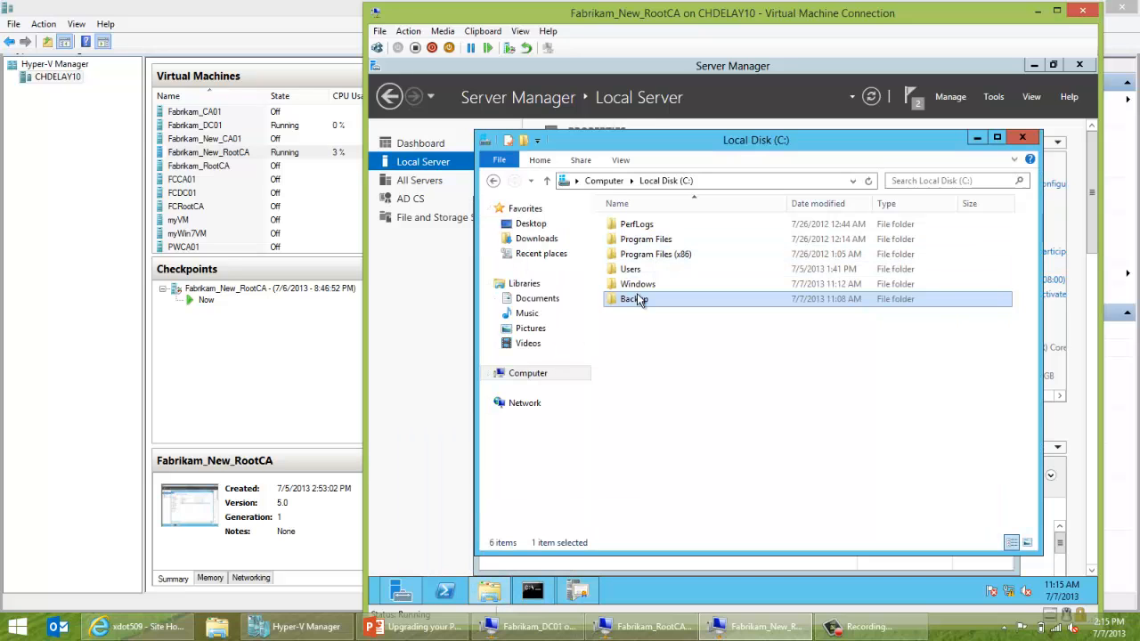
{"action": "double_click", "coordinate": [637, 300]}
{"action": "double_click", "coordinate": [648, 239]}
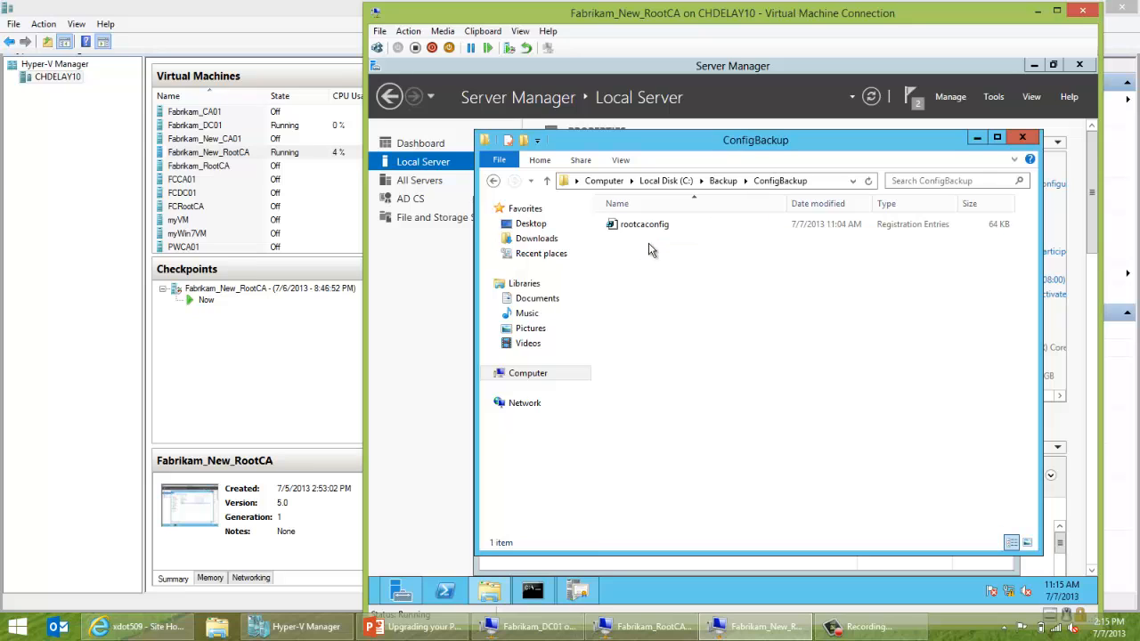
{"action": "right_click", "coordinate": [646, 224]}
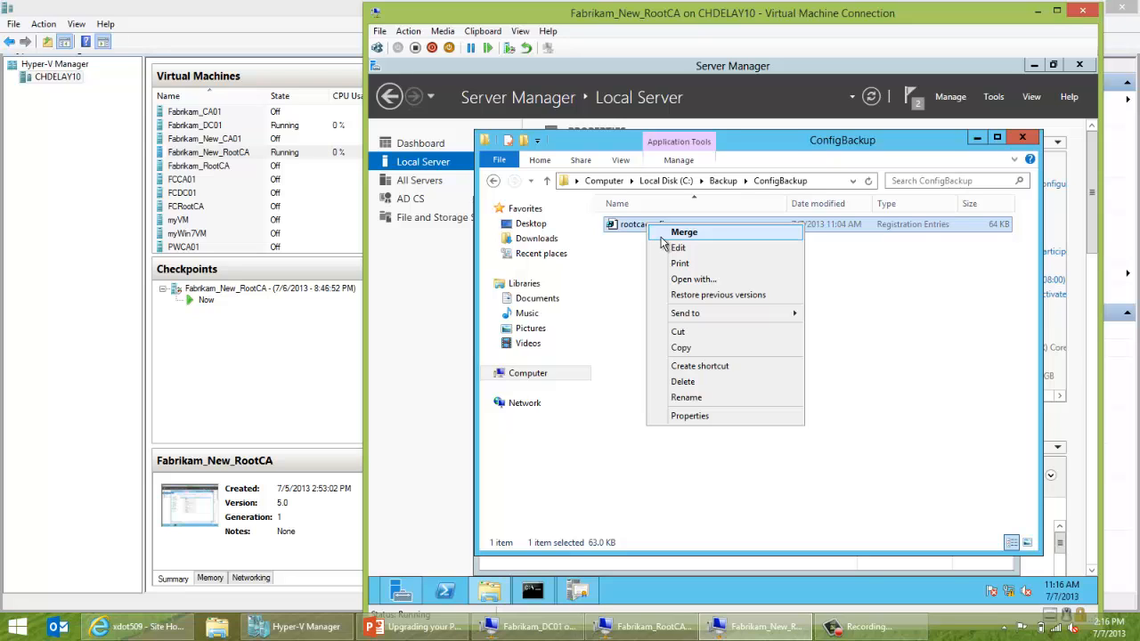
{"action": "left_click", "coordinate": [662, 236]}
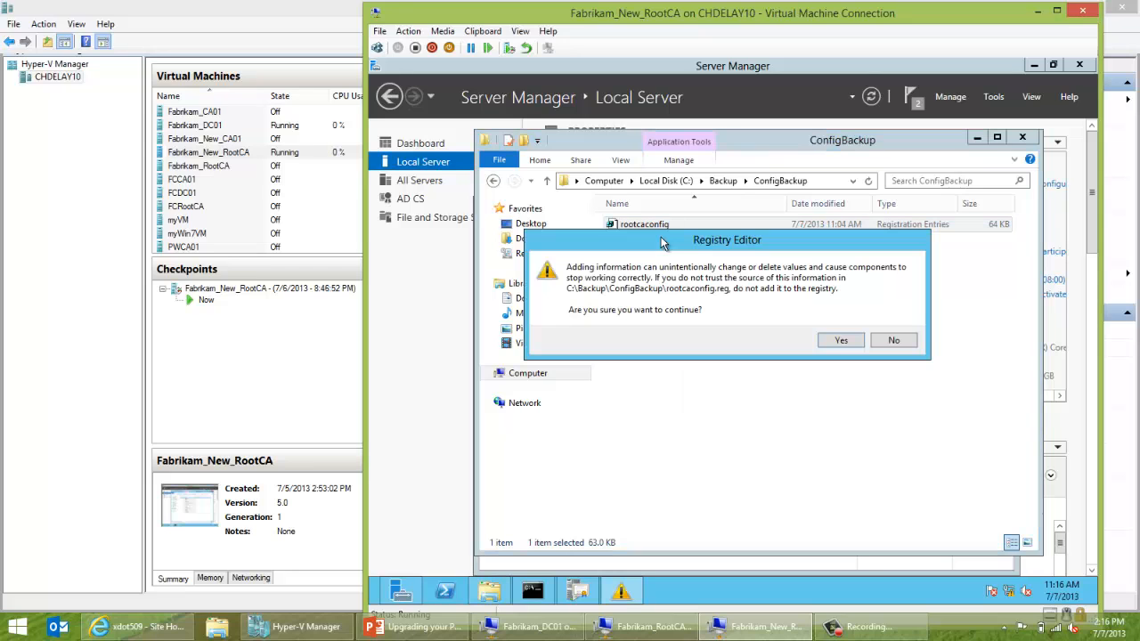
{"action": "left_click", "coordinate": [824, 342]}
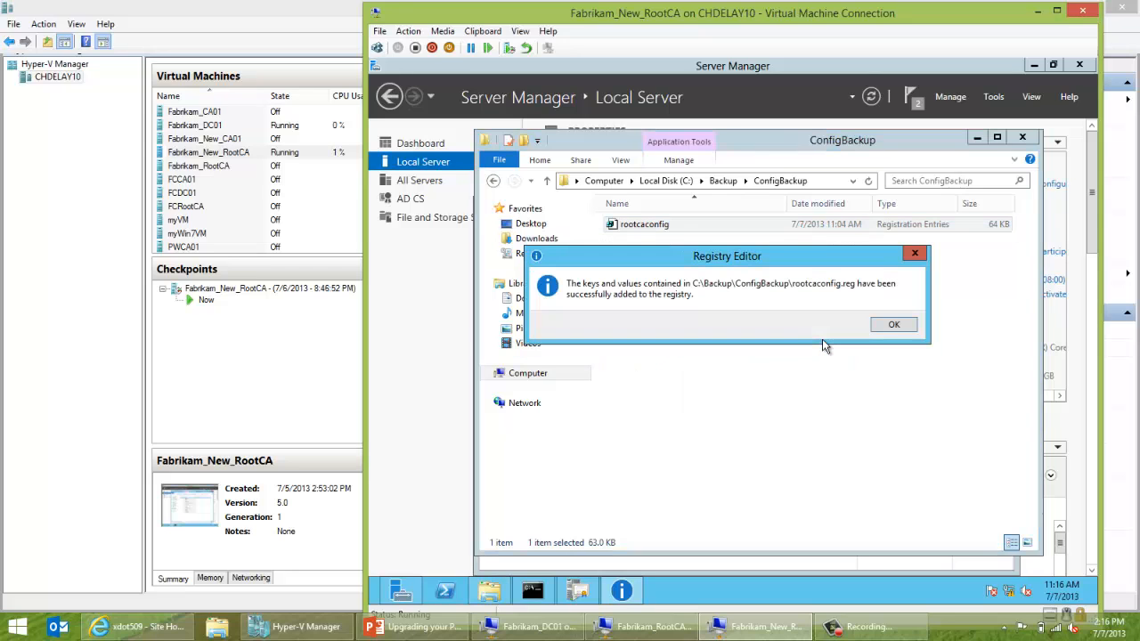
{"action": "left_click", "coordinate": [880, 328]}
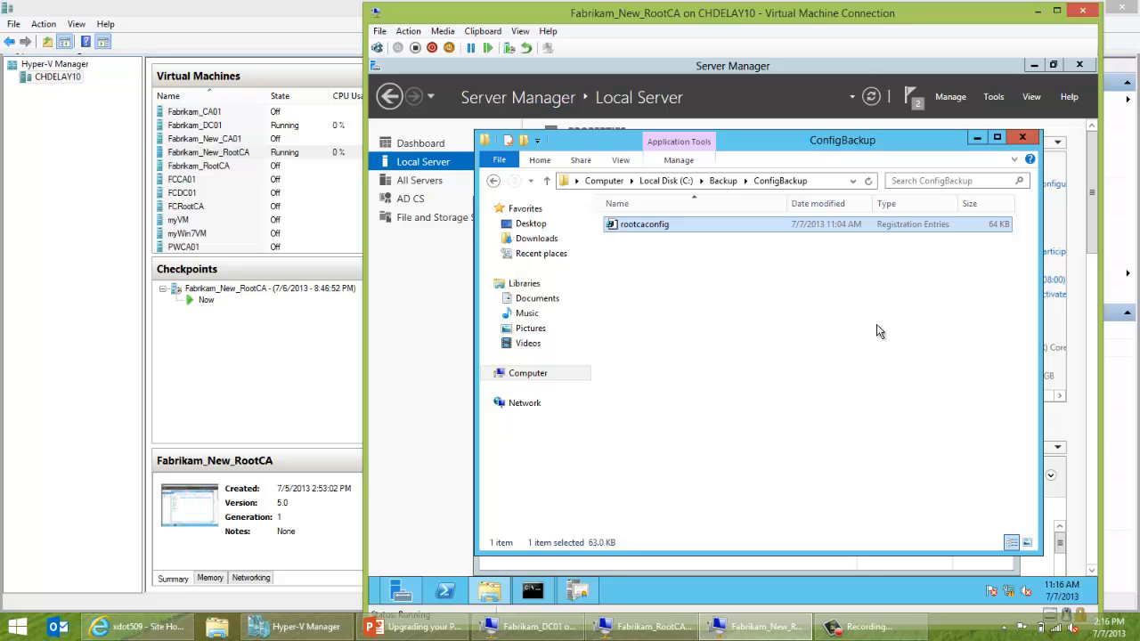
{"action": "left_click", "coordinate": [1023, 138]}
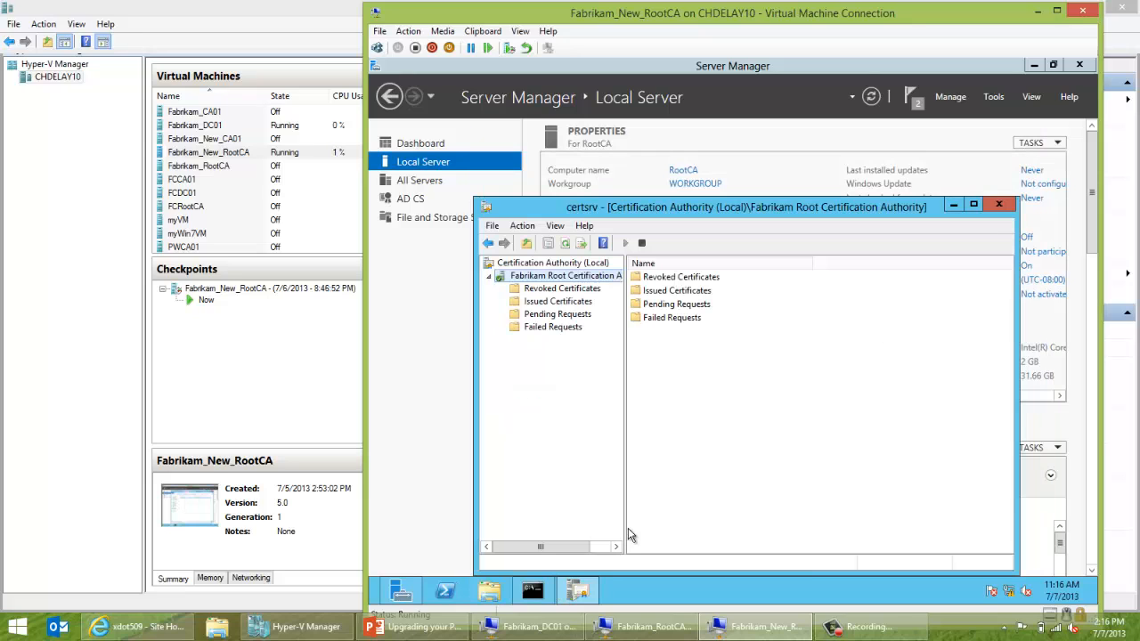
{"action": "left_click", "coordinate": [649, 250]}
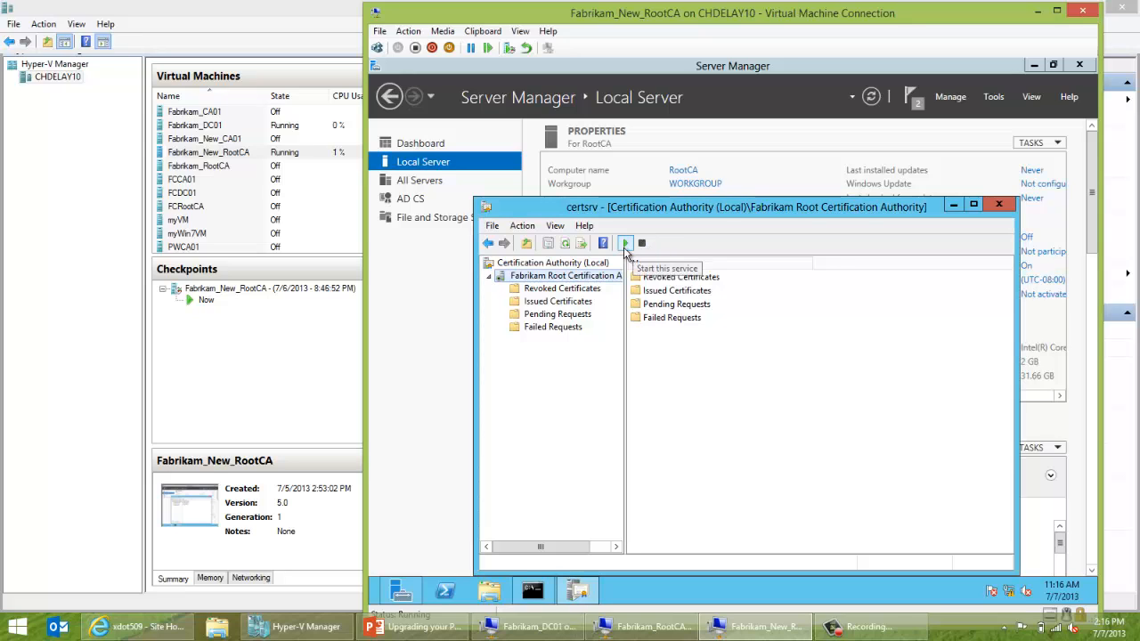
{"action": "left_click", "coordinate": [626, 248]}
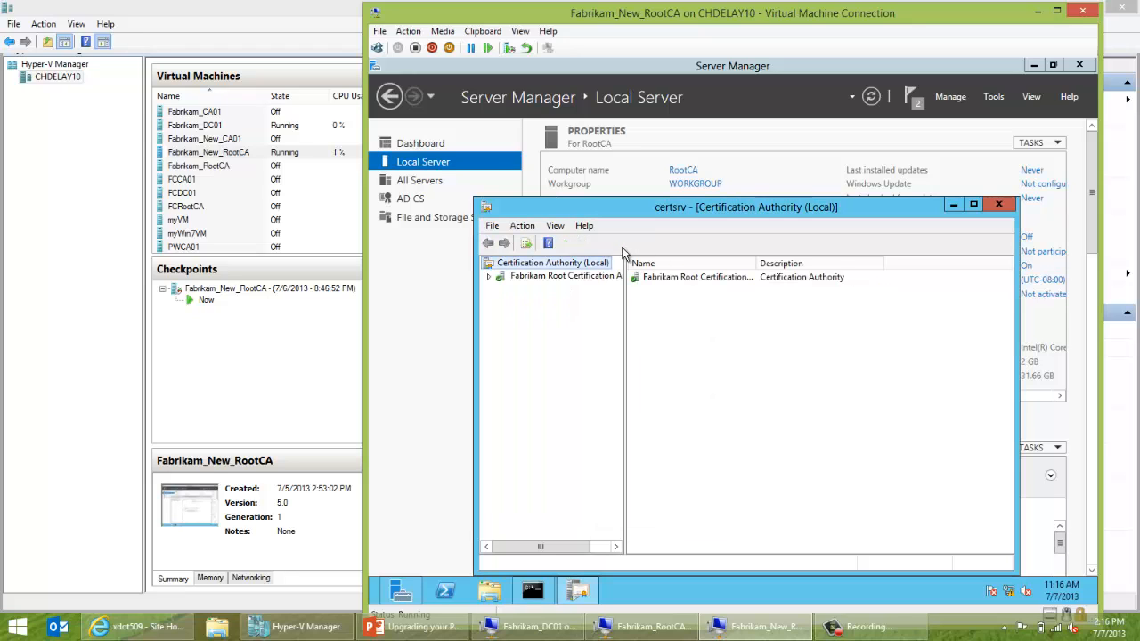
{"action": "double_click", "coordinate": [597, 276]}
{"action": "right_click", "coordinate": [597, 278]}
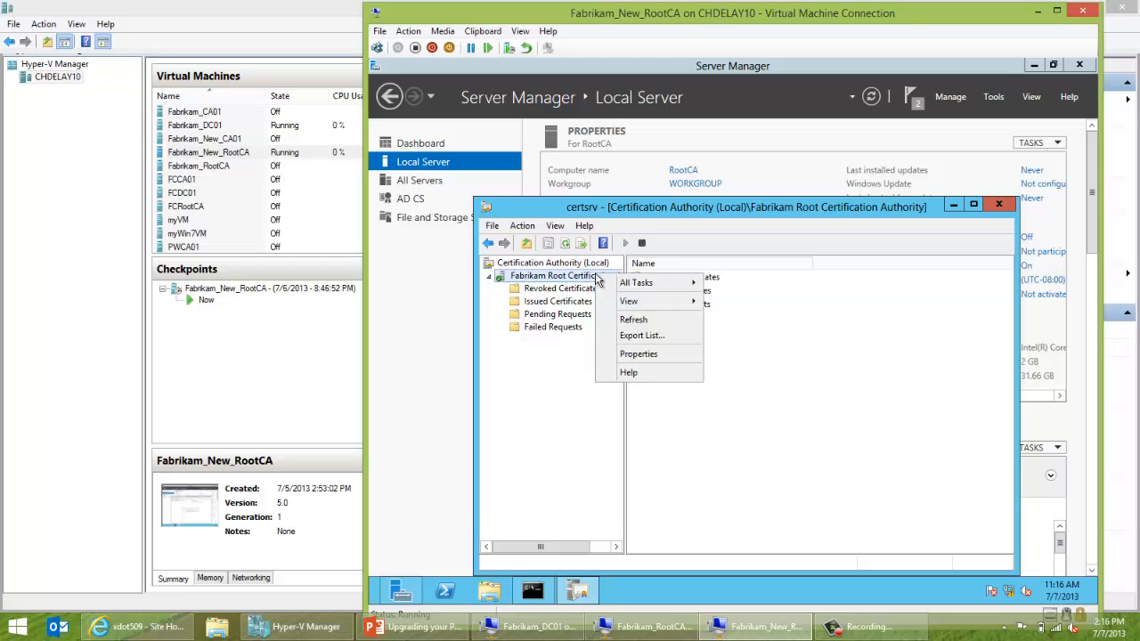
{"action": "left_click", "coordinate": [638, 355]}
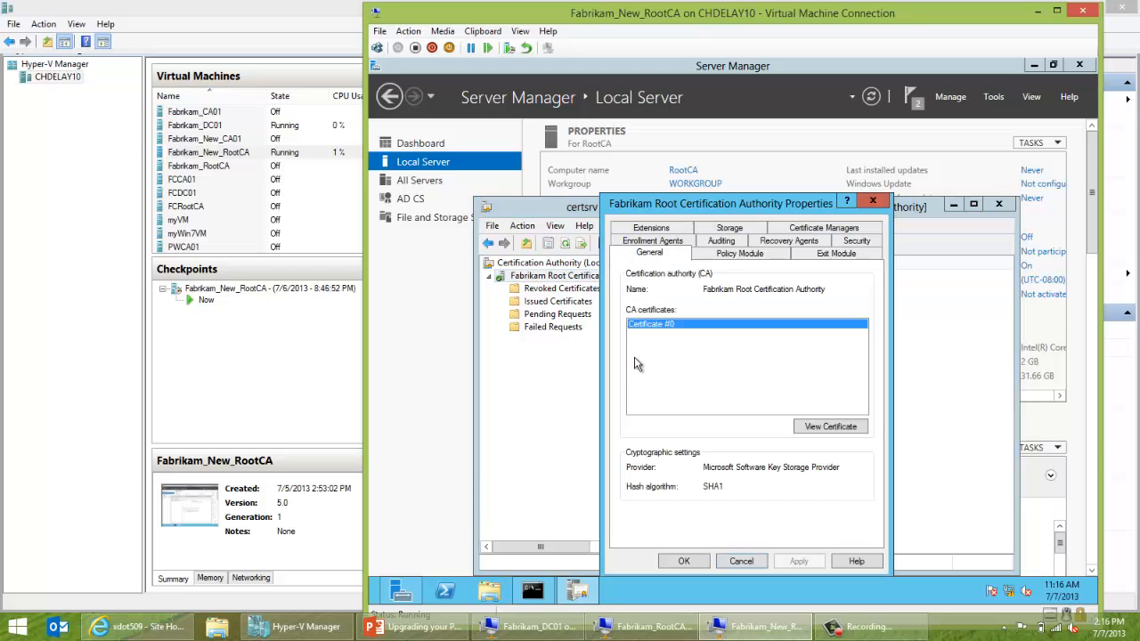
{"action": "left_click", "coordinate": [652, 229]}
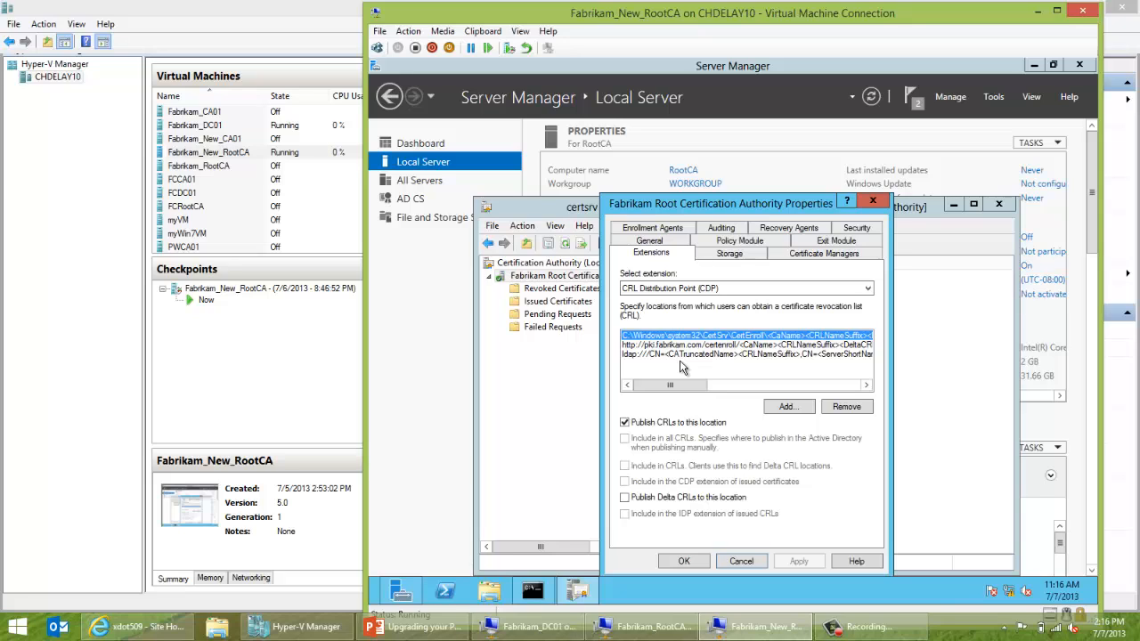
{"action": "left_click", "coordinate": [733, 558]}
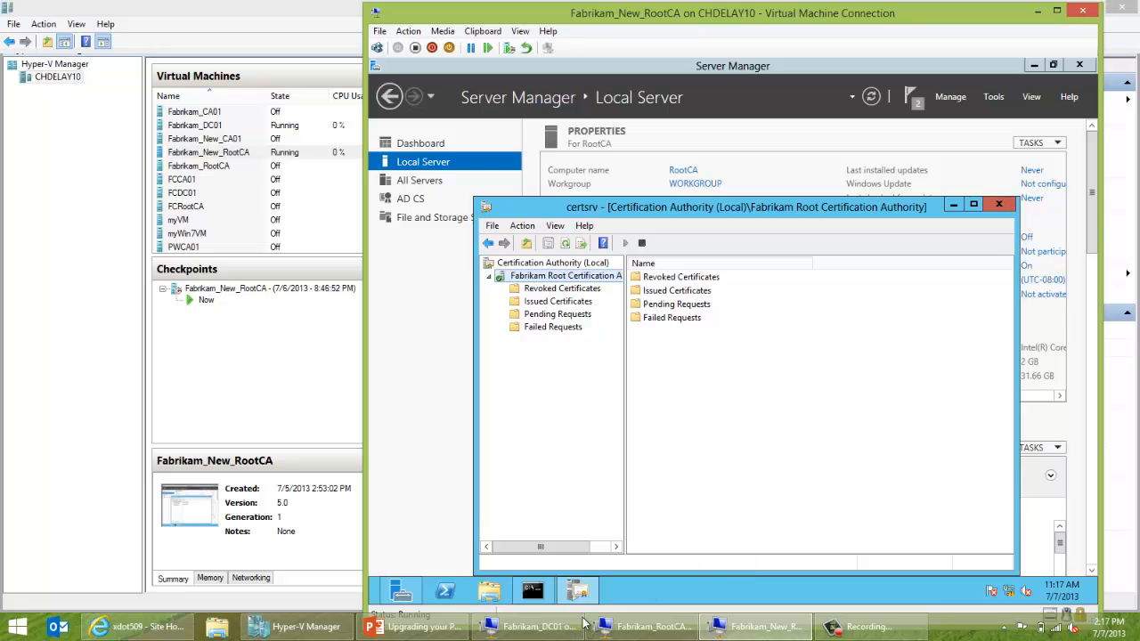
Shut down the Fabrikam_New_RootCA VM from the Settings charm's Power menu.
{"action": "mouse_move", "coordinate": [470, 627]}
{"action": "key", "text": "super+c"}
{"action": "left_click", "coordinate": [1067, 406]}
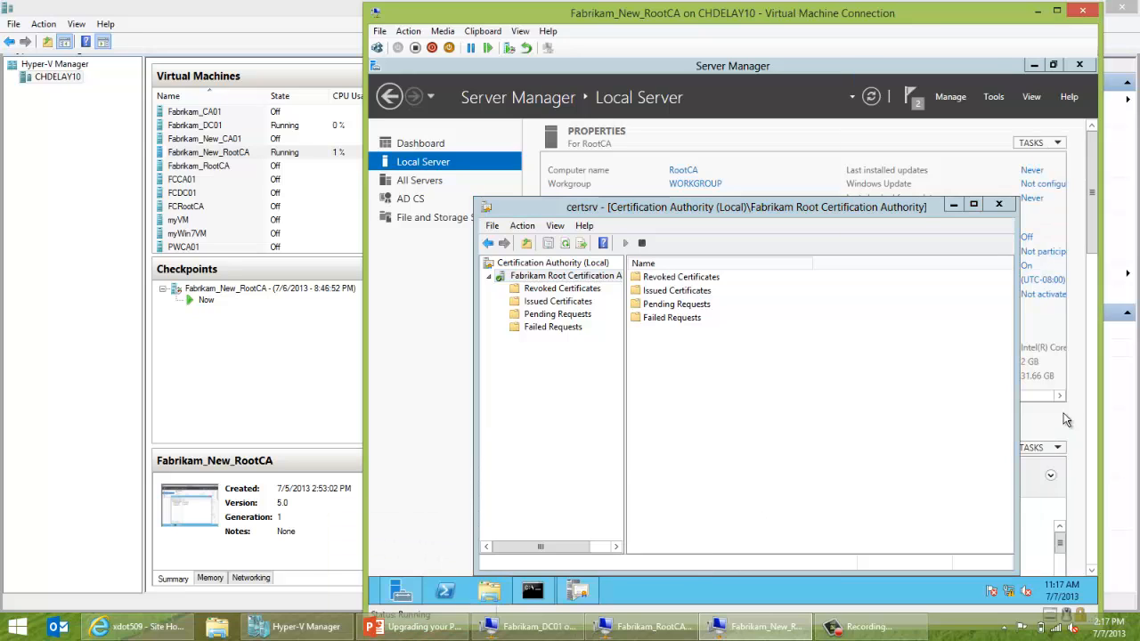
{"action": "left_click", "coordinate": [985, 521]}
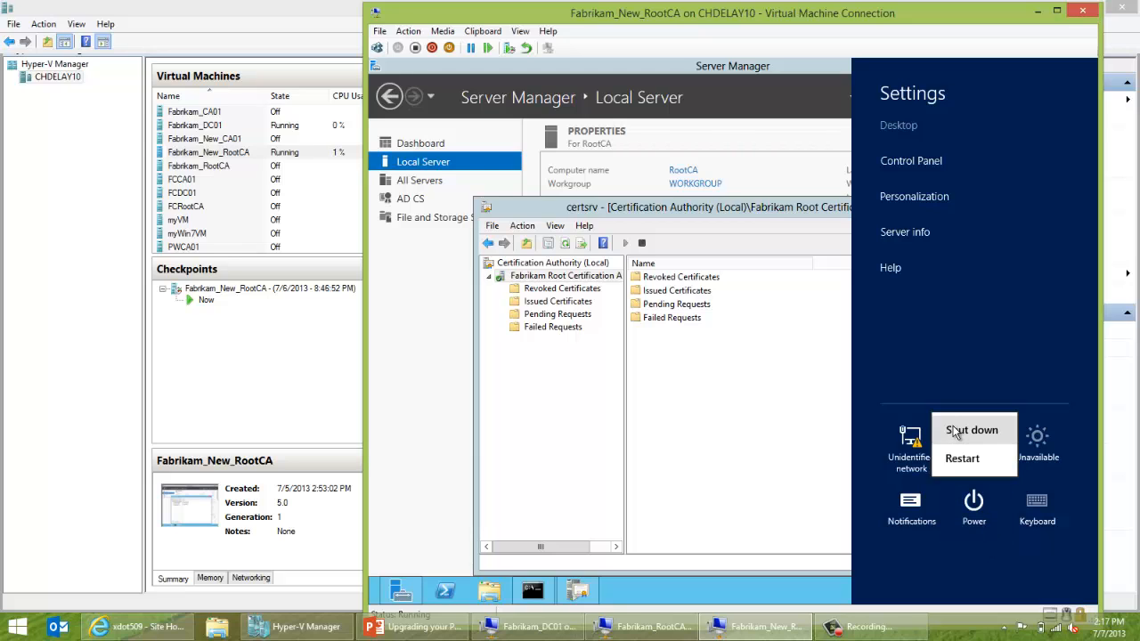
{"action": "left_click", "coordinate": [954, 430]}
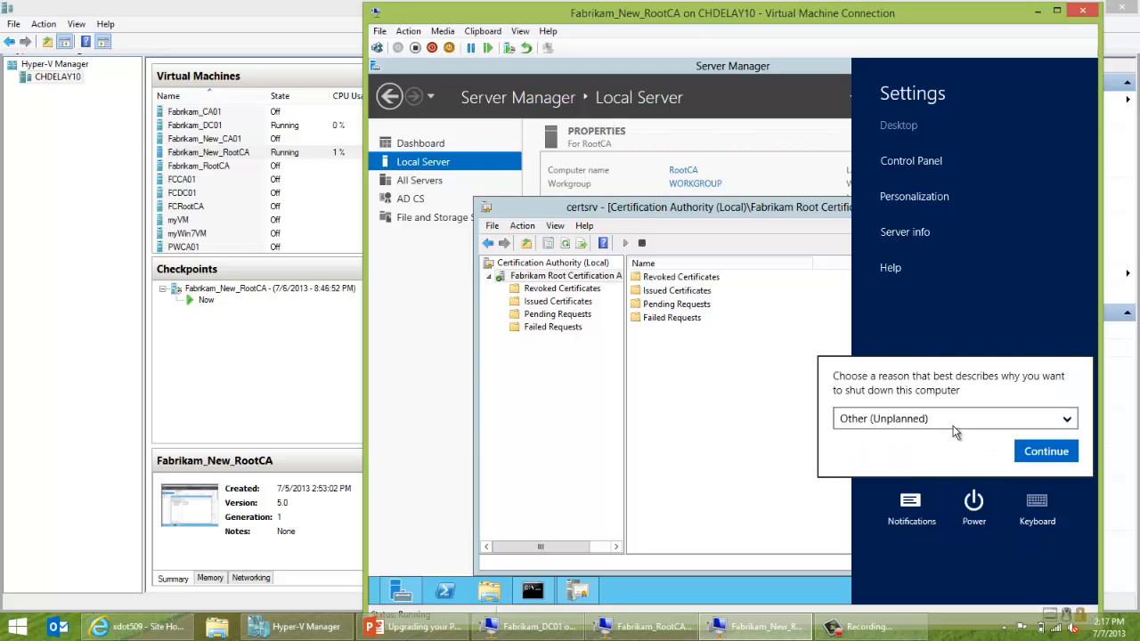
{"action": "left_click", "coordinate": [1028, 446]}
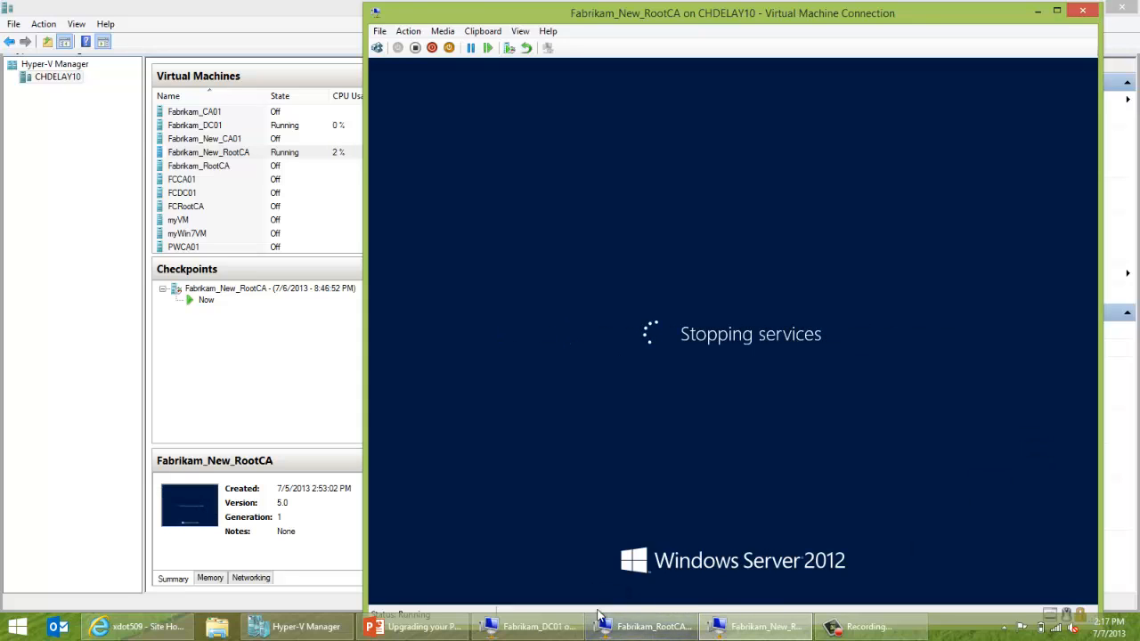
Show the Root CA Restore Demo slide, close the VM connection window, and return to Hyper-V Manager.
{"action": "left_click", "coordinate": [455, 629]}
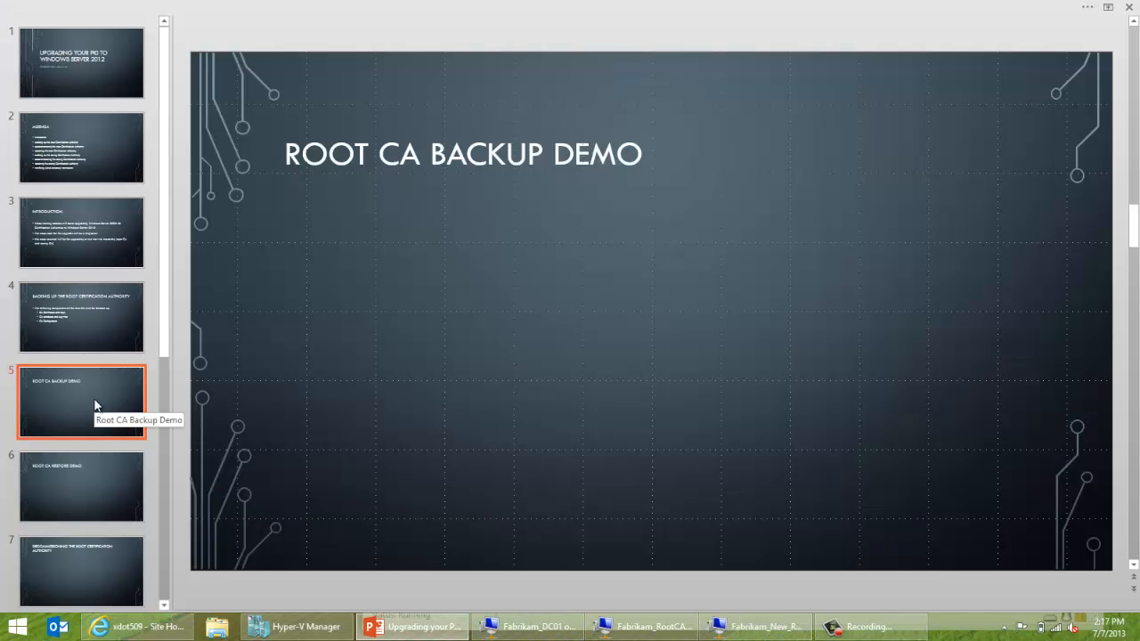
{"action": "left_click", "coordinate": [79, 476]}
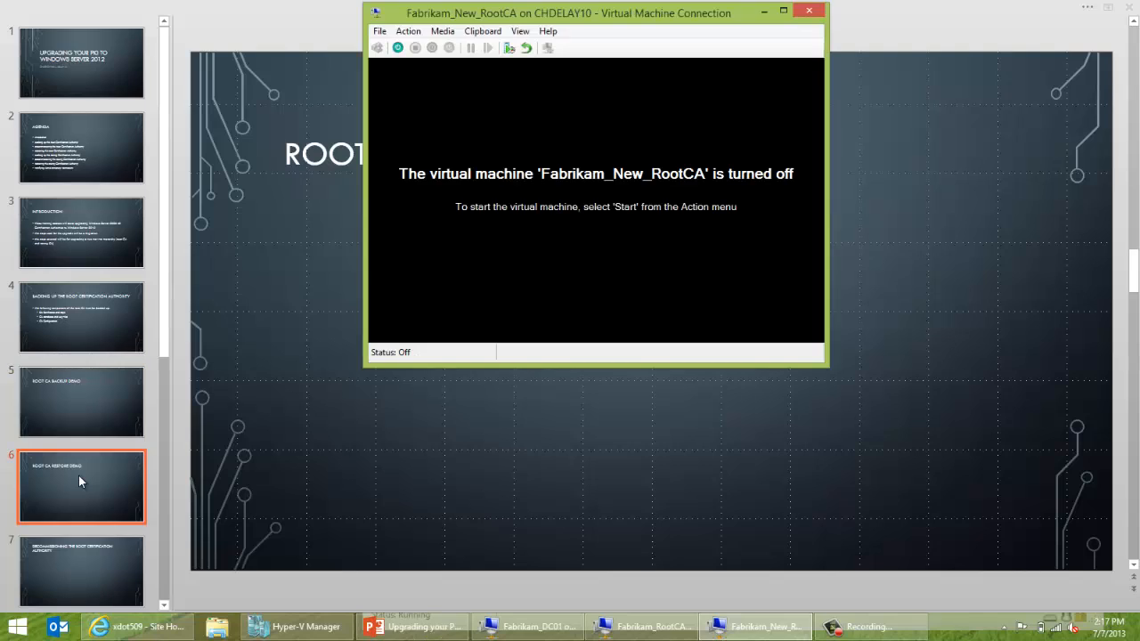
{"action": "left_click", "coordinate": [809, 11]}
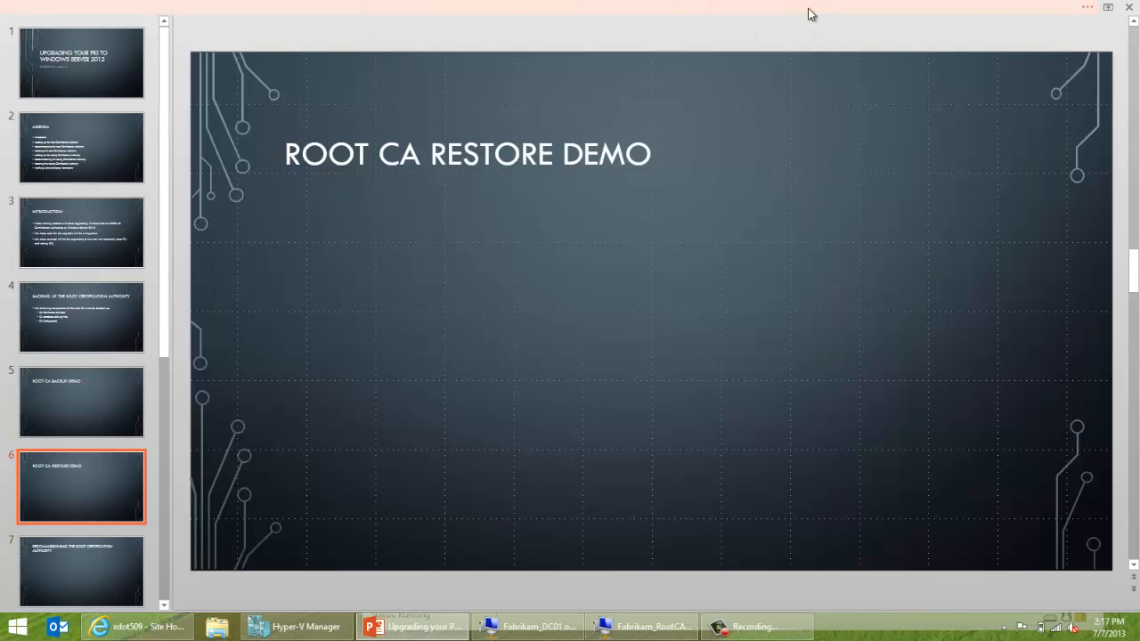
{"action": "left_click", "coordinate": [321, 626]}
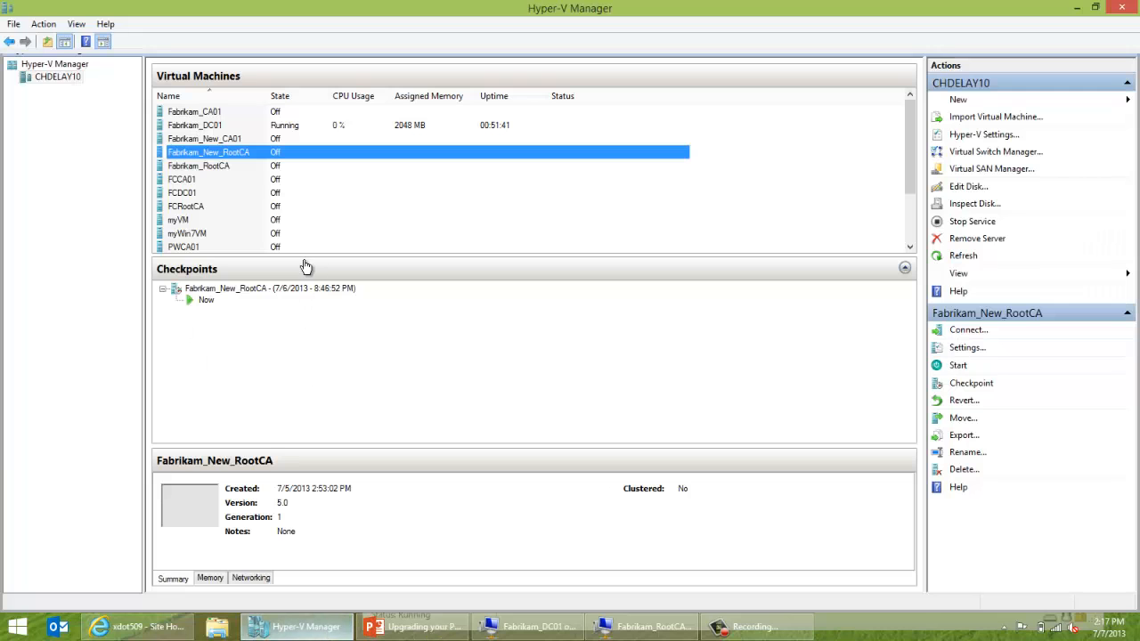
Start the Fabrikam_CA01 virtual machine from its context menu.
{"action": "left_click", "coordinate": [229, 114]}
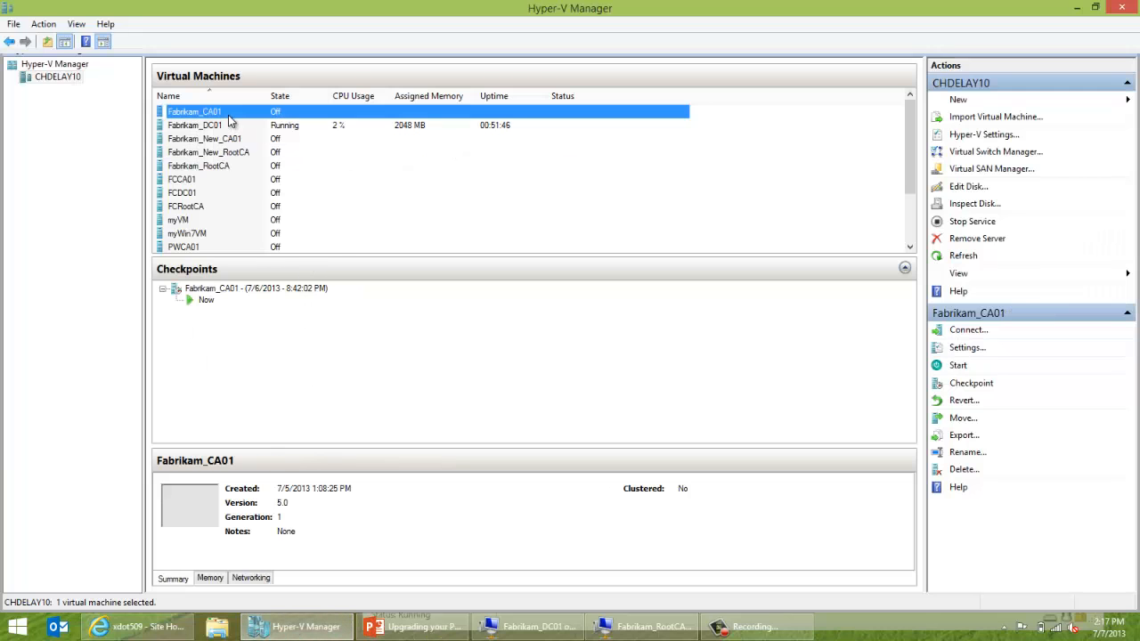
{"action": "right_click", "coordinate": [229, 118]}
{"action": "left_click", "coordinate": [248, 164]}
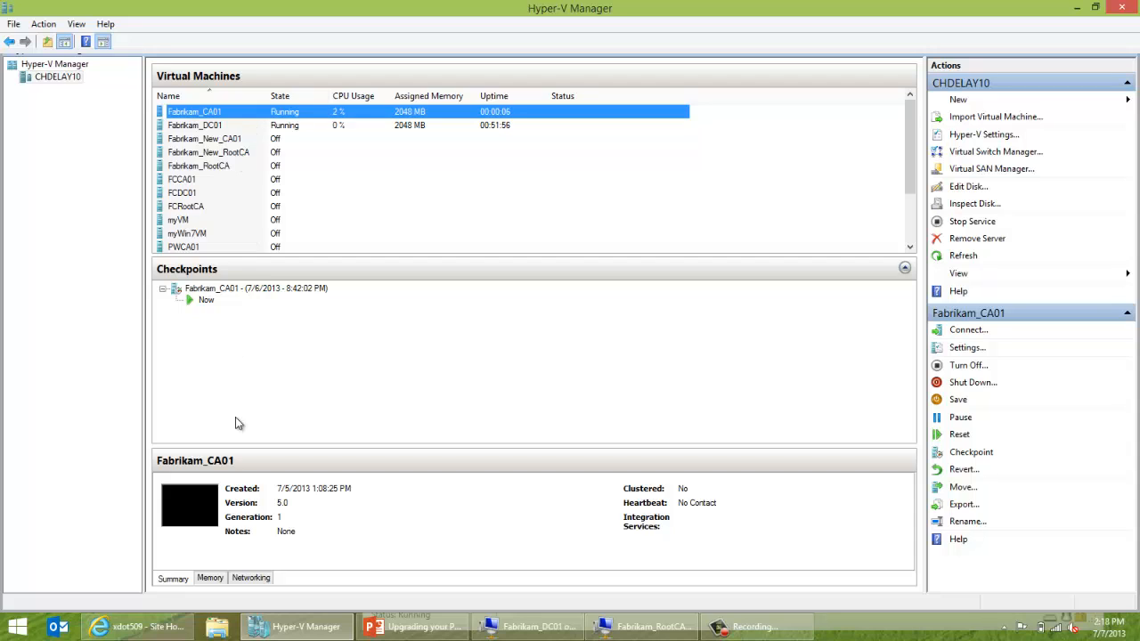
Advance the slides past decommissioning to 'Backing Up the Issuing Certification Authority', then return to Hyper-V Manager.
{"action": "left_click", "coordinate": [398, 629]}
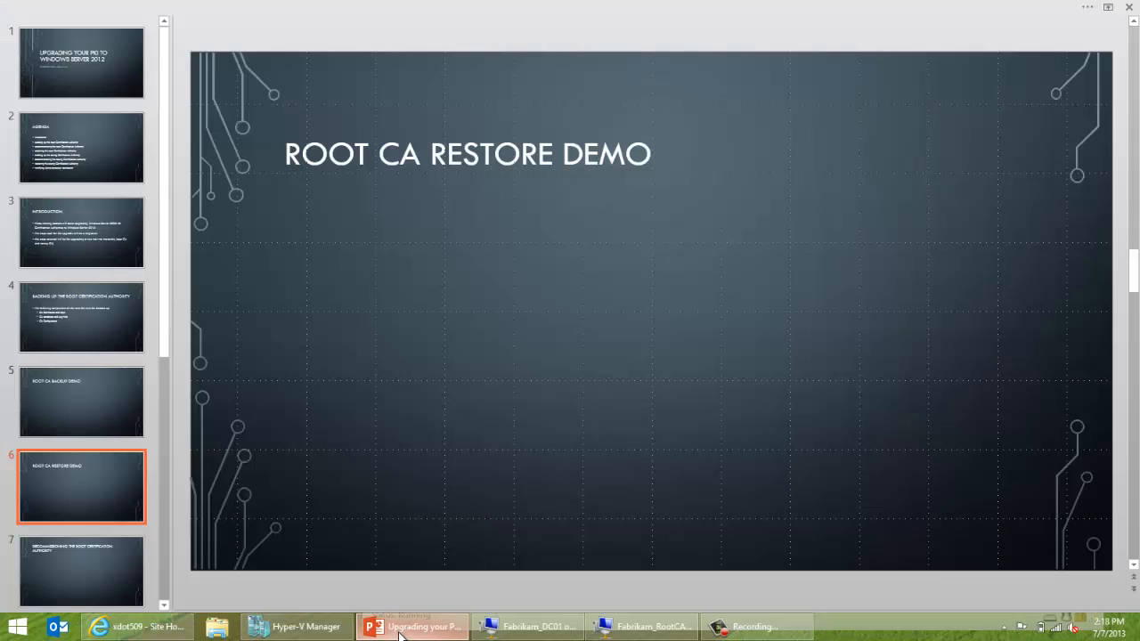
{"action": "left_click", "coordinate": [122, 548]}
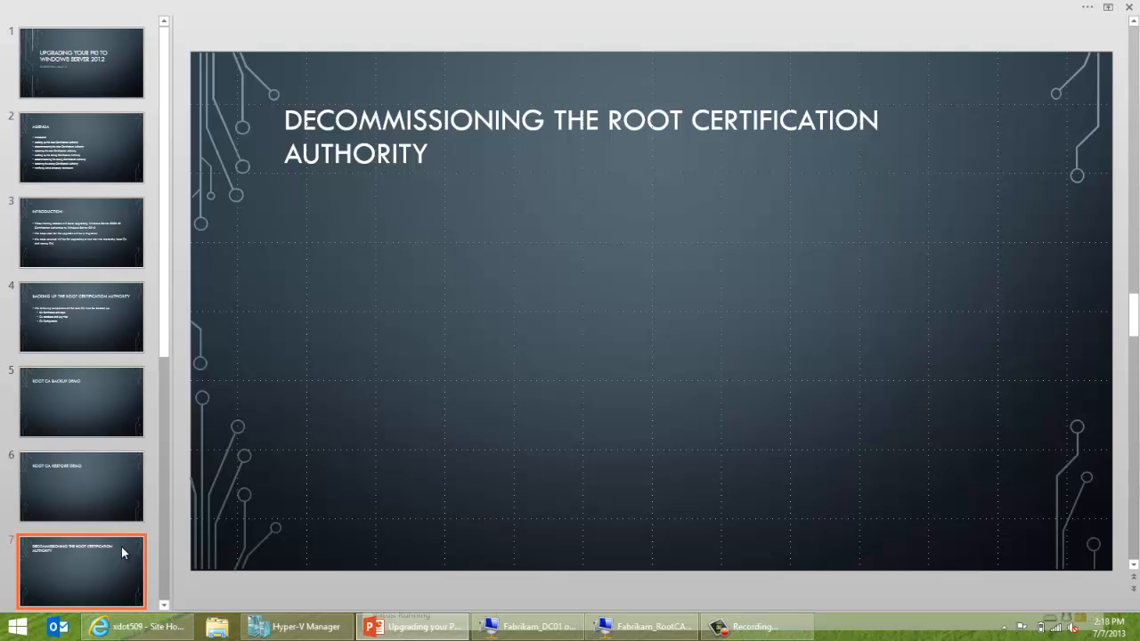
{"action": "left_click", "coordinate": [163, 605]}
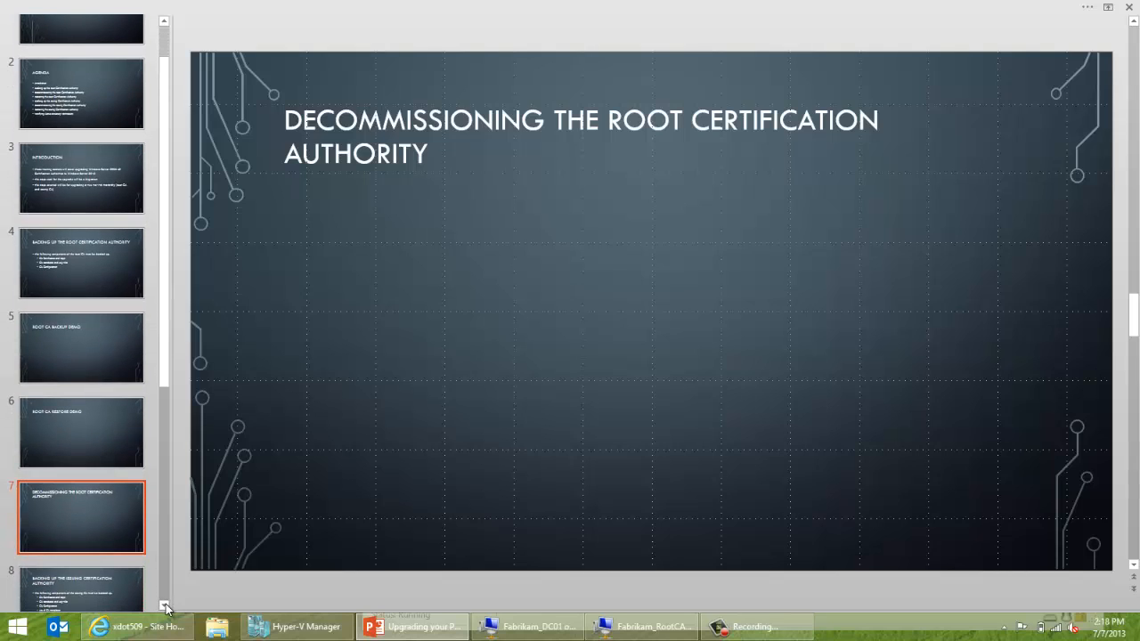
{"action": "left_click", "coordinate": [164, 605]}
{"action": "left_click", "coordinate": [164, 606]}
{"action": "left_click", "coordinate": [164, 606]}
{"action": "left_click", "coordinate": [164, 606]}
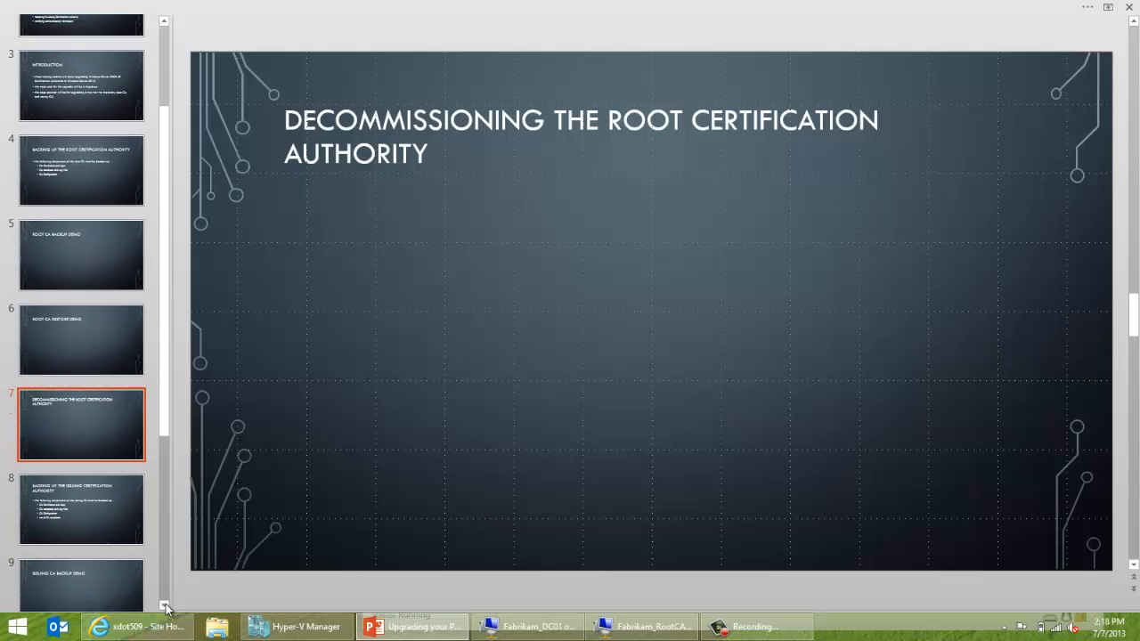
{"action": "left_click", "coordinate": [164, 605]}
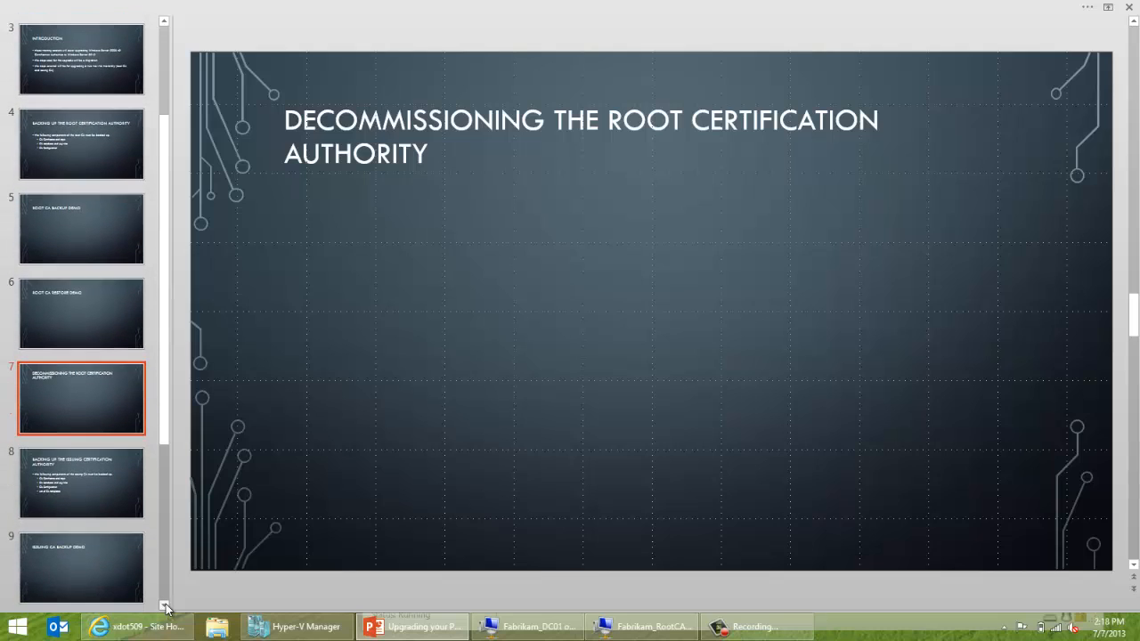
{"action": "left_click", "coordinate": [105, 473]}
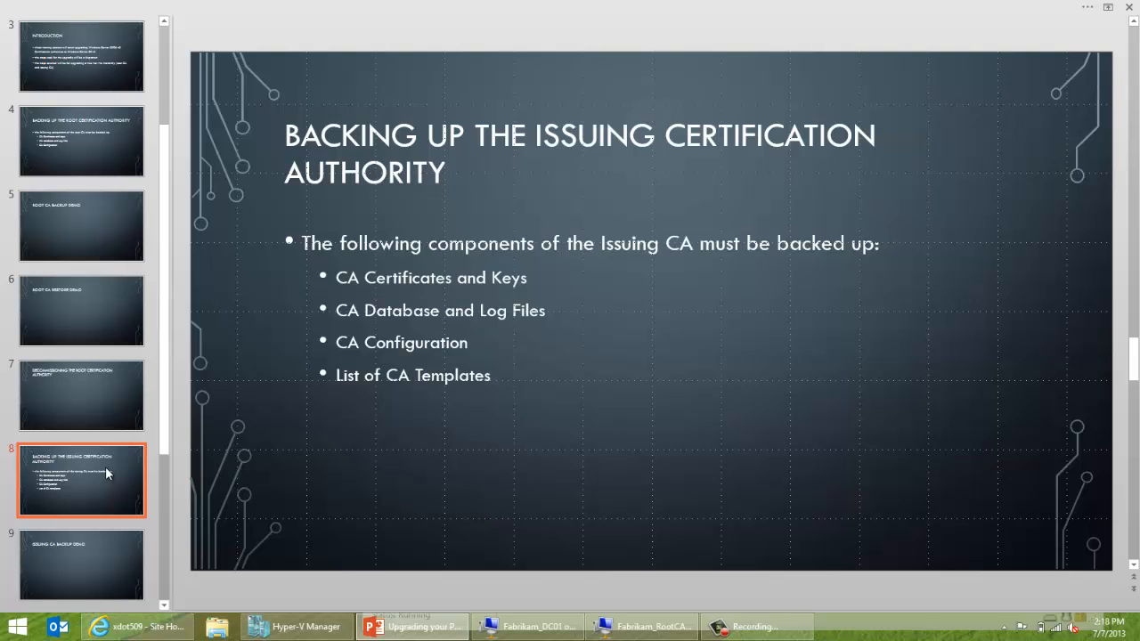
{"action": "left_click", "coordinate": [294, 627]}
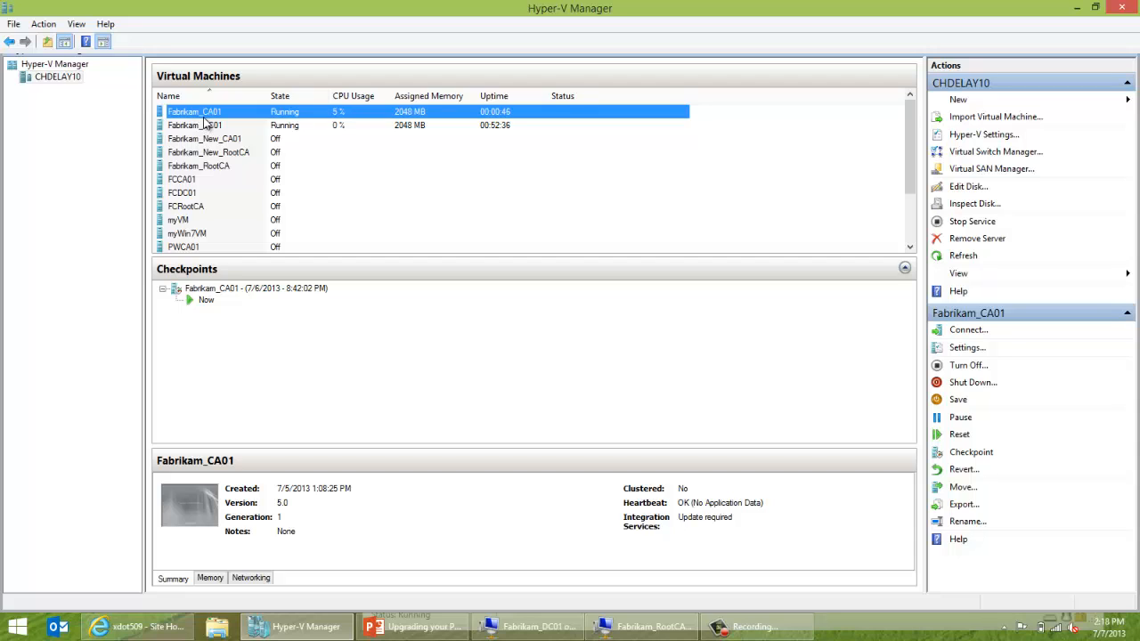
Start the Fabrikam_New_CA01 virtual machine and bring PowerPoint back to the front.
{"action": "left_click", "coordinate": [197, 167]}
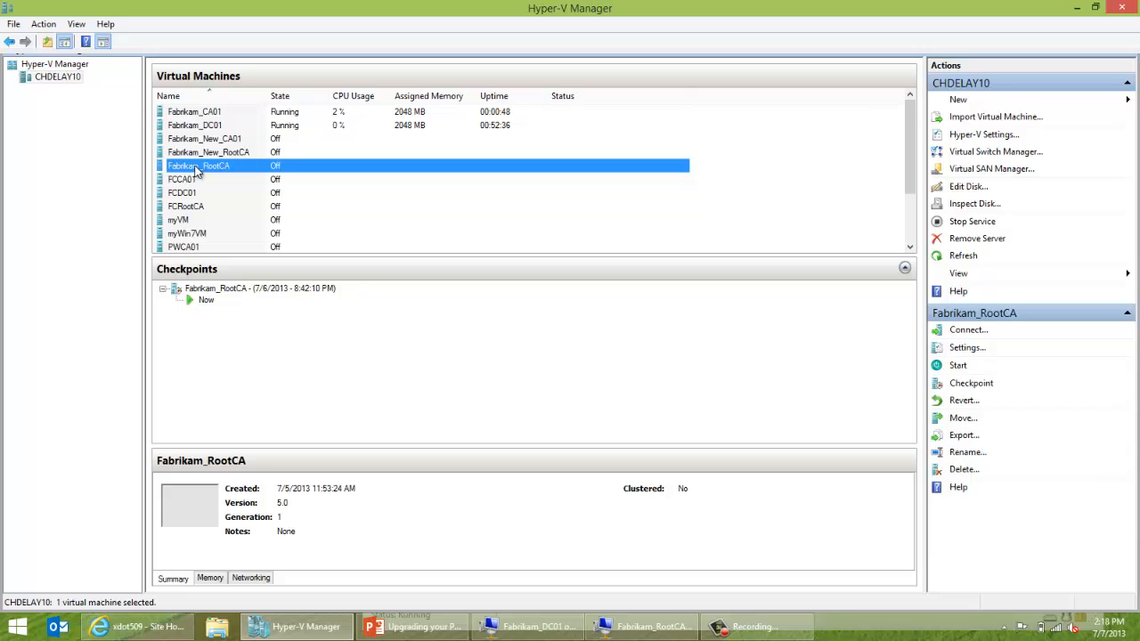
{"action": "left_click", "coordinate": [224, 143]}
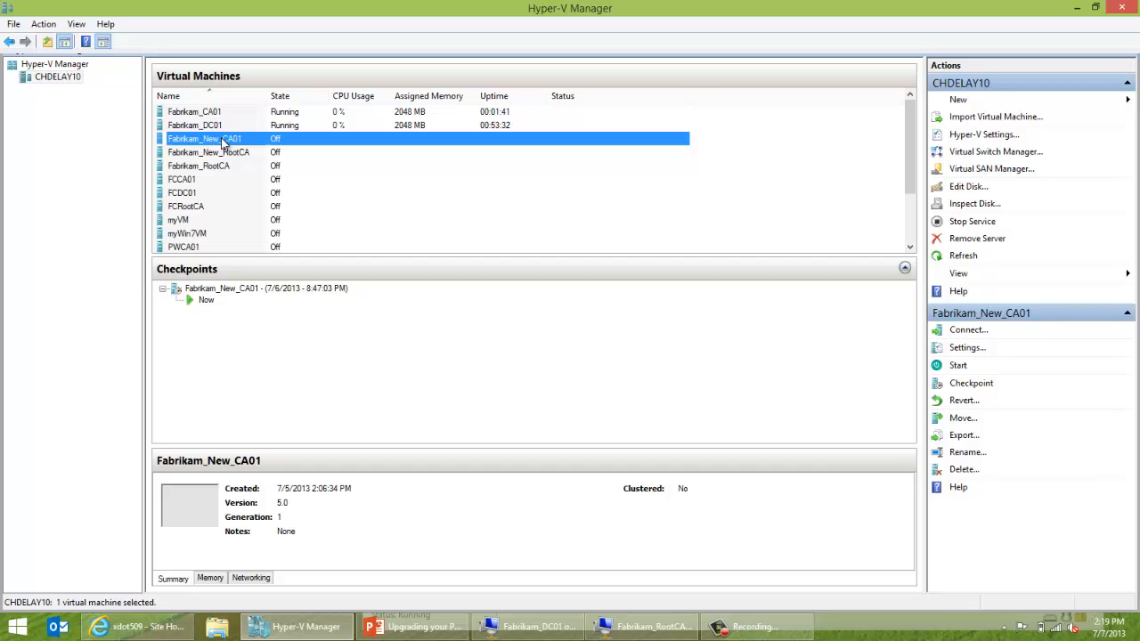
{"action": "right_click", "coordinate": [223, 141]}
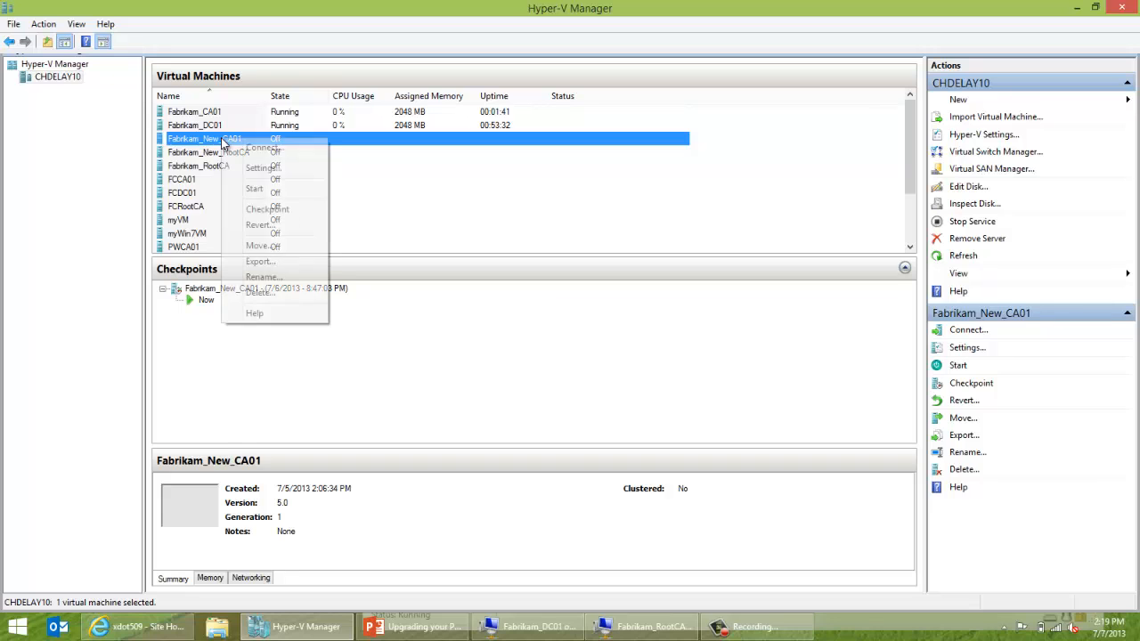
{"action": "left_click", "coordinate": [259, 189]}
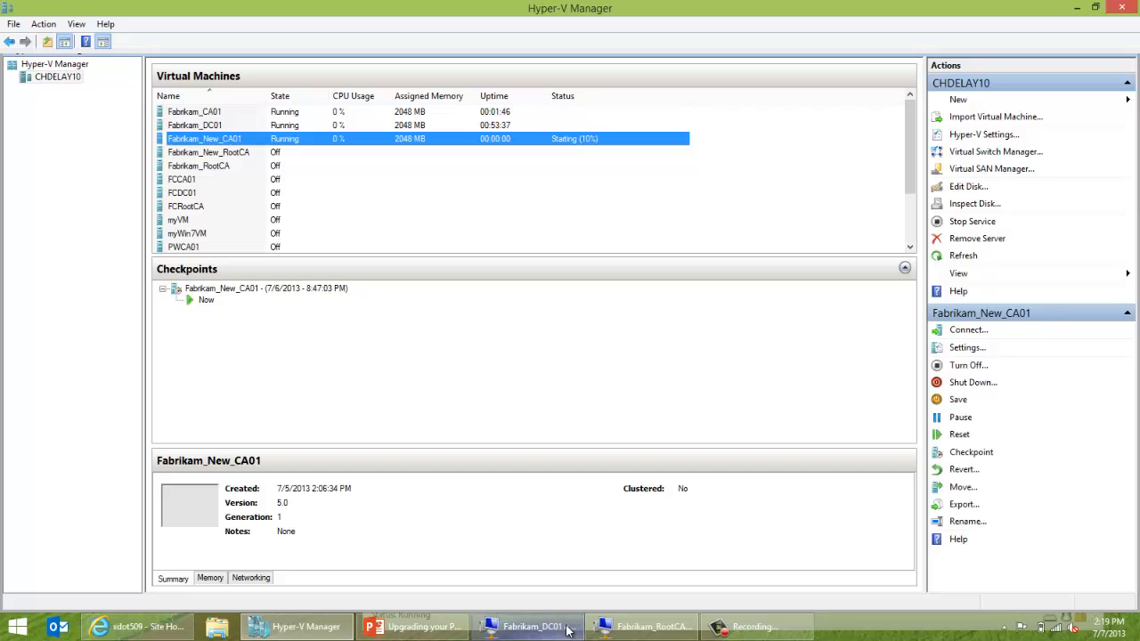
{"action": "left_click", "coordinate": [379, 626]}
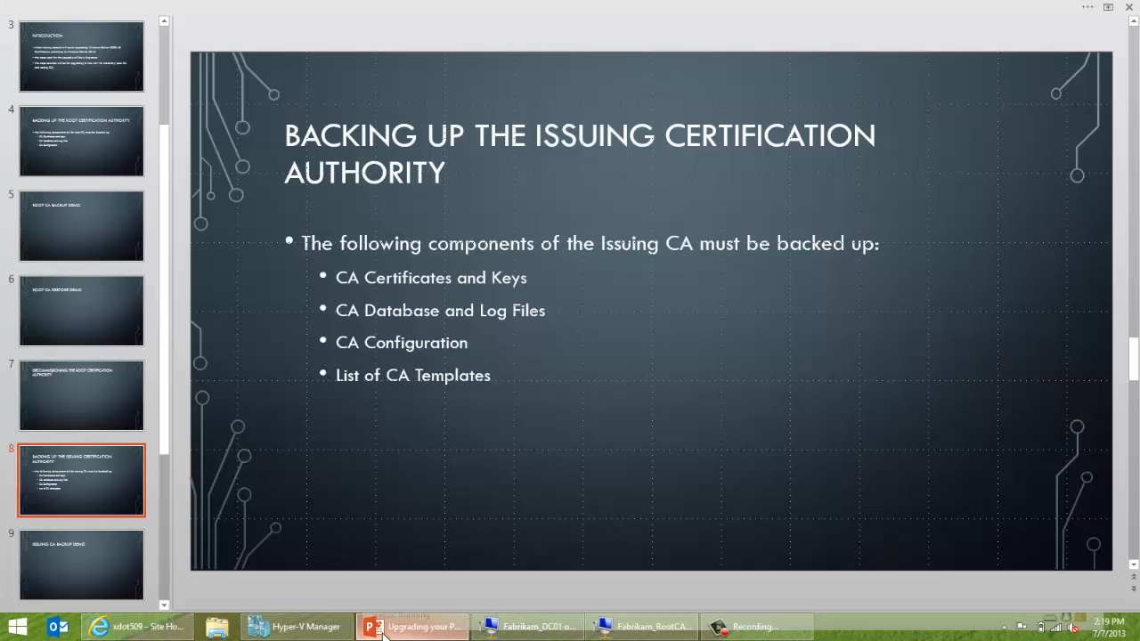
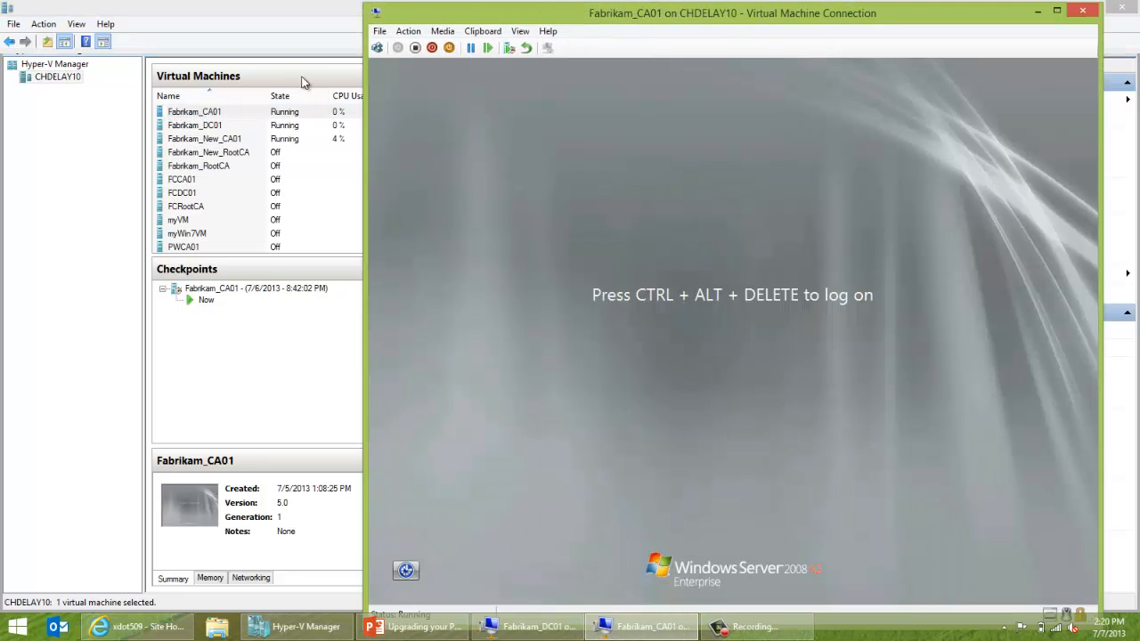
Log on to Fabrikam_CA01 with the administrator password and close Initial Configuration Tasks.
{"action": "left_click", "coordinate": [377, 49]}
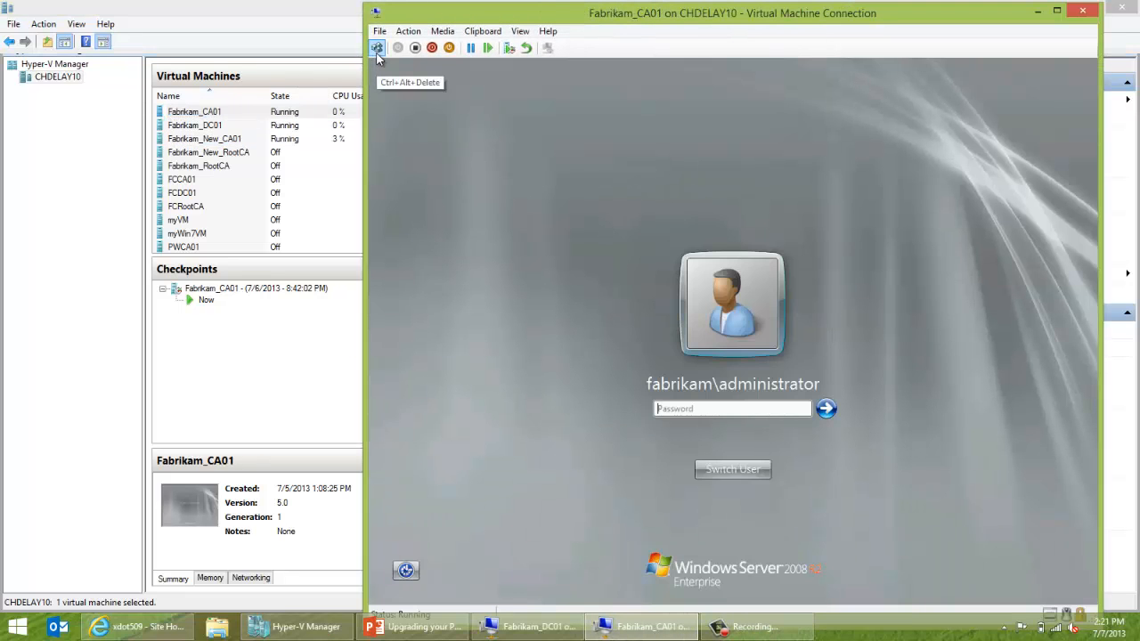
{"action": "type", "text": "••••••••"}
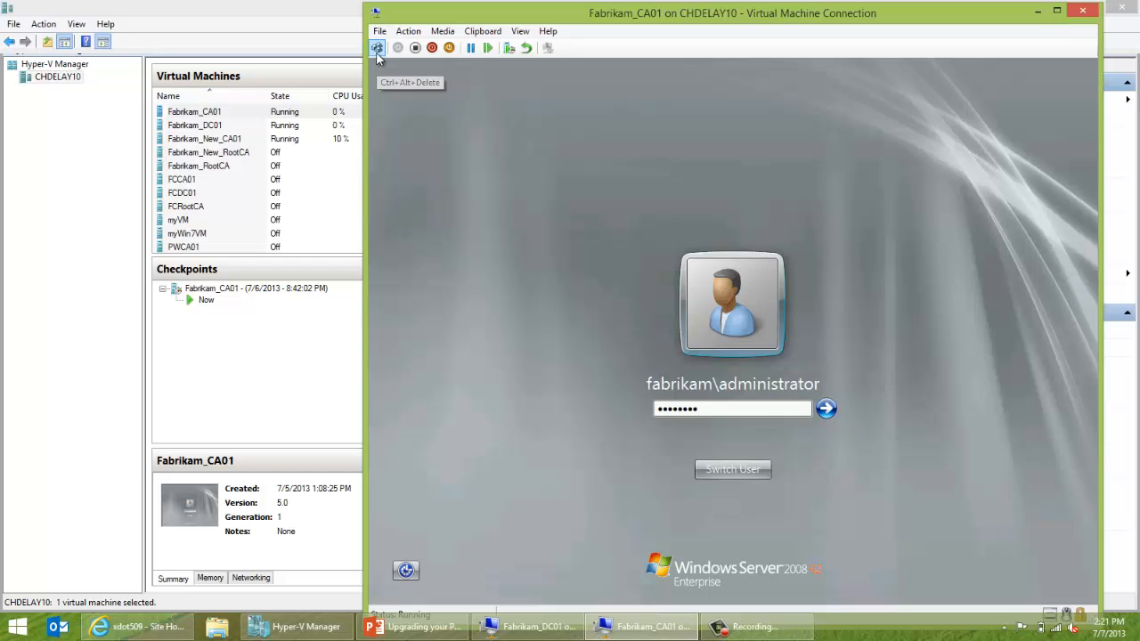
{"action": "key", "text": "Return"}
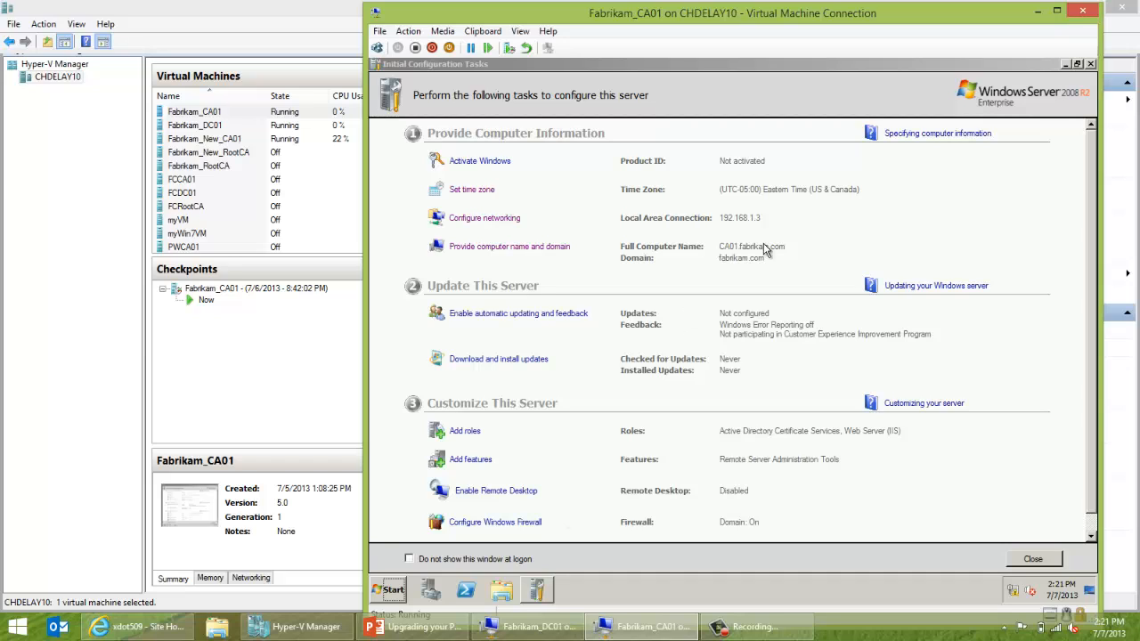
{"action": "left_click", "coordinate": [1065, 64]}
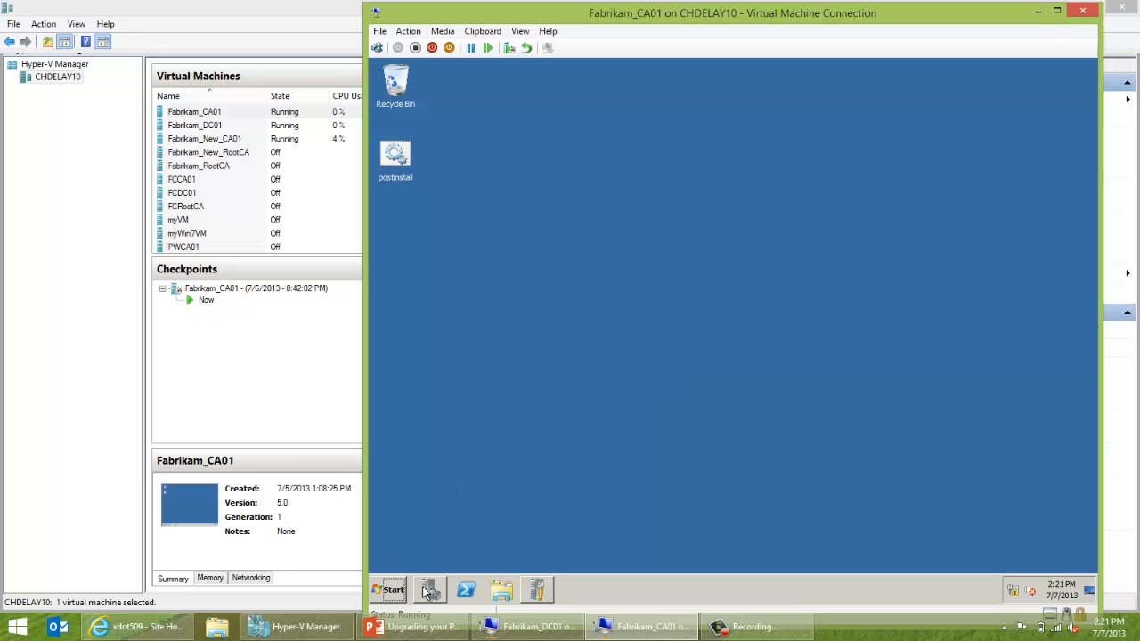
Create a new folder named Backup on Local Disk (C:).
{"action": "left_click", "coordinate": [501, 590]}
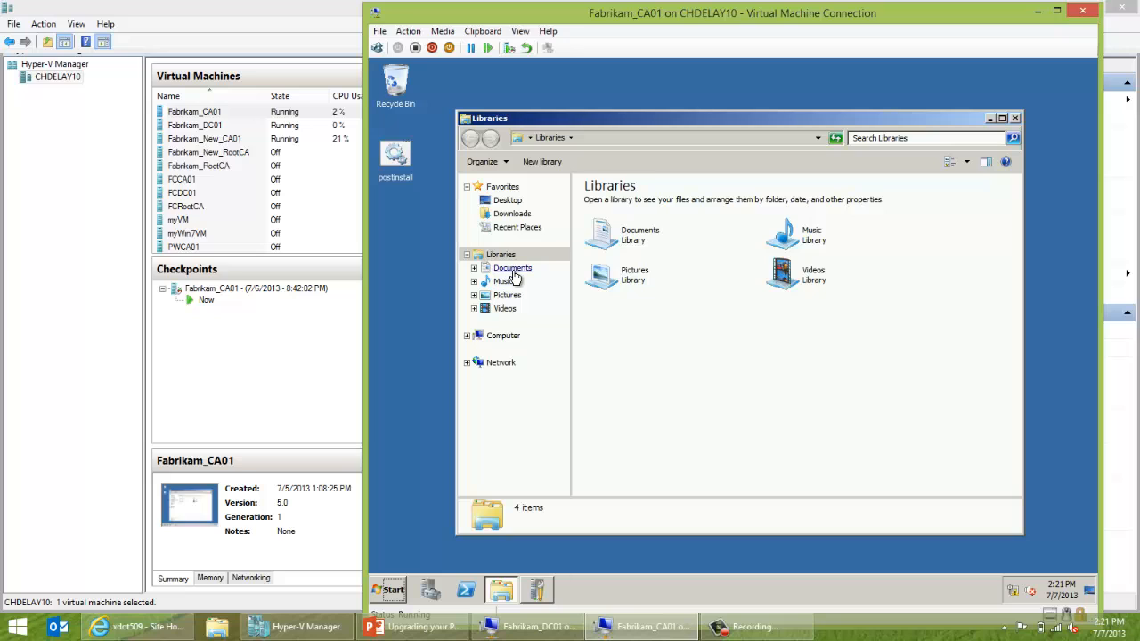
{"action": "left_click", "coordinate": [502, 337]}
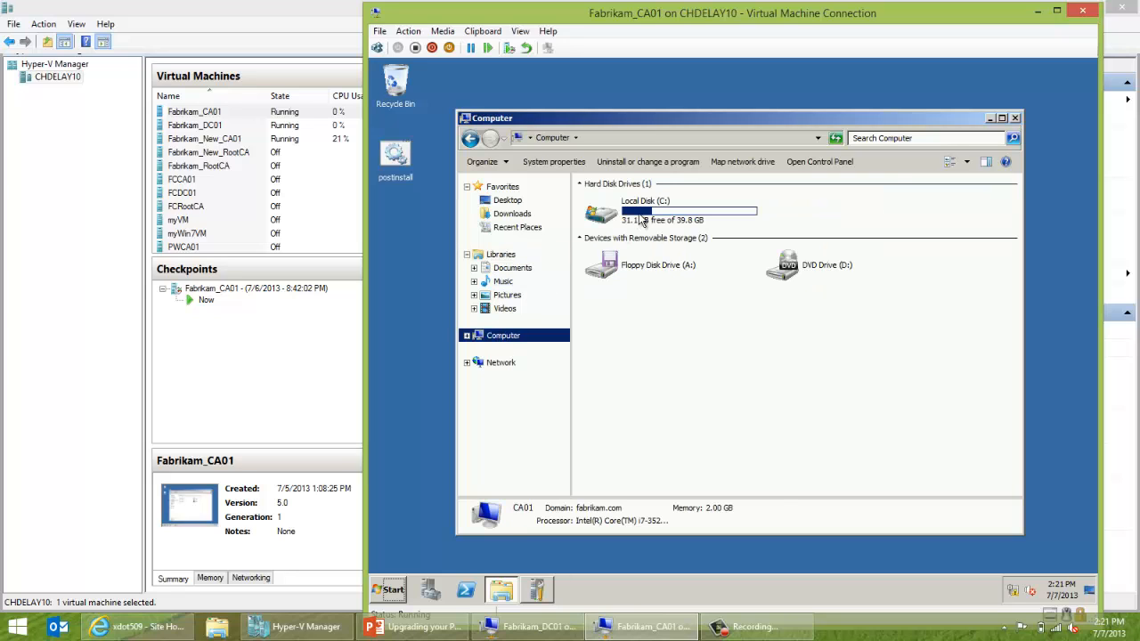
{"action": "double_click", "coordinate": [646, 207]}
{"action": "right_click", "coordinate": [626, 361]}
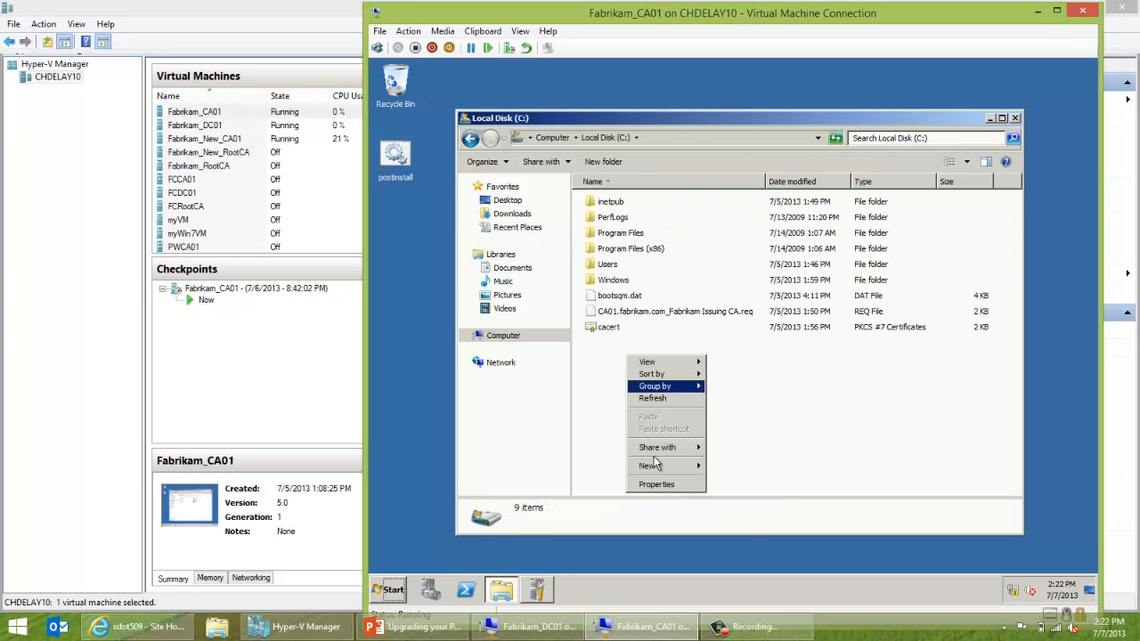
{"action": "mouse_move", "coordinate": [684, 466]}
{"action": "left_click", "coordinate": [720, 468]}
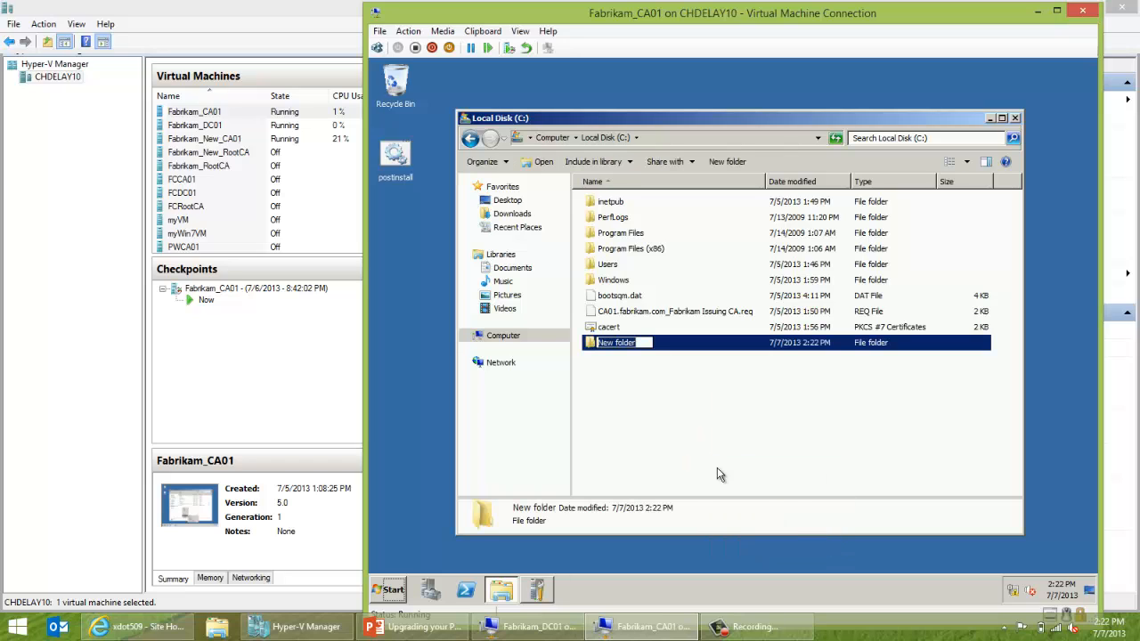
{"action": "type", "text": "Backup"}
{"action": "left_click", "coordinate": [648, 372]}
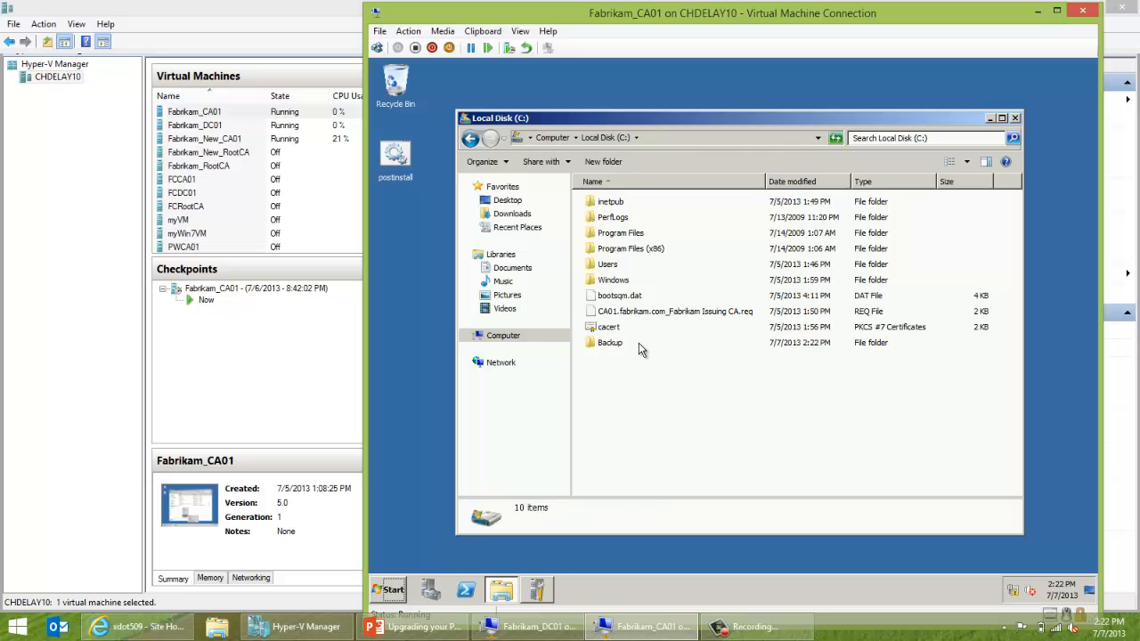
Inside the Backup folder, create a CABackup subfolder.
{"action": "double_click", "coordinate": [638, 343]}
{"action": "right_click", "coordinate": [618, 278]}
{"action": "mouse_move", "coordinate": [642, 418]}
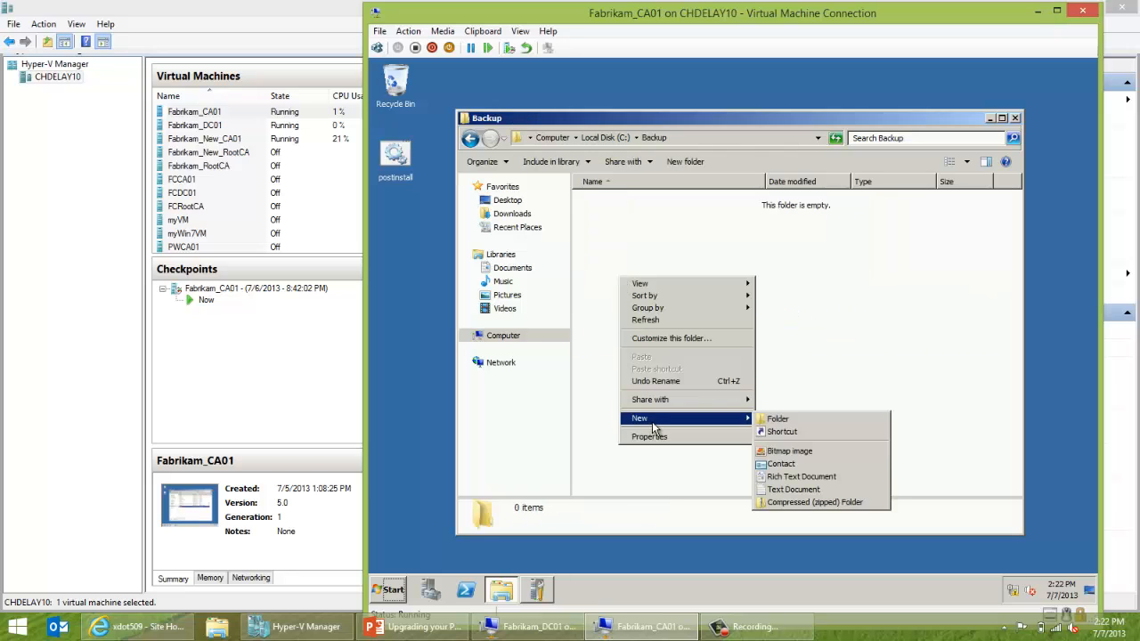
{"action": "left_click", "coordinate": [767, 422]}
{"action": "type", "text": "CABackup"}
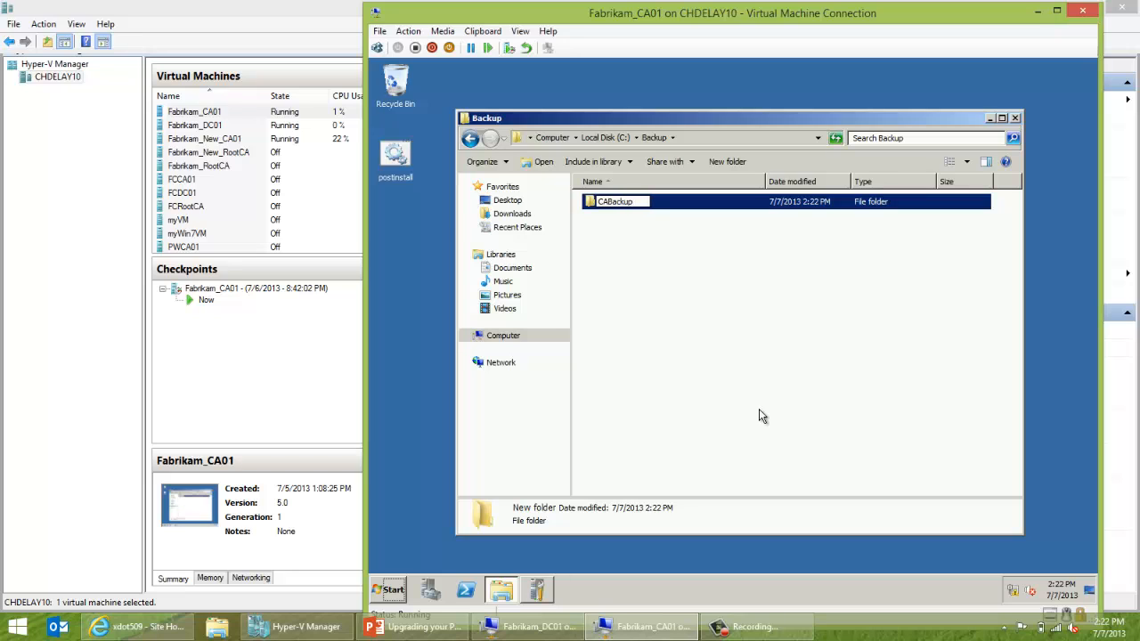
{"action": "key", "text": "Return"}
{"action": "left_click", "coordinate": [641, 285]}
Add a ConfigBackup subfolder inside Backup and close Explorer.
{"action": "right_click", "coordinate": [641, 283]}
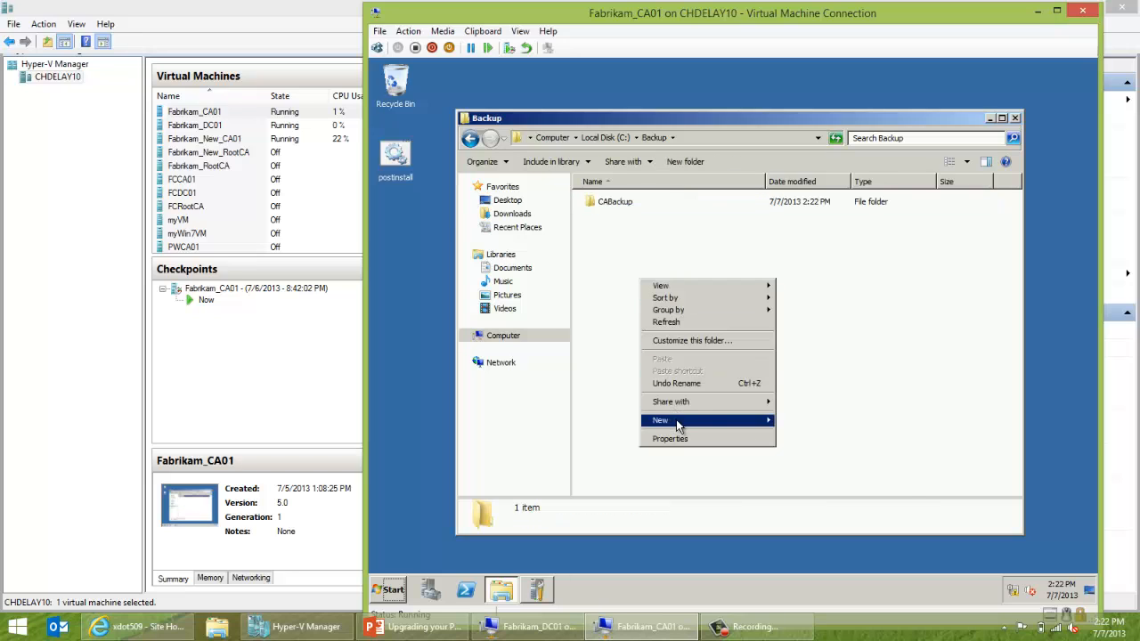
{"action": "mouse_move", "coordinate": [676, 419]}
{"action": "left_click", "coordinate": [787, 421]}
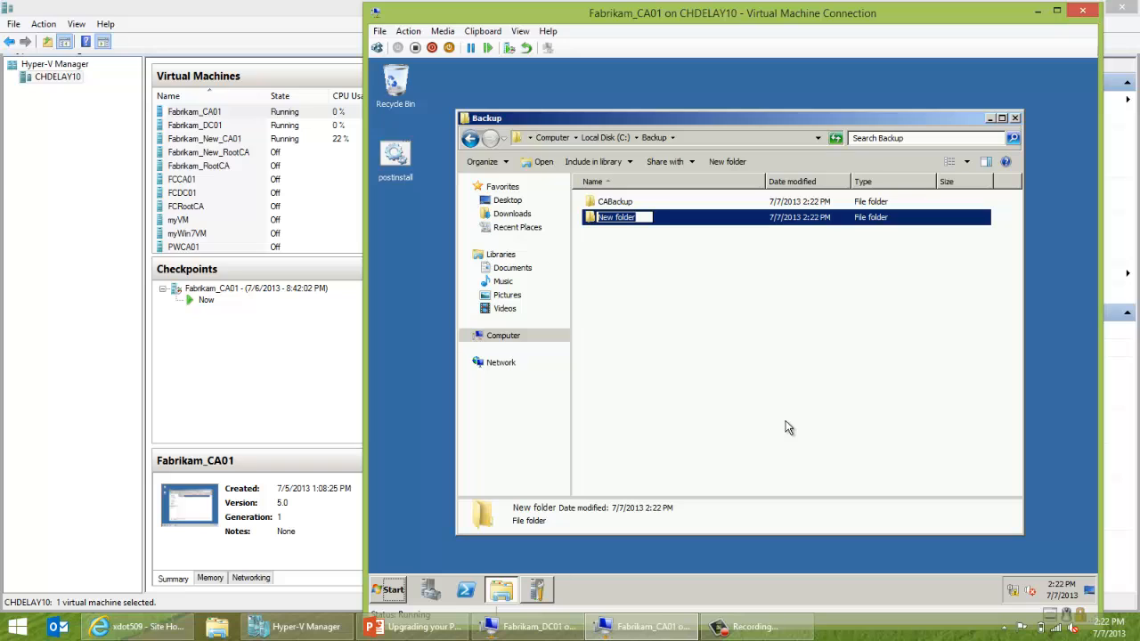
{"action": "type", "text": "ConfigBackup"}
{"action": "key", "text": "Return"}
{"action": "left_click", "coordinate": [787, 427]}
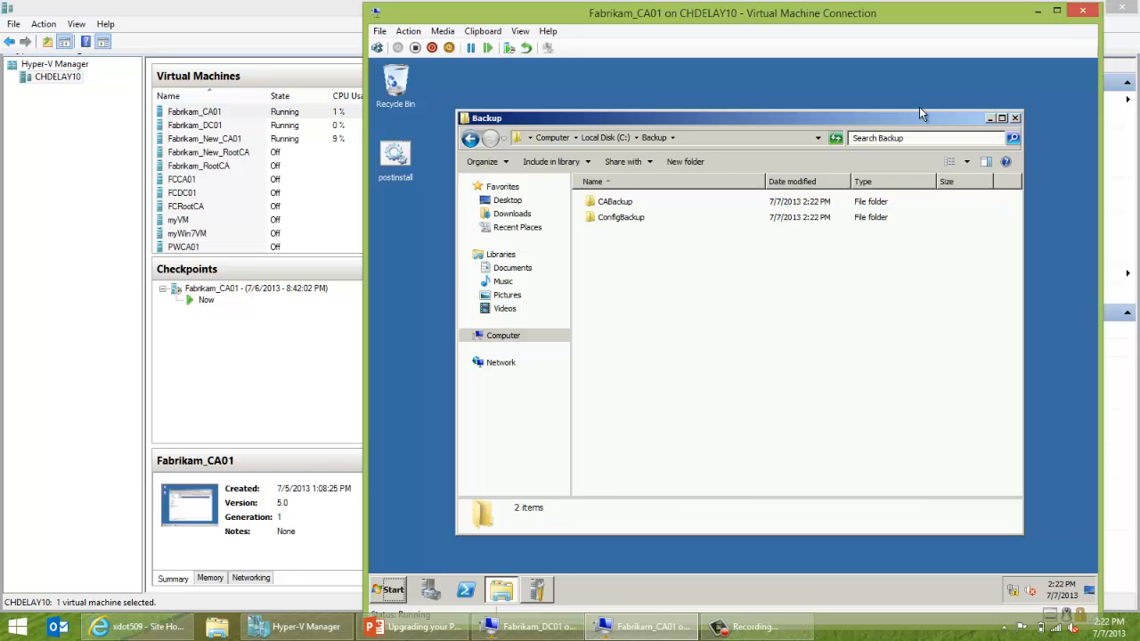
{"action": "left_click", "coordinate": [1015, 119]}
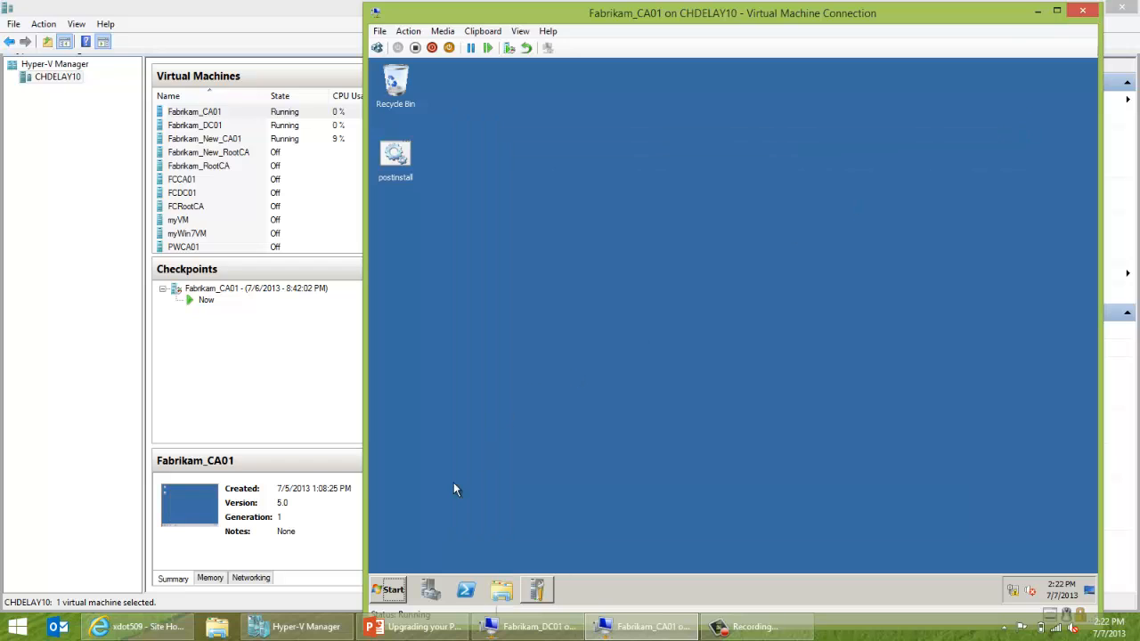
Launch certsrv.msc and view Fabrikam Issuing CA's Issued Certificates.
{"action": "key", "text": "super+r"}
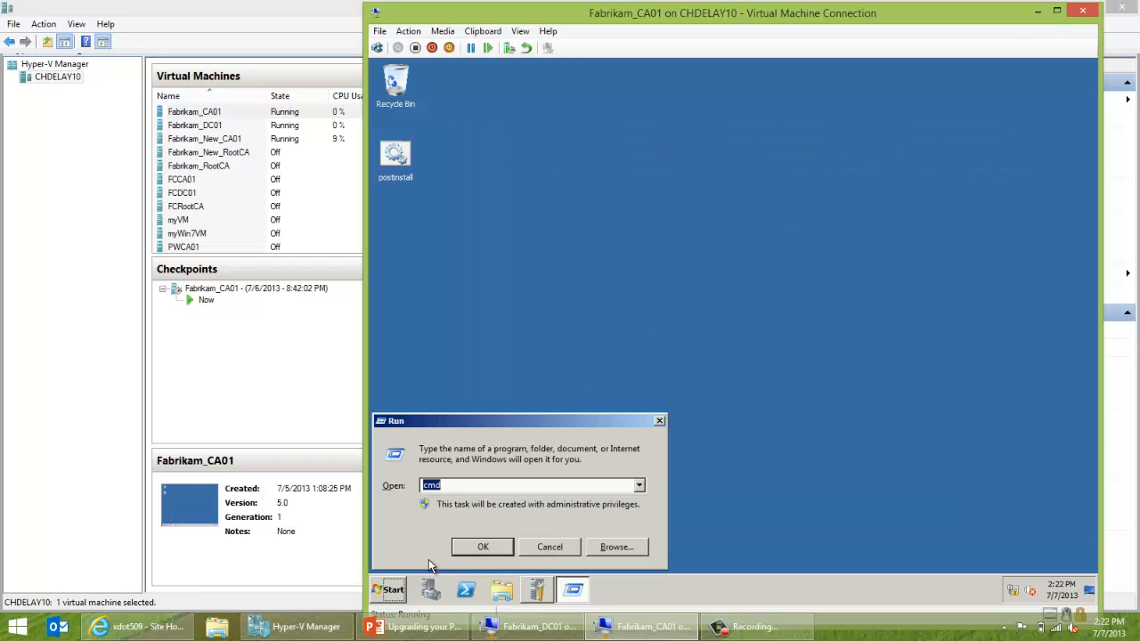
{"action": "type", "text": "certsrv.msc"}
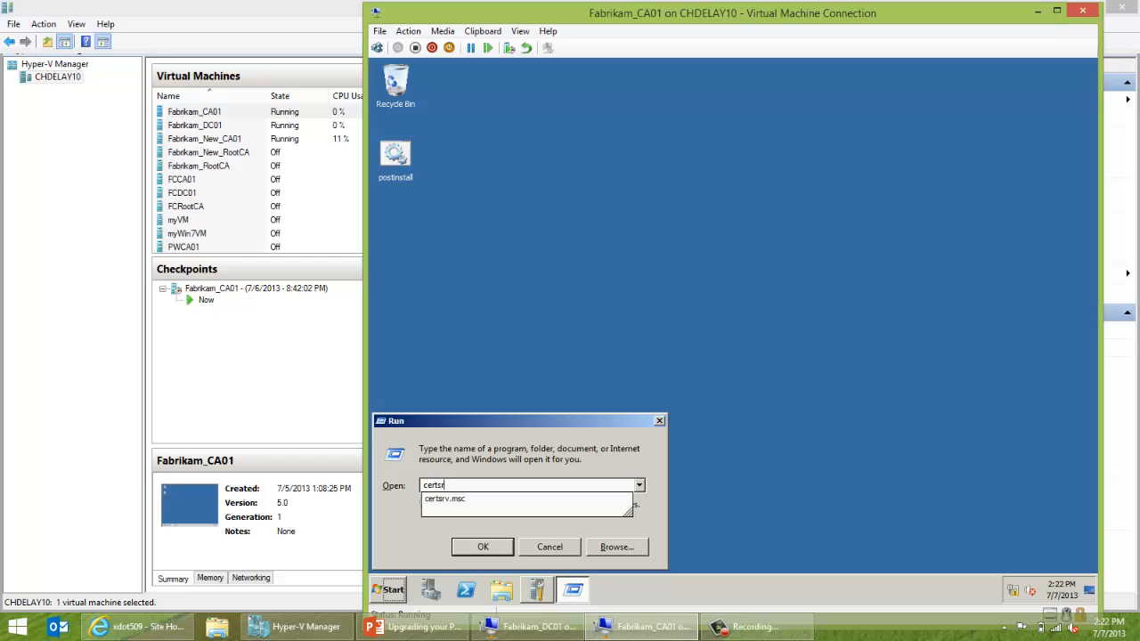
{"action": "key", "text": "Return"}
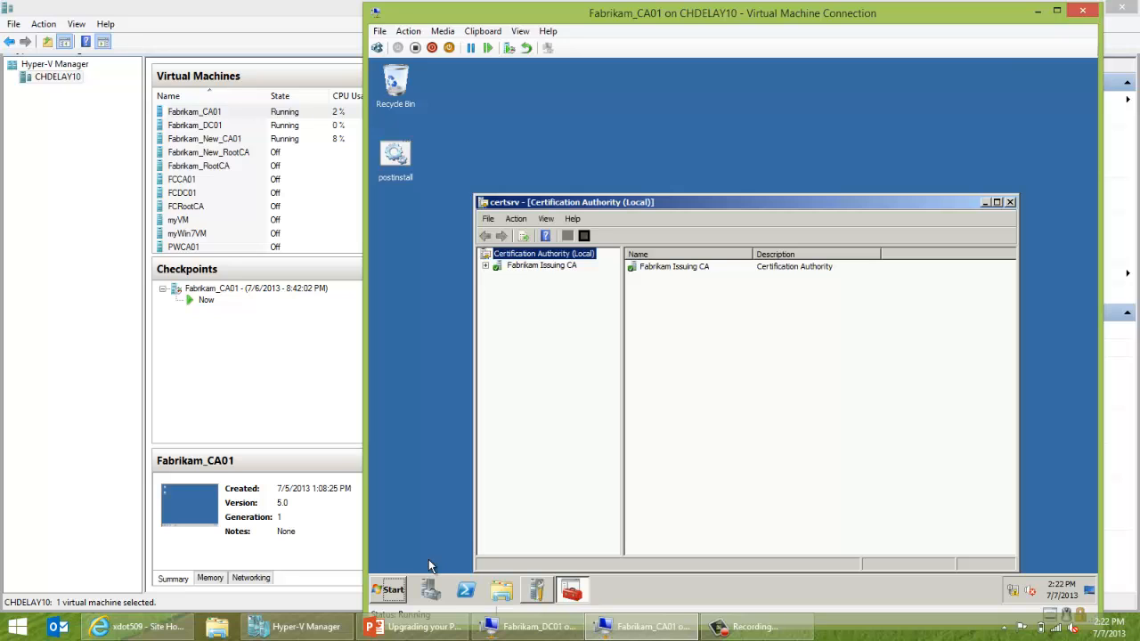
{"action": "double_click", "coordinate": [549, 265]}
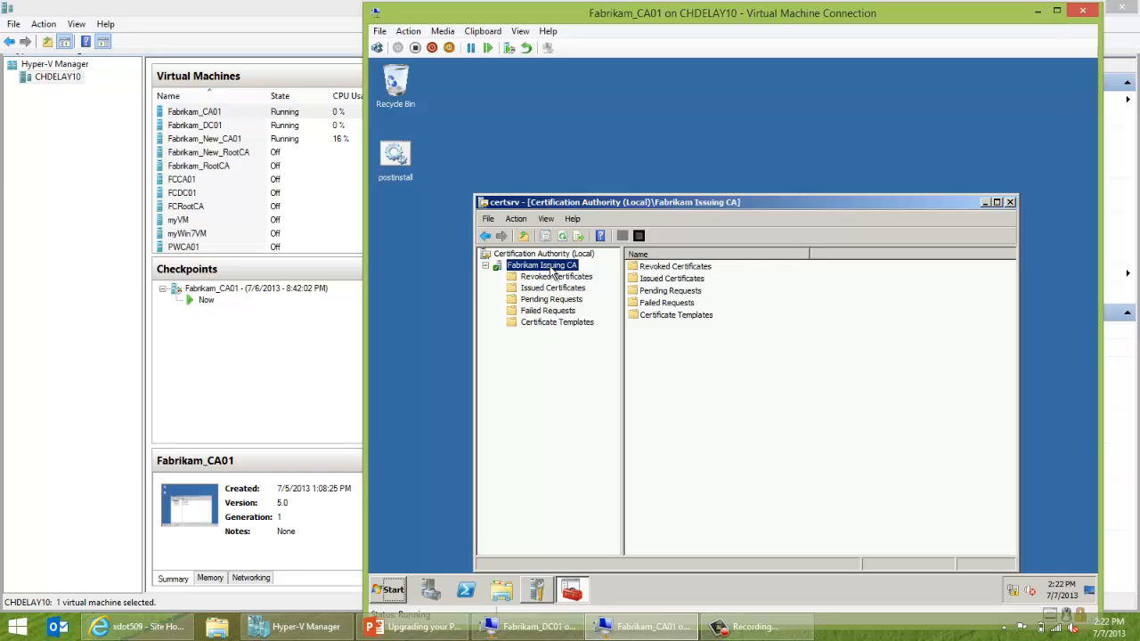
{"action": "left_click", "coordinate": [549, 290]}
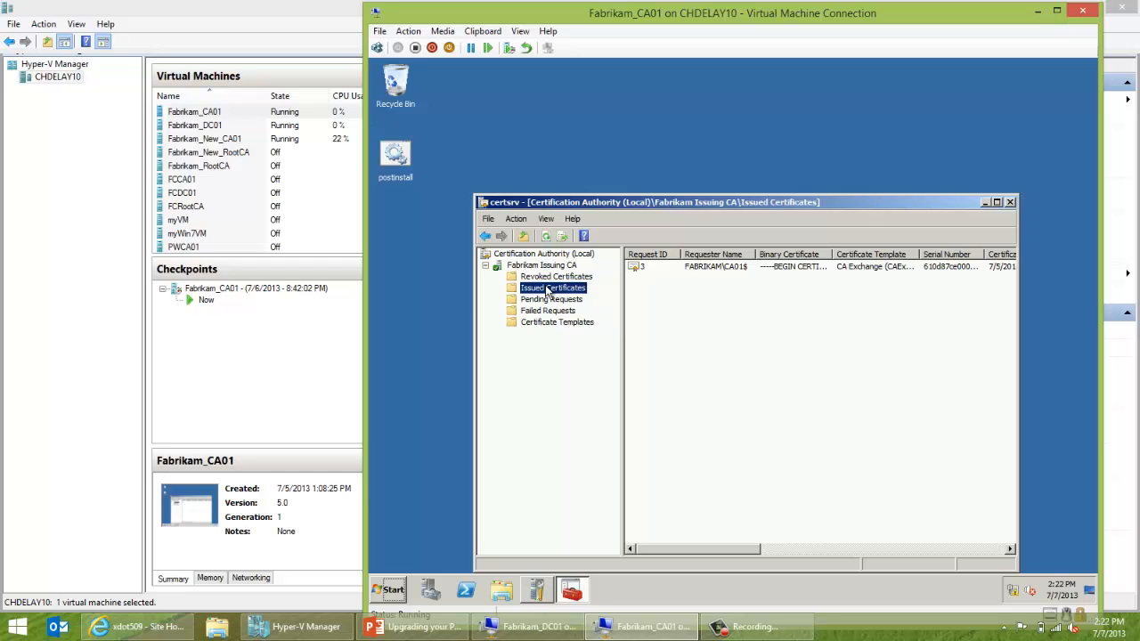
Start Back up CA from Fabrikam Issuing CA's All Tasks menu.
{"action": "left_click", "coordinate": [529, 267]}
{"action": "right_click", "coordinate": [527, 268]}
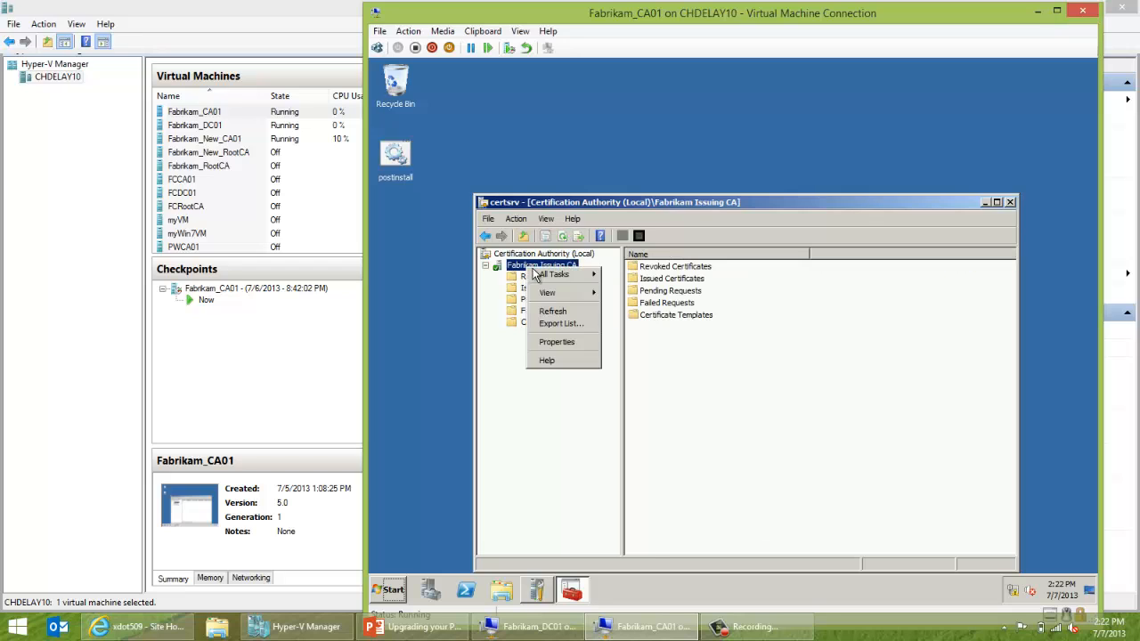
{"action": "mouse_move", "coordinate": [546, 276]}
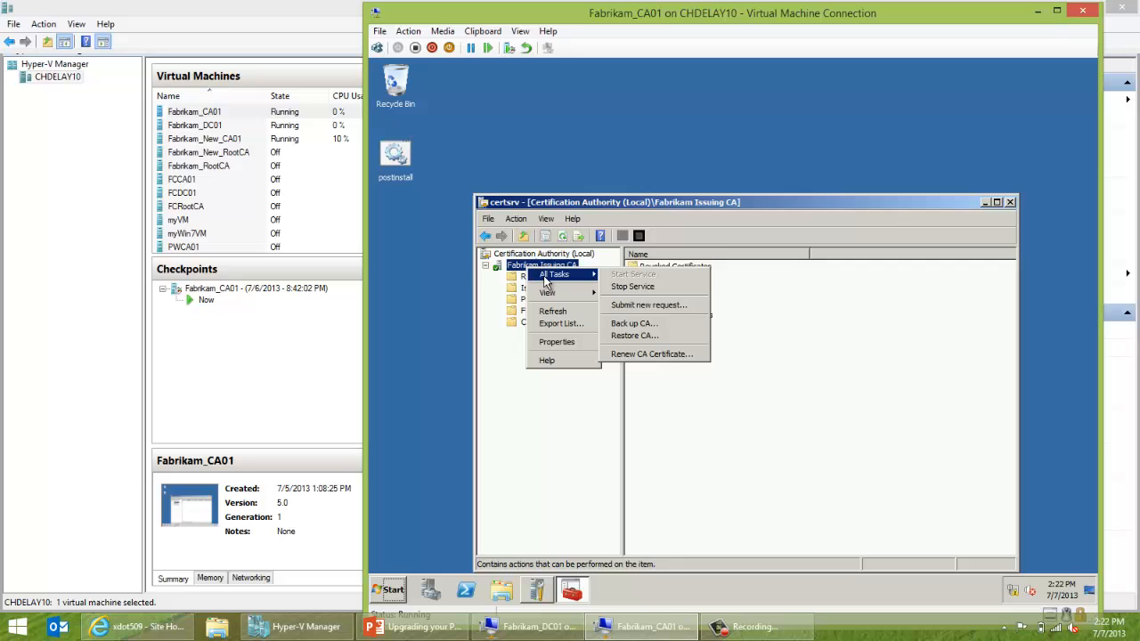
{"action": "left_click", "coordinate": [614, 324]}
{"action": "left_click", "coordinate": [682, 460]}
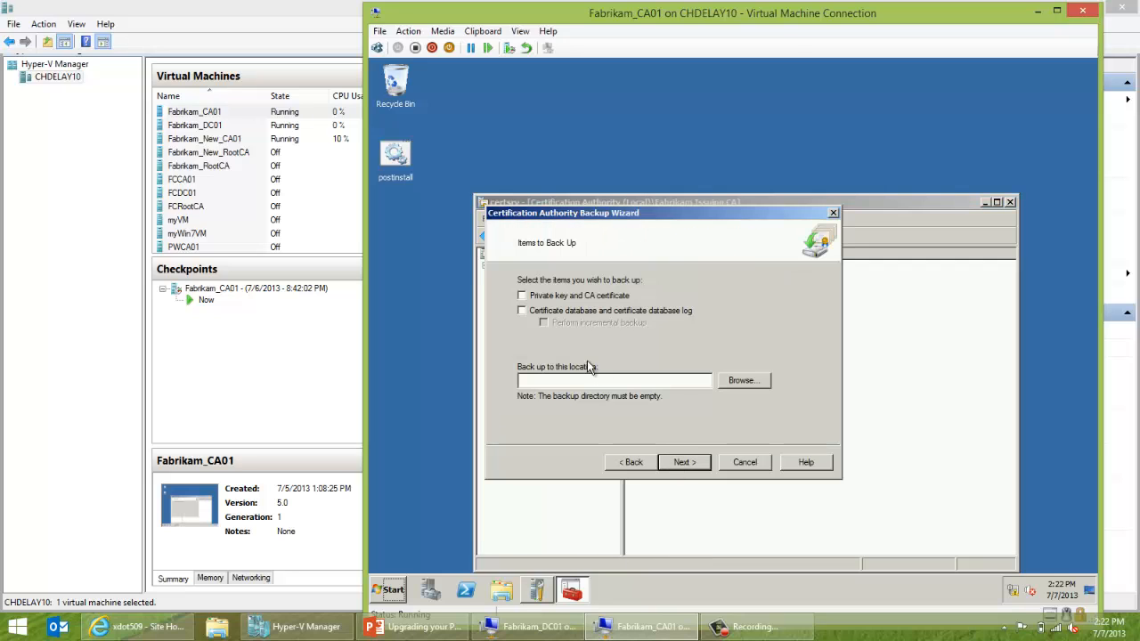
{"action": "left_click", "coordinate": [557, 299]}
{"action": "left_click", "coordinate": [736, 381]}
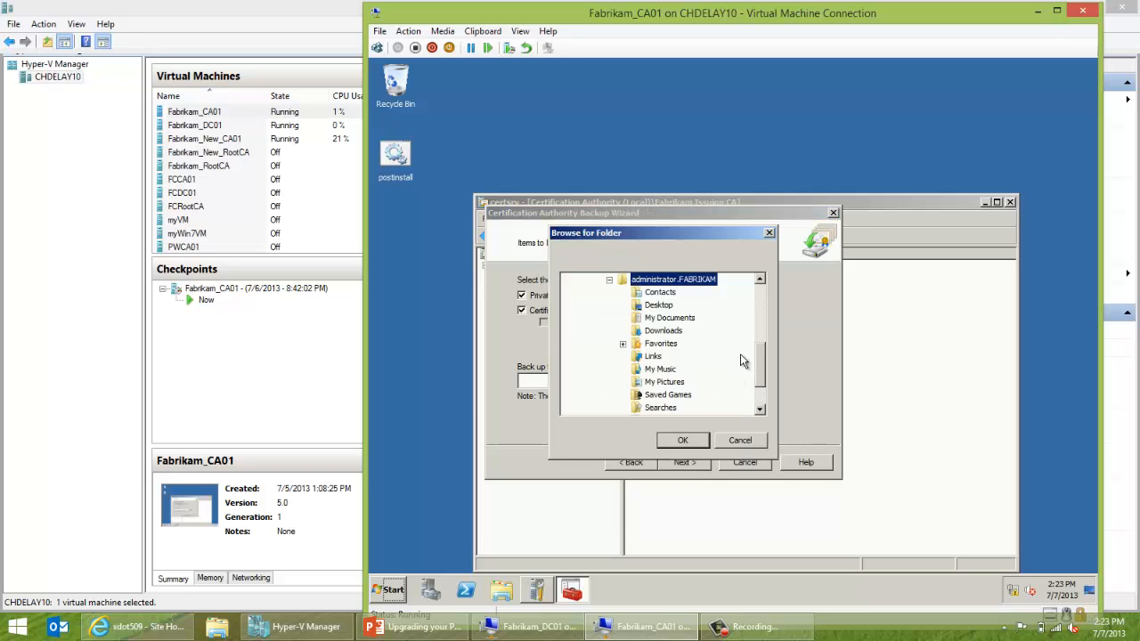
{"action": "left_click_drag", "start_coordinate": [759, 365], "coordinate": [758, 310]}
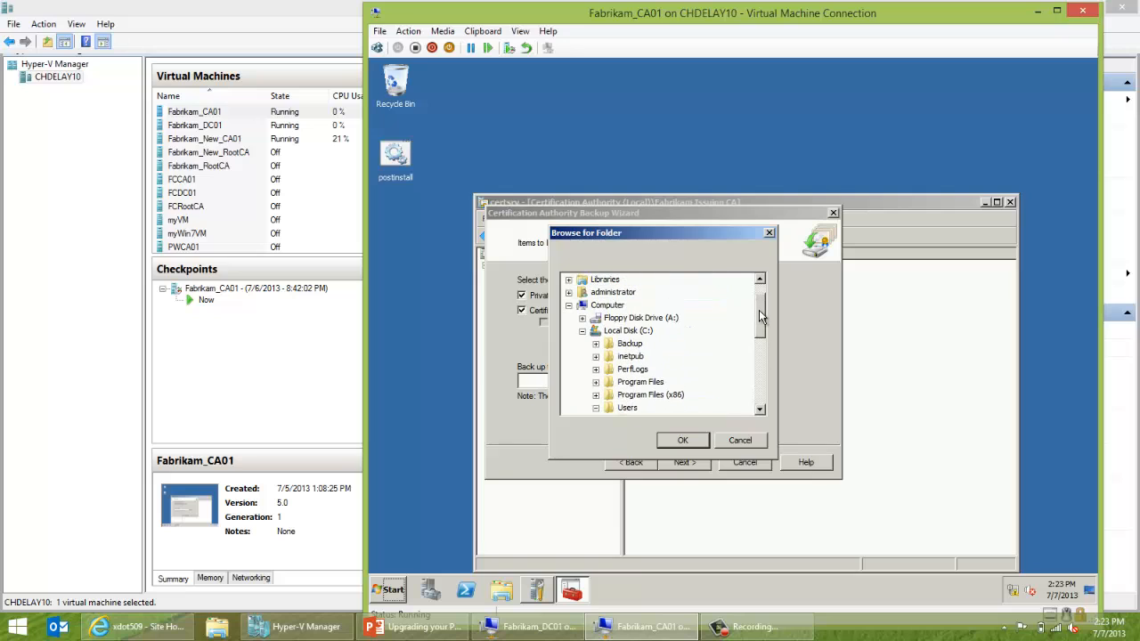
{"action": "left_click", "coordinate": [629, 343]}
{"action": "double_click", "coordinate": [629, 345]}
{"action": "left_click", "coordinate": [645, 356]}
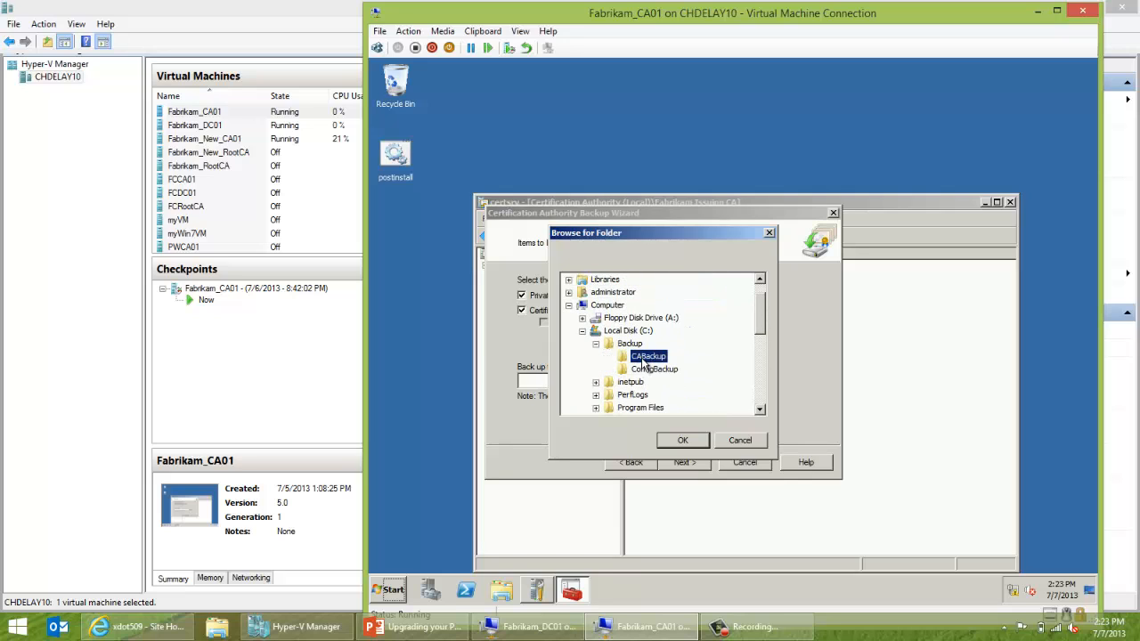
{"action": "left_click", "coordinate": [676, 439]}
{"action": "left_click", "coordinate": [686, 465]}
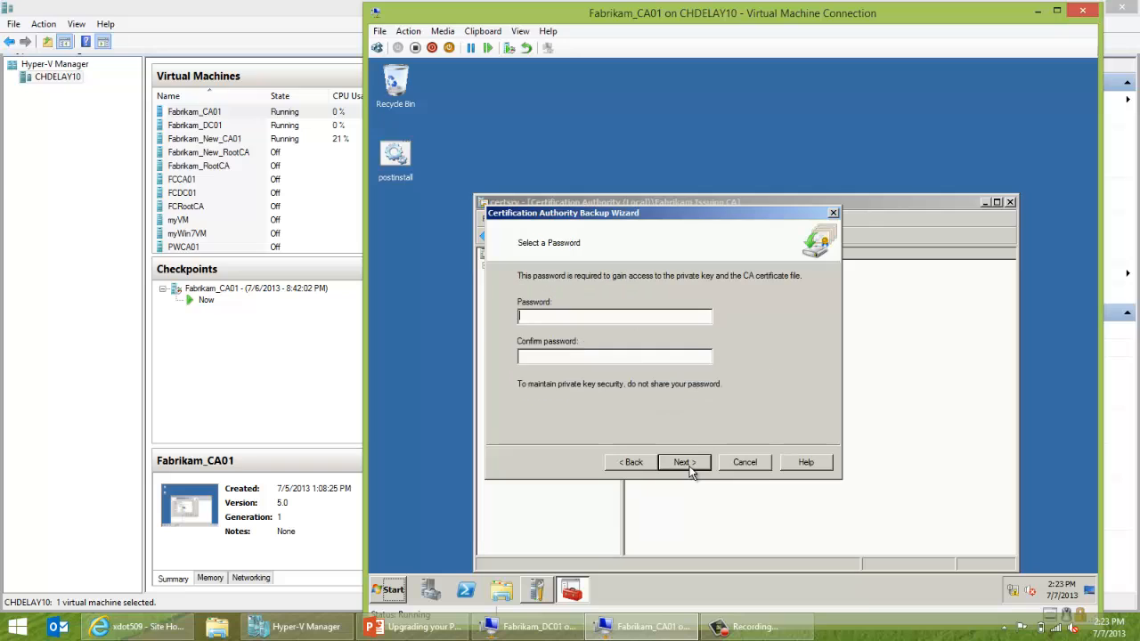
{"action": "type", "text": "PPw0rd"}
{"action": "left_click", "coordinate": [684, 462]}
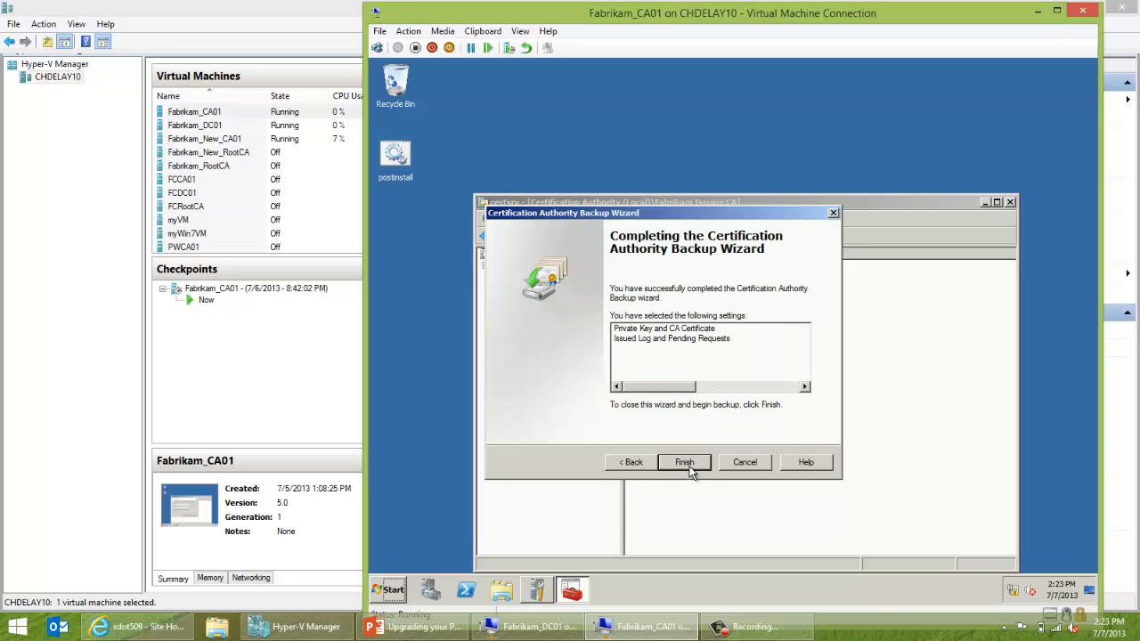
{"action": "left_click", "coordinate": [689, 469]}
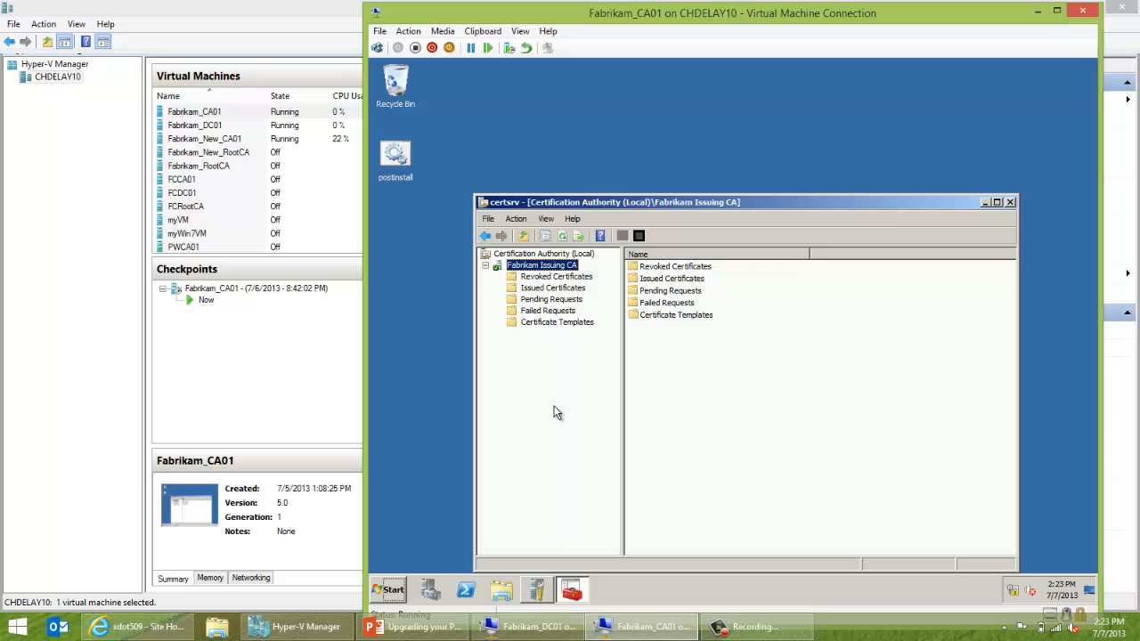
Run regedit and expand HKLM\SYSTEM\CurrentControlSet\services\CertSvc\Configuration.
{"action": "key", "text": "super+r"}
{"action": "type", "text": "regedit"}
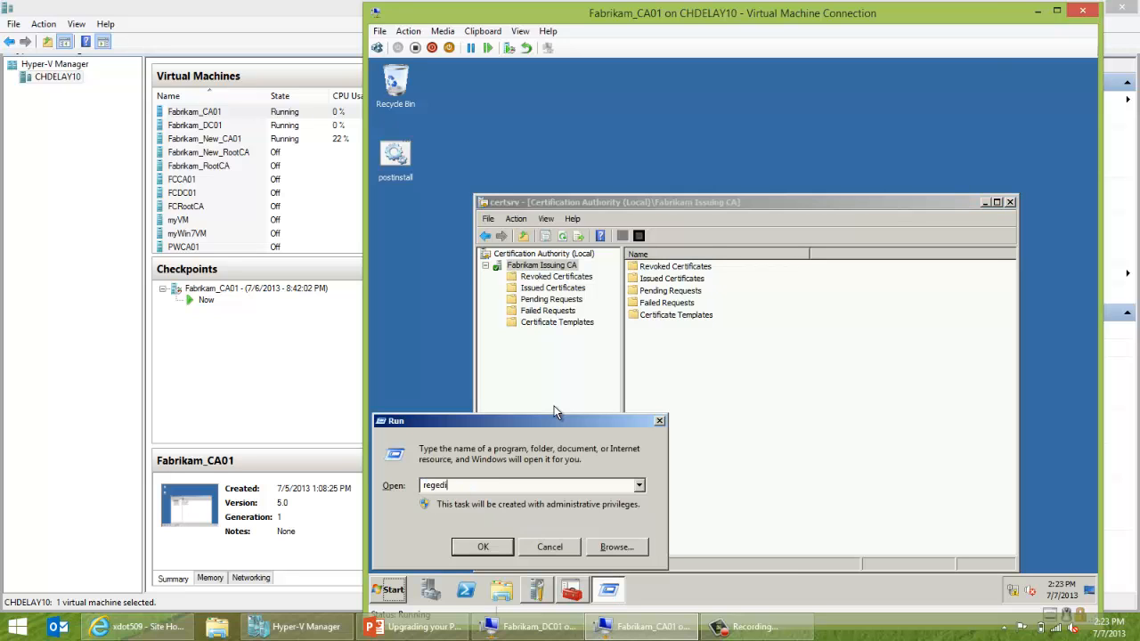
{"action": "key", "text": "Return"}
{"action": "left_click", "coordinate": [473, 206]}
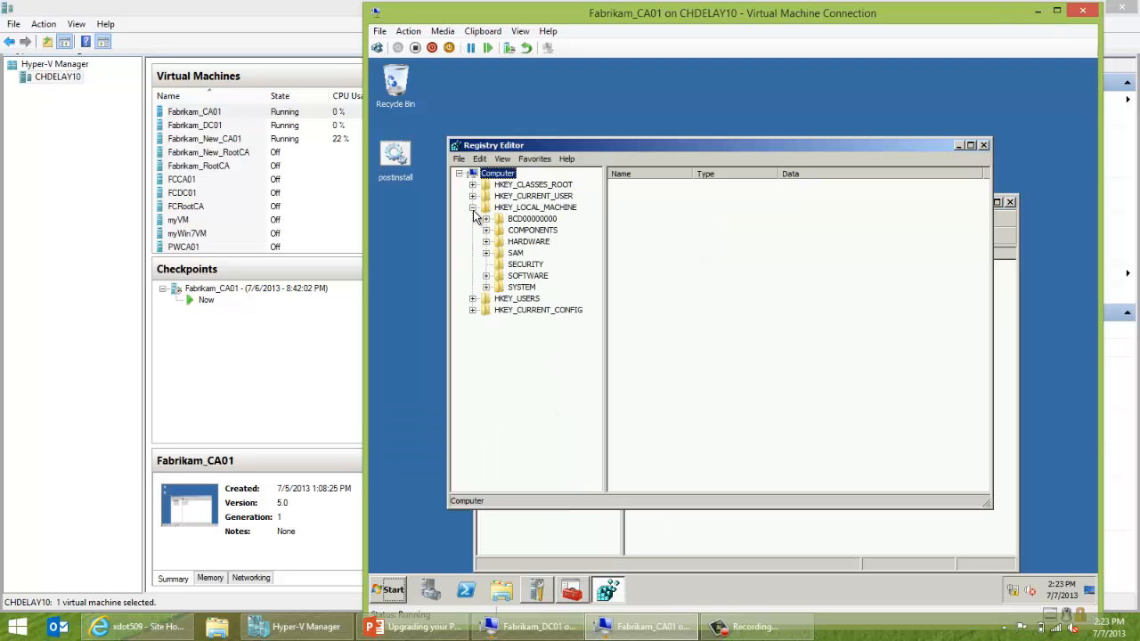
{"action": "left_click", "coordinate": [485, 287]}
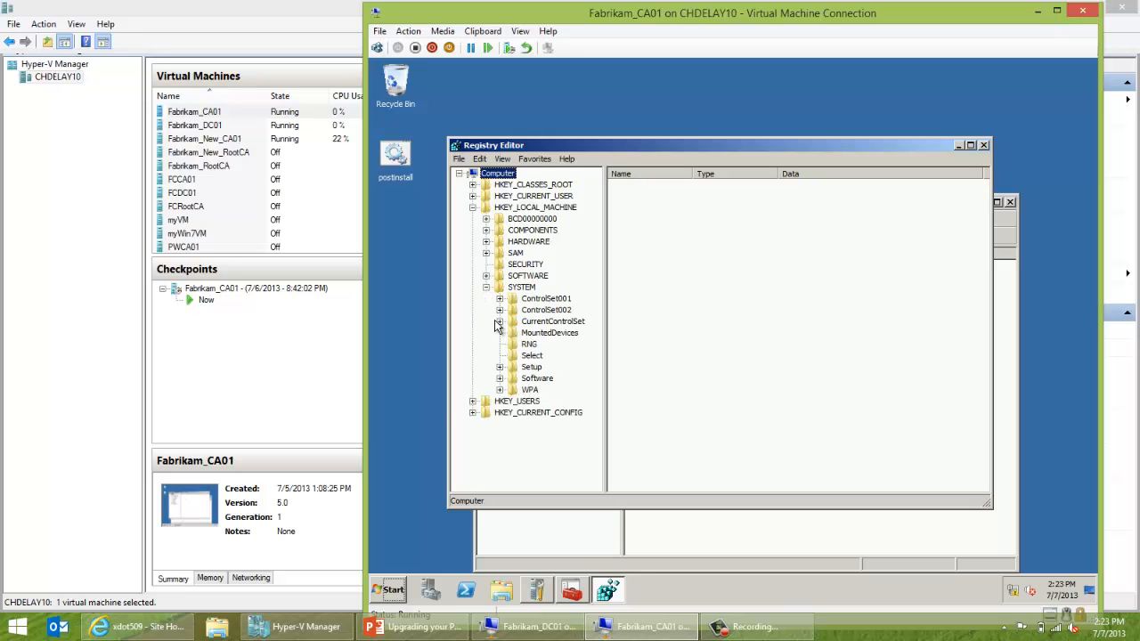
{"action": "left_click", "coordinate": [500, 321]}
{"action": "left_click", "coordinate": [513, 378]}
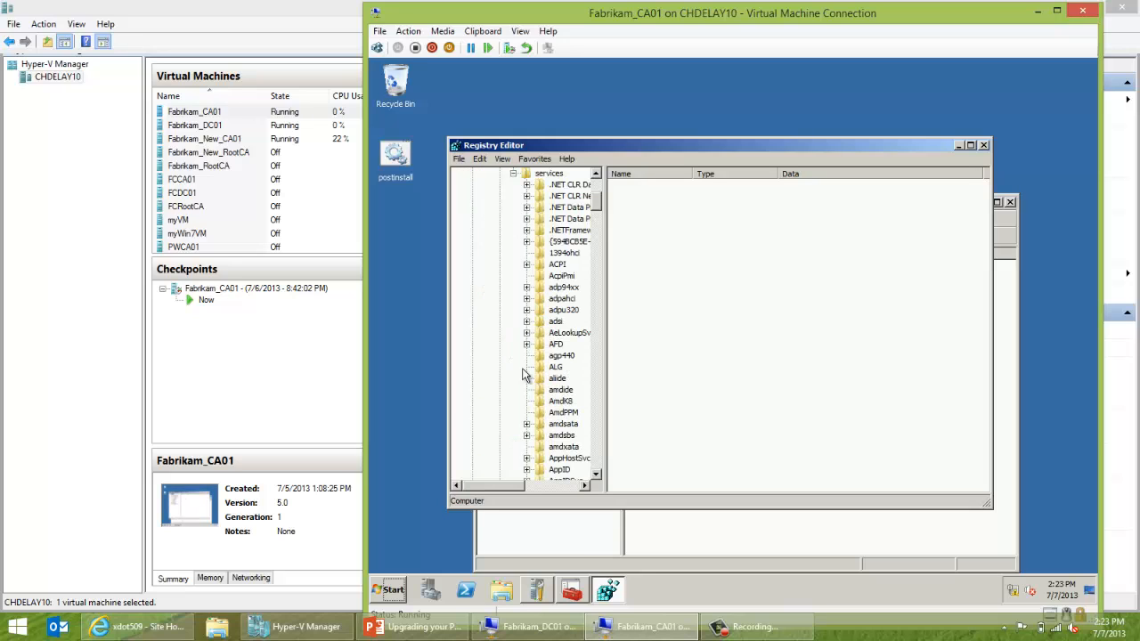
{"action": "left_click", "coordinate": [562, 356]}
{"action": "type", "text": "cdfs"}
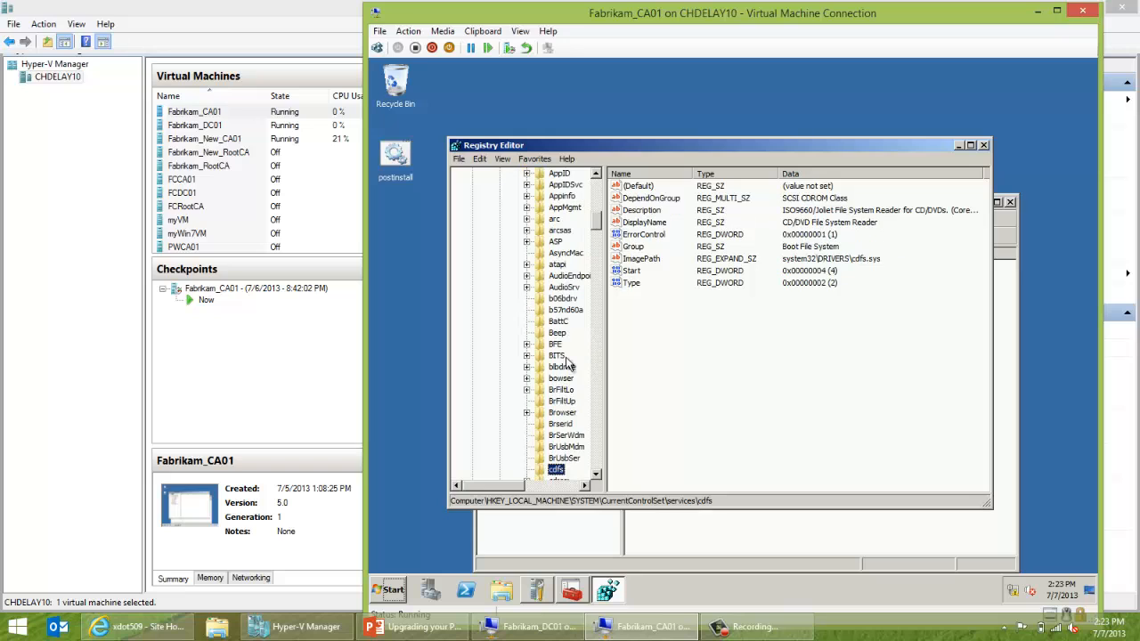
{"action": "scroll", "coordinate": [596, 474], "scroll_direction": "down", "scroll_amount": 2}
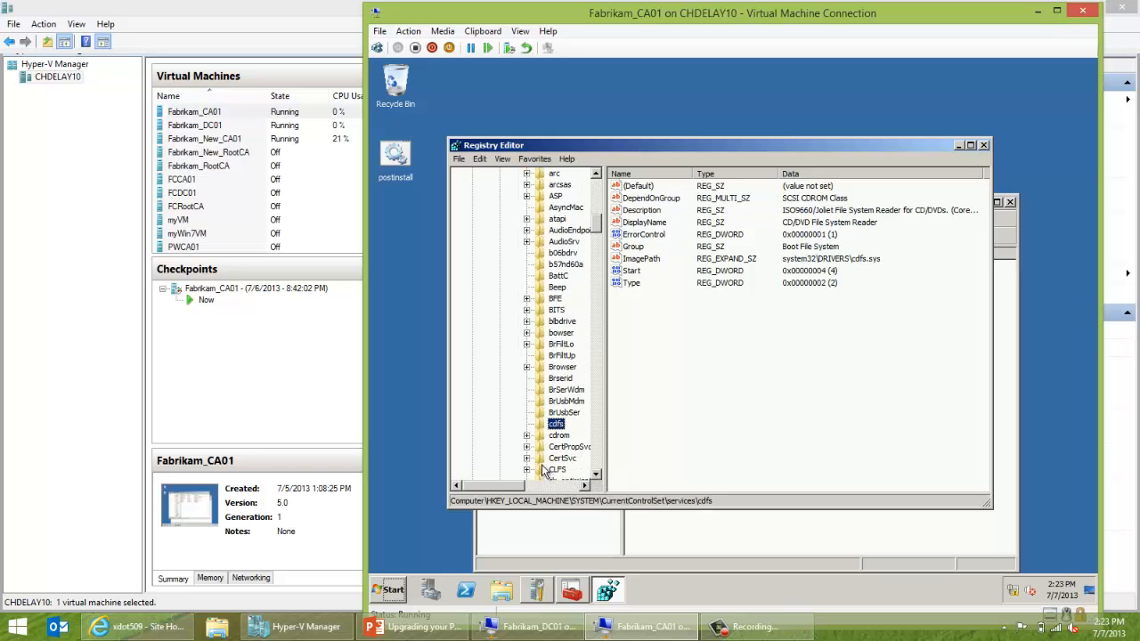
{"action": "left_click", "coordinate": [526, 458]}
{"action": "scroll", "coordinate": [539, 374], "scroll_direction": "down", "scroll_amount": 2}
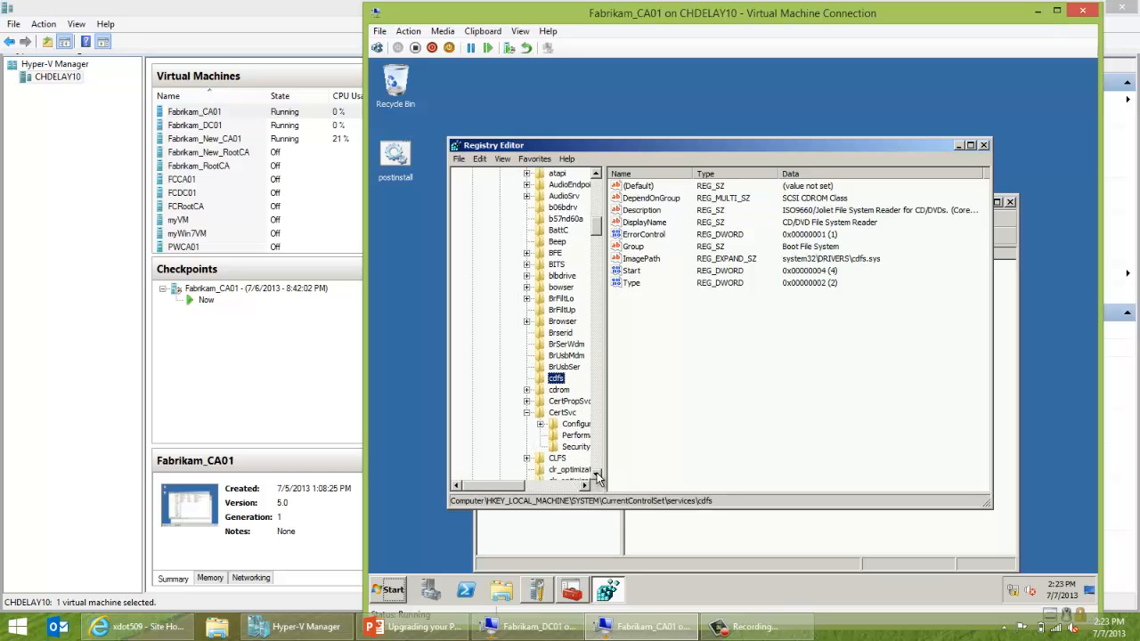
{"action": "left_click", "coordinate": [539, 413]}
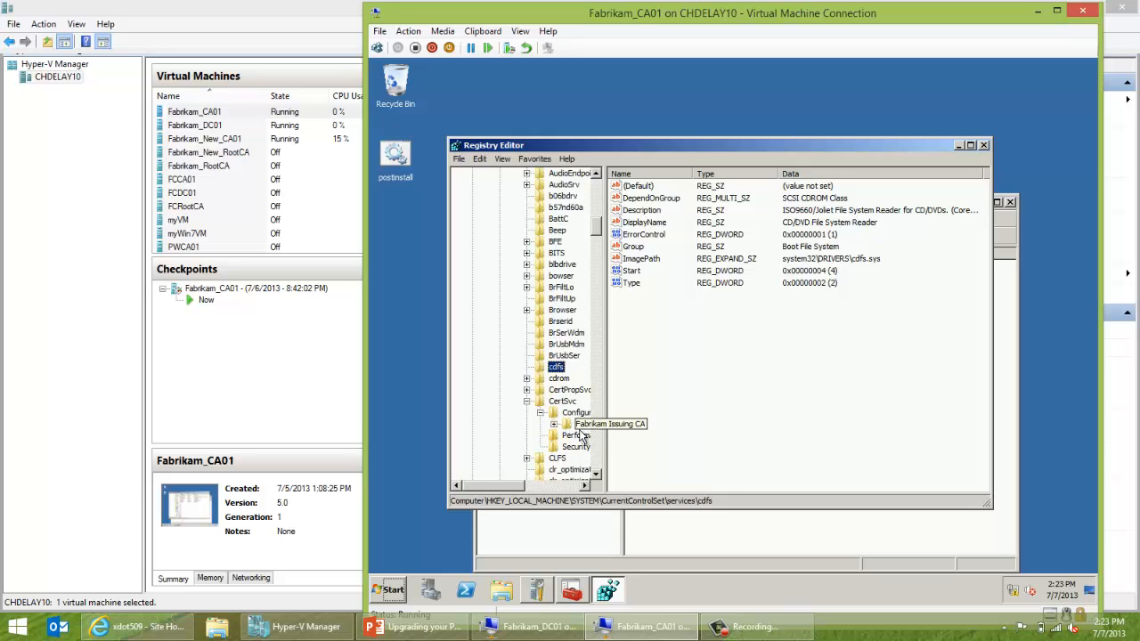
Maximize Registry Editor, widen the key tree, and export the Fabrikam Issuing CA key.
{"action": "double_click", "coordinate": [664, 149]}
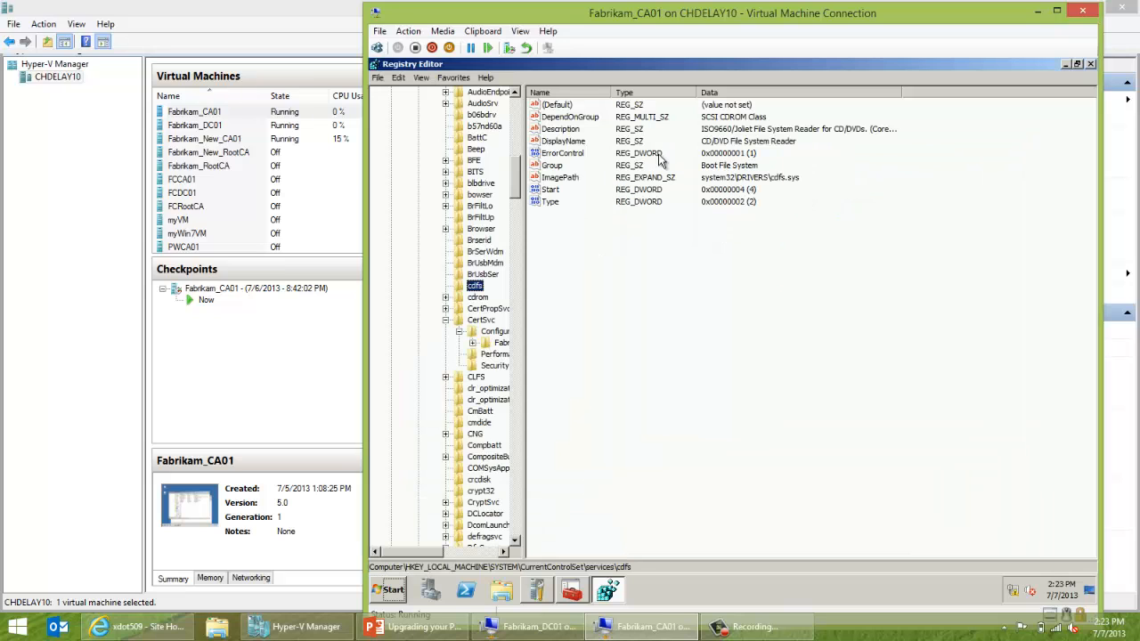
{"action": "left_click_drag", "start_coordinate": [524, 259], "coordinate": [607, 277]}
{"action": "left_click", "coordinate": [518, 343]}
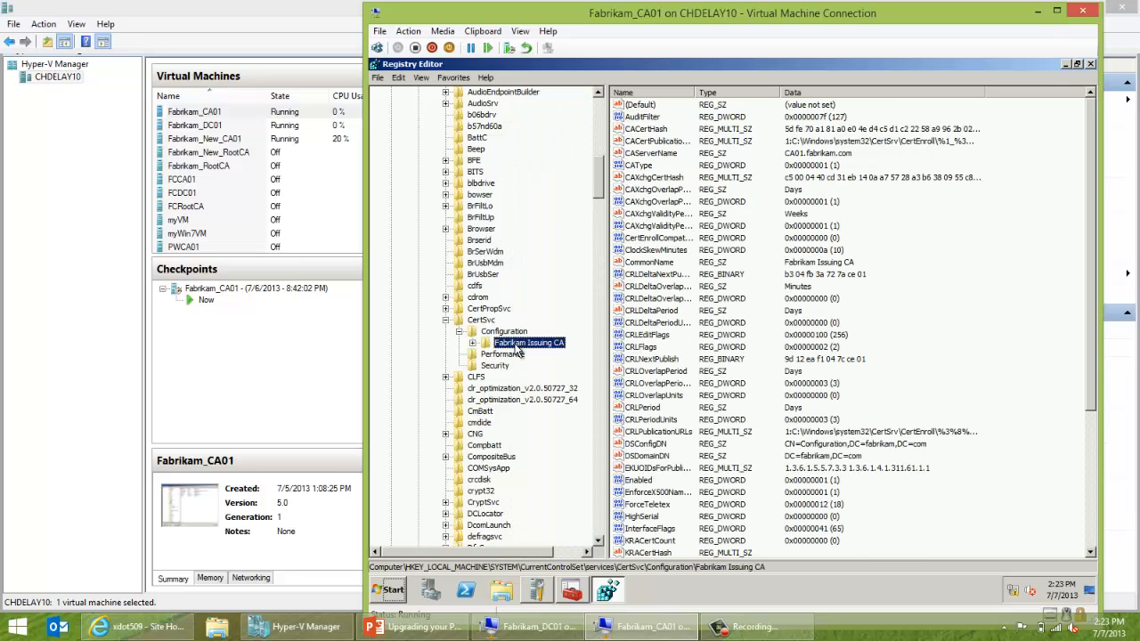
{"action": "right_click", "coordinate": [518, 351]}
{"action": "left_click", "coordinate": [561, 412]}
Save the export as issuingconfigbackup in C:\Backup\ConfigBackup, then close Registry Editor.
{"action": "left_click", "coordinate": [538, 120]}
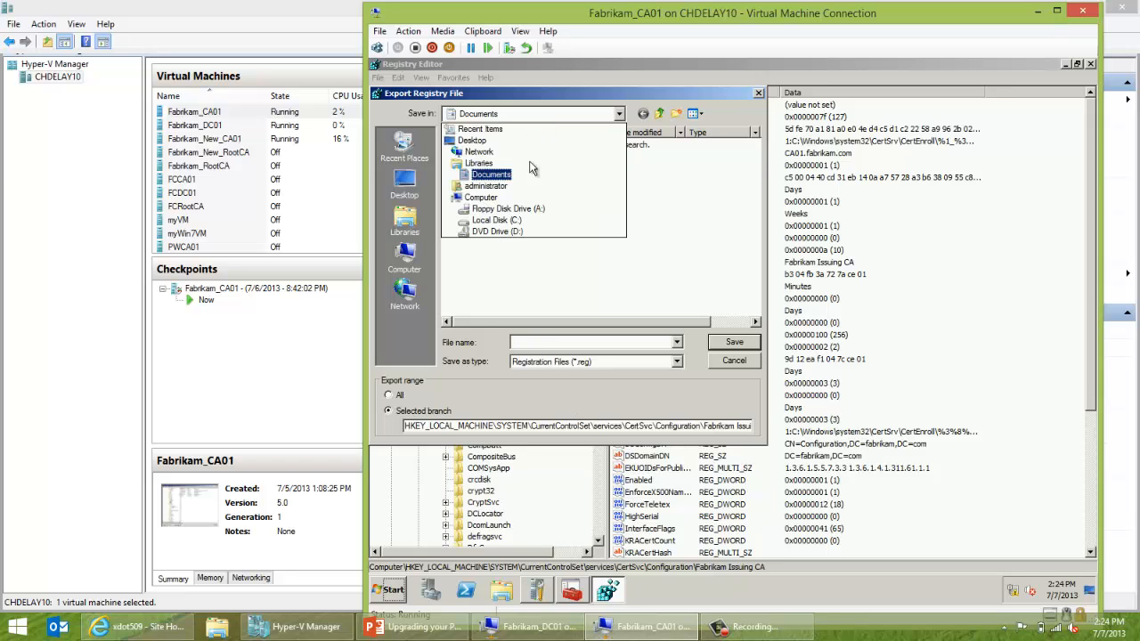
{"action": "left_click", "coordinate": [529, 224]}
{"action": "double_click", "coordinate": [472, 145]}
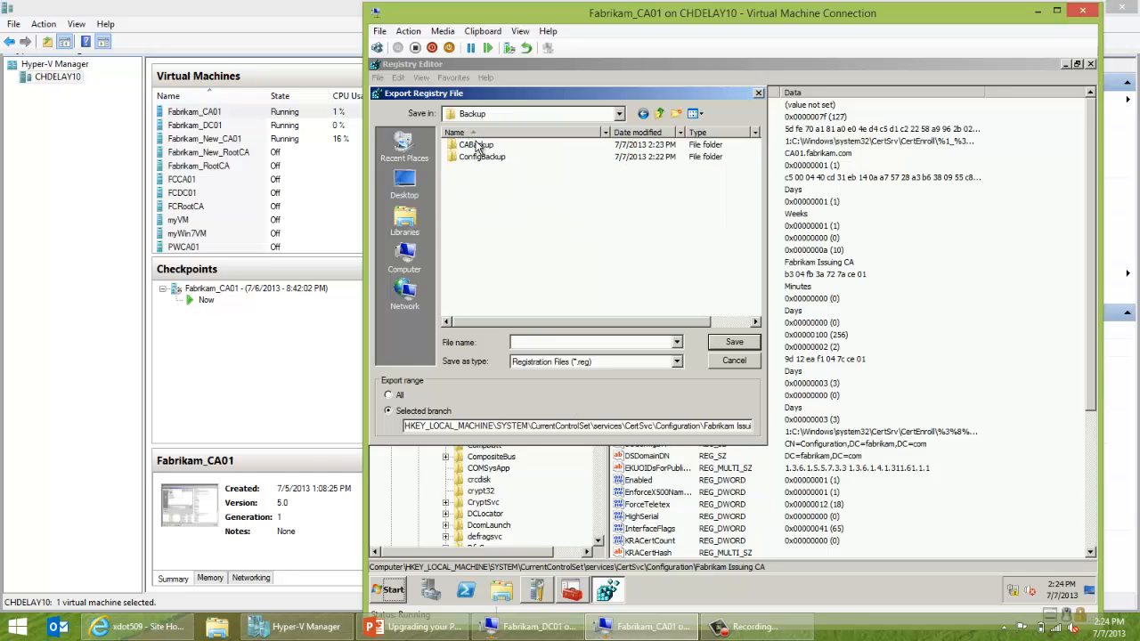
{"action": "double_click", "coordinate": [480, 158]}
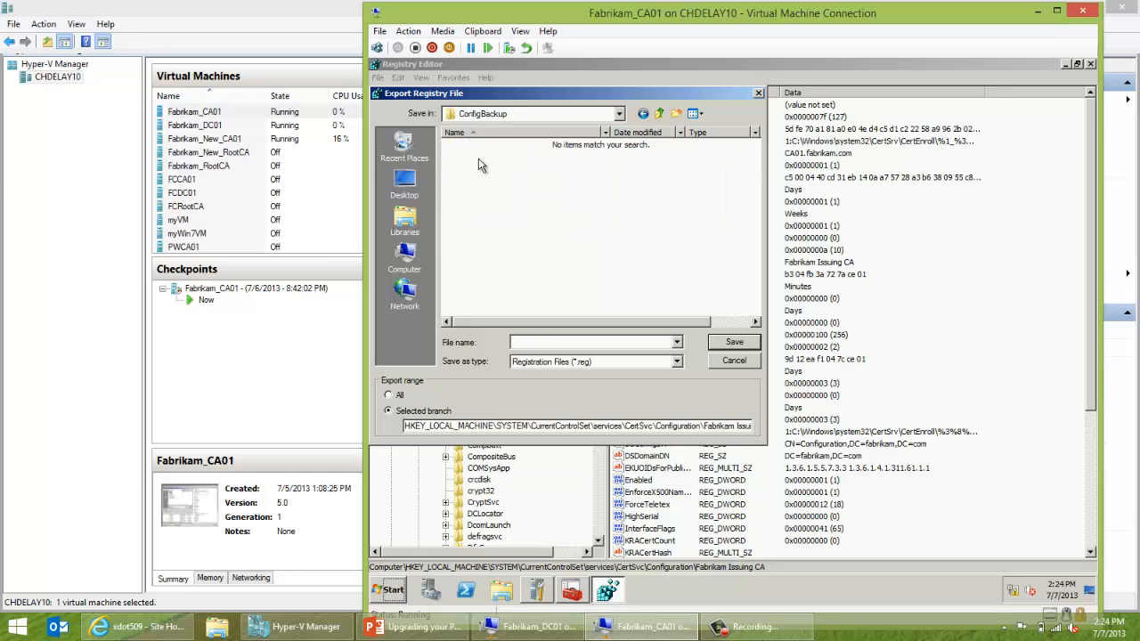
{"action": "left_click", "coordinate": [554, 348]}
{"action": "type", "text": "issuingconfigbackup"}
{"action": "left_click", "coordinate": [731, 346]}
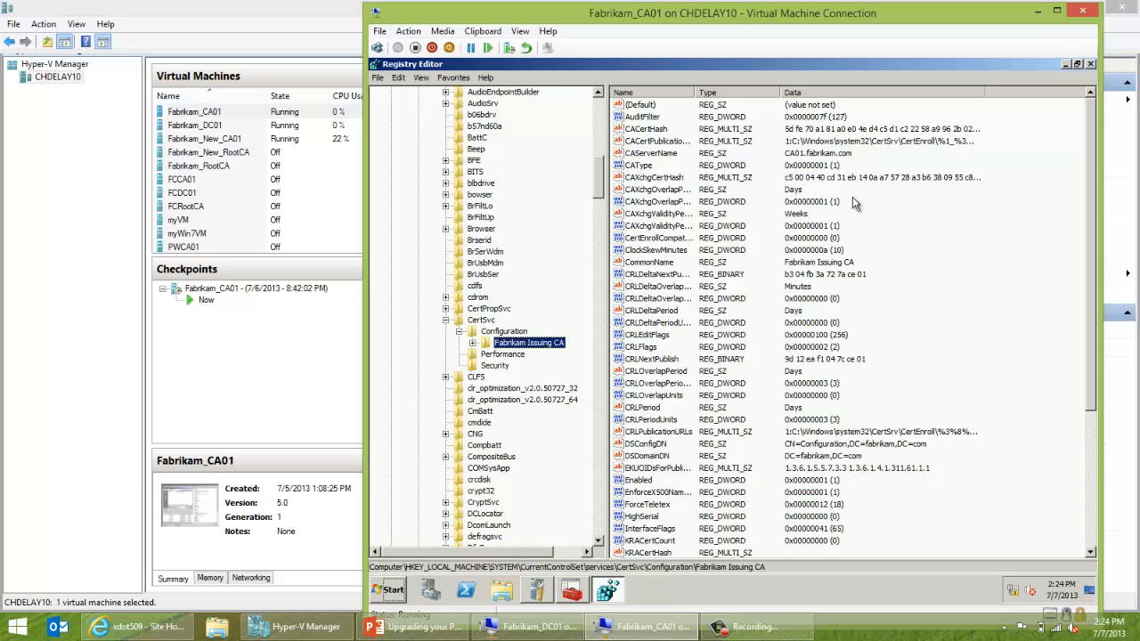
{"action": "left_click", "coordinate": [1092, 65]}
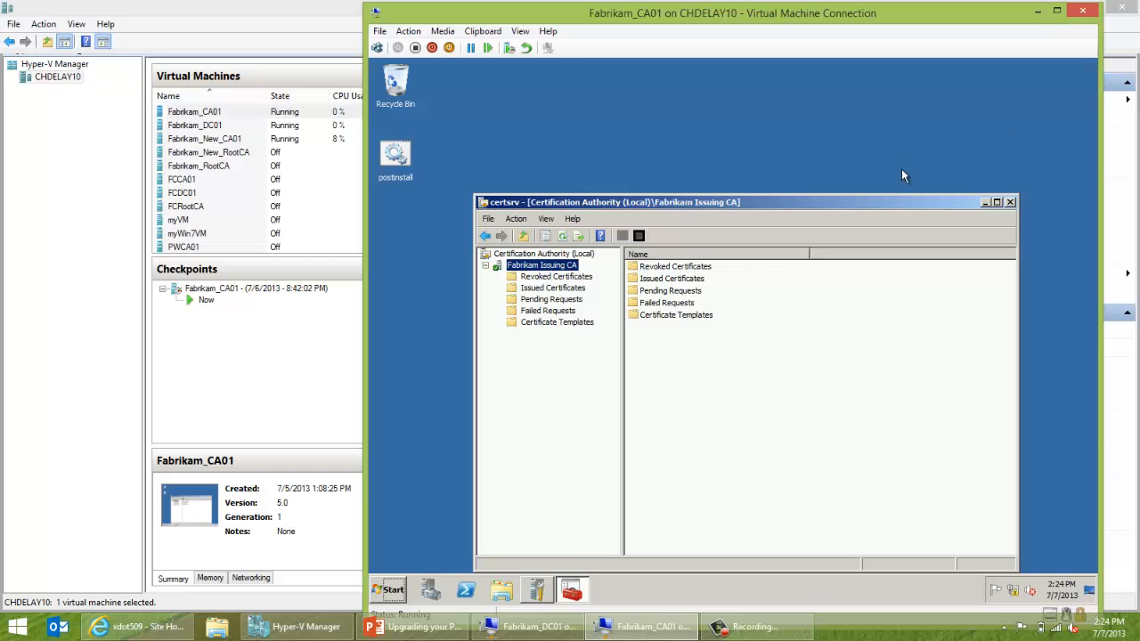
Choose Export List on the CA's Certificate Templates node.
{"action": "left_click", "coordinate": [580, 325]}
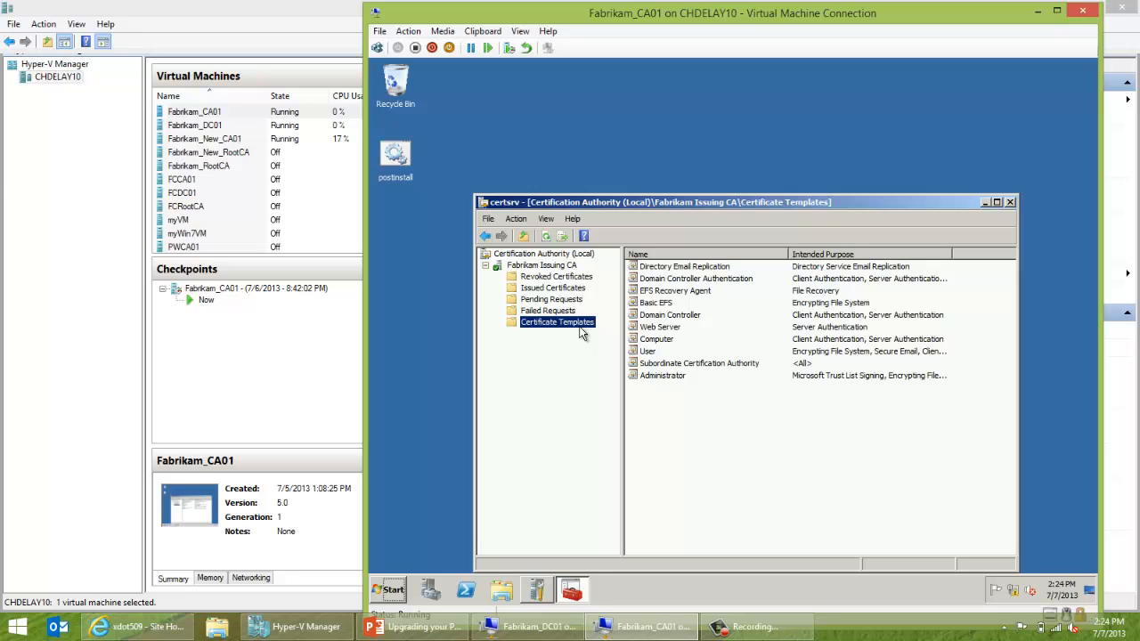
{"action": "right_click", "coordinate": [581, 324]}
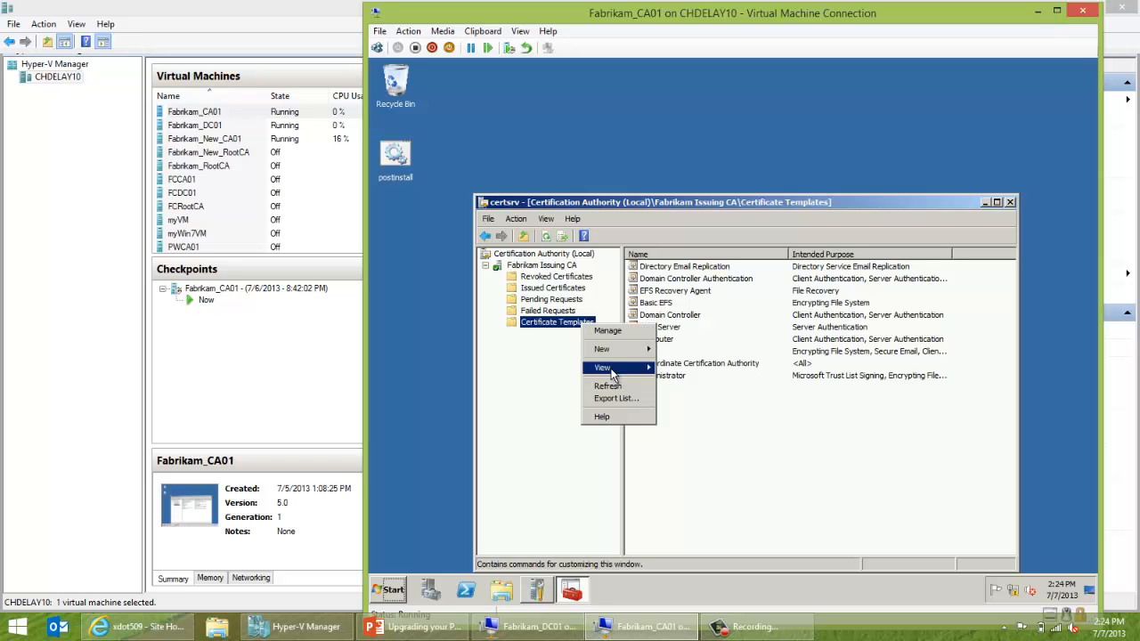
{"action": "left_click", "coordinate": [611, 398]}
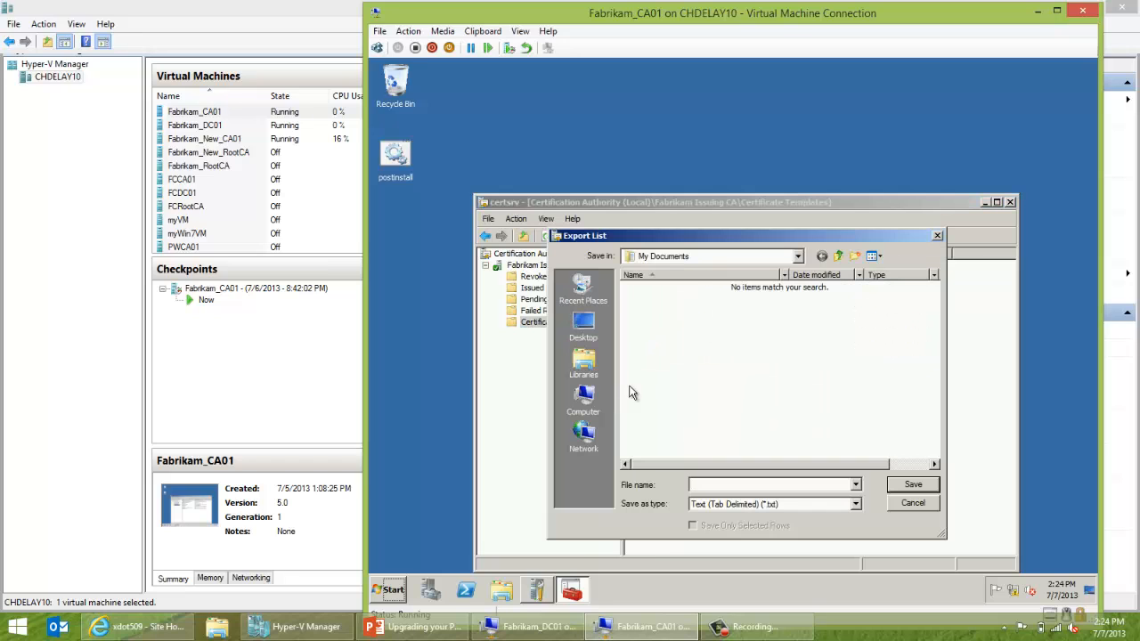
Save the list as certificatetemplates in C:\Backup\ConfigBackup.
{"action": "left_click", "coordinate": [692, 256]}
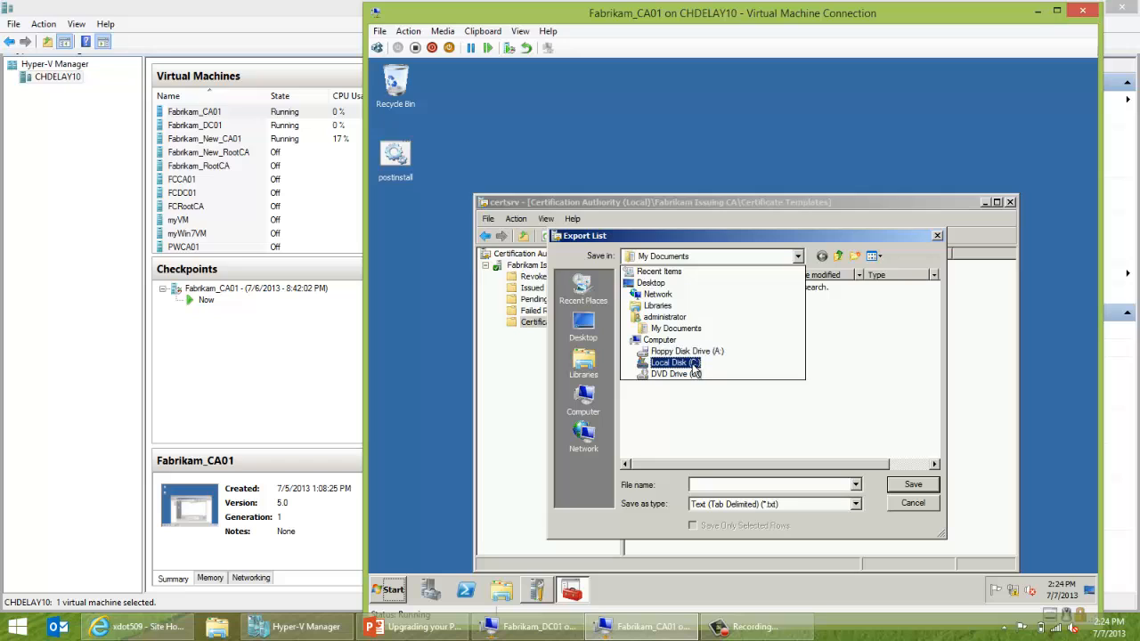
{"action": "left_click", "coordinate": [694, 364]}
{"action": "left_click", "coordinate": [658, 300]}
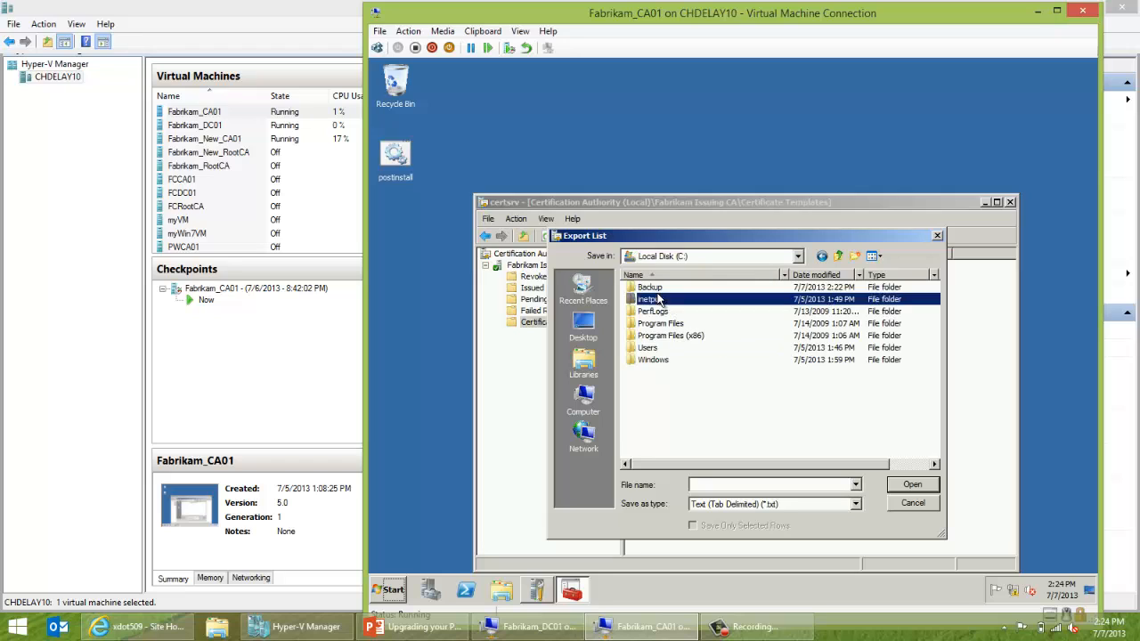
{"action": "double_click", "coordinate": [658, 300]}
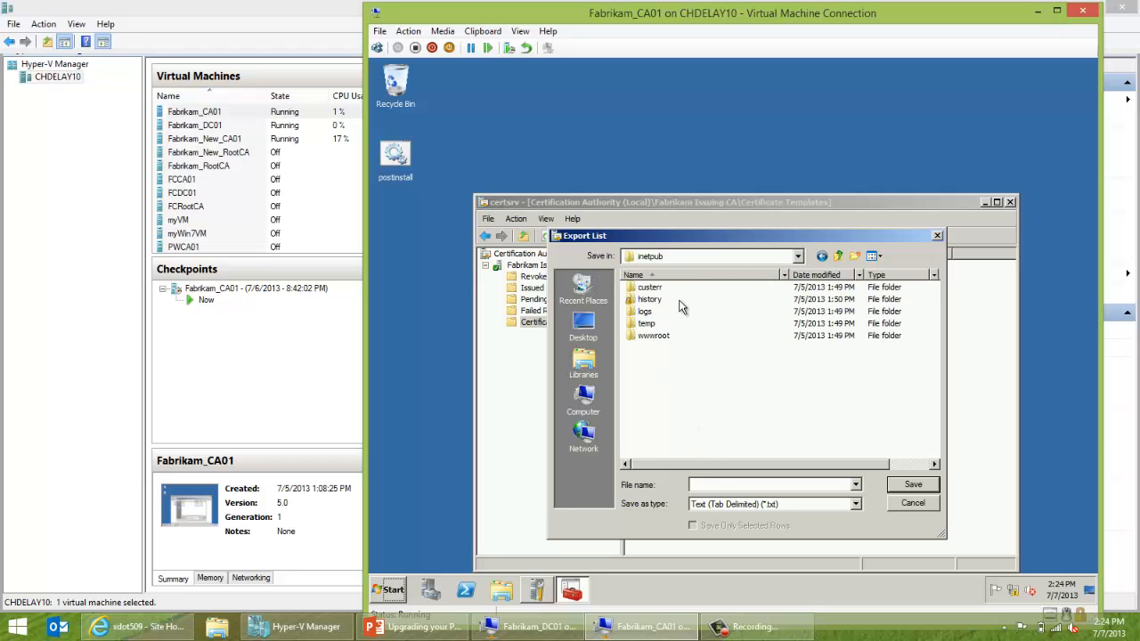
{"action": "left_click", "coordinate": [695, 261]}
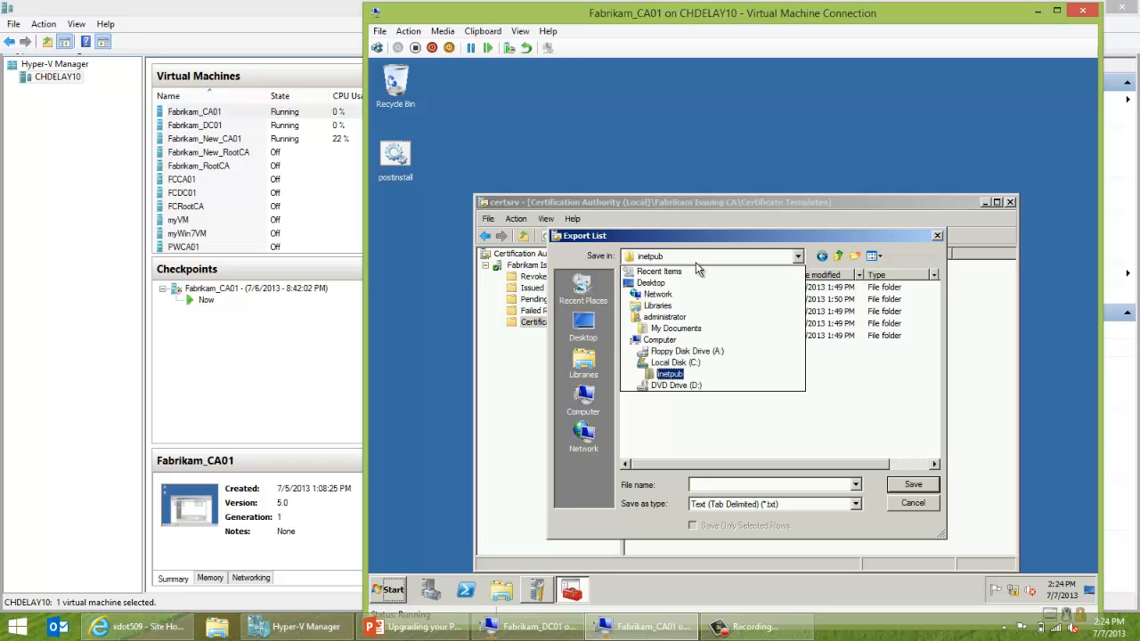
{"action": "left_click", "coordinate": [685, 360]}
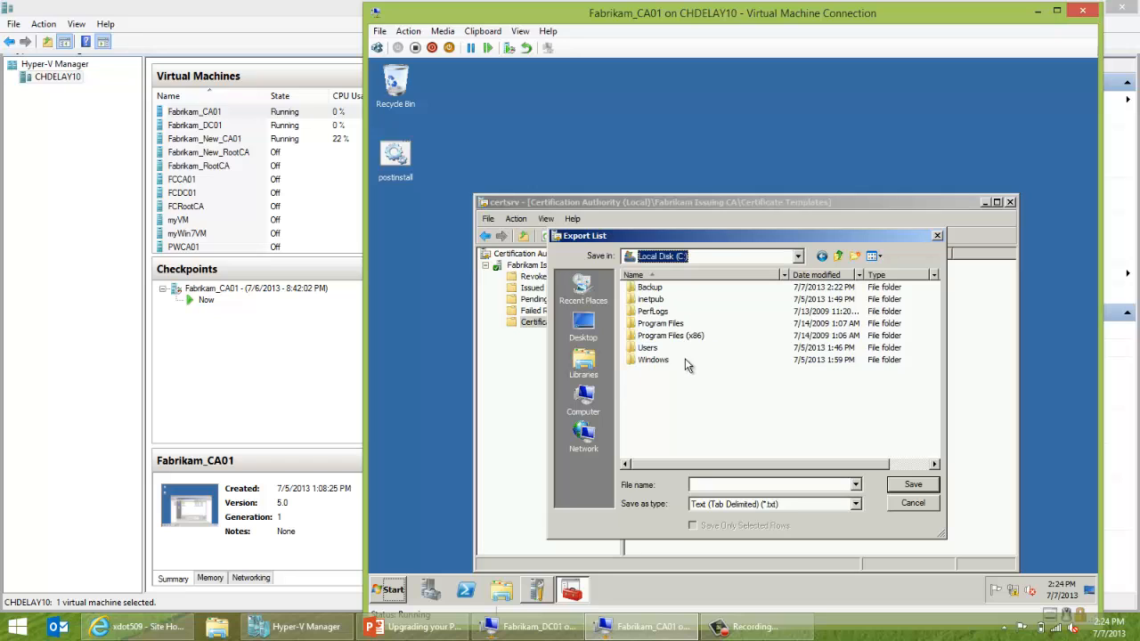
{"action": "double_click", "coordinate": [649, 289]}
{"action": "double_click", "coordinate": [650, 300]}
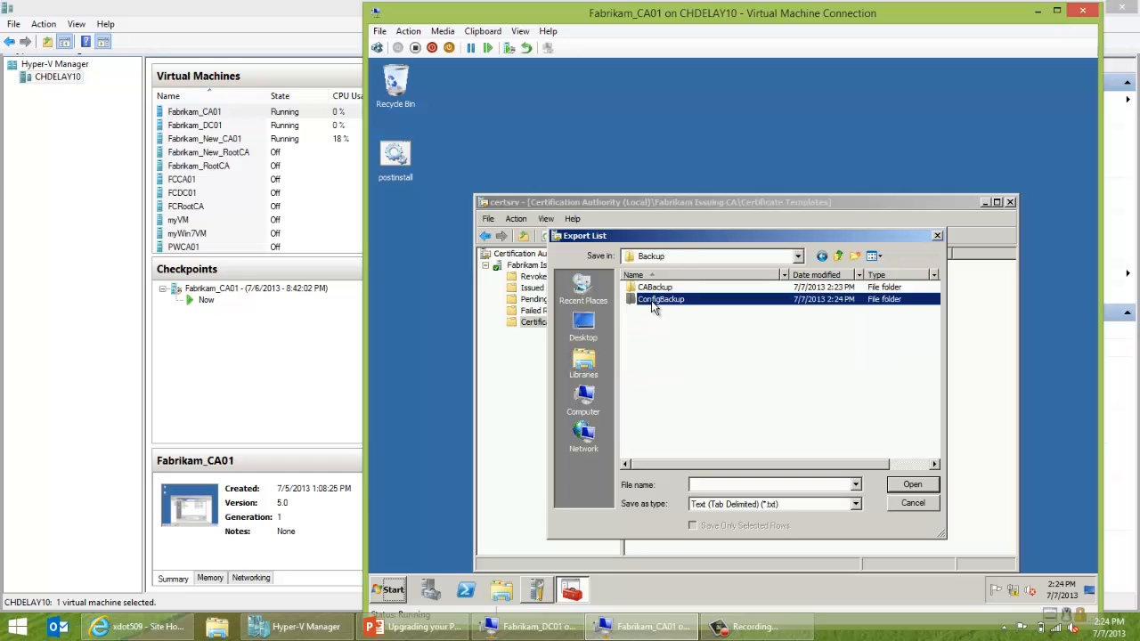
{"action": "left_click", "coordinate": [730, 484]}
{"action": "type", "text": "cert"}
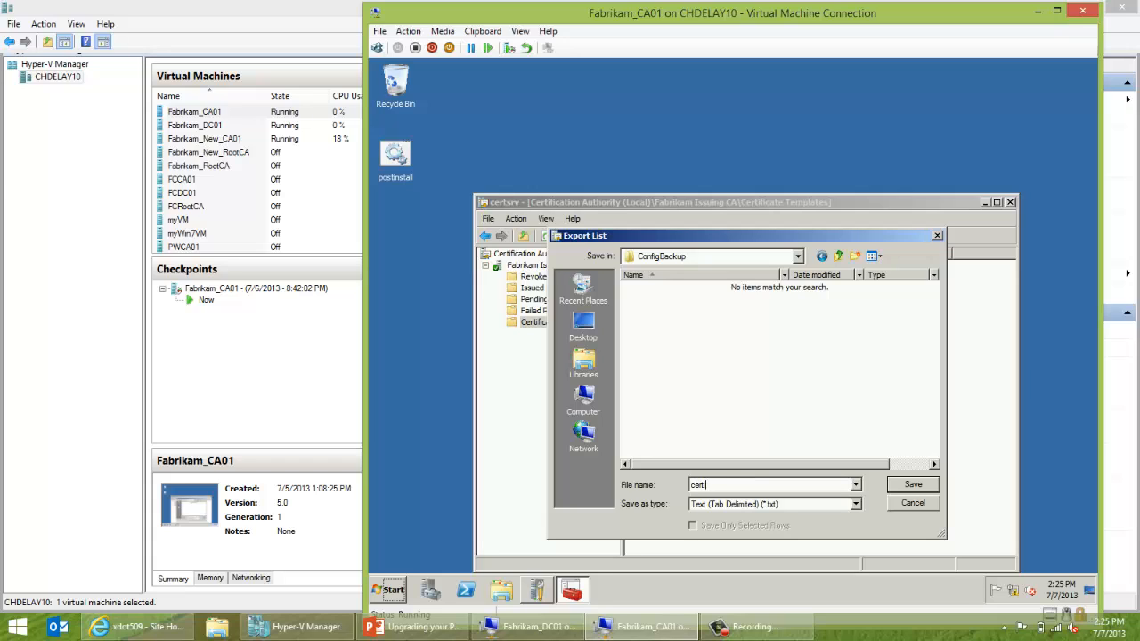
{"action": "type", "text": "ificatetemplates"}
{"action": "left_click", "coordinate": [902, 493]}
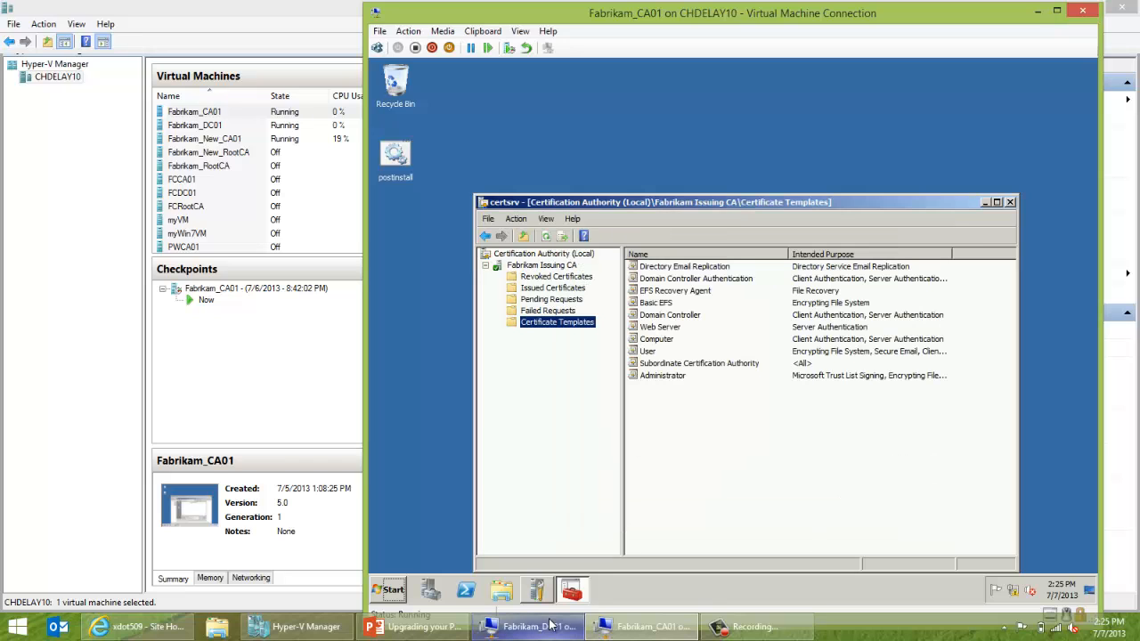
Open the certificatetemplates file from C:\Backup\ConfigBackup in Notepad.
{"action": "left_click", "coordinate": [500, 589]}
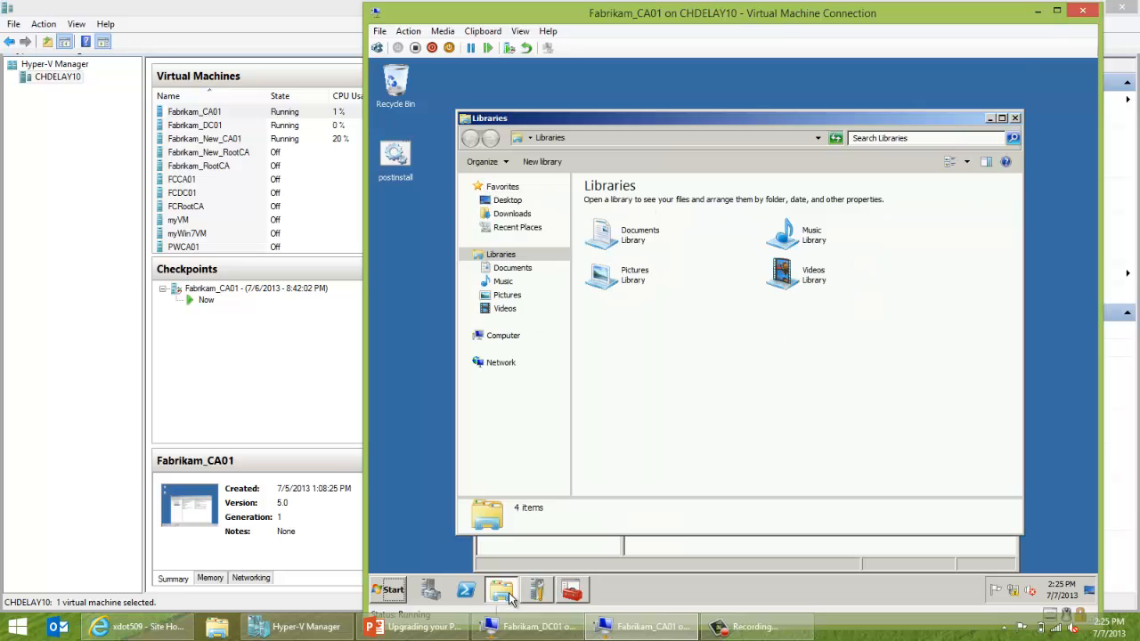
{"action": "left_click", "coordinate": [503, 335]}
{"action": "double_click", "coordinate": [630, 229]}
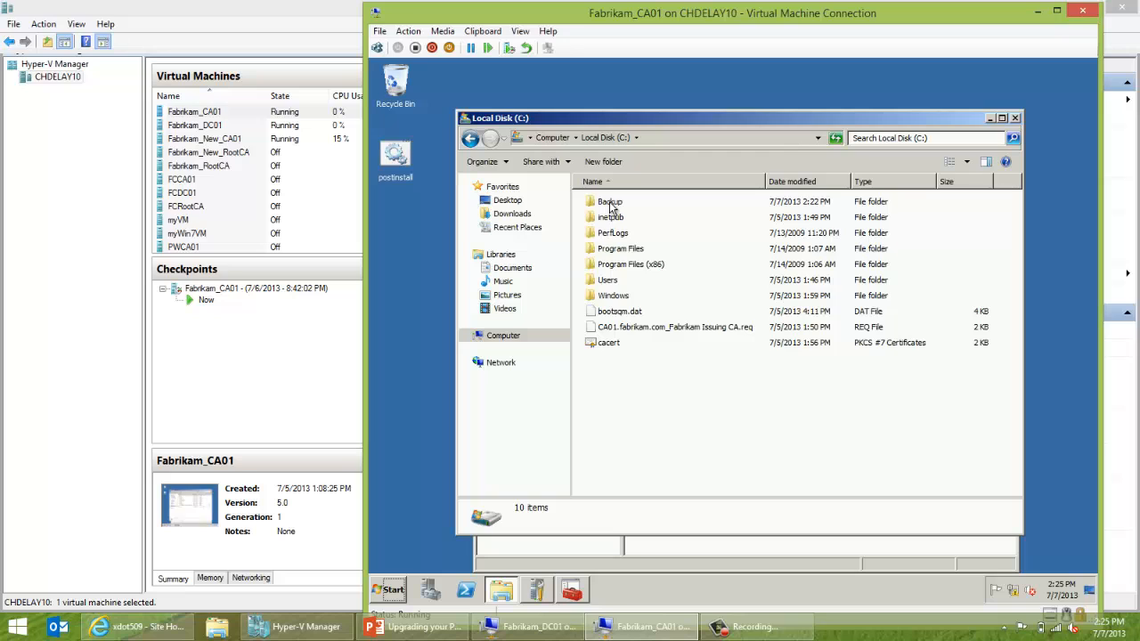
{"action": "double_click", "coordinate": [610, 203]}
{"action": "double_click", "coordinate": [611, 223]}
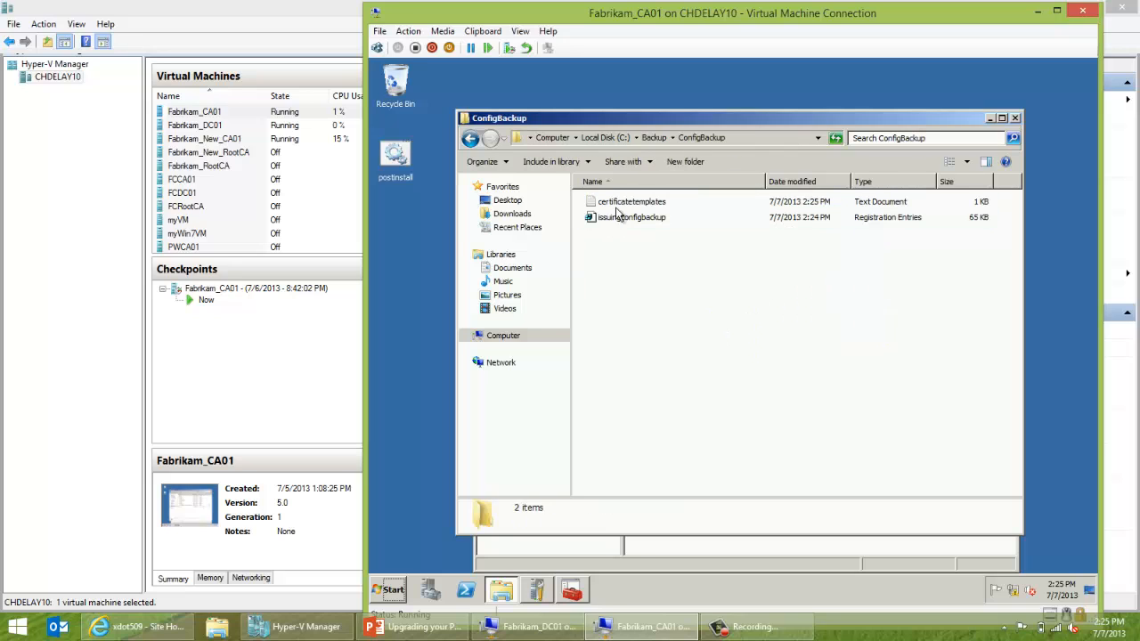
{"action": "double_click", "coordinate": [620, 202]}
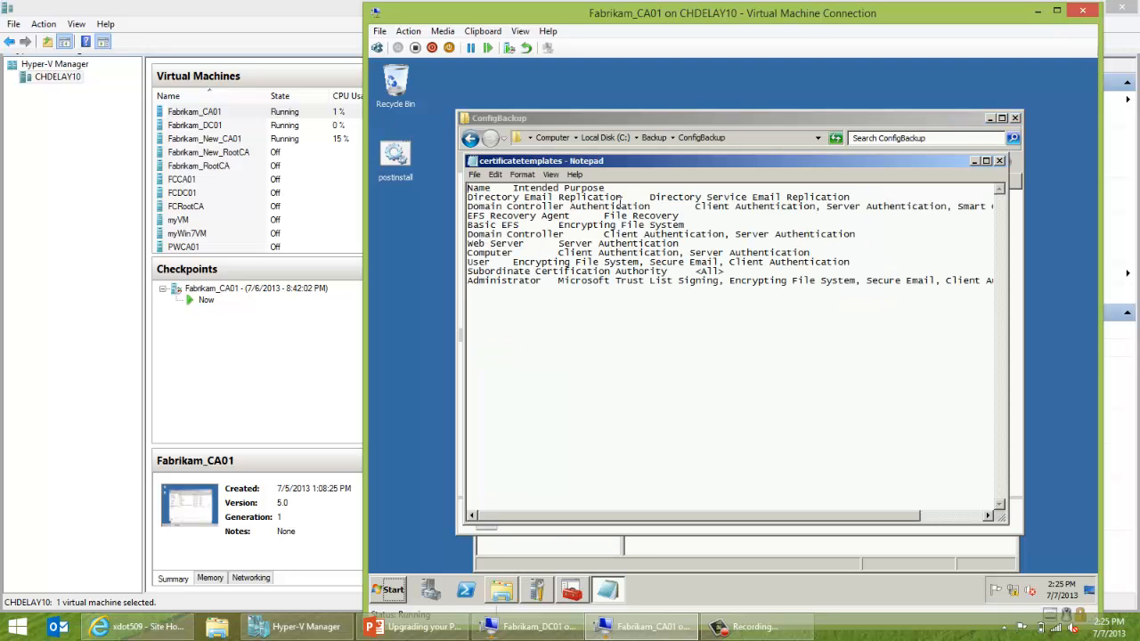
Review the template lines, close Notepad and Explorer, and return to Hyper-V Manager.
{"action": "left_click_drag", "start_coordinate": [593, 280], "coordinate": [504, 215]}
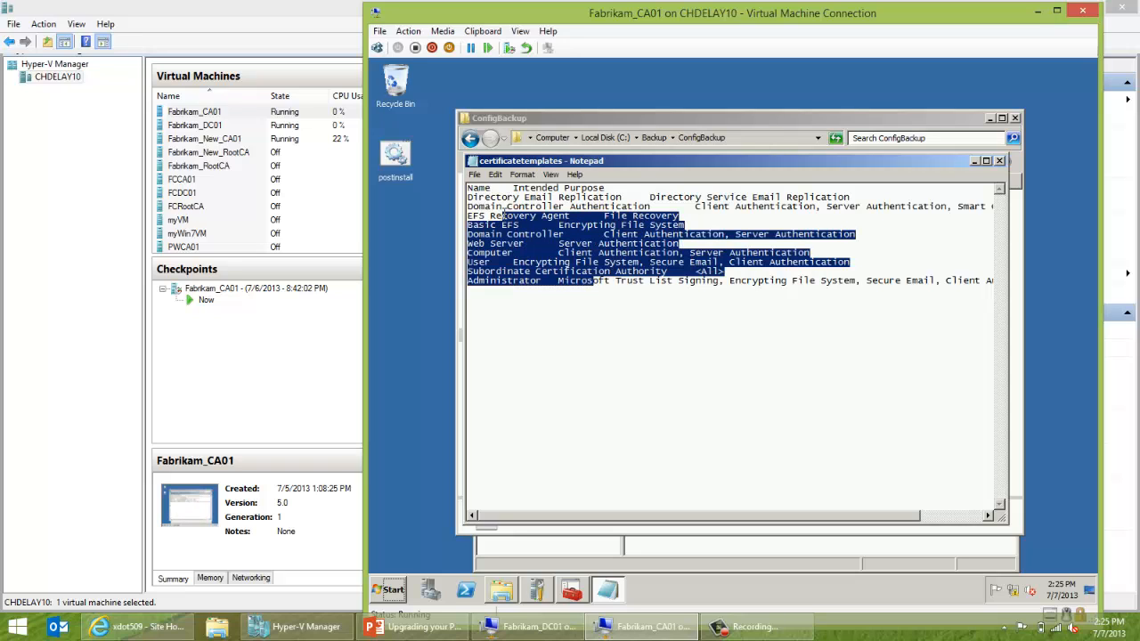
{"action": "left_click", "coordinate": [1000, 161]}
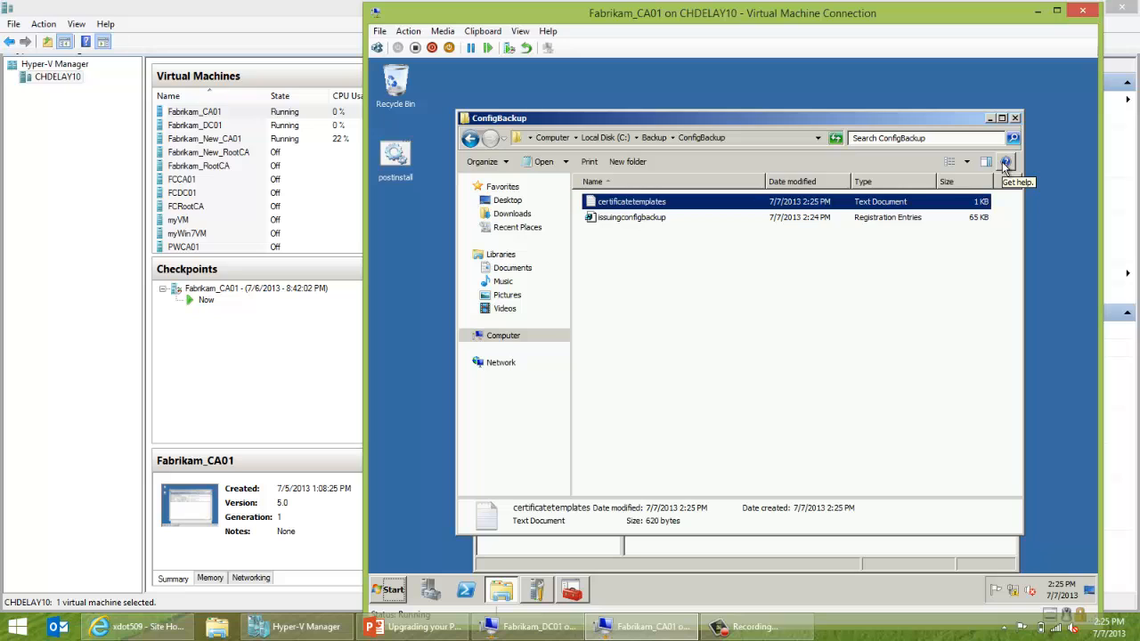
{"action": "left_click", "coordinate": [1014, 118]}
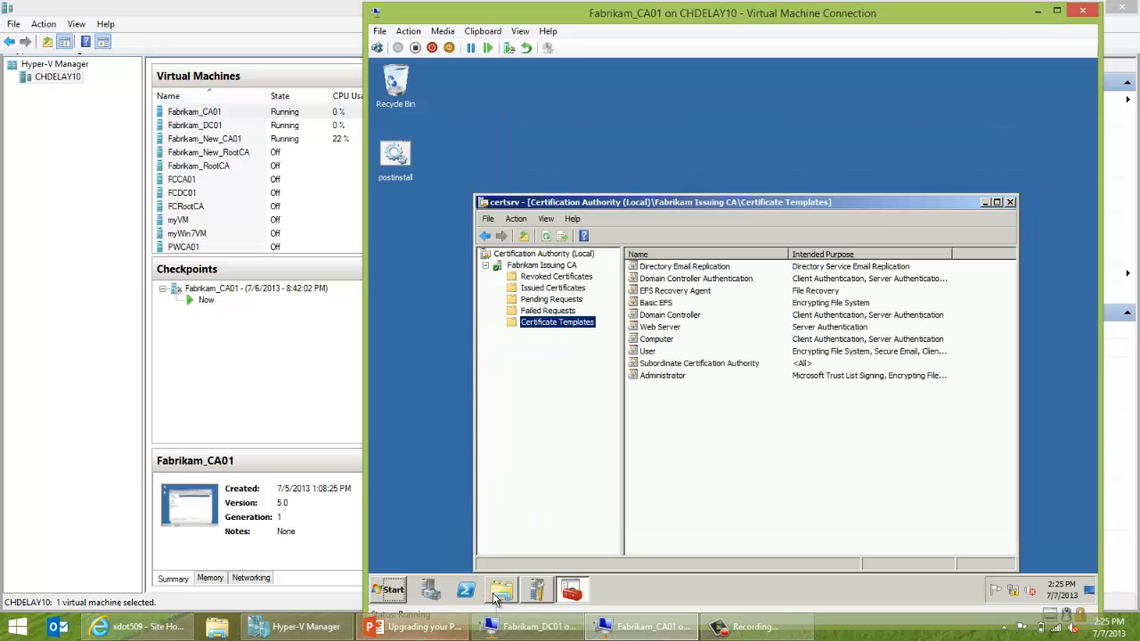
{"action": "left_click", "coordinate": [305, 626]}
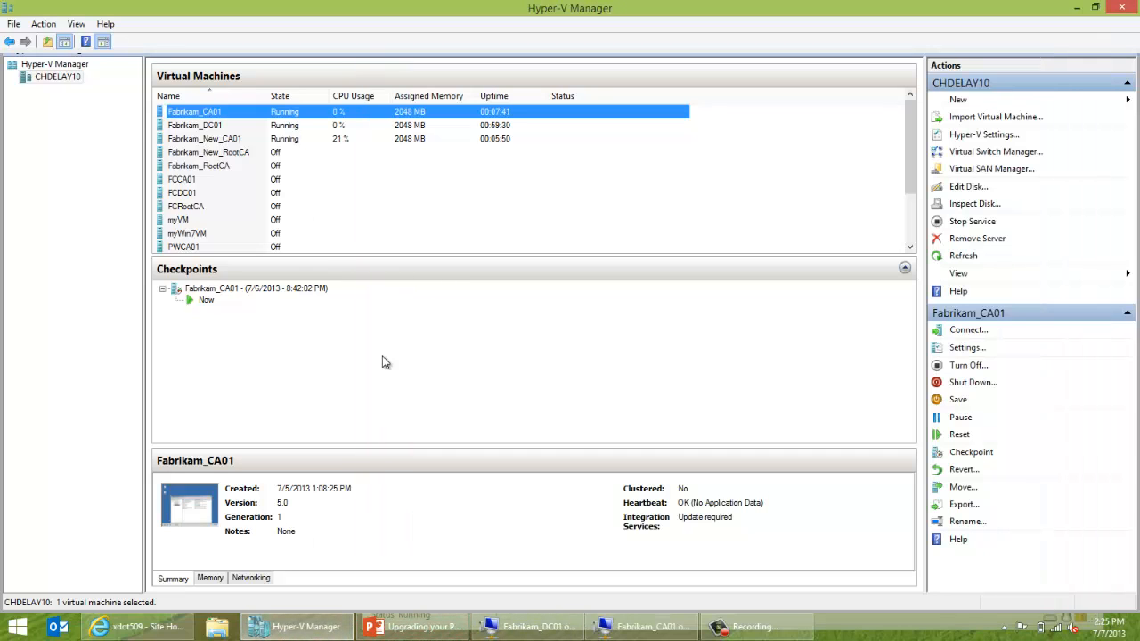
On Fabrikam_DC01, permanently delete the Backup folder from Local Disk (C:).
{"action": "left_click", "coordinate": [534, 626]}
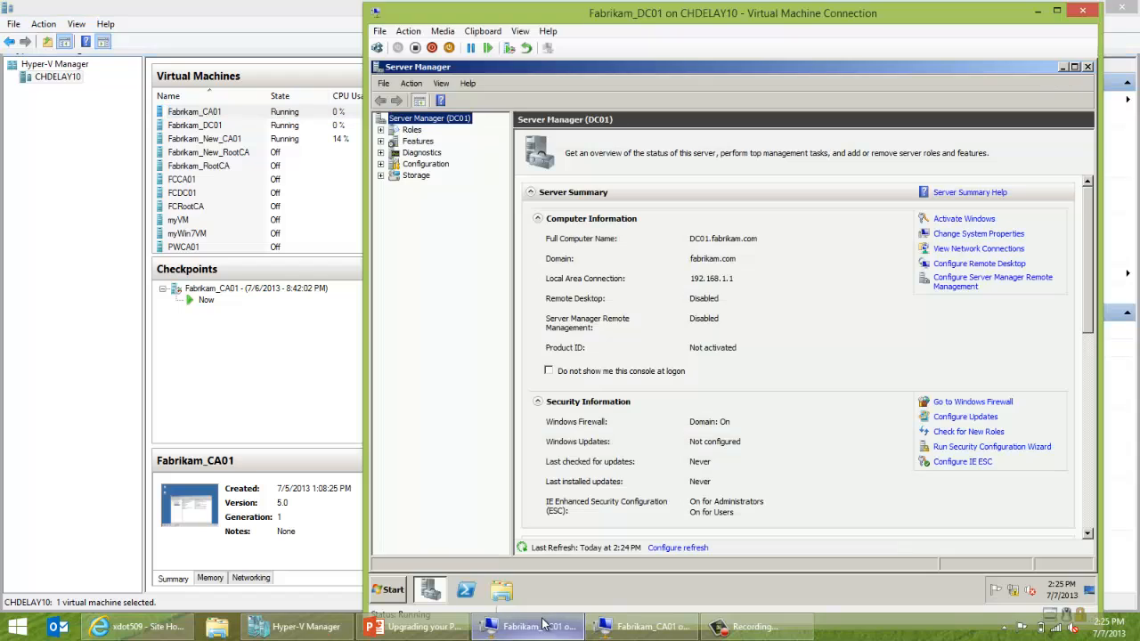
{"action": "left_click", "coordinate": [1062, 67]}
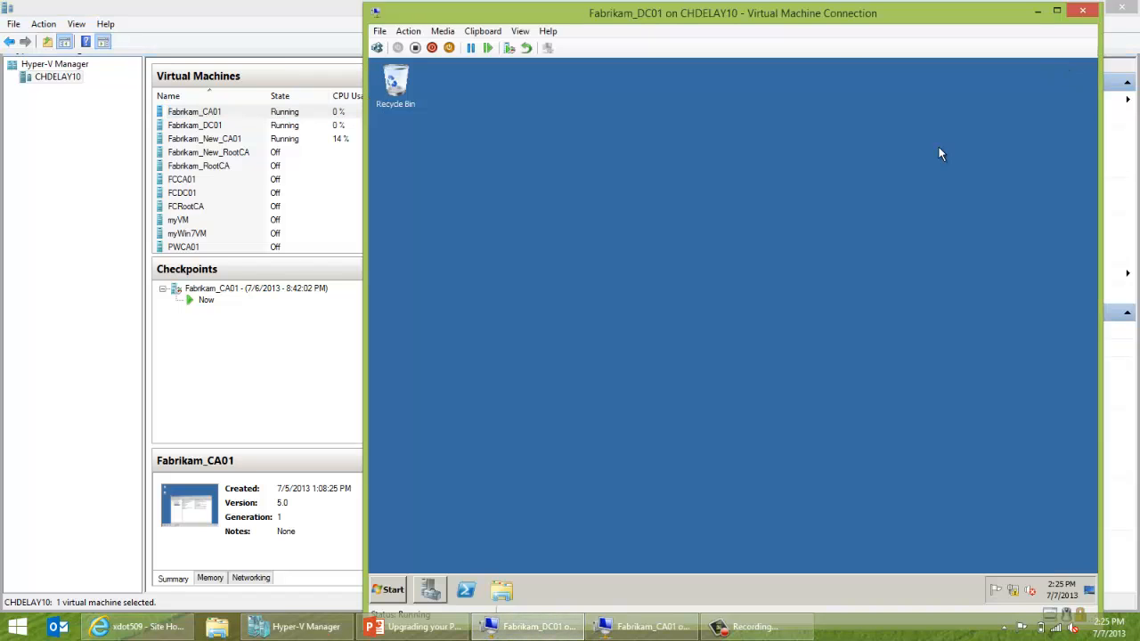
{"action": "left_click", "coordinate": [501, 591]}
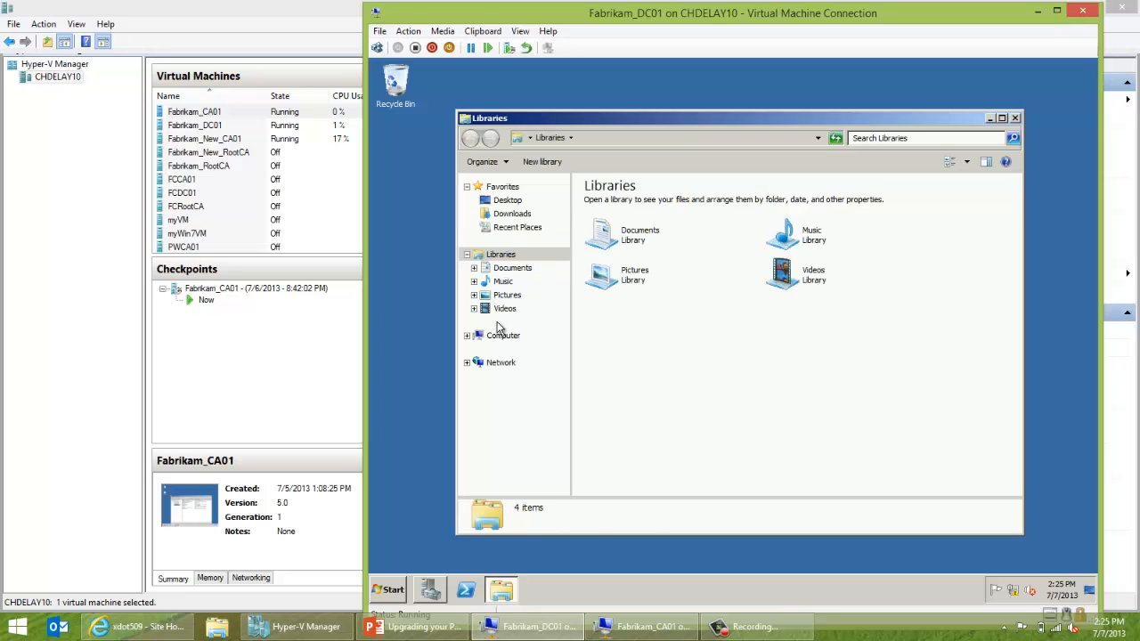
{"action": "left_click", "coordinate": [503, 336]}
{"action": "double_click", "coordinate": [643, 218]}
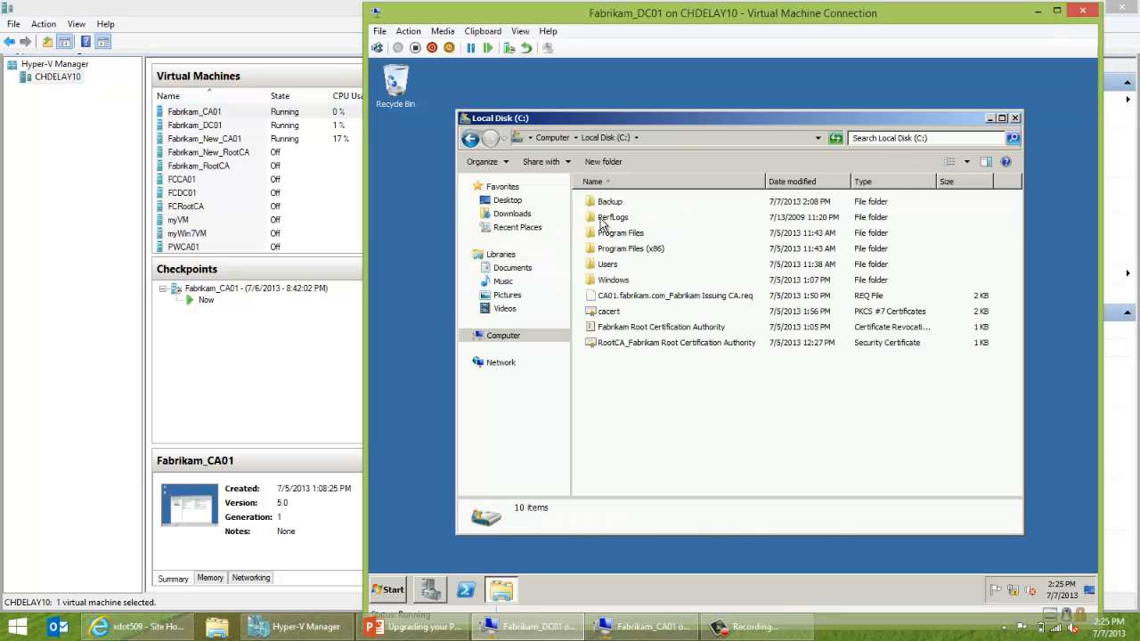
{"action": "left_click", "coordinate": [605, 204]}
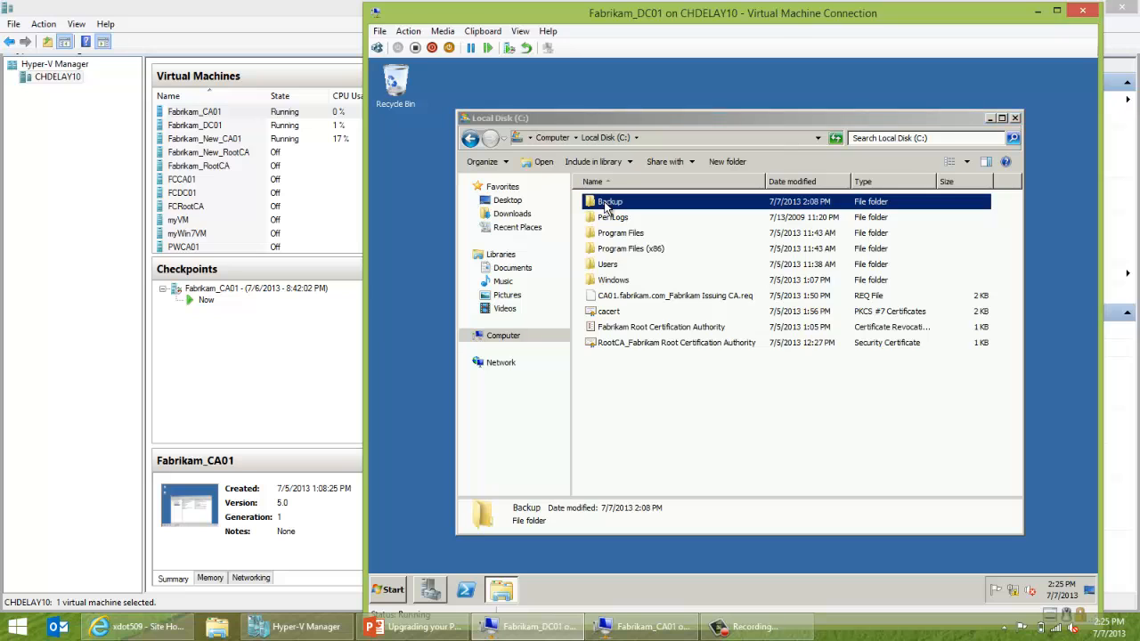
{"action": "key", "text": "shift+Delete"}
{"action": "left_click", "coordinate": [805, 379]}
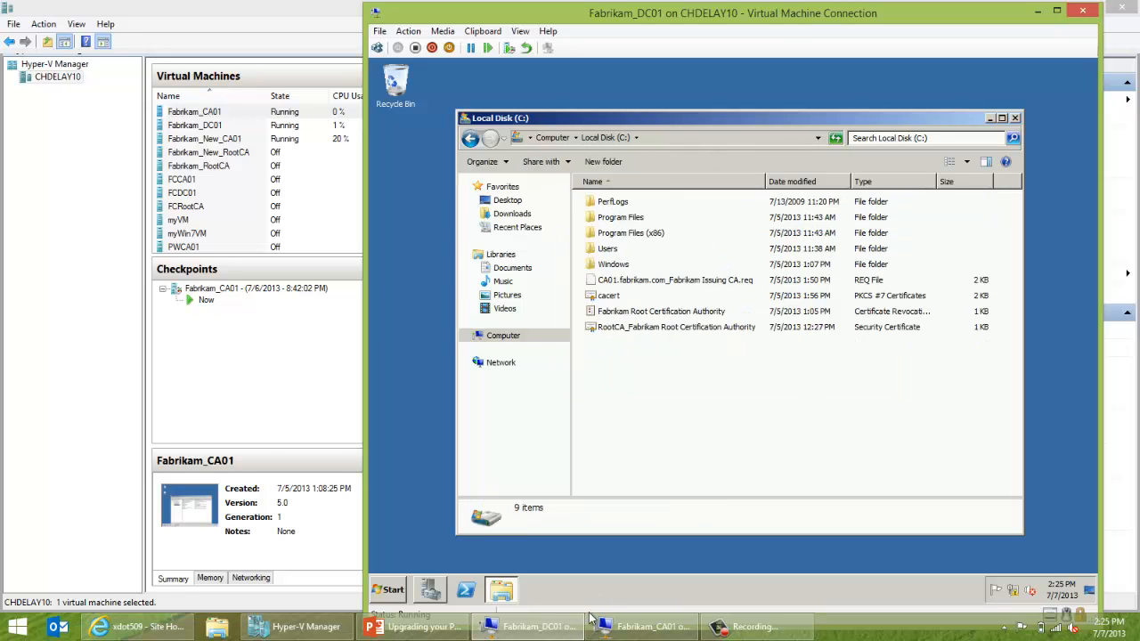
On Fabrikam_CA01, copy the Backup folder from Local Disk (C:).
{"action": "left_click", "coordinate": [624, 625]}
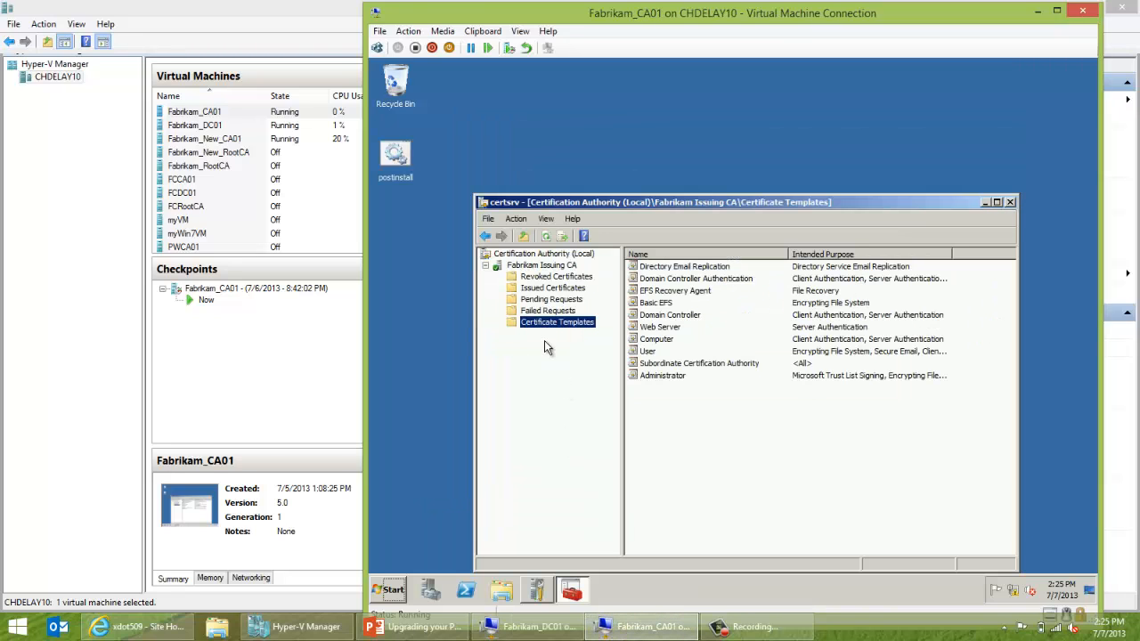
{"action": "left_click", "coordinate": [506, 597]}
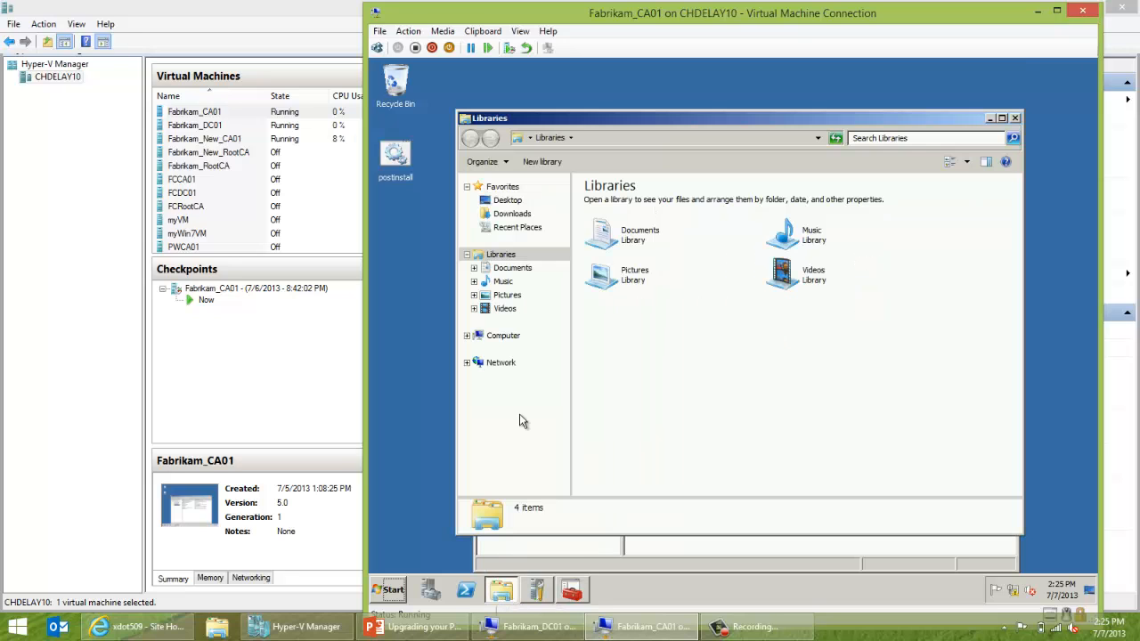
{"action": "left_click", "coordinate": [501, 337]}
{"action": "double_click", "coordinate": [643, 223]}
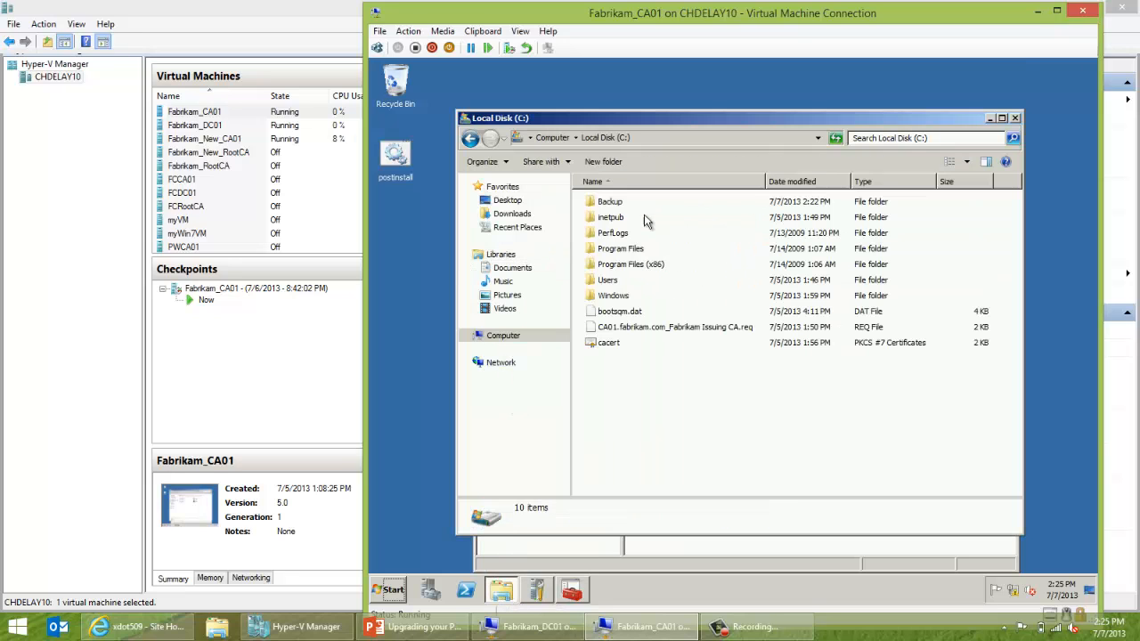
{"action": "right_click", "coordinate": [616, 205]}
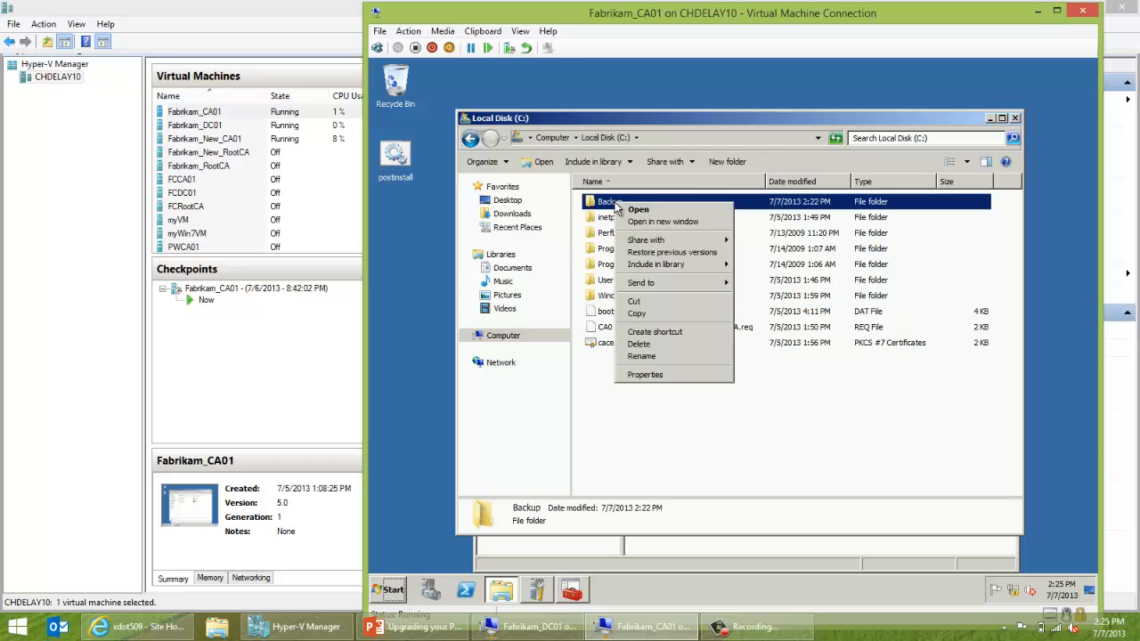
{"action": "left_click", "coordinate": [647, 316]}
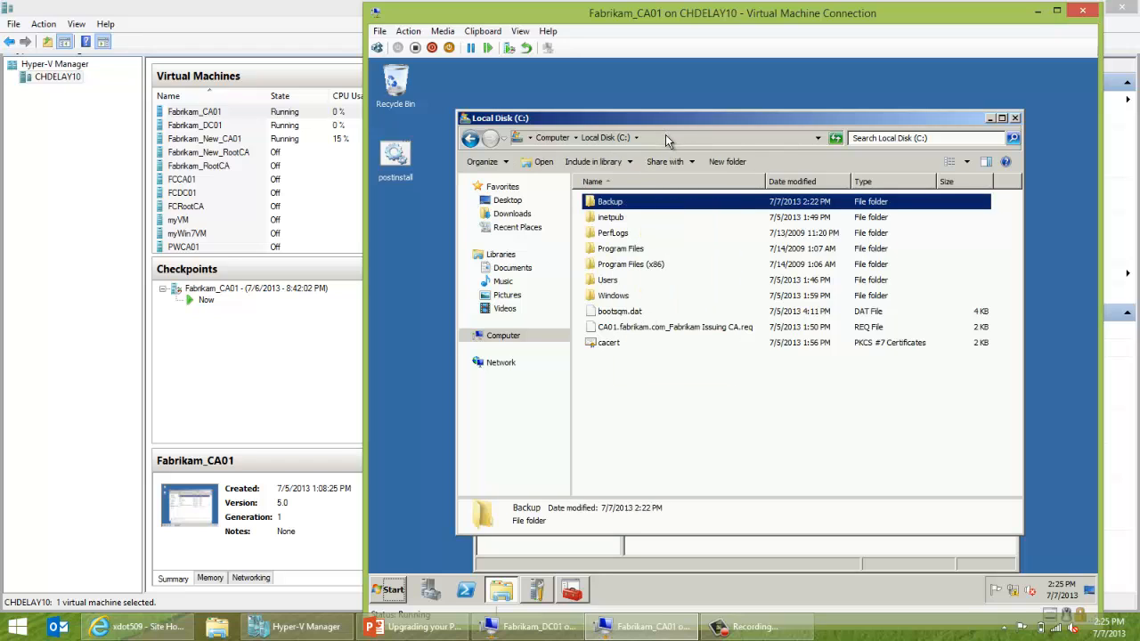
Paste the Backup folder into \\dc01\c$ and return to Hyper-V Manager.
{"action": "left_click", "coordinate": [666, 137]}
{"action": "type", "text": "\\\\"}
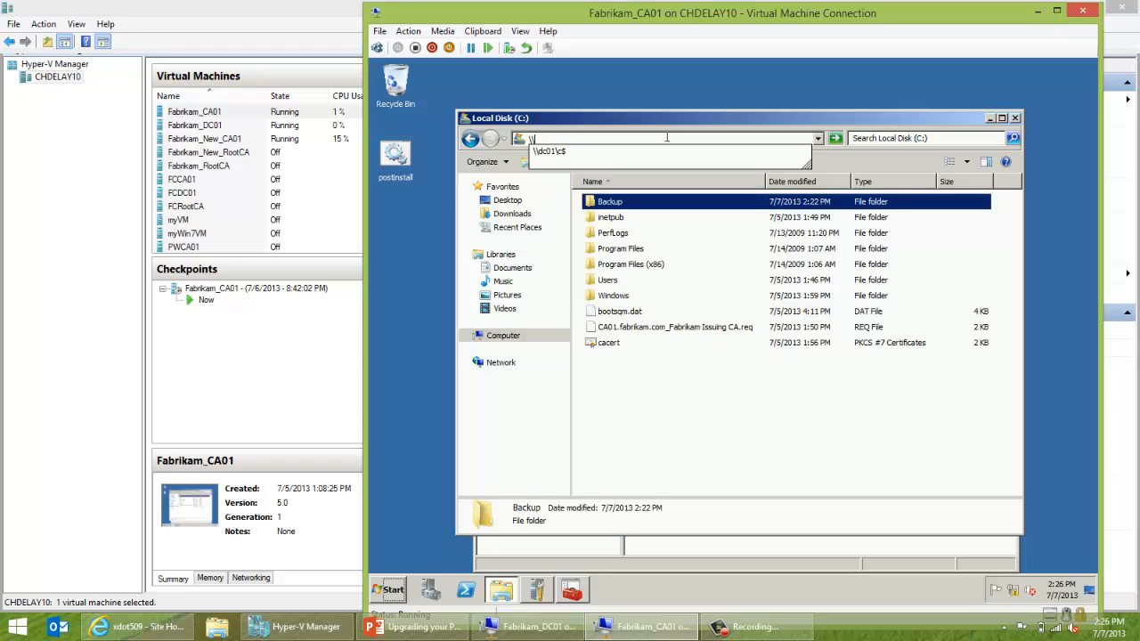
{"action": "type", "text": "dc01\\c$"}
{"action": "key", "text": "Return"}
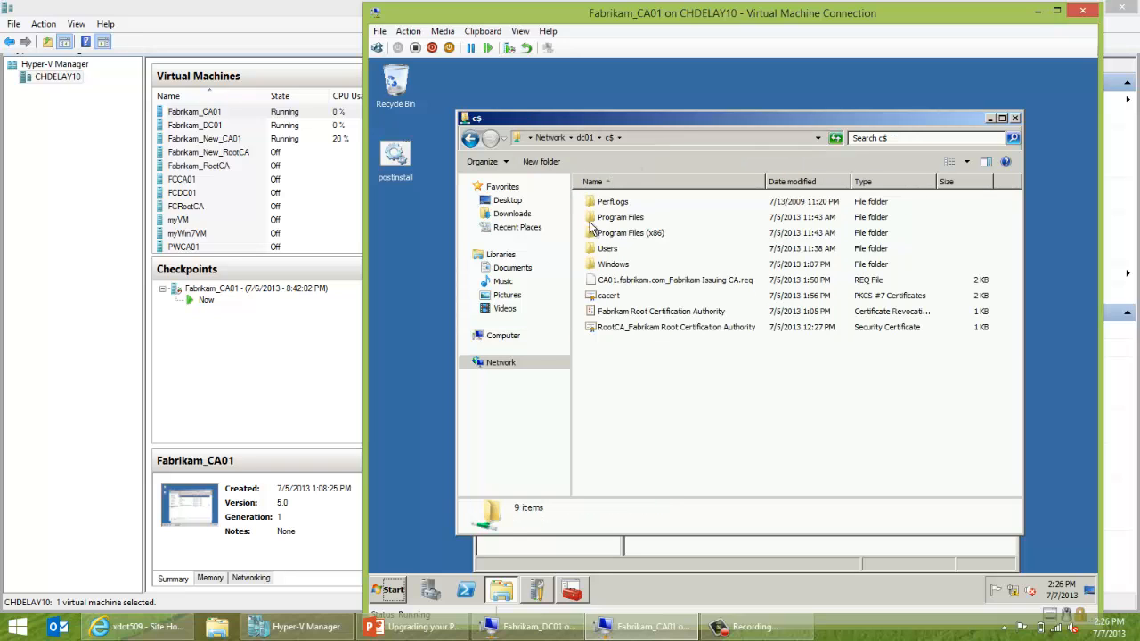
{"action": "right_click", "coordinate": [668, 394]}
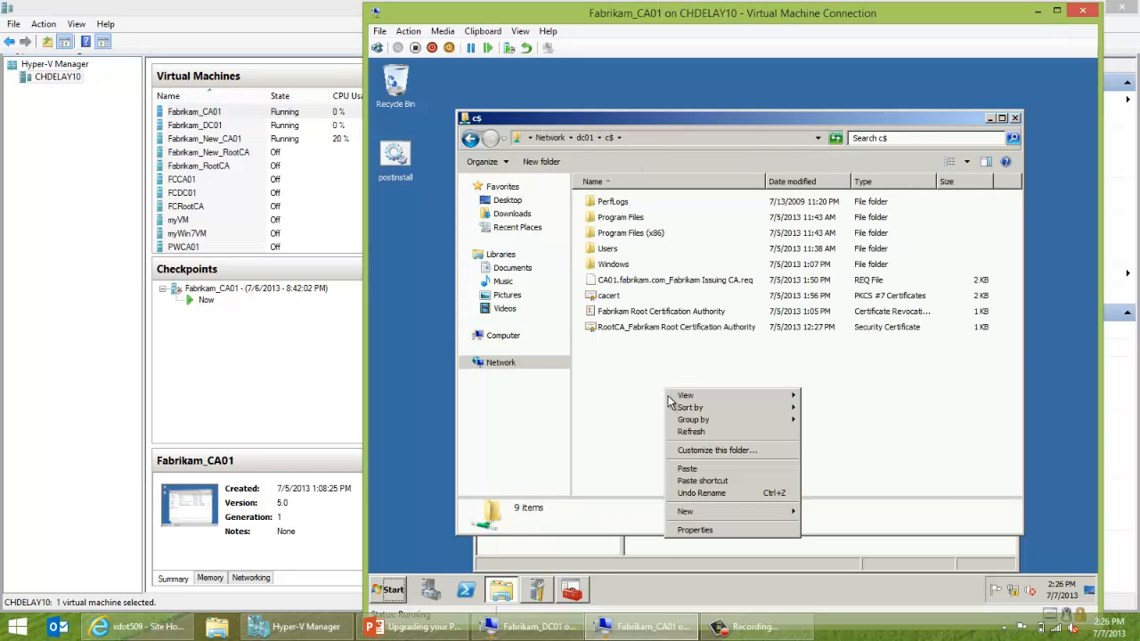
{"action": "left_click", "coordinate": [678, 467]}
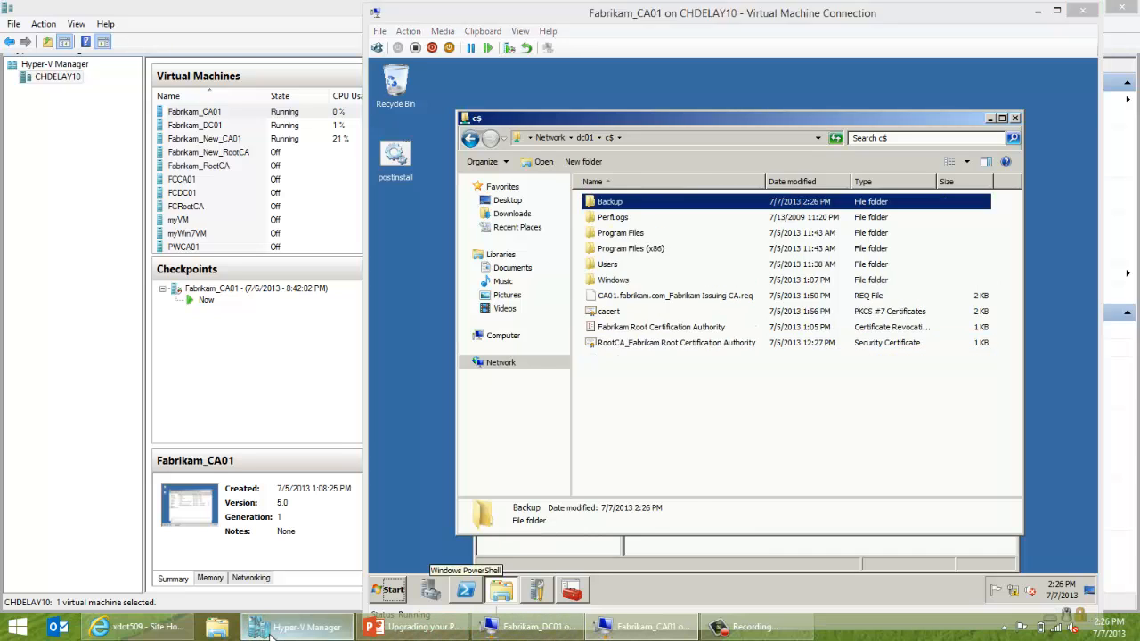
{"action": "left_click", "coordinate": [305, 626]}
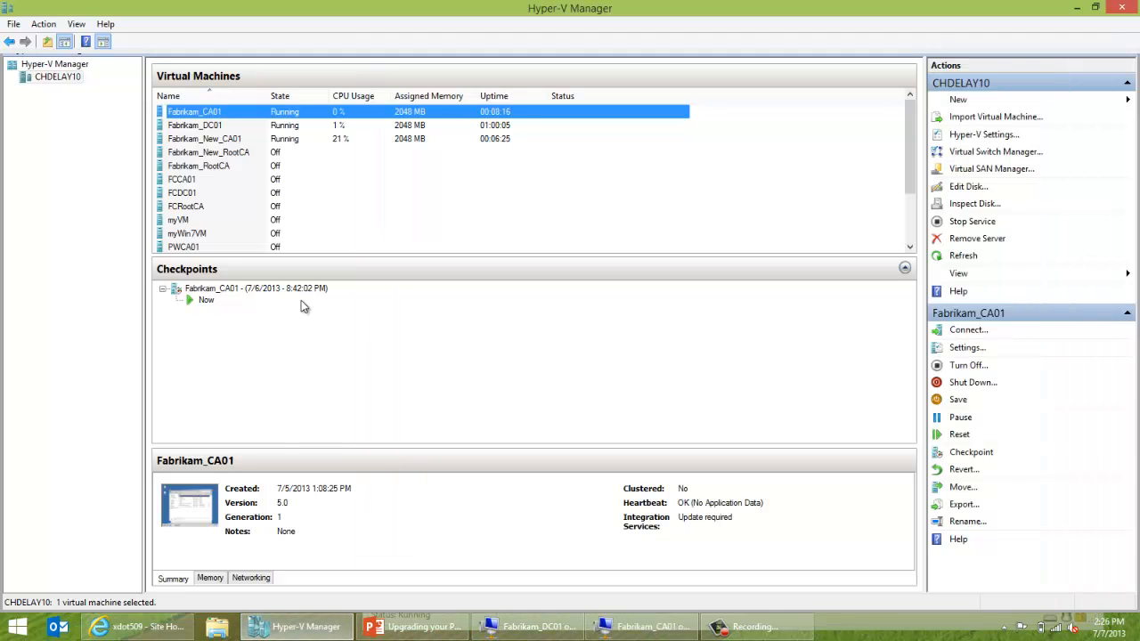
Select Fabrikam_New_CA01 and bring up its Administrator sign-in screen, backing out twice.
{"action": "left_click", "coordinate": [242, 140]}
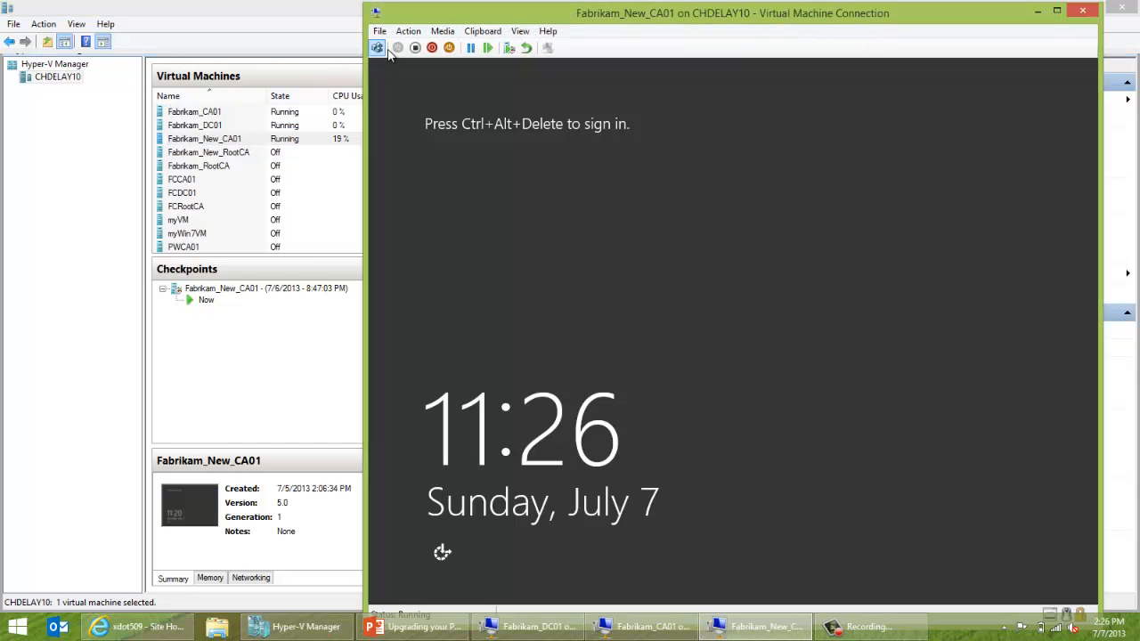
{"action": "left_click", "coordinate": [377, 48]}
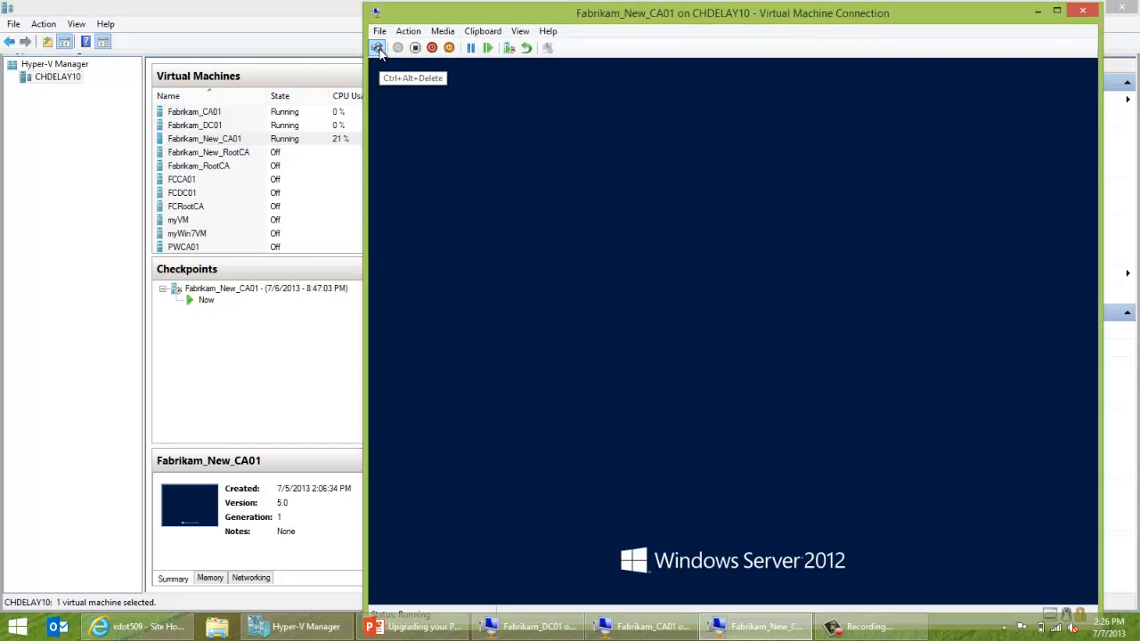
{"action": "type", "text": "P"}
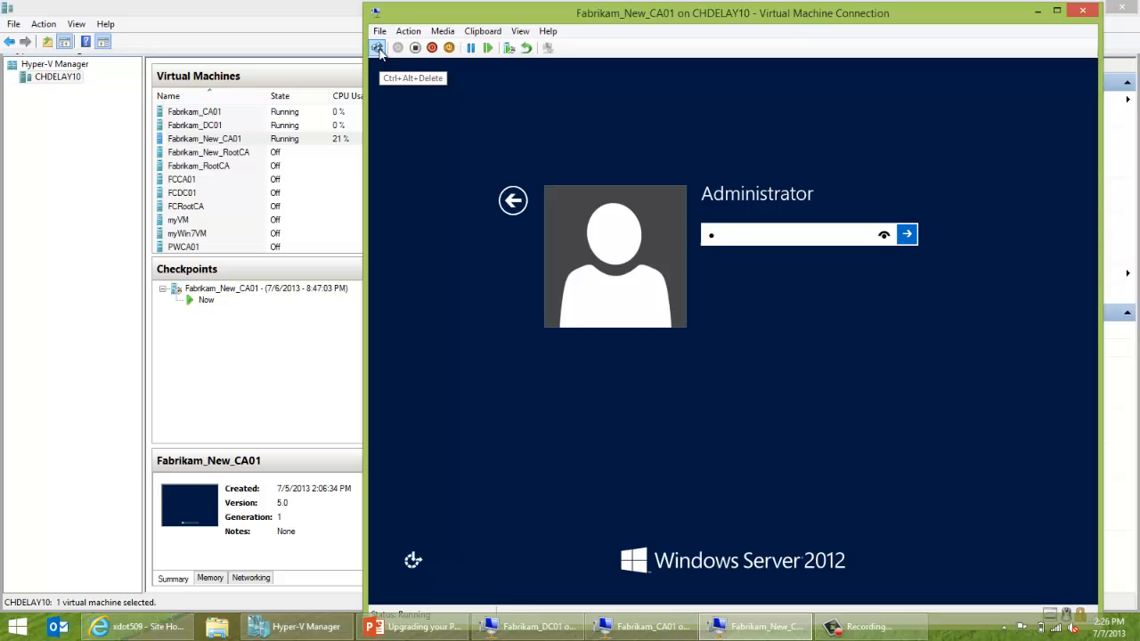
{"action": "key", "text": "BackSpace"}
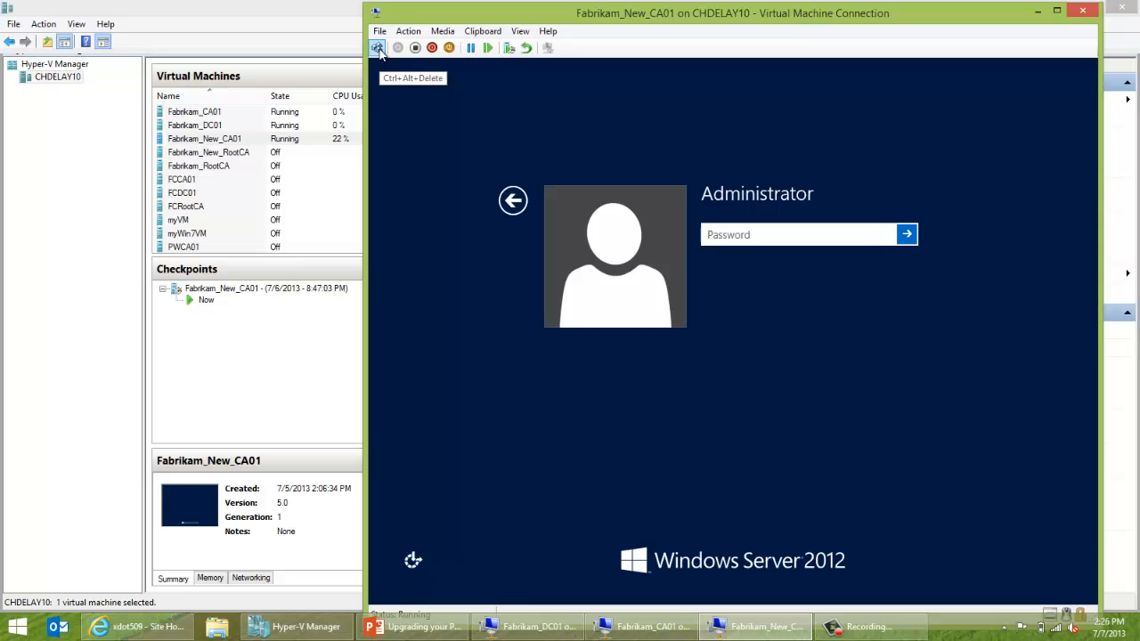
{"action": "left_click", "coordinate": [521, 188]}
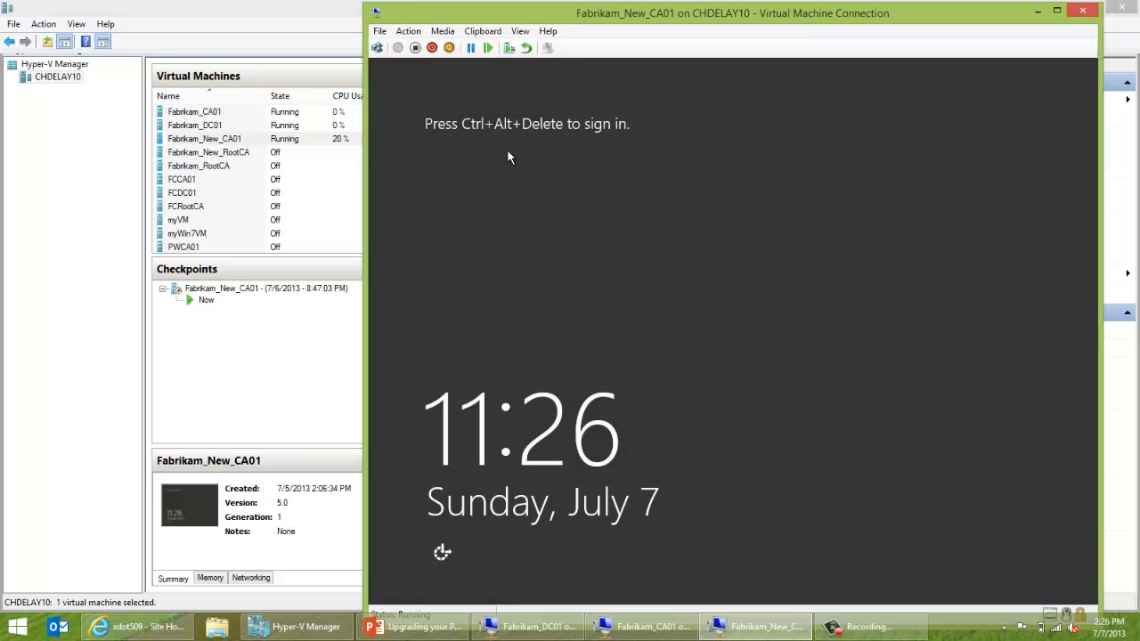
{"action": "left_click", "coordinate": [377, 47]}
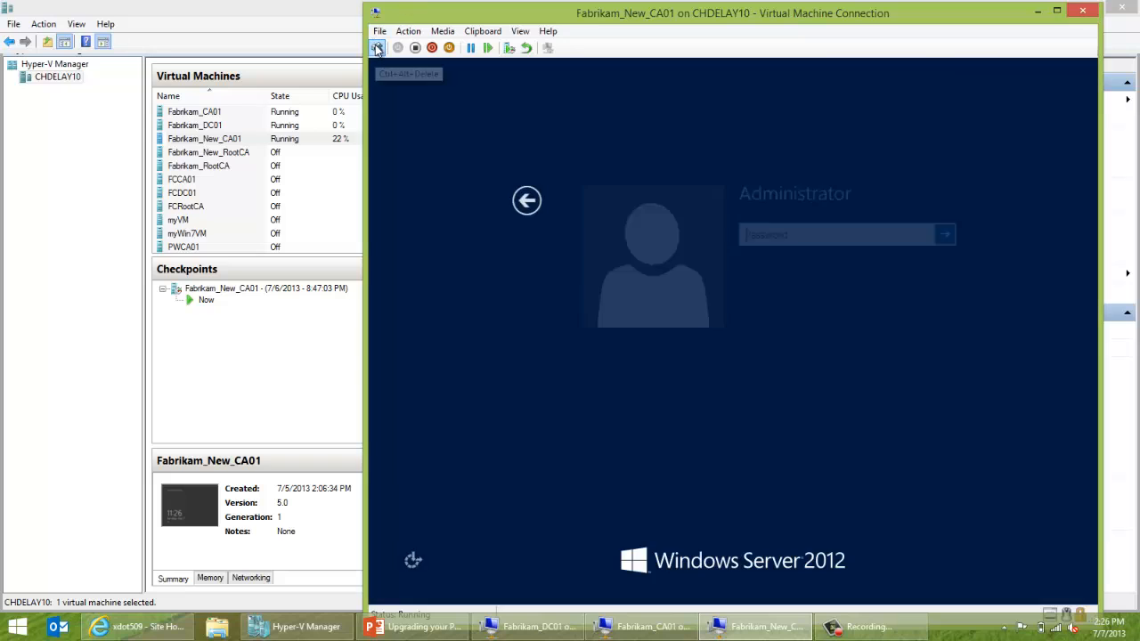
{"action": "left_click", "coordinate": [514, 198]}
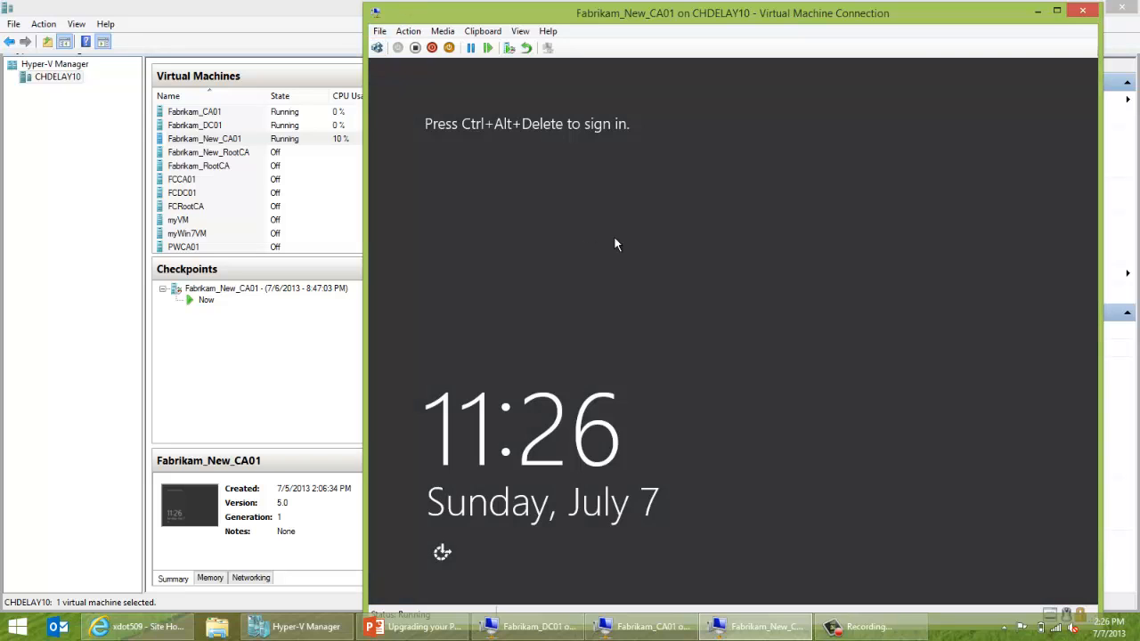
Sign in with the Administrator password, then switch to the Fabrikam_DC01 console.
{"action": "left_click", "coordinate": [377, 49]}
{"action": "type", "text": "*****"}
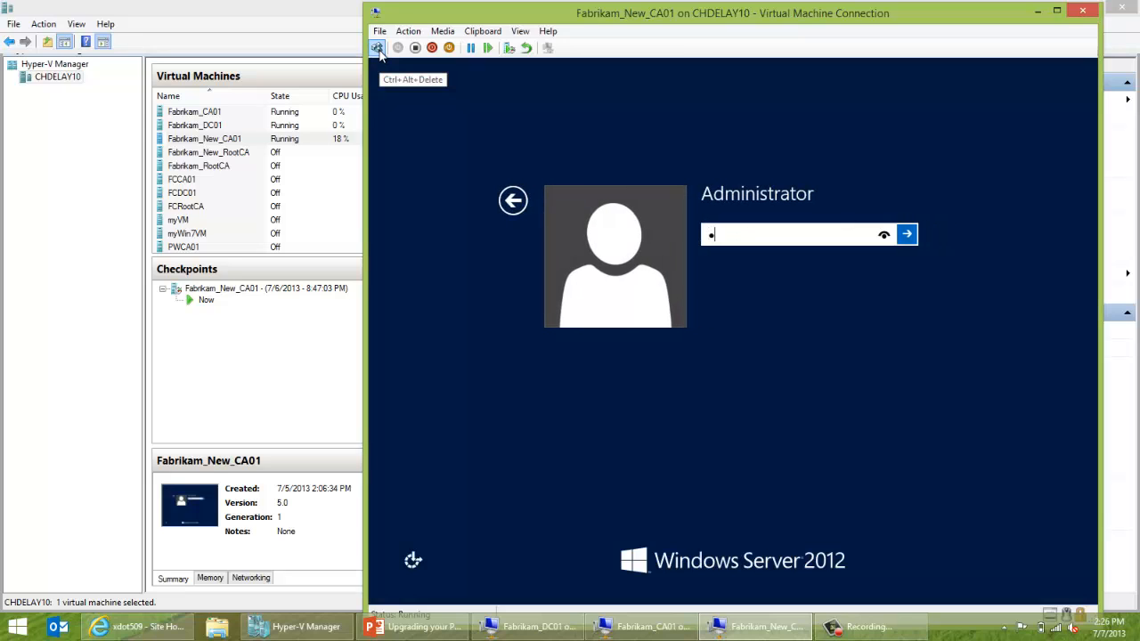
{"action": "type", "text": "***"}
{"action": "key", "text": "BackSpace"}
{"action": "key", "text": "BackSpace"}
{"action": "key", "text": "BackSpace"}
{"action": "key", "text": "BackSpace"}
{"action": "key", "text": "BackSpace"}
{"action": "key", "text": "BackSpace"}
{"action": "key", "text": "BackSpace"}
{"action": "key", "text": "BackSpace"}
{"action": "type", "text": "*******"}
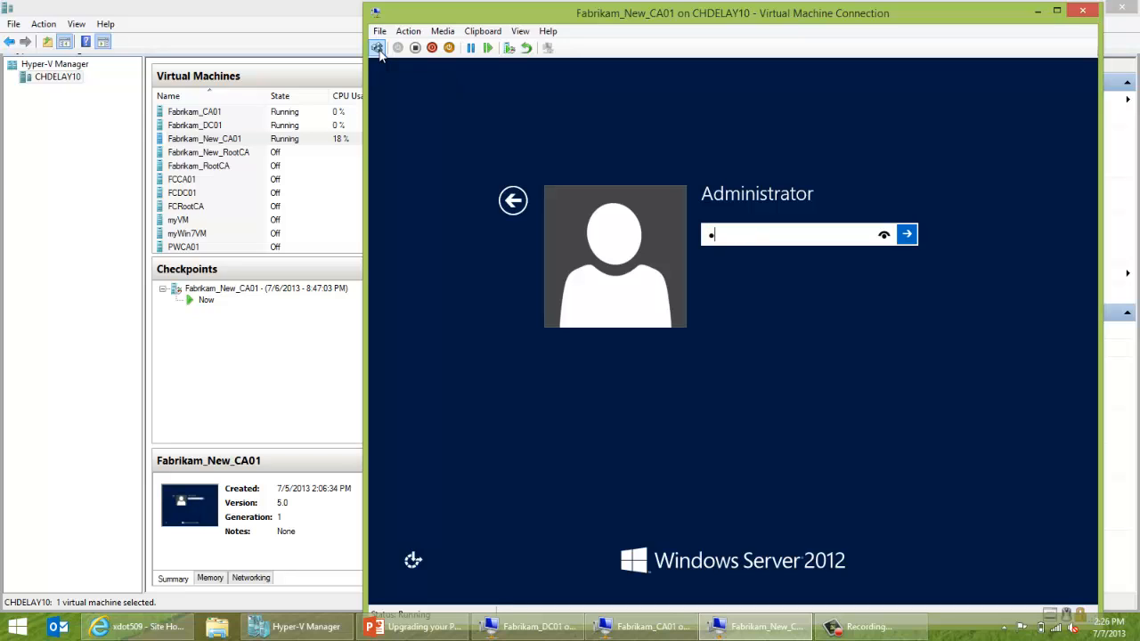
{"action": "key", "text": "Return"}
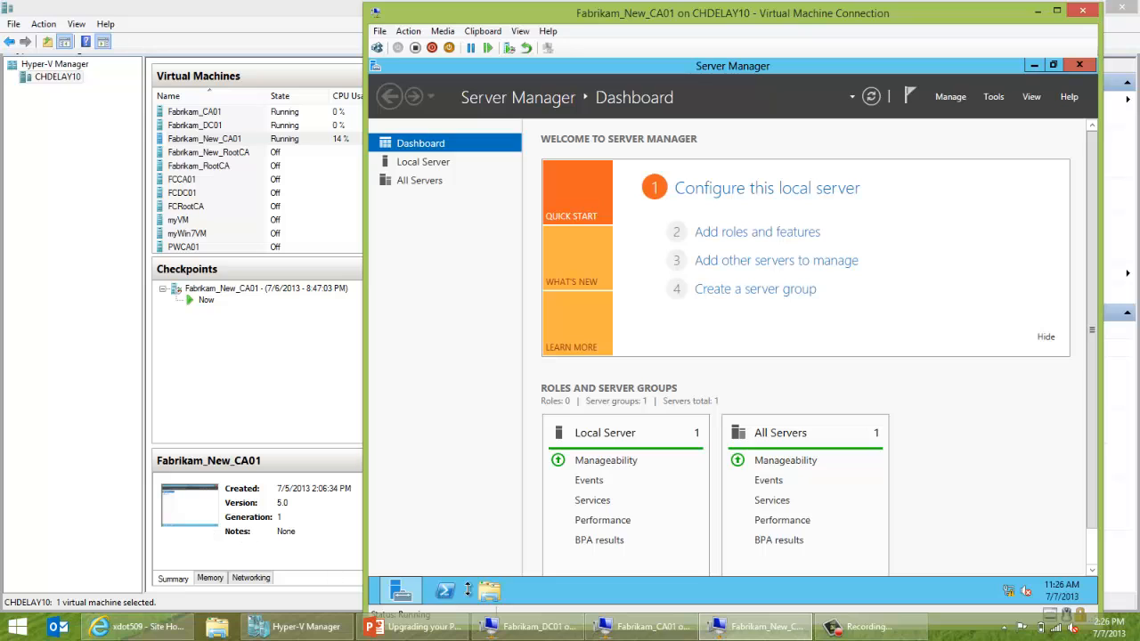
{"action": "left_click", "coordinate": [535, 626]}
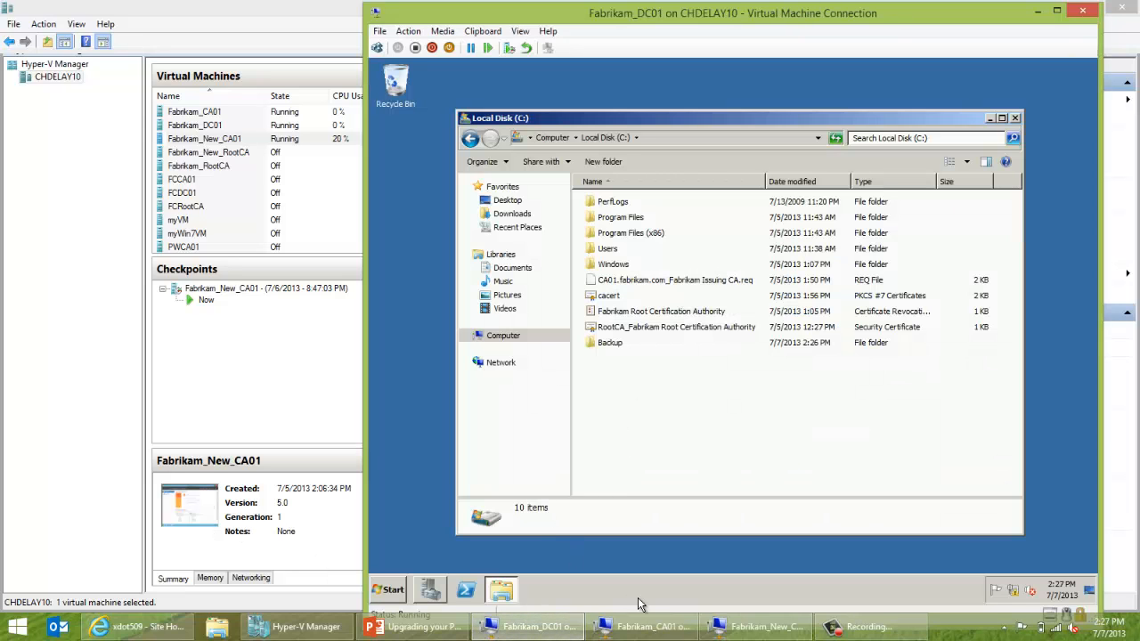
On Fabrikam_CA01, open Server Manager's Roles page and launch Remove Roles.
{"action": "left_click", "coordinate": [648, 626]}
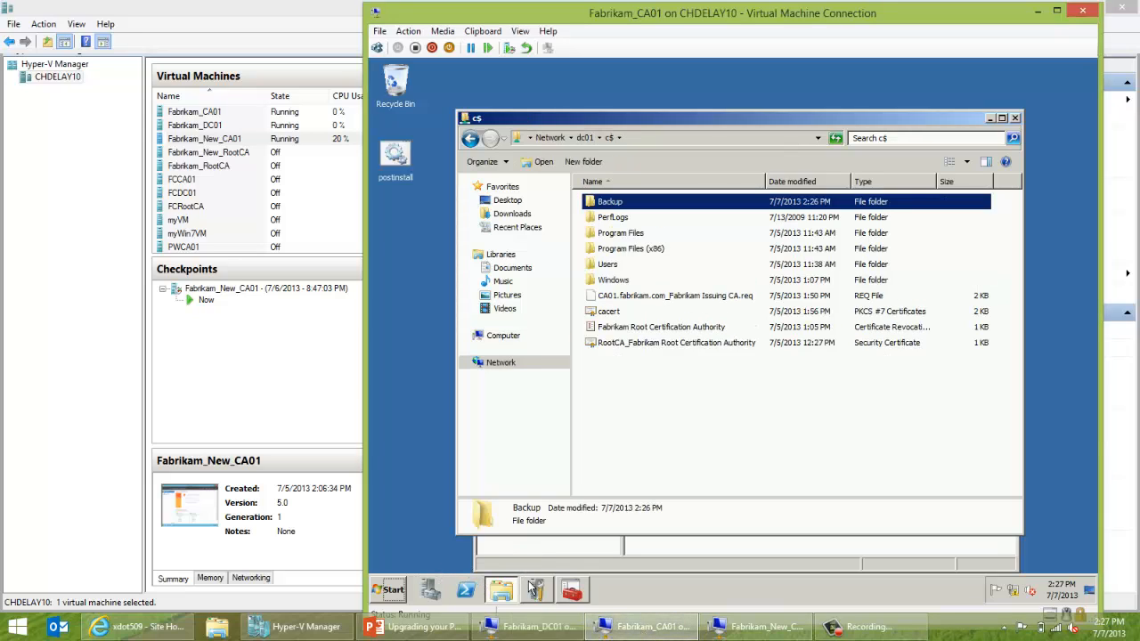
{"action": "left_click", "coordinate": [435, 586]}
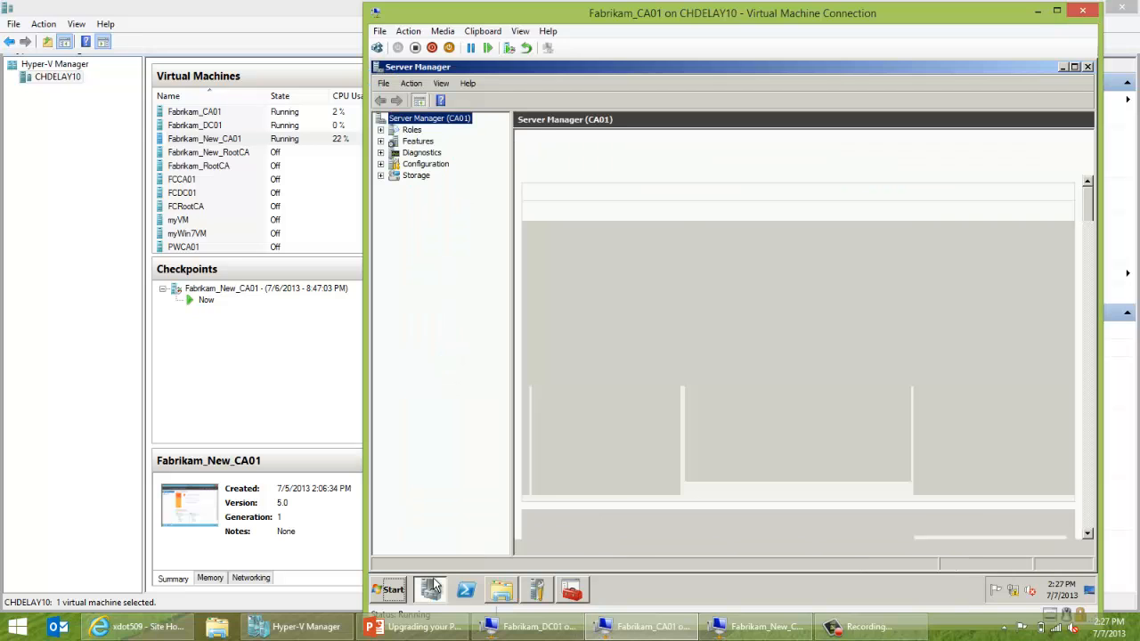
{"action": "left_click", "coordinate": [413, 131]}
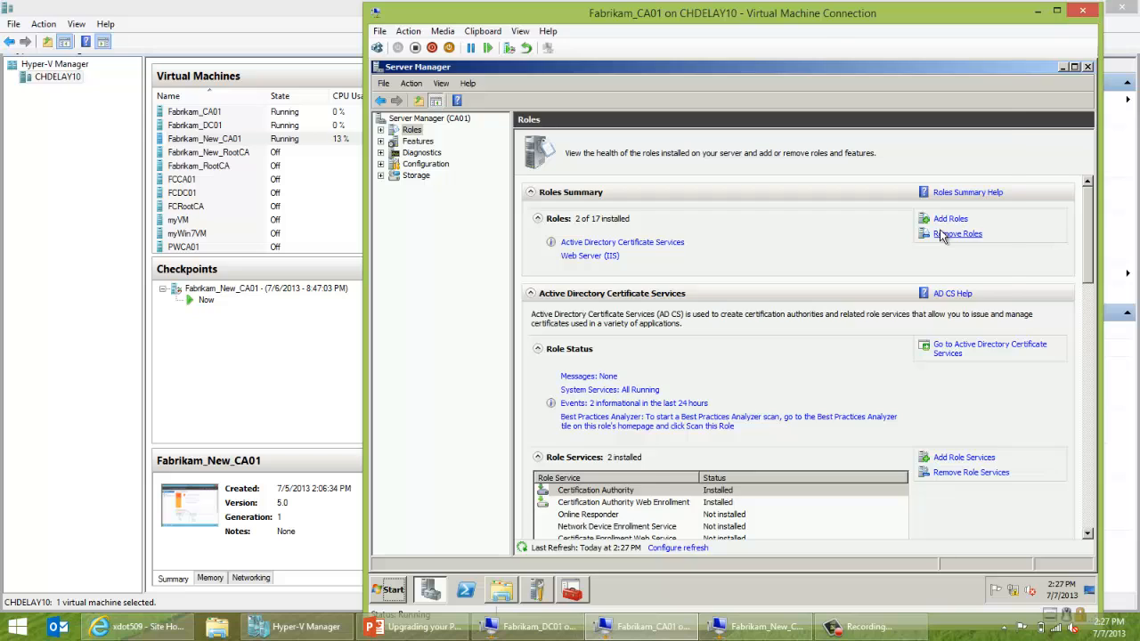
{"action": "left_click", "coordinate": [942, 234]}
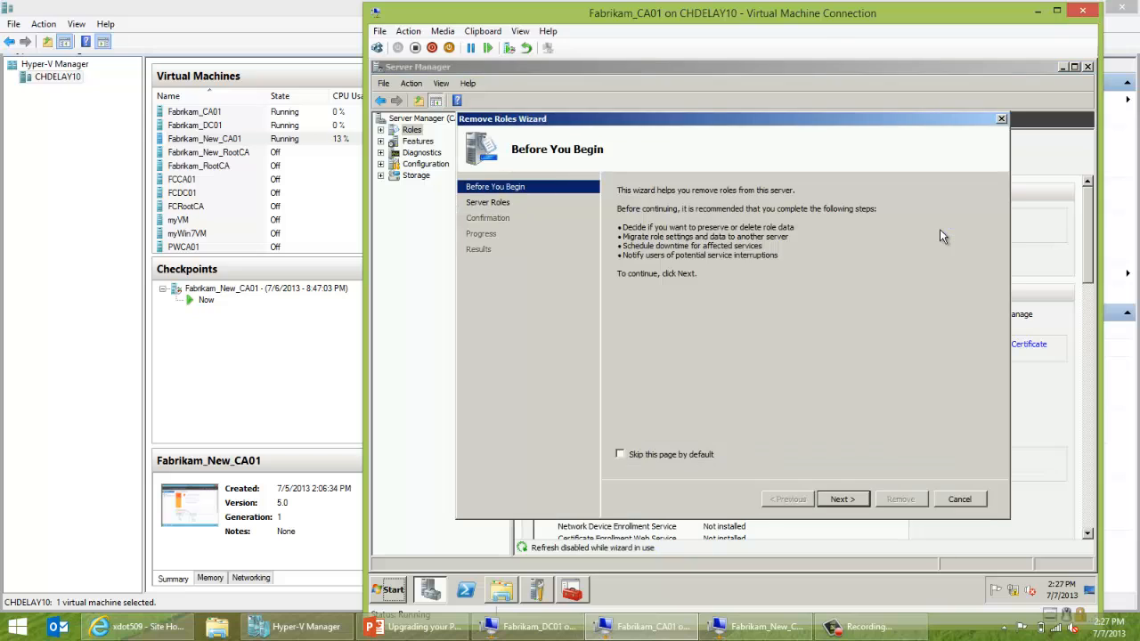
Remove Web Server (IIS) with its dependent role services and AD CS from CA01, then switch to Fabrikam_New_CA01.
{"action": "left_click", "coordinate": [841, 498]}
{"action": "left_click", "coordinate": [621, 381]}
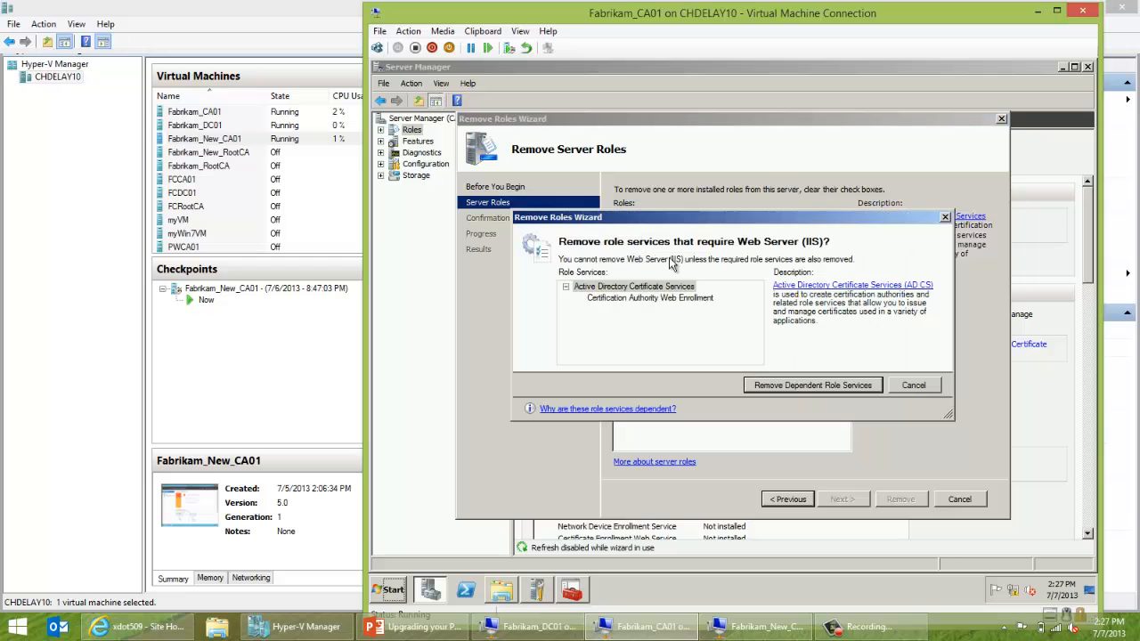
{"action": "left_click", "coordinate": [750, 388]}
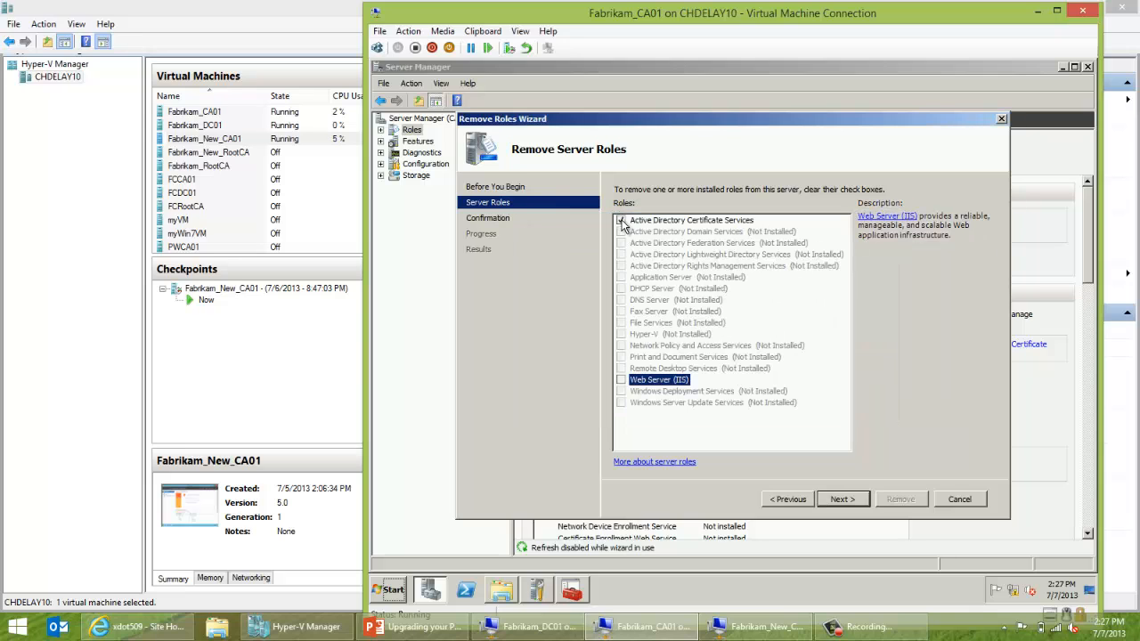
{"action": "left_click", "coordinate": [620, 220]}
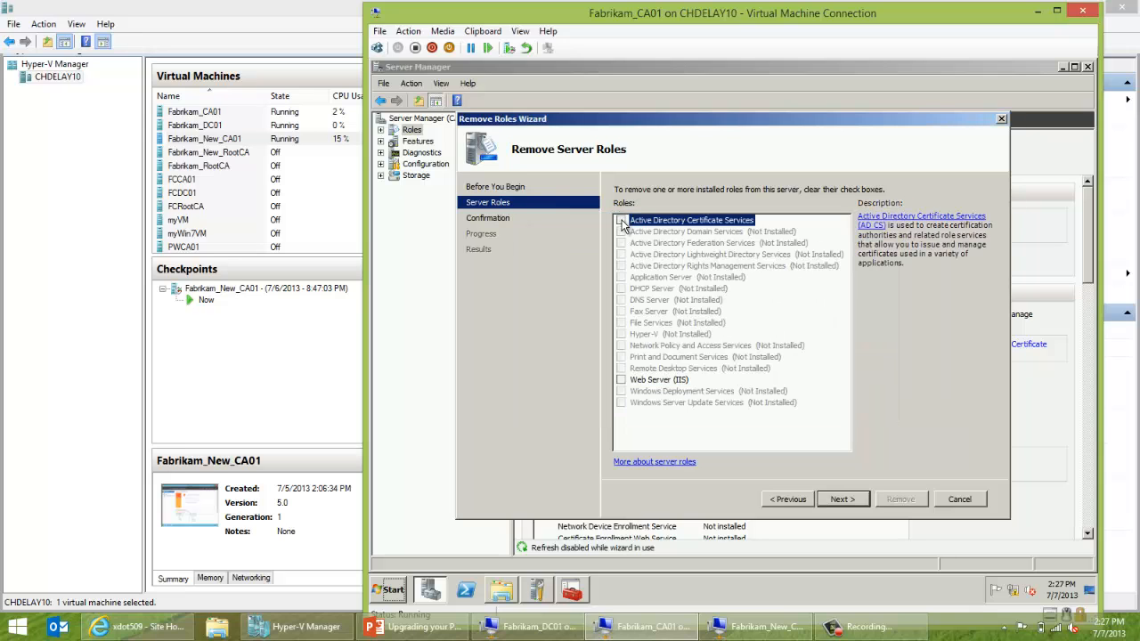
{"action": "left_click", "coordinate": [840, 500]}
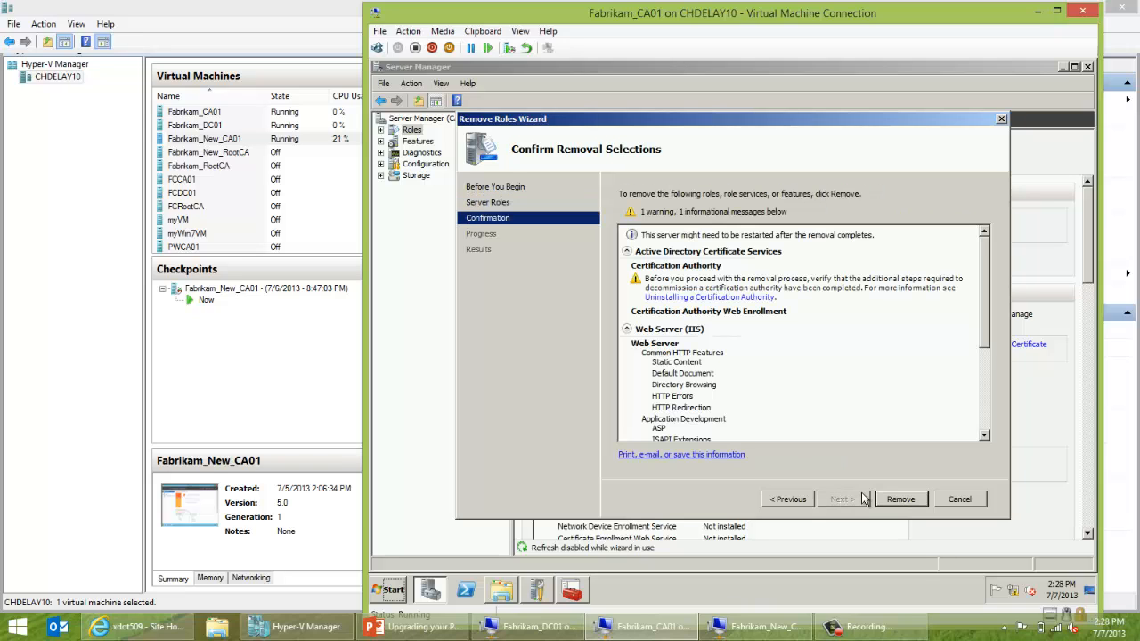
{"action": "left_click", "coordinate": [900, 500]}
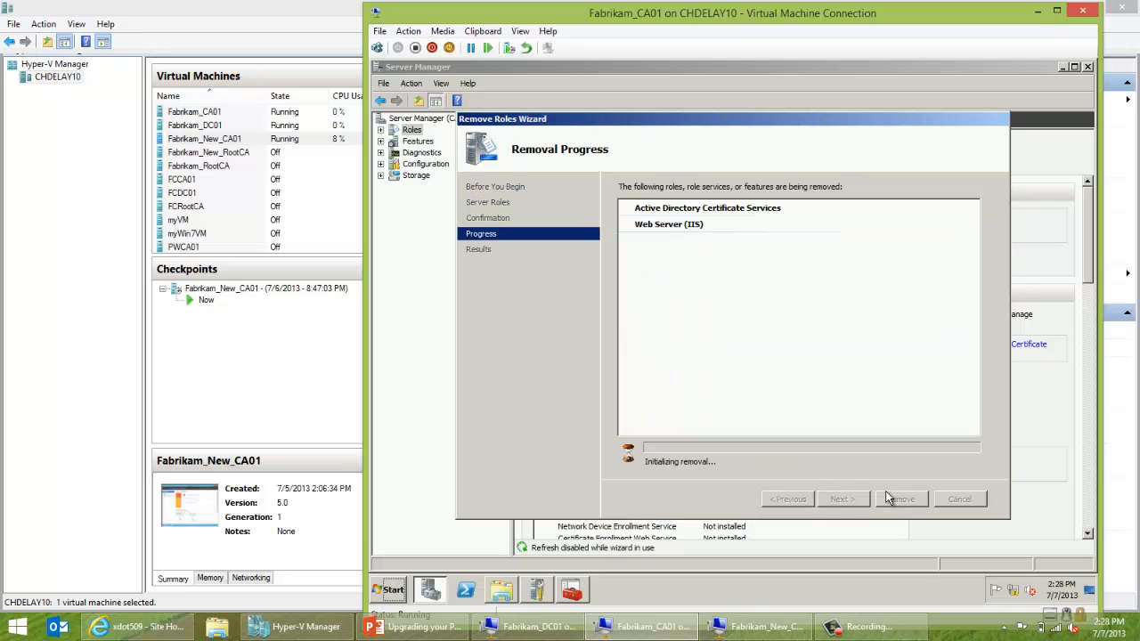
{"action": "mouse_move", "coordinate": [786, 631]}
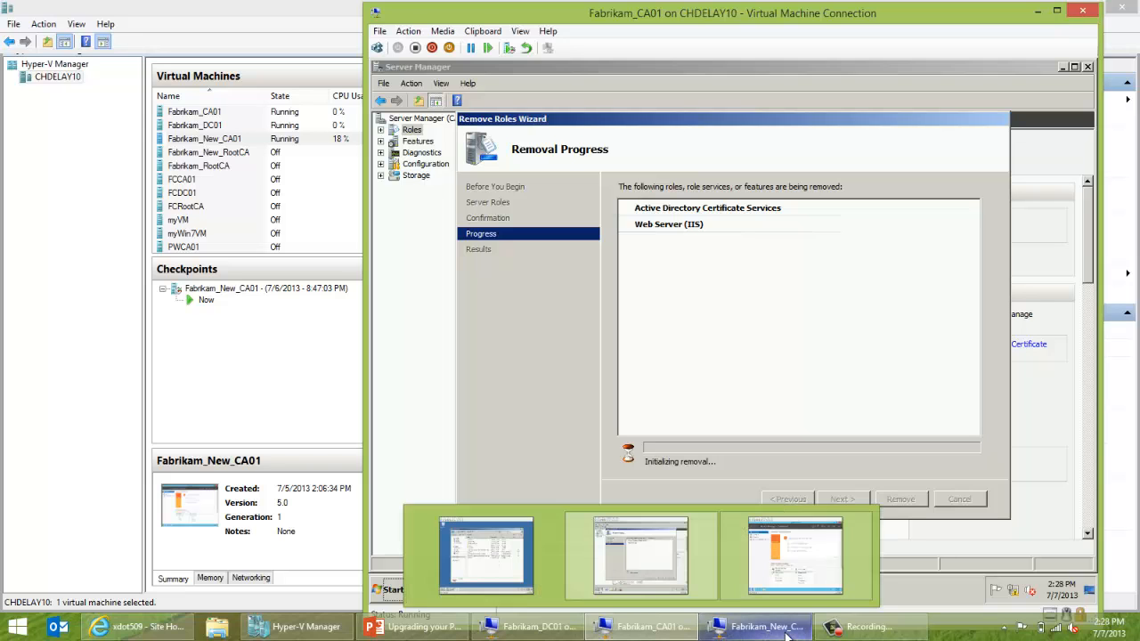
{"action": "left_click", "coordinate": [726, 626]}
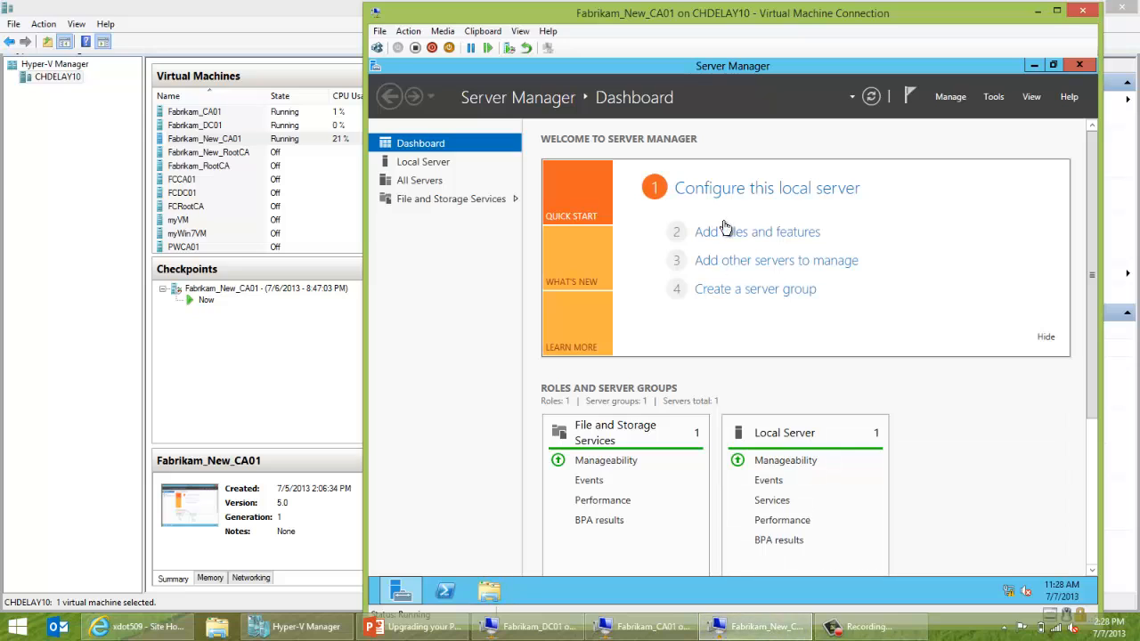
Review Fabrikam_New_CA01's Local Server properties and NIC Teaming, then check CA01's removal results.
{"action": "left_click", "coordinate": [727, 190]}
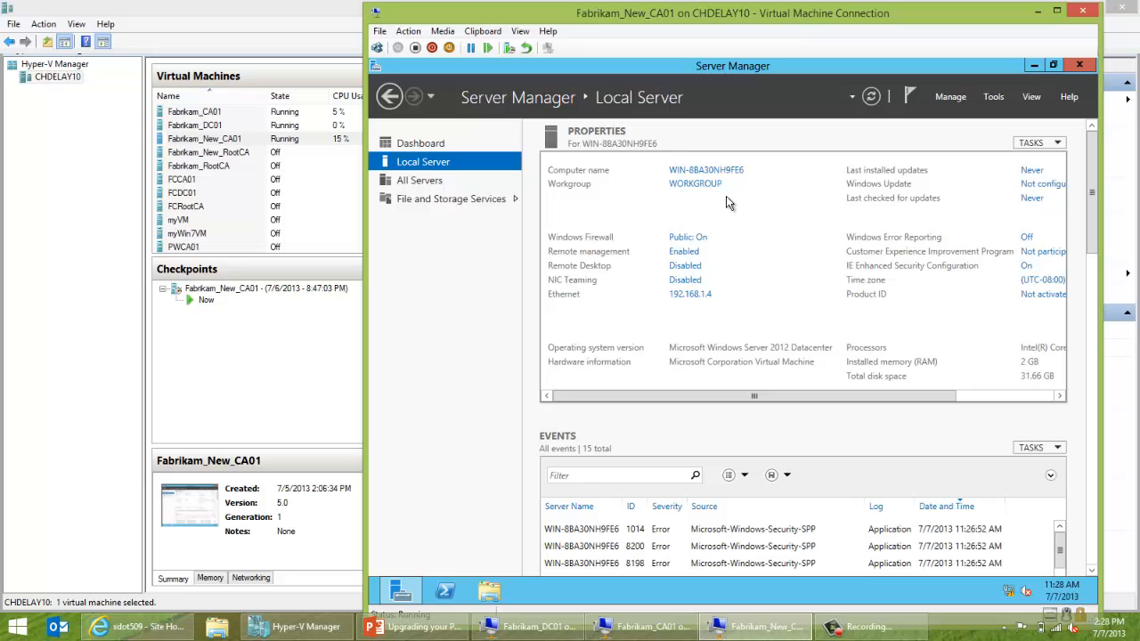
{"action": "left_click", "coordinate": [637, 624]}
{"action": "left_click", "coordinate": [758, 626]}
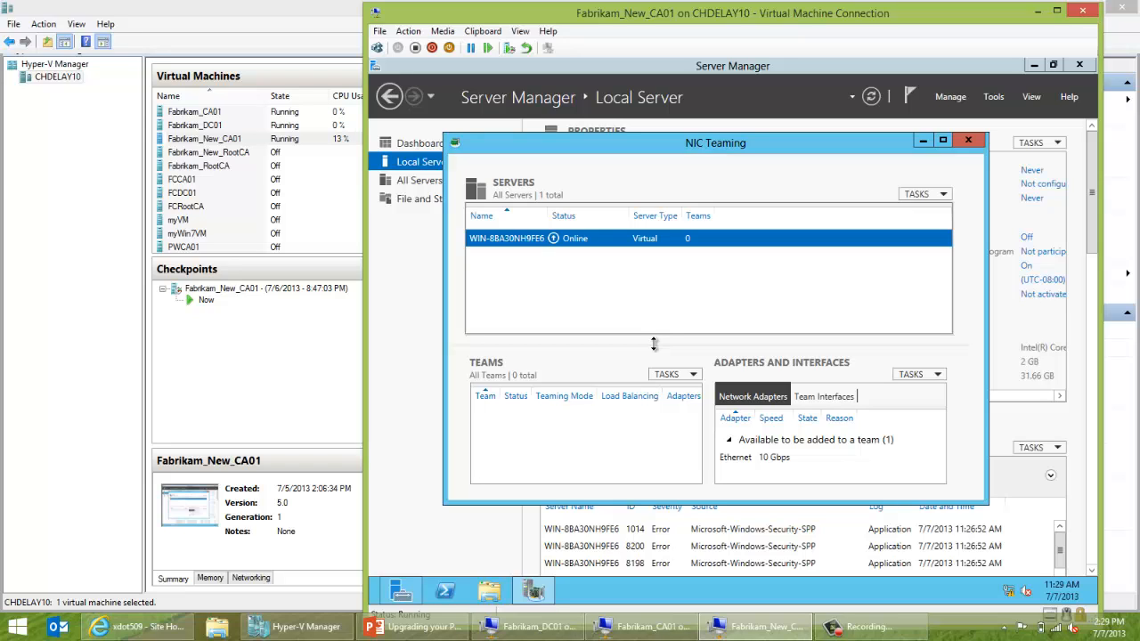
{"action": "left_click", "coordinate": [978, 143]}
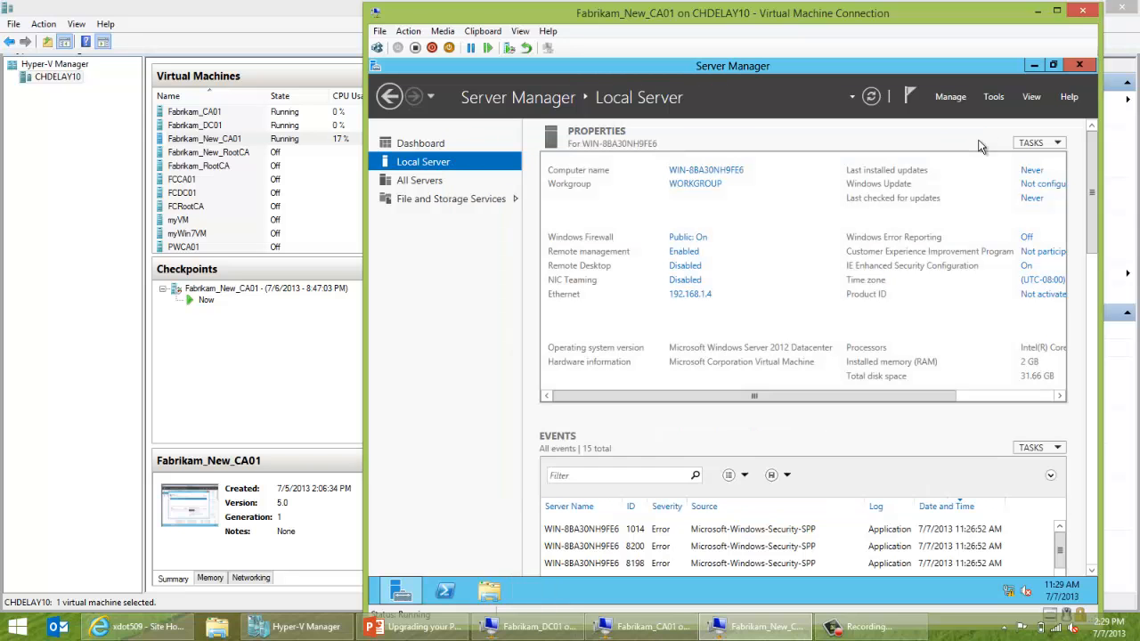
{"action": "left_click", "coordinate": [644, 627]}
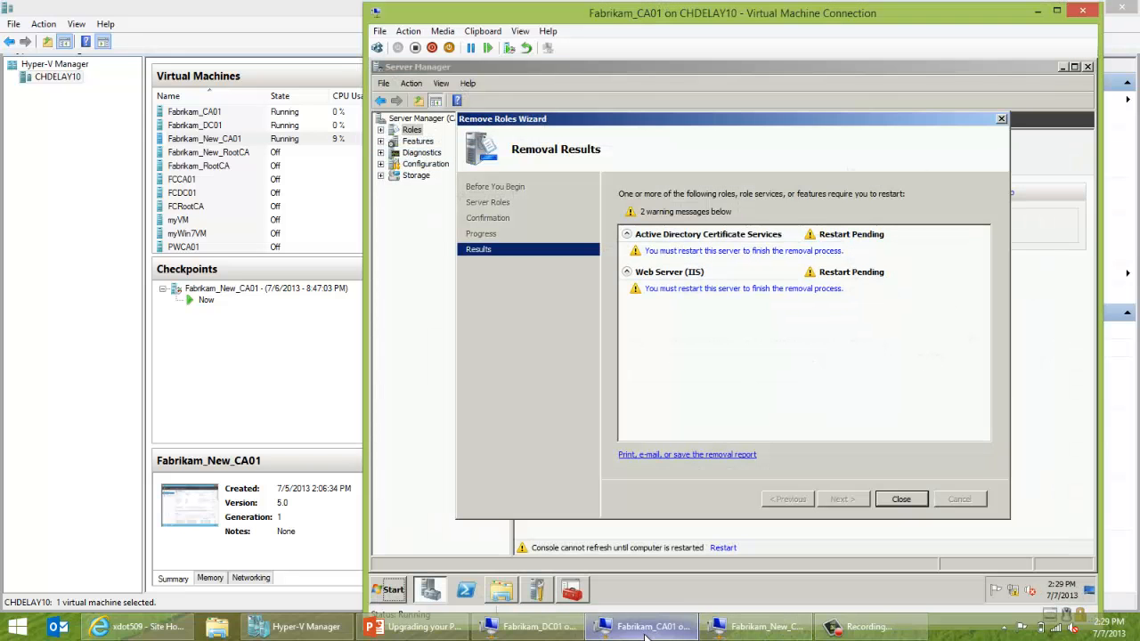
Close the Remove Roles Wizard, restart Fabrikam_CA01 now, and bring Hyper-V Manager forward.
{"action": "left_click", "coordinate": [898, 500]}
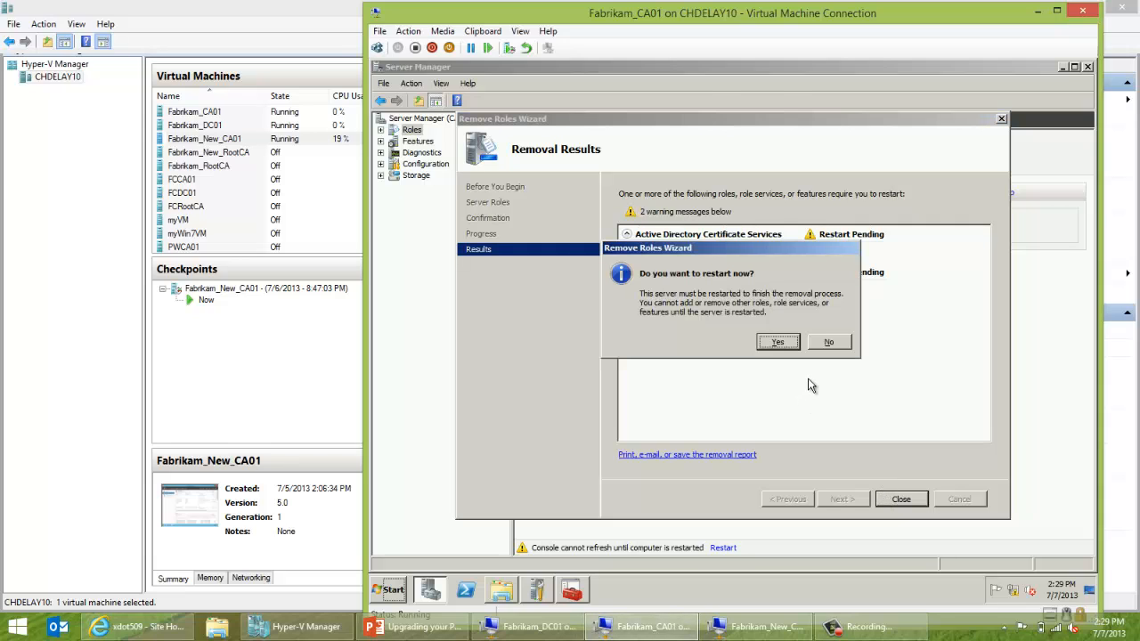
{"action": "left_click", "coordinate": [778, 343]}
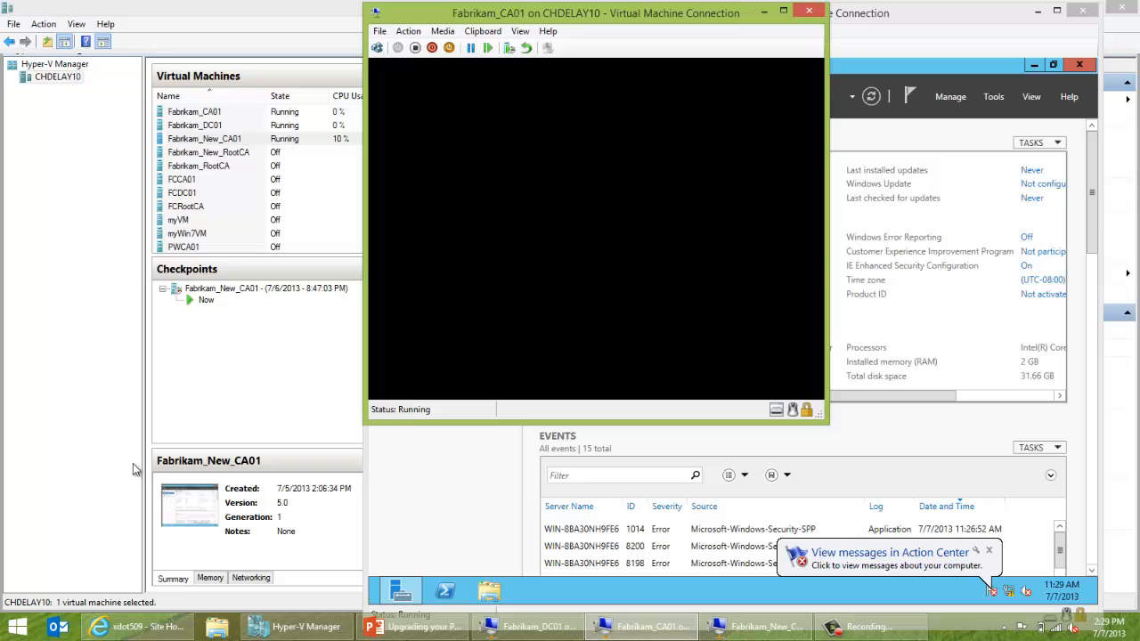
{"action": "left_click", "coordinate": [58, 390]}
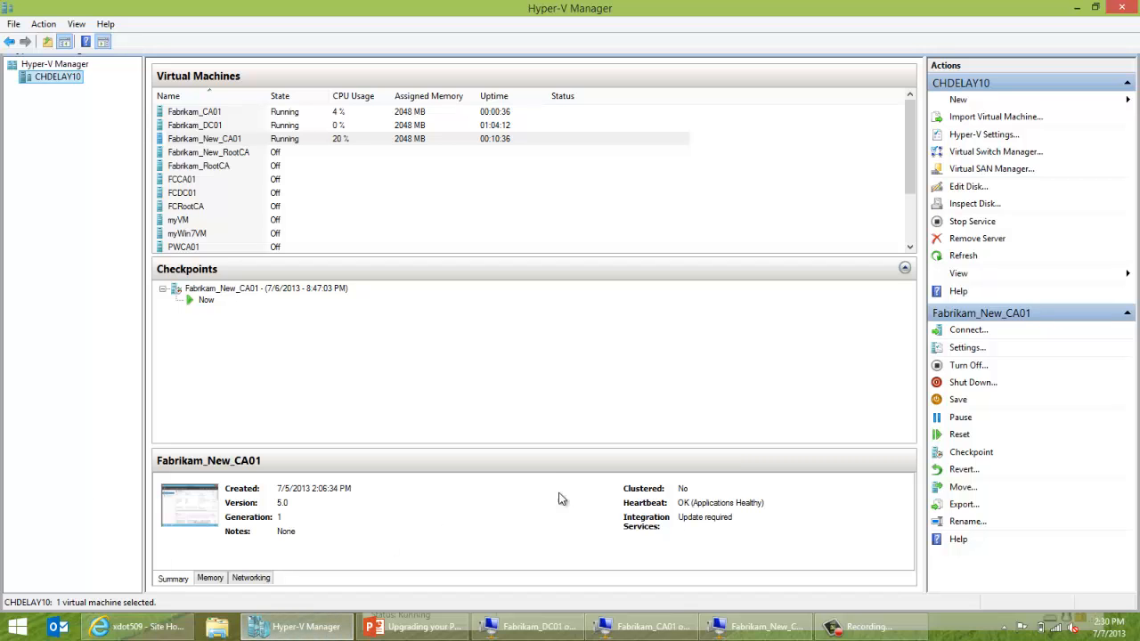
Check Fabrikam_CA01's restart progress, then return to Fabrikam_New_CA01.
{"action": "left_click", "coordinate": [685, 635]}
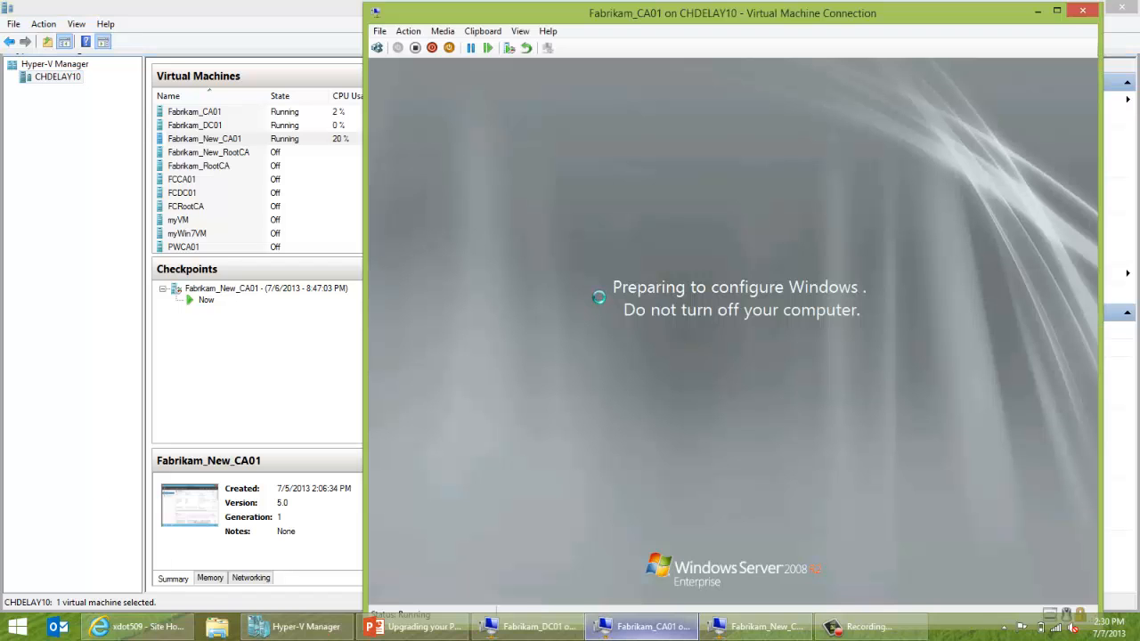
{"action": "left_click", "coordinate": [723, 631]}
{"action": "left_click", "coordinate": [650, 629]}
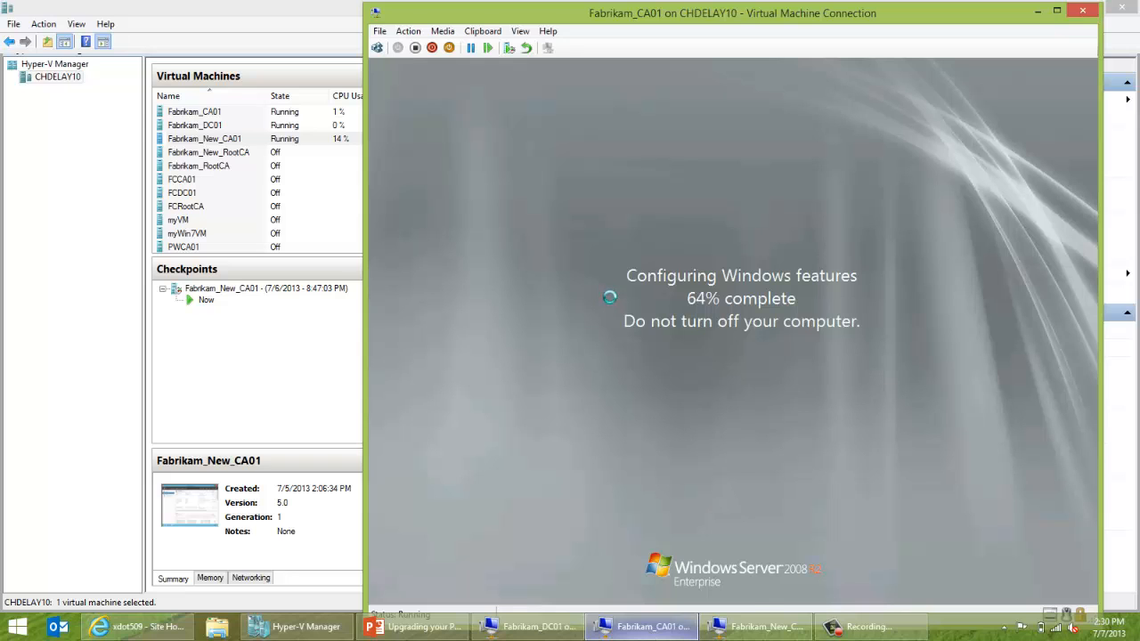
{"action": "left_click", "coordinate": [729, 598]}
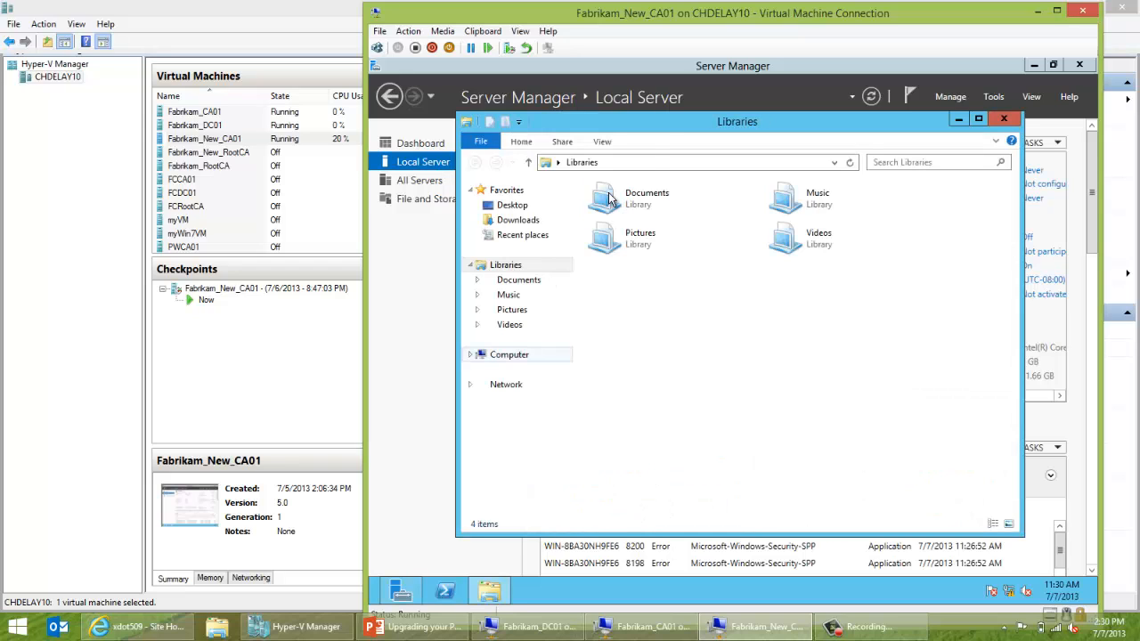
Open the \\dc01\c$ share and copy its Backup folder.
{"action": "left_click", "coordinate": [653, 164]}
{"action": "type", "text": "\\\\"}
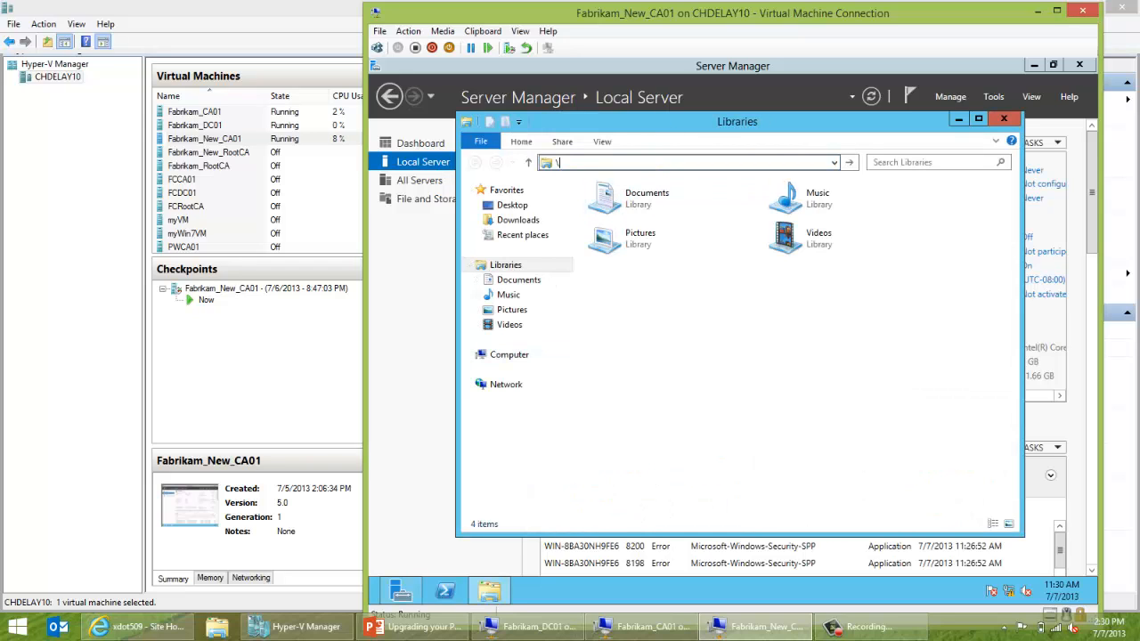
{"action": "type", "text": "dc01"}
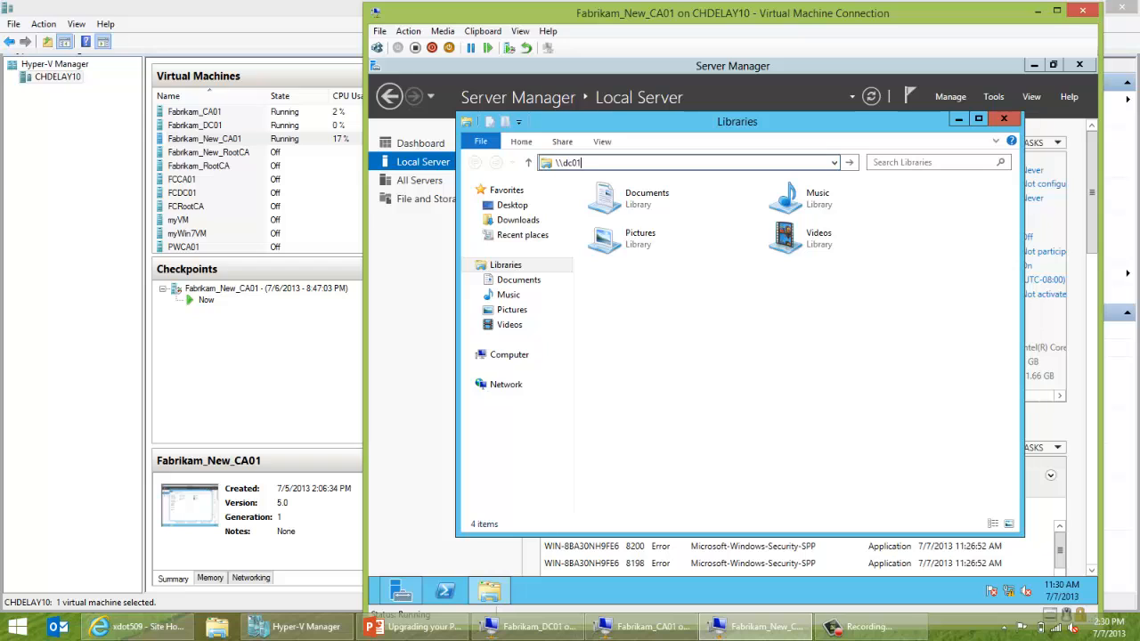
{"action": "type", "text": "\\c$"}
{"action": "key", "text": "Return"}
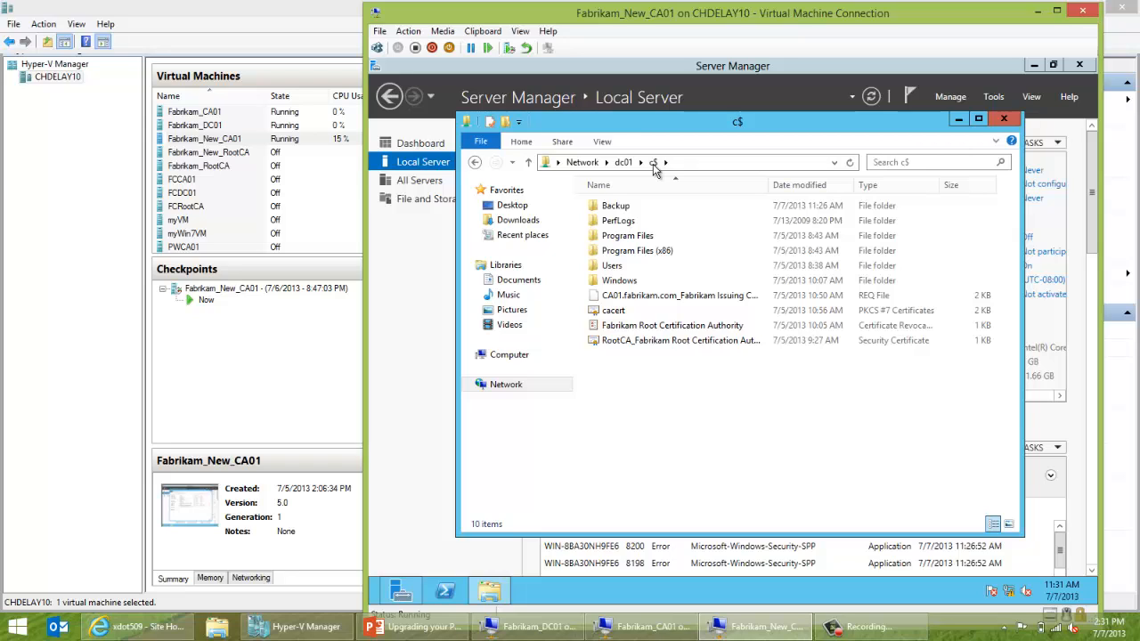
{"action": "left_click", "coordinate": [621, 210]}
{"action": "right_click", "coordinate": [620, 212]}
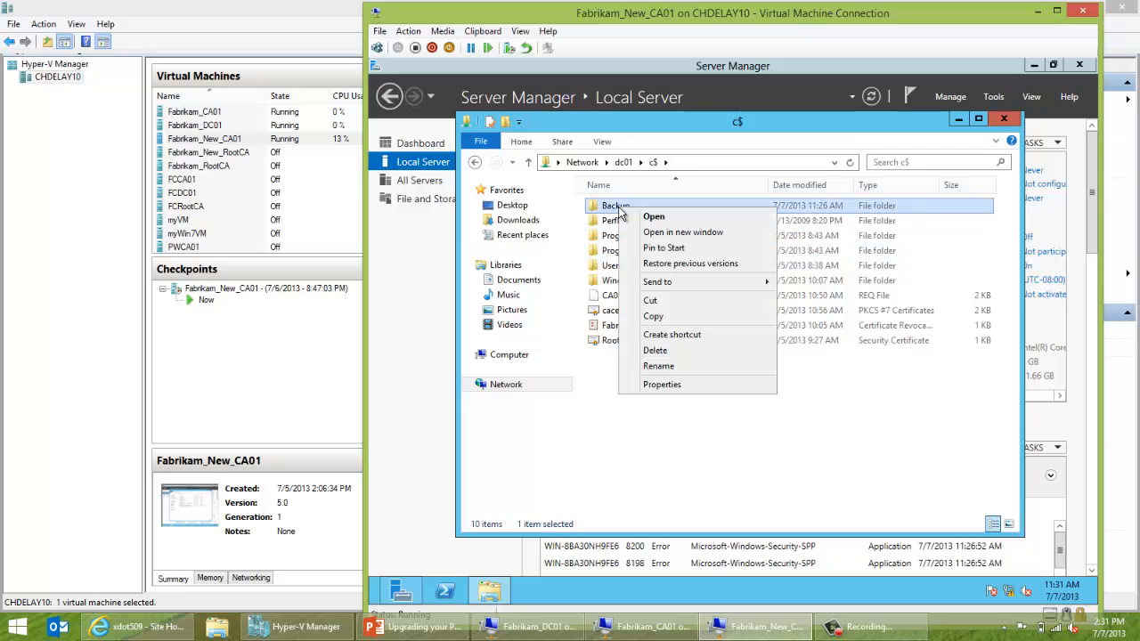
{"action": "left_click", "coordinate": [646, 329]}
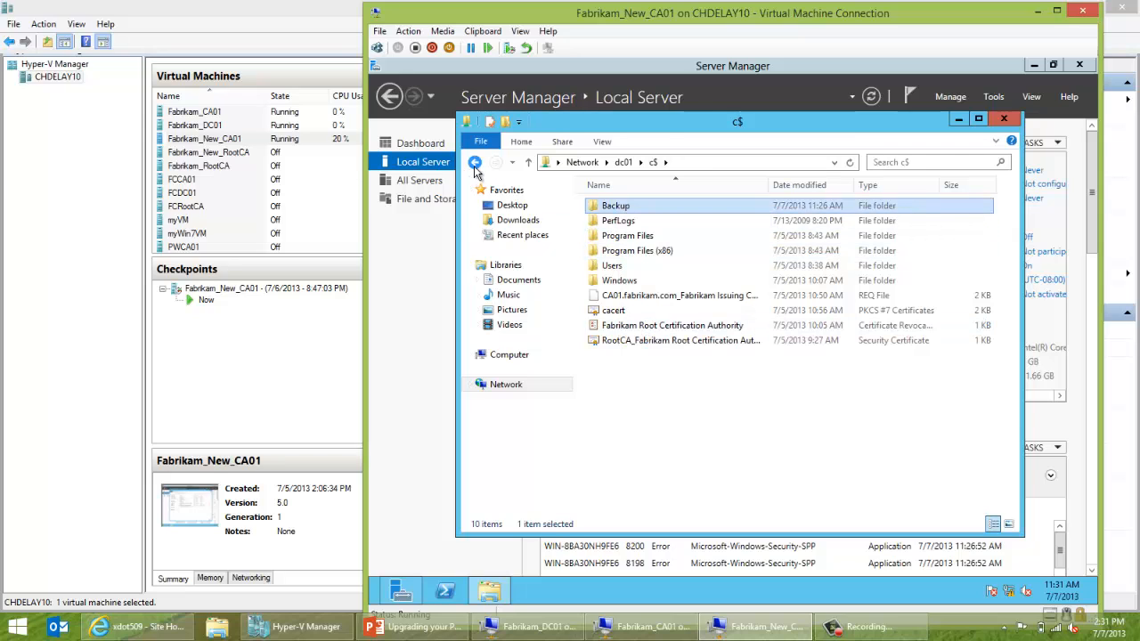
Paste the Backup folder into this machine's Local Disk (C:), then switch to Fabrikam_CA01.
{"action": "left_click", "coordinate": [475, 162]}
{"action": "left_click", "coordinate": [518, 356]}
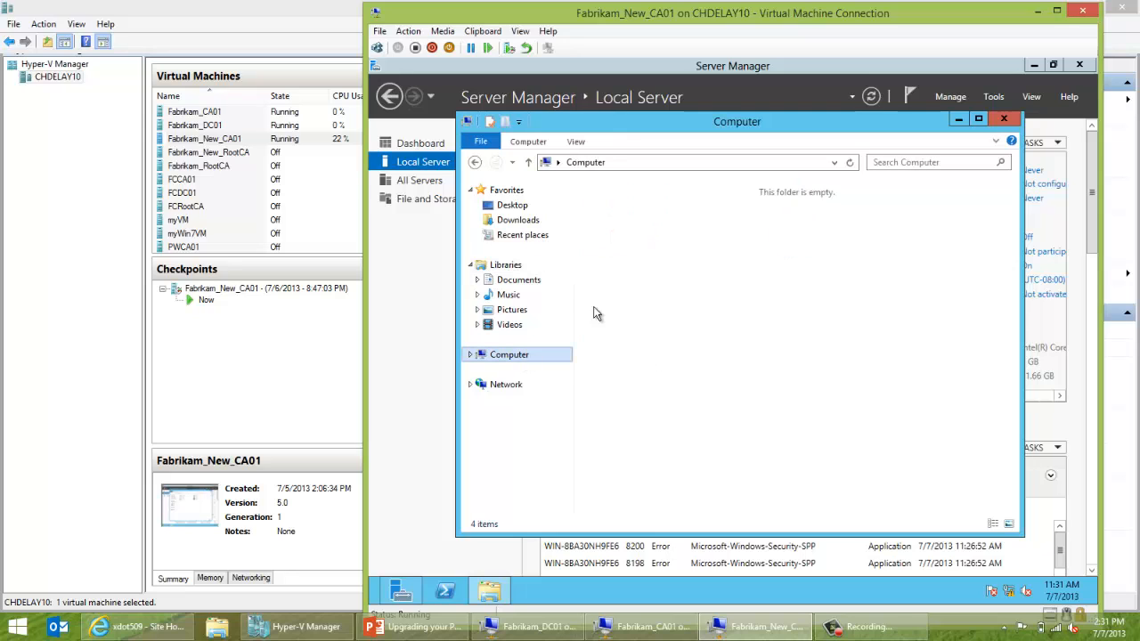
{"action": "left_click", "coordinate": [643, 229]}
{"action": "double_click", "coordinate": [643, 230]}
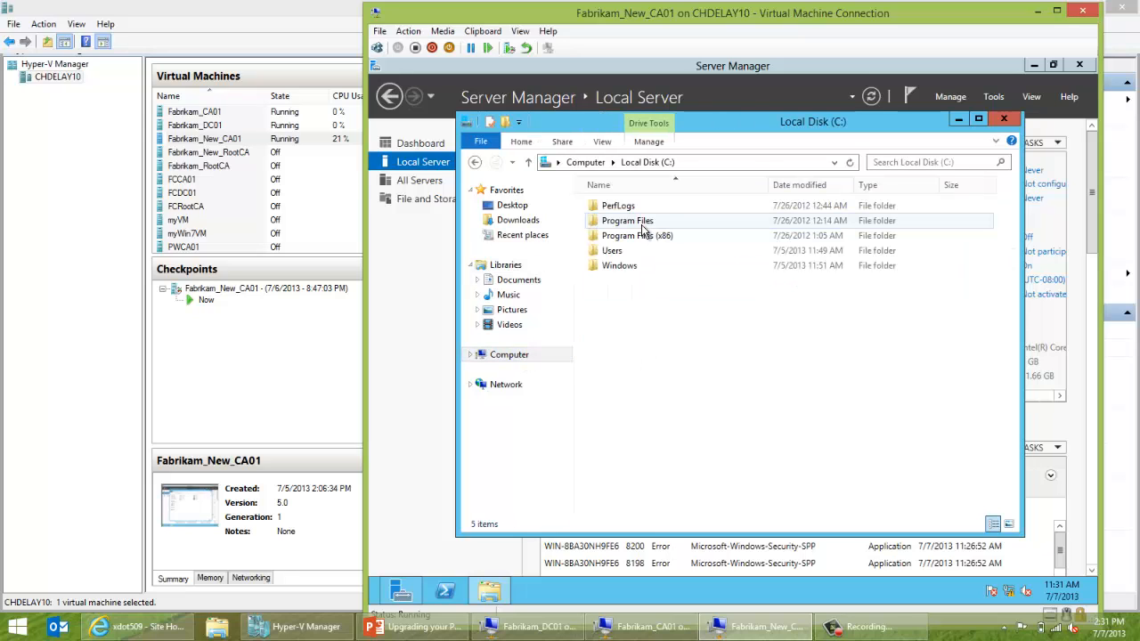
{"action": "right_click", "coordinate": [641, 292]}
{"action": "left_click", "coordinate": [676, 368]}
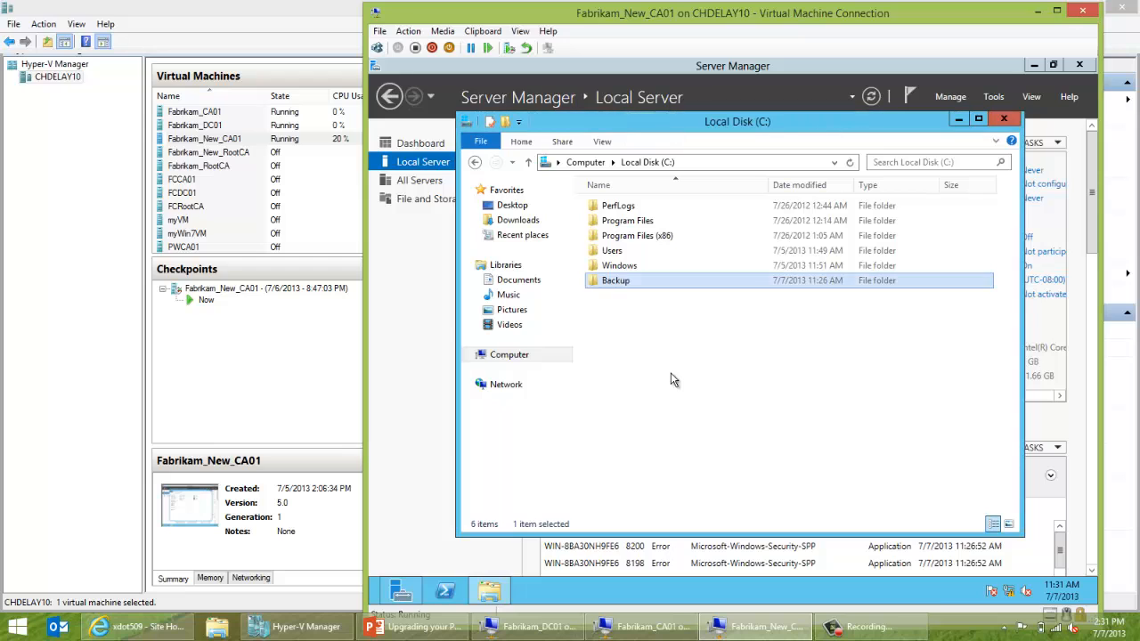
{"action": "left_click", "coordinate": [649, 623]}
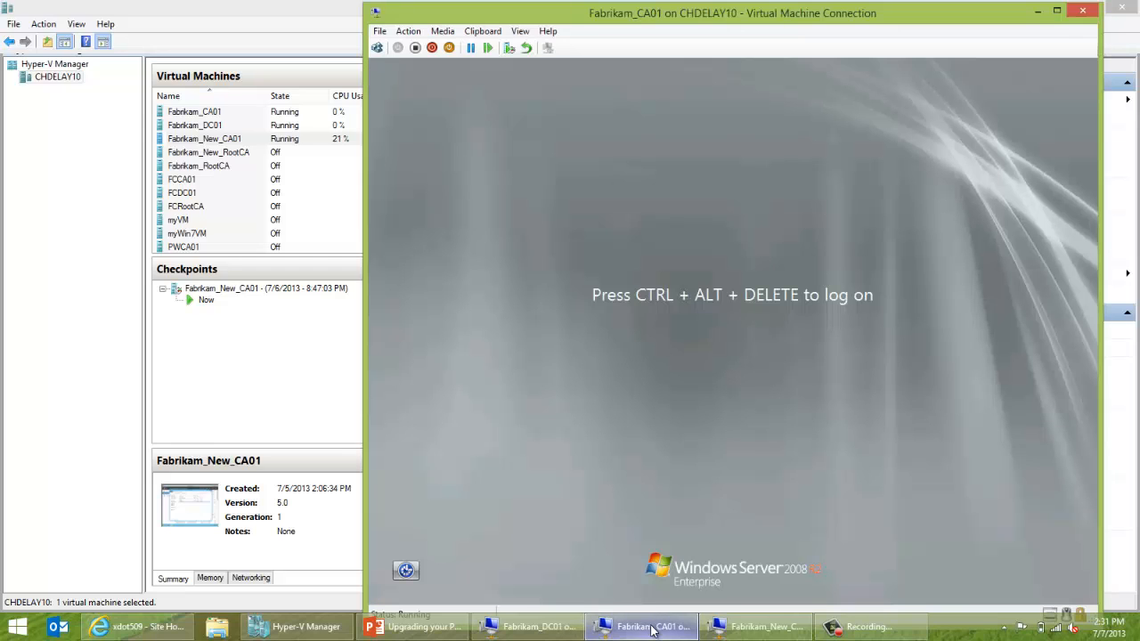
Sign in to Fabrikam_CA01 with the administrator password, then switch to Fabrikam_DC01.
{"action": "left_click", "coordinate": [376, 49]}
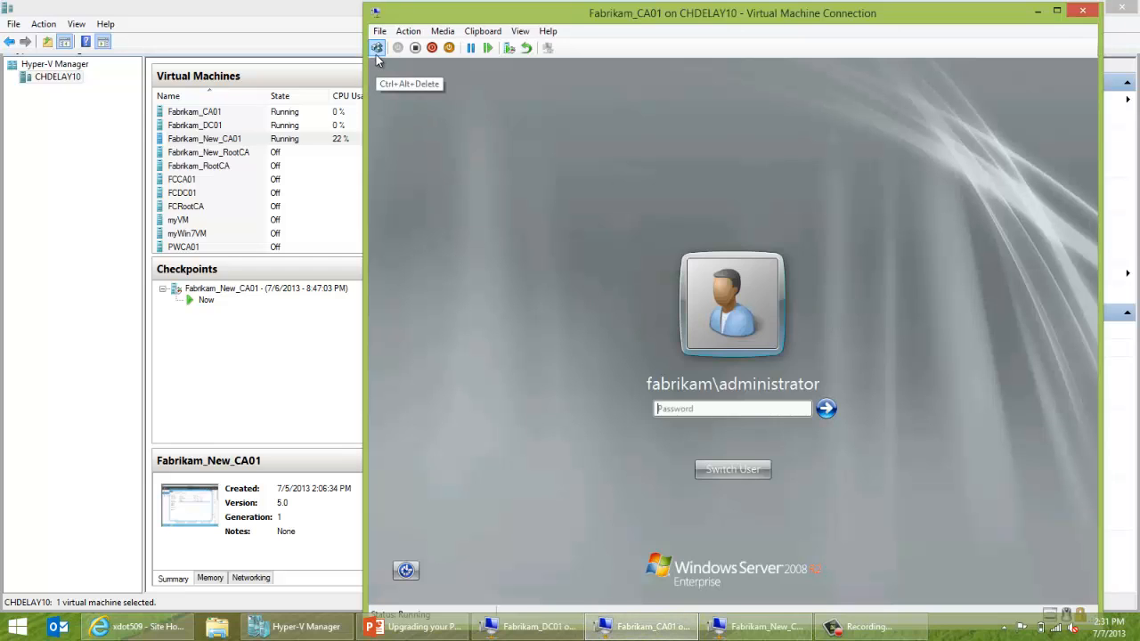
{"action": "type", "text": "Pa$$w0rd"}
{"action": "key", "text": "Return"}
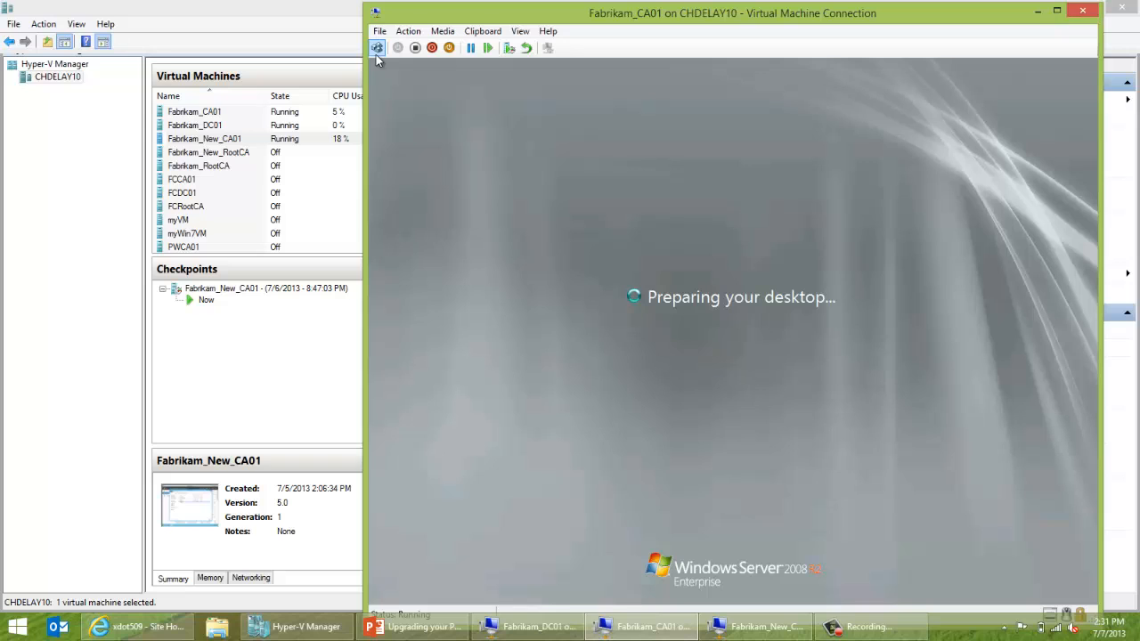
{"action": "left_click", "coordinate": [530, 626]}
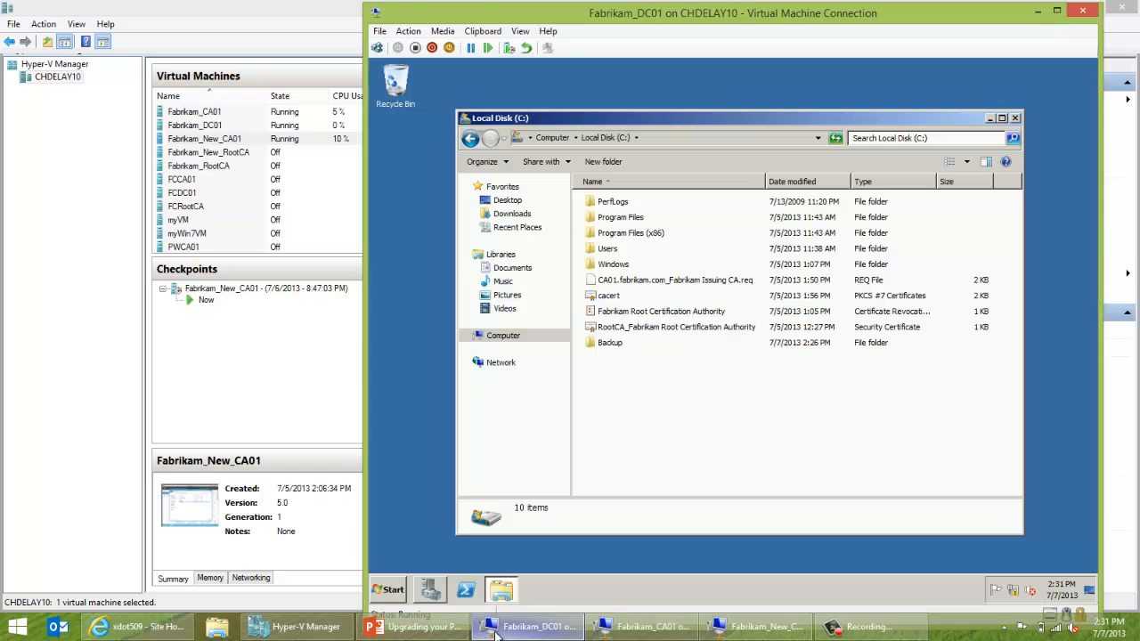
Launch adsiedit.msc on DC01 and connect to the Configuration naming context.
{"action": "key", "text": "super+r"}
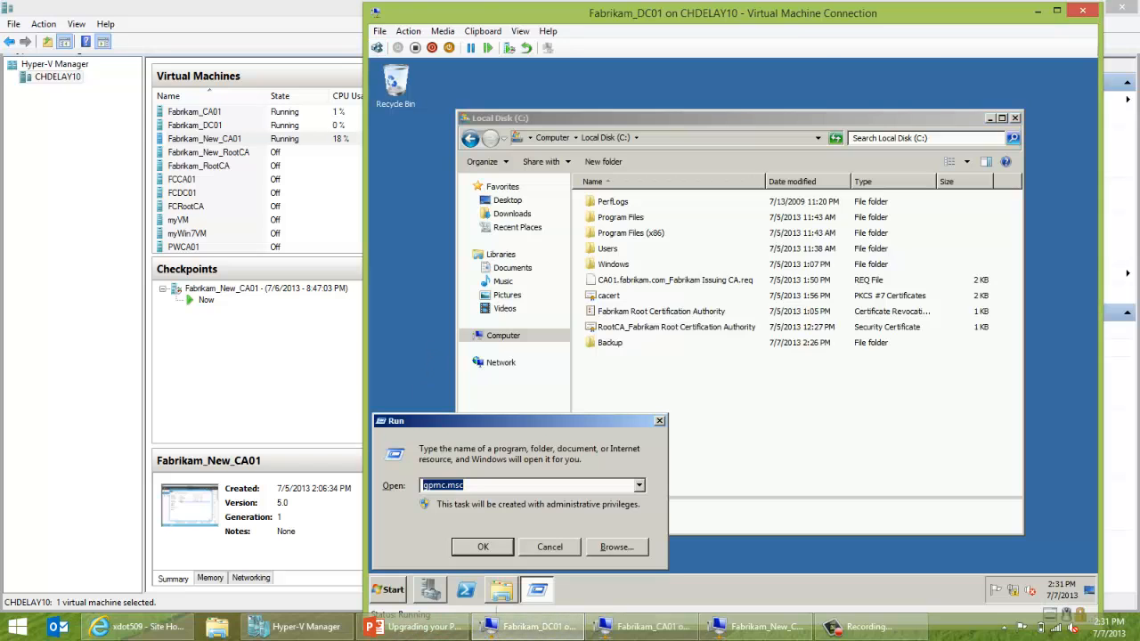
{"action": "type", "text": "adsiedit.msc"}
{"action": "key", "text": "Return"}
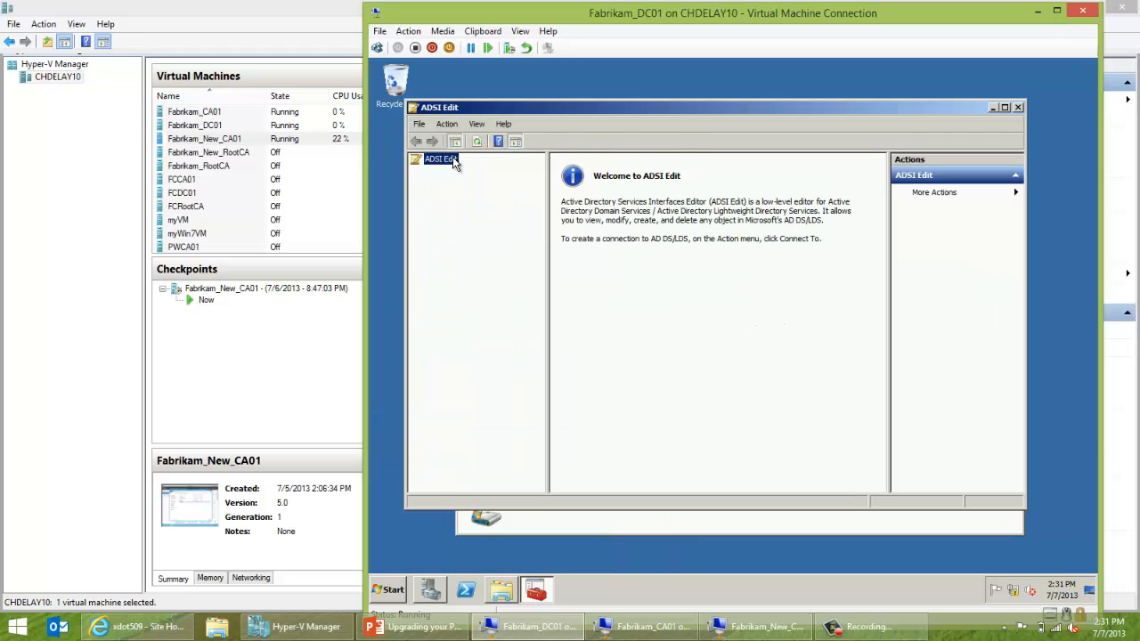
{"action": "right_click", "coordinate": [454, 162]}
{"action": "left_click", "coordinate": [475, 166]}
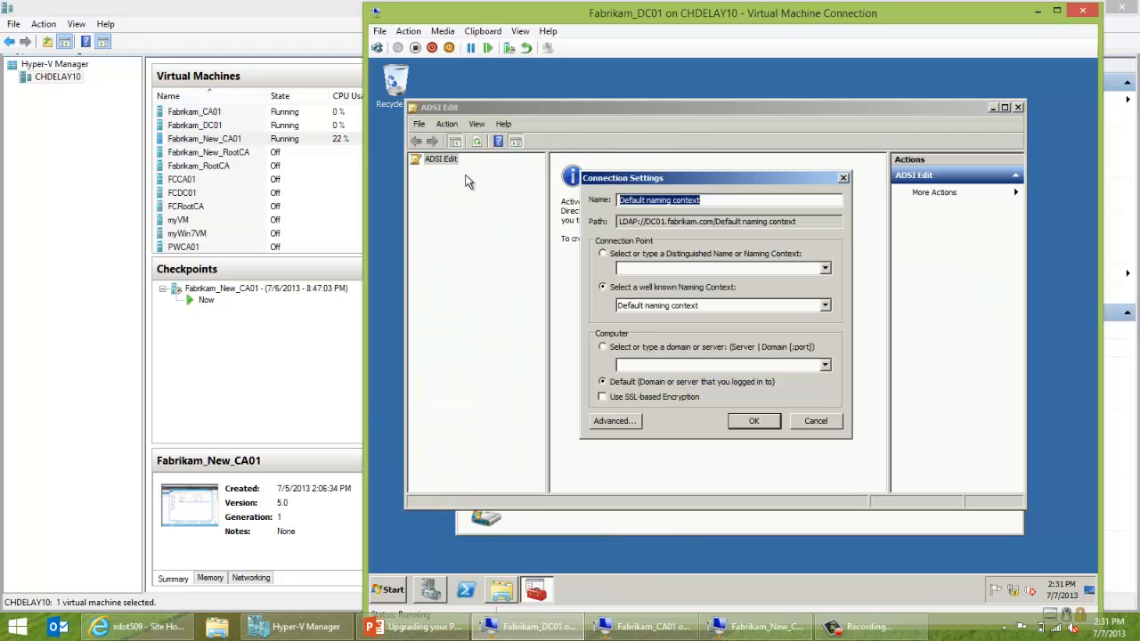
{"action": "left_click", "coordinate": [625, 305]}
{"action": "left_click", "coordinate": [634, 325]}
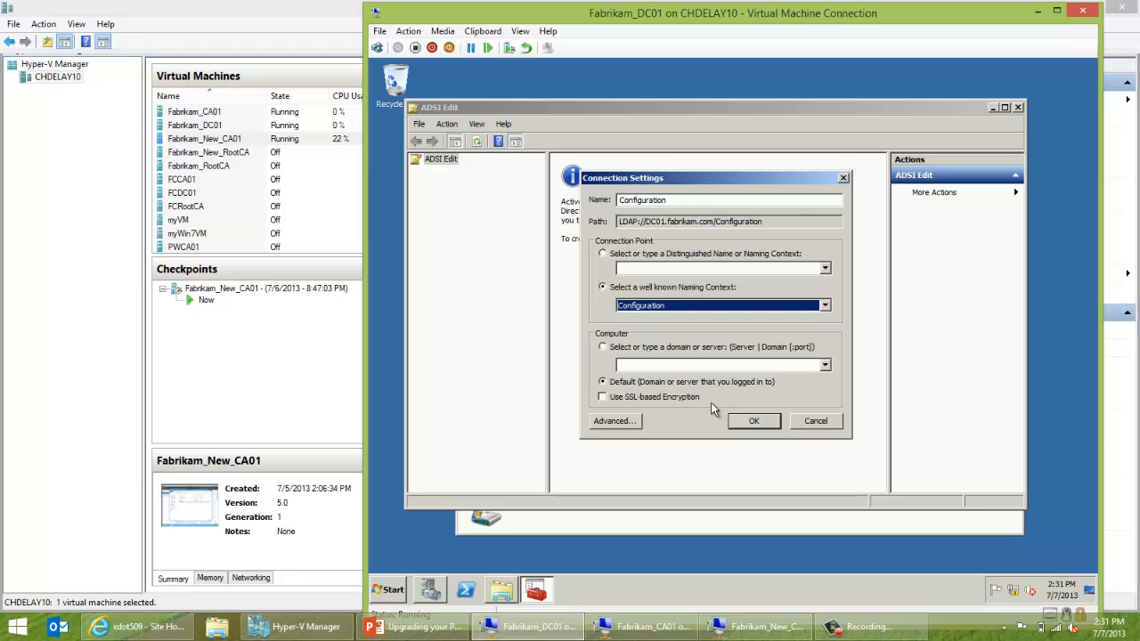
{"action": "left_click", "coordinate": [748, 421]}
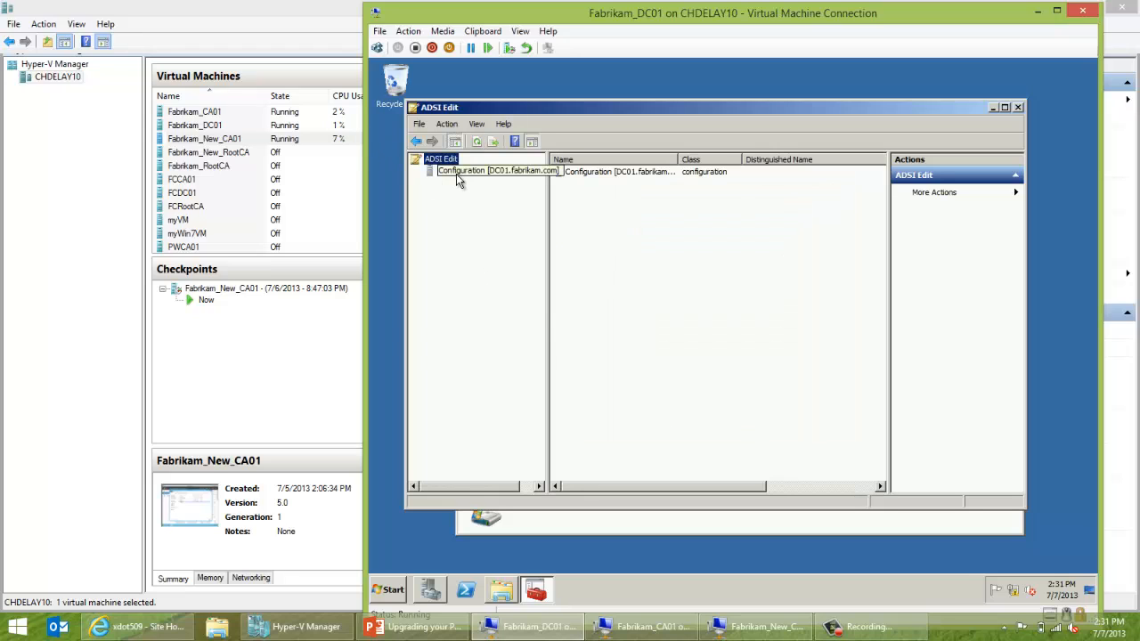
Browse Public Key Services' AIA, CDP, Certification Authorities and Enrollment Services containers, then minimize ADSI Edit.
{"action": "double_click", "coordinate": [445, 170]}
{"action": "left_click", "coordinate": [446, 184]}
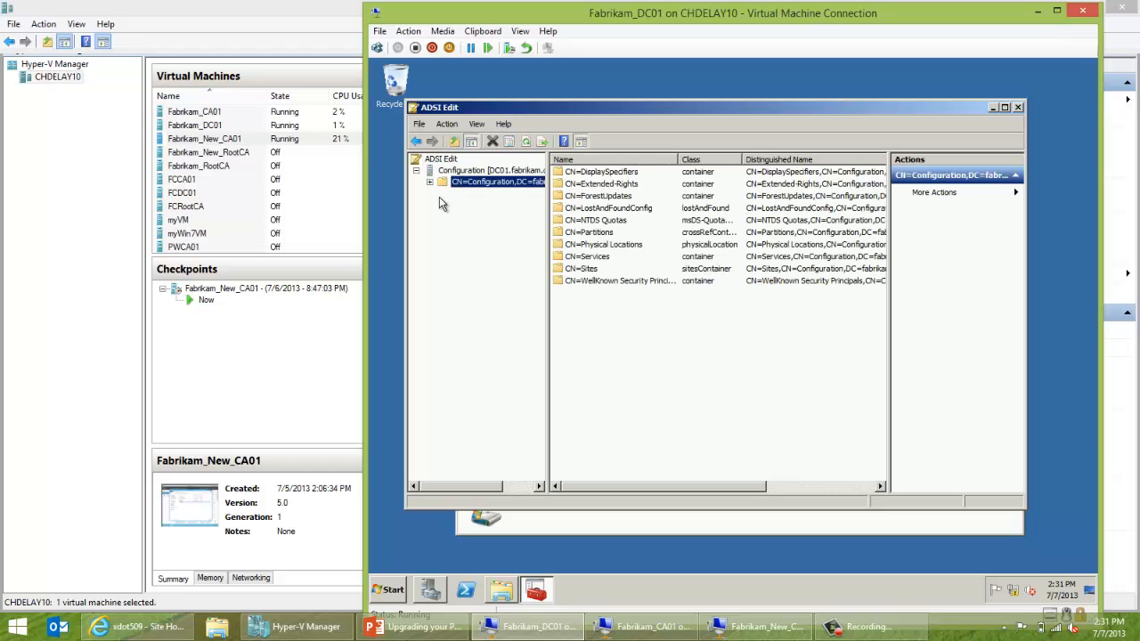
{"action": "left_click", "coordinate": [429, 183]}
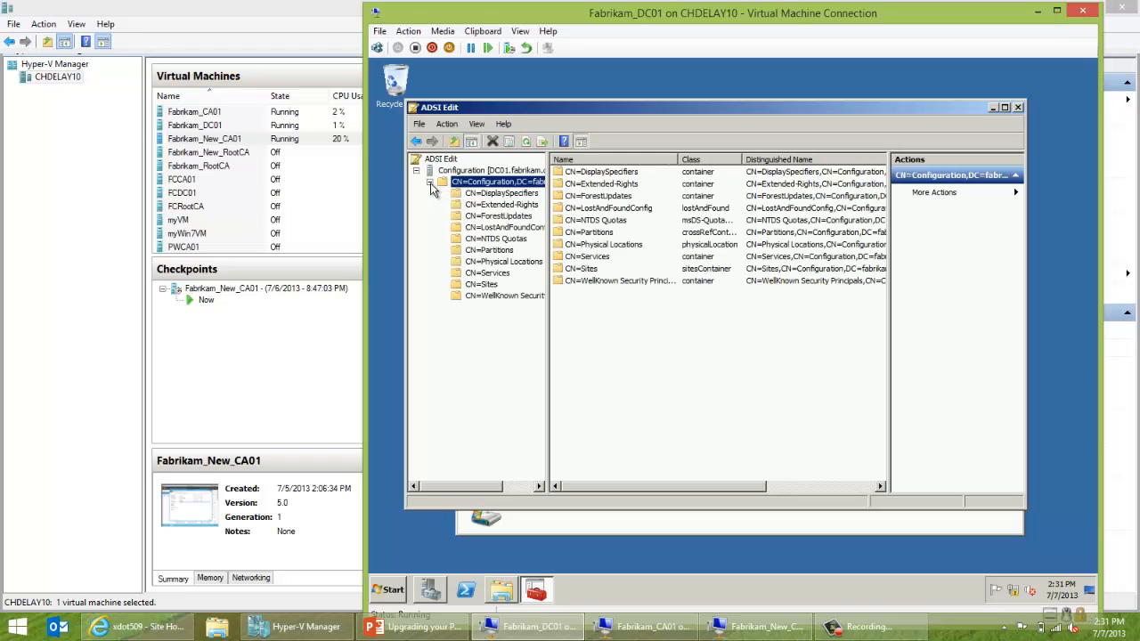
{"action": "left_click", "coordinate": [457, 274]}
{"action": "double_click", "coordinate": [457, 274]}
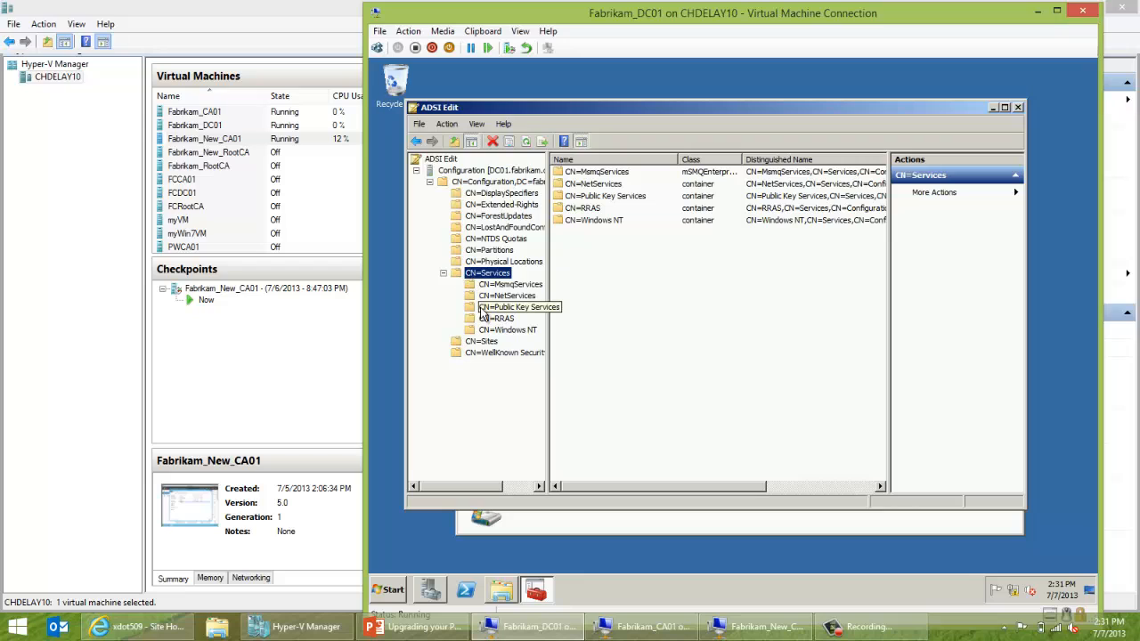
{"action": "double_click", "coordinate": [481, 309]}
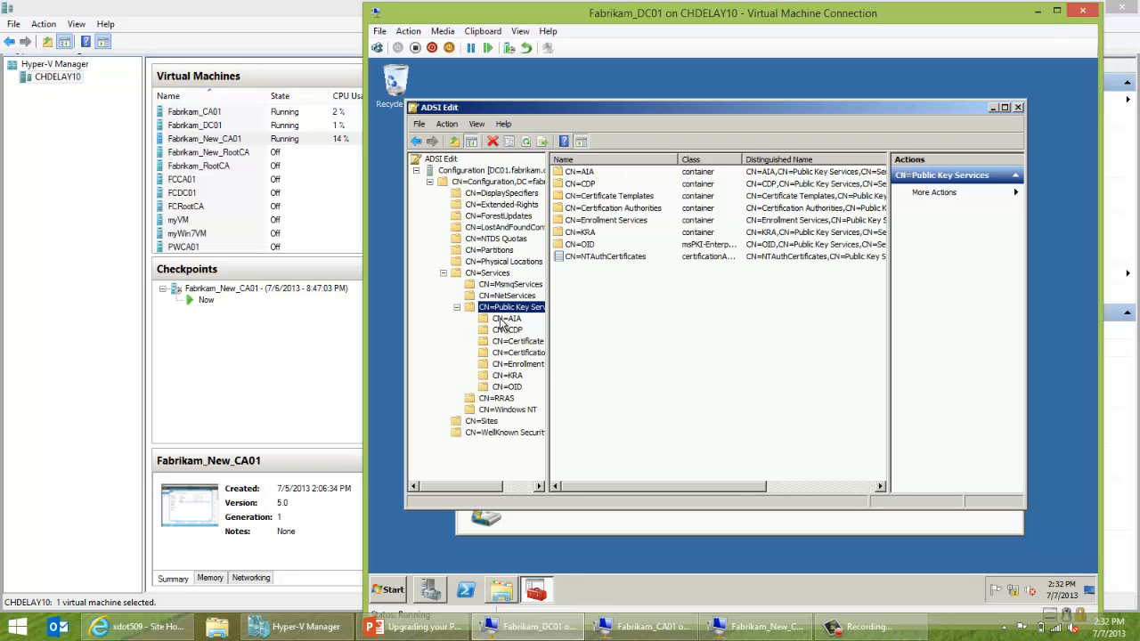
{"action": "left_click", "coordinate": [504, 319]}
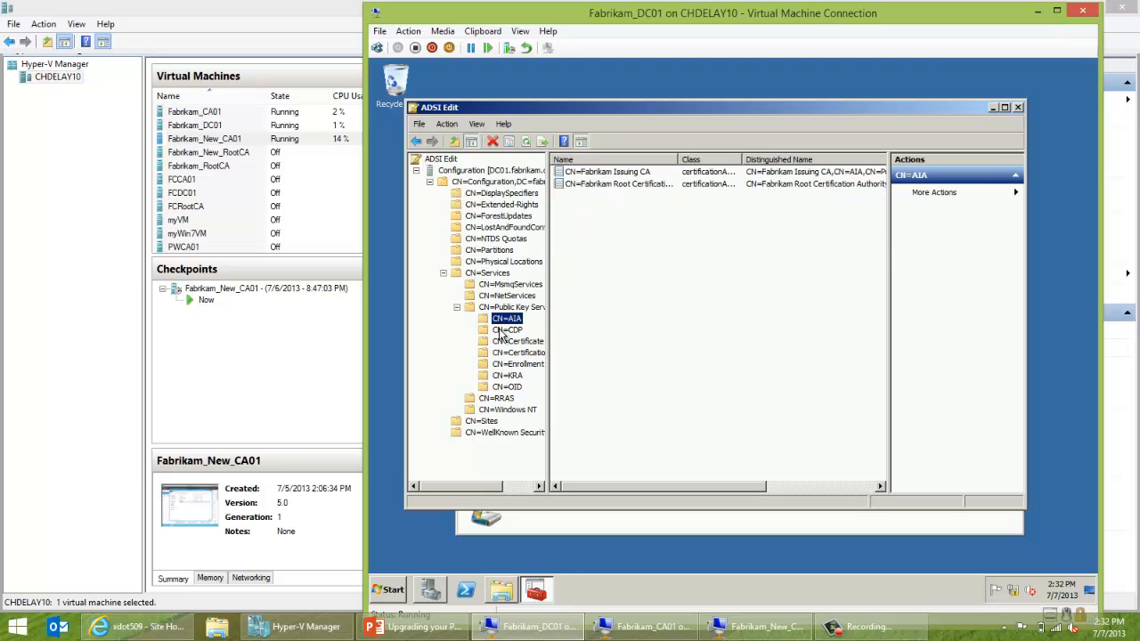
{"action": "left_click", "coordinate": [506, 331]}
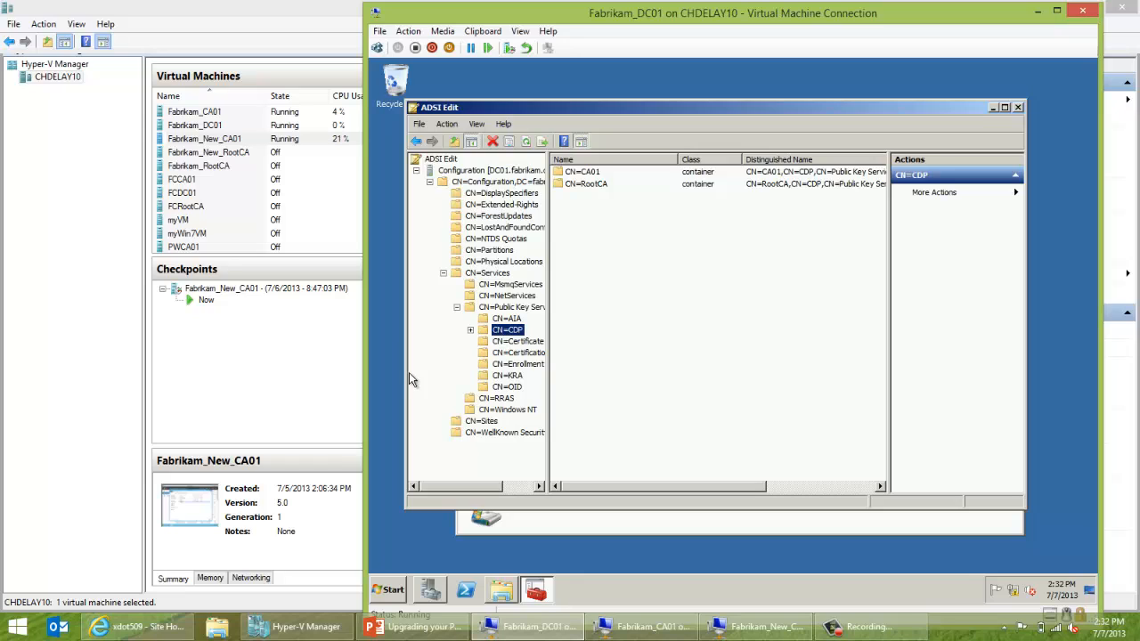
{"action": "left_click", "coordinate": [501, 354]}
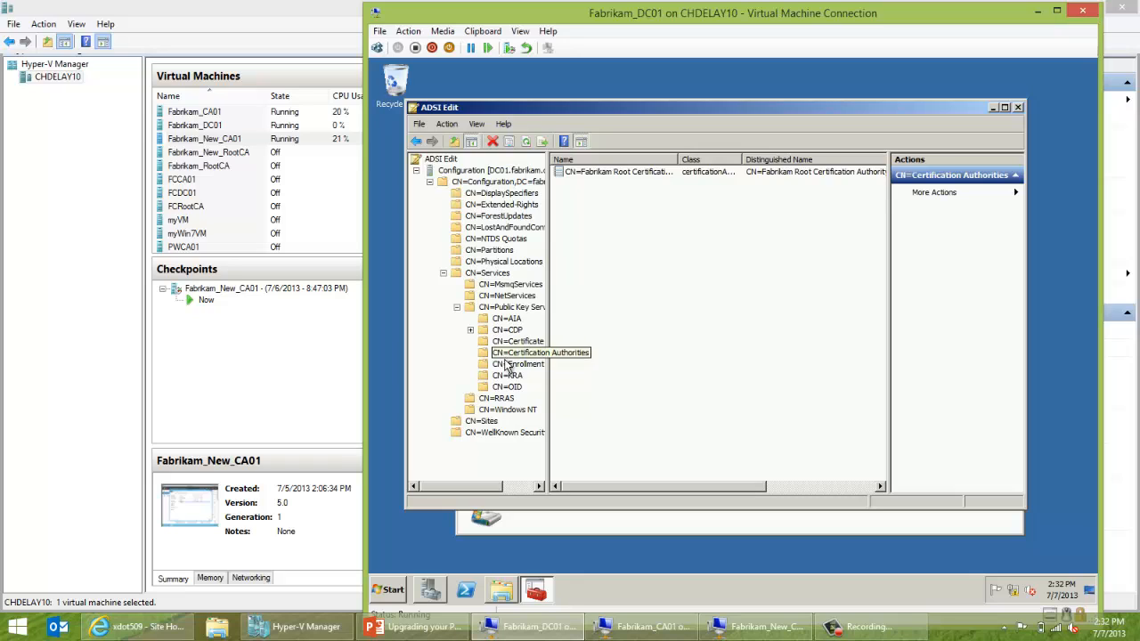
{"action": "left_click", "coordinate": [505, 366]}
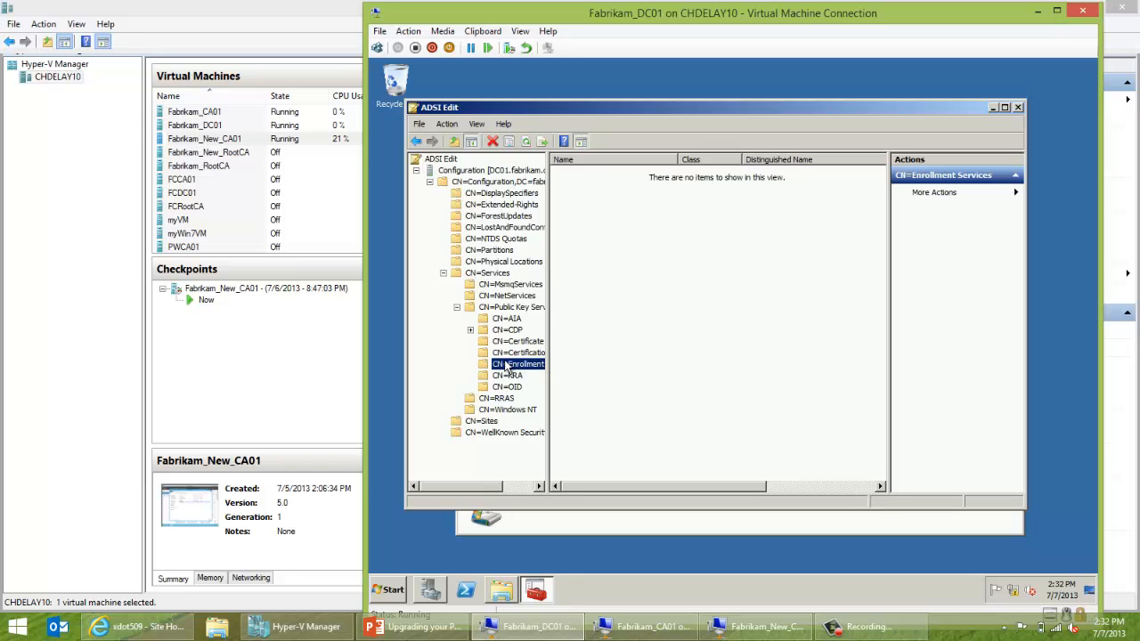
{"action": "left_click", "coordinate": [996, 108]}
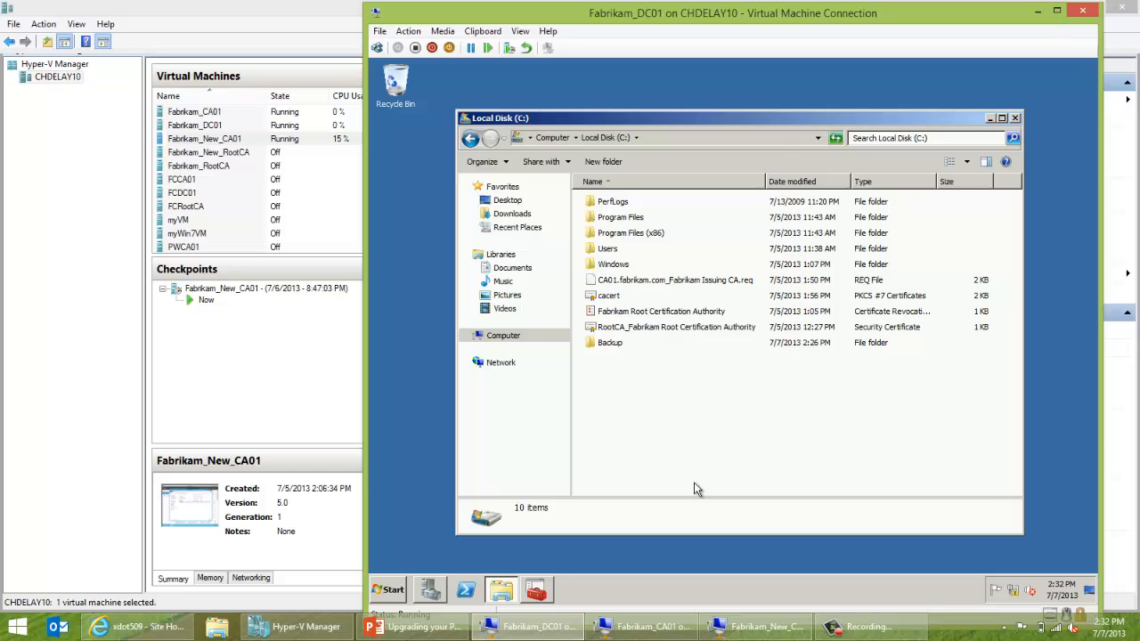
On Fabrikam_CA01, dismiss the role removal results and view Server Manager's Roles summary.
{"action": "left_click", "coordinate": [674, 623]}
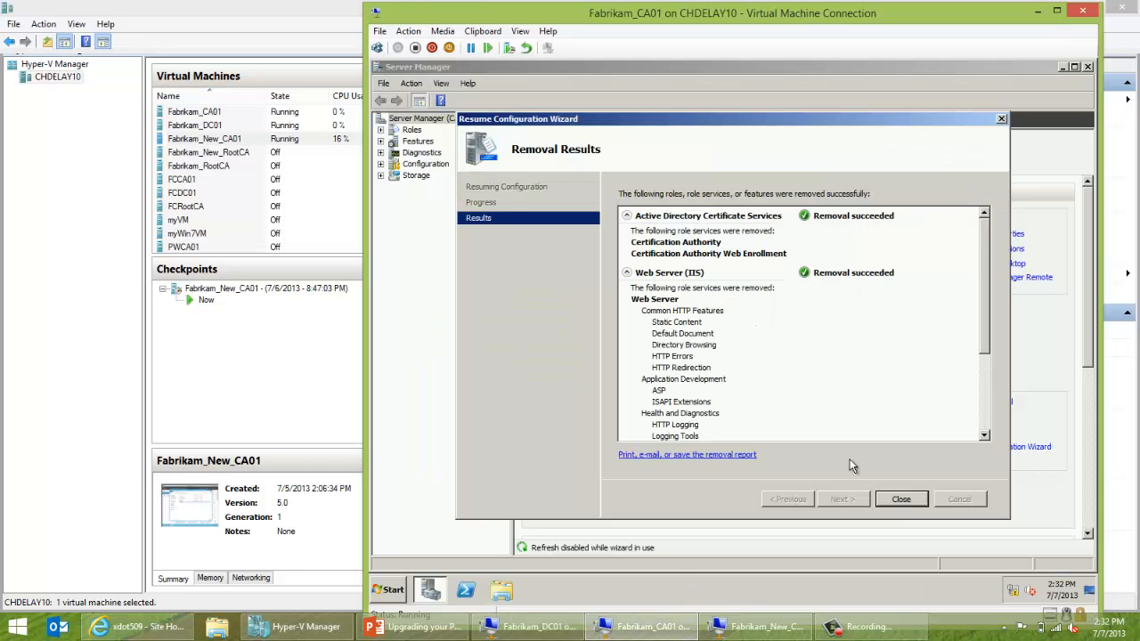
{"action": "left_click", "coordinate": [902, 498]}
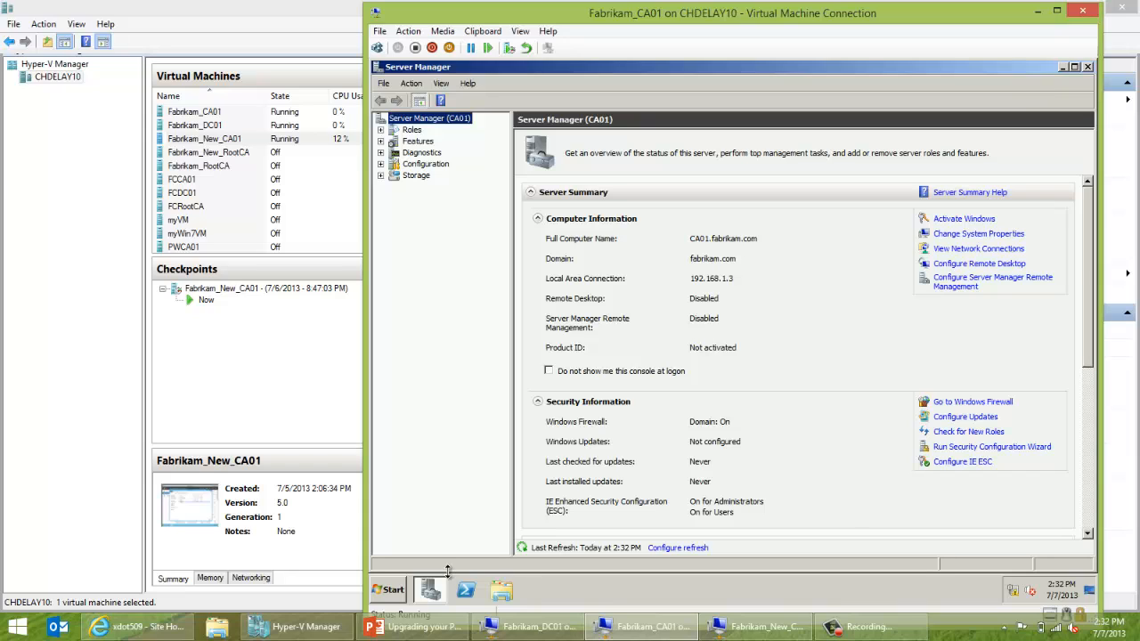
{"action": "left_click", "coordinate": [394, 590]}
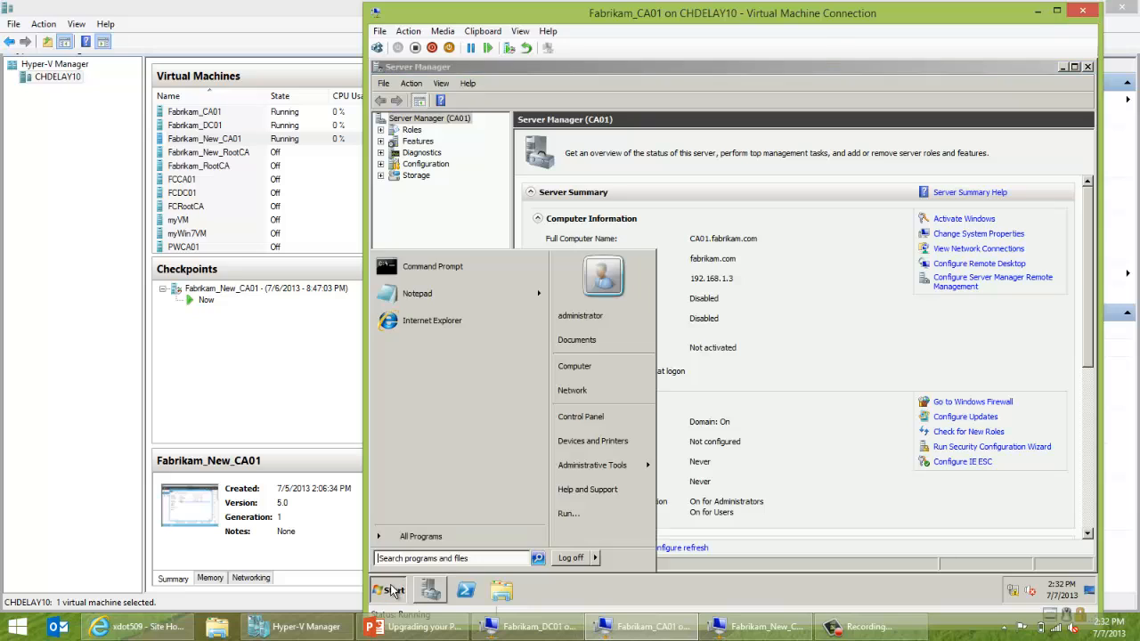
{"action": "left_click", "coordinate": [437, 183]}
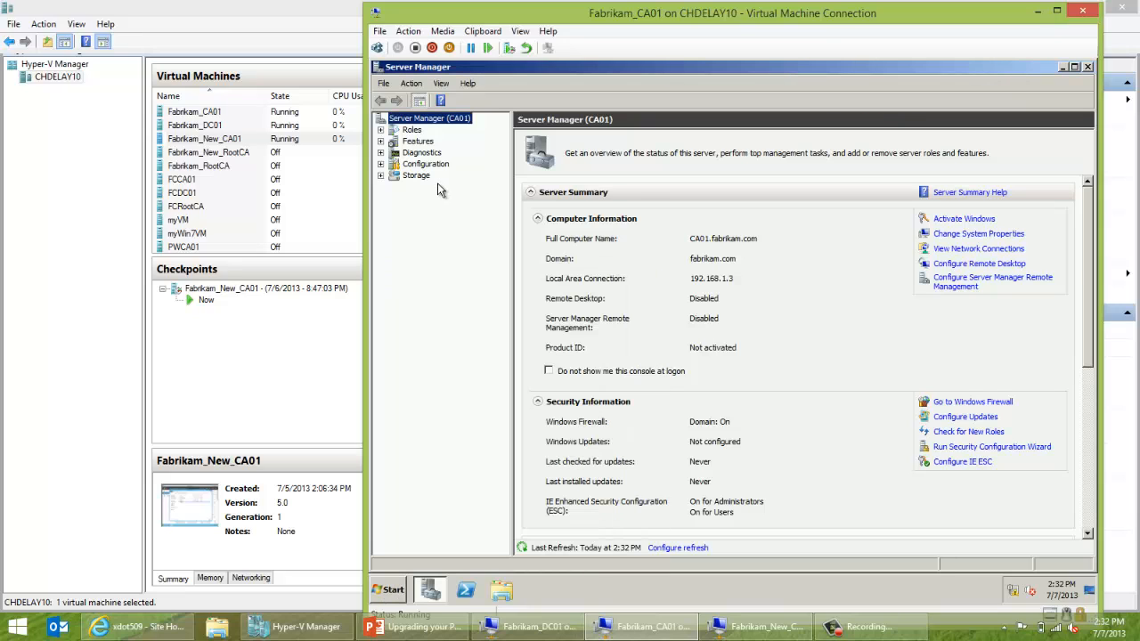
{"action": "left_click", "coordinate": [415, 134]}
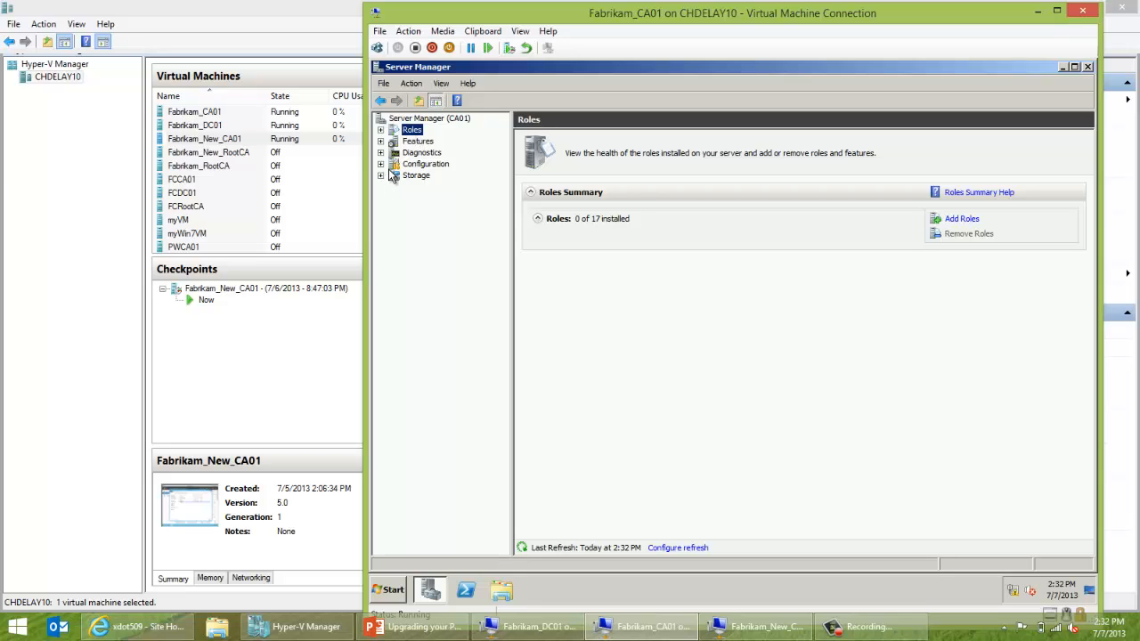
Launch System Configuration from the start search, then close it.
{"action": "key", "text": "super"}
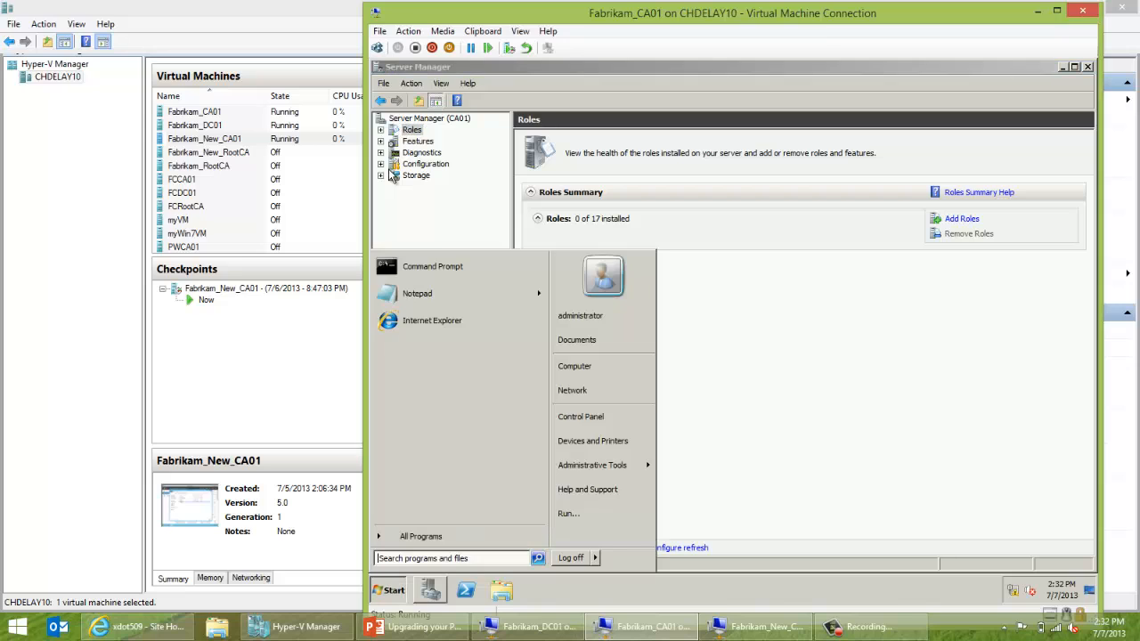
{"action": "type", "text": "system"}
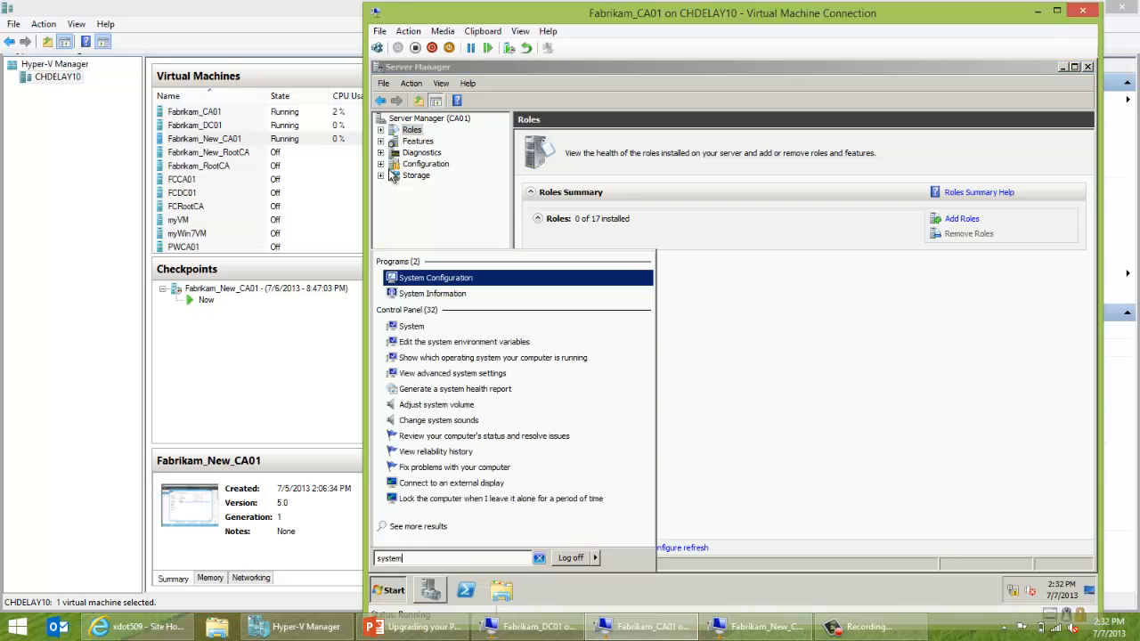
{"action": "key", "text": "Return"}
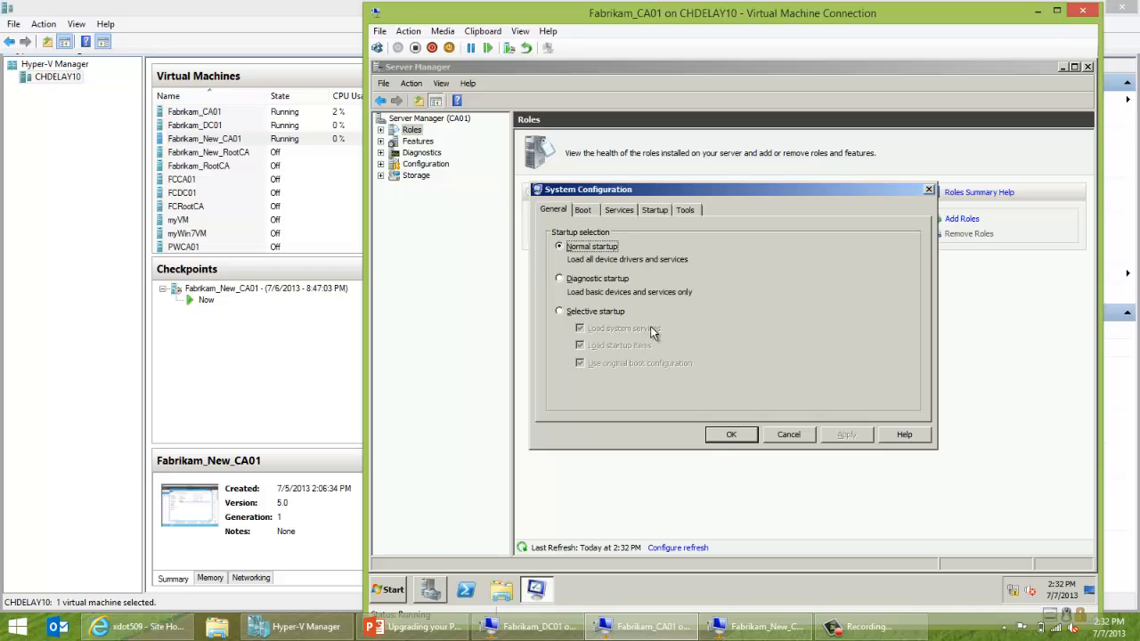
{"action": "left_click", "coordinate": [809, 436]}
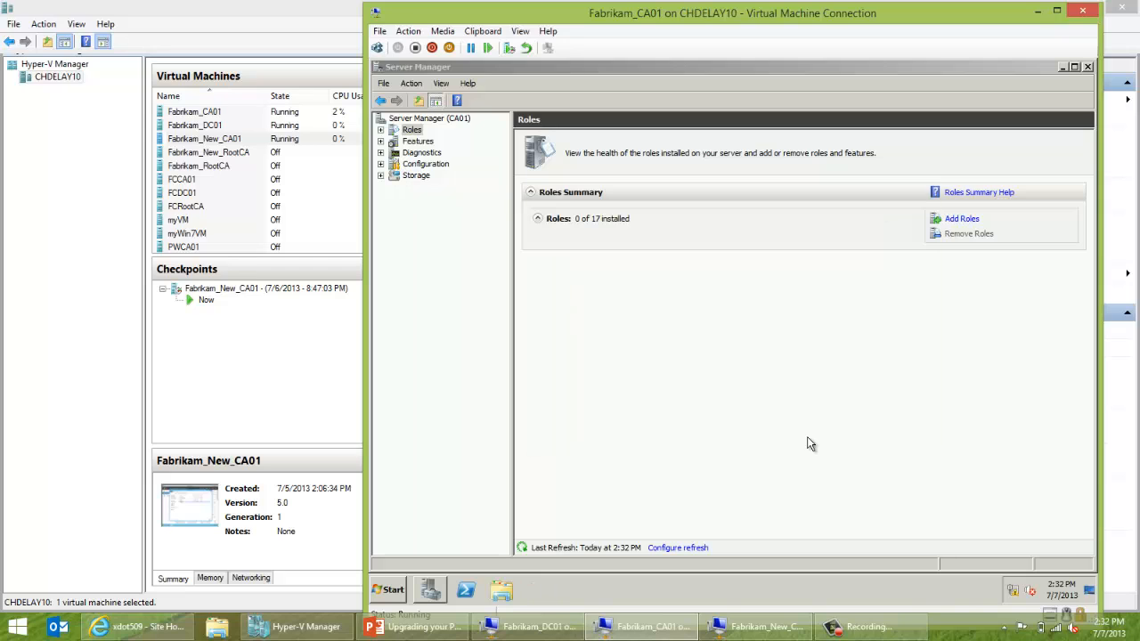
Reach the Computer Name change dialog via Control Panel small icons, System and Advanced system settings.
{"action": "left_click", "coordinate": [407, 585]}
{"action": "left_click", "coordinate": [595, 416]}
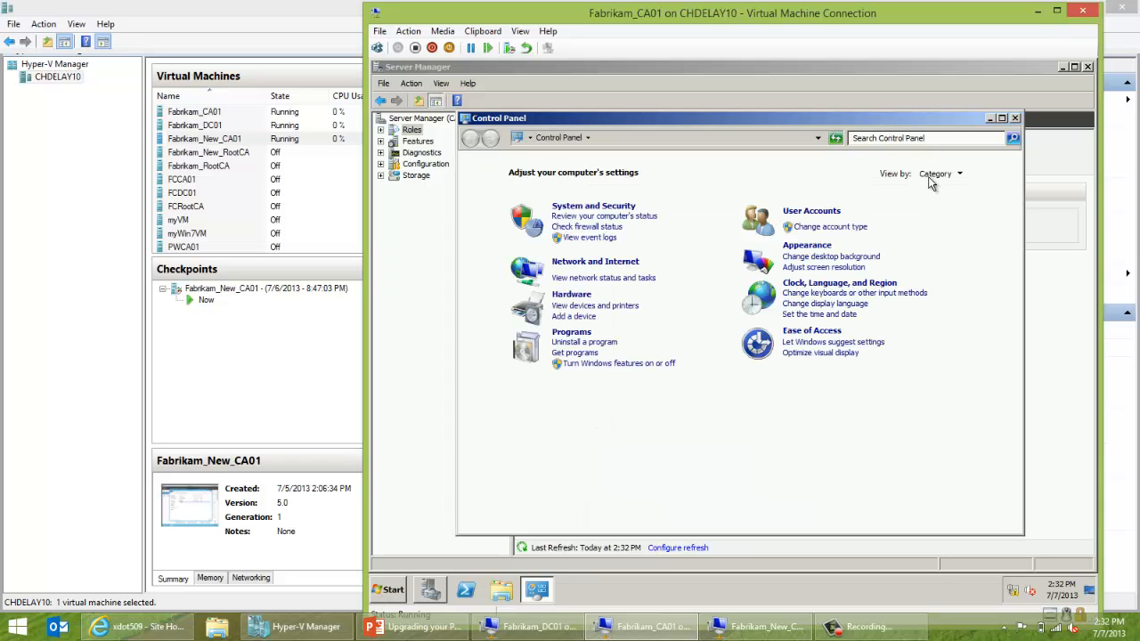
{"action": "left_click", "coordinate": [928, 177]}
{"action": "left_click", "coordinate": [933, 221]}
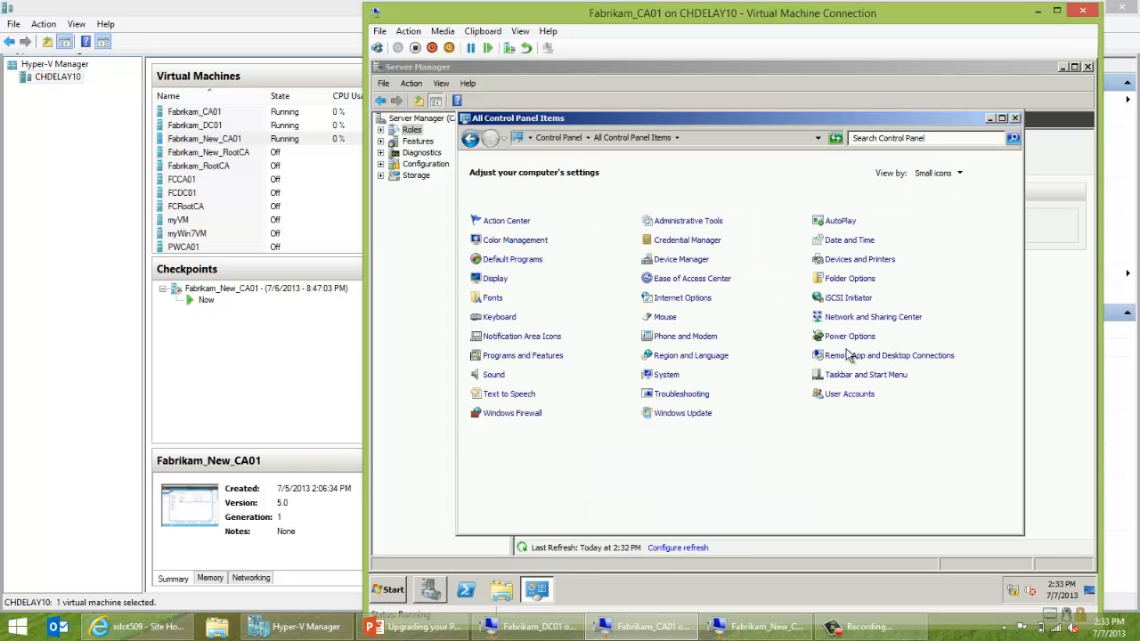
{"action": "left_click", "coordinate": [670, 378]}
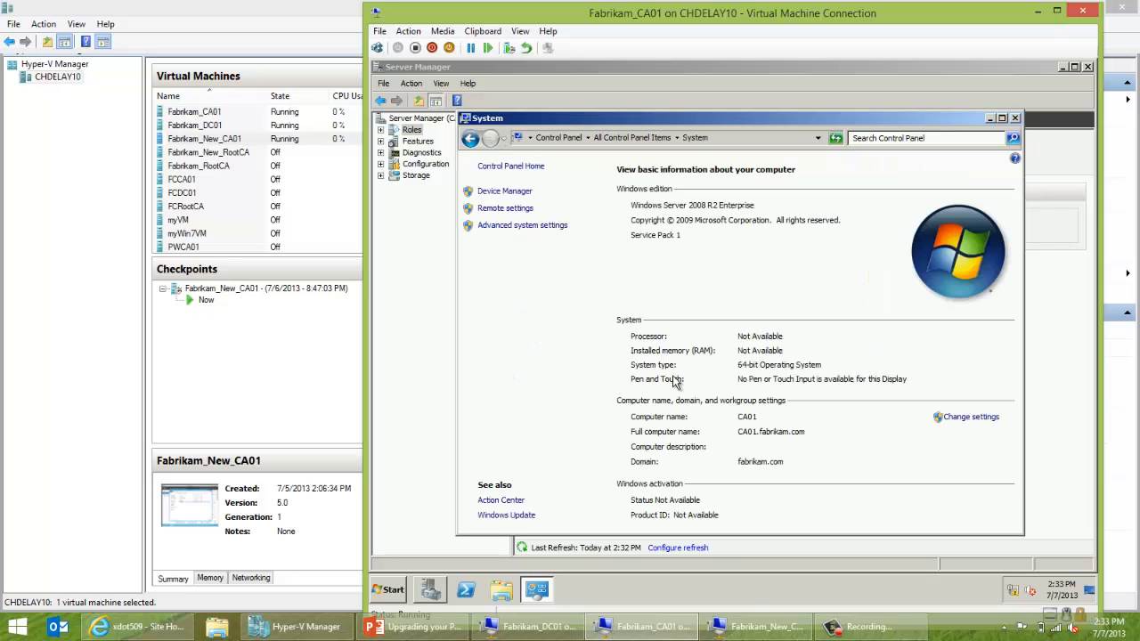
{"action": "left_click", "coordinate": [526, 225]}
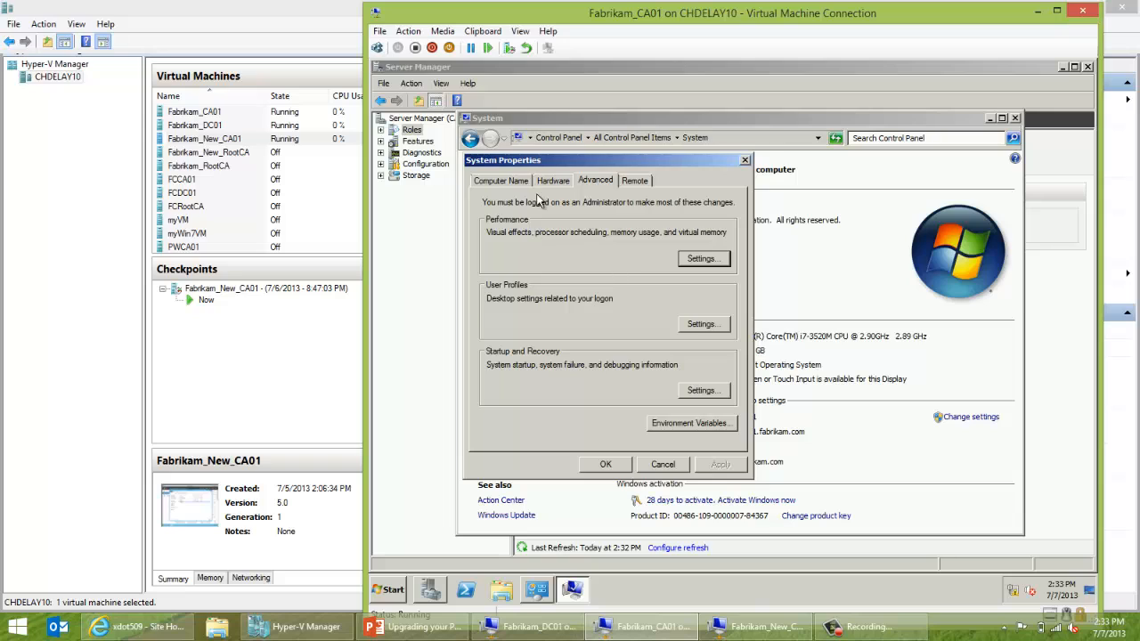
{"action": "left_click", "coordinate": [512, 184]}
{"action": "left_click", "coordinate": [703, 318]}
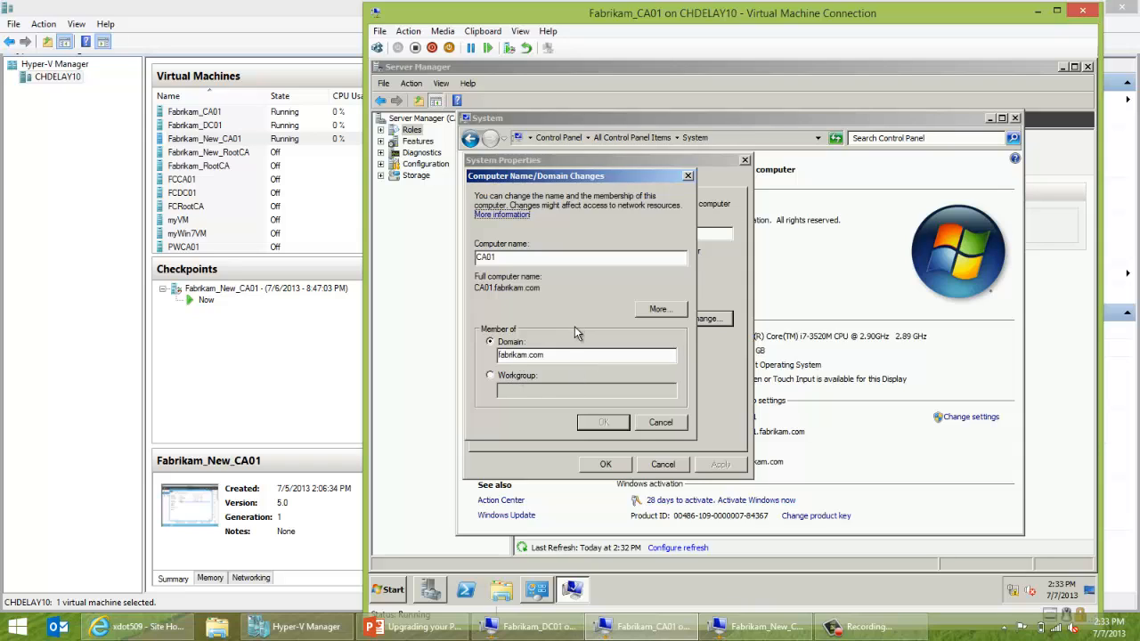
Rename the computer to oldca and make it a member of workgroup WORKGROUP.
{"action": "left_click", "coordinate": [518, 378]}
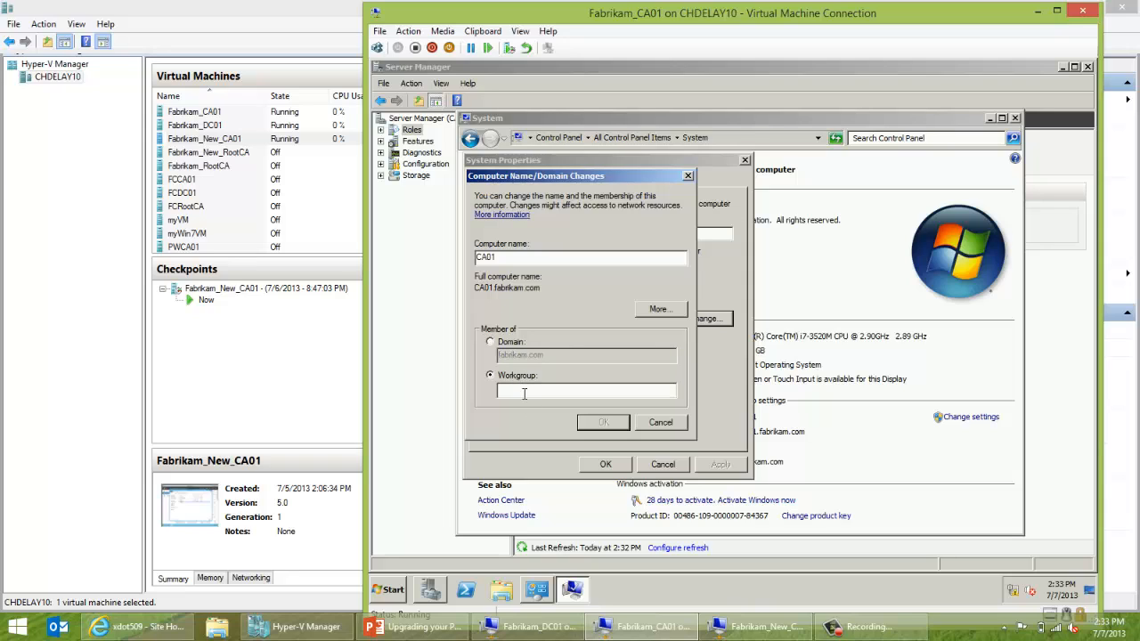
{"action": "double_click", "coordinate": [490, 259]}
{"action": "type", "text": "oldcs"}
{"action": "key", "text": "BackSpace"}
{"action": "type", "text": "a"}
{"action": "left_click", "coordinate": [530, 390]}
{"action": "type", "text": "WOR"}
{"action": "key", "text": "BackSpace"}
{"action": "key", "text": "BackSpace"}
{"action": "type", "text": "ORKGROUP"}
{"action": "key", "text": "Return"}
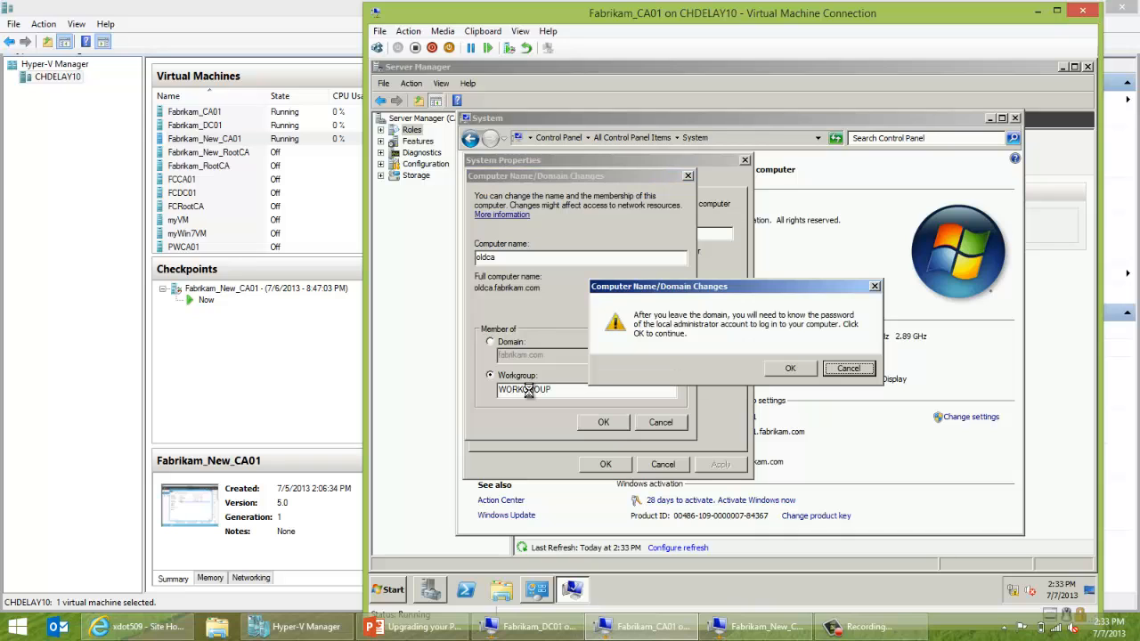
Acknowledge the domain-leave, welcome and restart notices, close System Properties, and choose Restart Later.
{"action": "left_click", "coordinate": [789, 369]}
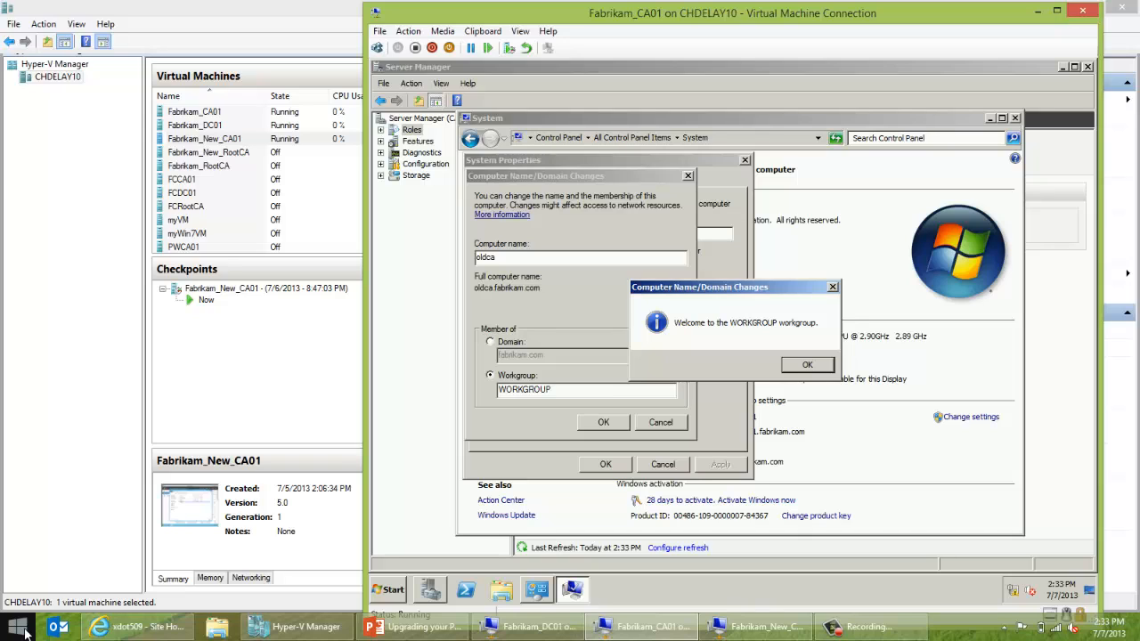
{"action": "left_click", "coordinate": [792, 372]}
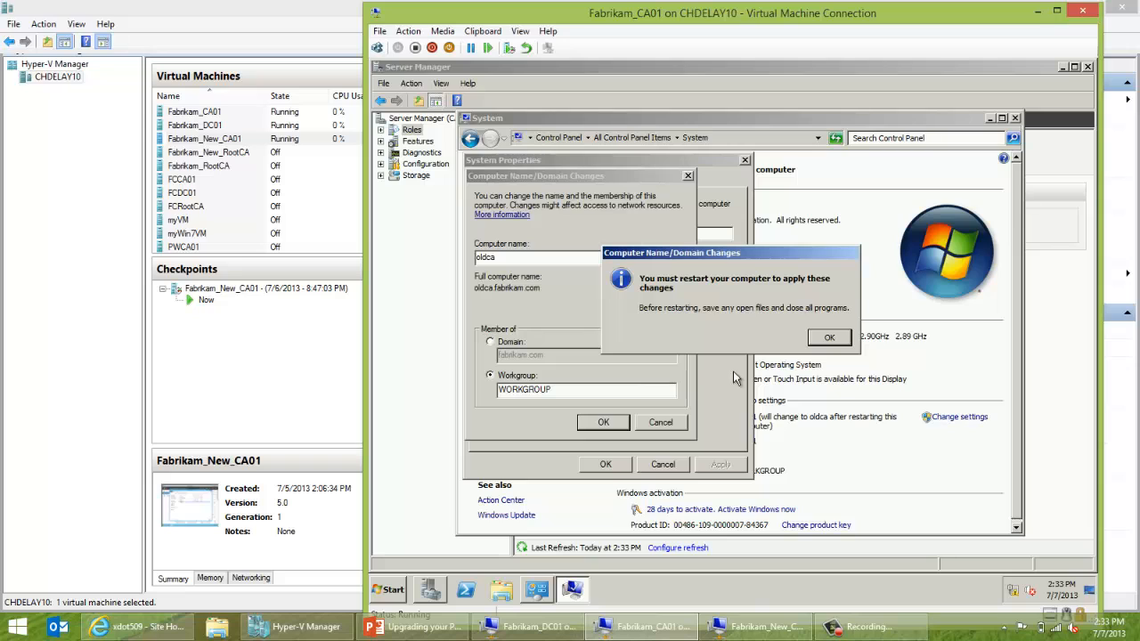
{"action": "left_click", "coordinate": [828, 340]}
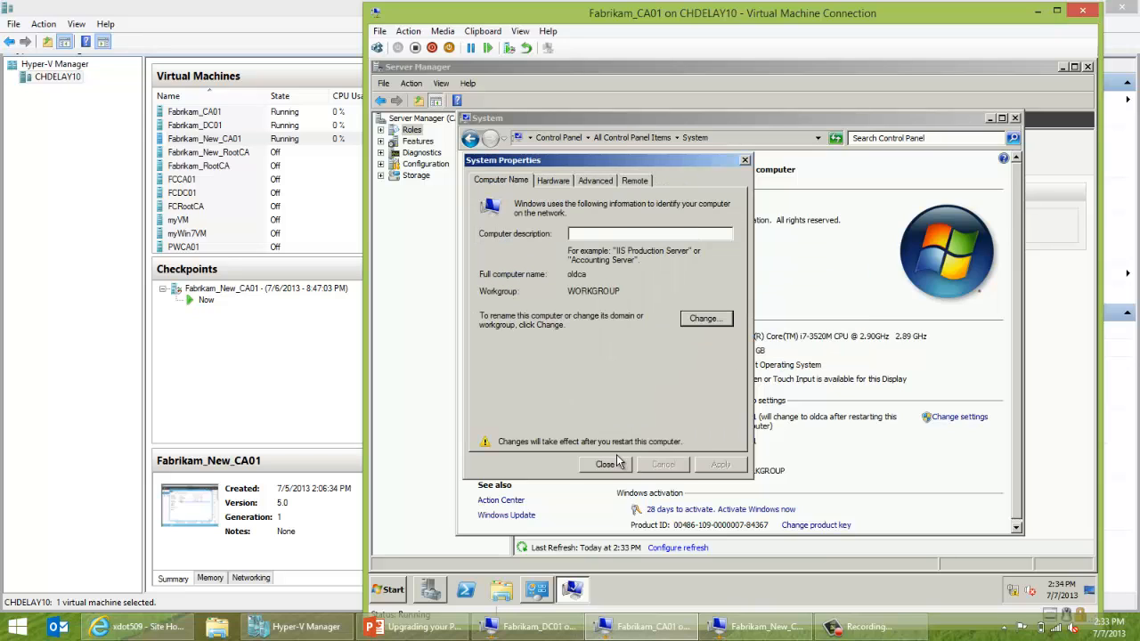
{"action": "left_click", "coordinate": [609, 464]}
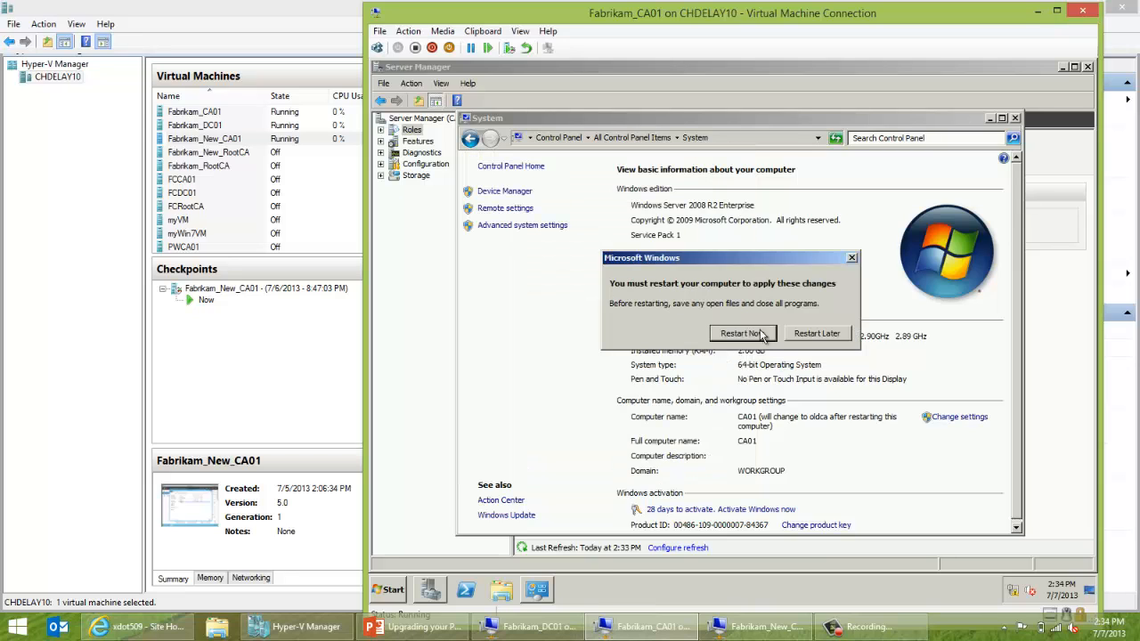
{"action": "left_click", "coordinate": [795, 337]}
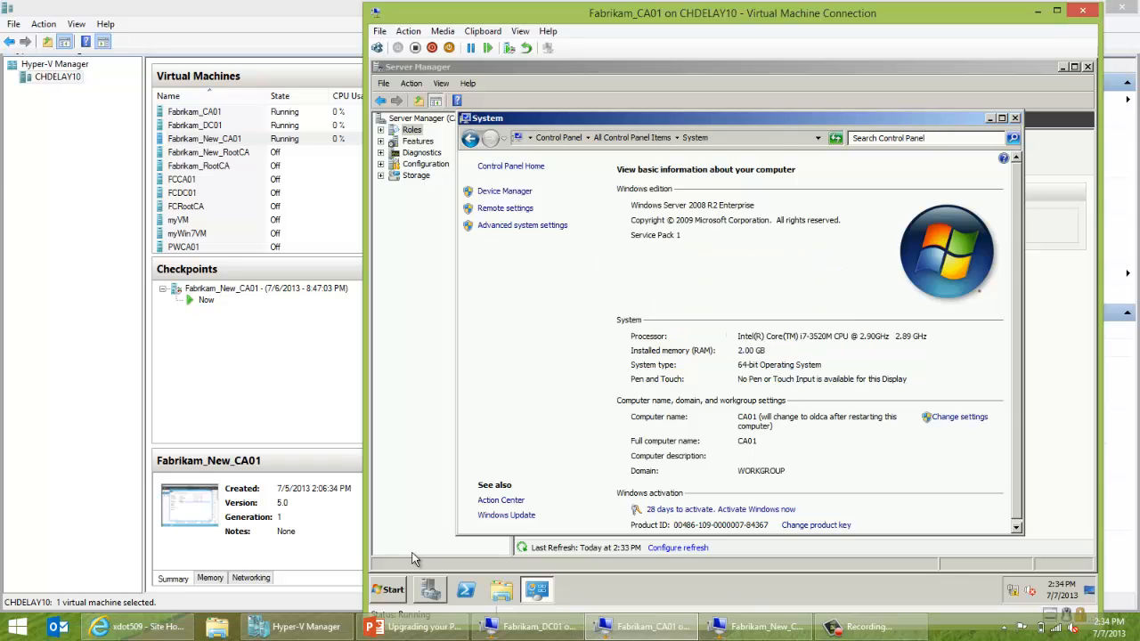
Shut down the old CA VM with reason Hardware: Maintenance (Planned), then switch to Fabrikam_New_CA01.
{"action": "left_click", "coordinate": [392, 591]}
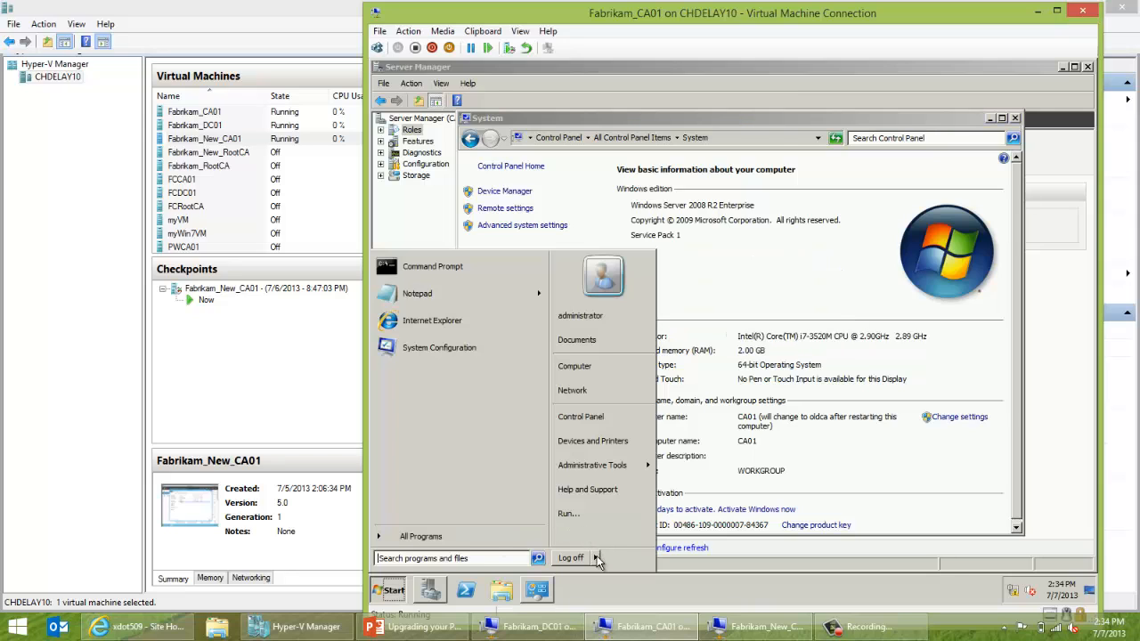
{"action": "mouse_move", "coordinate": [598, 558]}
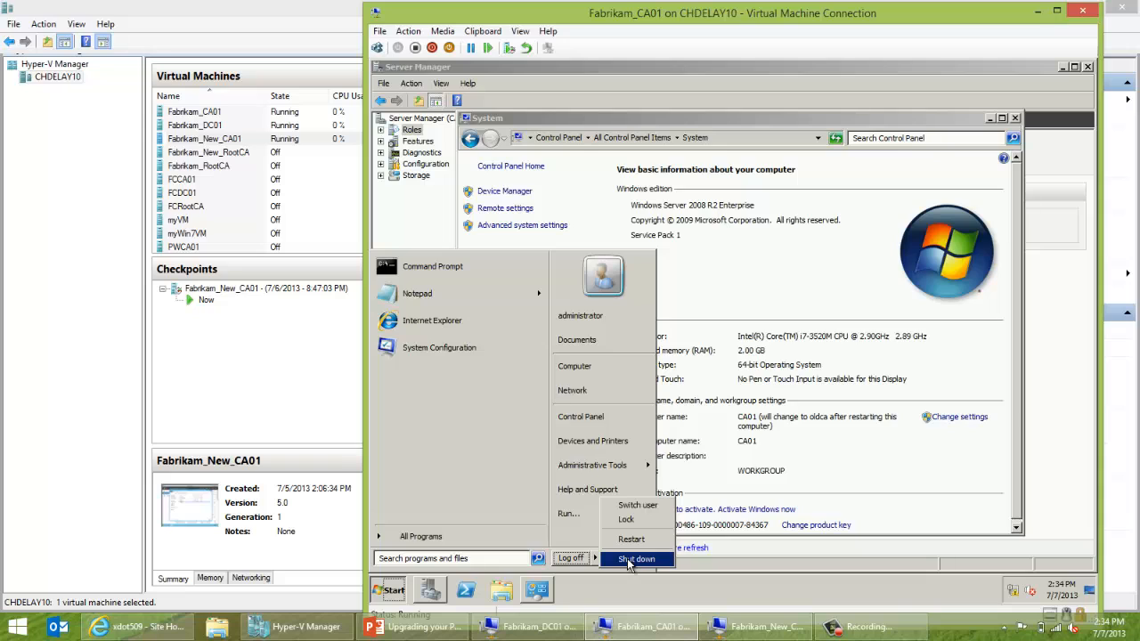
{"action": "left_click", "coordinate": [634, 559]}
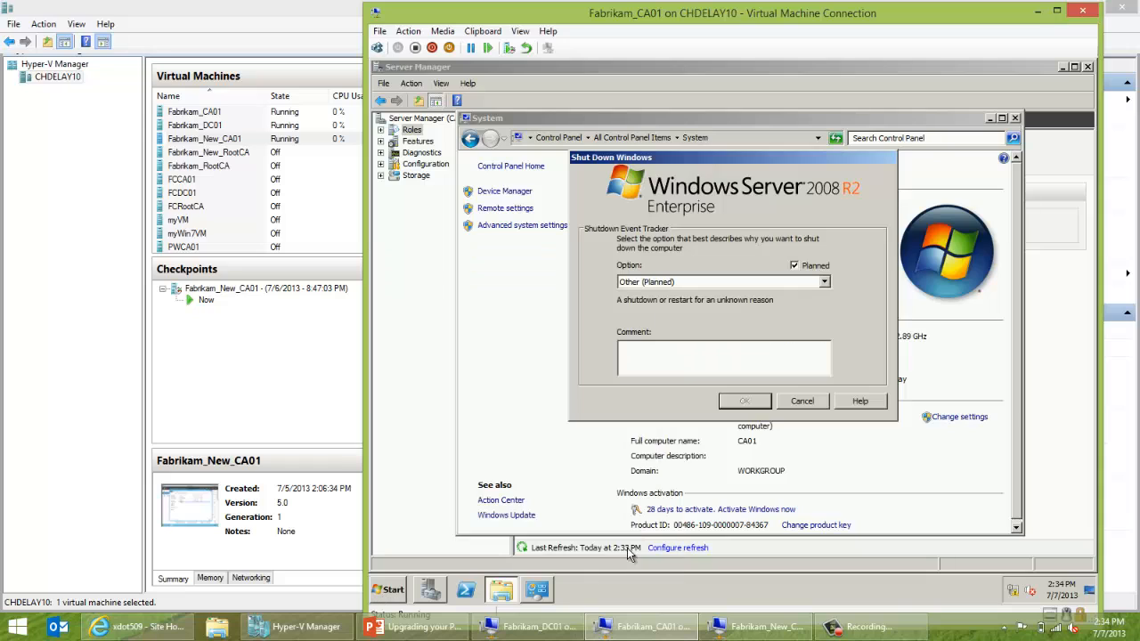
{"action": "left_click", "coordinate": [690, 282]}
{"action": "left_click", "coordinate": [692, 304]}
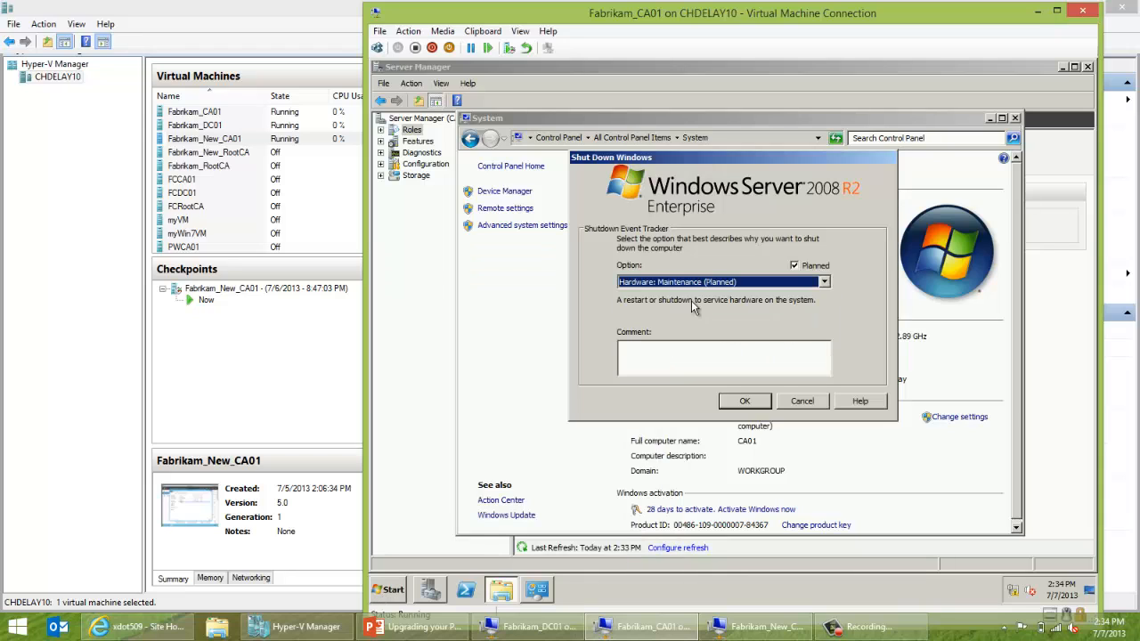
{"action": "left_click", "coordinate": [745, 402]}
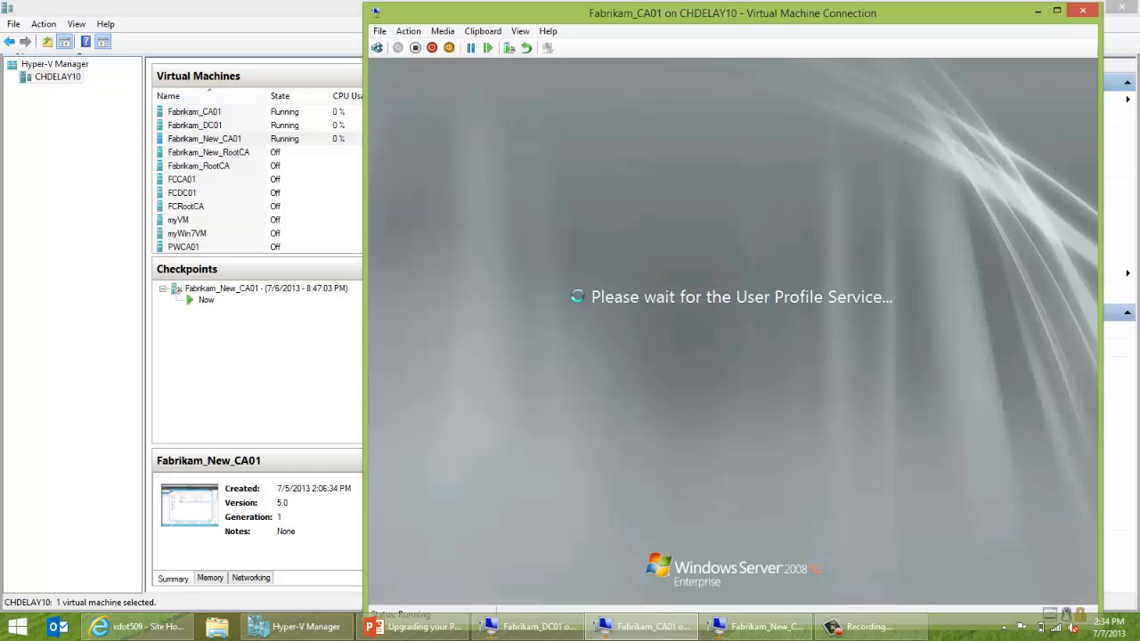
{"action": "left_click", "coordinate": [755, 627]}
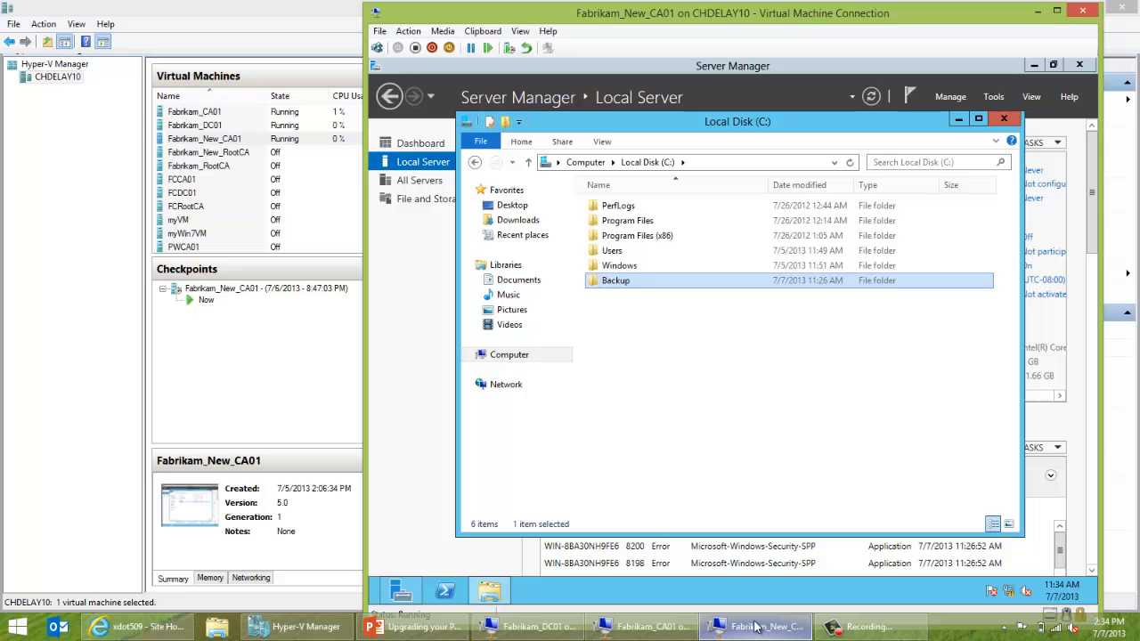
Close Local Disk (C:), rename the new server to CA01 and join domain fabrikam.com.
{"action": "left_click", "coordinate": [1005, 121]}
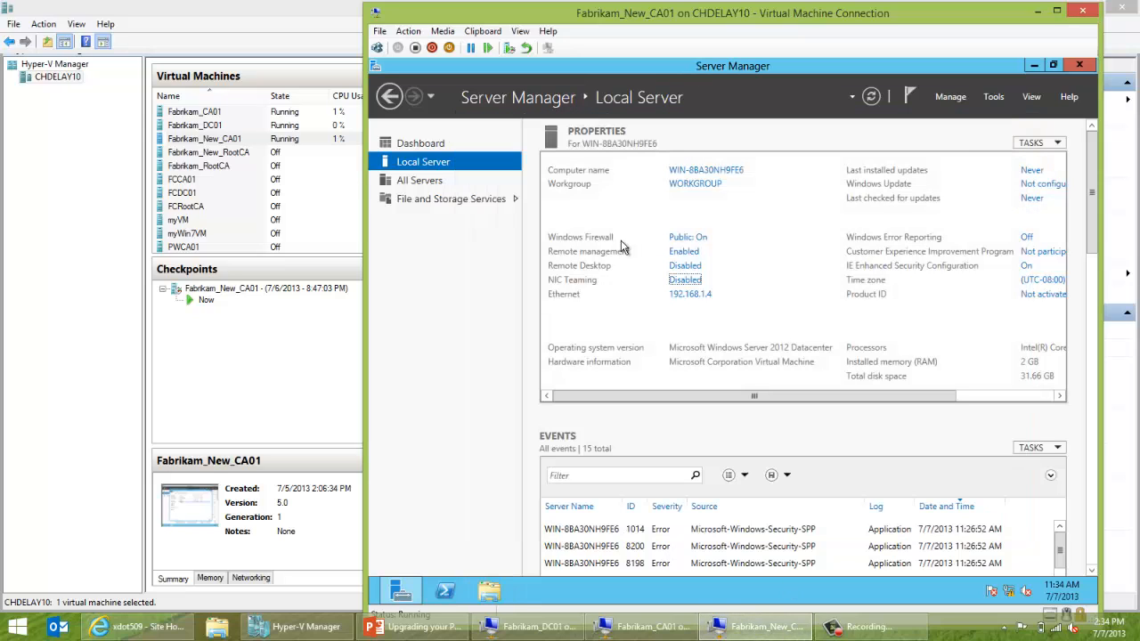
{"action": "left_click", "coordinate": [700, 170]}
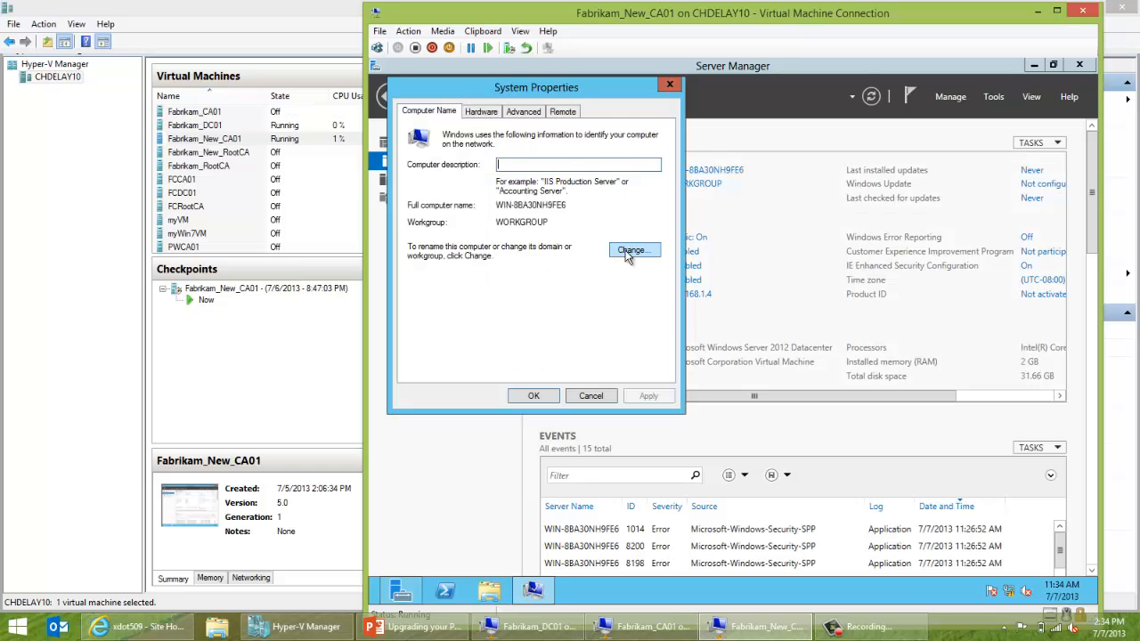
{"action": "left_click", "coordinate": [630, 252]}
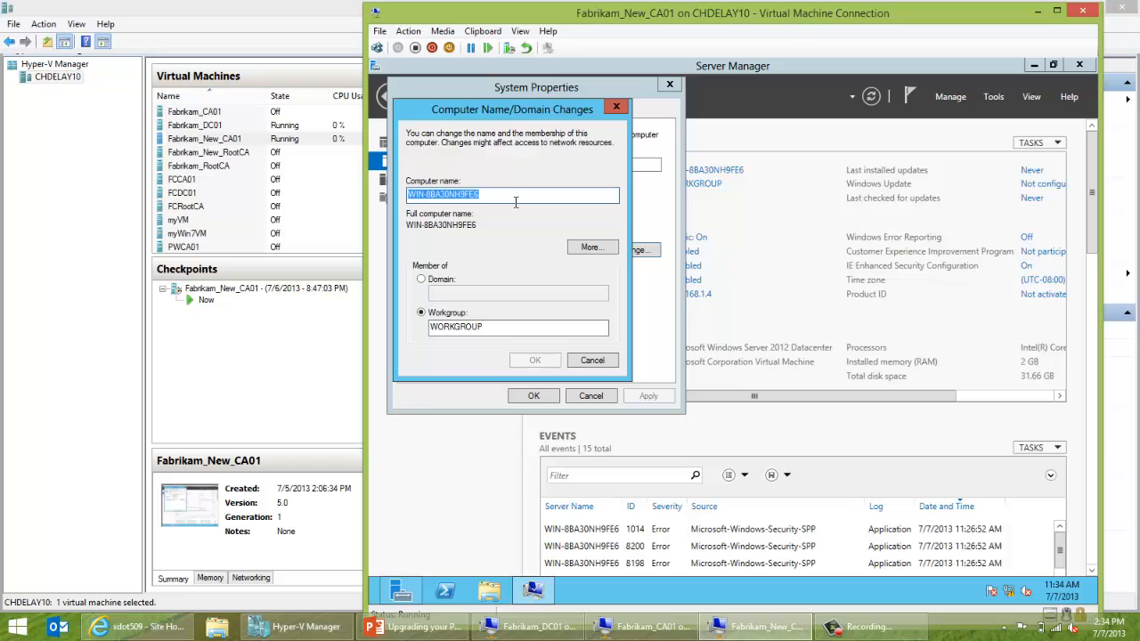
{"action": "type", "text": "CA01"}
{"action": "key", "text": "Tab"}
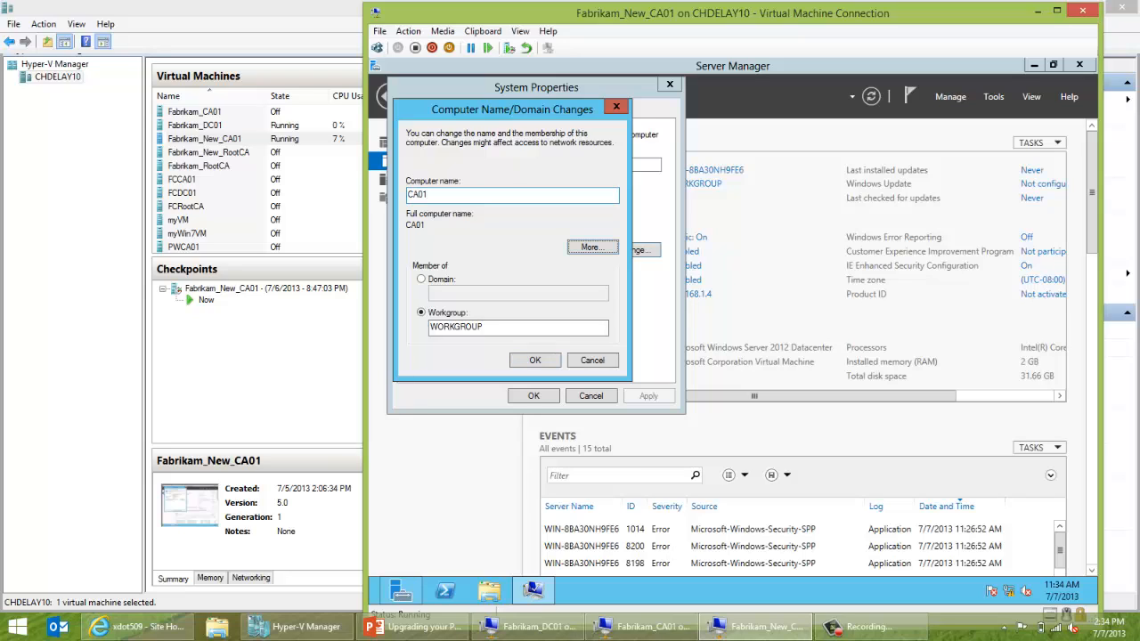
{"action": "left_click", "coordinate": [421, 279]}
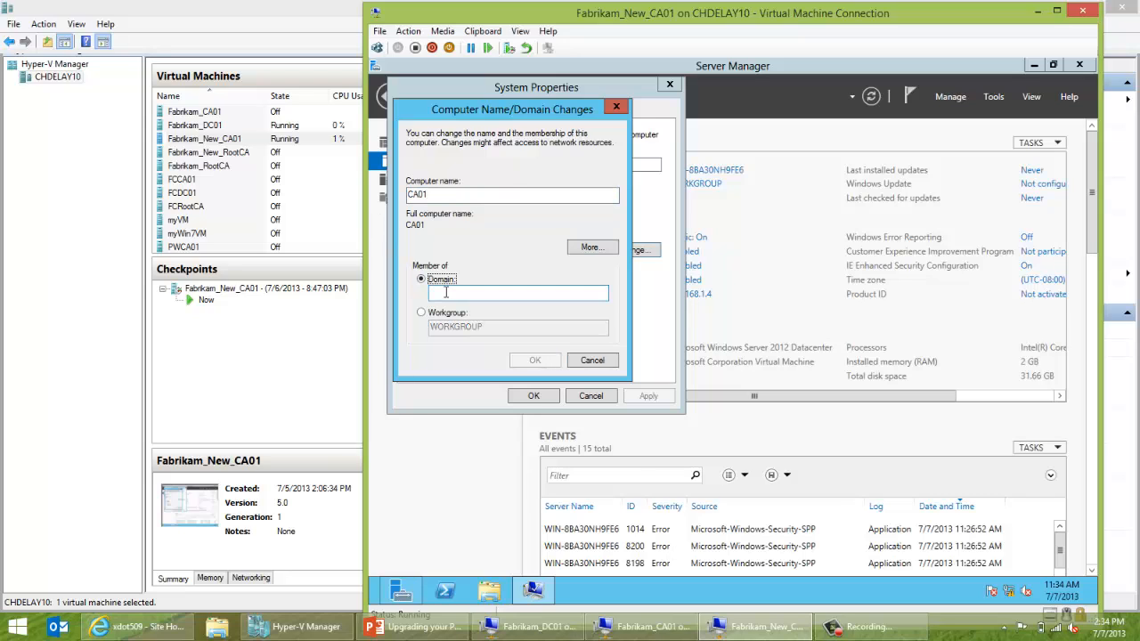
{"action": "type", "text": "fab"}
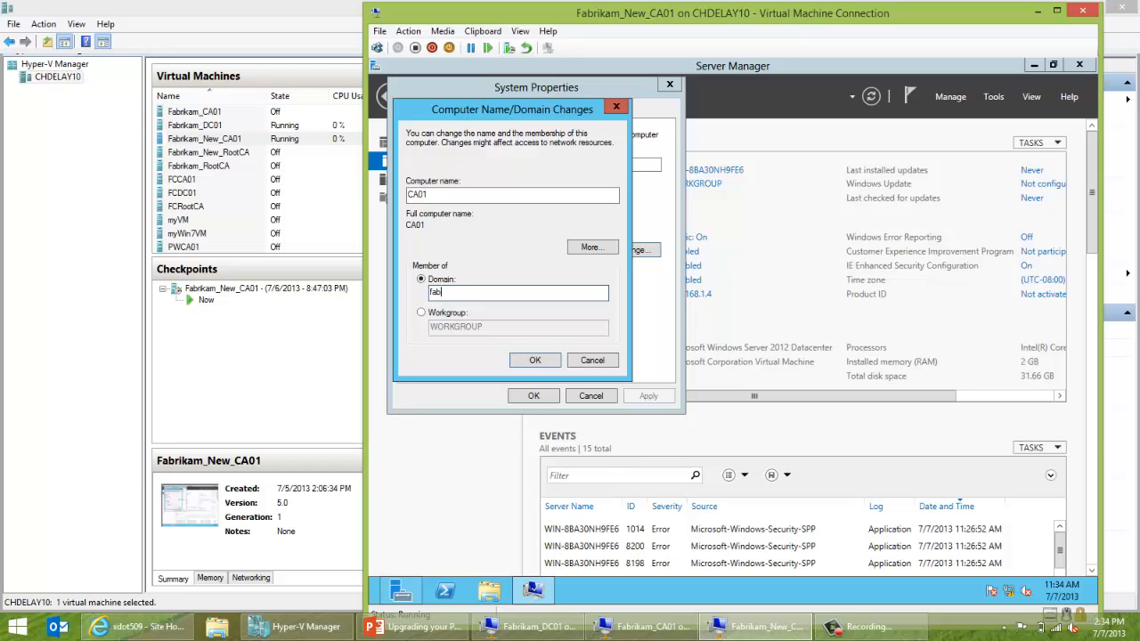
{"action": "type", "text": "rikam.com"}
{"action": "left_click", "coordinate": [532, 361]}
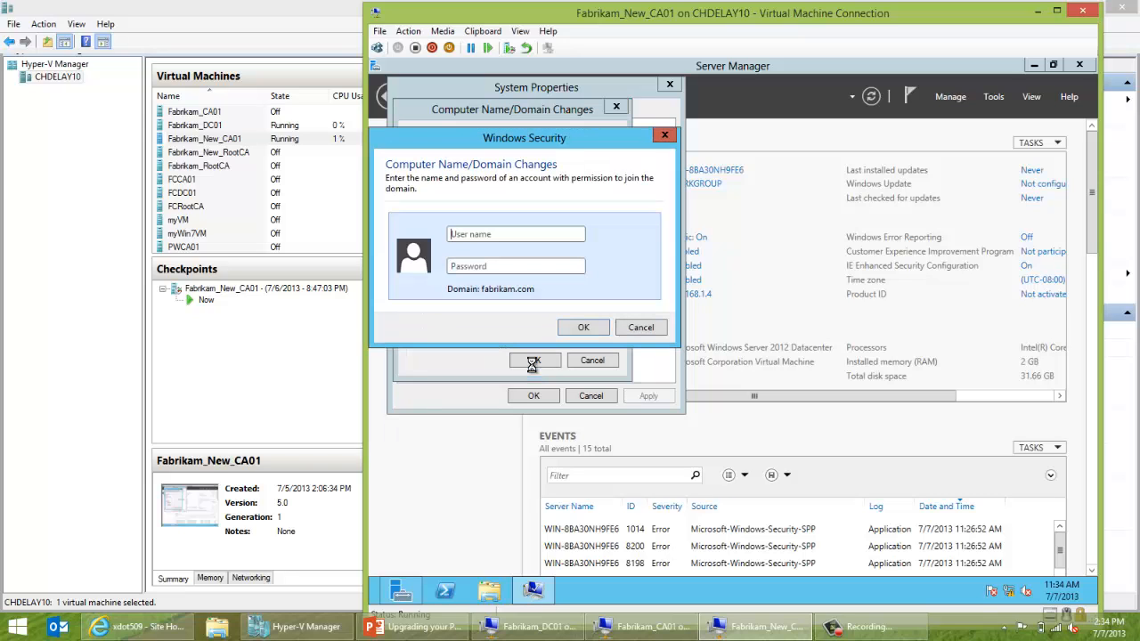
Authorize the domain join with the administrator account and its password.
{"action": "type", "text": "administrator"}
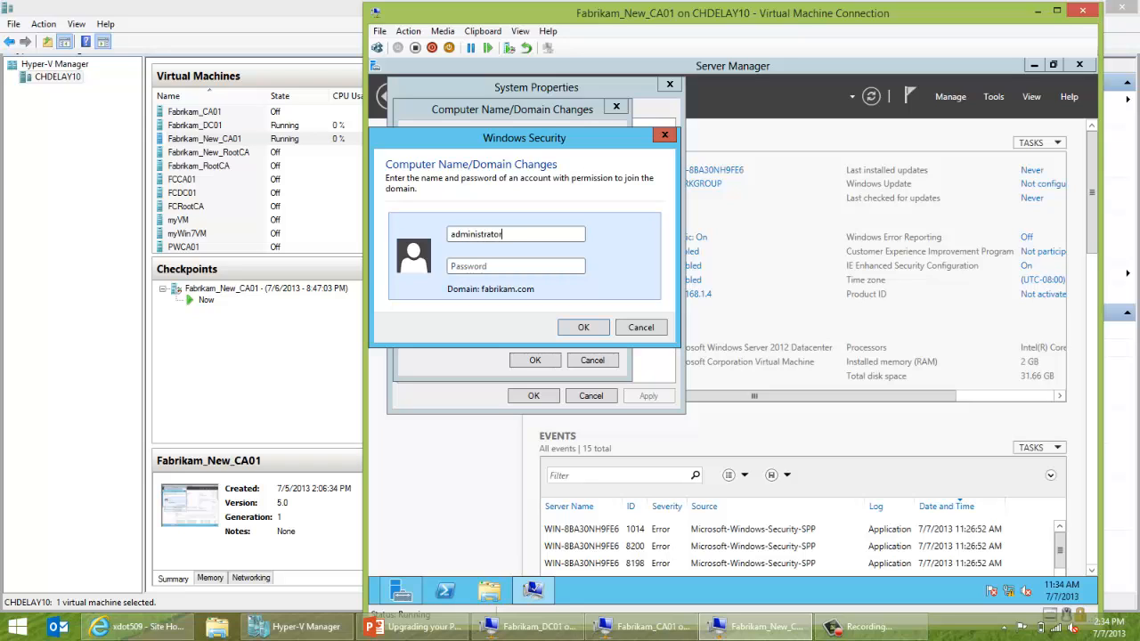
{"action": "key", "text": "Tab"}
{"action": "type", "text": "••••••••"}
{"action": "key", "text": "BackSpace"}
{"action": "key", "text": "BackSpace"}
{"action": "key", "text": "BackSpace"}
{"action": "key", "text": "BackSpace"}
{"action": "key", "text": "BackSpace"}
{"action": "key", "text": "BackSpace"}
{"action": "key", "text": "BackSpace"}
{"action": "key", "text": "BackSpace"}
{"action": "type", "text": "•"}
{"action": "key", "text": "BackSpace"}
{"action": "type", "text": "•••••••••"}
{"action": "key", "text": "Return"}
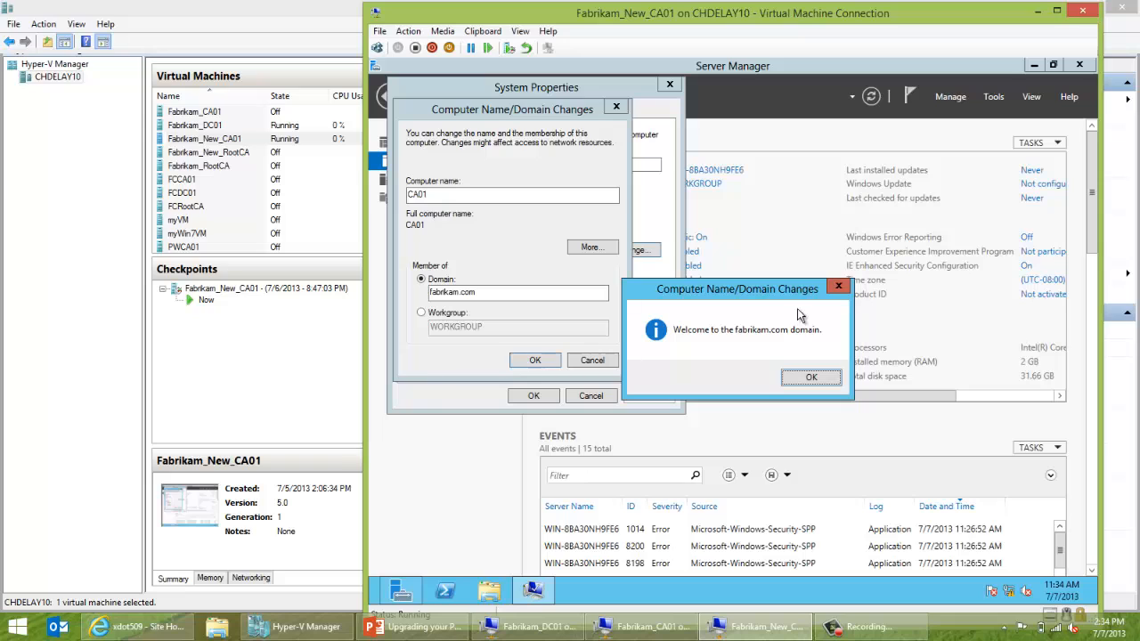
Dismiss the welcome and restart notices, close System Properties, and restart now.
{"action": "left_click", "coordinate": [812, 375]}
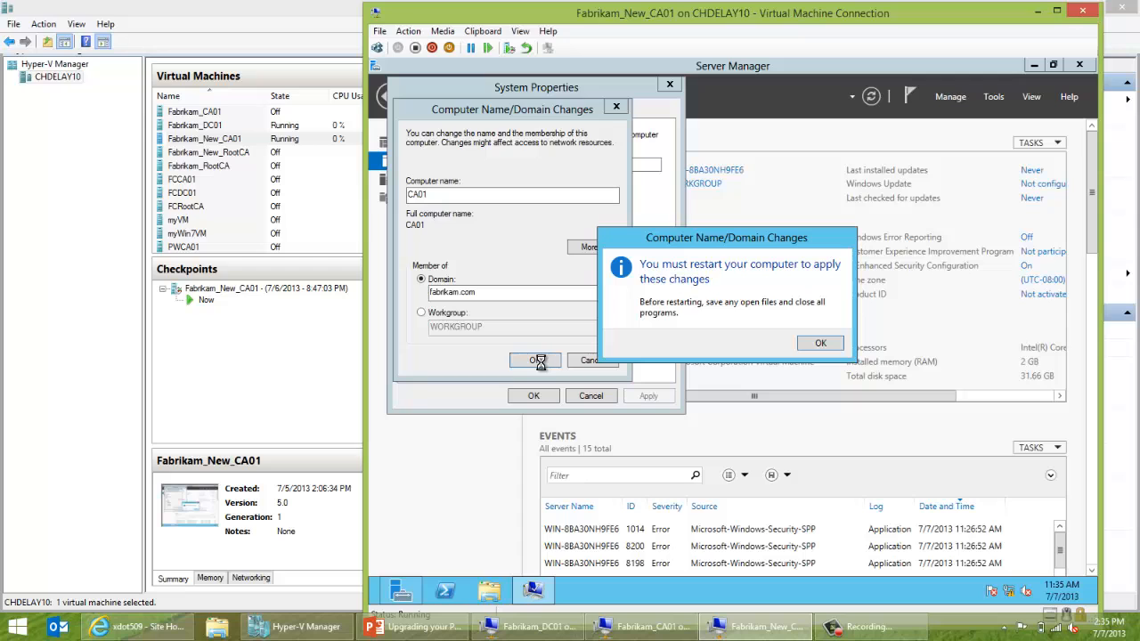
{"action": "left_click", "coordinate": [820, 343]}
{"action": "left_click", "coordinate": [537, 395]}
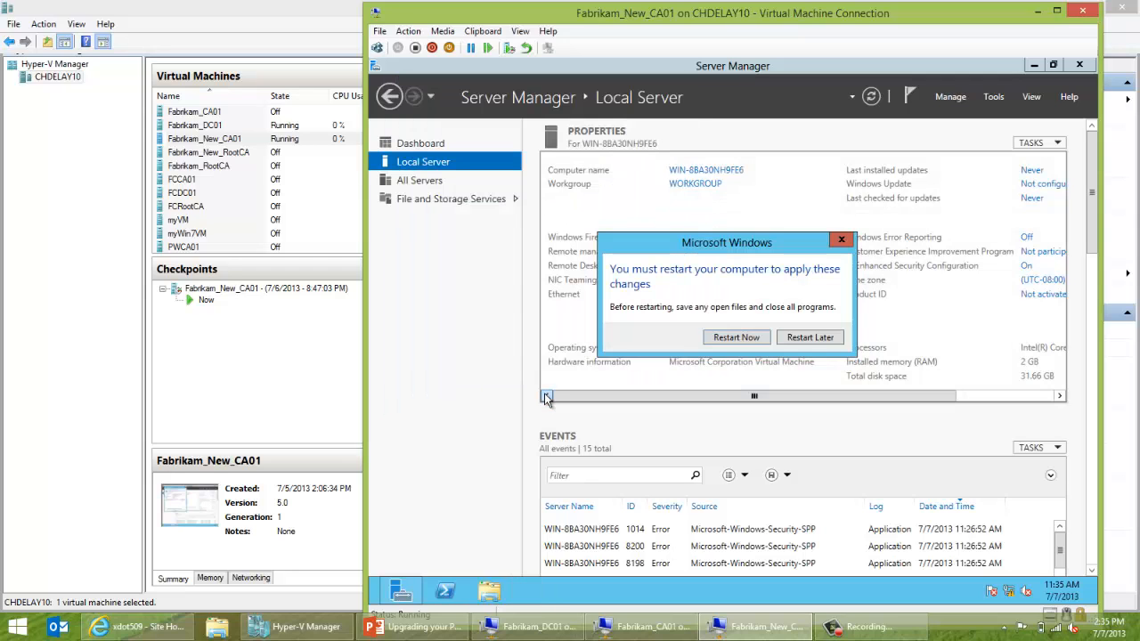
{"action": "left_click", "coordinate": [735, 338]}
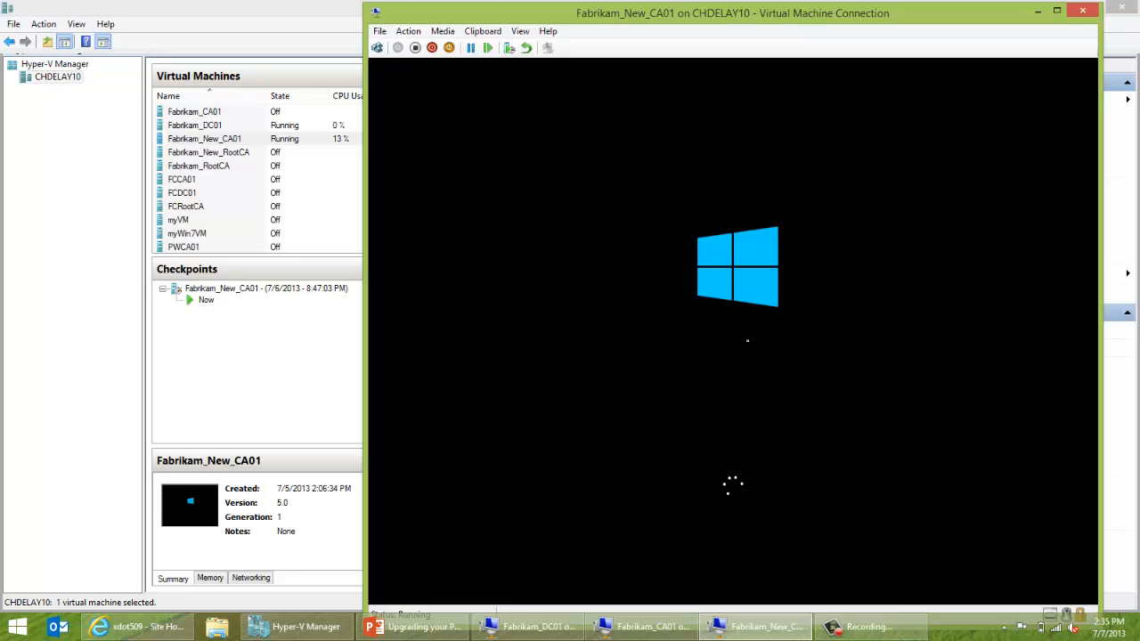
In PowerPoint, move through the slides to the Issuing CA Restore Demo slide.
{"action": "left_click", "coordinate": [431, 625]}
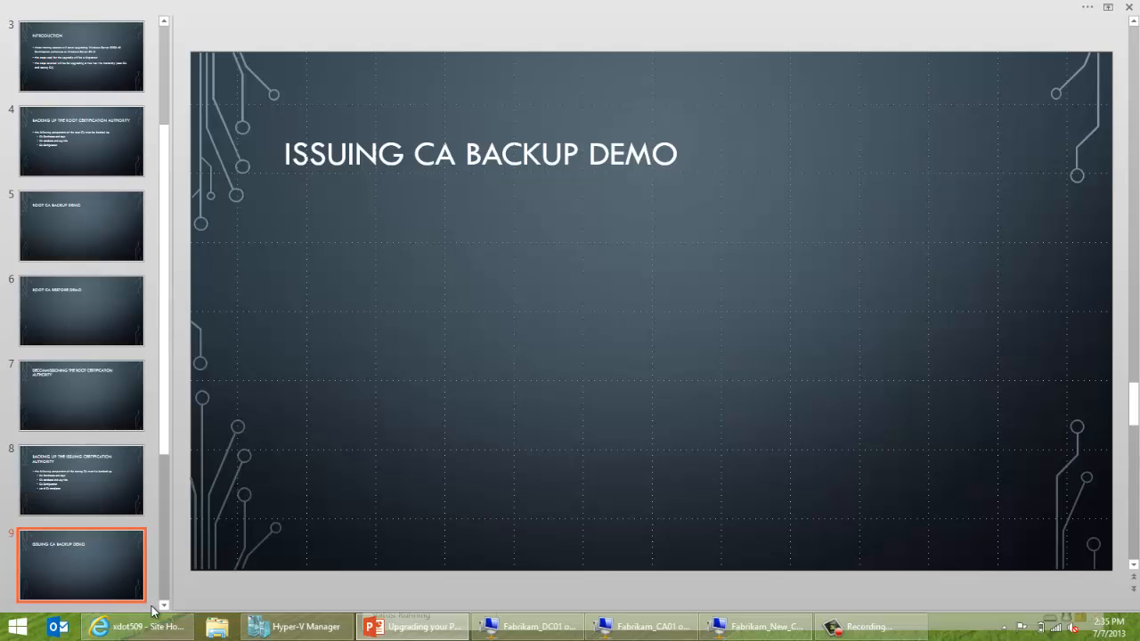
{"action": "left_click", "coordinate": [164, 606]}
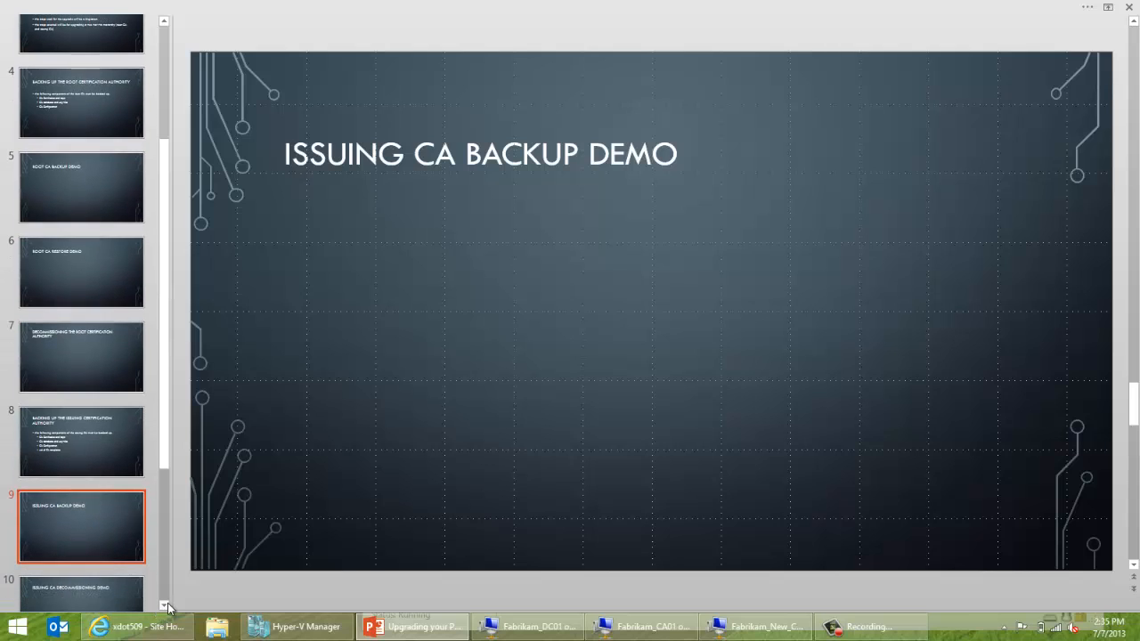
{"action": "left_click", "coordinate": [164, 605]}
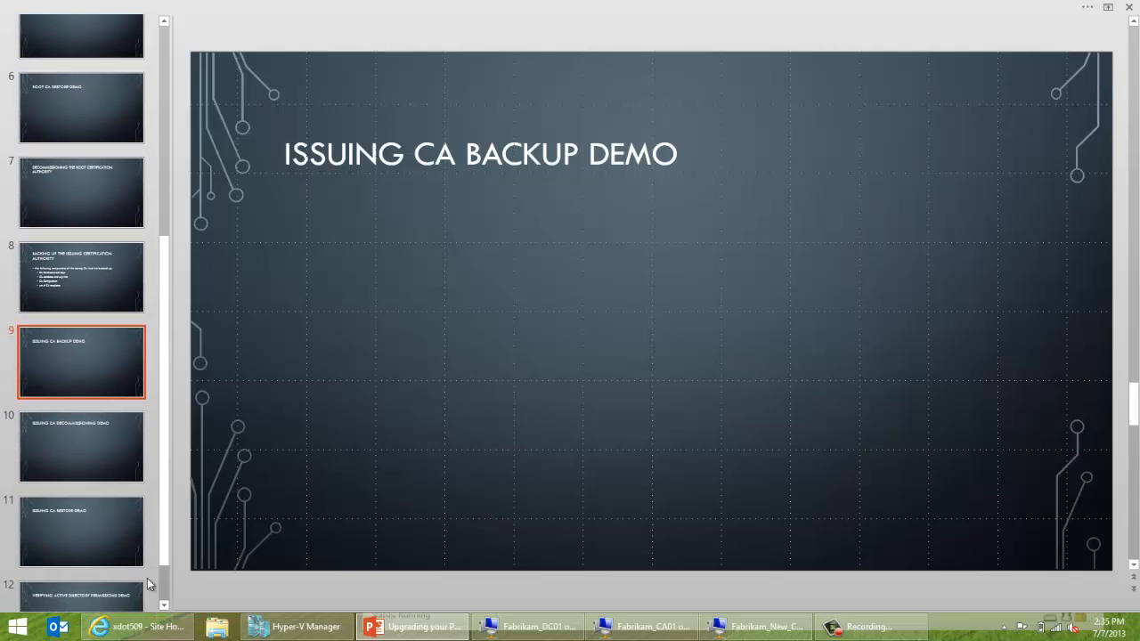
{"action": "left_click", "coordinate": [92, 465]}
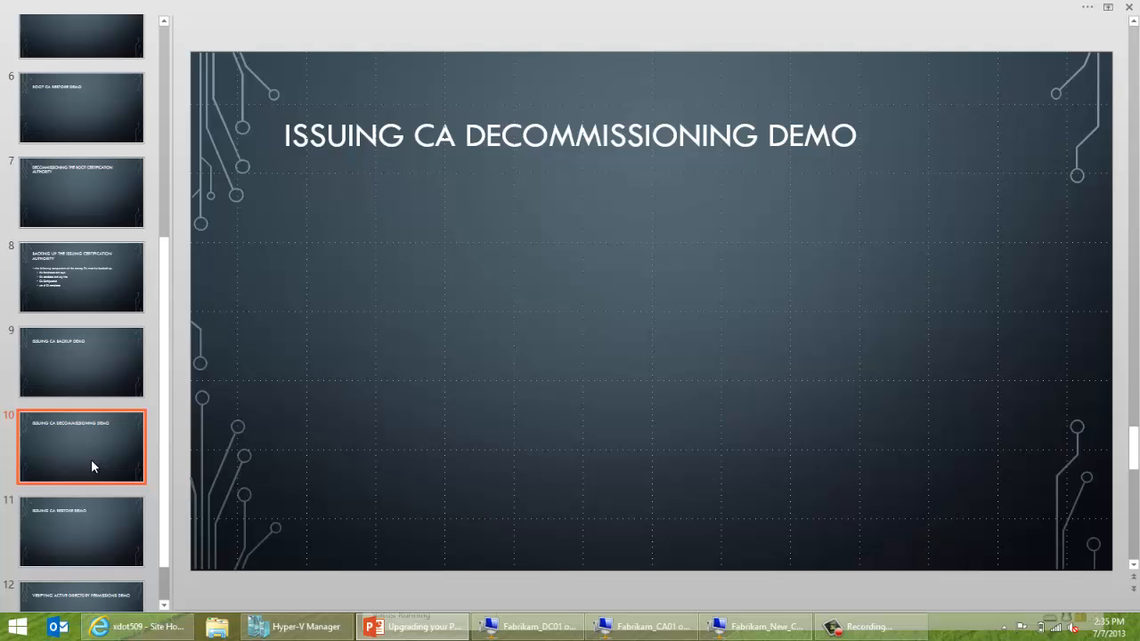
{"action": "left_click", "coordinate": [98, 517]}
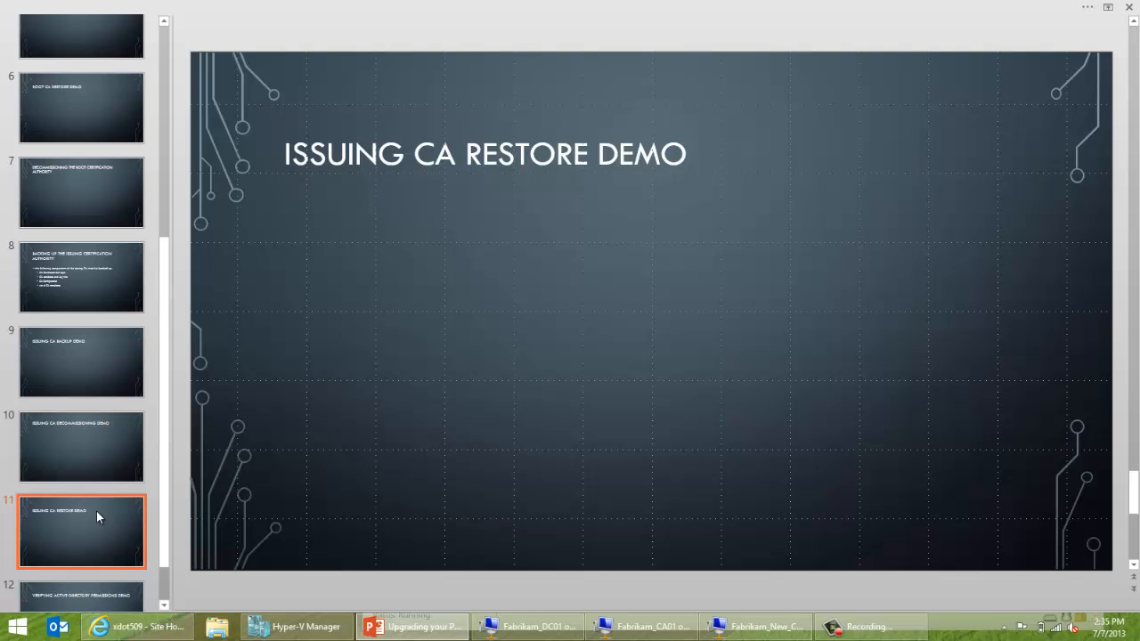
Close the old Fabrikam_CA01 console and bring up the Fabrikam_New_CA01 lock screen.
{"action": "left_click", "coordinate": [629, 632]}
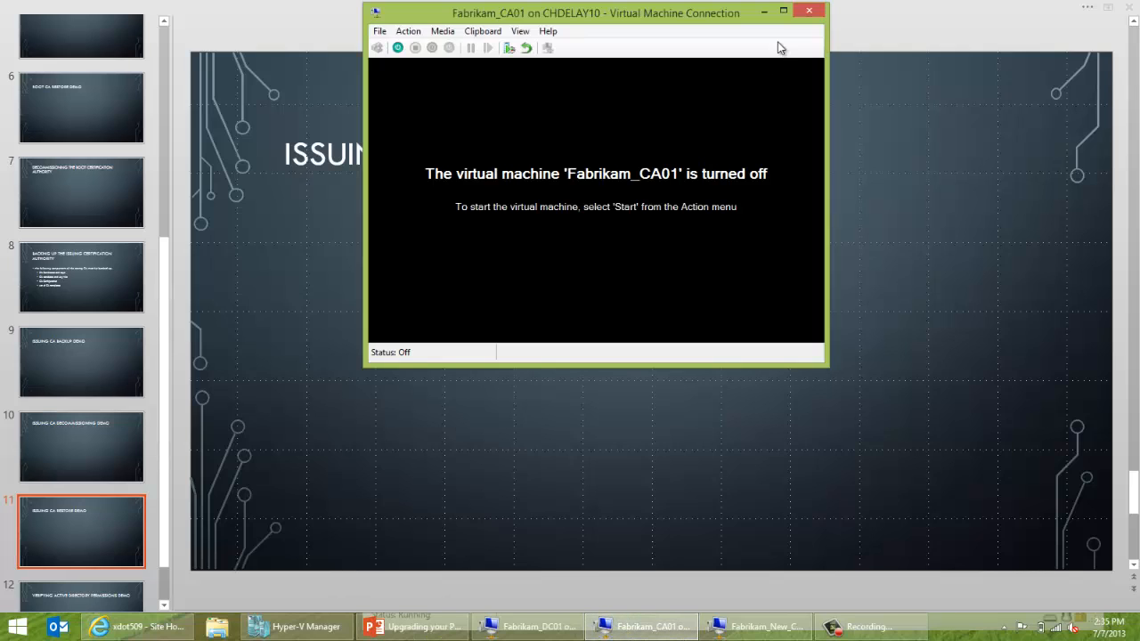
{"action": "left_click", "coordinate": [804, 13]}
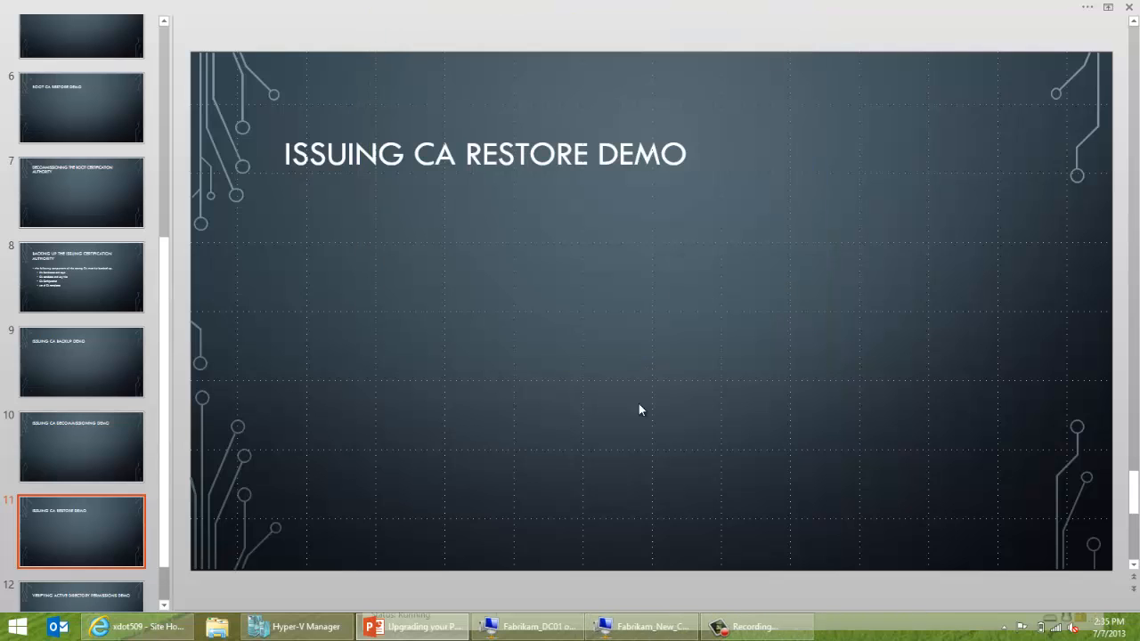
{"action": "left_click", "coordinate": [642, 629]}
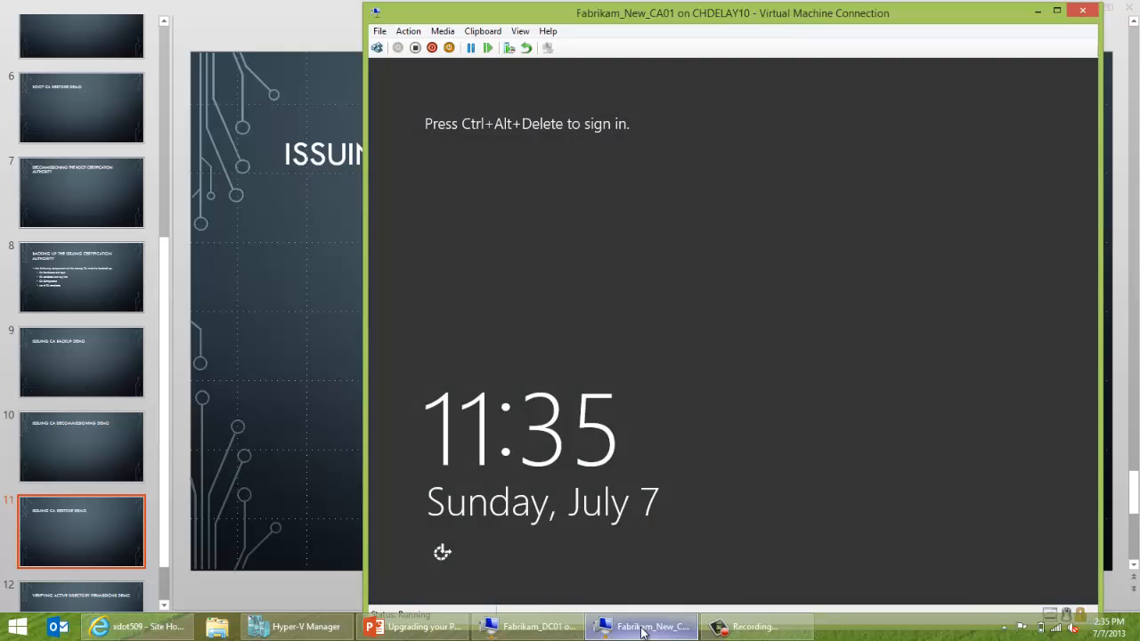
Sign in to Fabrikam_New_CA01 as Other user fabrikam\administrator with the domain admin password.
{"action": "left_click", "coordinate": [376, 48]}
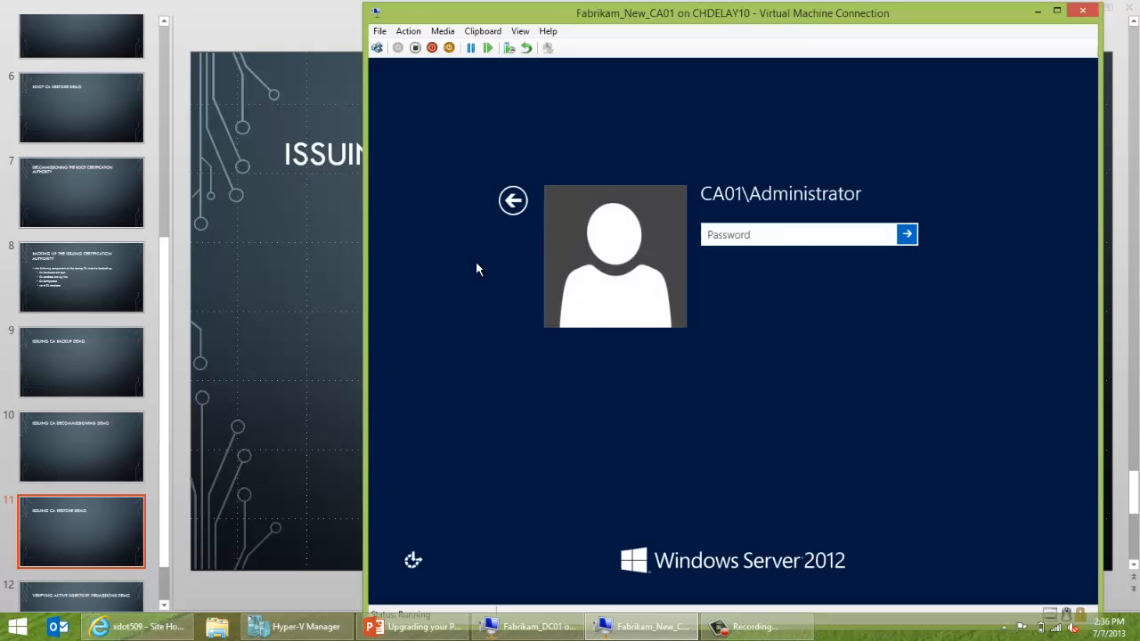
{"action": "left_click", "coordinate": [513, 200]}
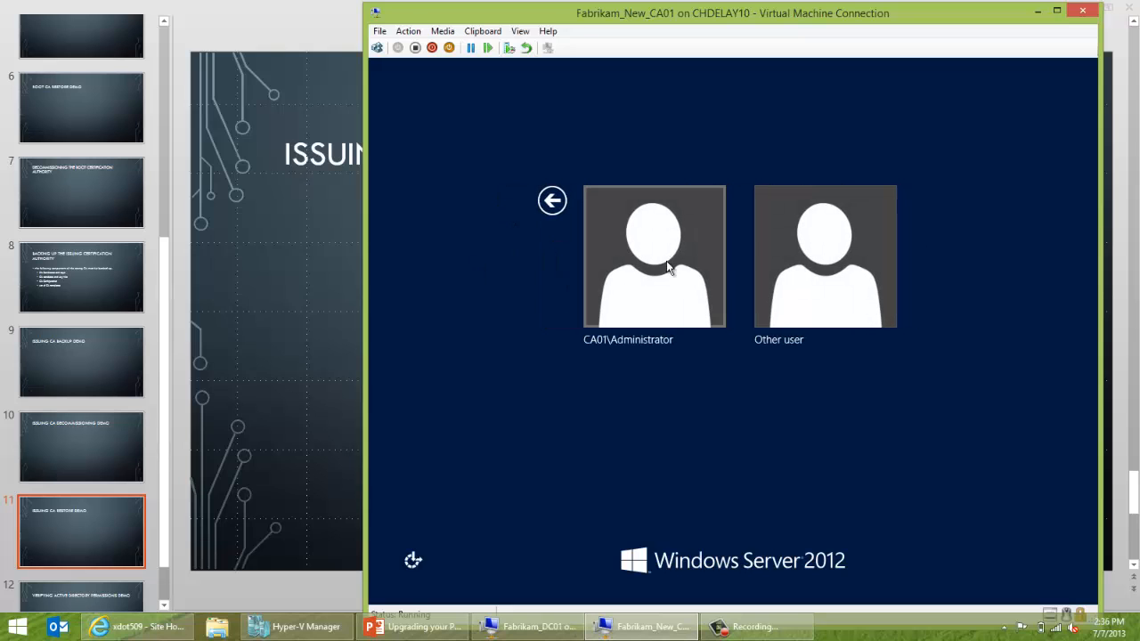
{"action": "left_click", "coordinate": [813, 279]}
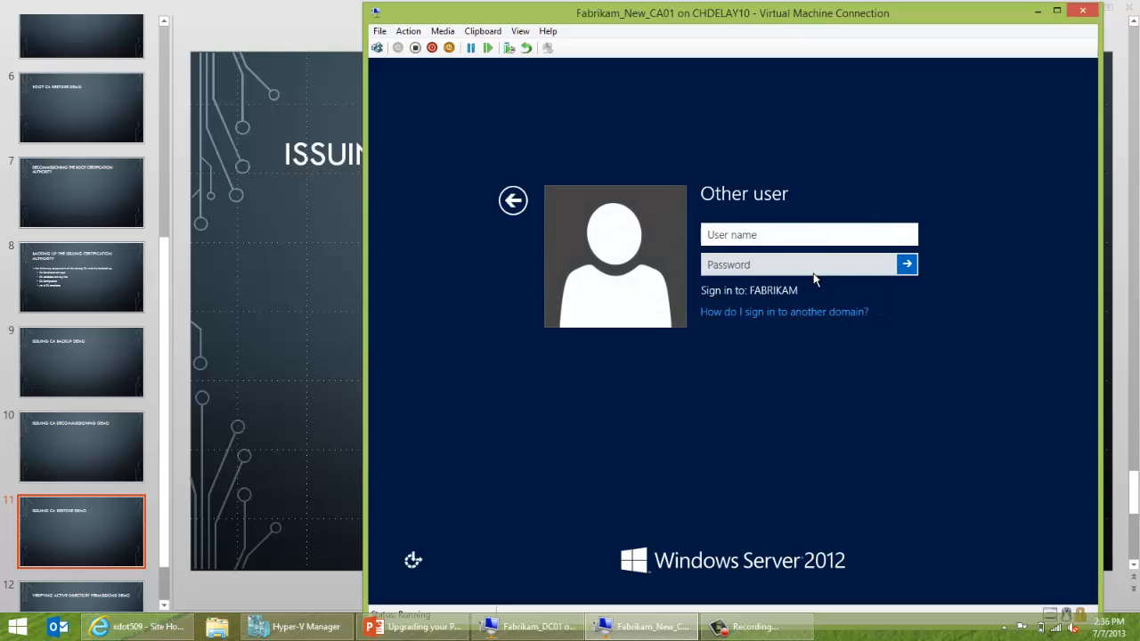
{"action": "type", "text": "fabrikam\\"}
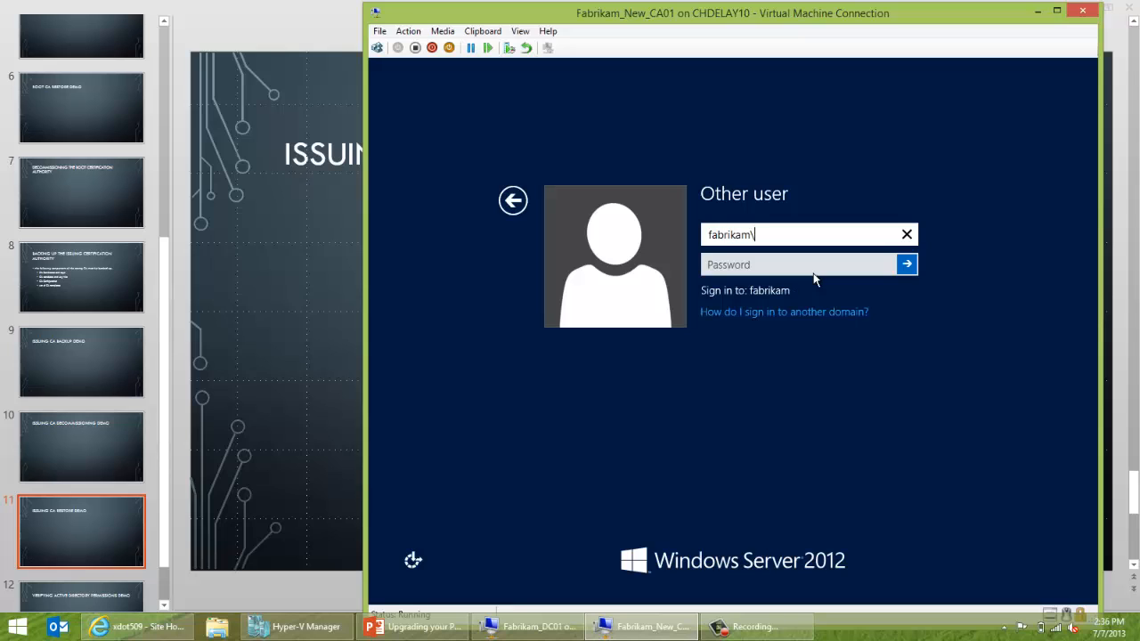
{"action": "type", "text": "administrator"}
{"action": "key", "text": "Tab"}
{"action": "type", "text": "******"}
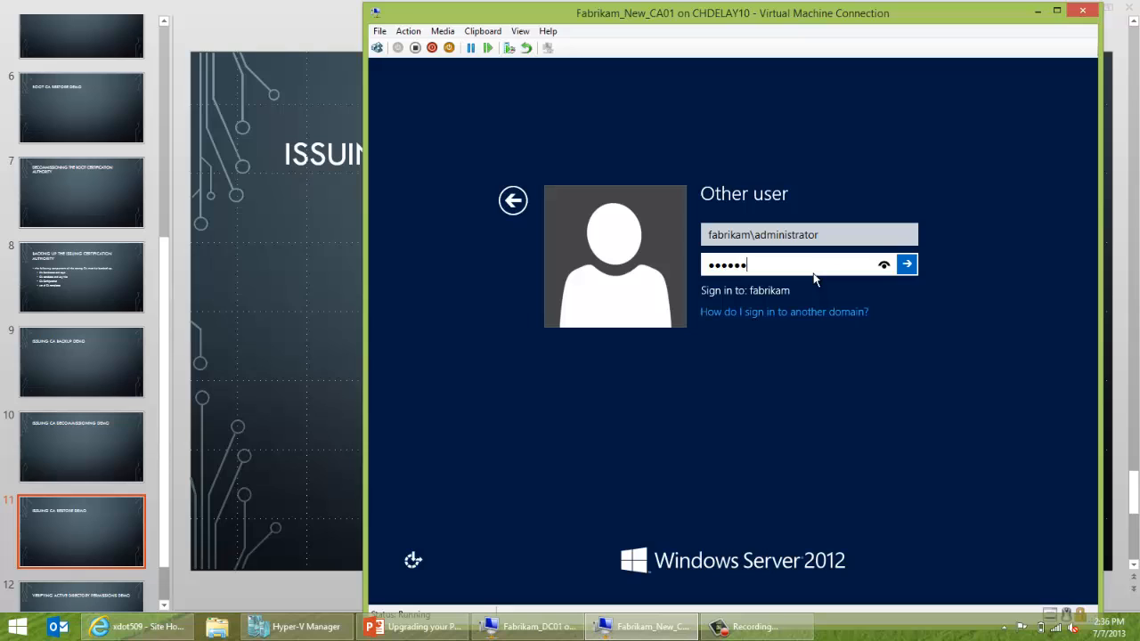
{"action": "type", "text": "**"}
{"action": "key", "text": "Return"}
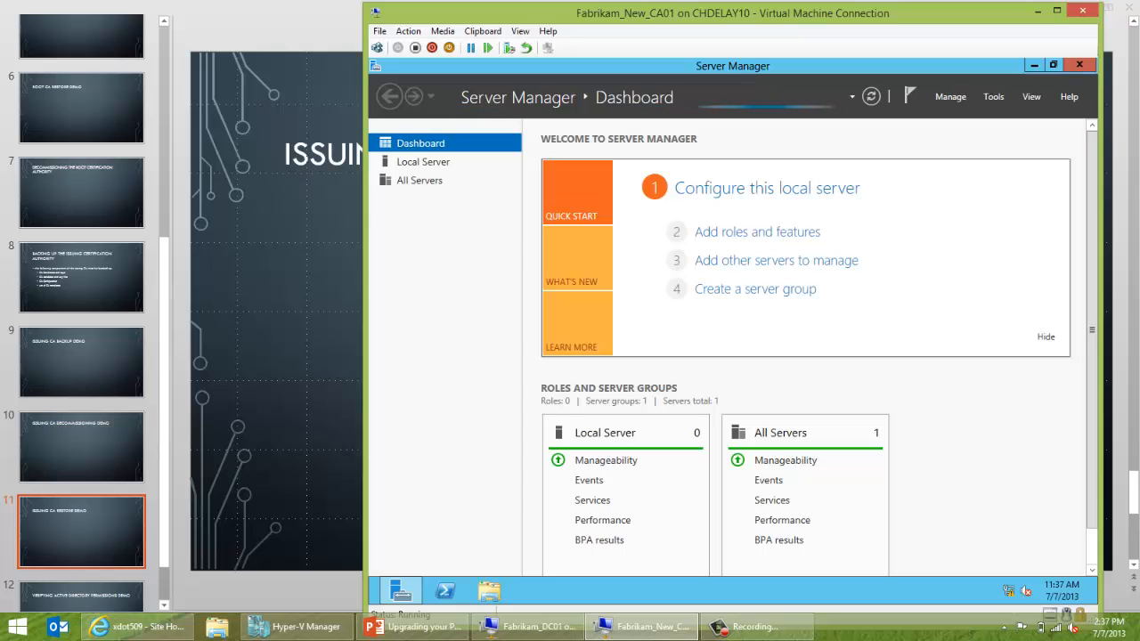
Start the Add Roles and Features wizard from Server Manager's Manage menu, dismissing the inventory message.
{"action": "left_click", "coordinate": [950, 98]}
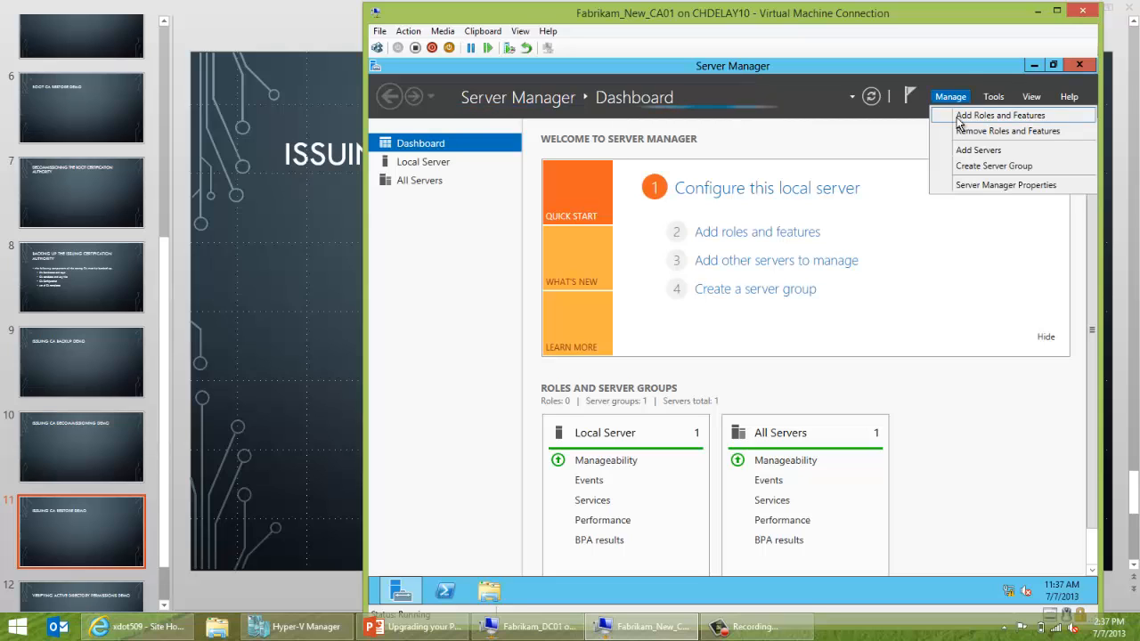
{"action": "left_click", "coordinate": [958, 120]}
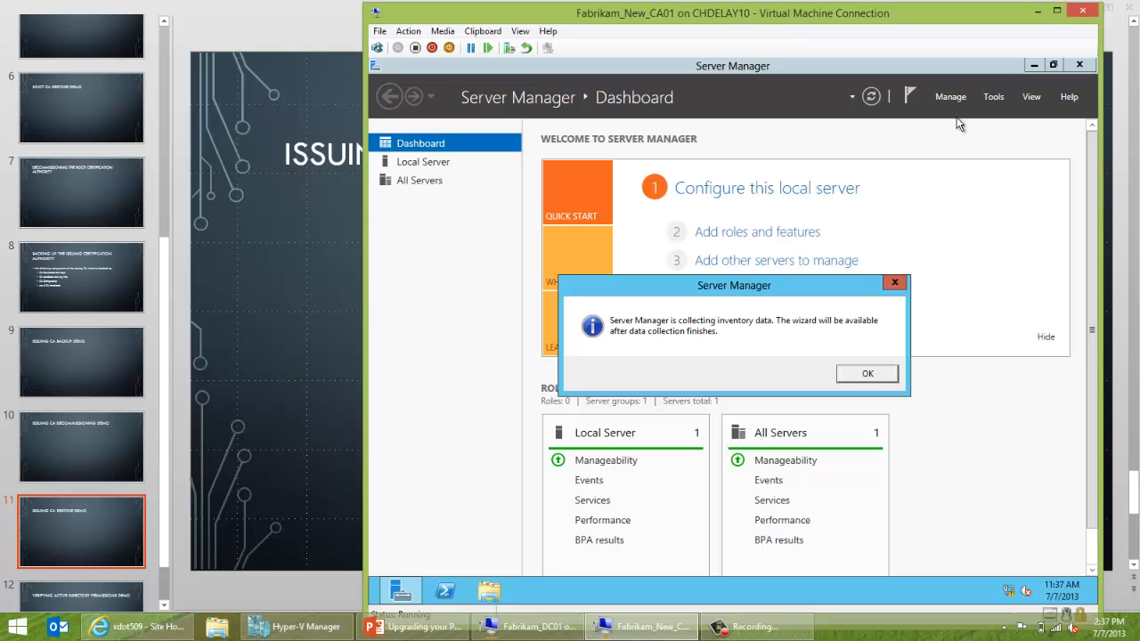
{"action": "left_click", "coordinate": [868, 374]}
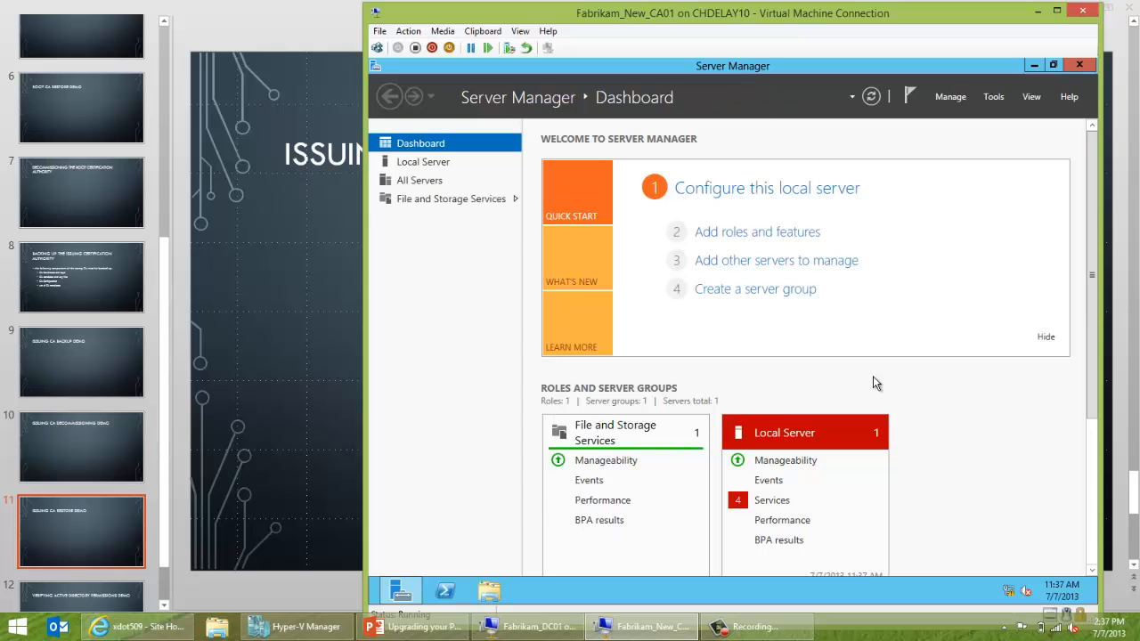
{"action": "left_click", "coordinate": [945, 105]}
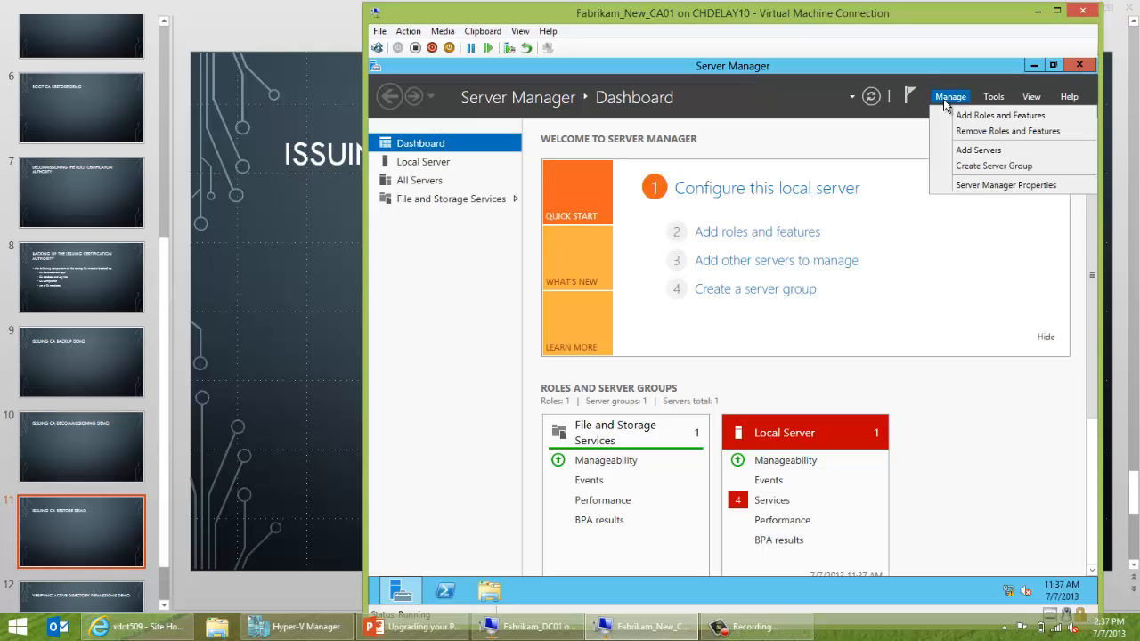
{"action": "left_click", "coordinate": [956, 118]}
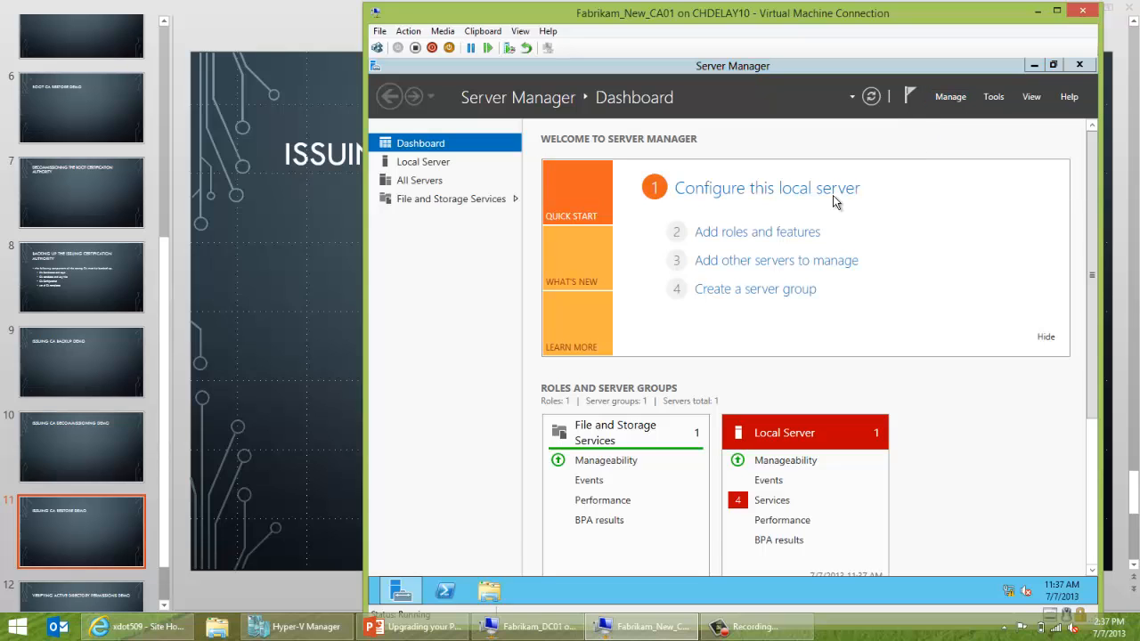
Keep role-based installation on CA01.fabrikam.com and tick Active Directory Certificate Services with its management tools.
{"action": "left_click", "coordinate": [825, 523]}
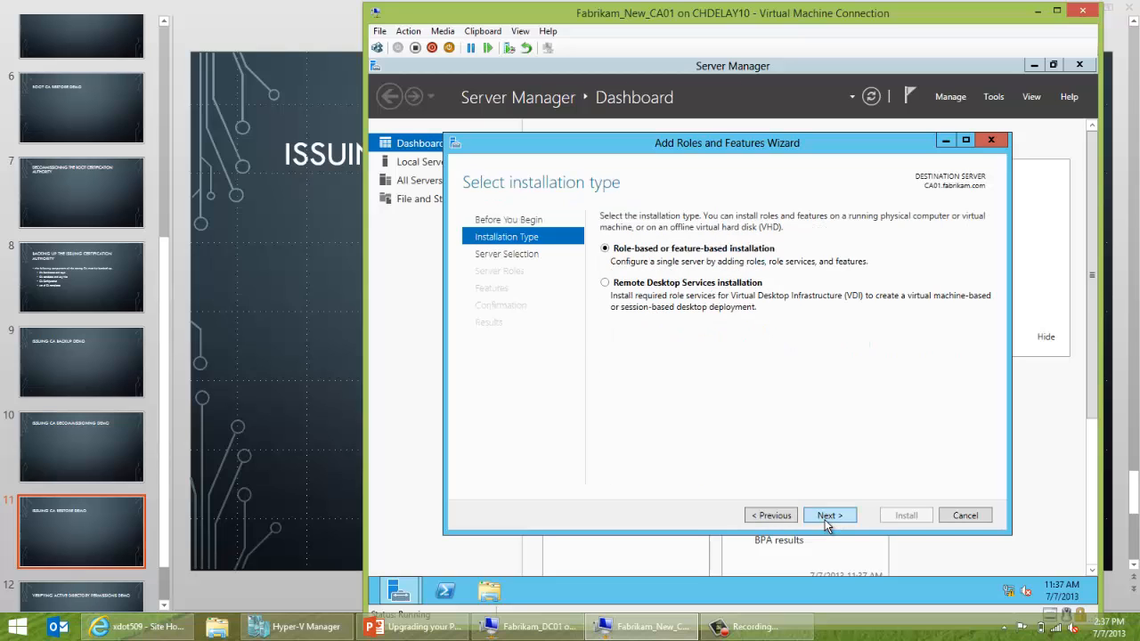
{"action": "left_click", "coordinate": [823, 525]}
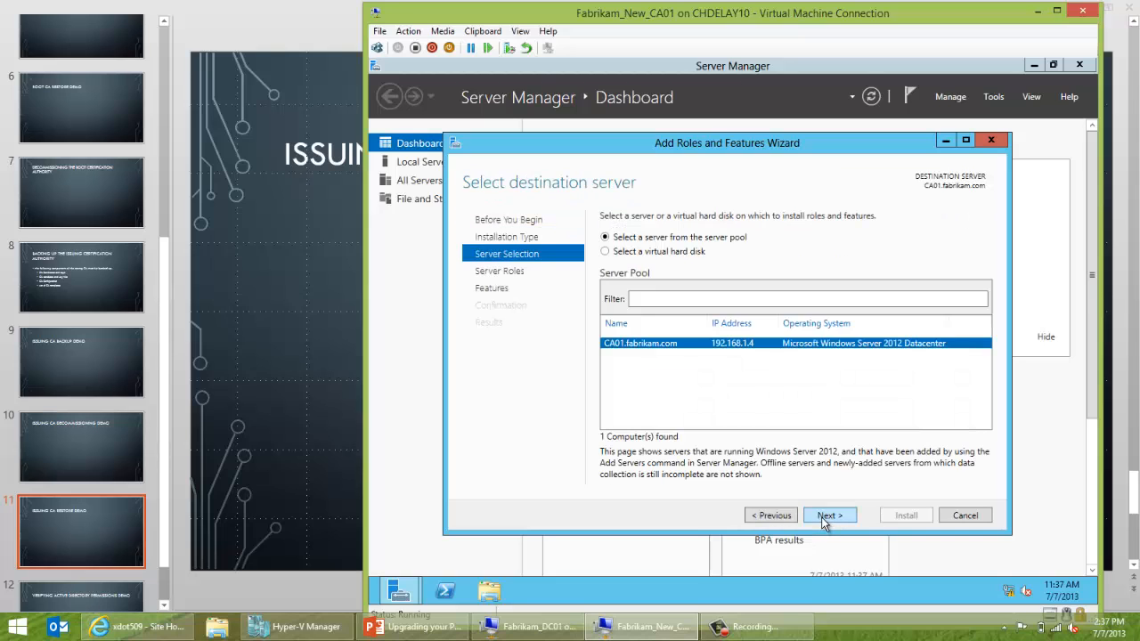
{"action": "left_click", "coordinate": [824, 523]}
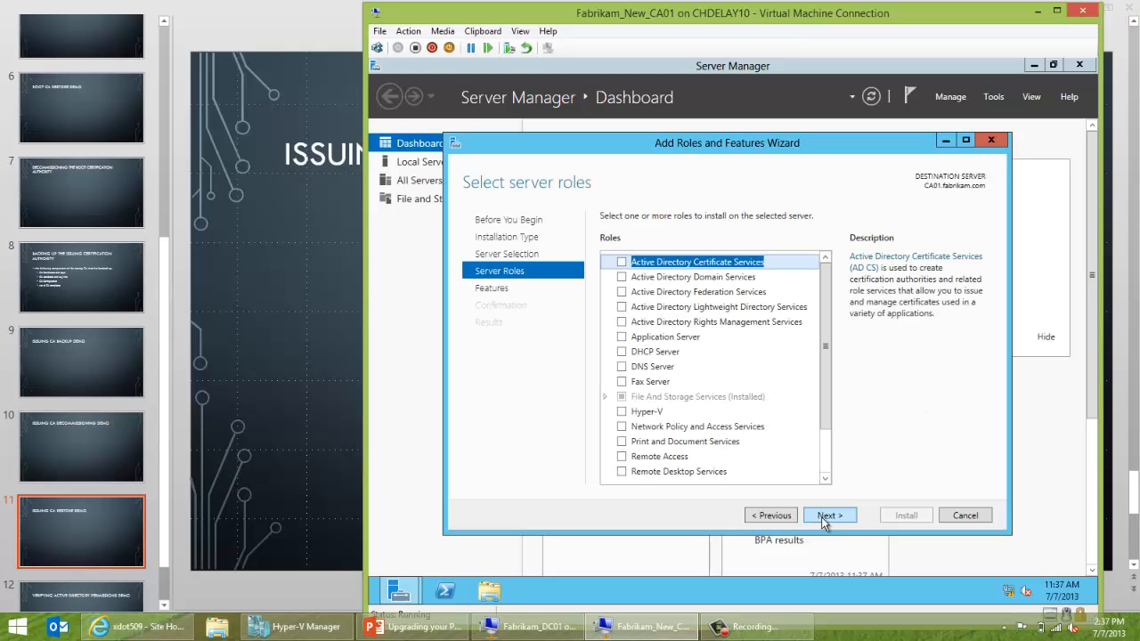
{"action": "left_click", "coordinate": [620, 263]}
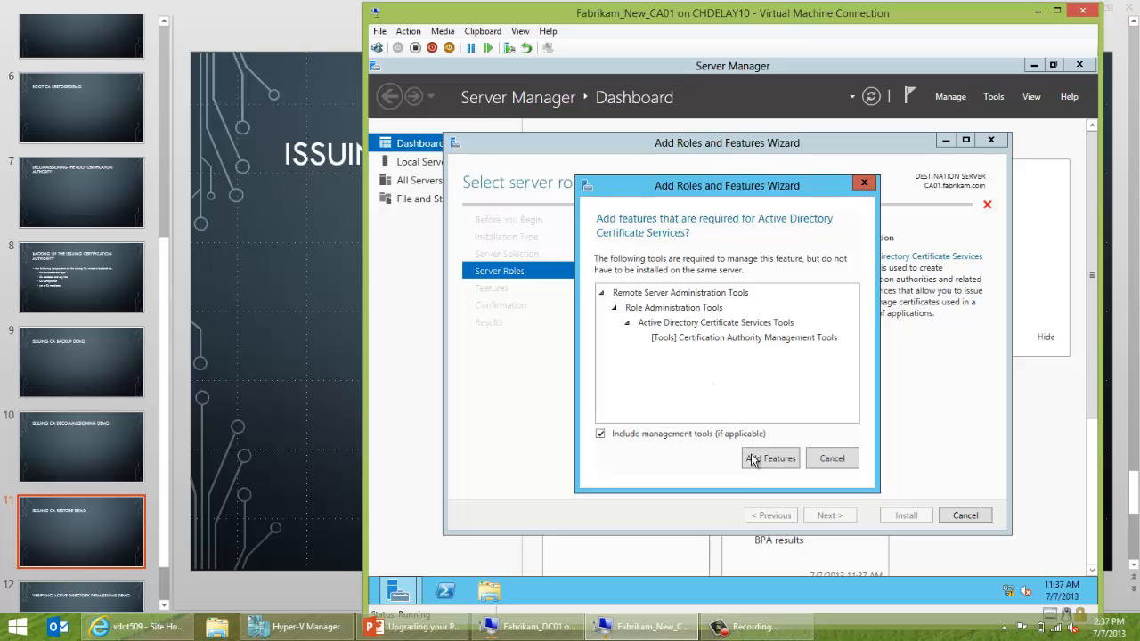
{"action": "left_click", "coordinate": [753, 459]}
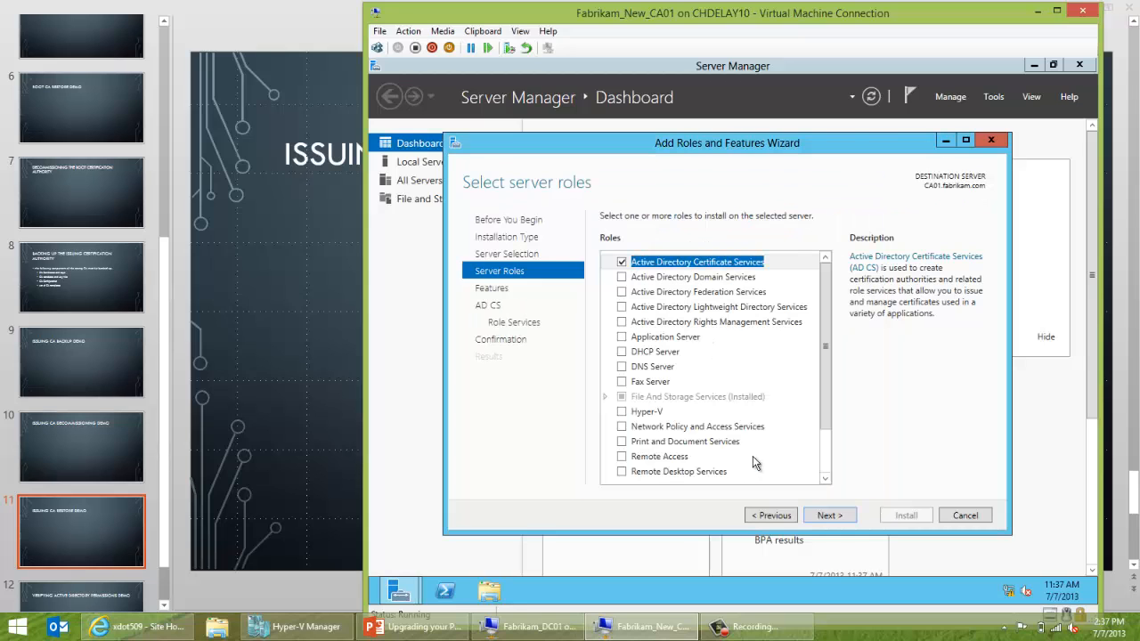
On the Features page, tick Group Policy Management.
{"action": "left_click", "coordinate": [831, 516]}
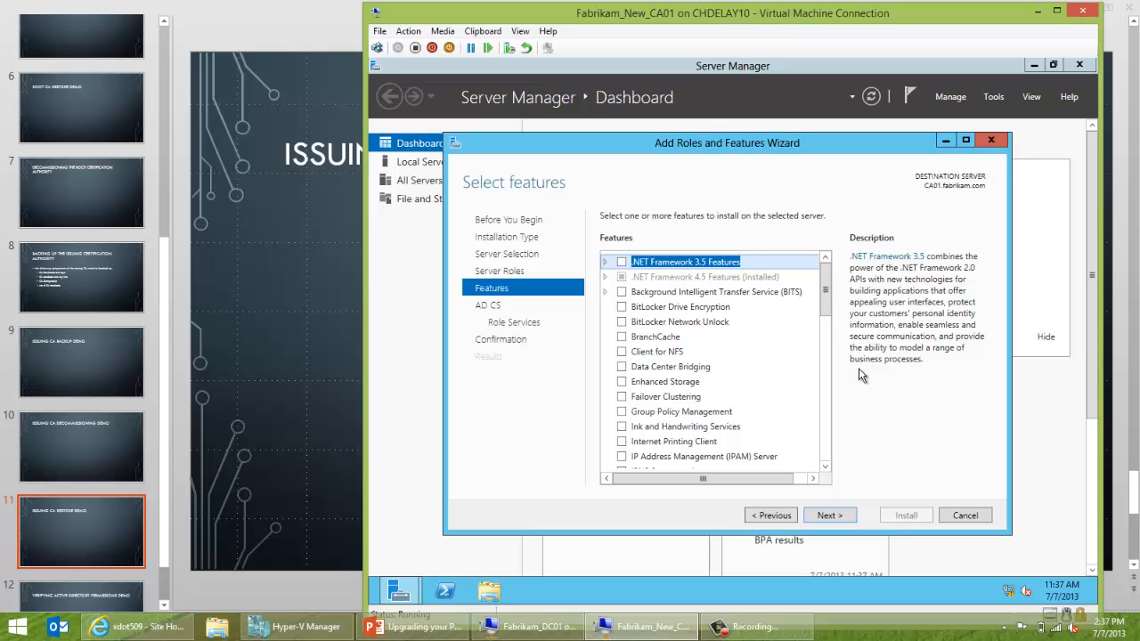
{"action": "left_click_drag", "start_coordinate": [827, 297], "coordinate": [827, 315]}
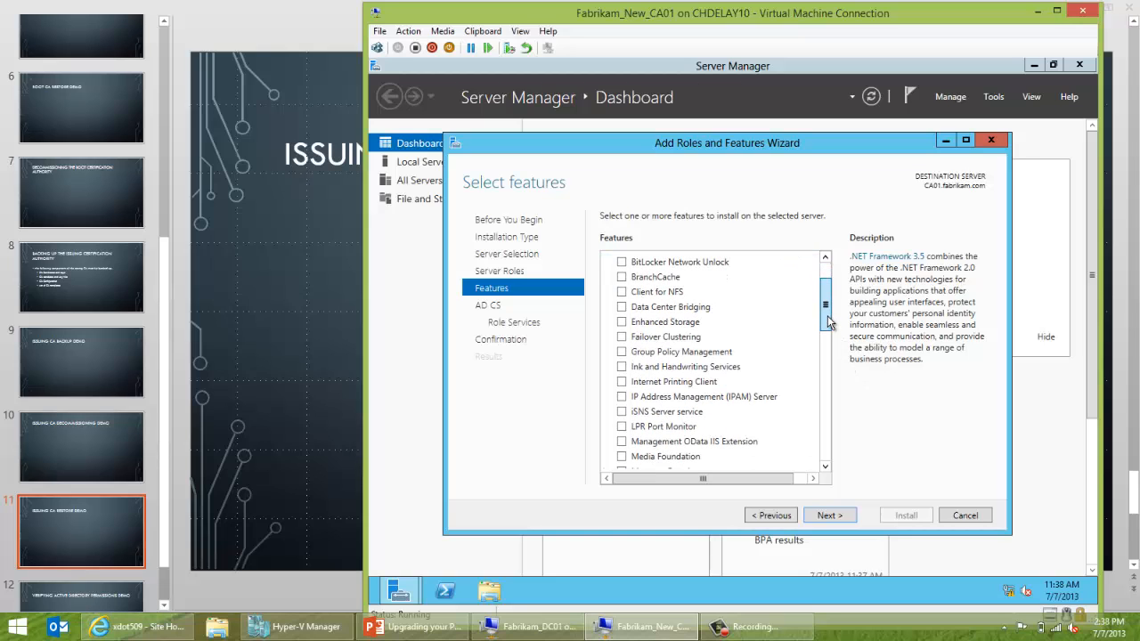
{"action": "left_click", "coordinate": [622, 352]}
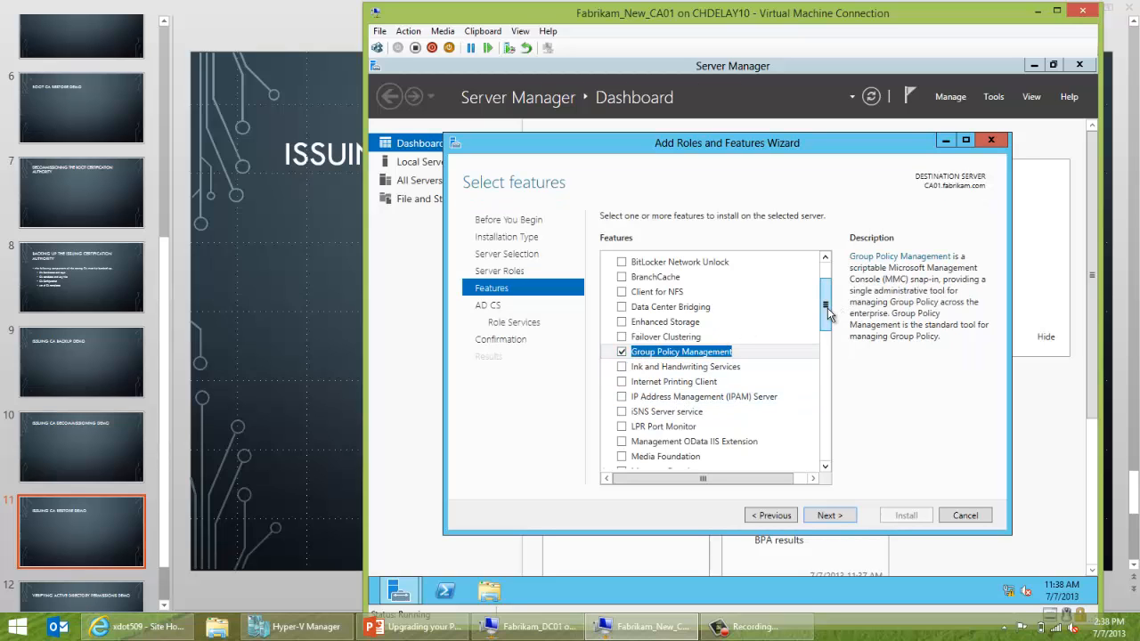
{"action": "left_click_drag", "start_coordinate": [826, 311], "coordinate": [826, 374]}
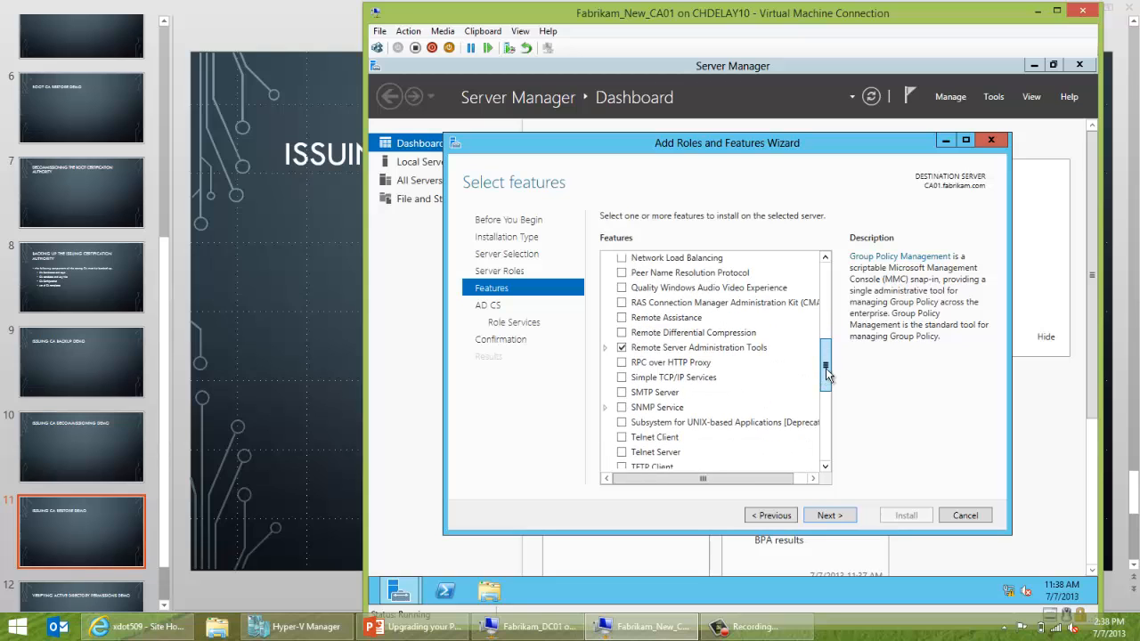
Under Role Administration Tools, tick the Active Directory PowerShell module and AD DS Tools, then continue.
{"action": "left_click", "coordinate": [604, 348]}
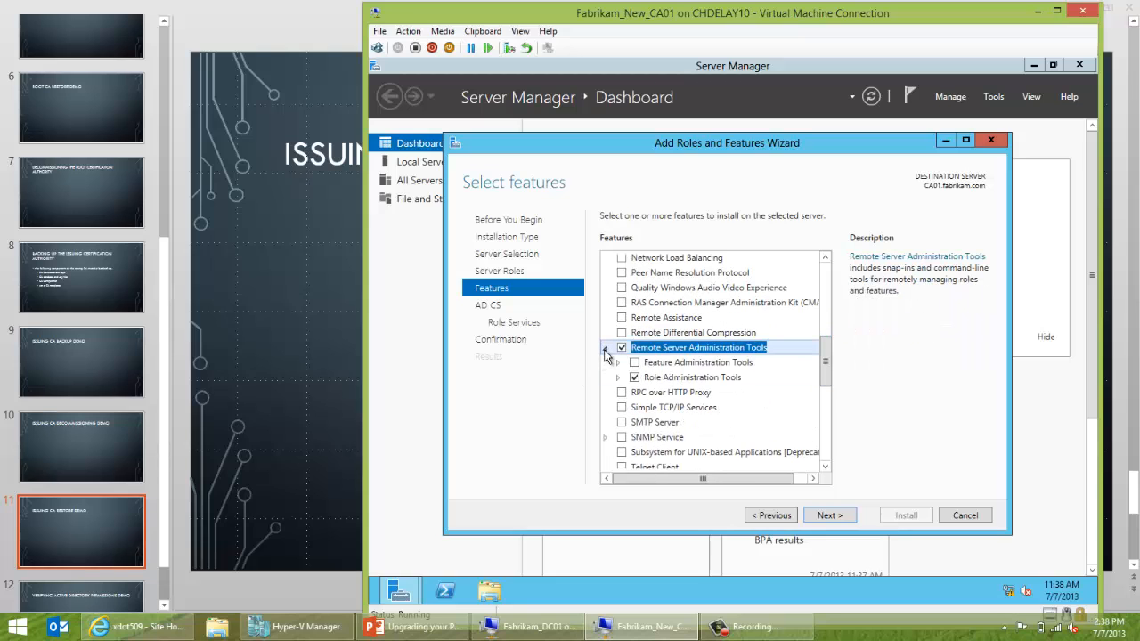
{"action": "left_click", "coordinate": [604, 350]}
{"action": "left_click", "coordinate": [604, 350]}
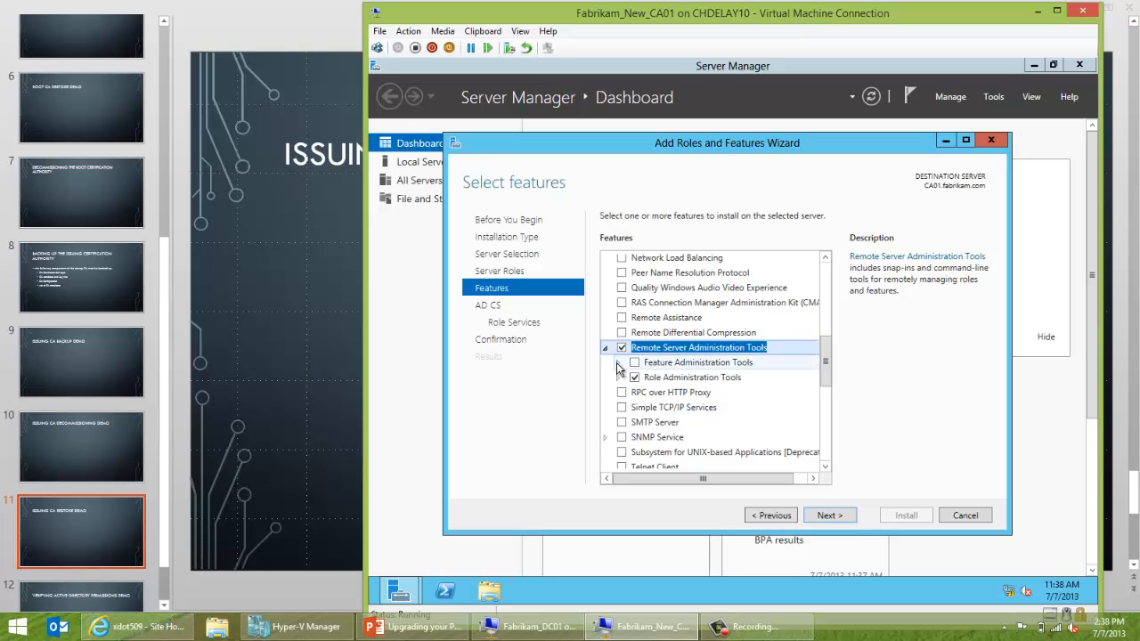
{"action": "left_click", "coordinate": [616, 363]}
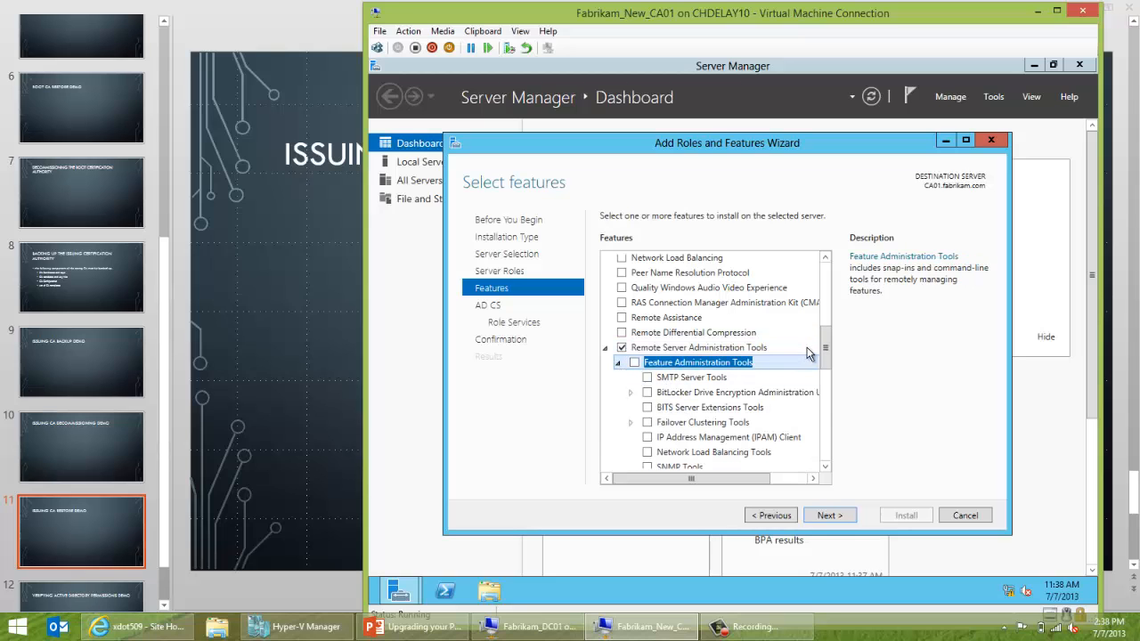
{"action": "left_click_drag", "start_coordinate": [824, 349], "coordinate": [825, 367]}
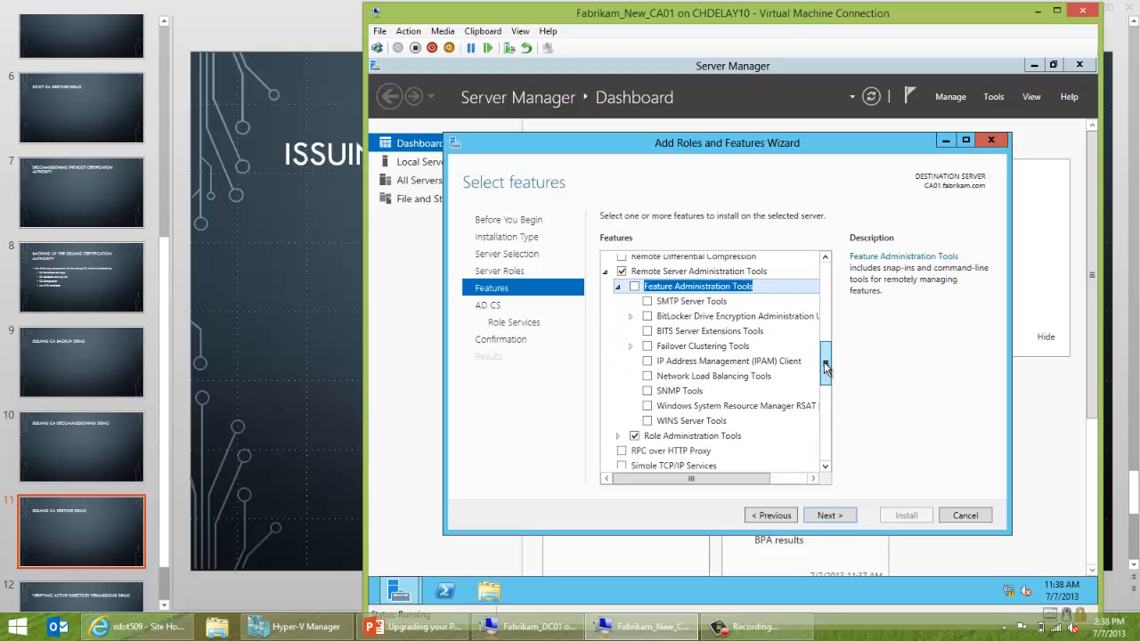
{"action": "left_click", "coordinate": [617, 287]}
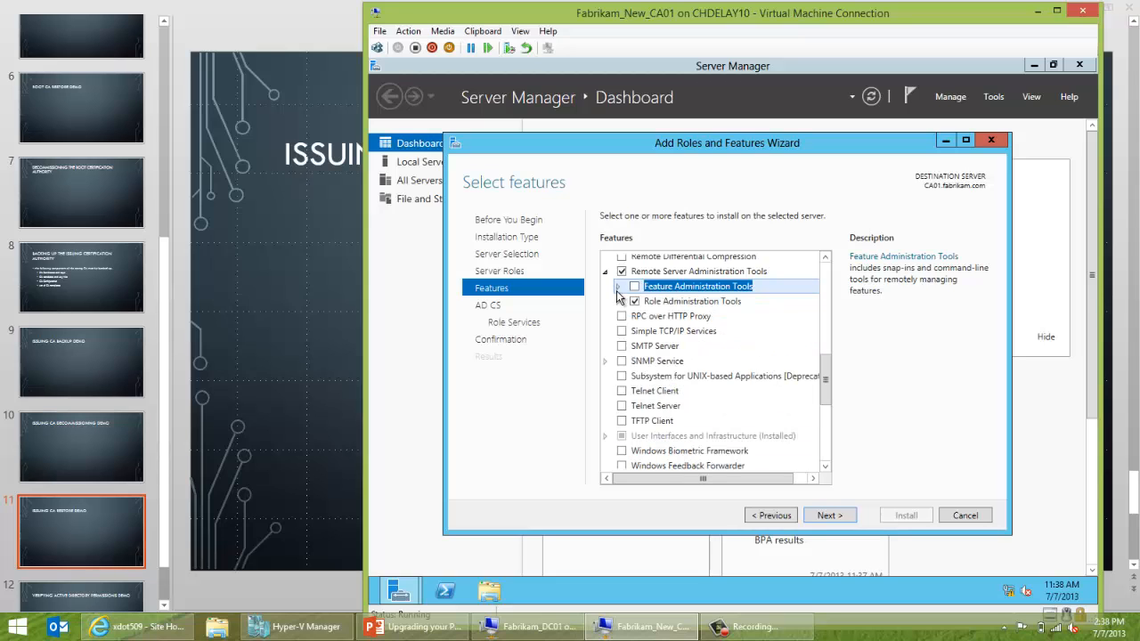
{"action": "left_click", "coordinate": [617, 301]}
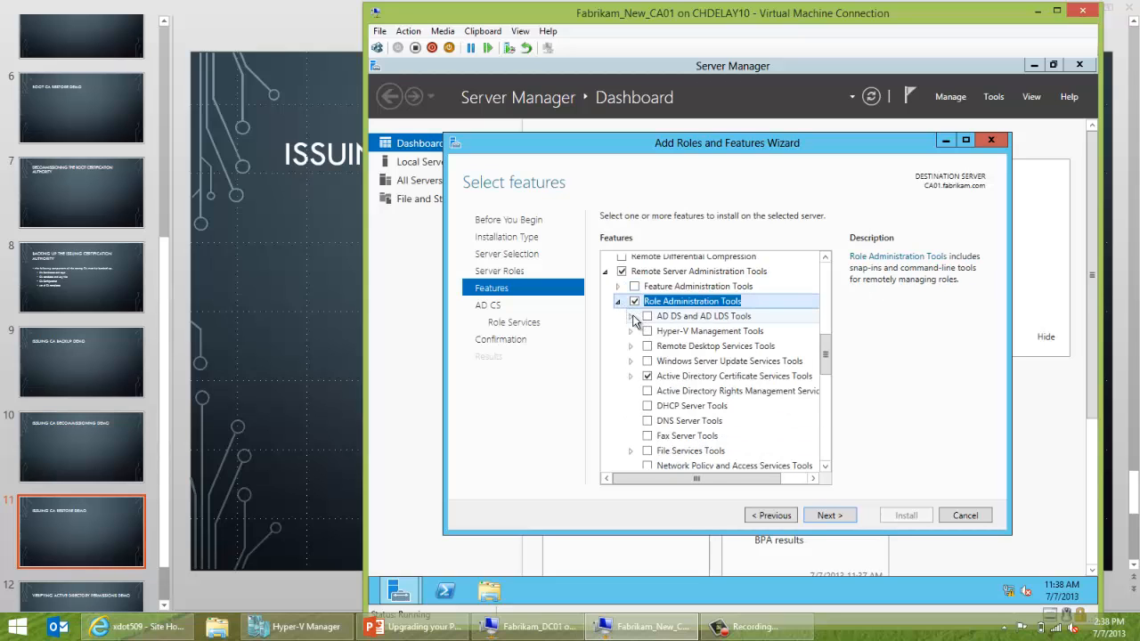
{"action": "left_click", "coordinate": [632, 317]}
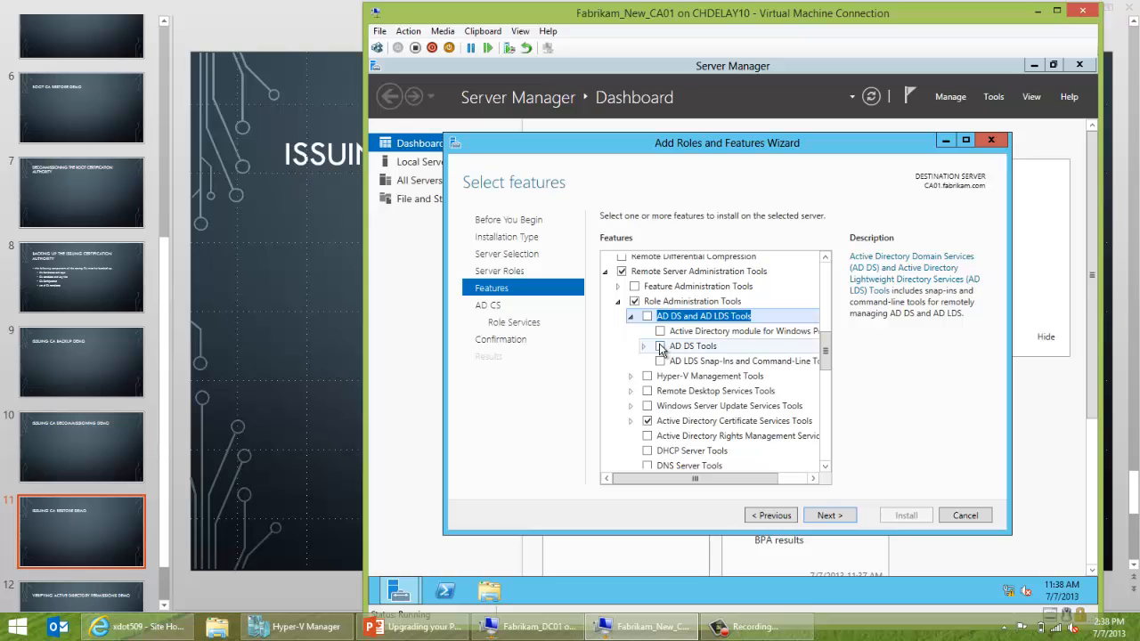
{"action": "left_click", "coordinate": [661, 332]}
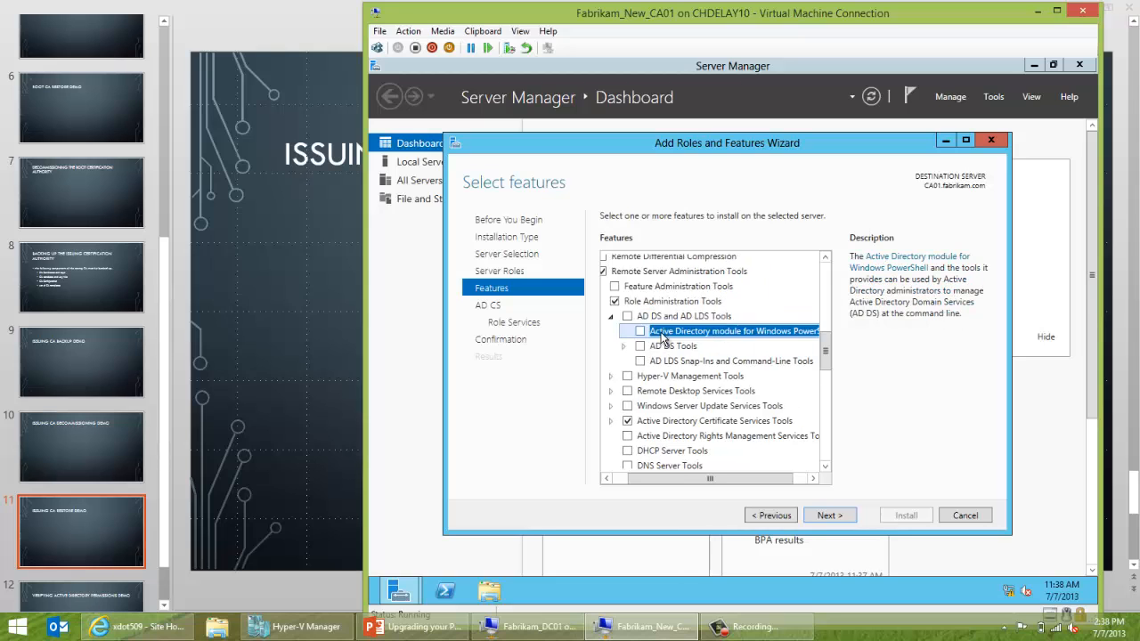
{"action": "key", "text": "space"}
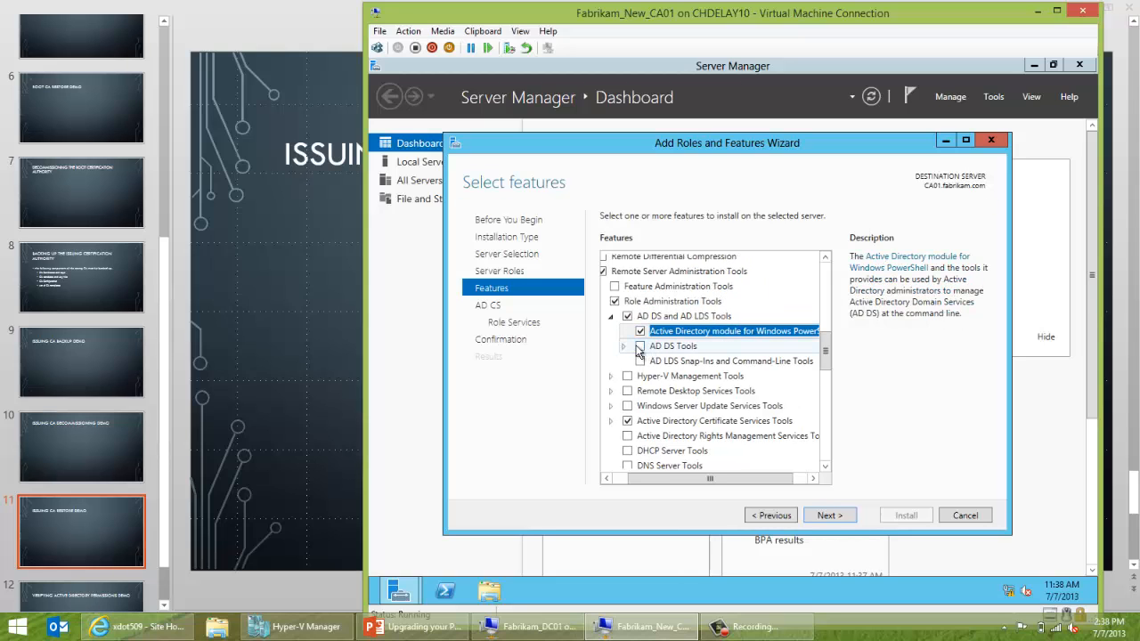
{"action": "left_click", "coordinate": [639, 348]}
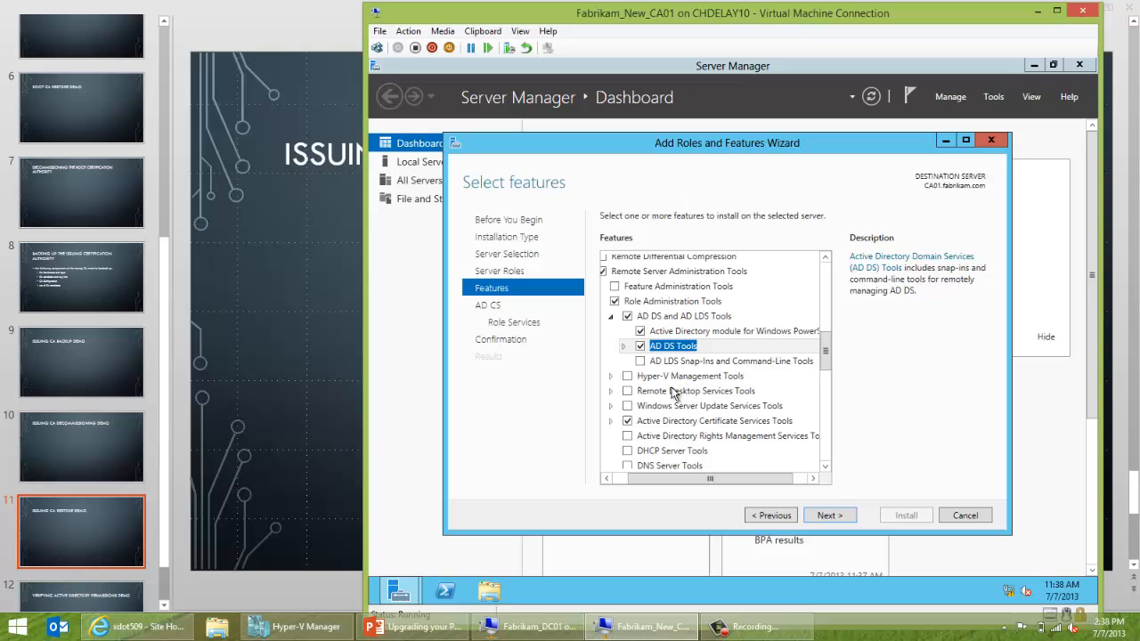
{"action": "left_click", "coordinate": [821, 518]}
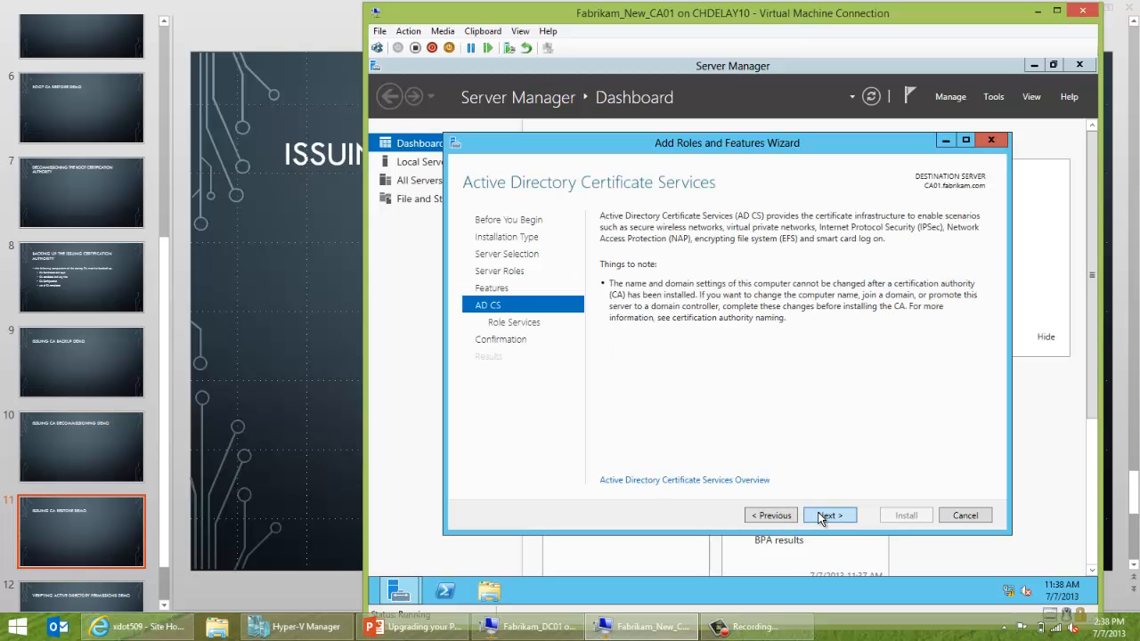
Add the Certification Authority Web Enrollment role service along with its required features.
{"action": "left_click", "coordinate": [821, 519]}
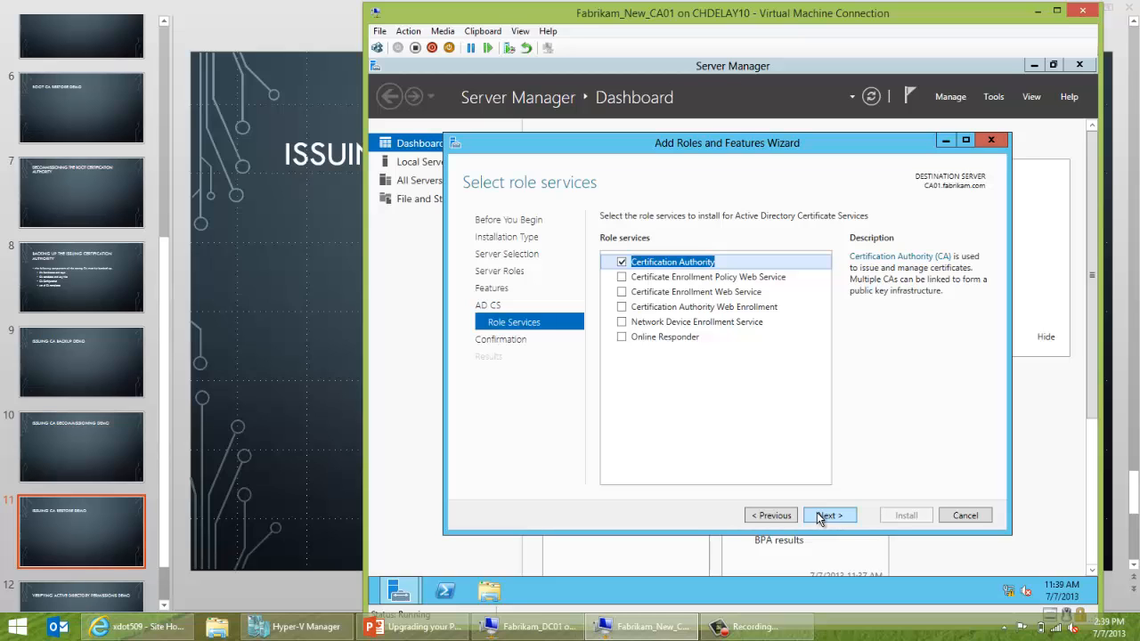
{"action": "left_click", "coordinate": [622, 309]}
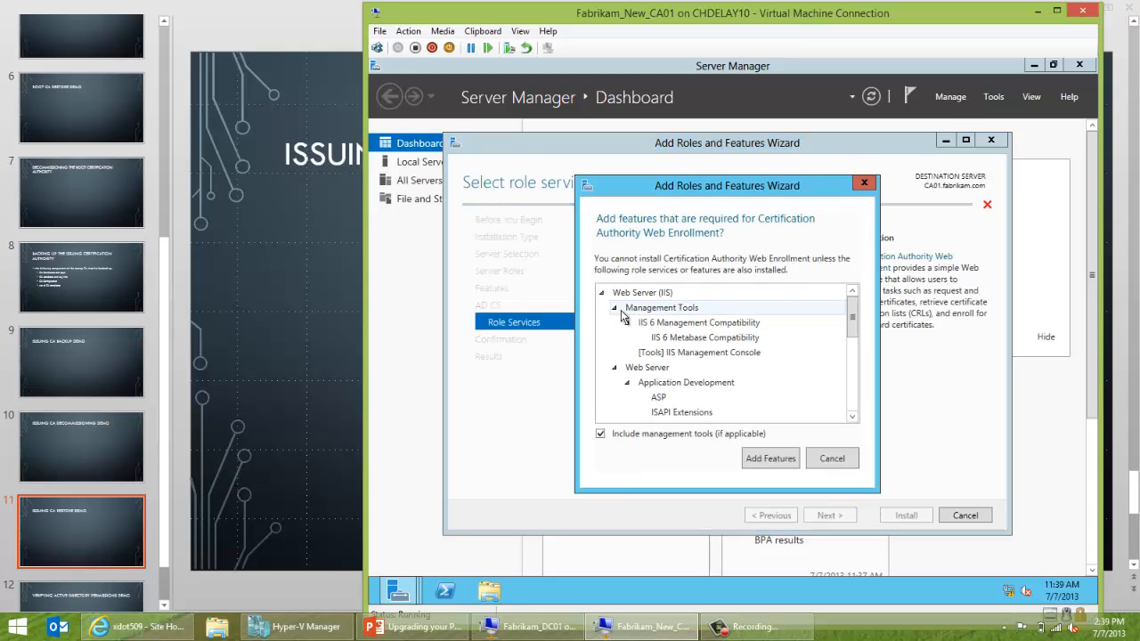
{"action": "left_click", "coordinate": [758, 459]}
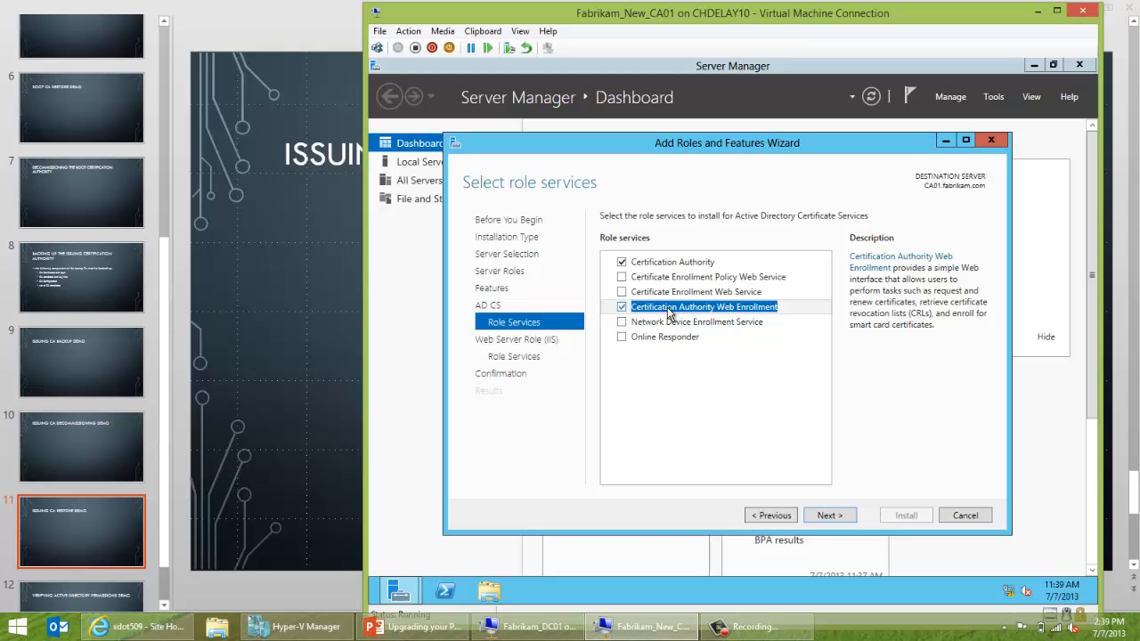
Accept the IIS defaults, allow automatic restart, and start the installation.
{"action": "left_click", "coordinate": [821, 517]}
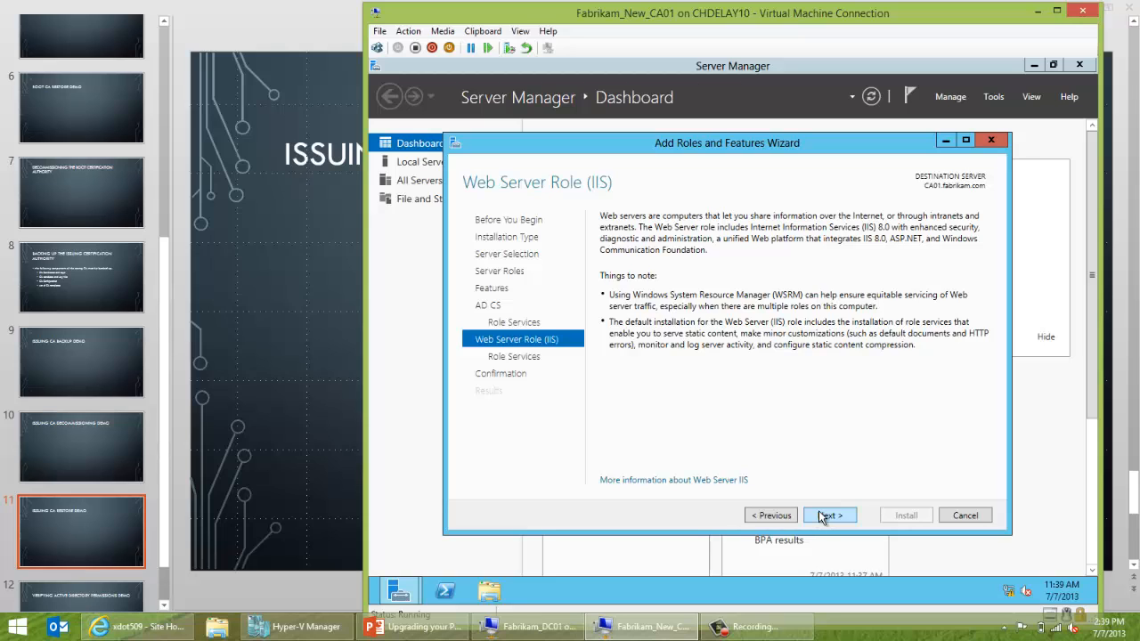
{"action": "left_click", "coordinate": [821, 516]}
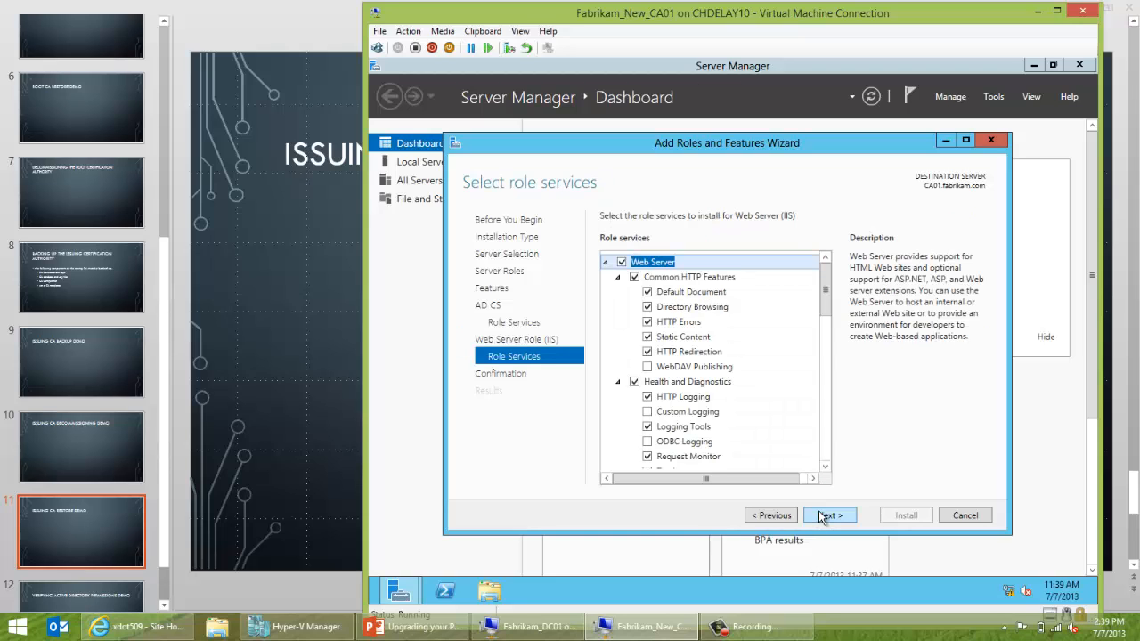
{"action": "left_click", "coordinate": [821, 516]}
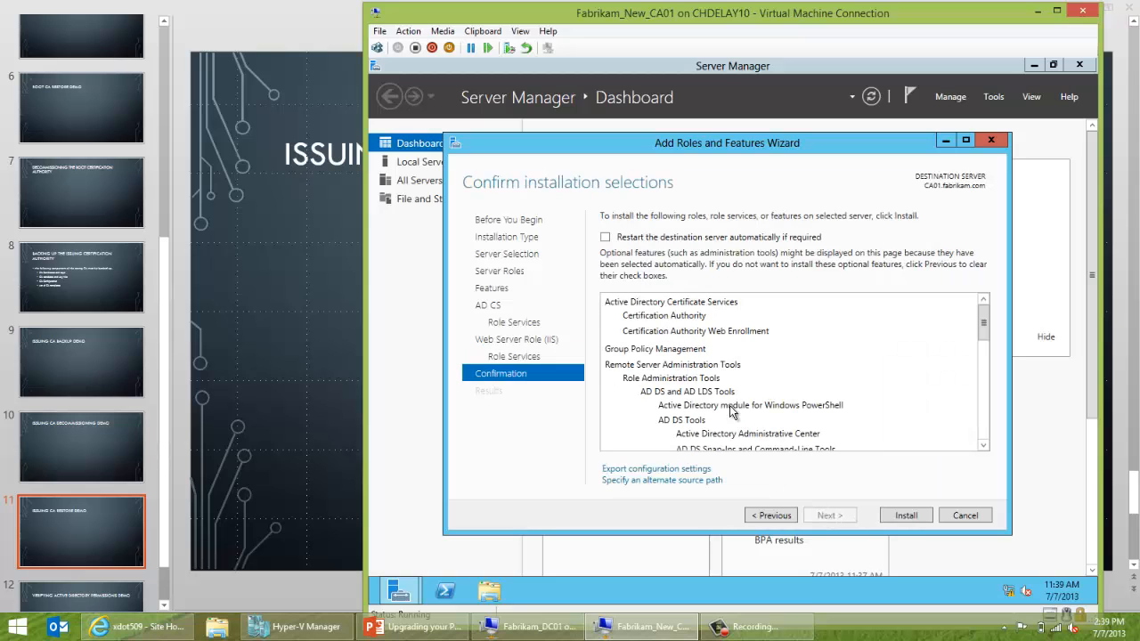
{"action": "left_click", "coordinate": [604, 238]}
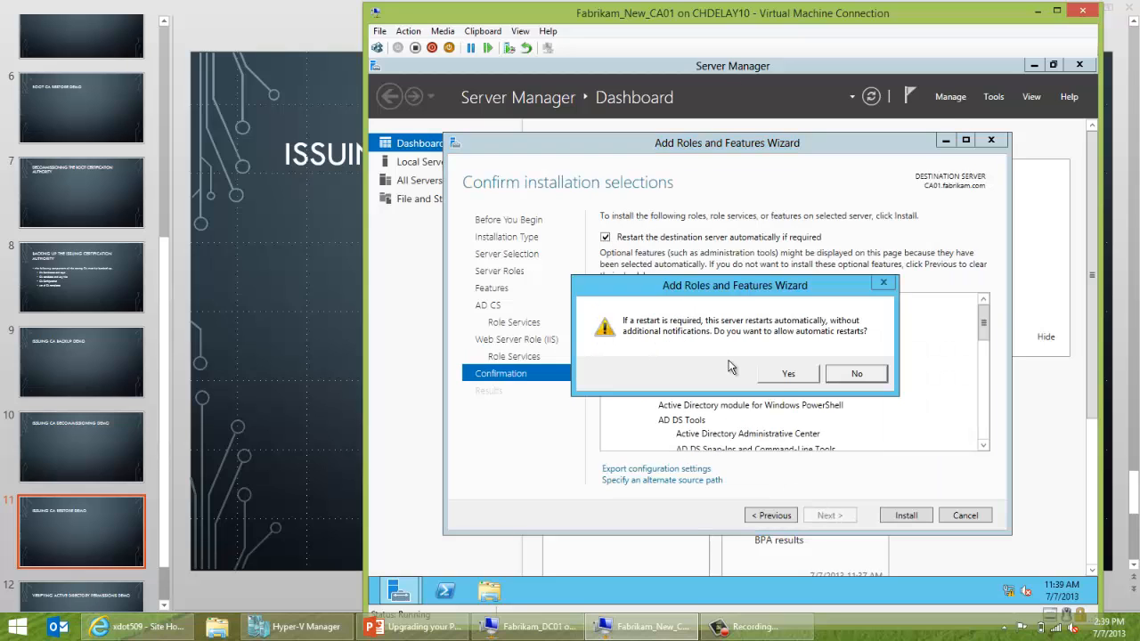
{"action": "left_click", "coordinate": [777, 373]}
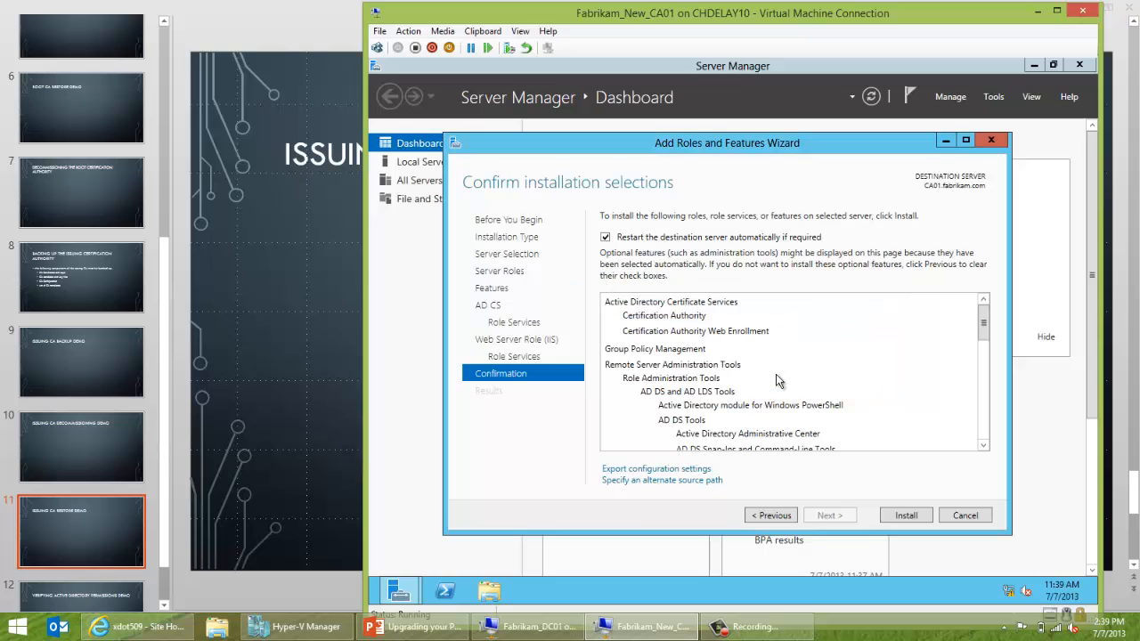
{"action": "left_click", "coordinate": [896, 520]}
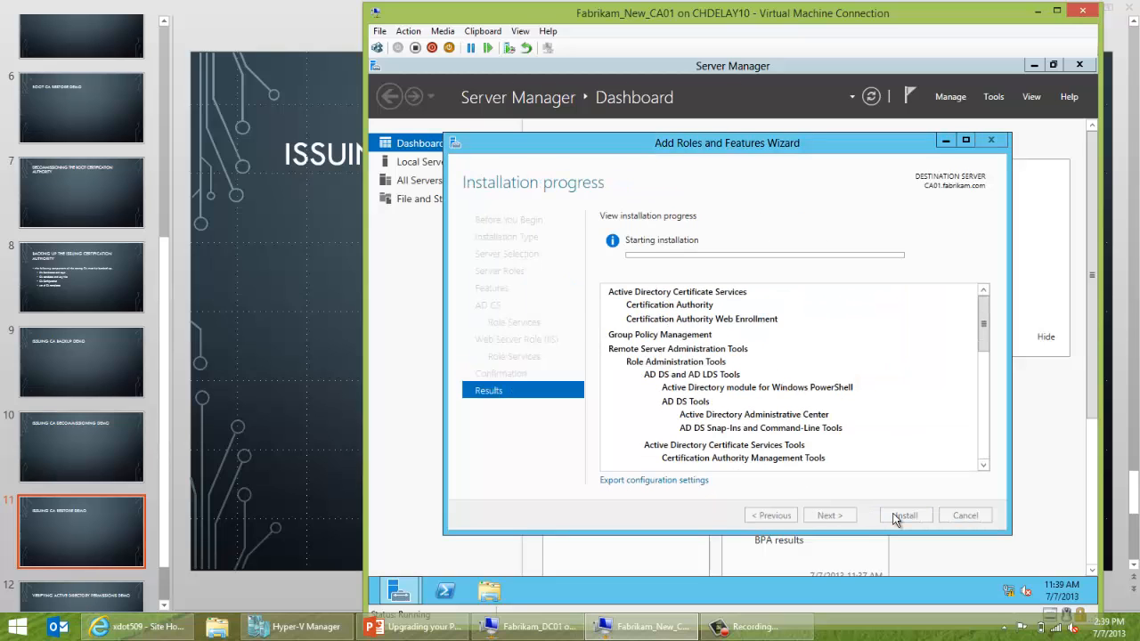
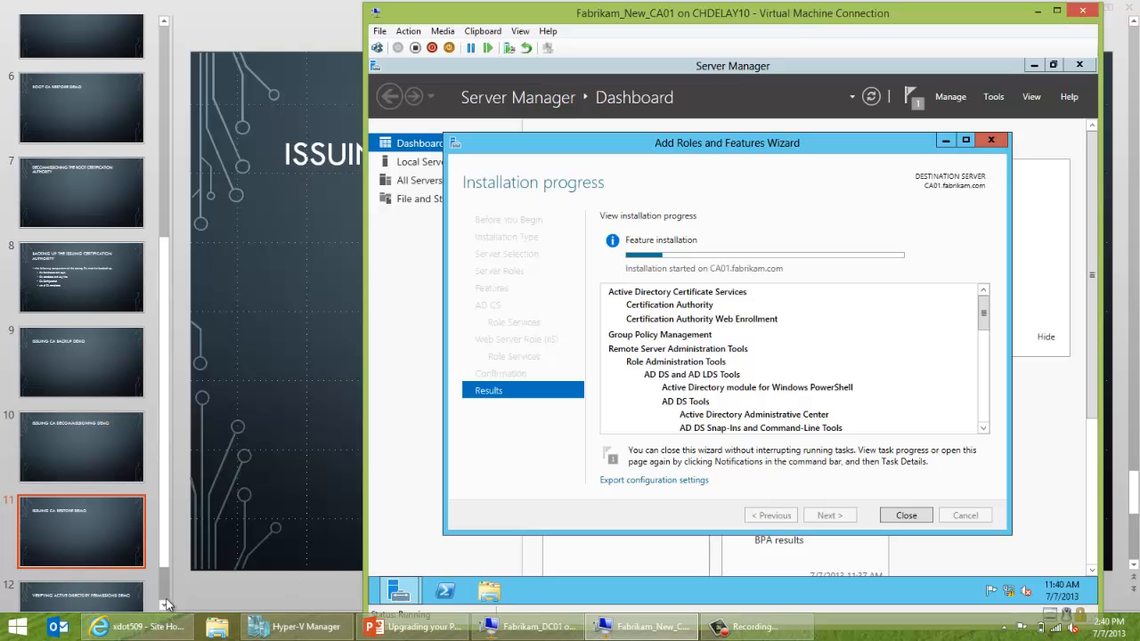
Bring the Internet Explorer window with the xdot509 TechNet blog in front of the VM.
{"action": "left_click", "coordinate": [160, 632]}
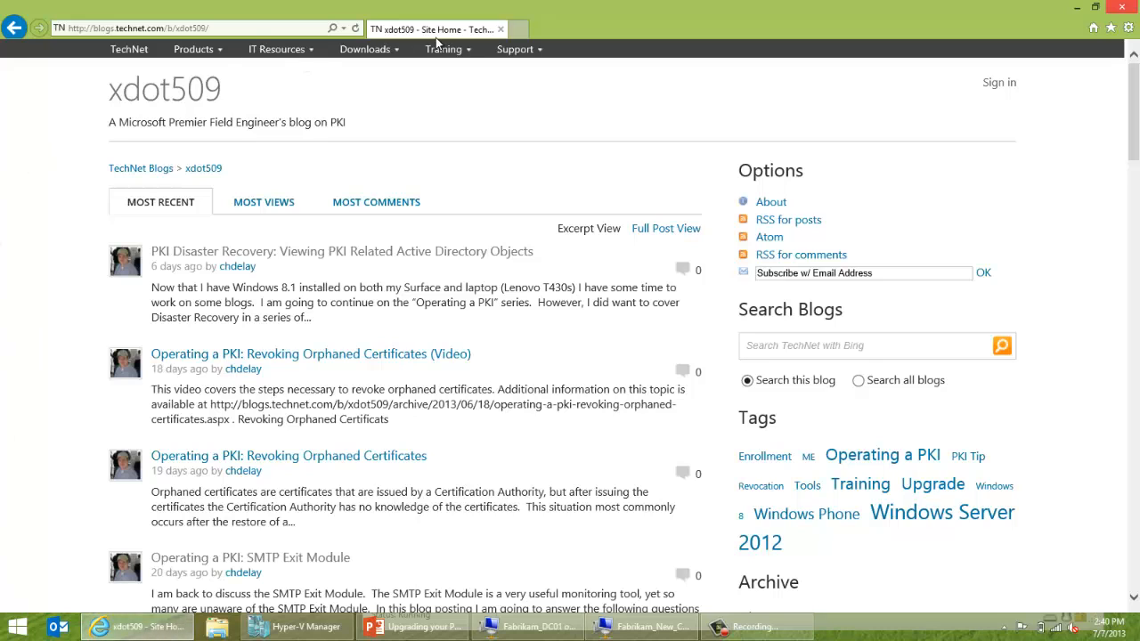
{"action": "key", "text": "alt+d"}
{"action": "left_click", "coordinate": [521, 31]}
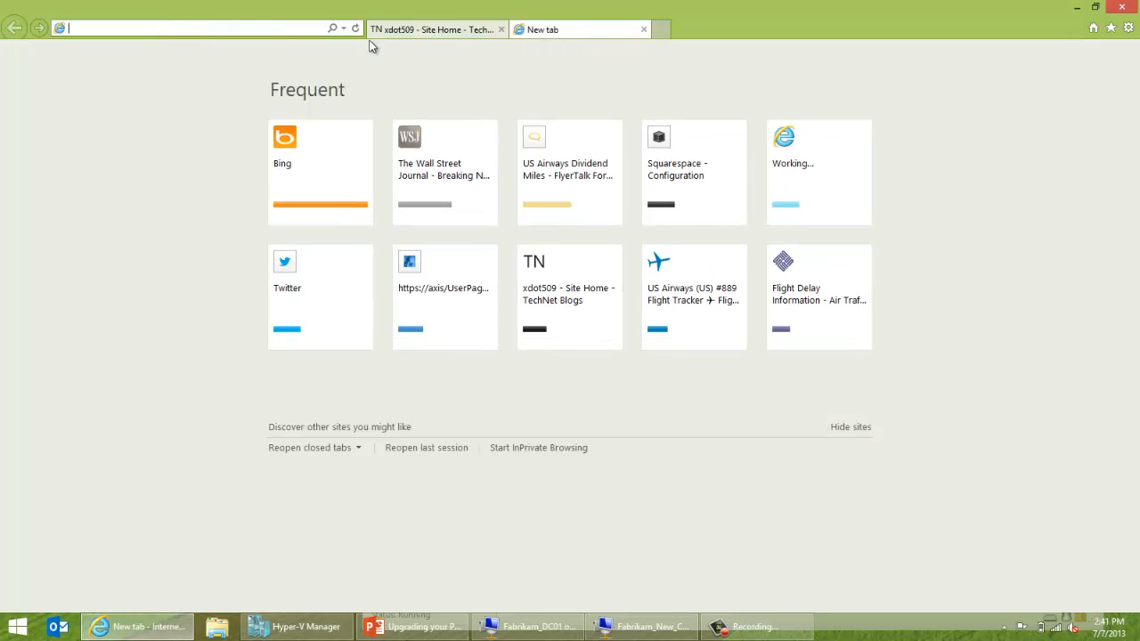
{"action": "type", "text": "www.twi"}
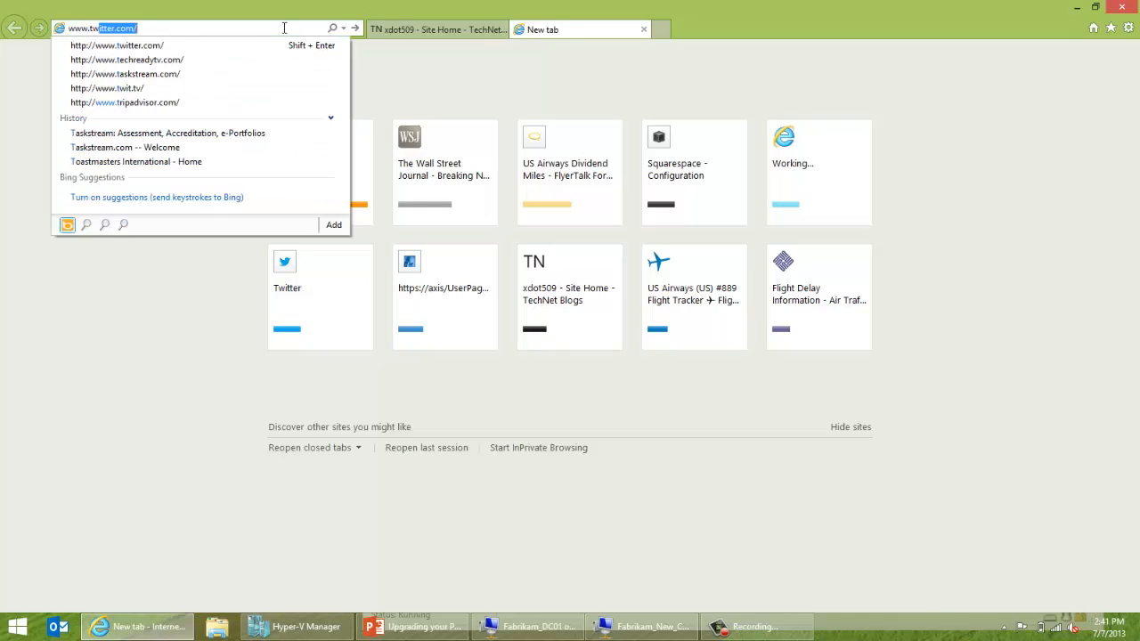
{"action": "type", "text": "tt"}
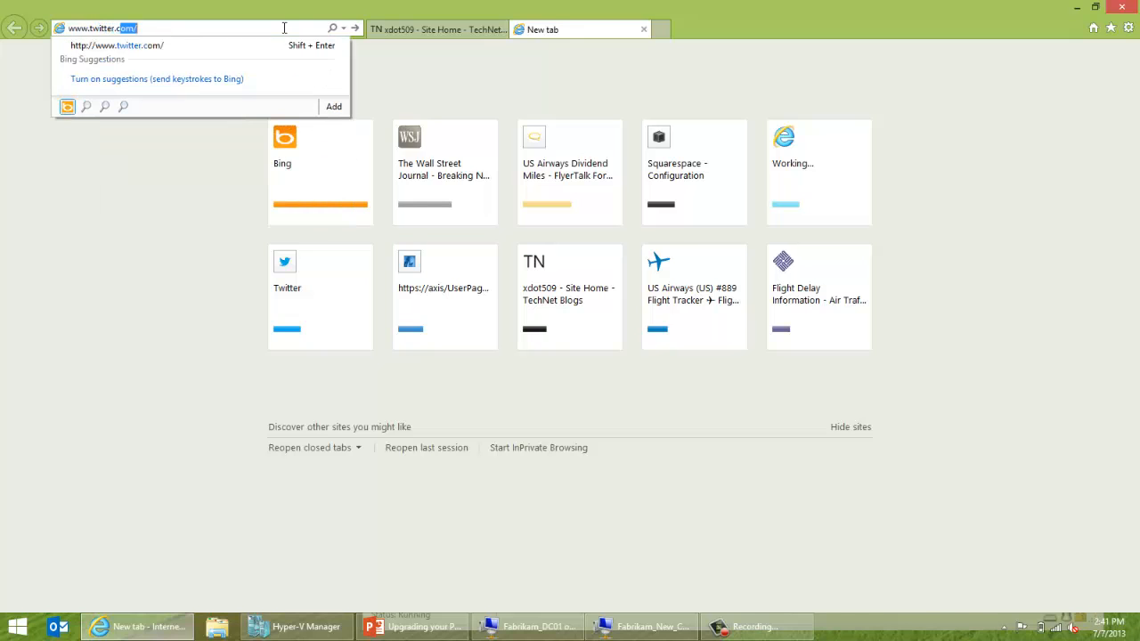
{"action": "type", "text": "er.c"}
{"action": "key", "text": "Return"}
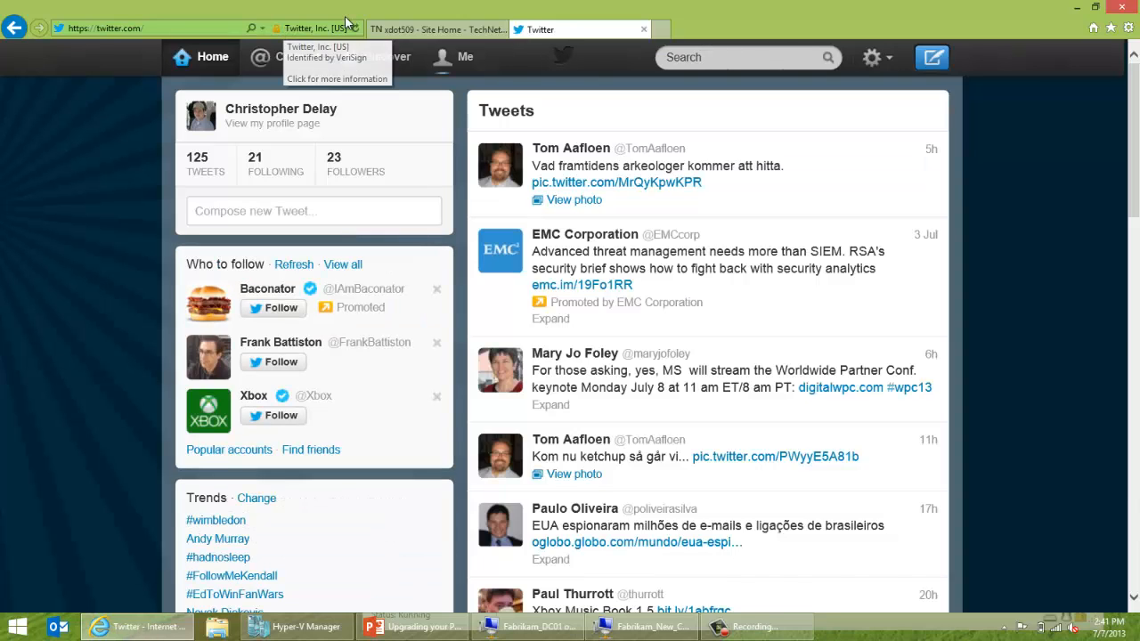
{"action": "left_click", "coordinate": [212, 28]}
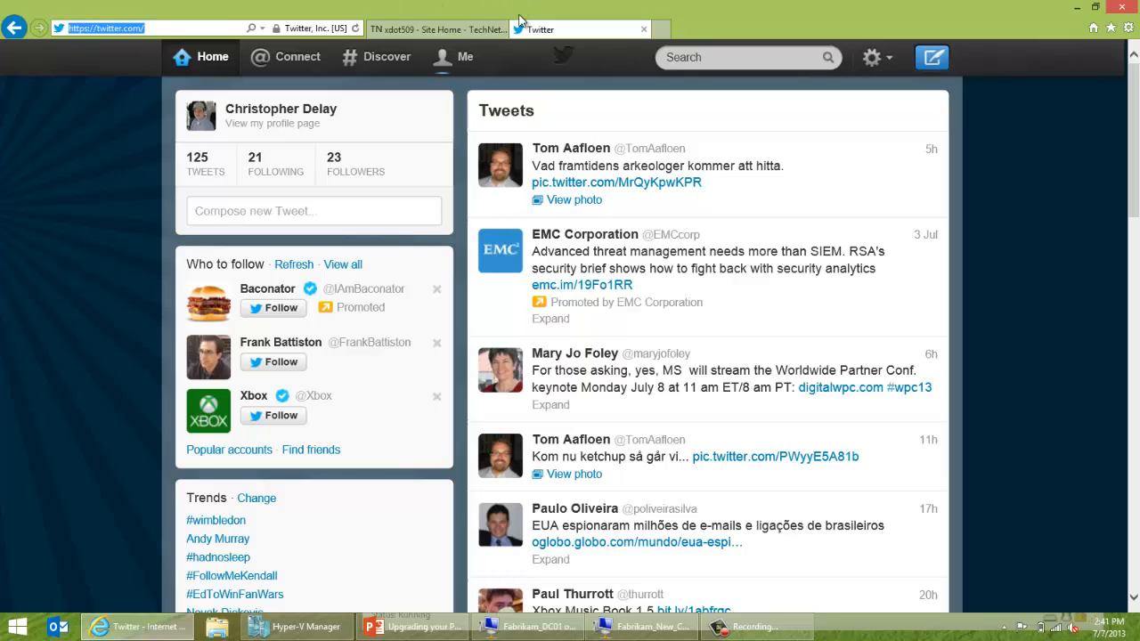
{"action": "left_click", "coordinate": [474, 29]}
{"action": "left_click", "coordinate": [554, 32]}
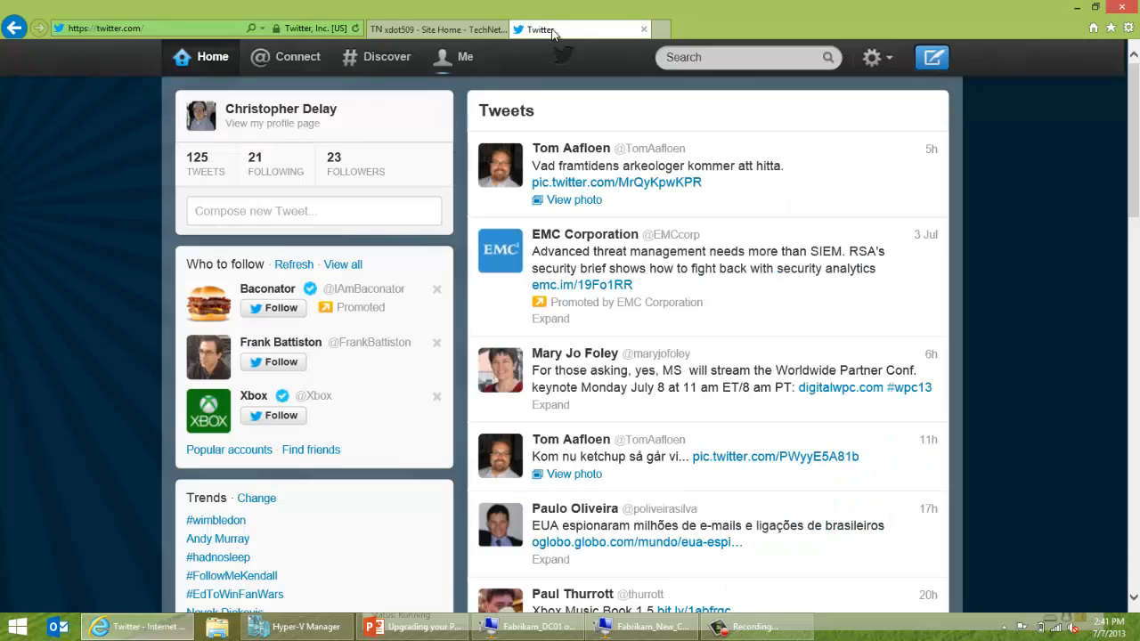
Load chdelay.com in another new tab.
{"action": "left_click", "coordinate": [662, 30]}
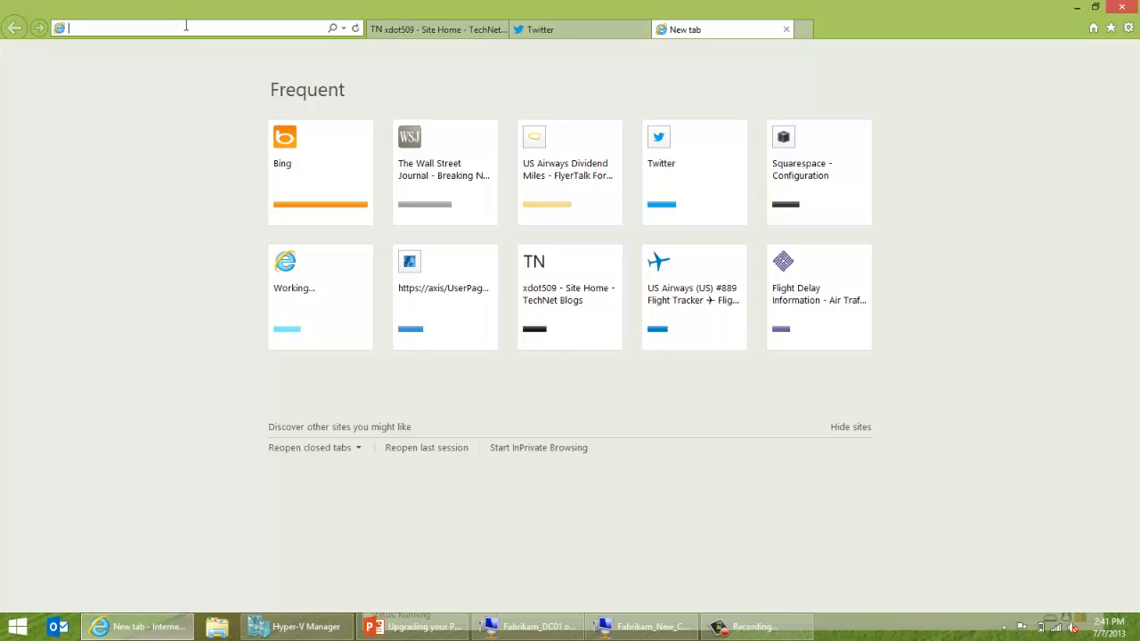
{"action": "type", "text": "chdelay.com/"}
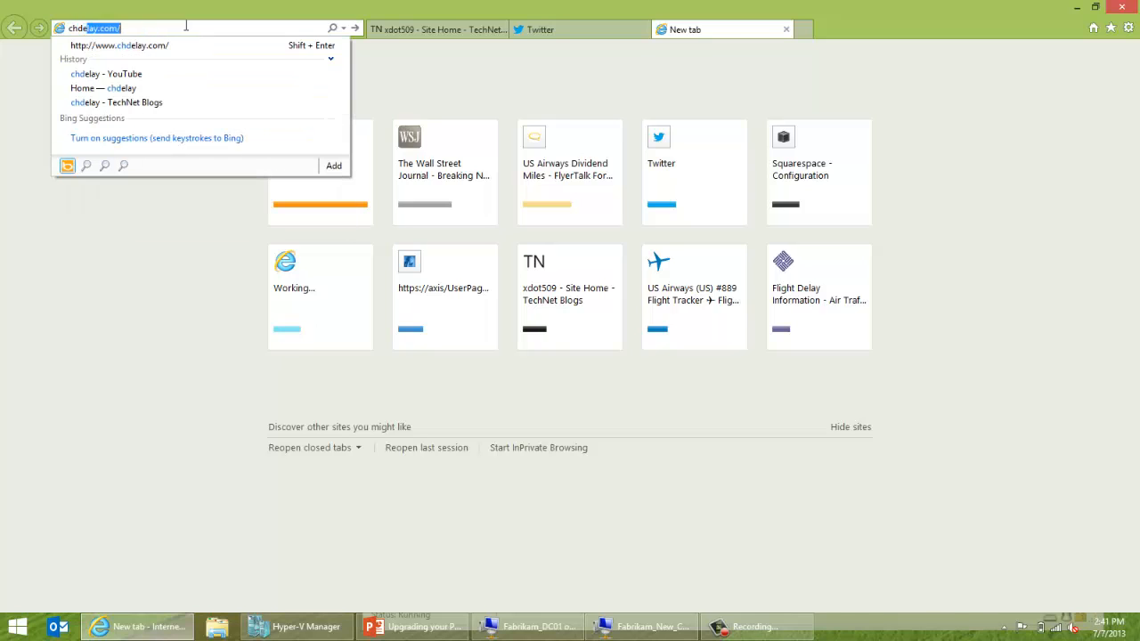
{"action": "key", "text": "Return"}
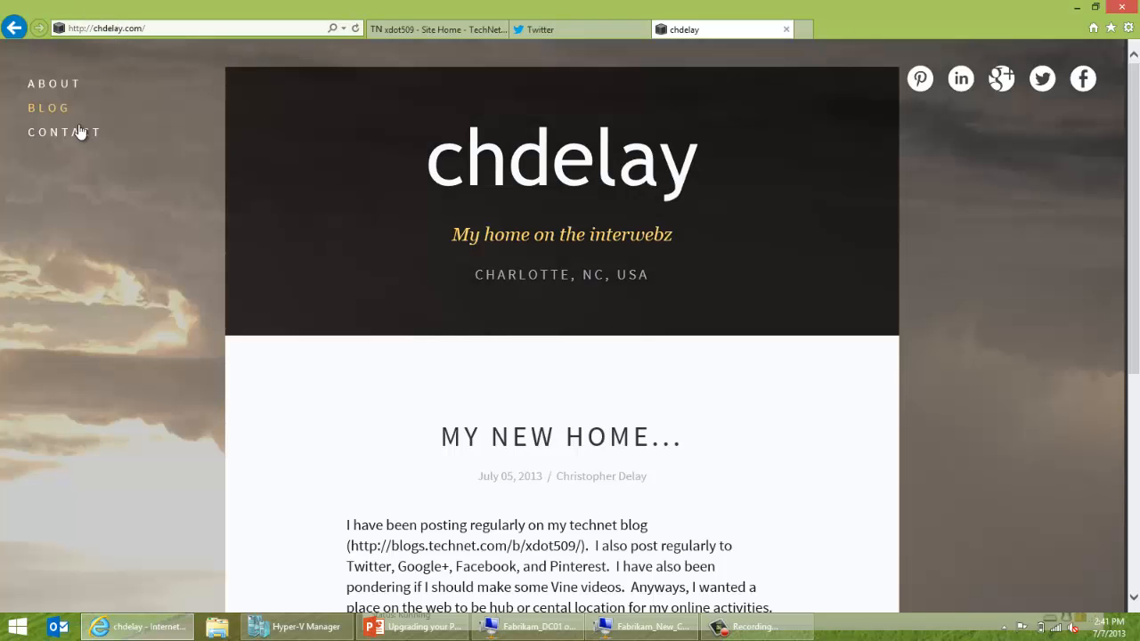
Go to chdelay.com's Contact page and scroll down to its Name, Email, Subject and Message form.
{"action": "left_click", "coordinate": [80, 132]}
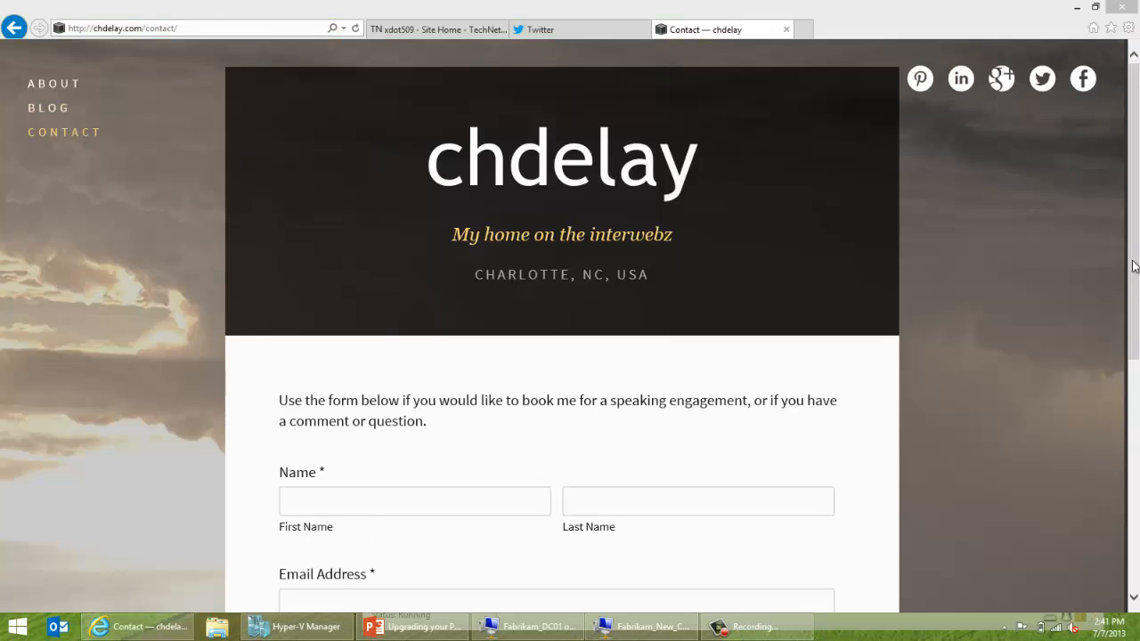
{"action": "scroll", "coordinate": [1135, 322], "scroll_direction": "down", "scroll_amount": 1}
{"action": "scroll", "coordinate": [1134, 322], "scroll_direction": "down", "scroll_amount": 5}
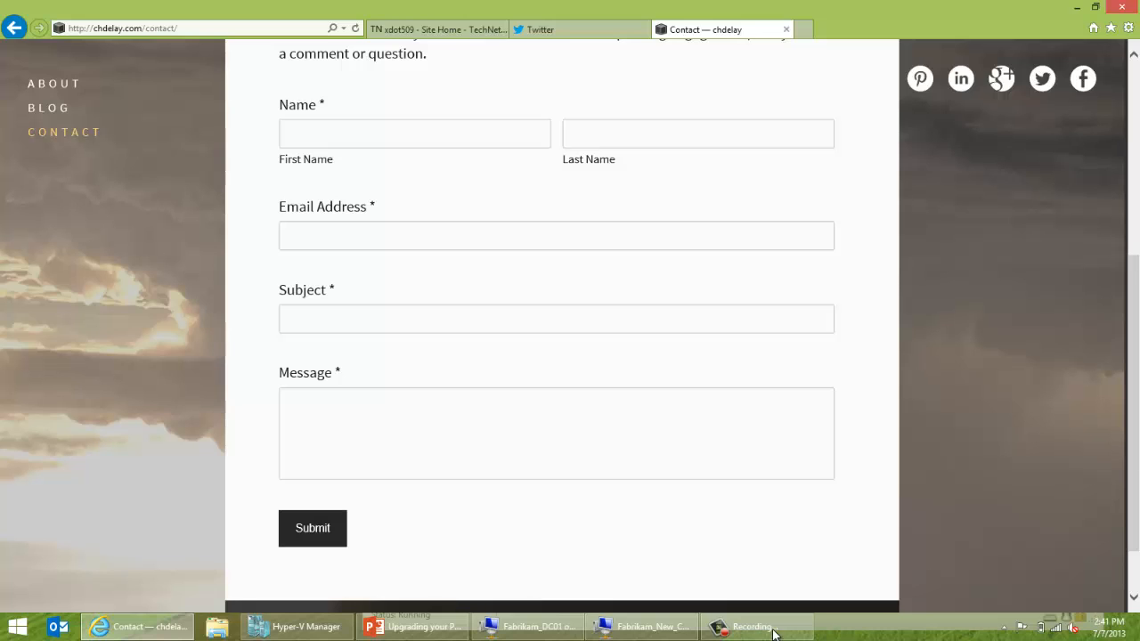
{"action": "left_click", "coordinate": [657, 628]}
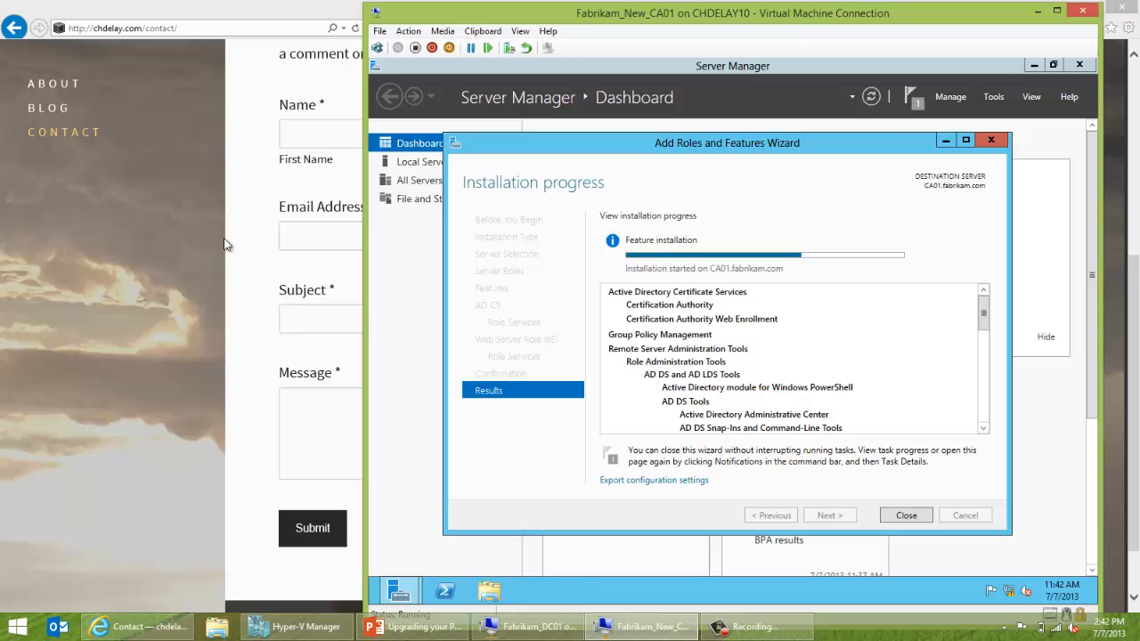
{"action": "left_click", "coordinate": [228, 18]}
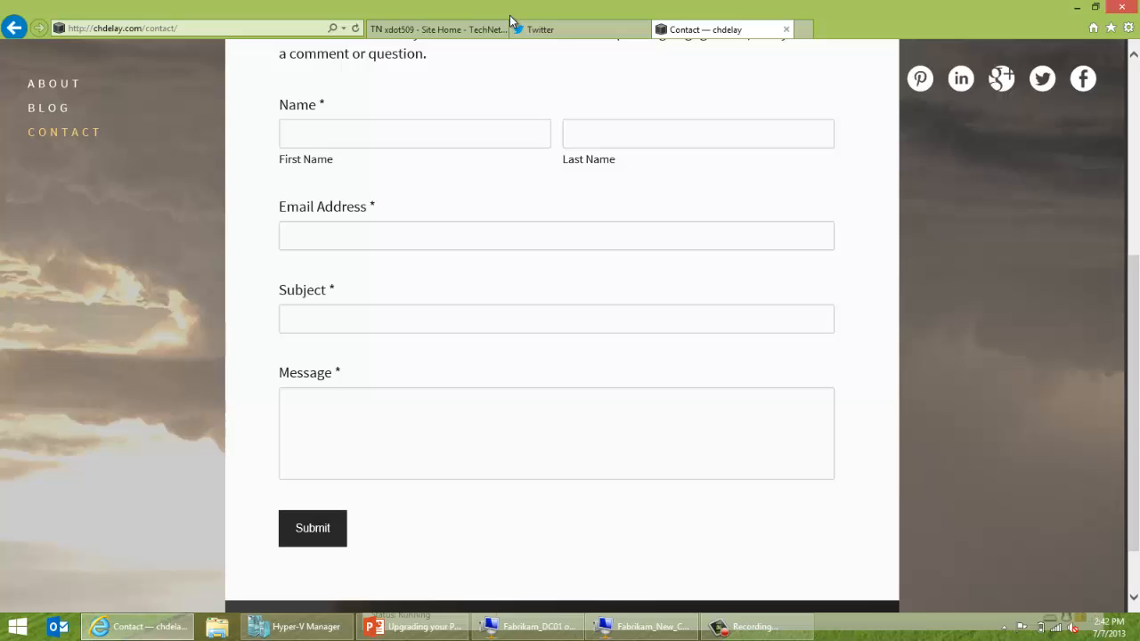
Search Bing for 'google plus' in a new tab and open the Google+ result.
{"action": "left_click", "coordinate": [802, 30]}
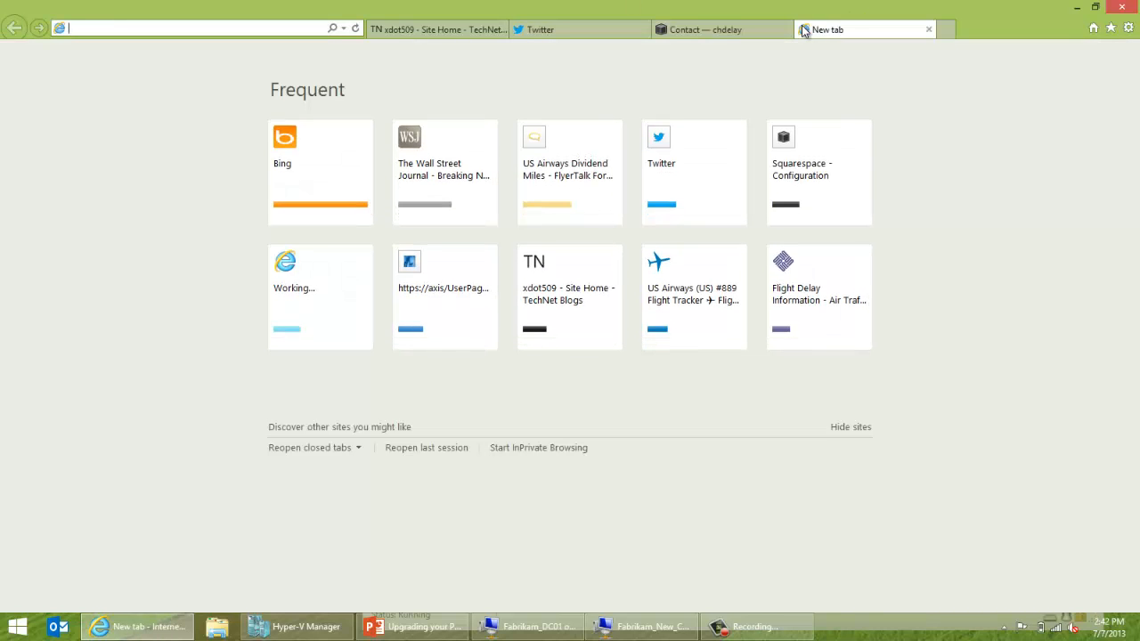
{"action": "type", "text": "googl"}
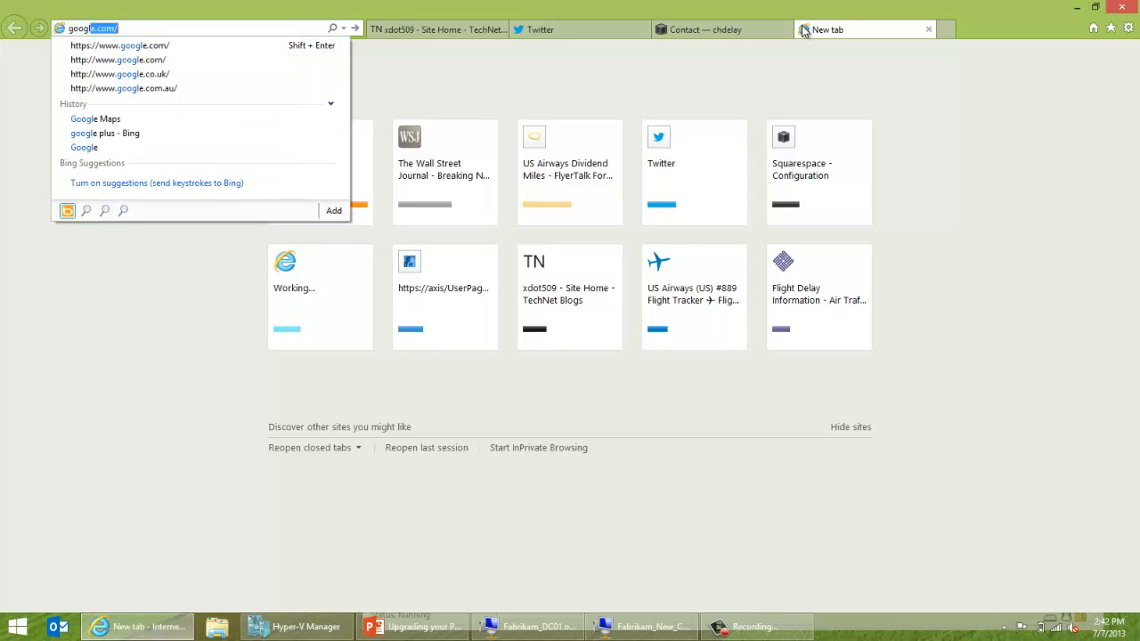
{"action": "type", "text": "e"}
{"action": "key", "text": "BackSpace"}
{"action": "key", "text": "BackSpace"}
{"action": "key", "text": "BackSpace"}
{"action": "key", "text": "BackSpace"}
{"action": "key", "text": "BackSpace"}
{"action": "key", "text": "BackSpace"}
{"action": "type", "text": "oogle plu"}
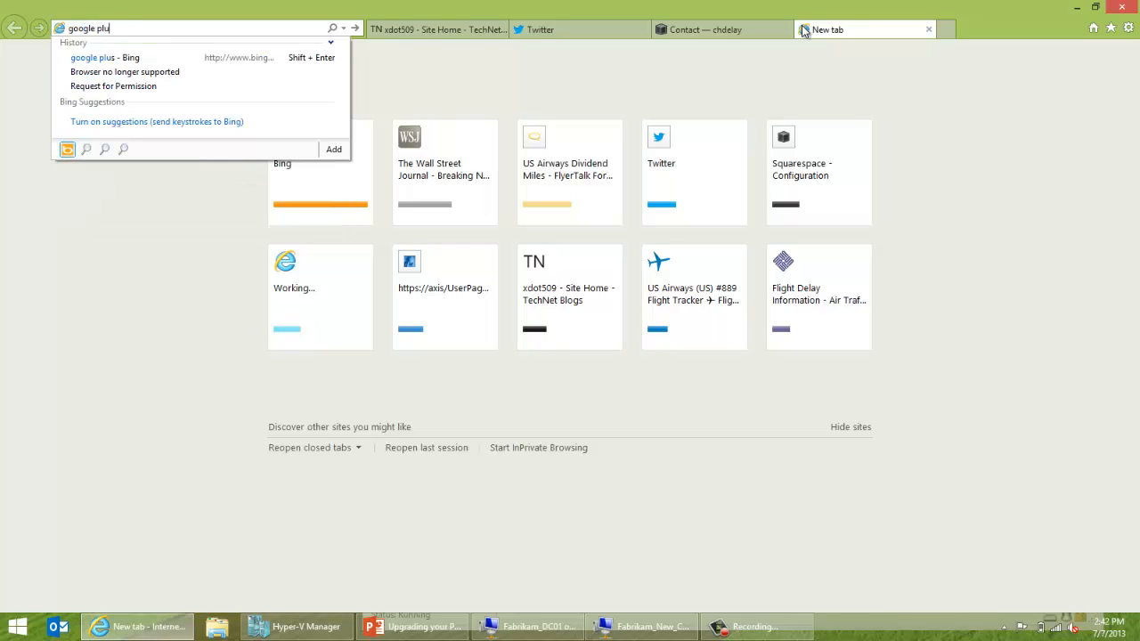
{"action": "key", "text": "BackSpace"}
{"action": "type", "text": "us"}
{"action": "key", "text": "Return"}
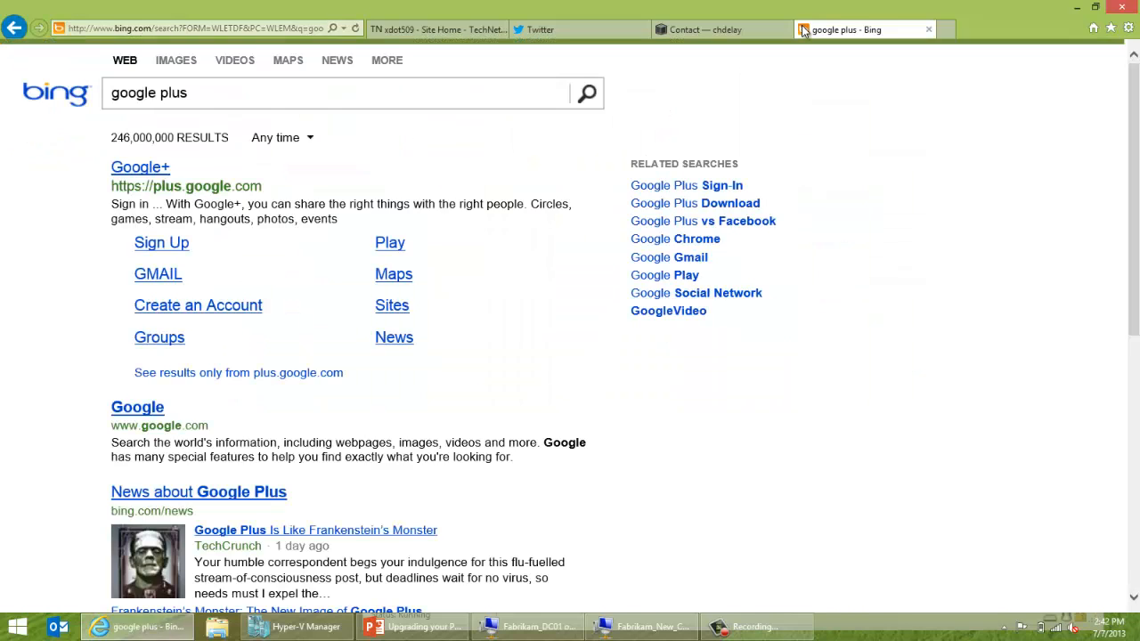
{"action": "left_click", "coordinate": [130, 169]}
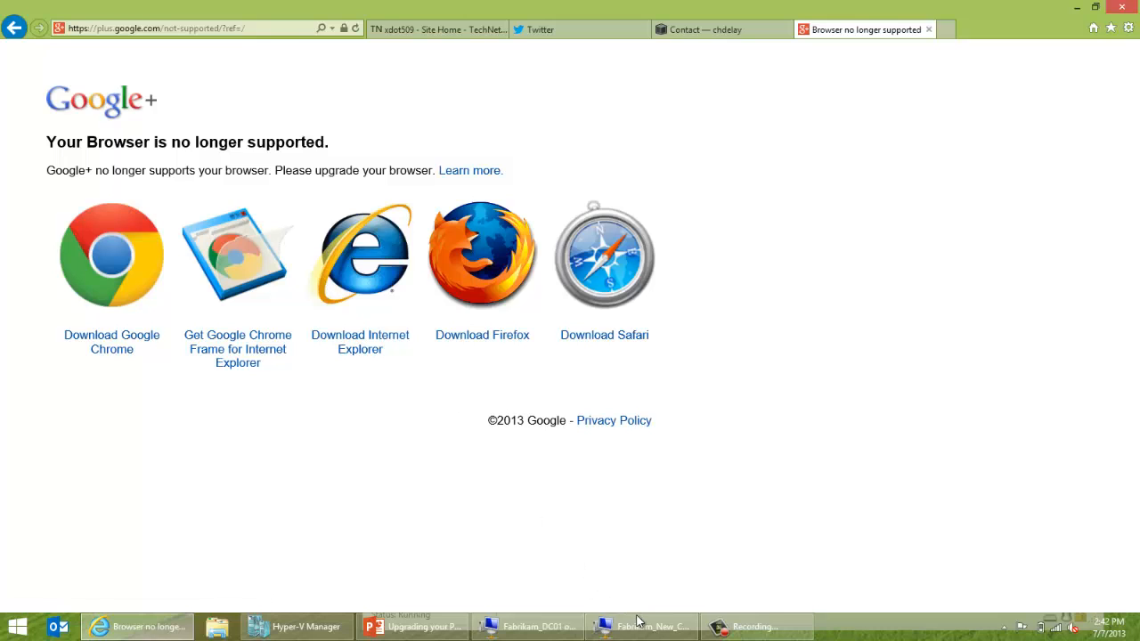
Glance at the domain controller and CA01 VM windows, then restore and re-maximize the browser.
{"action": "left_click", "coordinate": [720, 627]}
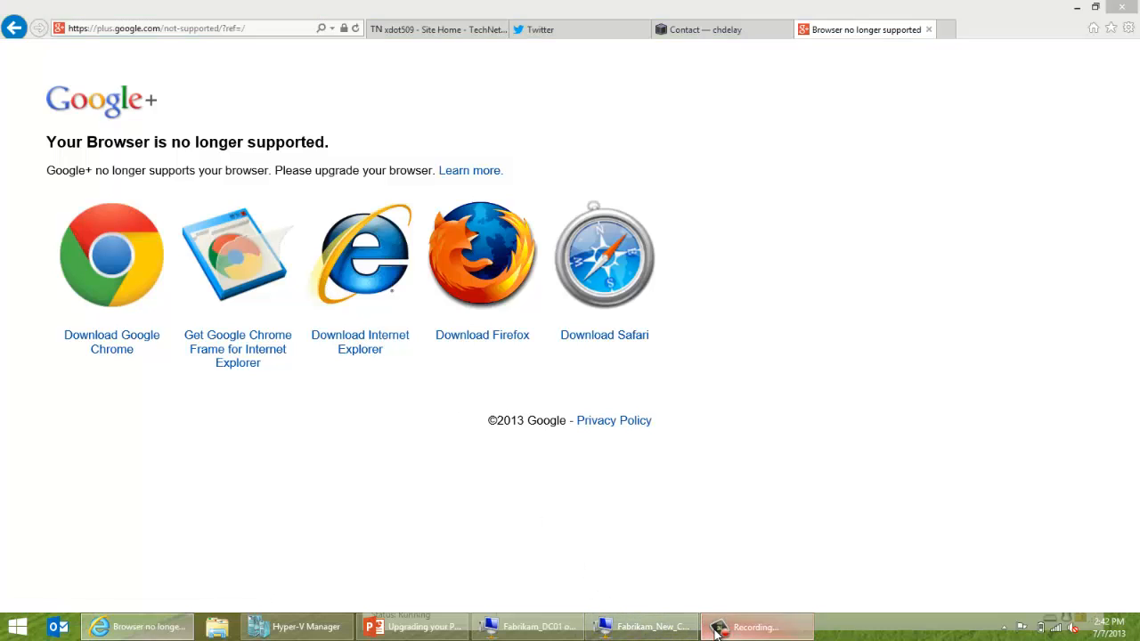
{"action": "left_click", "coordinate": [574, 632]}
{"action": "left_click", "coordinate": [611, 631]}
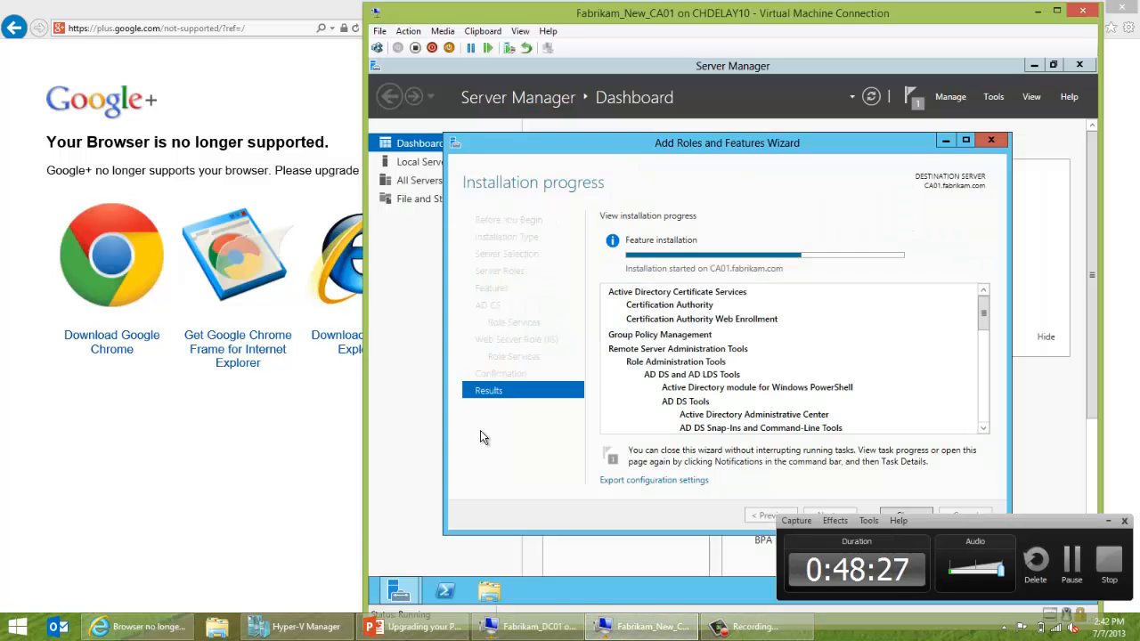
{"action": "double_click", "coordinate": [277, 2]}
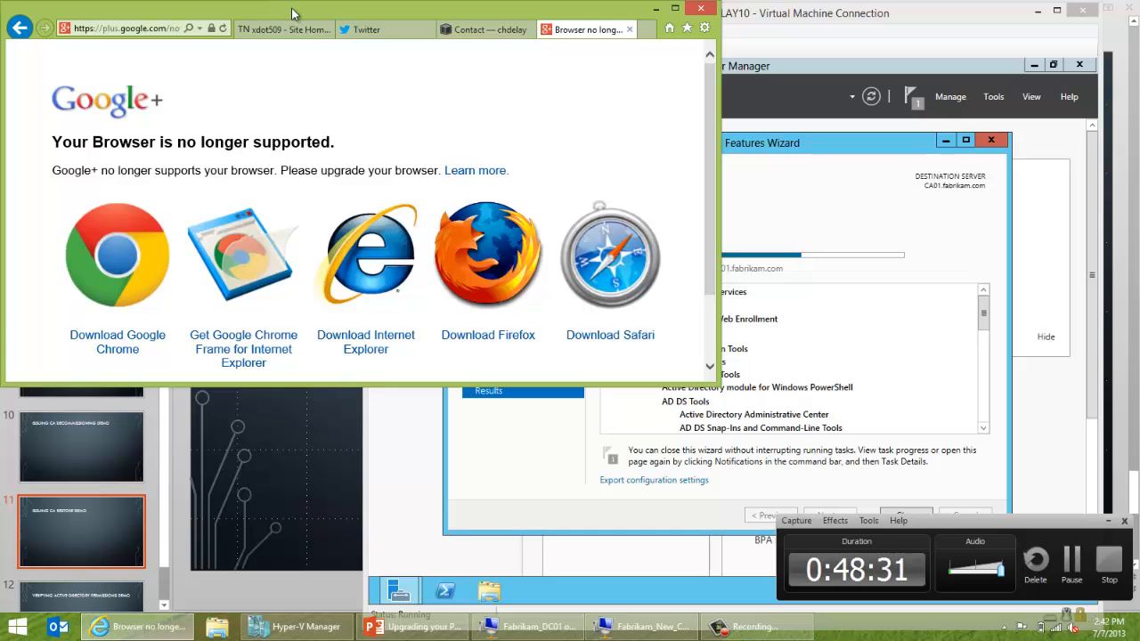
{"action": "double_click", "coordinate": [291, 11]}
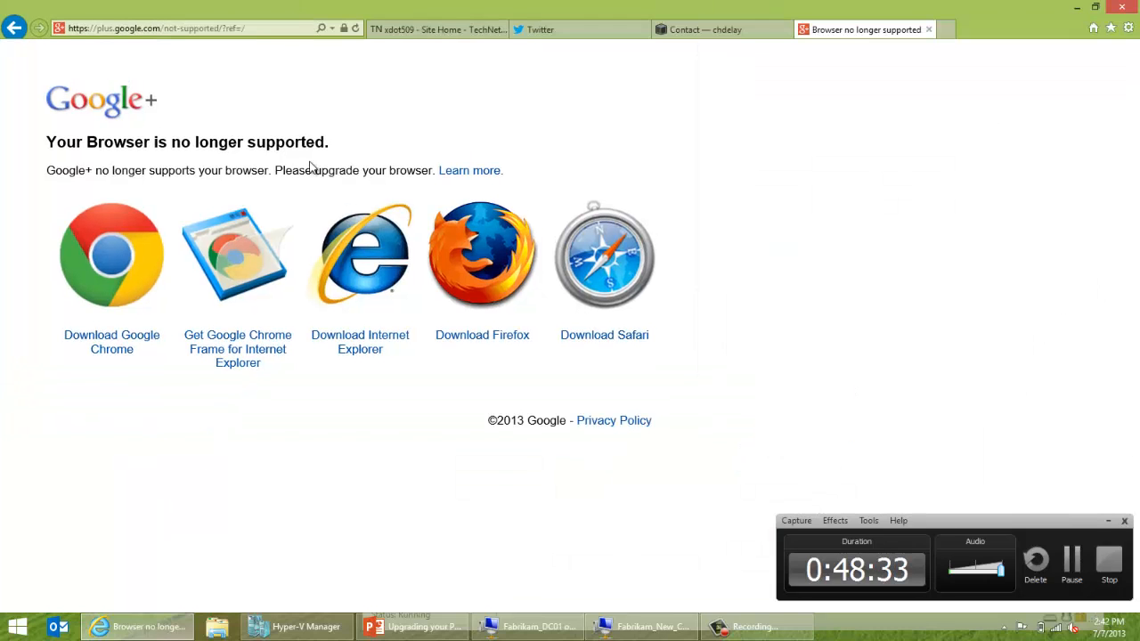
Launch Firefox from the Run dialog.
{"action": "key", "text": "super+r"}
{"action": "type", "text": "firef"}
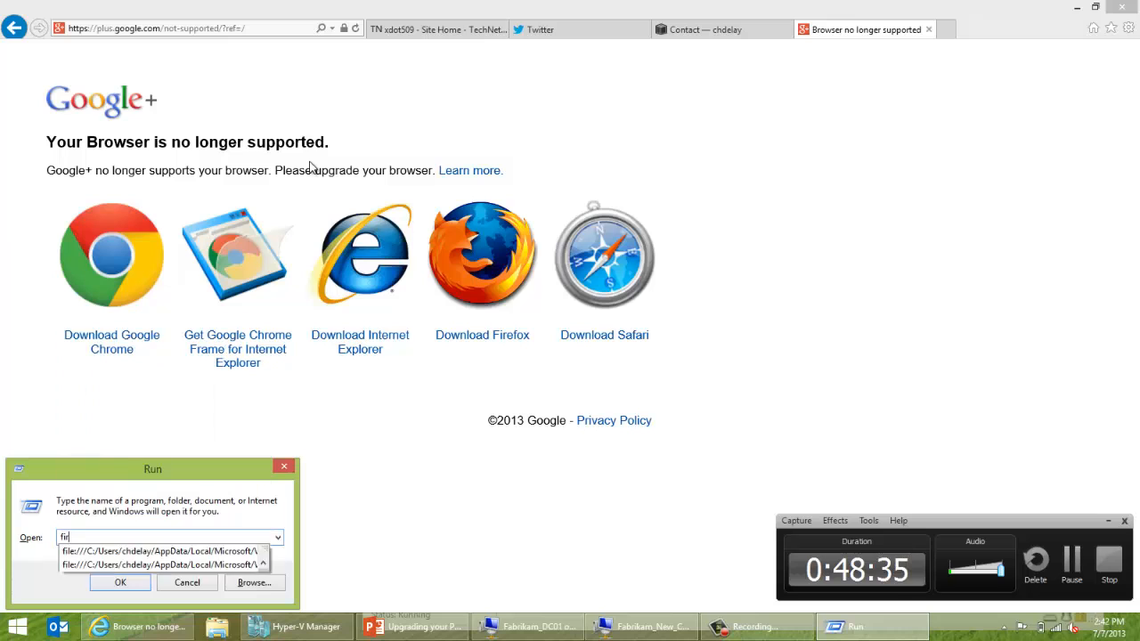
{"action": "type", "text": "ox"}
{"action": "key", "text": "Return"}
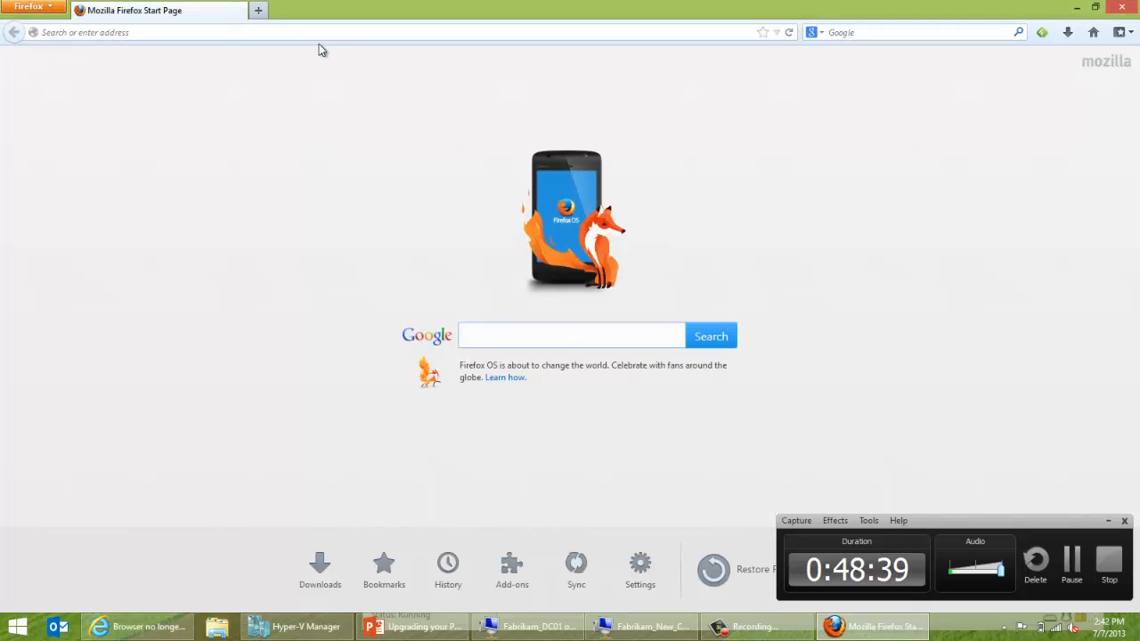
Search 'google plus' in Firefox and open the Google+ home stream.
{"action": "left_click", "coordinate": [327, 36]}
{"action": "type", "text": "www"}
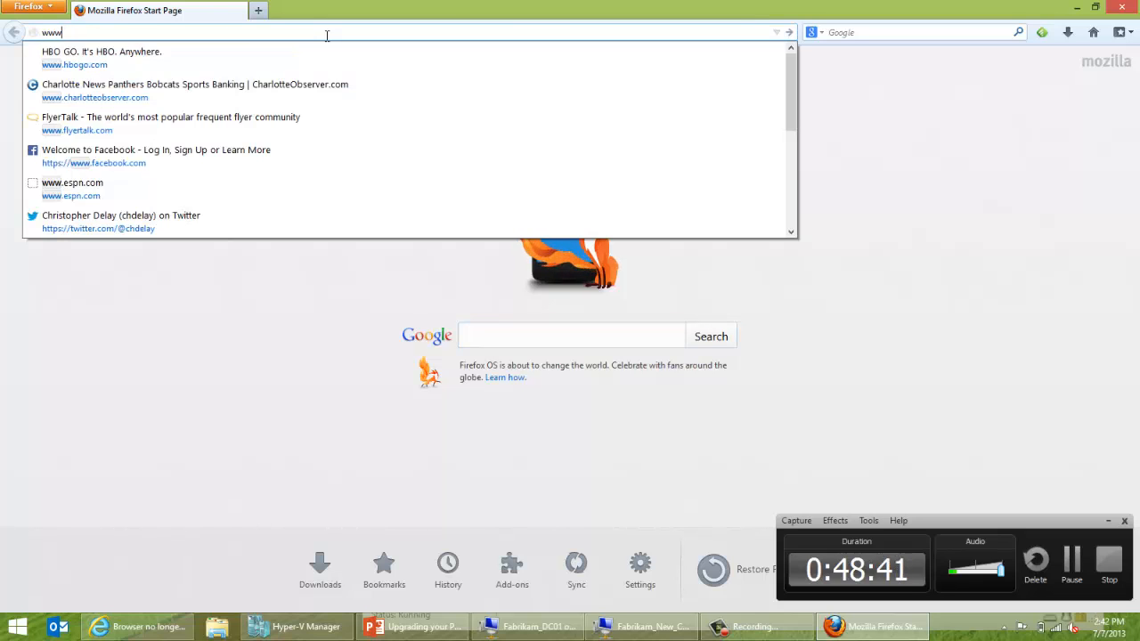
{"action": "key", "text": "BackSpace"}
{"action": "key", "text": "BackSpace"}
{"action": "key", "text": "BackSpace"}
{"action": "type", "text": "coon"}
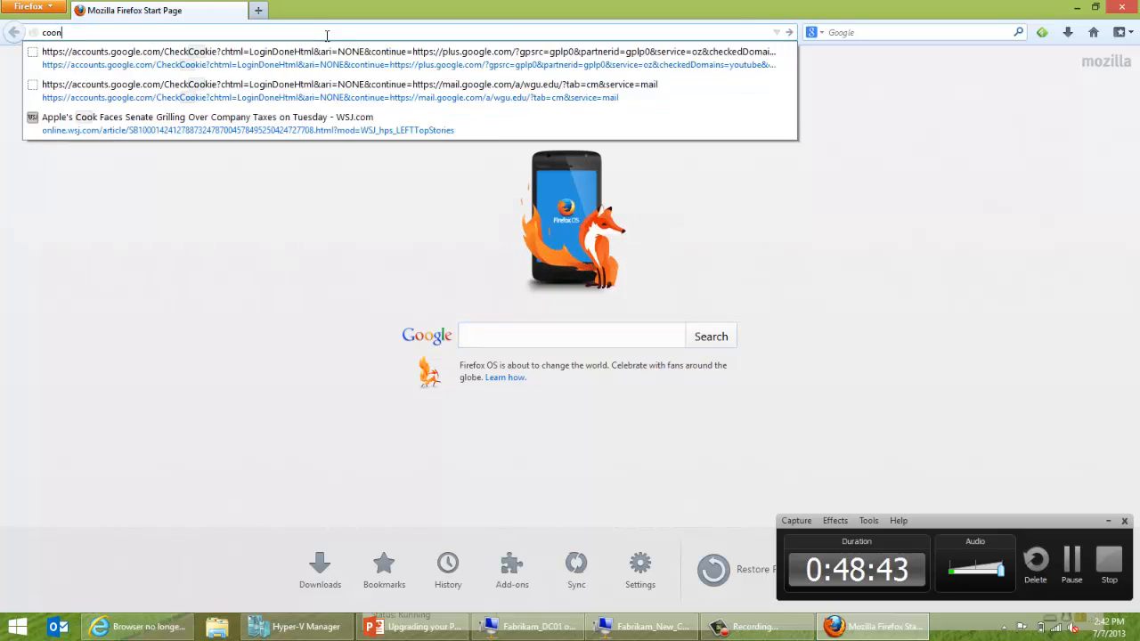
{"action": "key", "text": "BackSpace"}
{"action": "key", "text": "BackSpace"}
{"action": "type", "text": "nnect"}
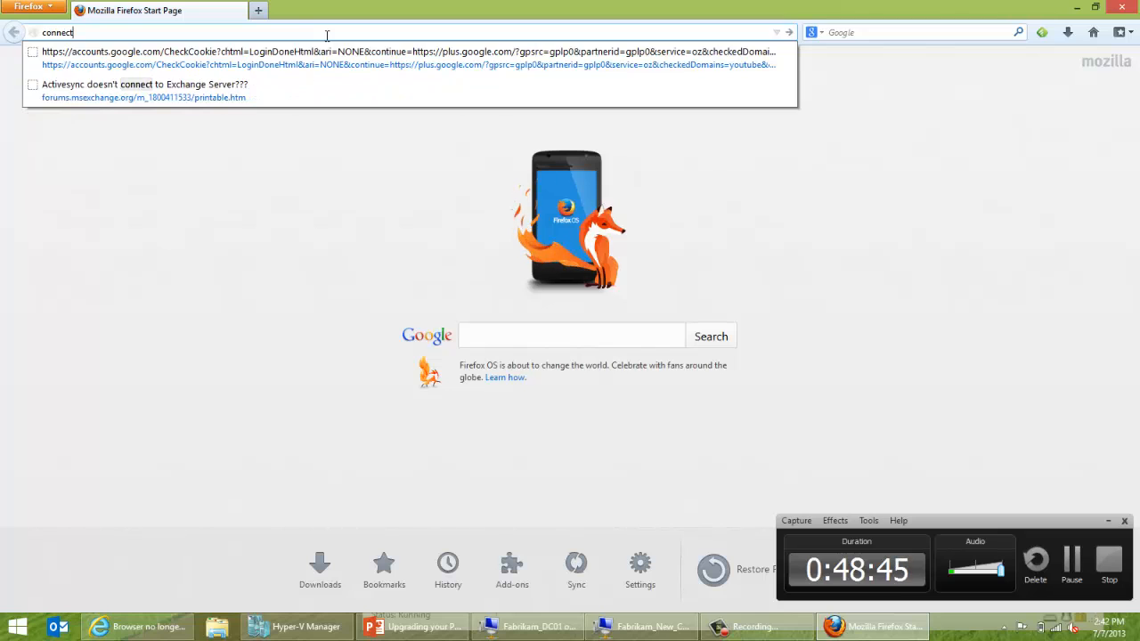
{"action": "key", "text": "BackSpace"}
{"action": "key", "text": "BackSpace"}
{"action": "key", "text": "BackSpace"}
{"action": "key", "text": "BackSpace"}
{"action": "key", "text": "BackSpace"}
{"action": "key", "text": "BackSpace"}
{"action": "key", "text": "BackSpace"}
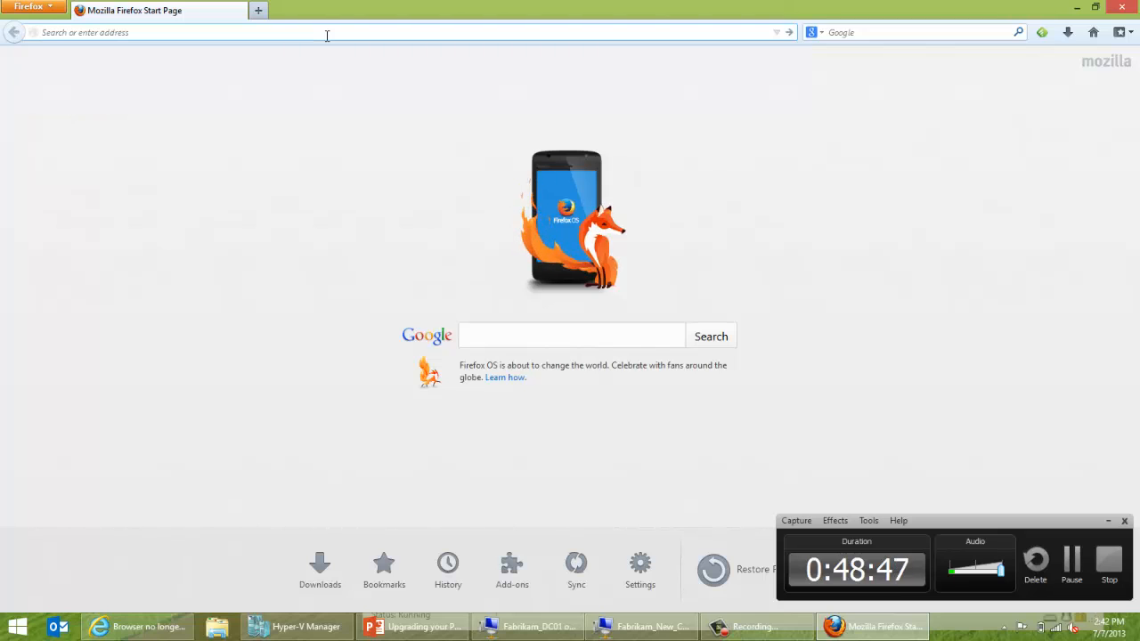
{"action": "type", "text": "googl"}
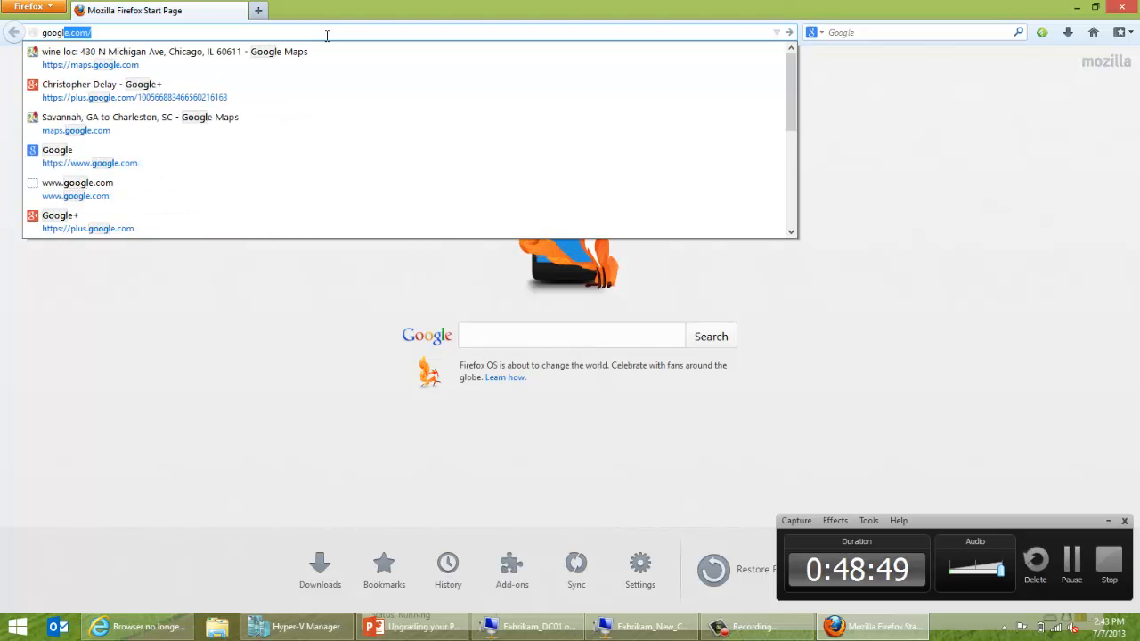
{"action": "type", "text": "e plu"}
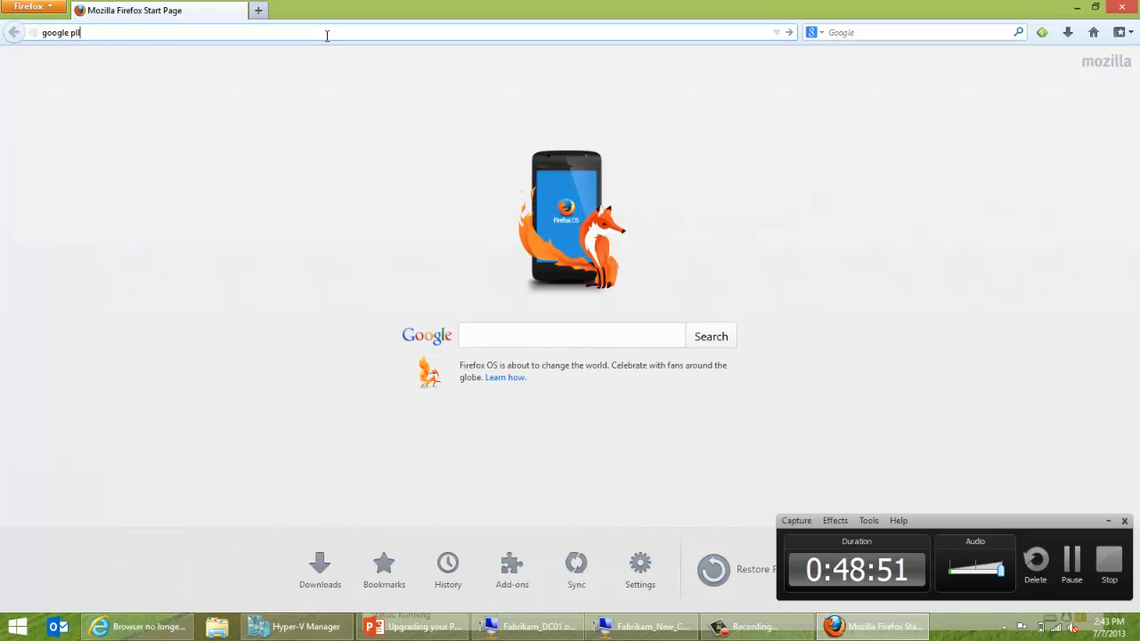
{"action": "type", "text": "s"}
{"action": "key", "text": "Return"}
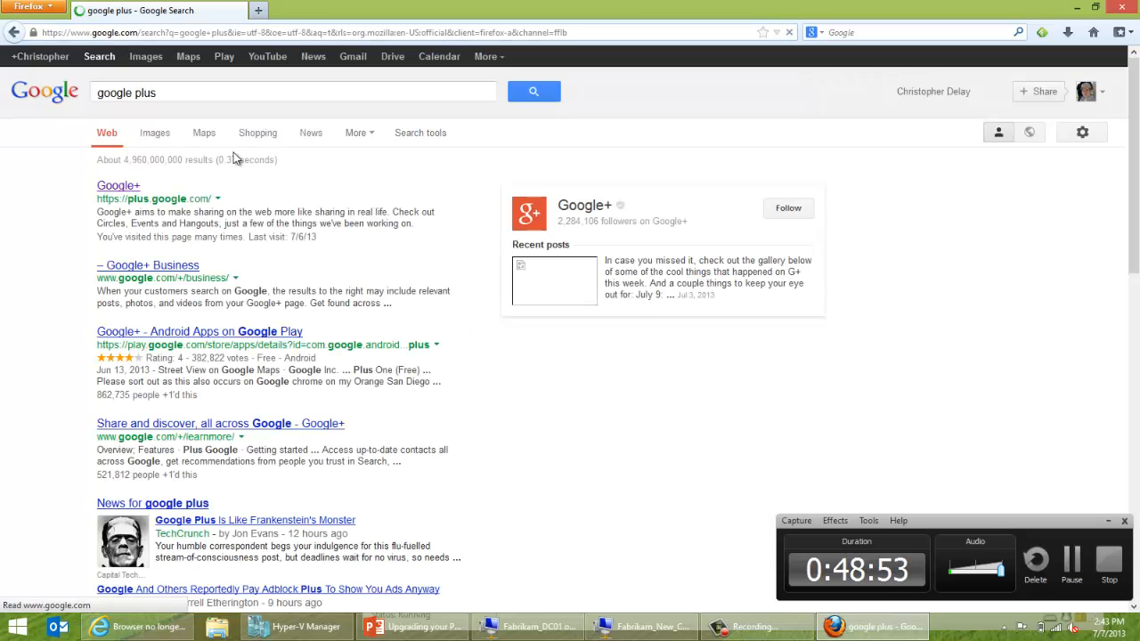
{"action": "left_click", "coordinate": [125, 187]}
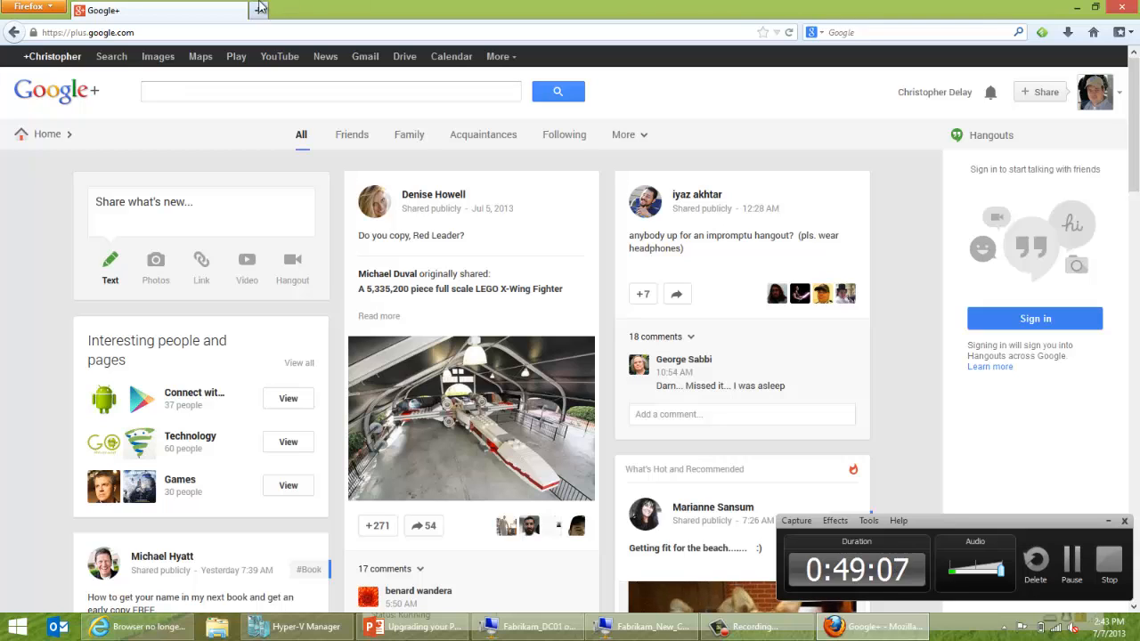
{"action": "left_click", "coordinate": [72, 32]}
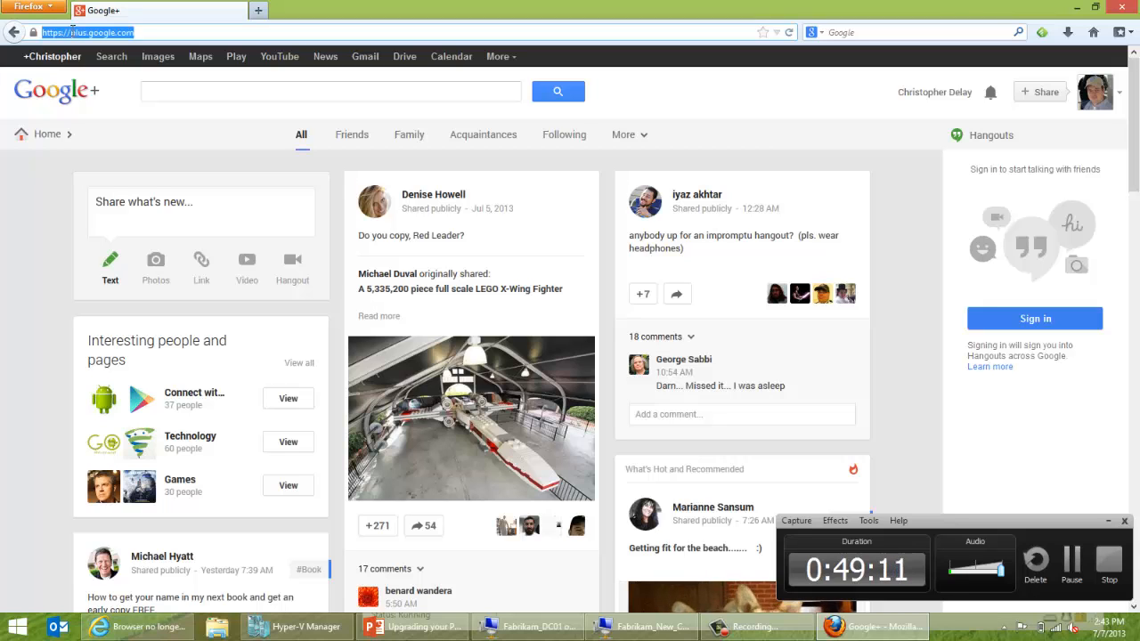
{"action": "type", "text": "www.chdelay.com/"}
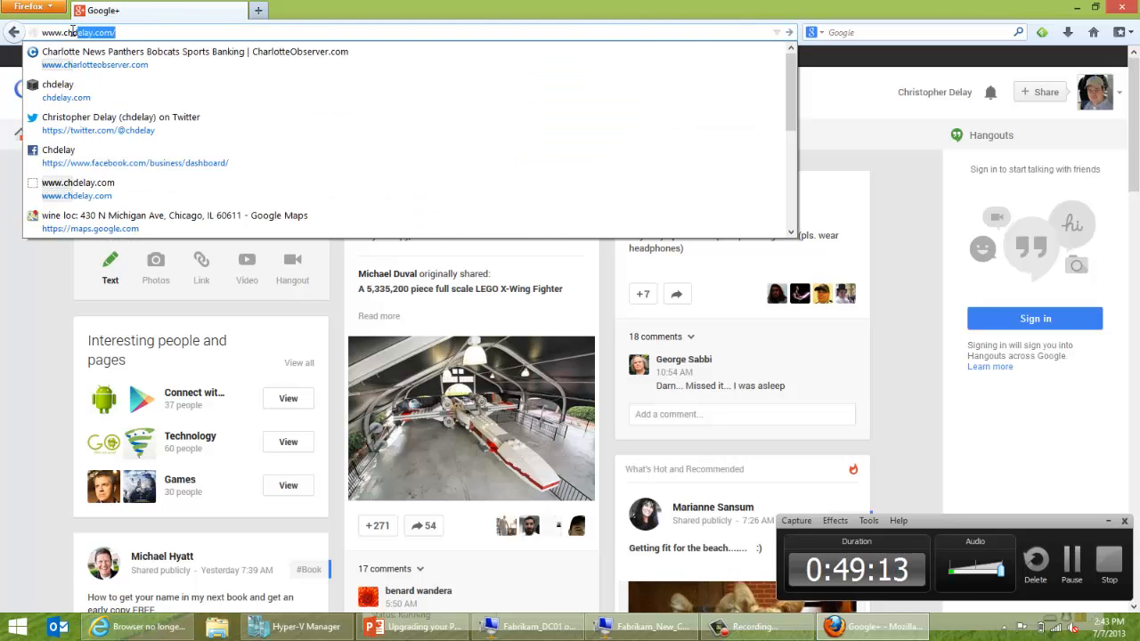
{"action": "key", "text": "Return"}
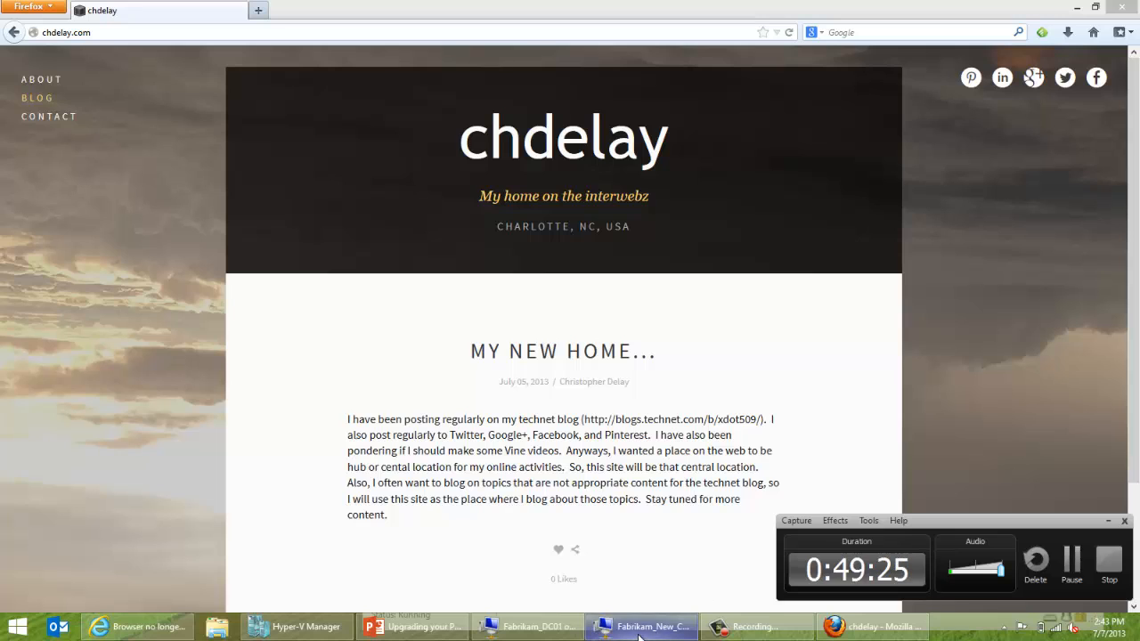
{"action": "mouse_move", "coordinate": [639, 636]}
{"action": "left_click", "coordinate": [660, 559]}
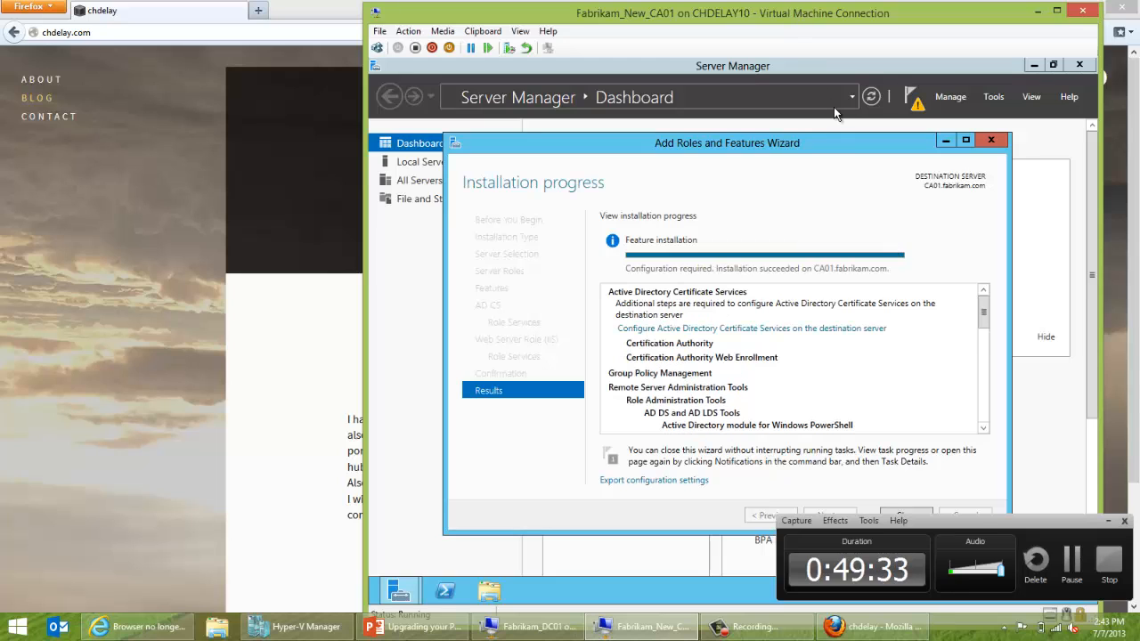
Close the finished installation wizard and launch Configure AD CS, accepting the administrator credentials.
{"action": "left_click", "coordinate": [1107, 522]}
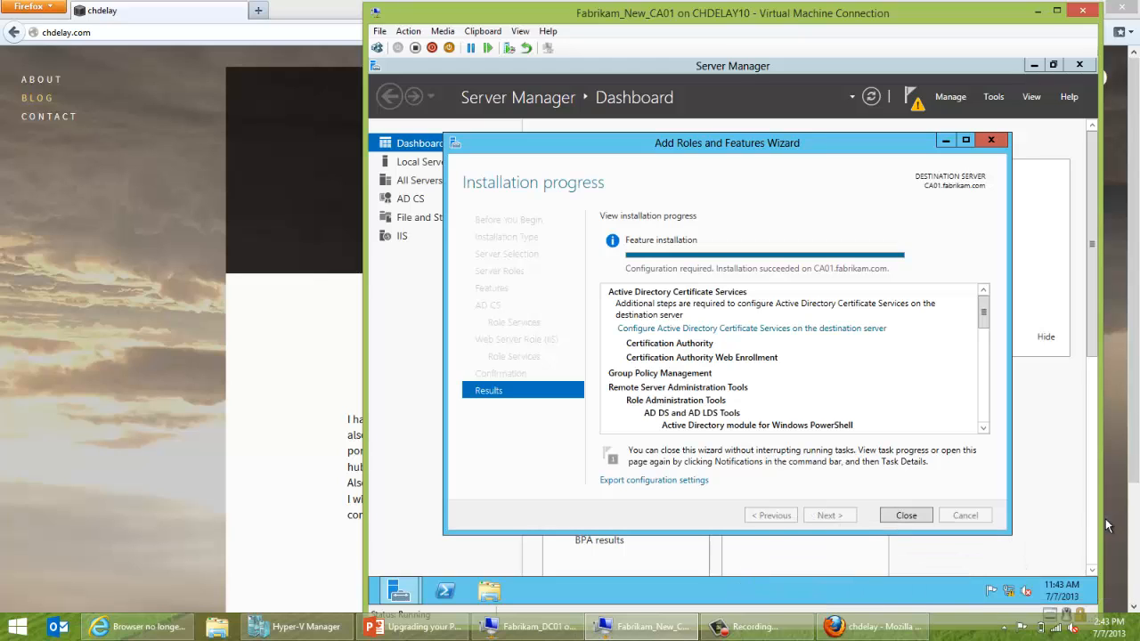
{"action": "left_click", "coordinate": [912, 519]}
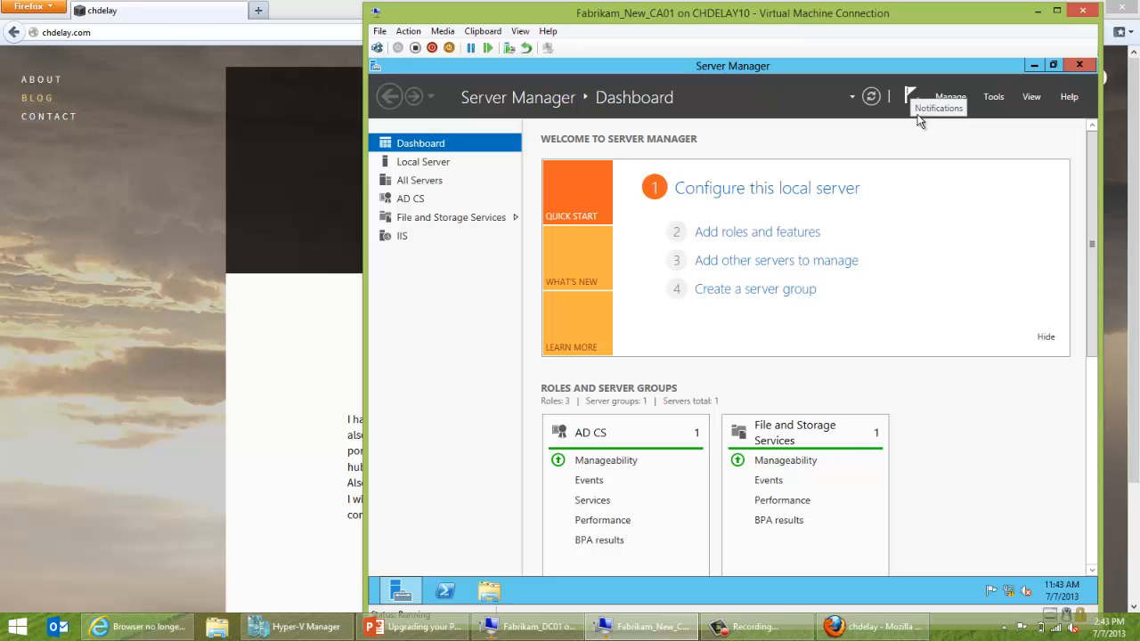
{"action": "left_click", "coordinate": [917, 112]}
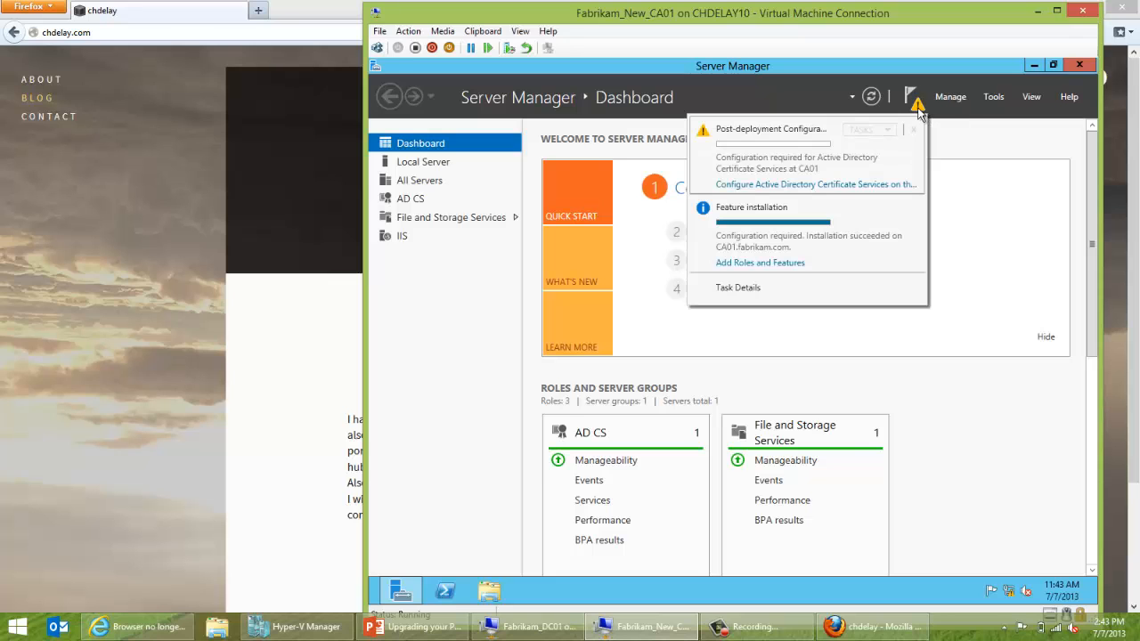
{"action": "left_click", "coordinate": [868, 189]}
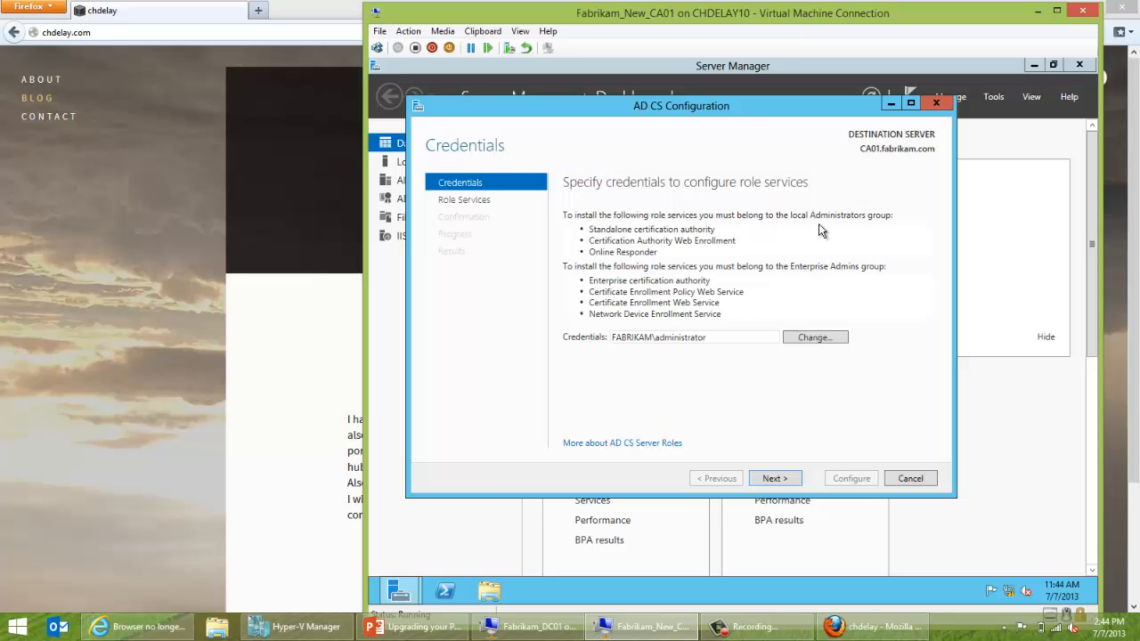
{"action": "left_click", "coordinate": [776, 482]}
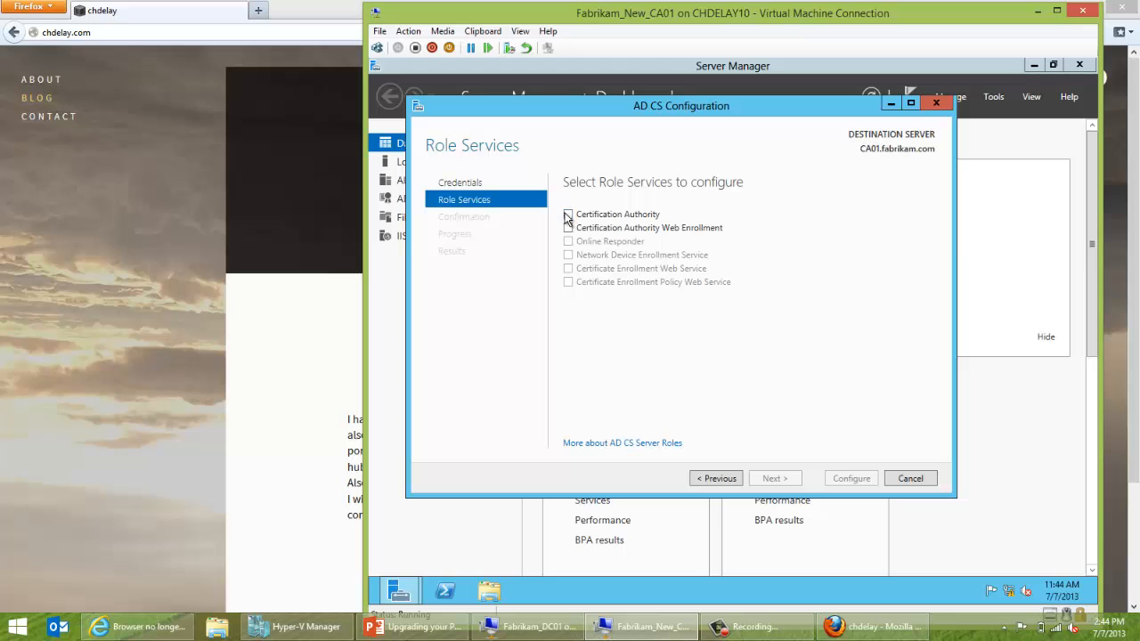
Select Certification Authority, Enterprise CA, Subordinate CA, and reuse an existing private key.
{"action": "left_click", "coordinate": [568, 214]}
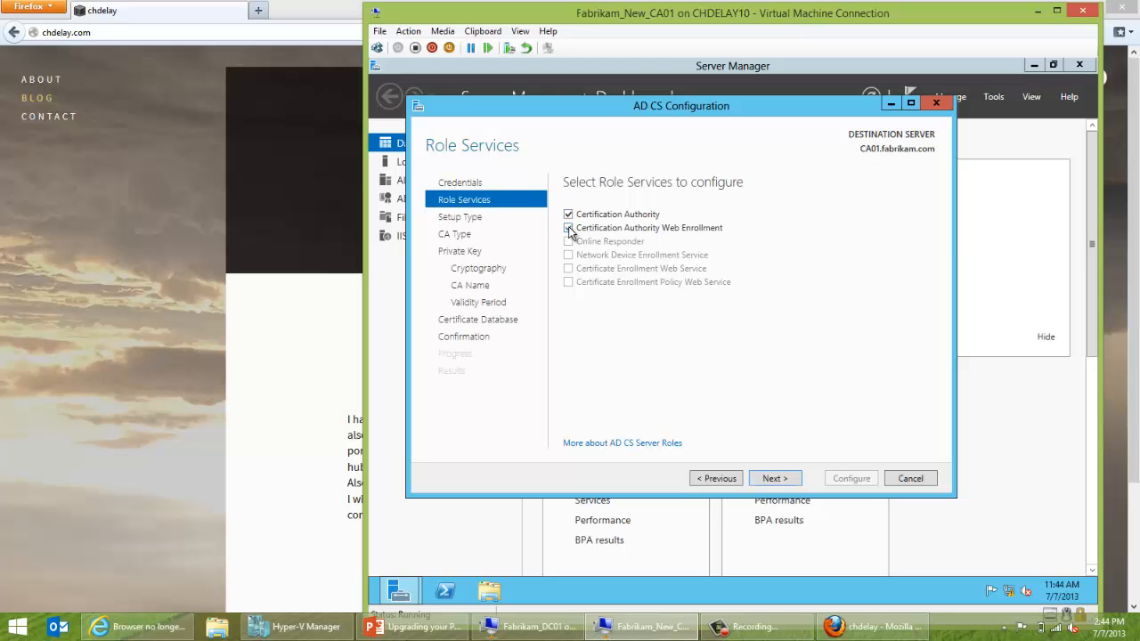
{"action": "left_click", "coordinate": [758, 480]}
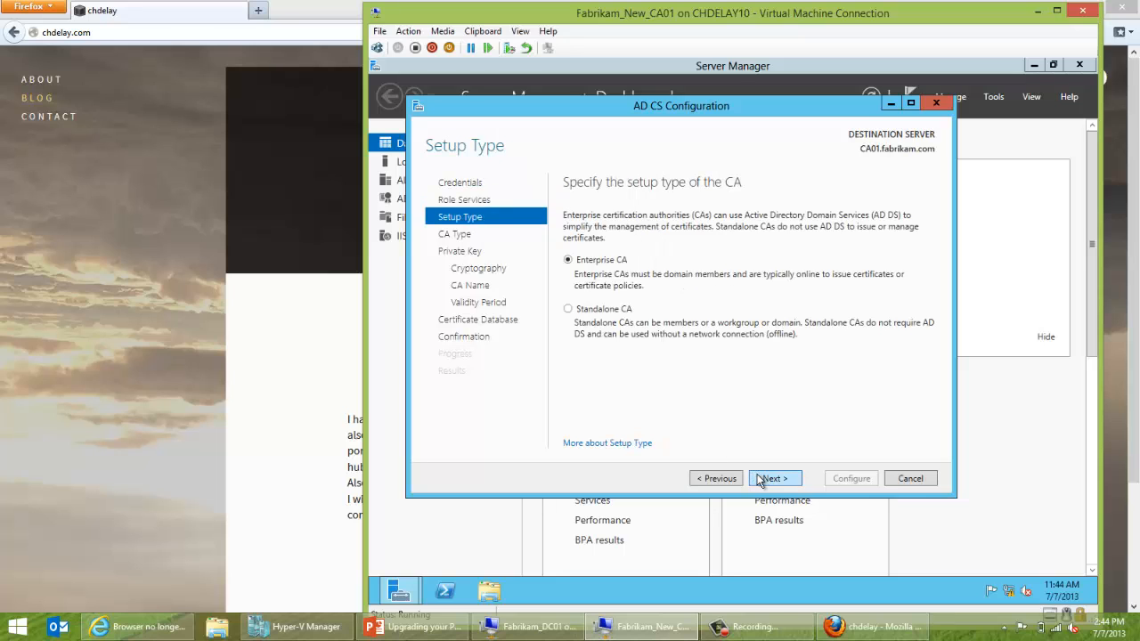
{"action": "left_click", "coordinate": [761, 479]}
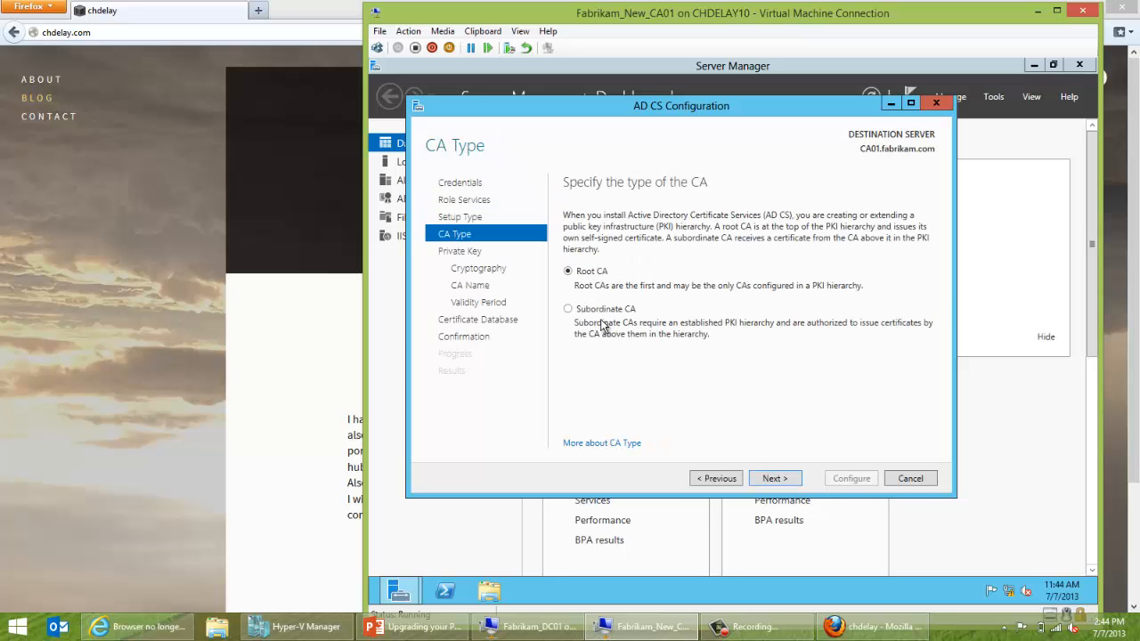
{"action": "left_click", "coordinate": [603, 313]}
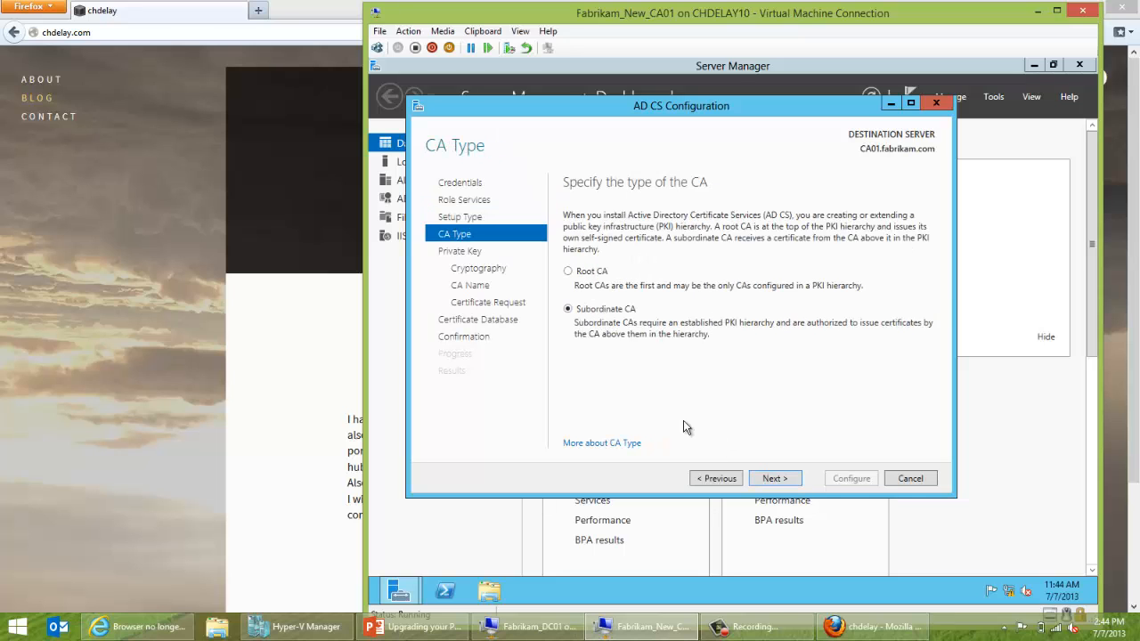
{"action": "left_click", "coordinate": [773, 478]}
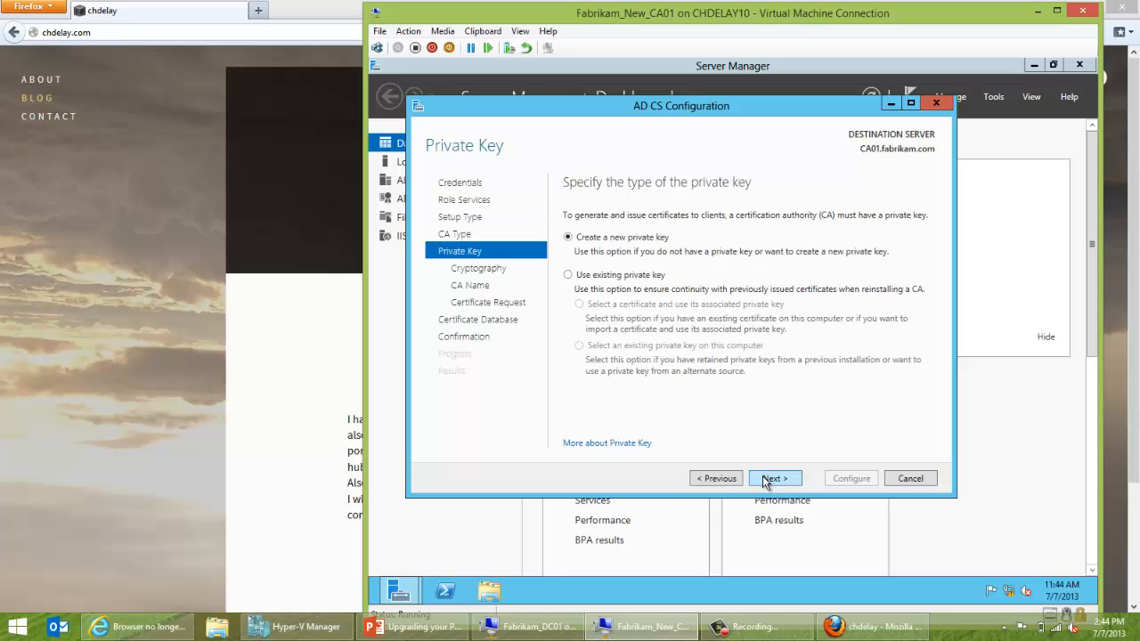
{"action": "left_click", "coordinate": [596, 274]}
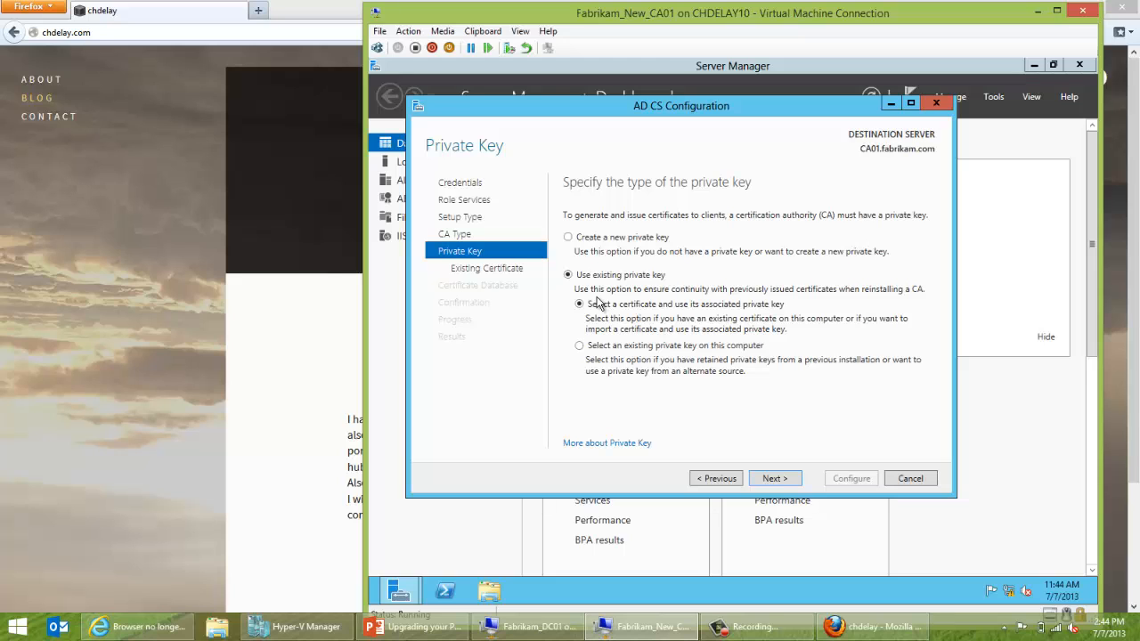
On the Existing Certificate page, start an import and browse to C:\Backup.
{"action": "left_click", "coordinate": [774, 479]}
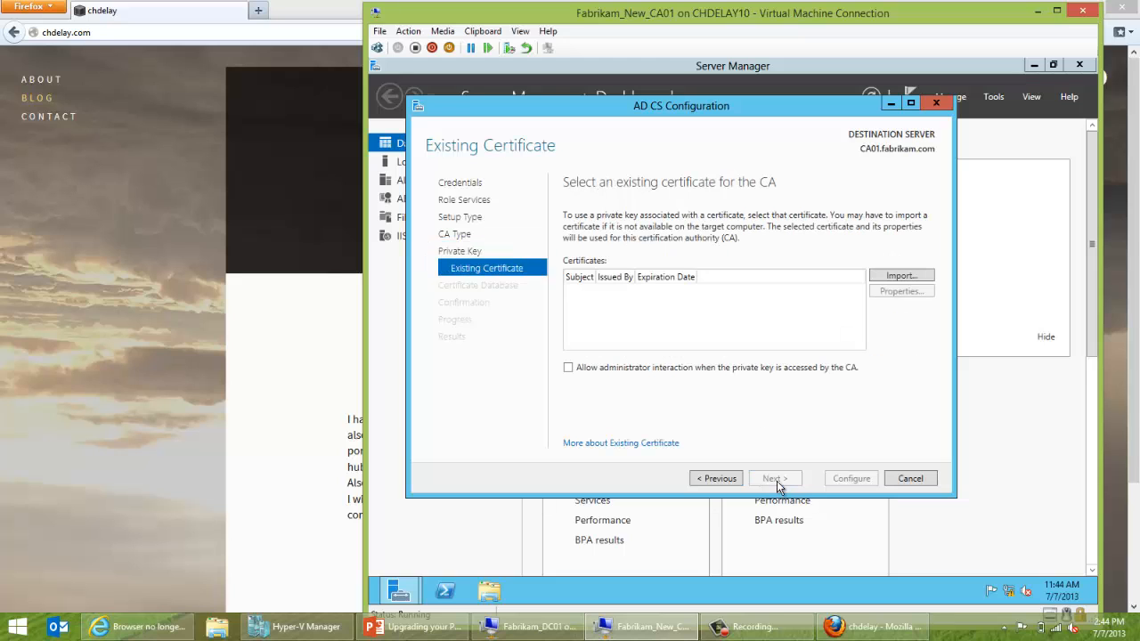
{"action": "left_click", "coordinate": [918, 278]}
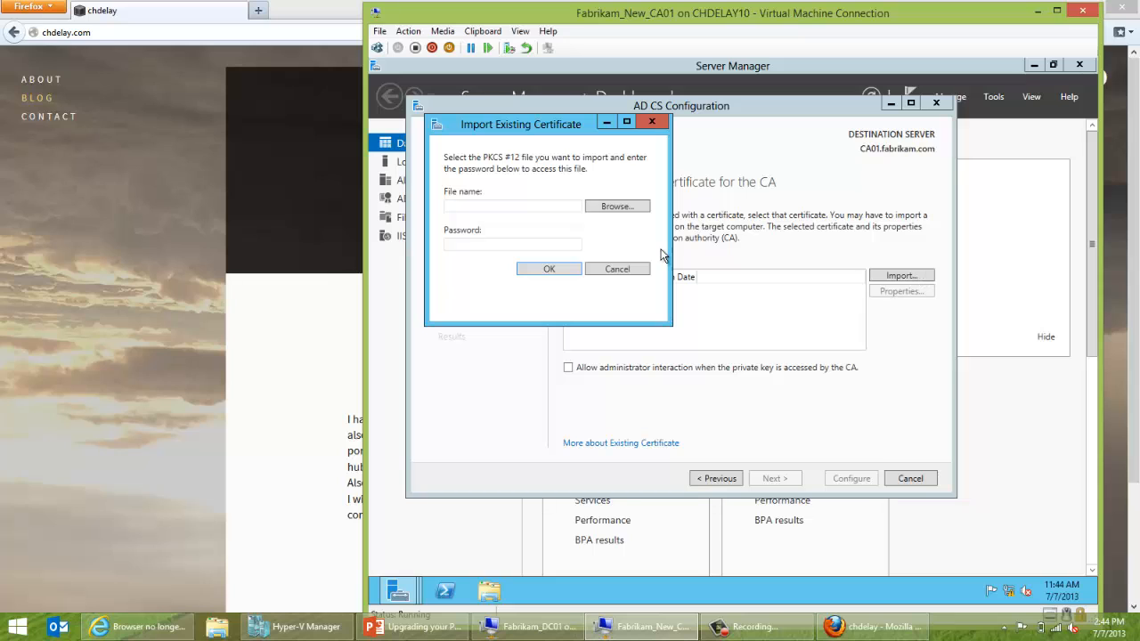
{"action": "left_click", "coordinate": [618, 210]}
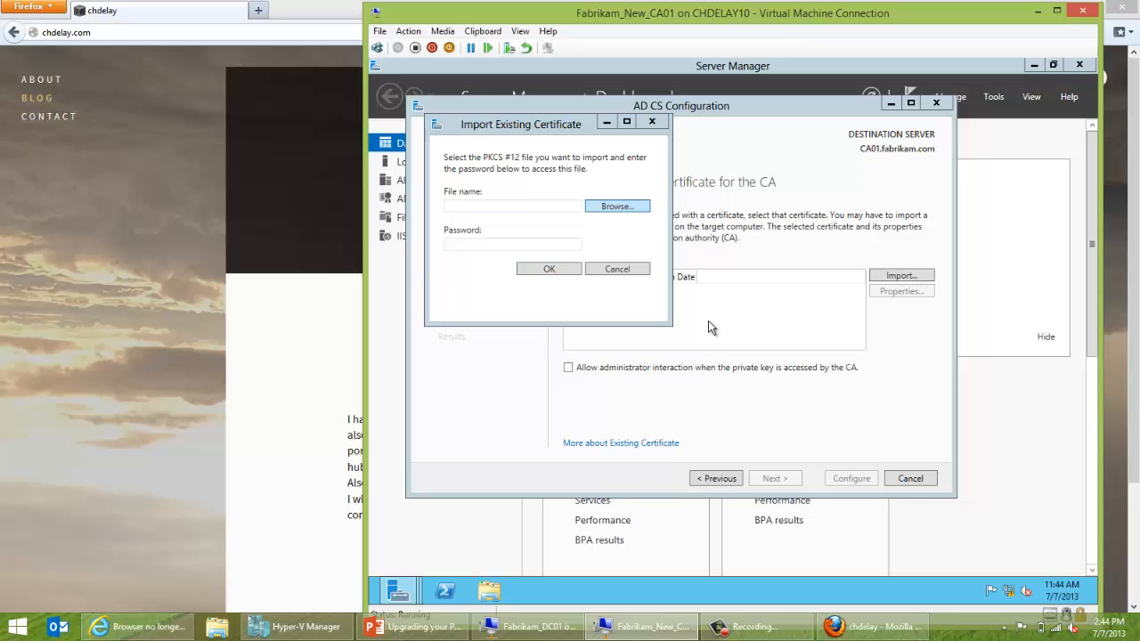
{"action": "left_click", "coordinate": [607, 210]}
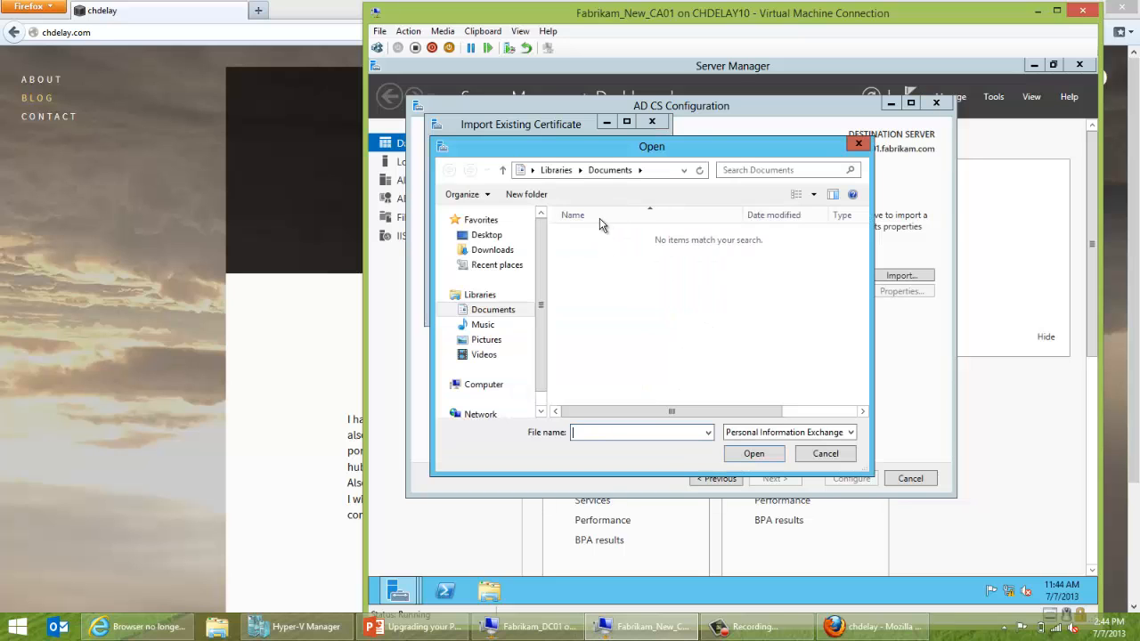
{"action": "left_click", "coordinate": [497, 384]}
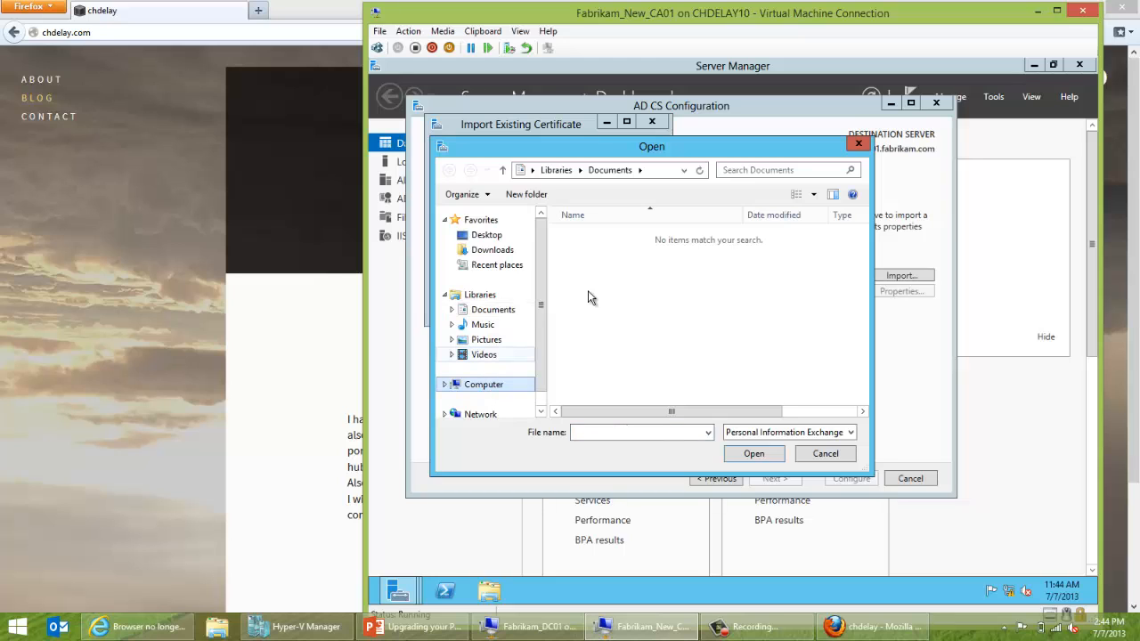
{"action": "left_click", "coordinate": [468, 386]}
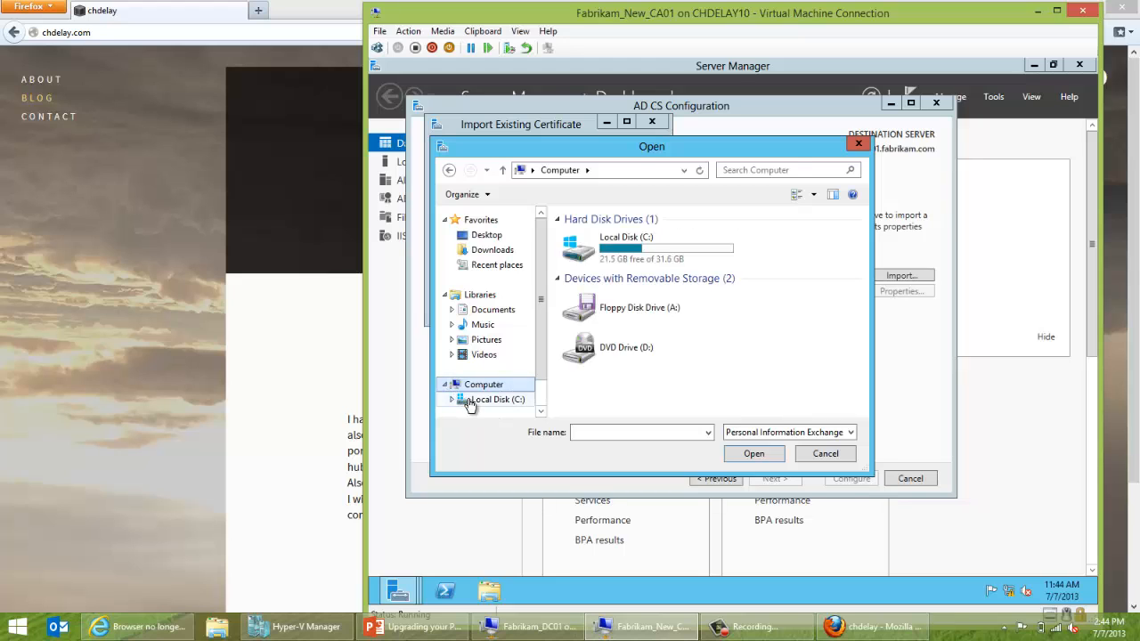
{"action": "left_click", "coordinate": [481, 399]}
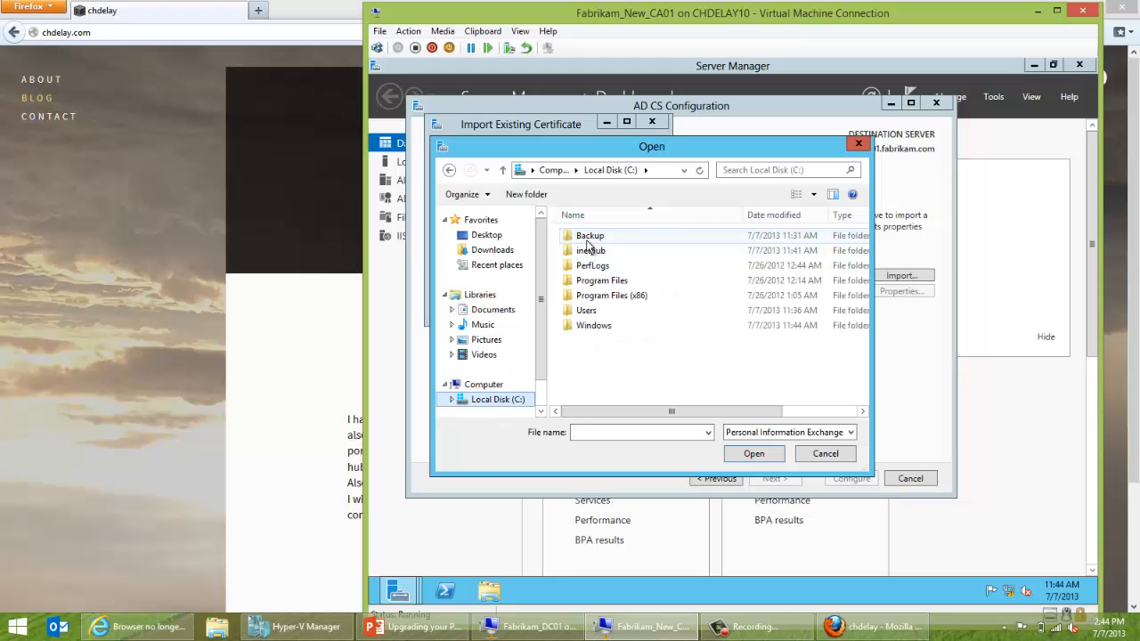
{"action": "double_click", "coordinate": [587, 238]}
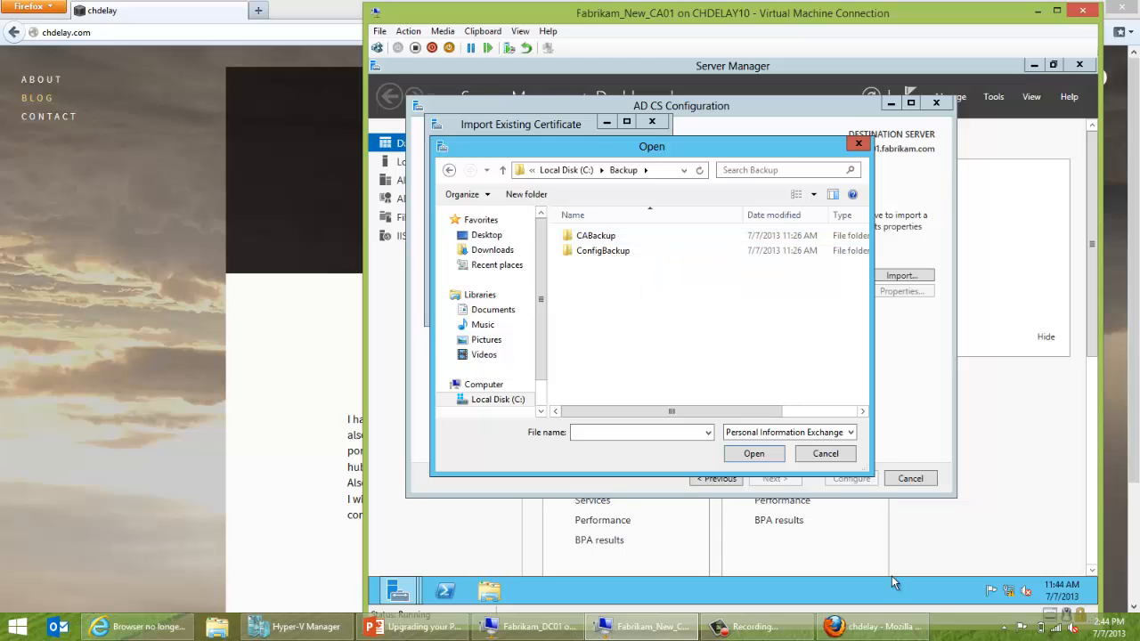
Pick the Fabrikam Issuing CA file in CABackup and import it with its password.
{"action": "left_click", "coordinate": [1042, 627]}
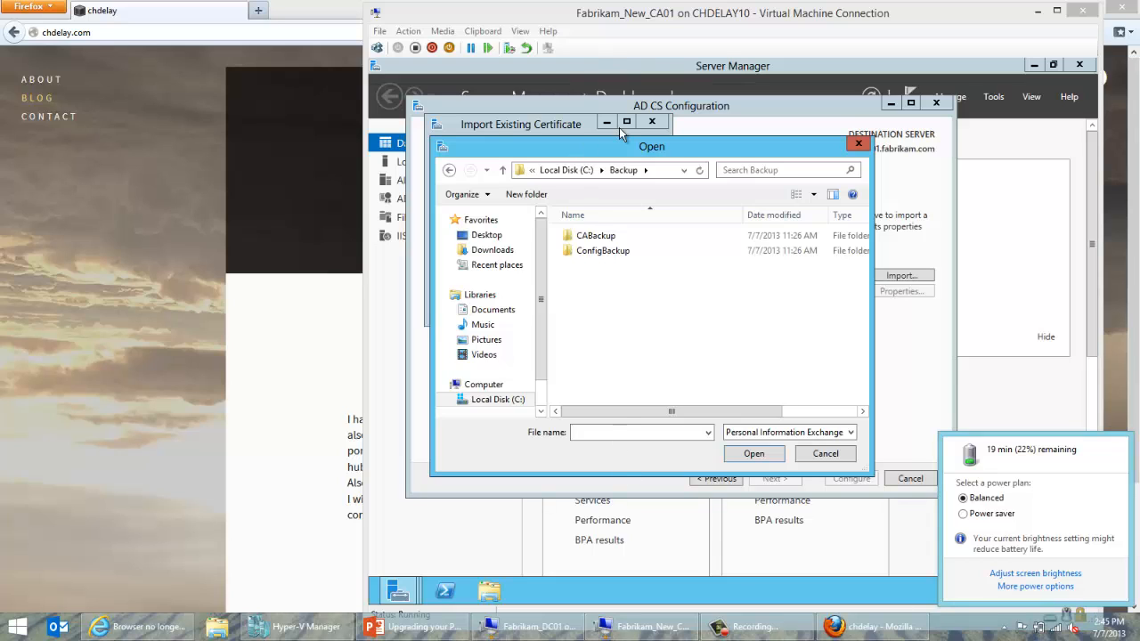
{"action": "left_click", "coordinate": [621, 157]}
{"action": "double_click", "coordinate": [605, 236]}
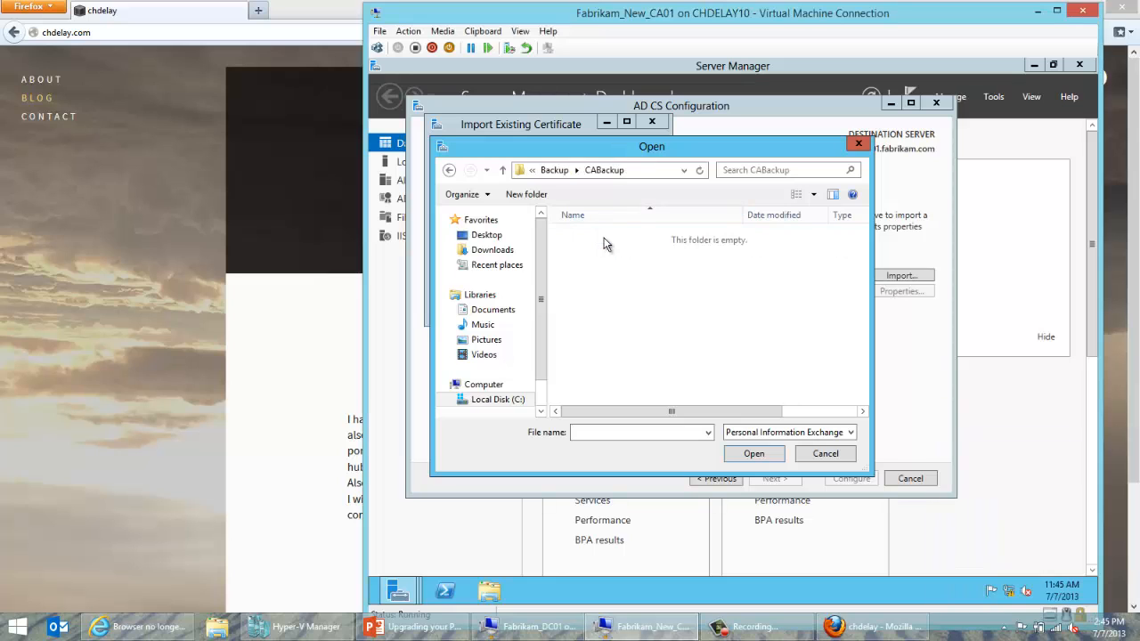
{"action": "left_click", "coordinate": [605, 253]}
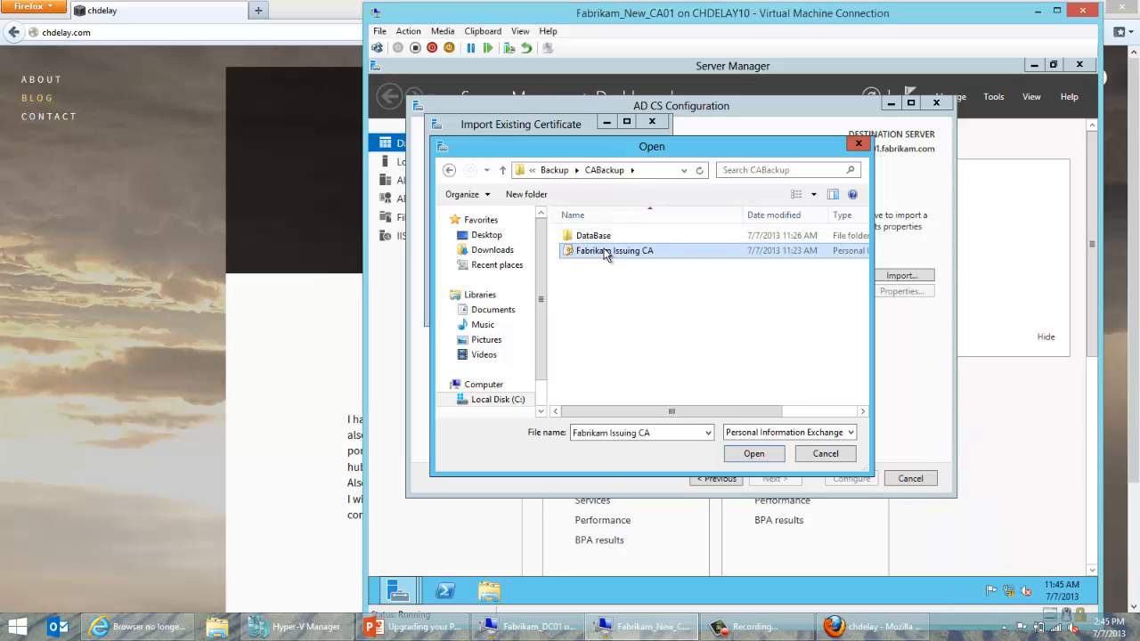
{"action": "left_click", "coordinate": [761, 456]}
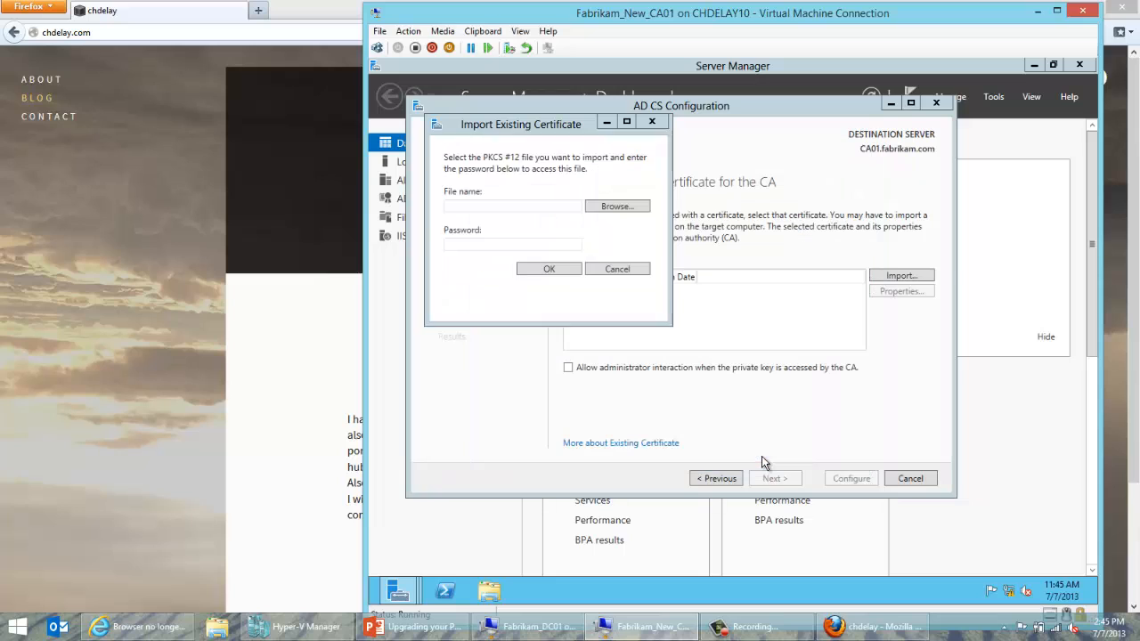
{"action": "left_click", "coordinate": [553, 247]}
{"action": "type", "text": "******"}
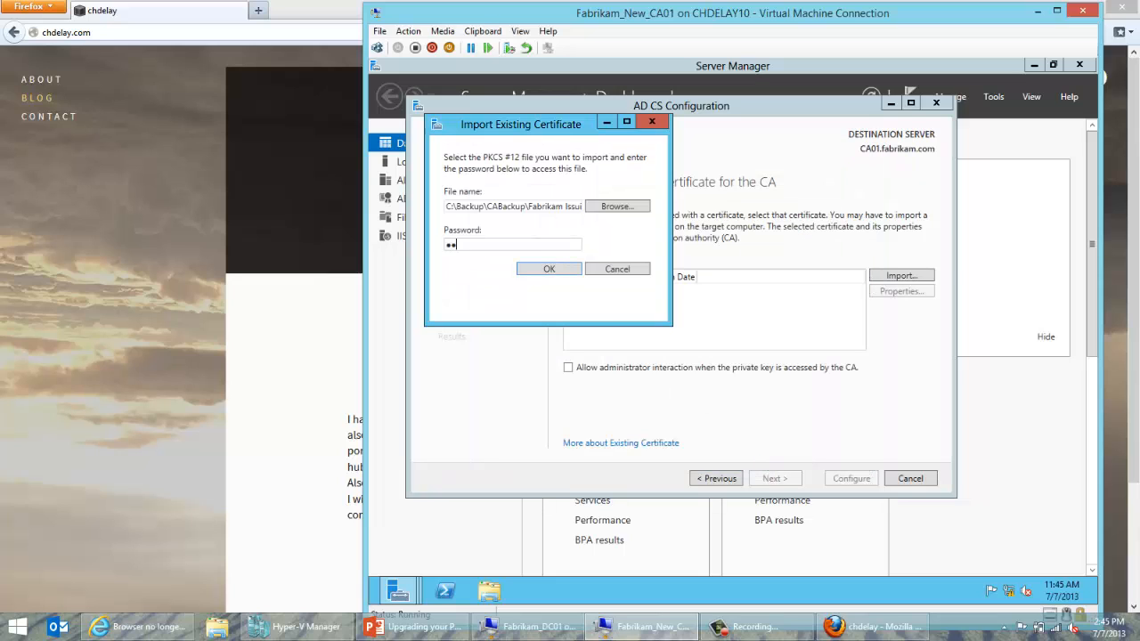
{"action": "type", "text": "**"}
{"action": "left_click", "coordinate": [570, 270]}
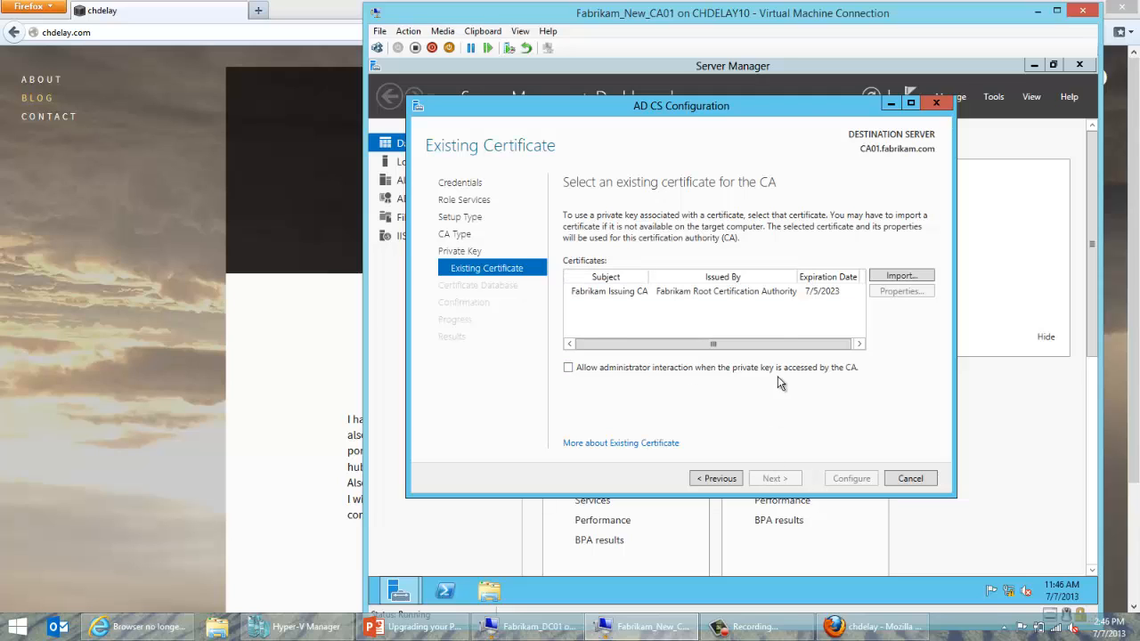
Choose the Fabrikam Issuing CA certificate, keep the default CertLog paths, and run the configuration.
{"action": "left_click", "coordinate": [787, 297]}
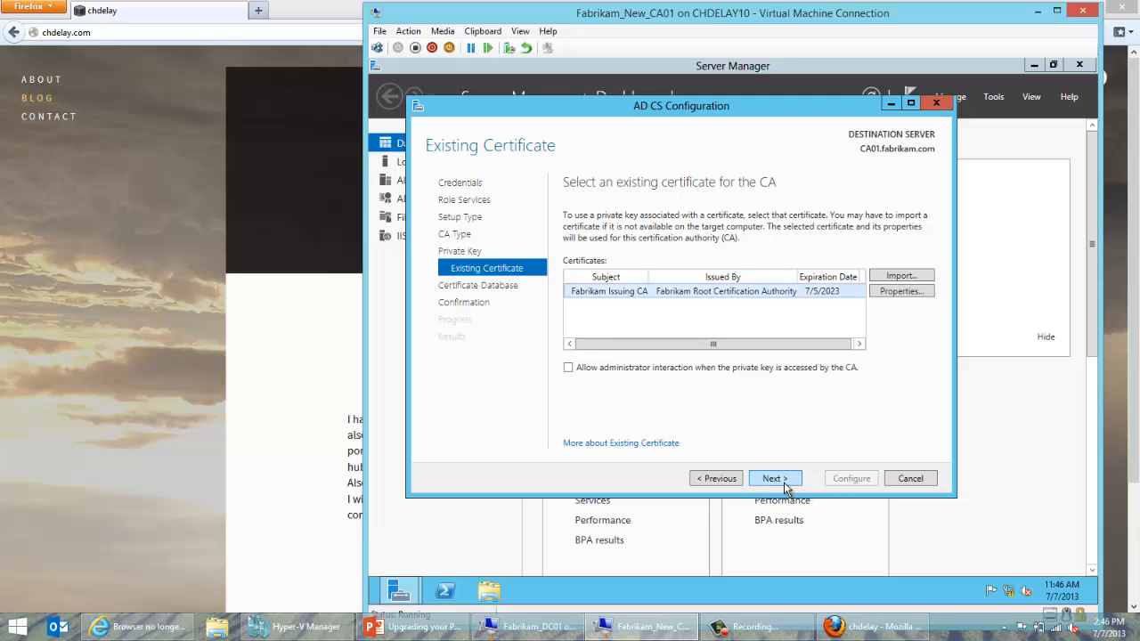
{"action": "left_click", "coordinate": [785, 484]}
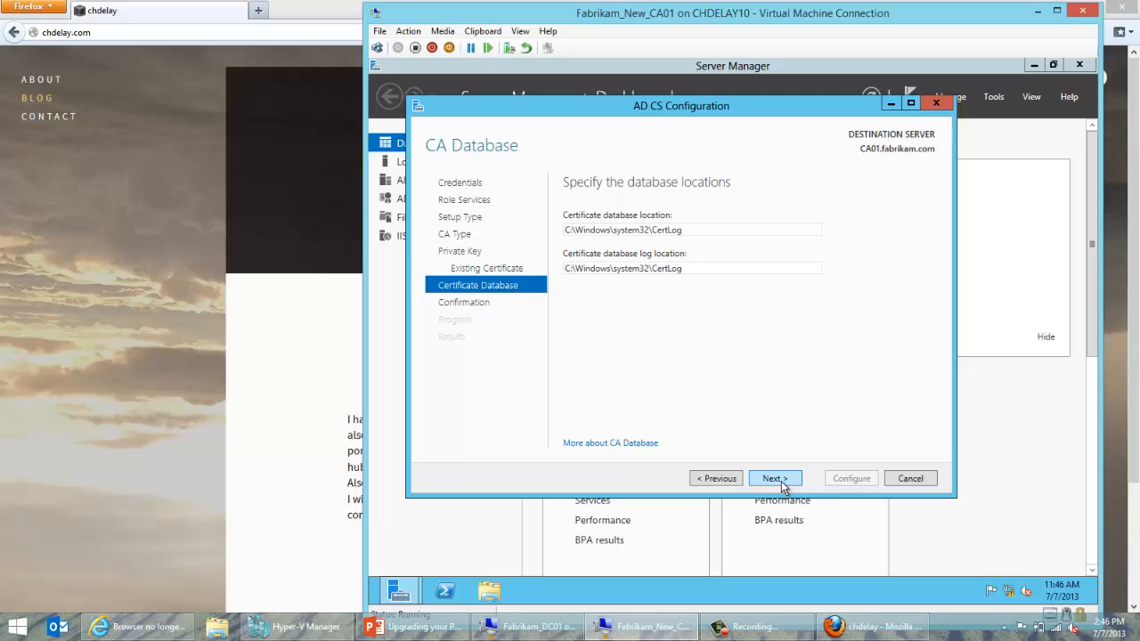
{"action": "left_click", "coordinate": [773, 479]}
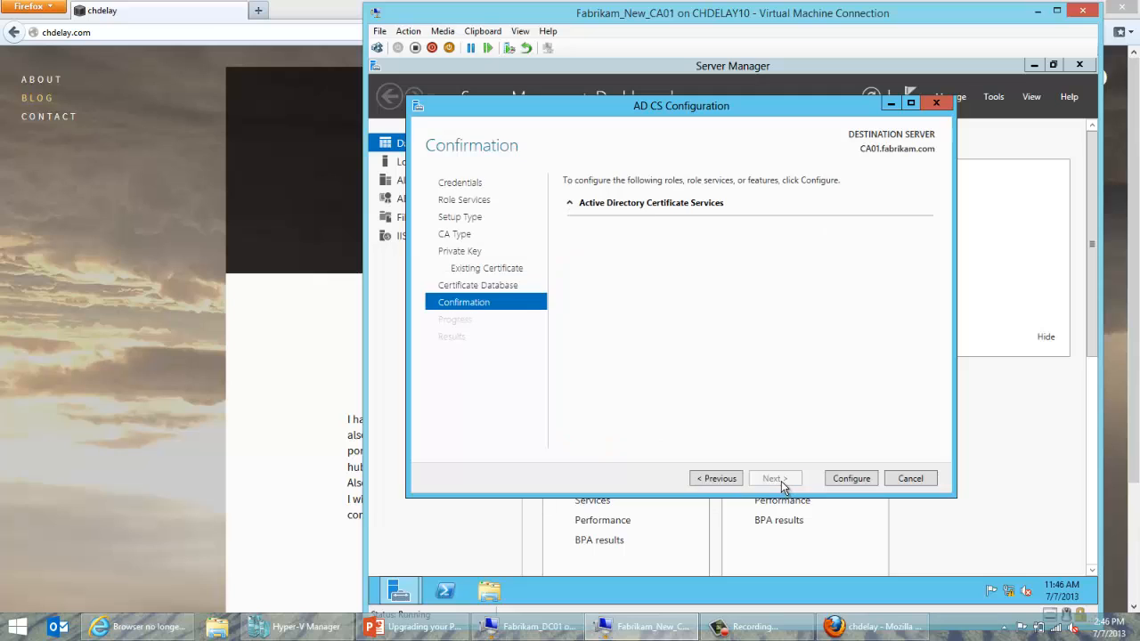
{"action": "left_click", "coordinate": [834, 480]}
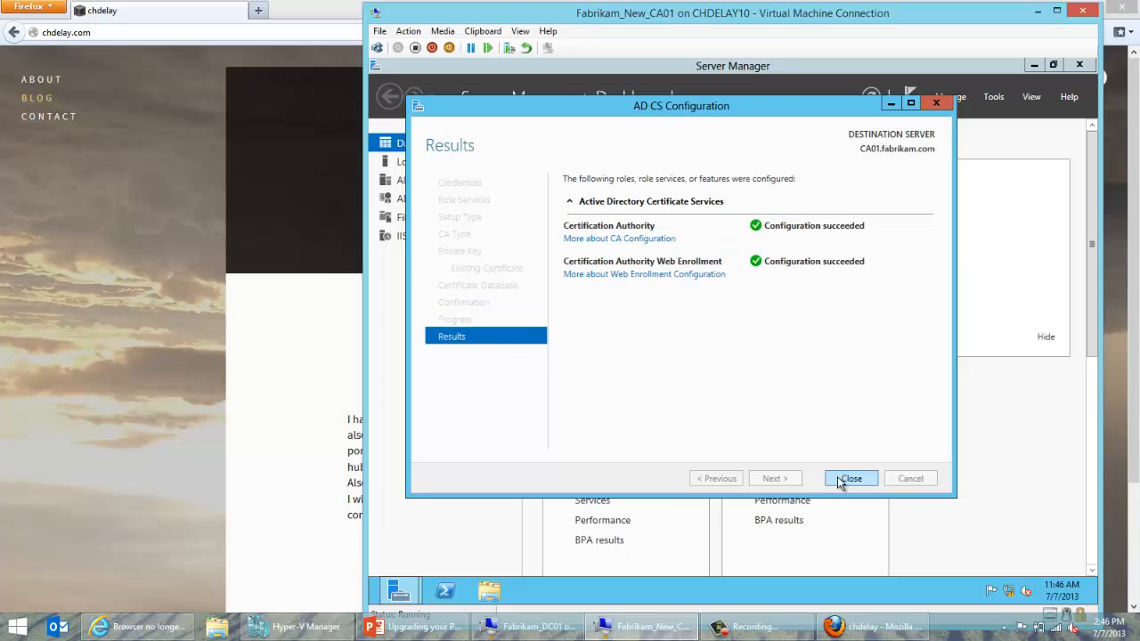
{"action": "left_click", "coordinate": [840, 482]}
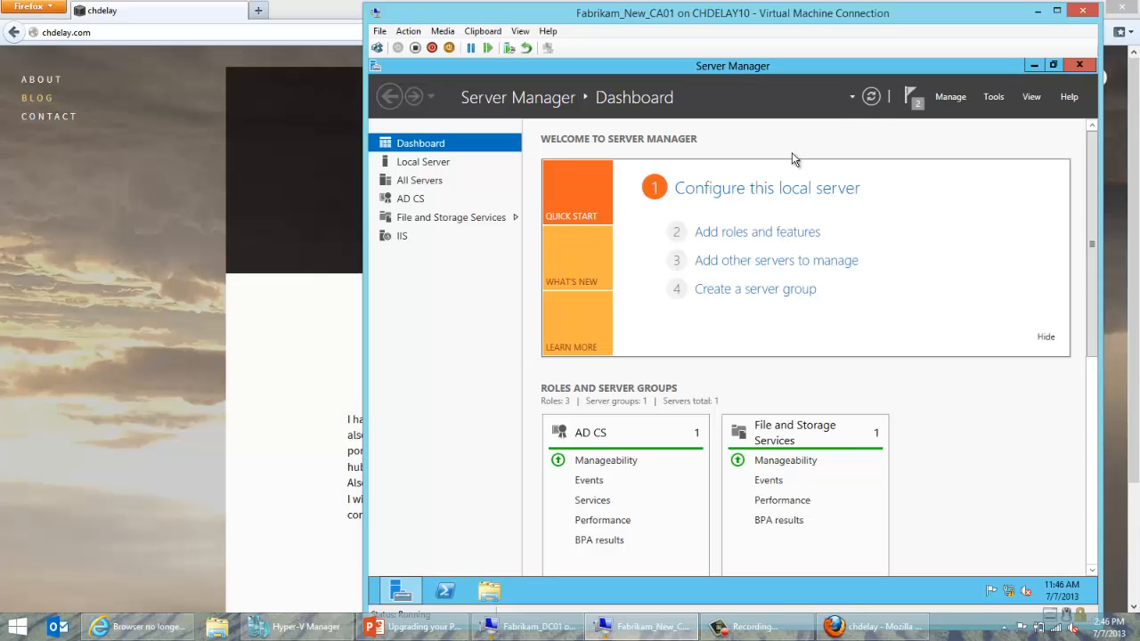
Launch the Certification Authority console from Start and expand Fabrikam Issuing CA.
{"action": "left_click", "coordinate": [908, 99]}
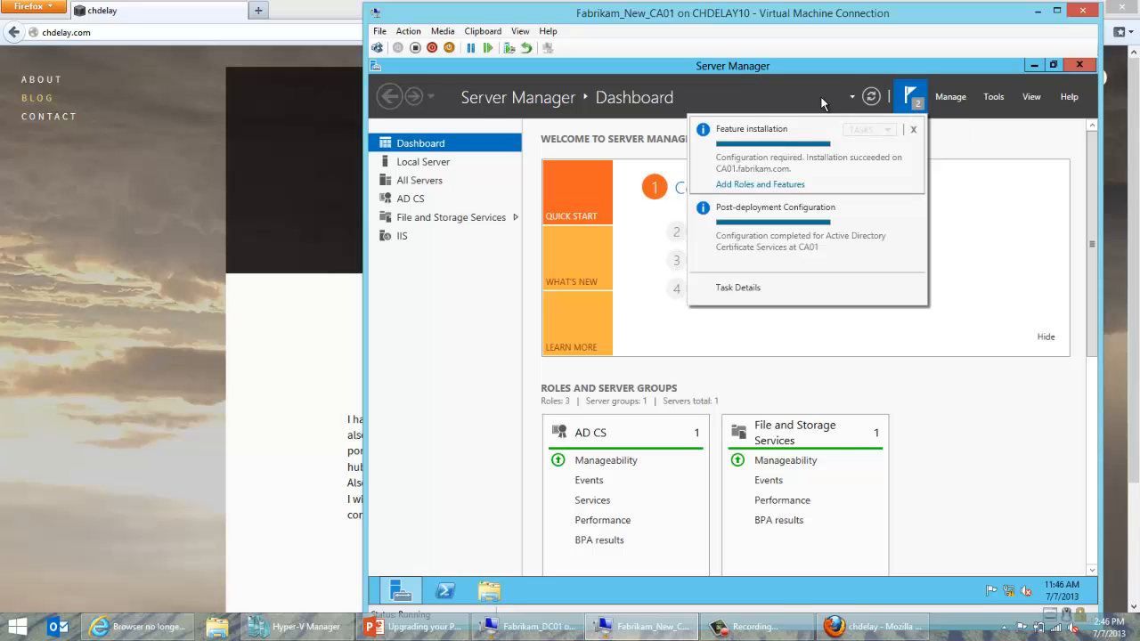
{"action": "key", "text": "super"}
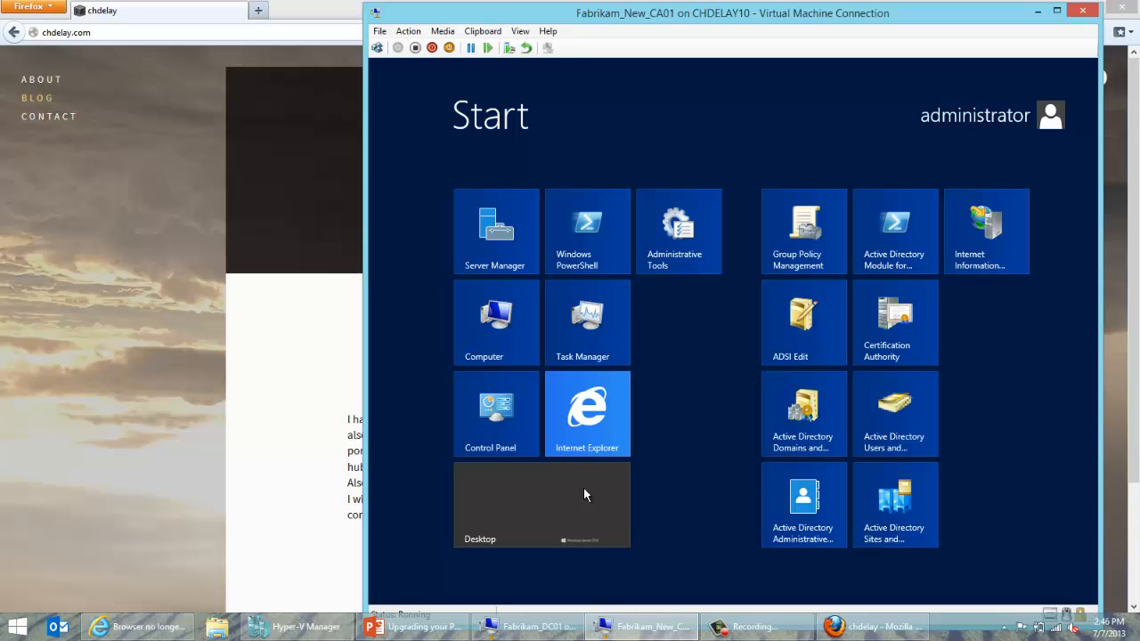
{"action": "left_click", "coordinate": [876, 352]}
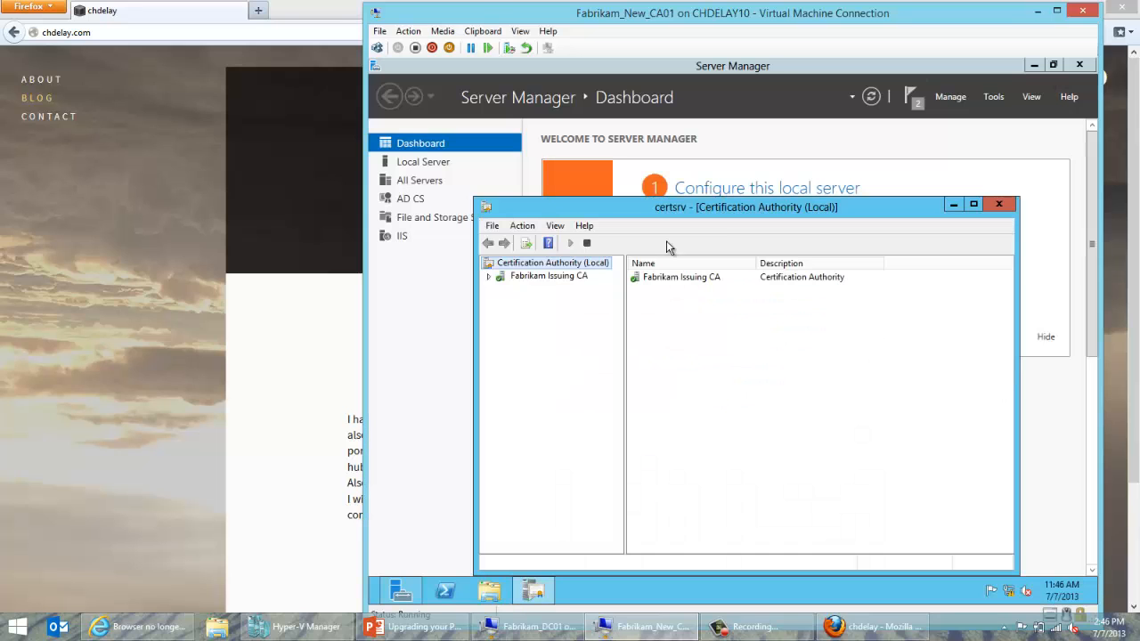
{"action": "left_click", "coordinate": [550, 277]}
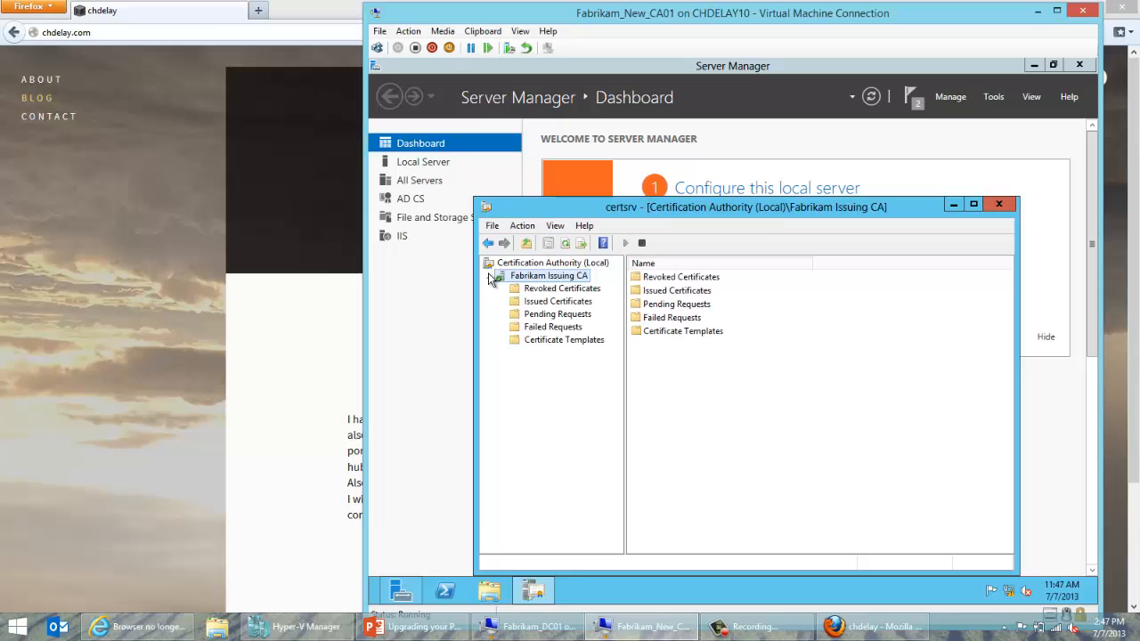
Start Restore CA on Fabrikam Issuing CA, stopping services, and include the database and log.
{"action": "right_click", "coordinate": [520, 278]}
{"action": "mouse_move", "coordinate": [542, 292]}
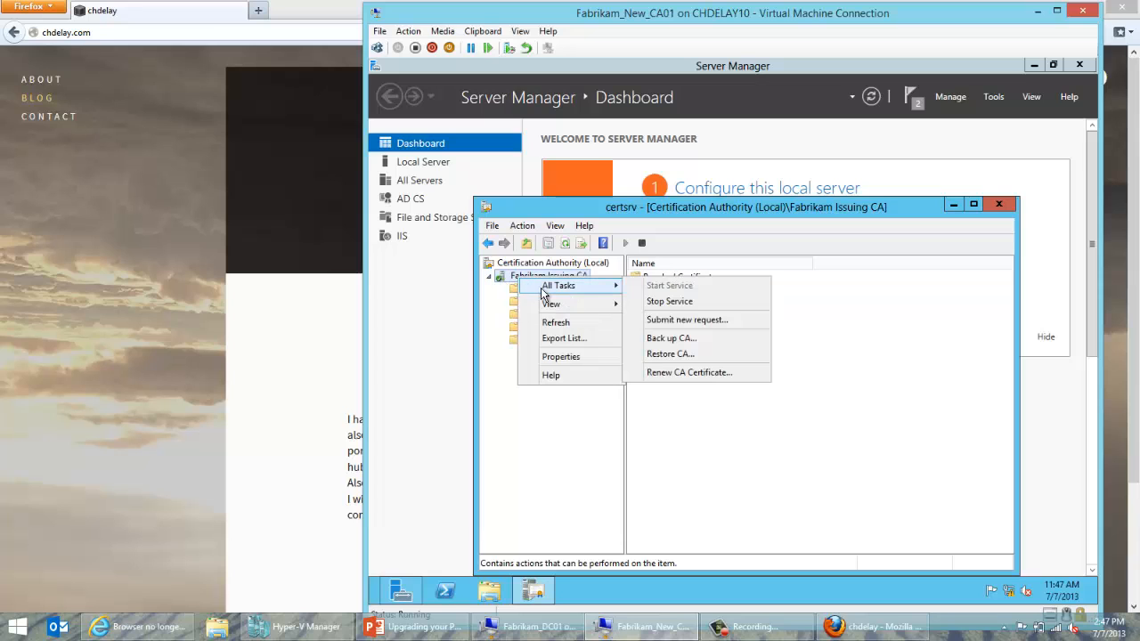
{"action": "left_click", "coordinate": [671, 353]}
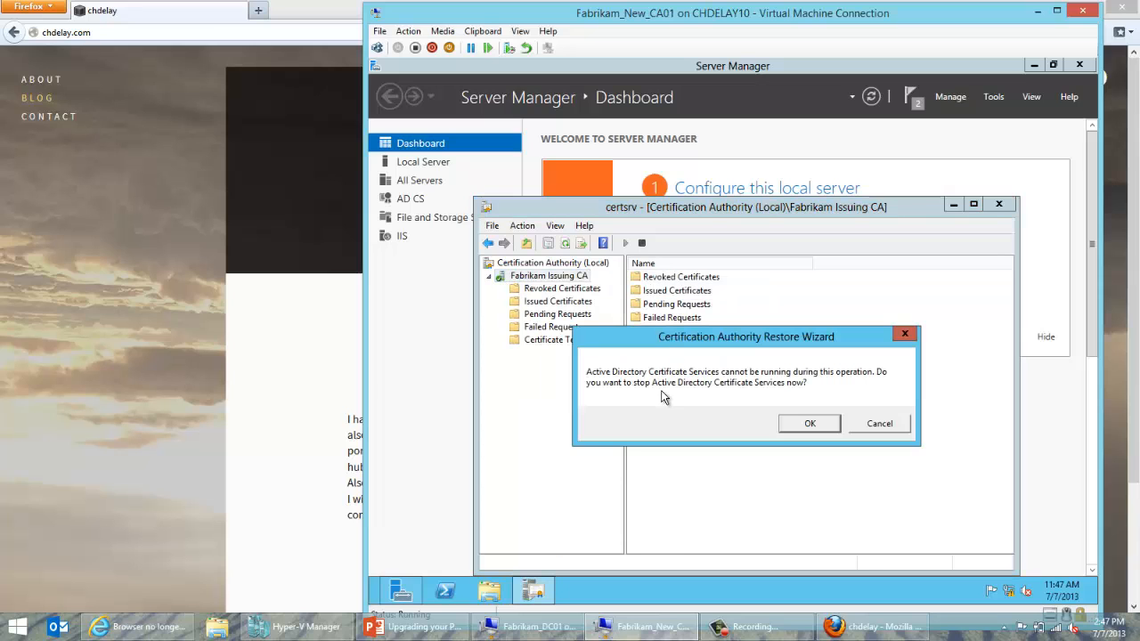
{"action": "left_click", "coordinate": [799, 425]}
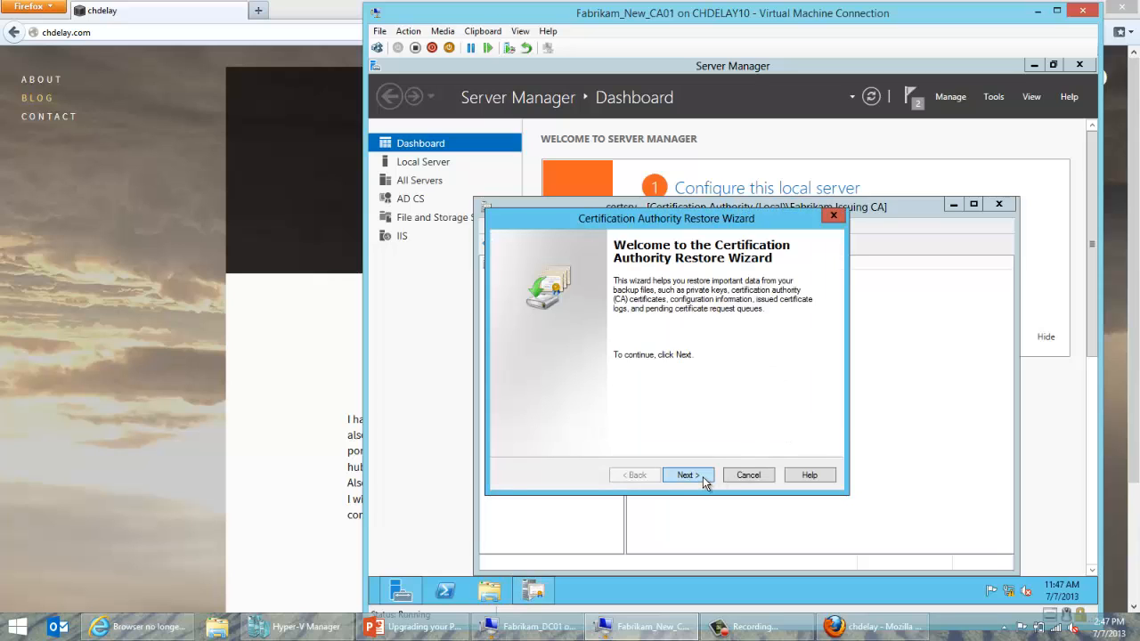
{"action": "left_click", "coordinate": [702, 476]}
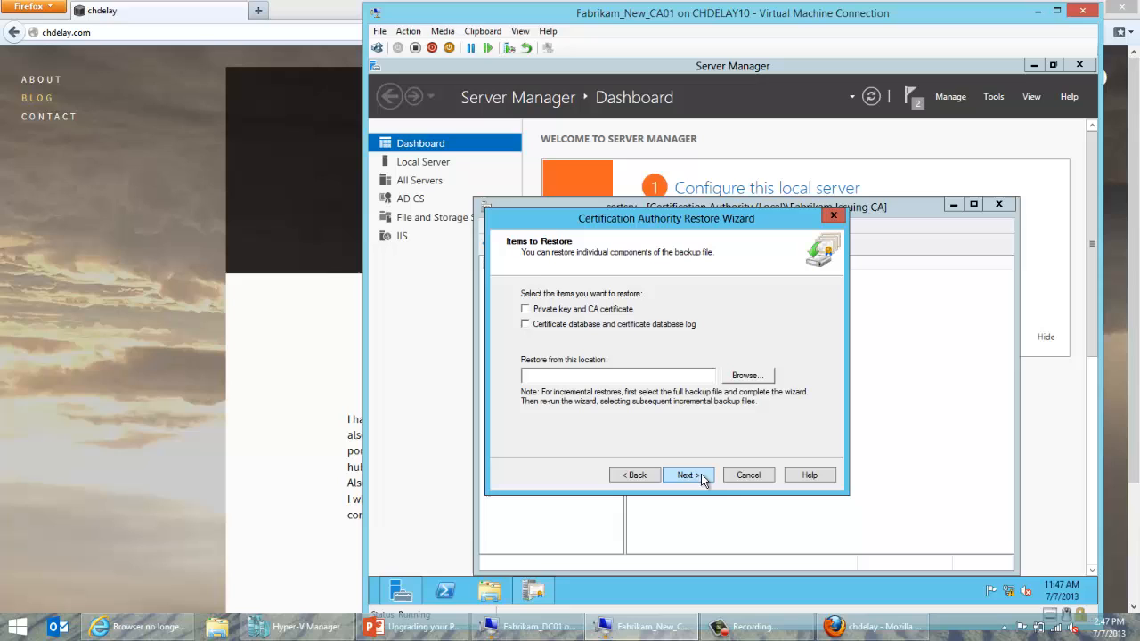
{"action": "left_click", "coordinate": [595, 325]}
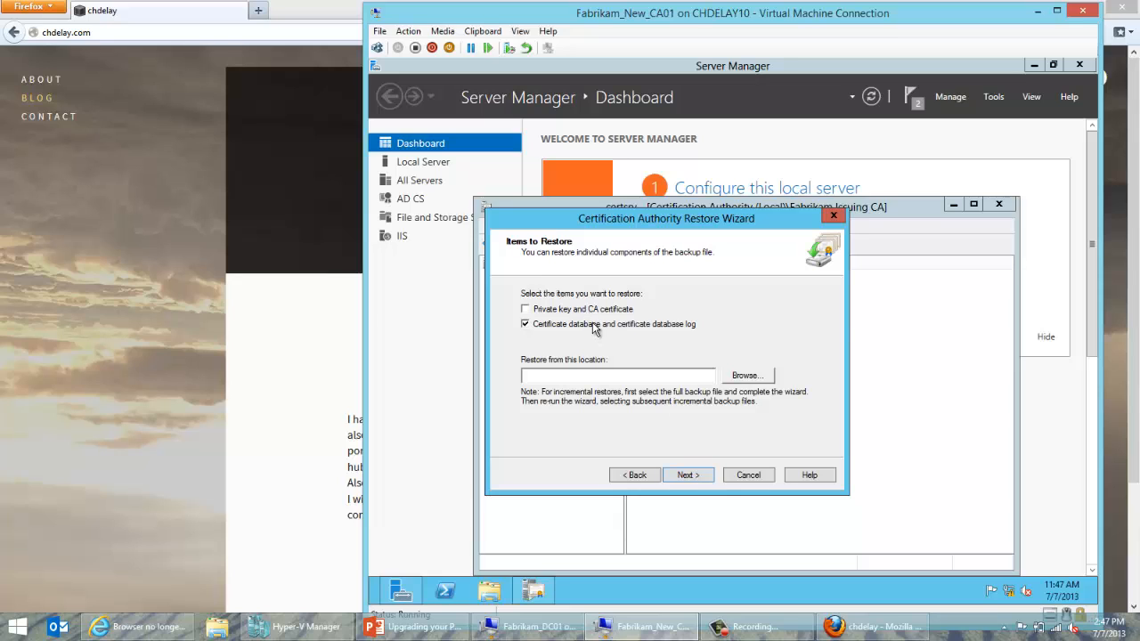
Restore from C:\Backup\CABackup and restart certificate services.
{"action": "left_click", "coordinate": [735, 377]}
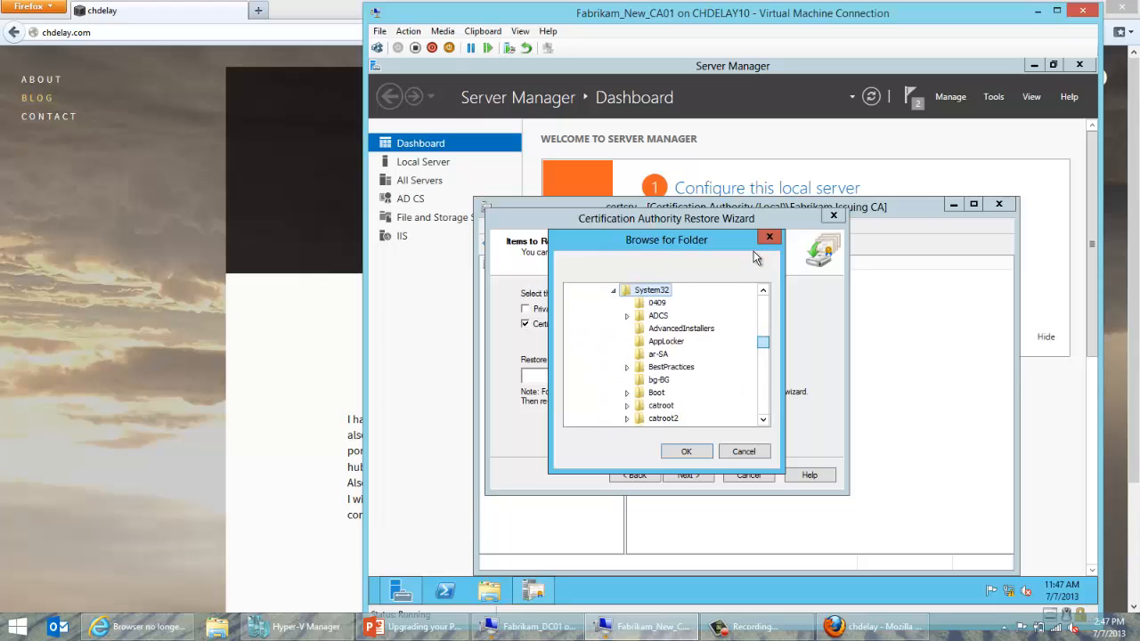
{"action": "left_click_drag", "start_coordinate": [762, 339], "coordinate": [762, 303]}
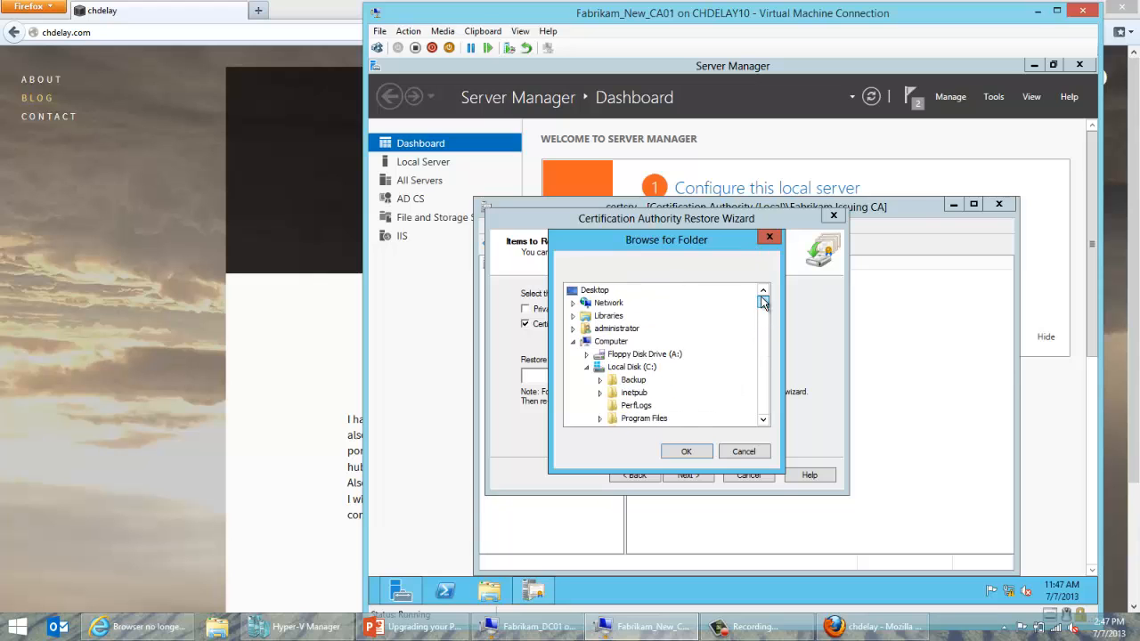
{"action": "left_click", "coordinate": [601, 381]}
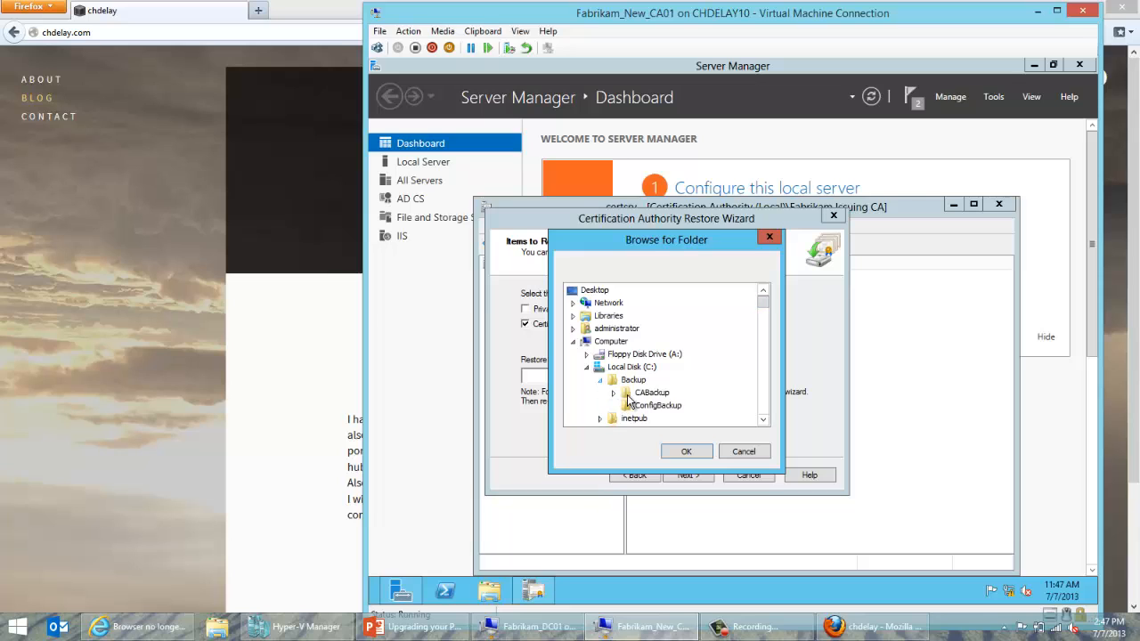
{"action": "double_click", "coordinate": [646, 393]}
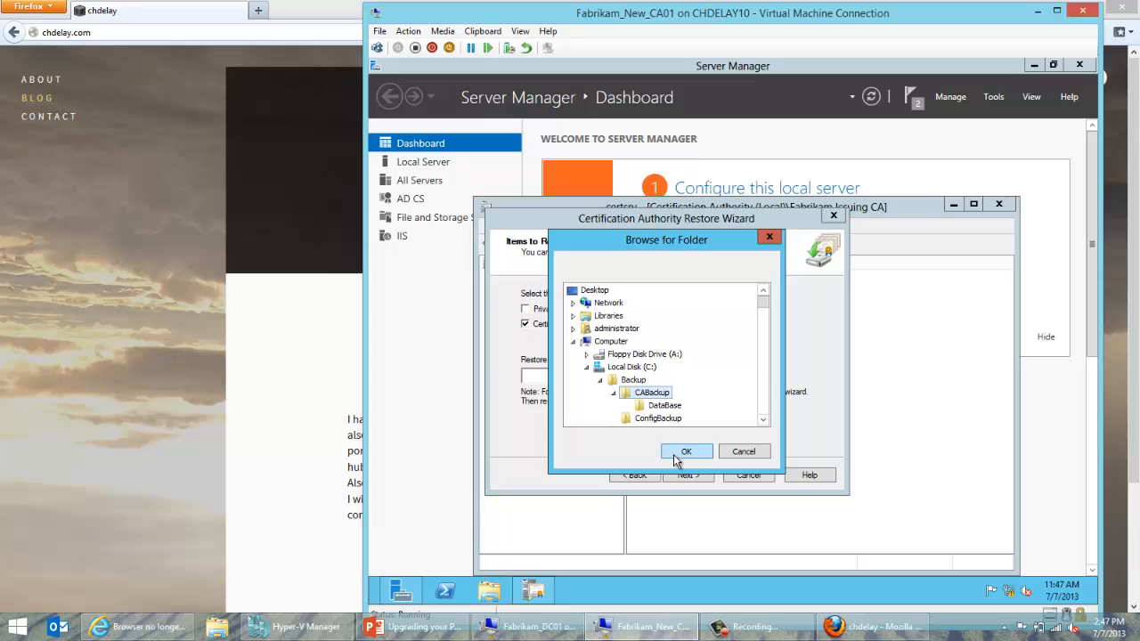
{"action": "left_click", "coordinate": [673, 454]}
{"action": "left_click", "coordinate": [686, 474]}
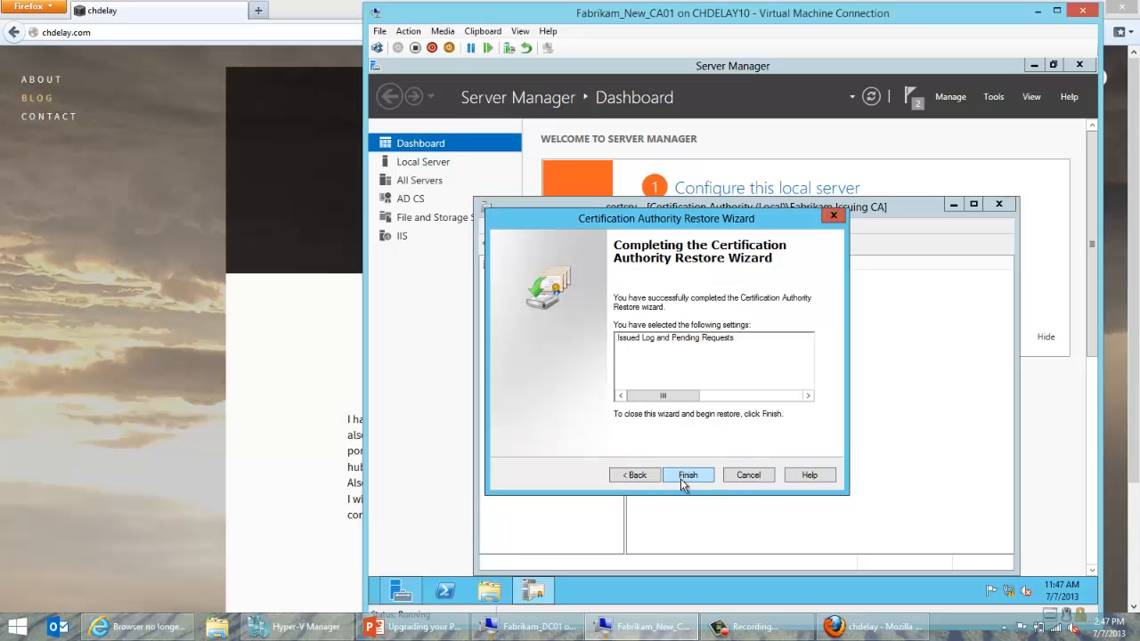
{"action": "left_click", "coordinate": [684, 479]}
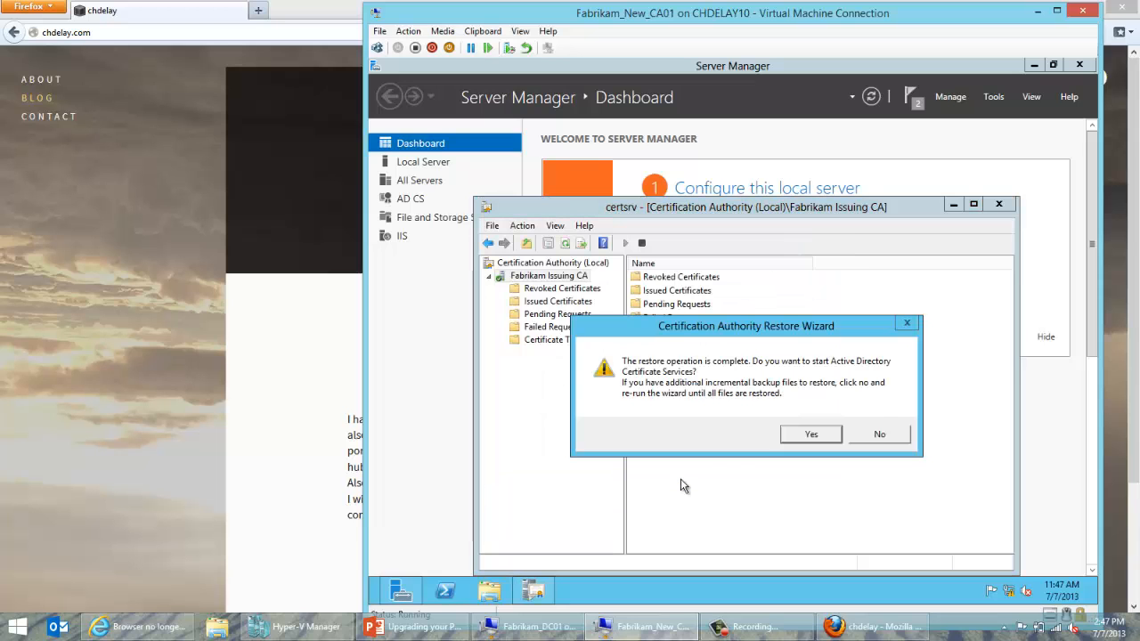
{"action": "left_click", "coordinate": [816, 437]}
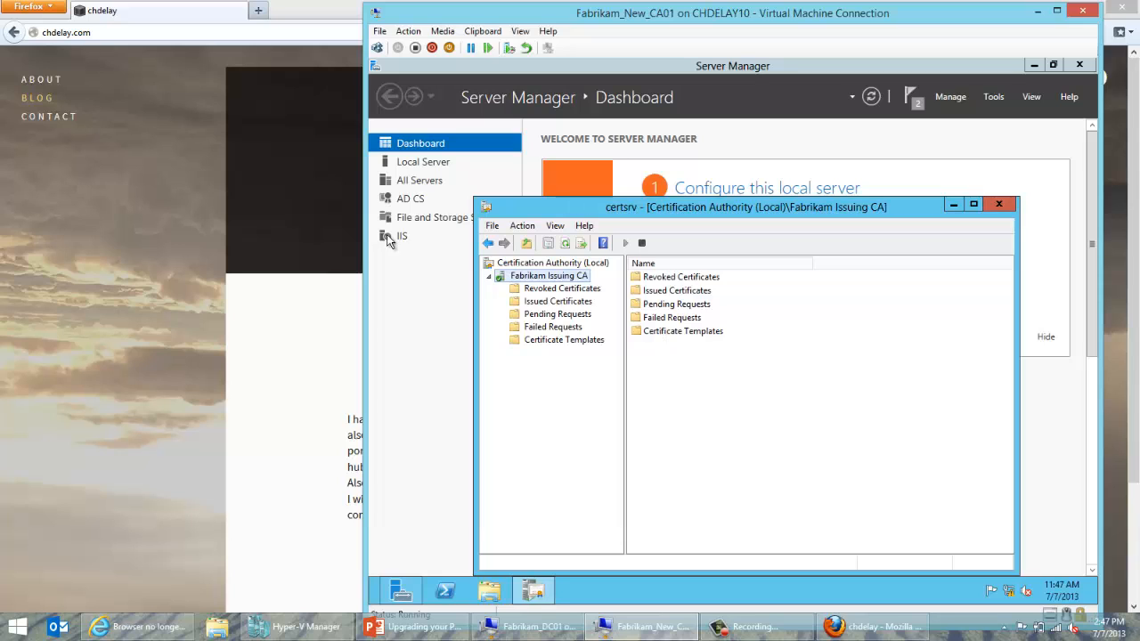
Check the restored Issued Certificates, then browse to C:\Backup\ConfigBackup and select issuingconfigbackup.
{"action": "left_click", "coordinate": [538, 303]}
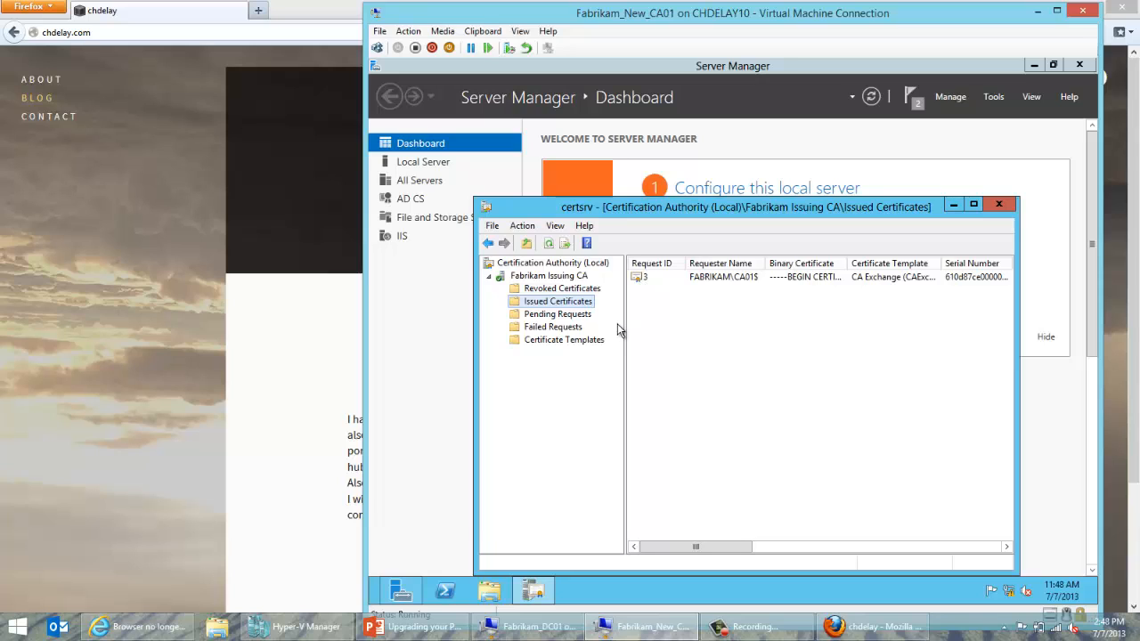
{"action": "left_click", "coordinate": [491, 584]}
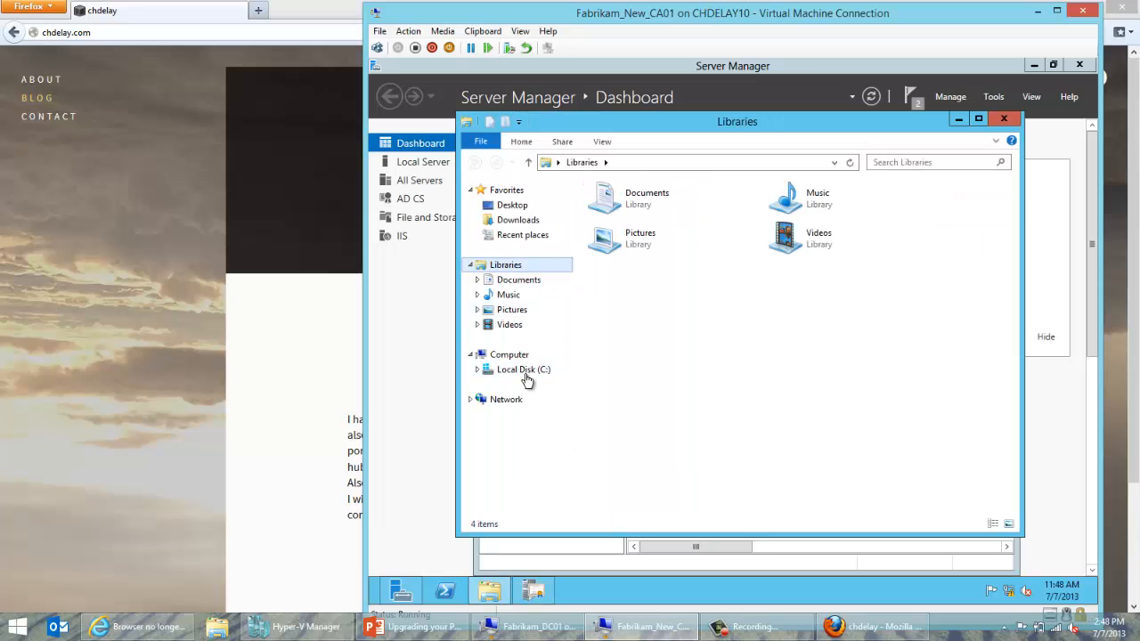
{"action": "left_click", "coordinate": [527, 373]}
{"action": "left_click", "coordinate": [603, 283]}
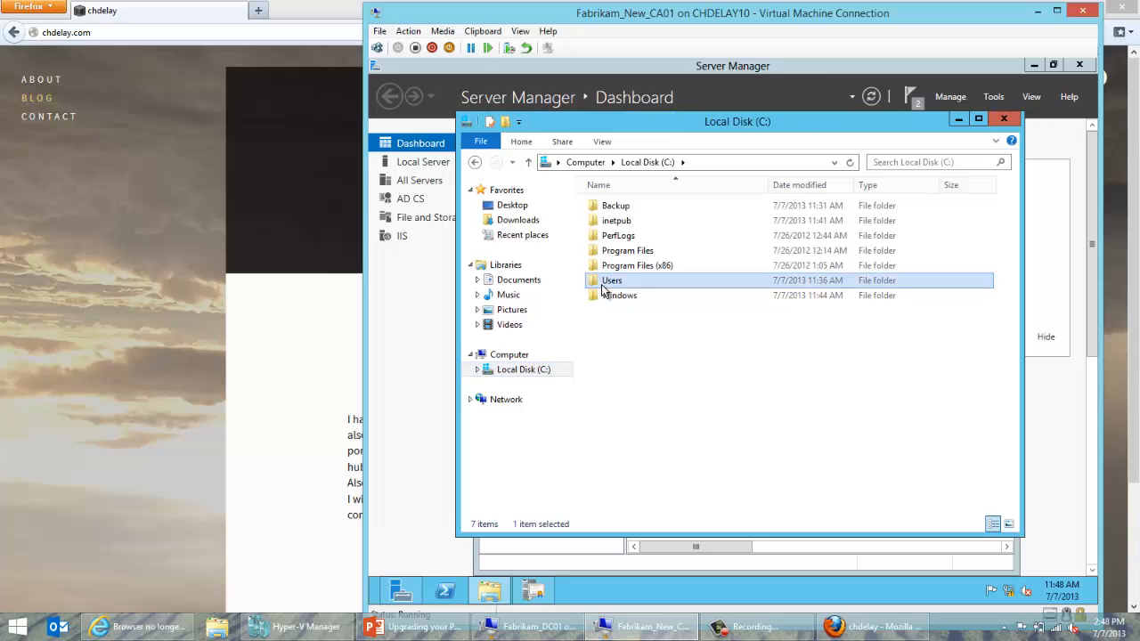
{"action": "double_click", "coordinate": [602, 283]}
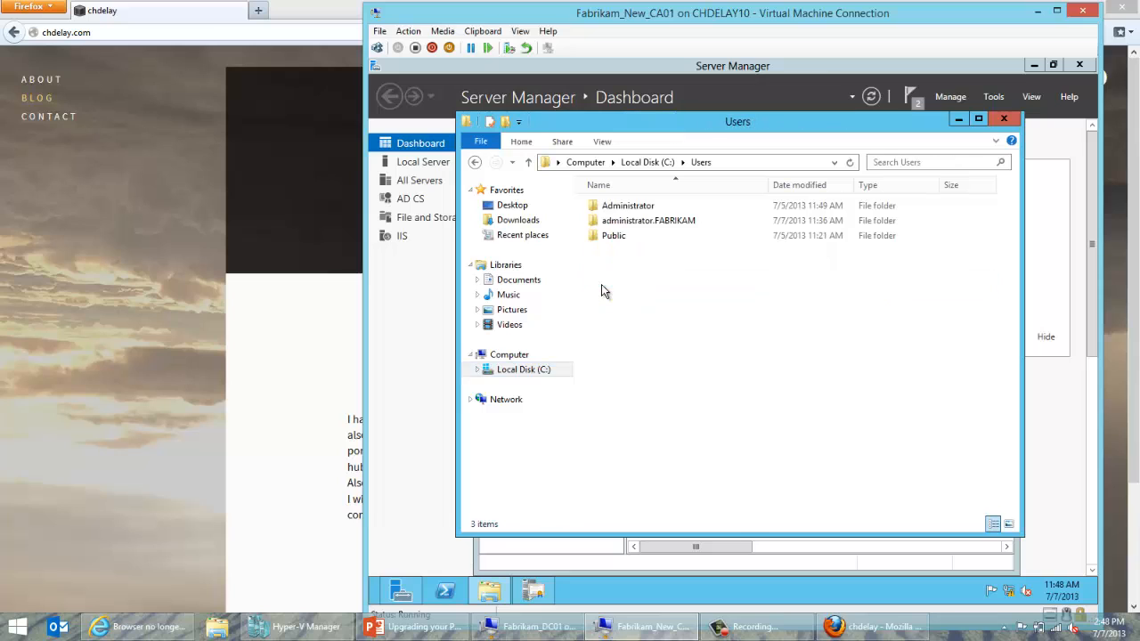
{"action": "left_click", "coordinate": [529, 372]}
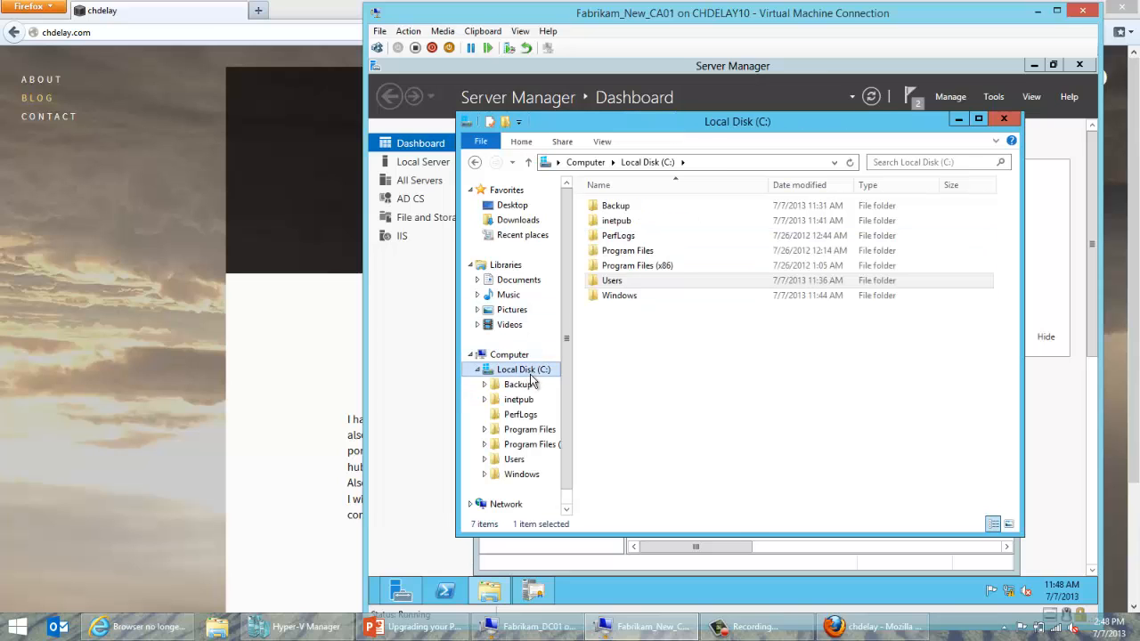
{"action": "double_click", "coordinate": [610, 206]}
{"action": "double_click", "coordinate": [616, 221]}
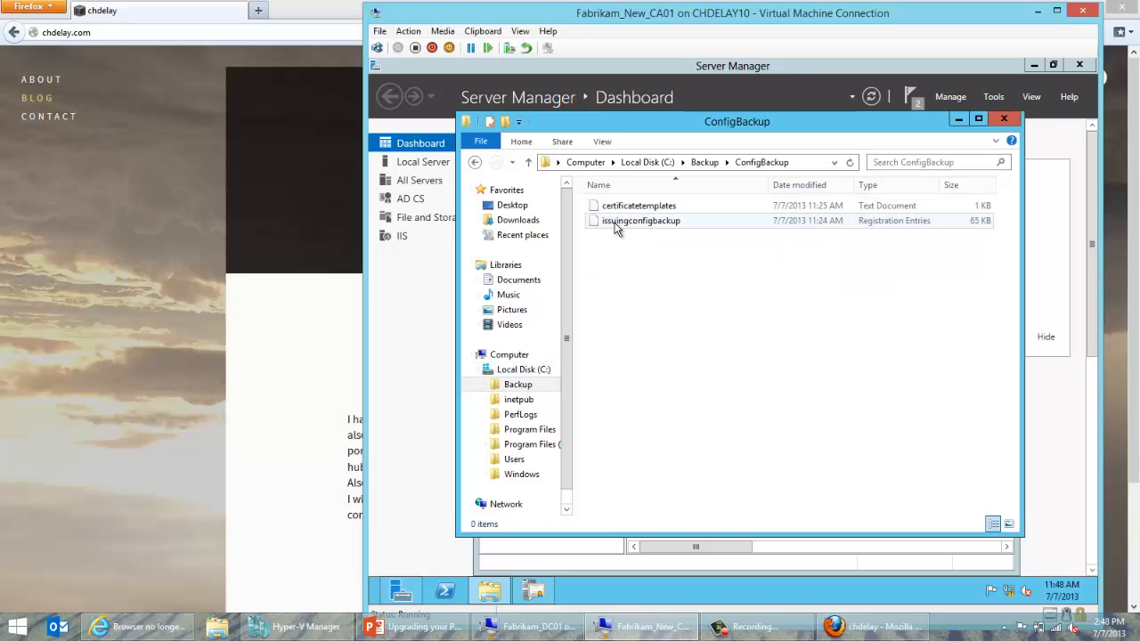
{"action": "left_click", "coordinate": [623, 227]}
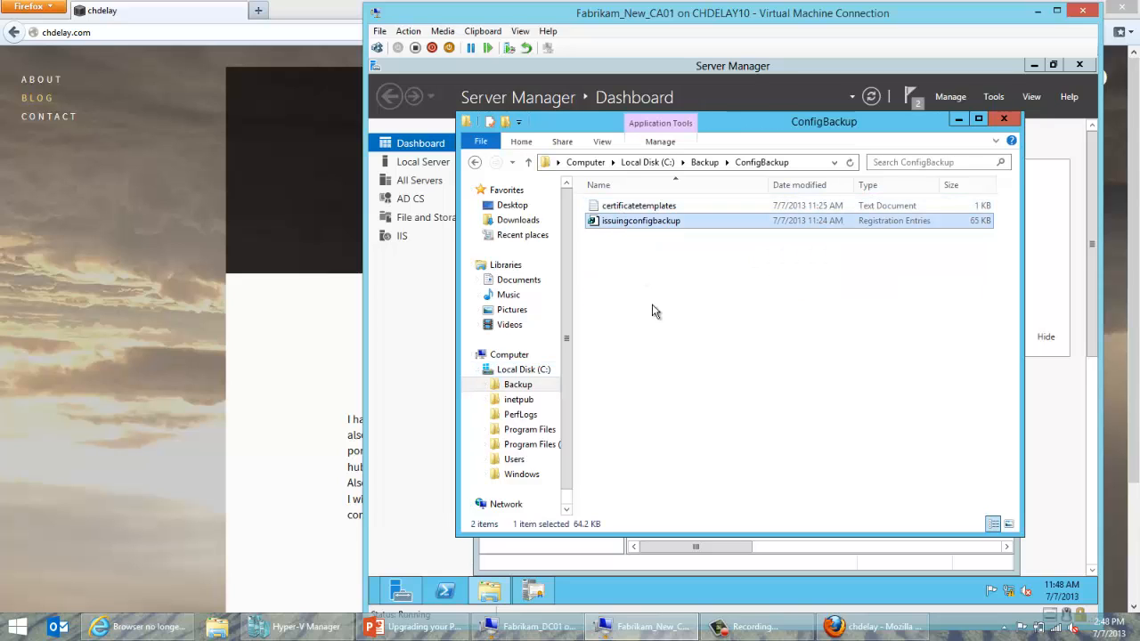
Import the issuingconfigbackup .reg file into the registry, confirming both prompts.
{"action": "double_click", "coordinate": [675, 226]}
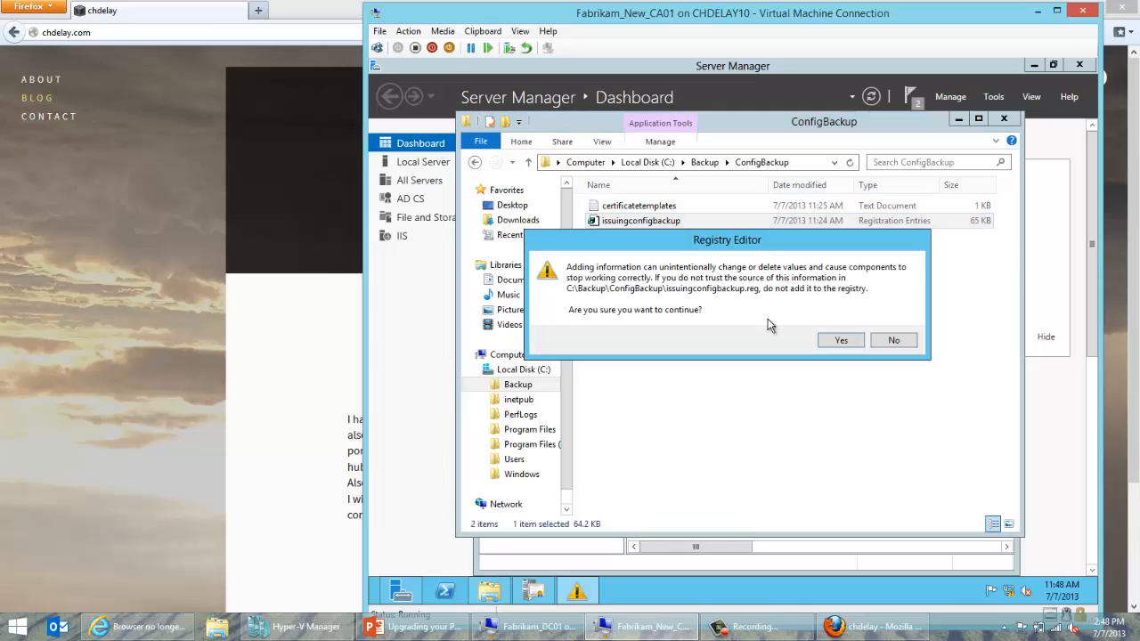
{"action": "left_click", "coordinate": [827, 340]}
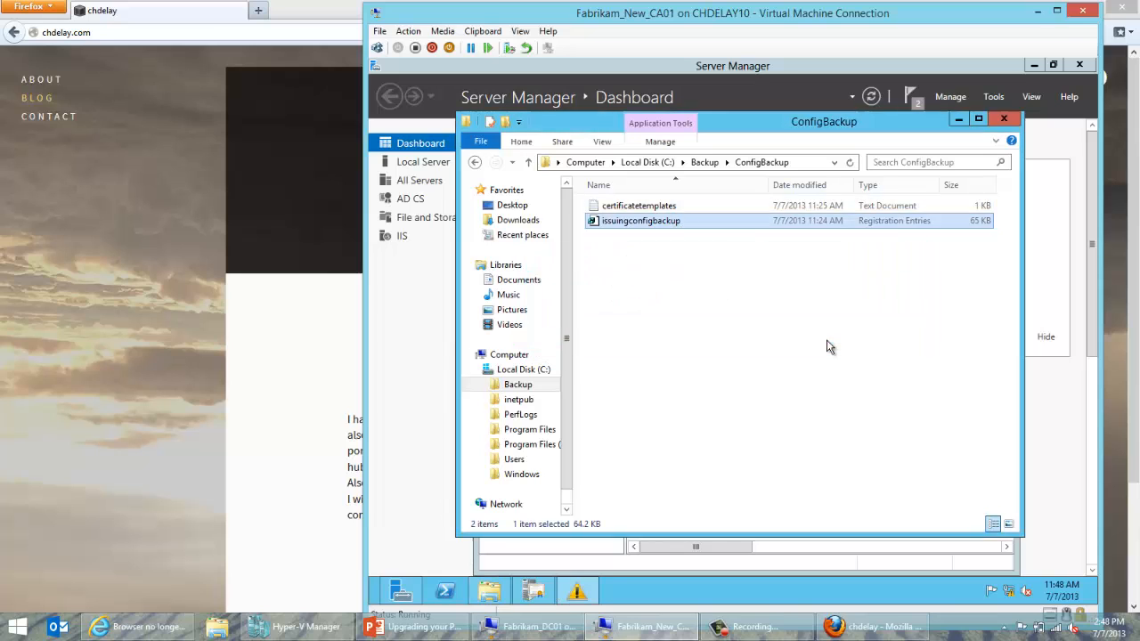
{"action": "left_click", "coordinate": [876, 328]}
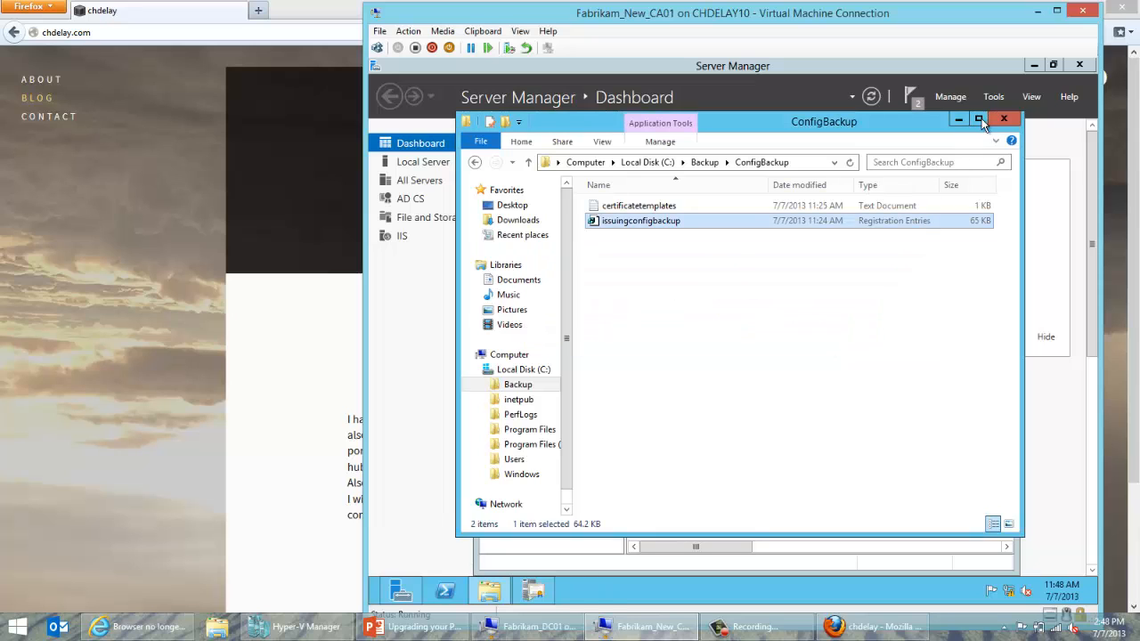
Stop and restart Fabrikam Issuing CA, then display its Certificate Templates list.
{"action": "left_click", "coordinate": [958, 119]}
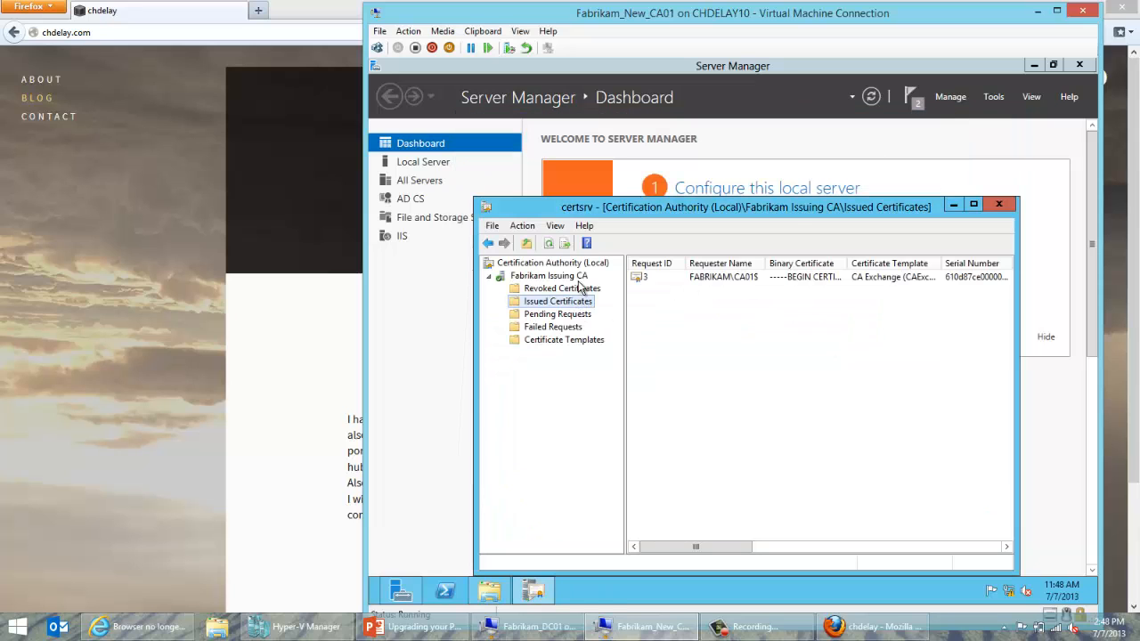
{"action": "left_click", "coordinate": [579, 287]}
{"action": "left_click", "coordinate": [579, 276]}
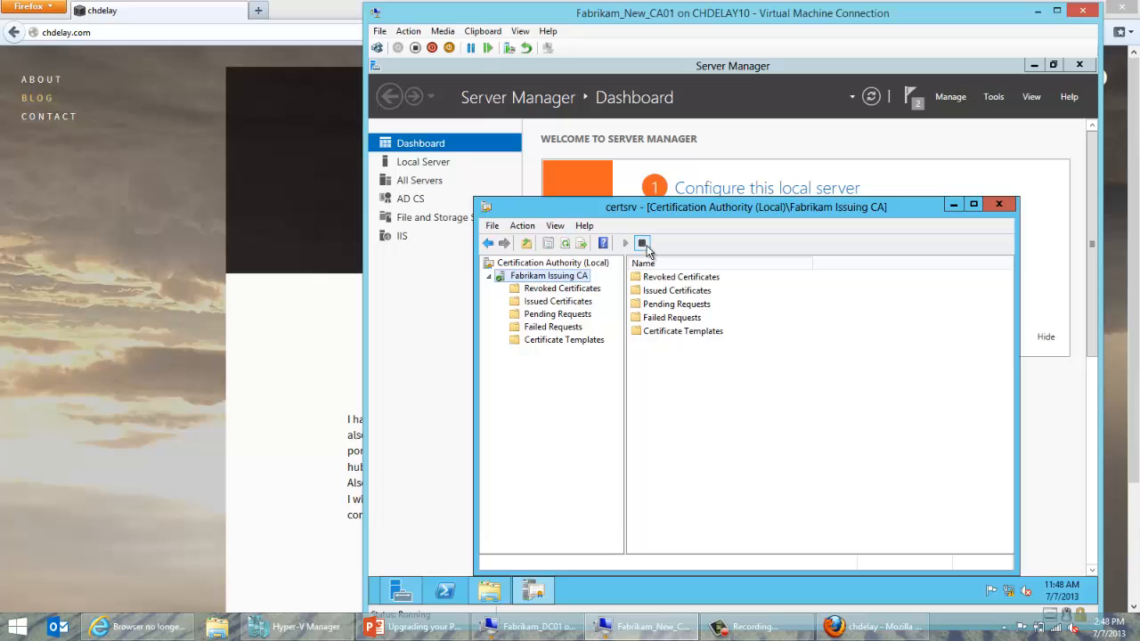
{"action": "left_click", "coordinate": [642, 243]}
{"action": "left_click", "coordinate": [626, 244]}
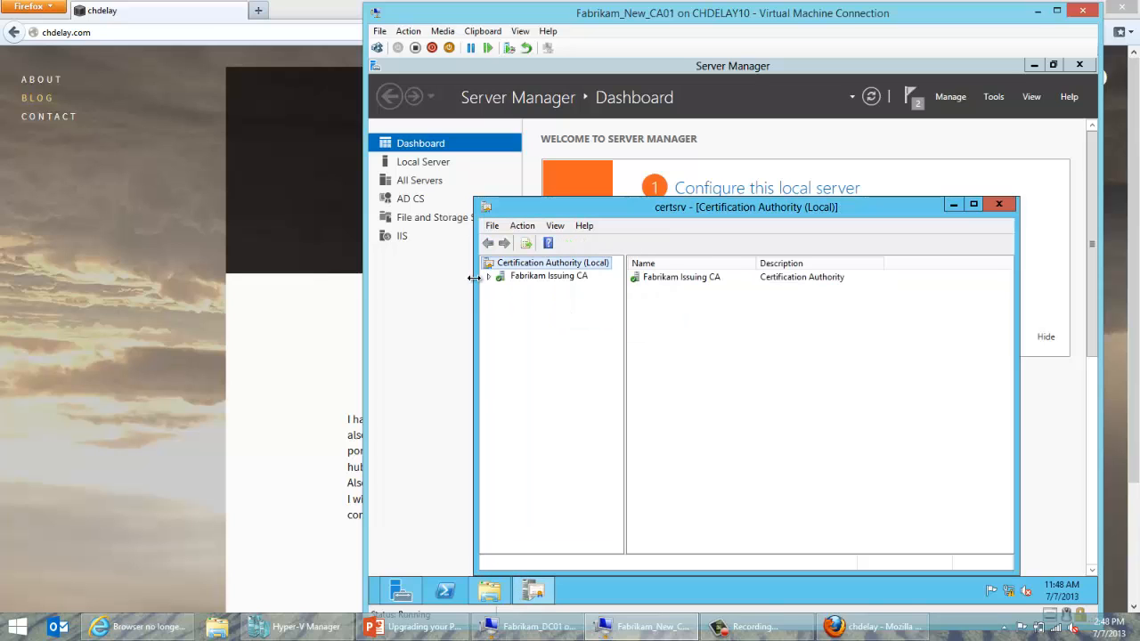
{"action": "left_click", "coordinate": [489, 281]}
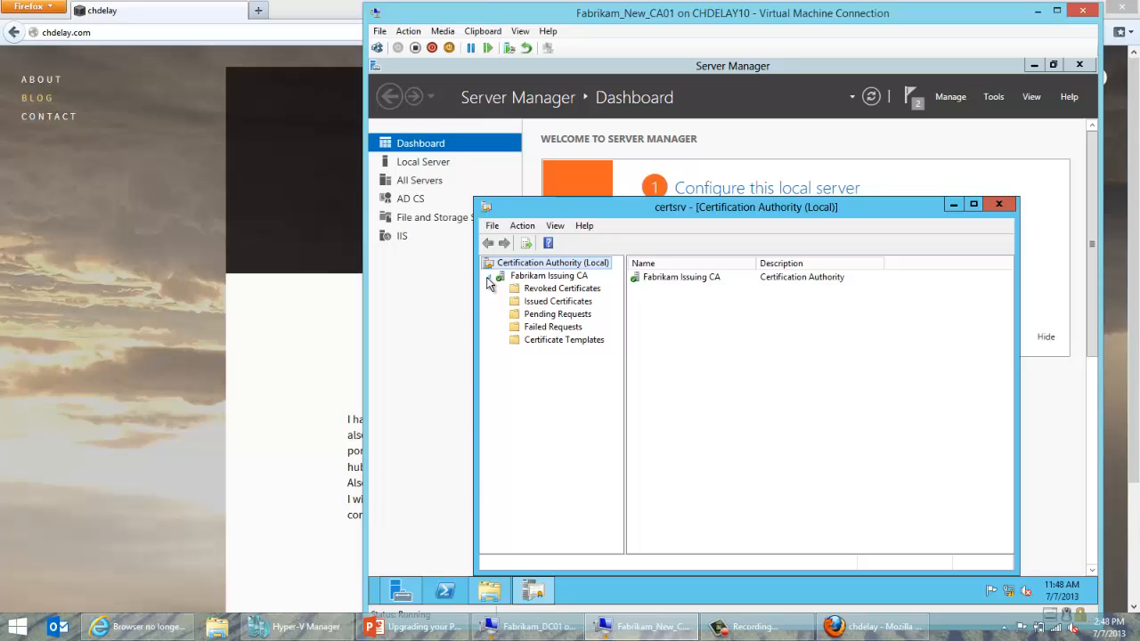
{"action": "left_click", "coordinate": [569, 345]}
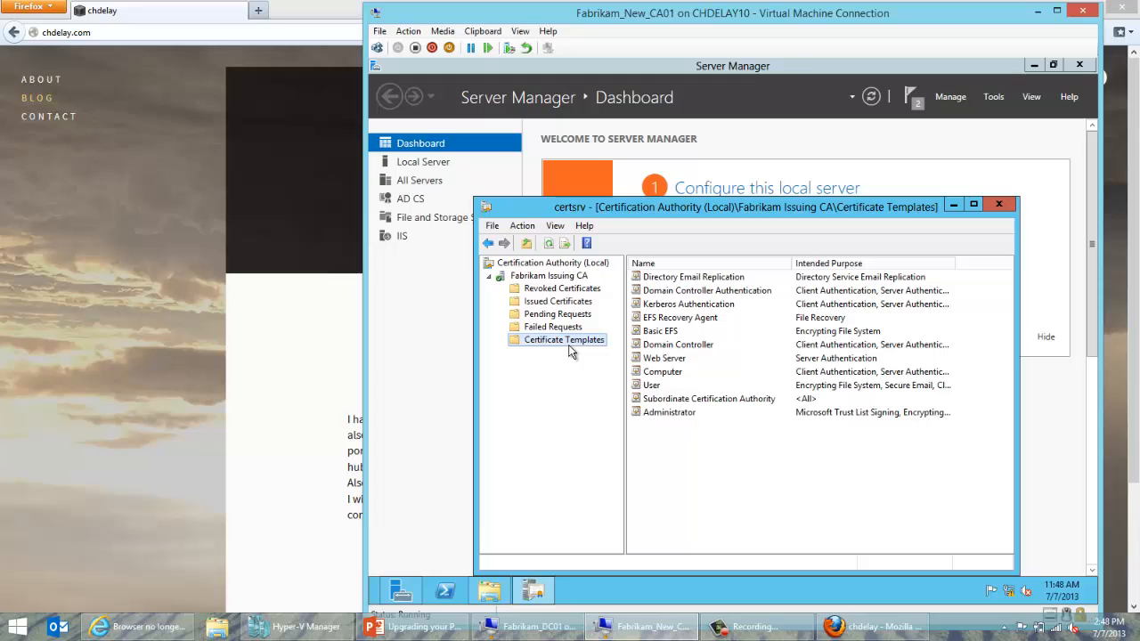
{"action": "left_click", "coordinate": [488, 592]}
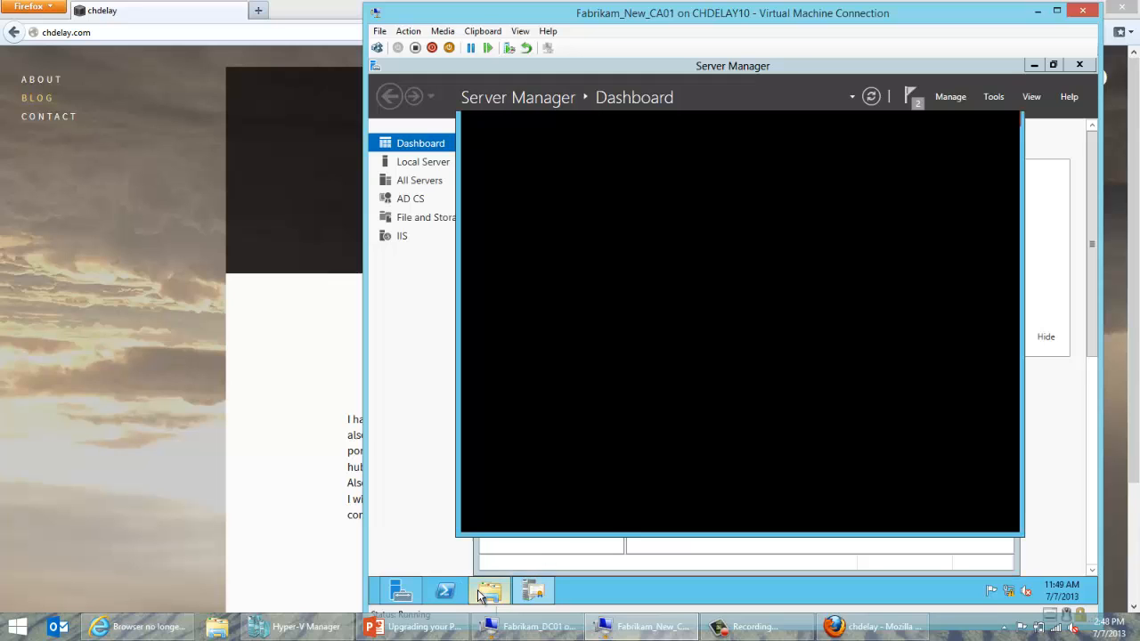
Compare certificatetemplates.txt side by side with the CA's templates, then close it and switch to DC01.
{"action": "double_click", "coordinate": [602, 208]}
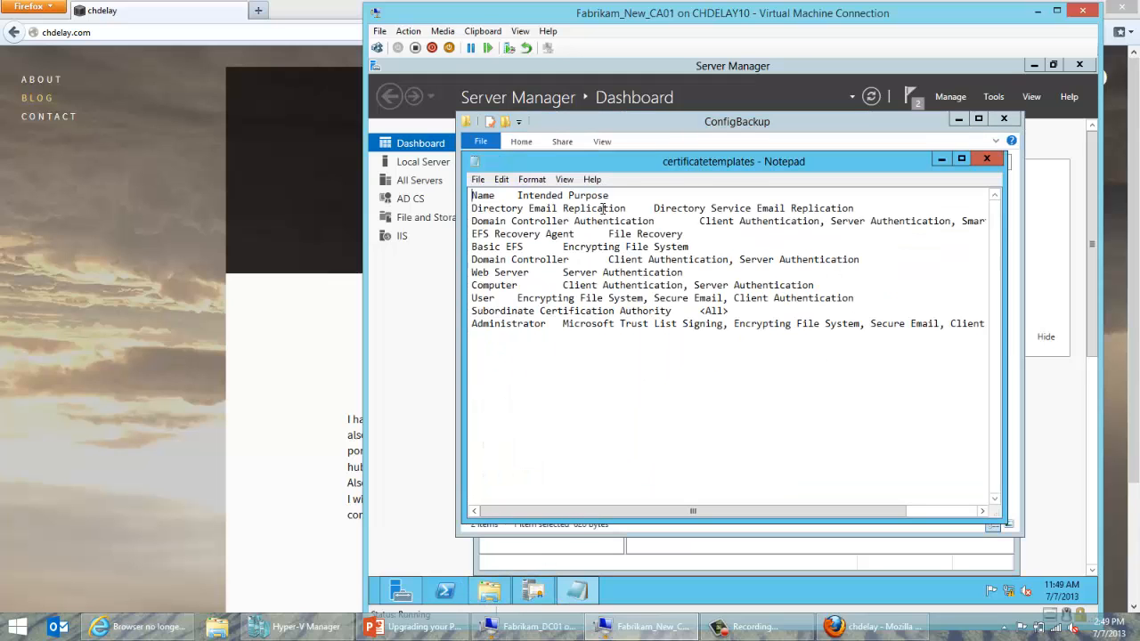
{"action": "left_click", "coordinate": [958, 120]}
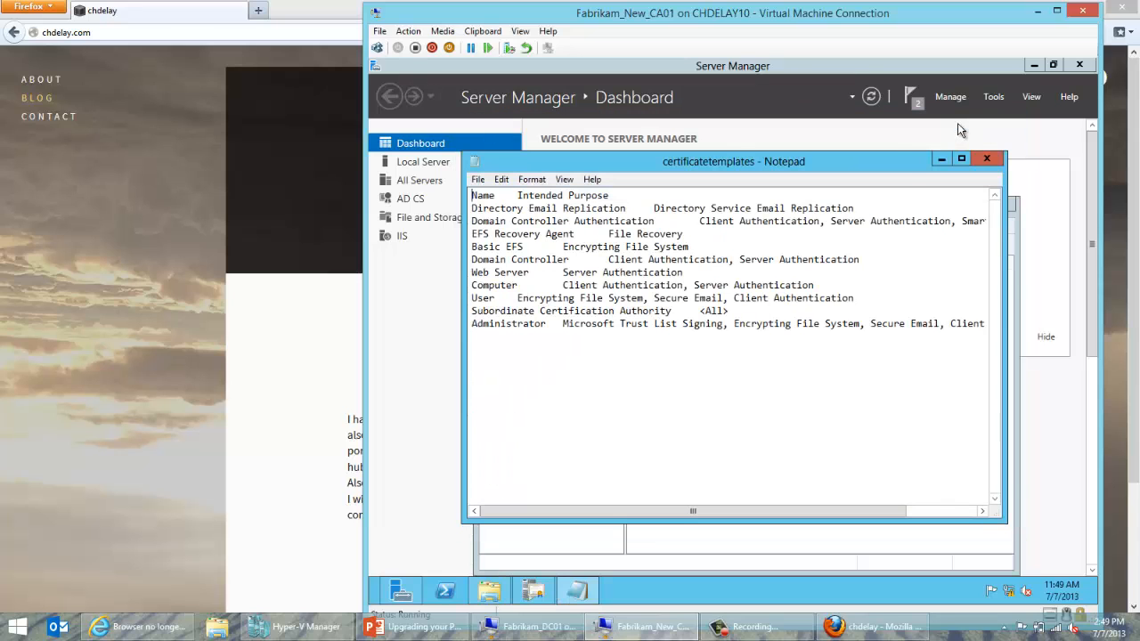
{"action": "left_click_drag", "start_coordinate": [1018, 303], "coordinate": [1058, 348]}
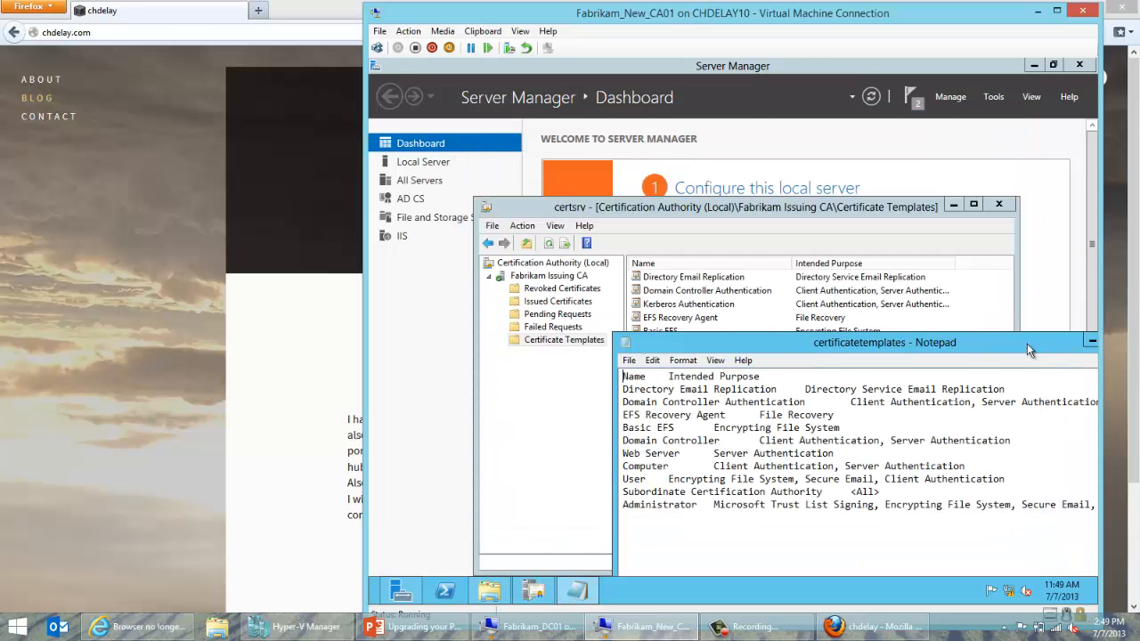
{"action": "left_click_drag", "start_coordinate": [962, 342], "coordinate": [972, 437]}
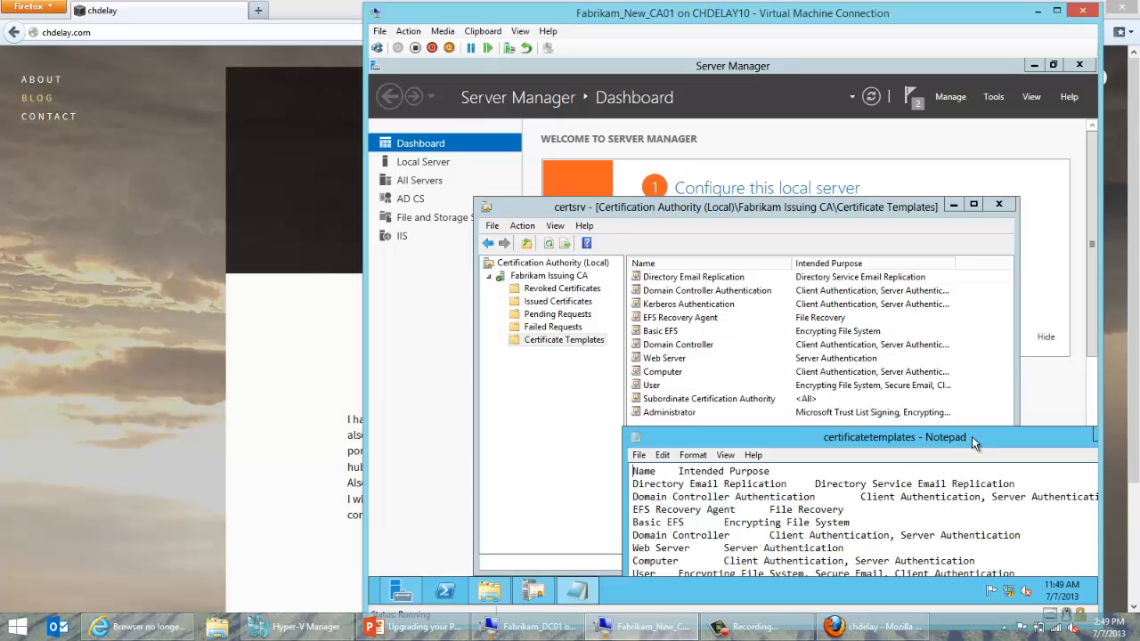
{"action": "left_click_drag", "start_coordinate": [972, 436], "coordinate": [921, 400]}
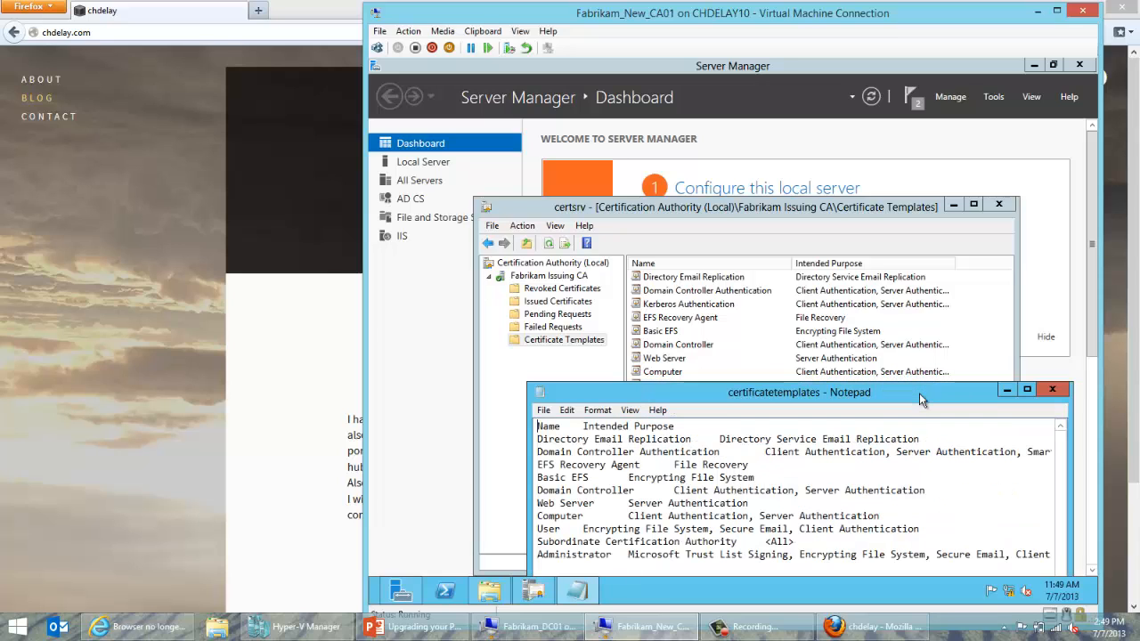
{"action": "left_click", "coordinate": [1050, 392]}
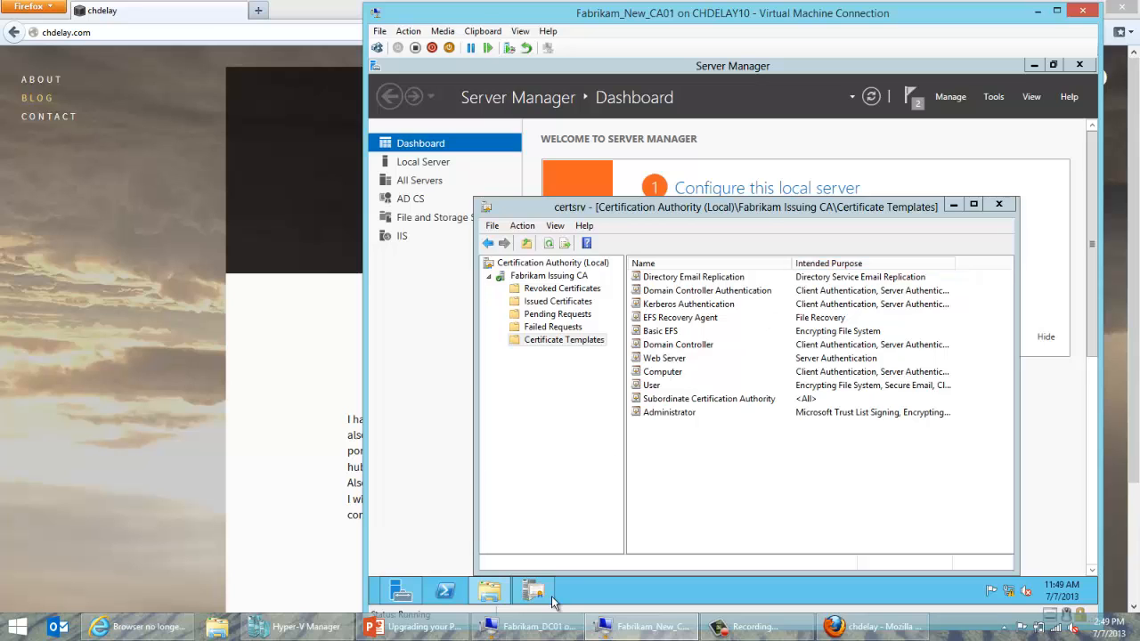
{"action": "left_click", "coordinate": [532, 626]}
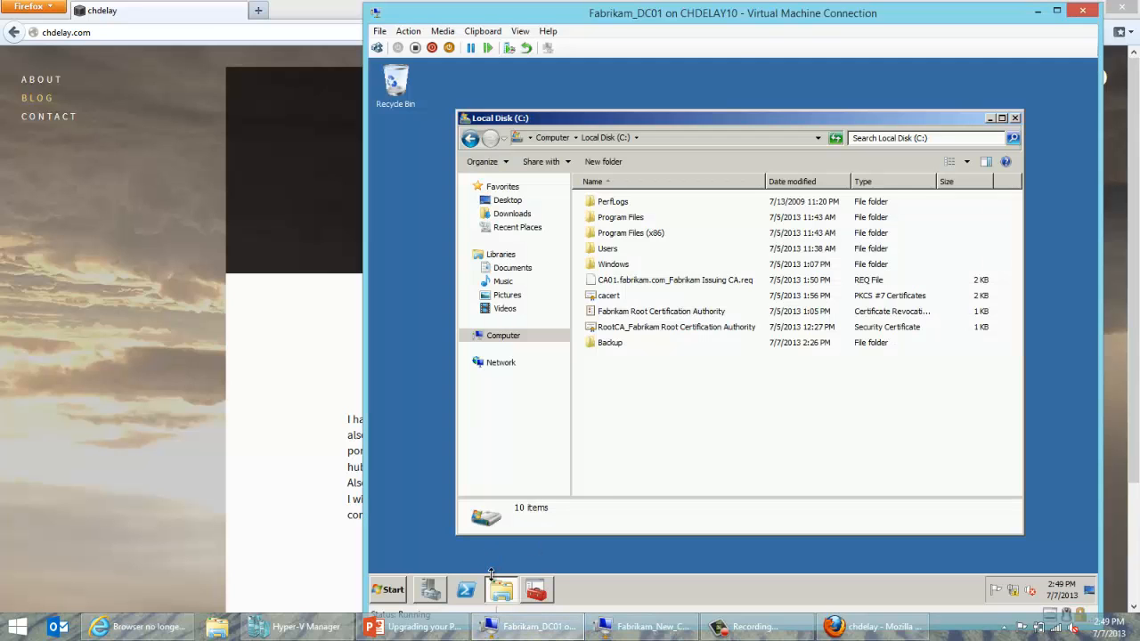
In ADSI Edit, open properties of the Fabrikam Issuing CA object in the AIA container.
{"action": "key", "text": "super+r"}
{"action": "type", "text": "a"}
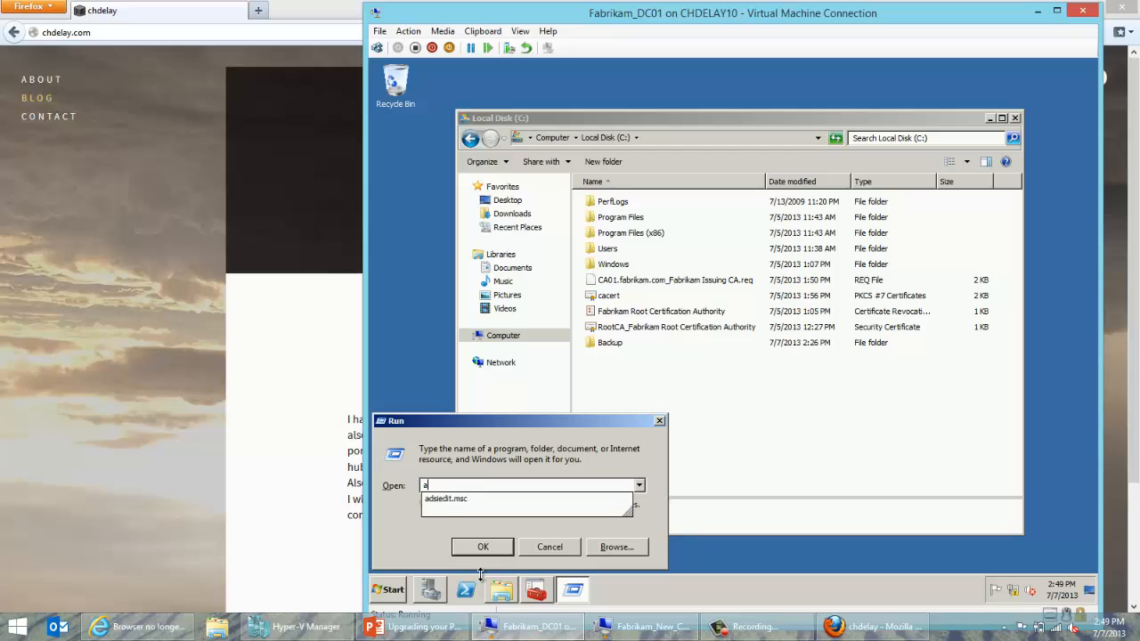
{"action": "type", "text": "dsied"}
{"action": "left_click", "coordinate": [536, 590]}
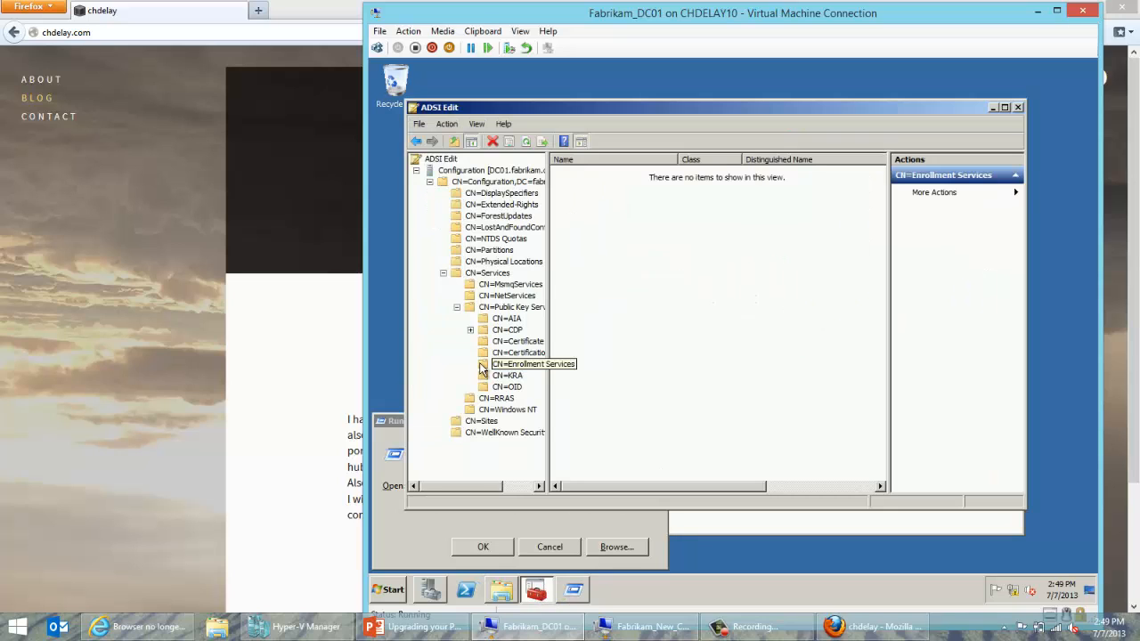
{"action": "left_click", "coordinate": [510, 306]}
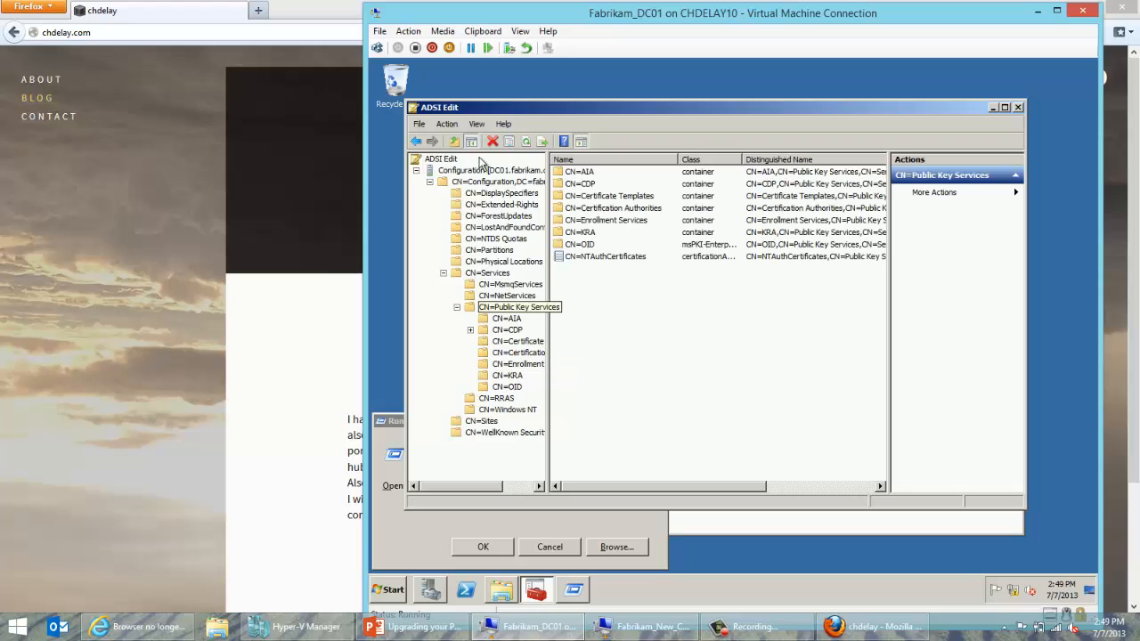
{"action": "left_click", "coordinate": [525, 141]}
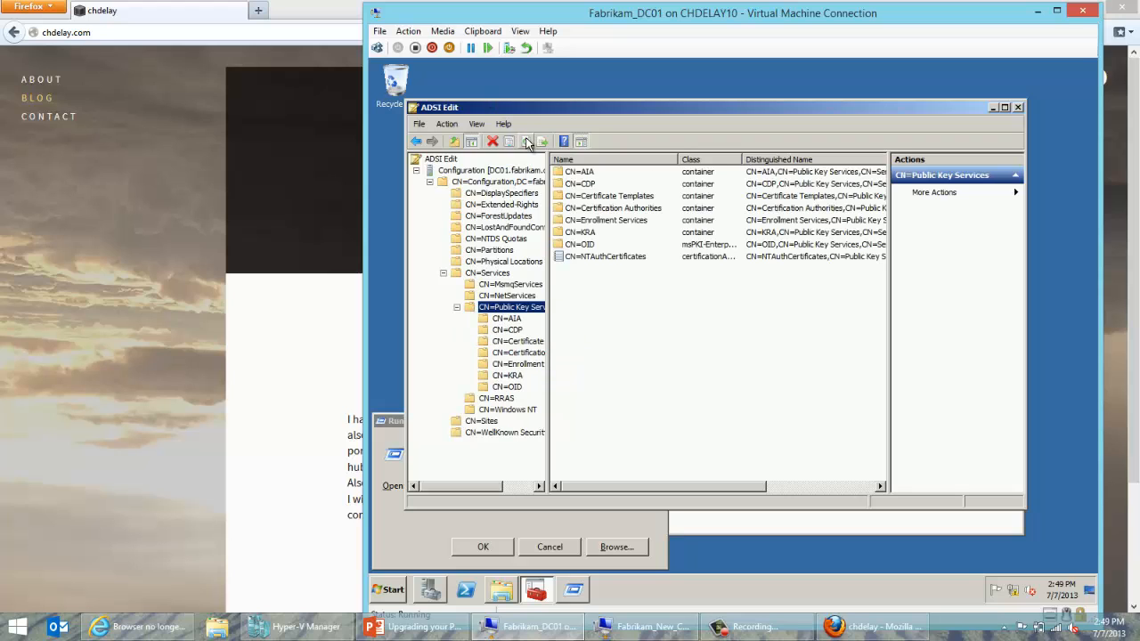
{"action": "left_click", "coordinate": [490, 319]}
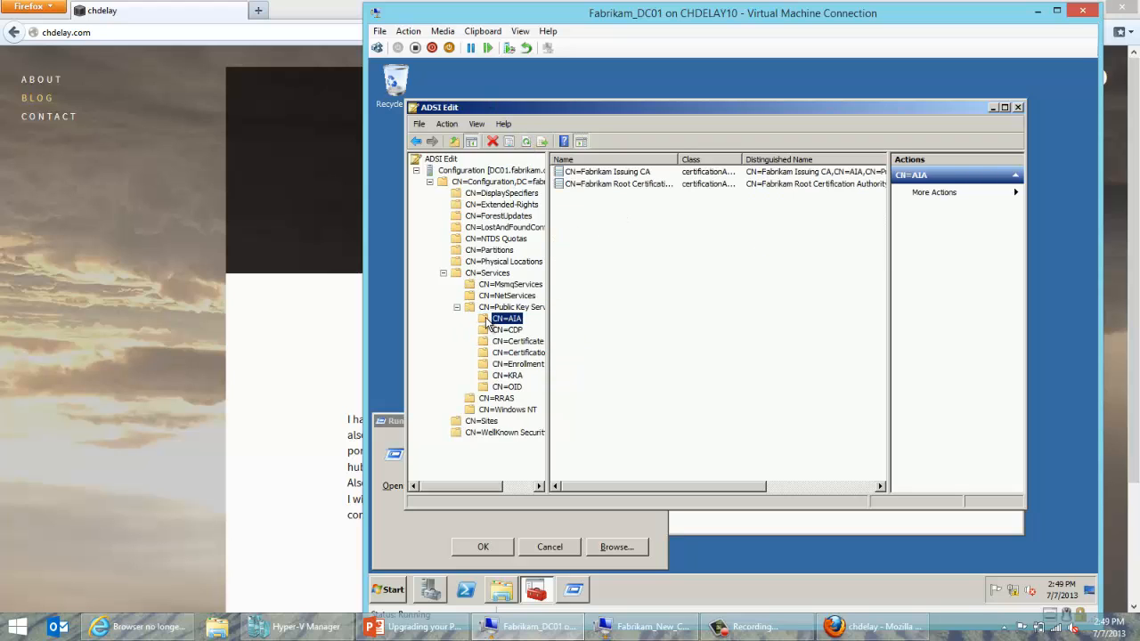
{"action": "right_click", "coordinate": [579, 175]}
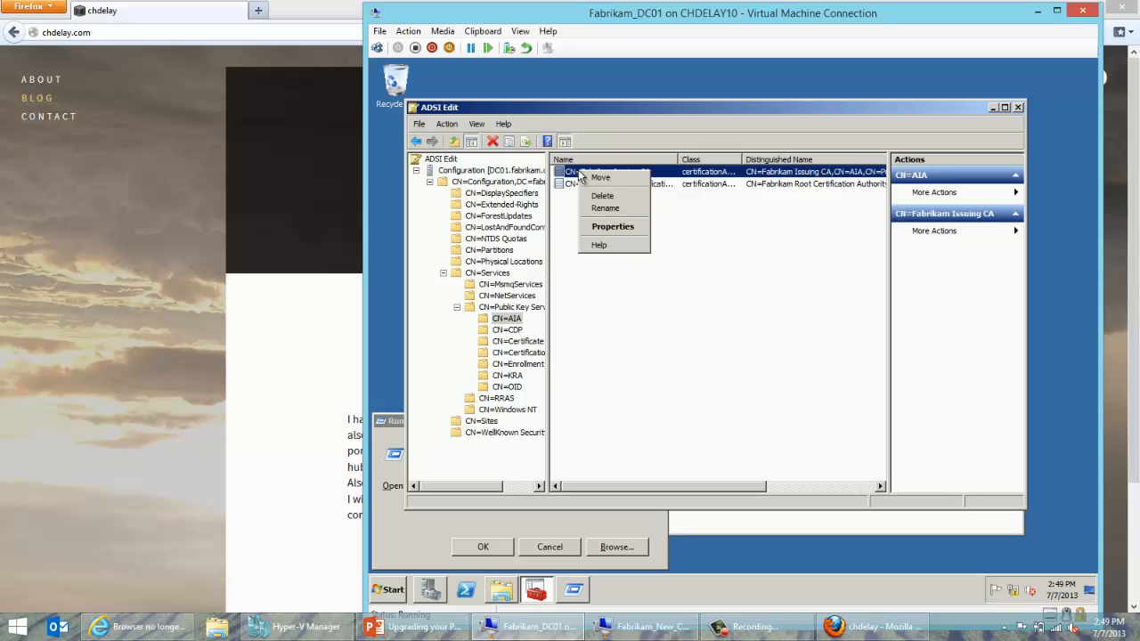
{"action": "left_click", "coordinate": [600, 230]}
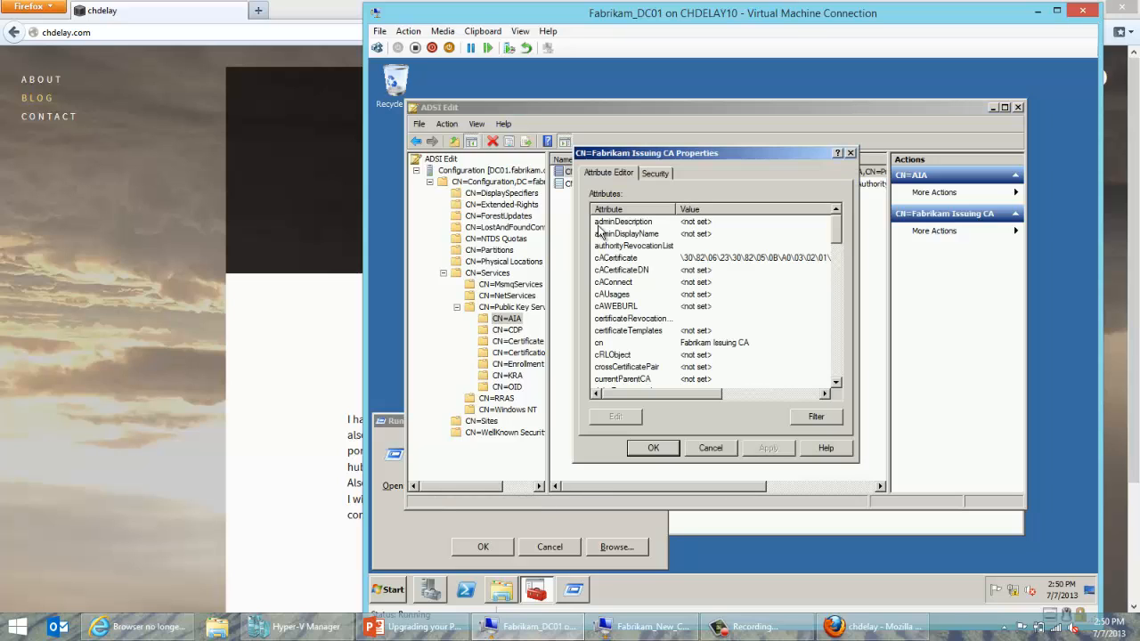
Edit the CA01$ advanced security entry and enable Computers as a search object type.
{"action": "left_click", "coordinate": [658, 172]}
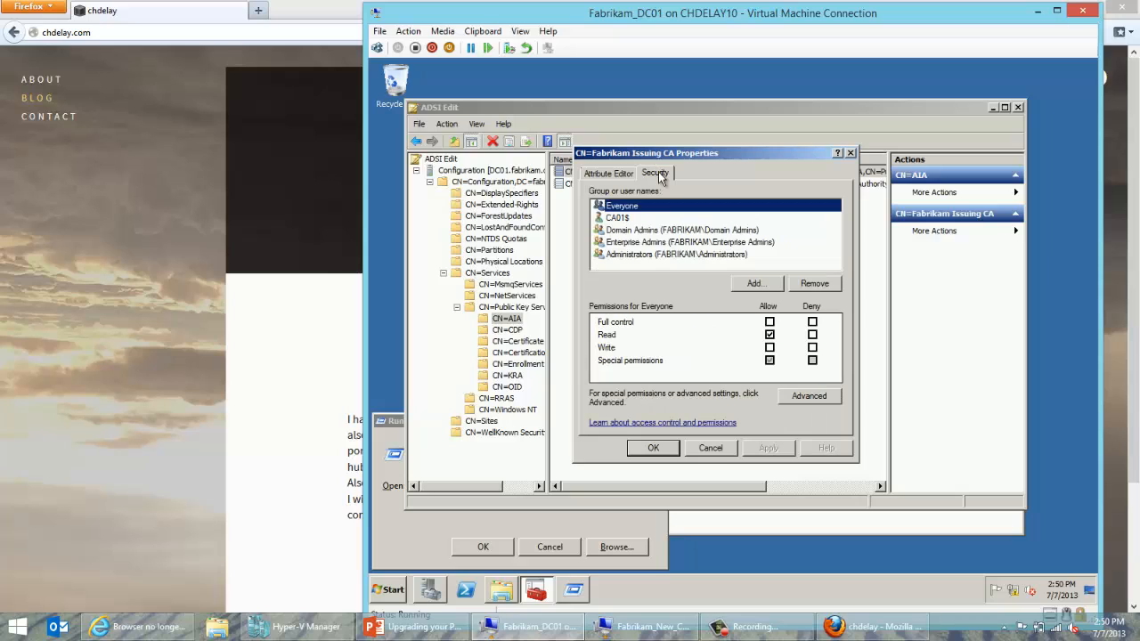
{"action": "left_click", "coordinate": [656, 219]}
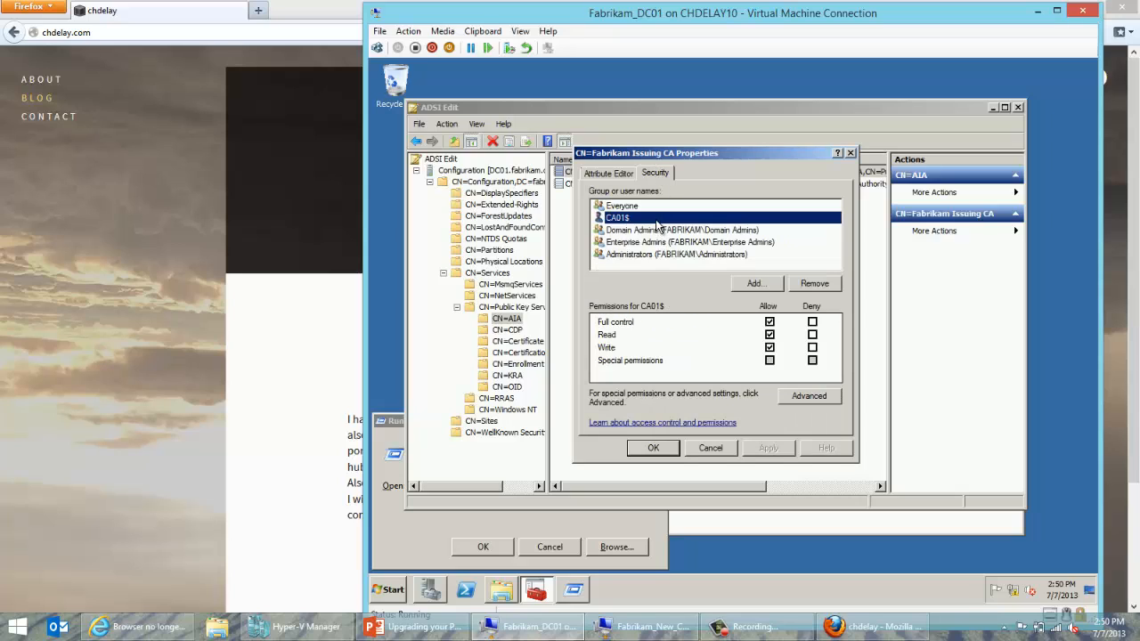
{"action": "left_click", "coordinate": [804, 393]}
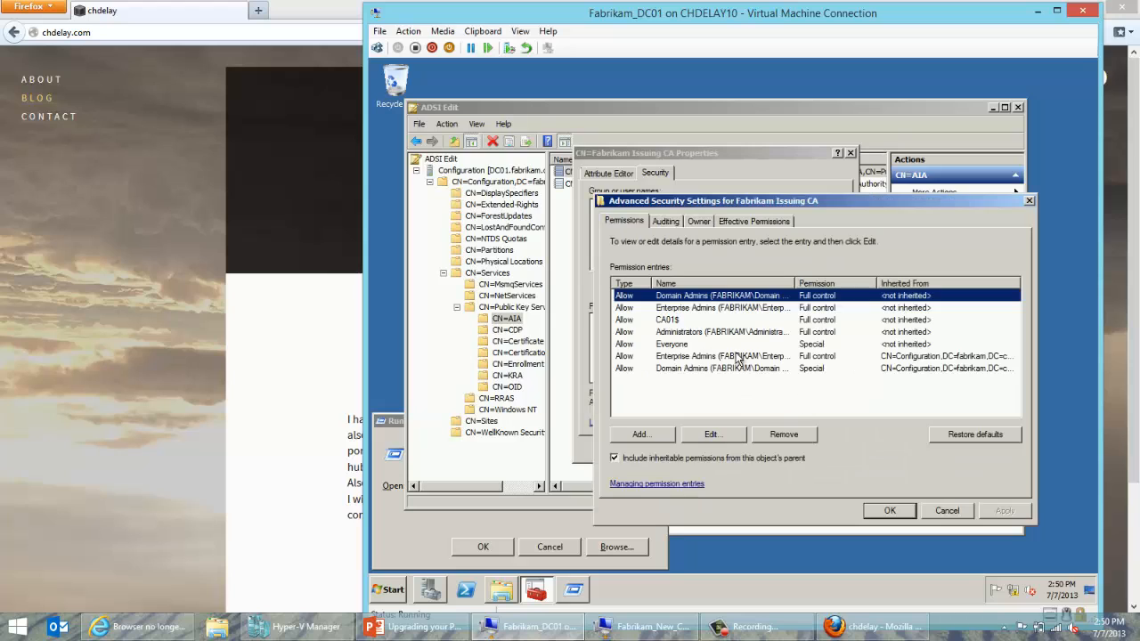
{"action": "left_click", "coordinate": [690, 320]}
{"action": "left_click", "coordinate": [713, 434]}
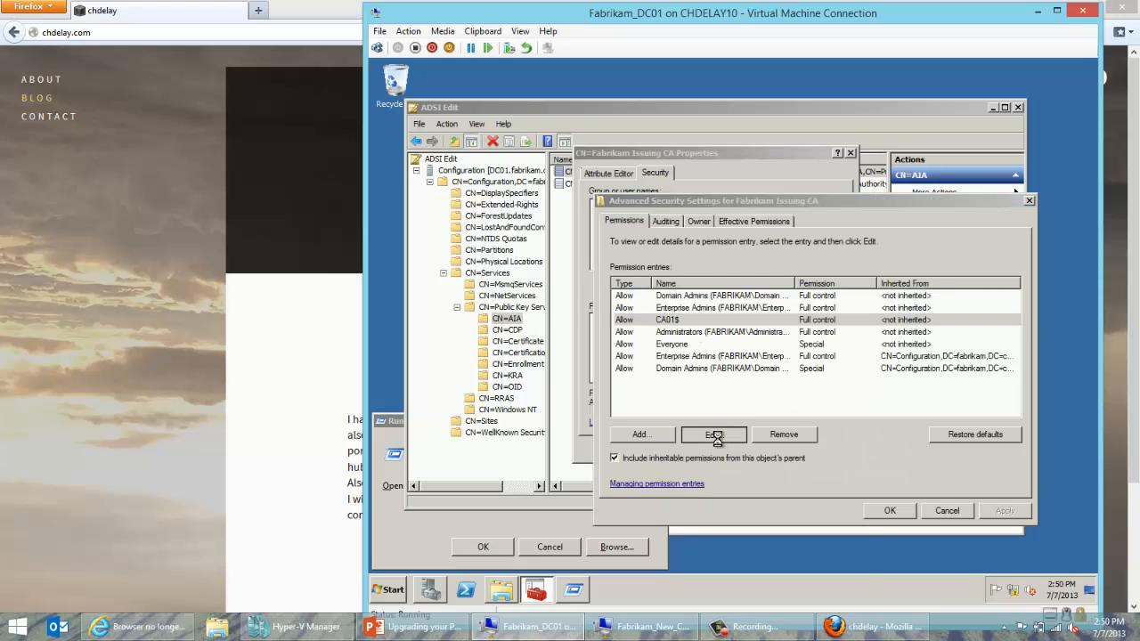
{"action": "left_click", "coordinate": [829, 298]}
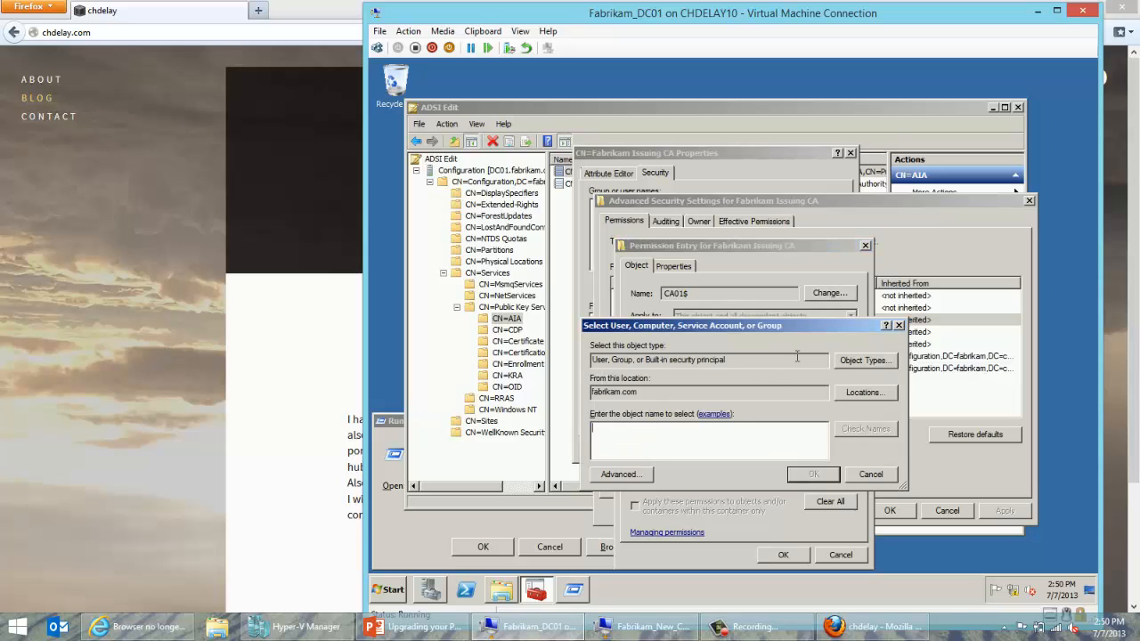
{"action": "left_click", "coordinate": [860, 360]}
{"action": "left_click", "coordinate": [586, 395]}
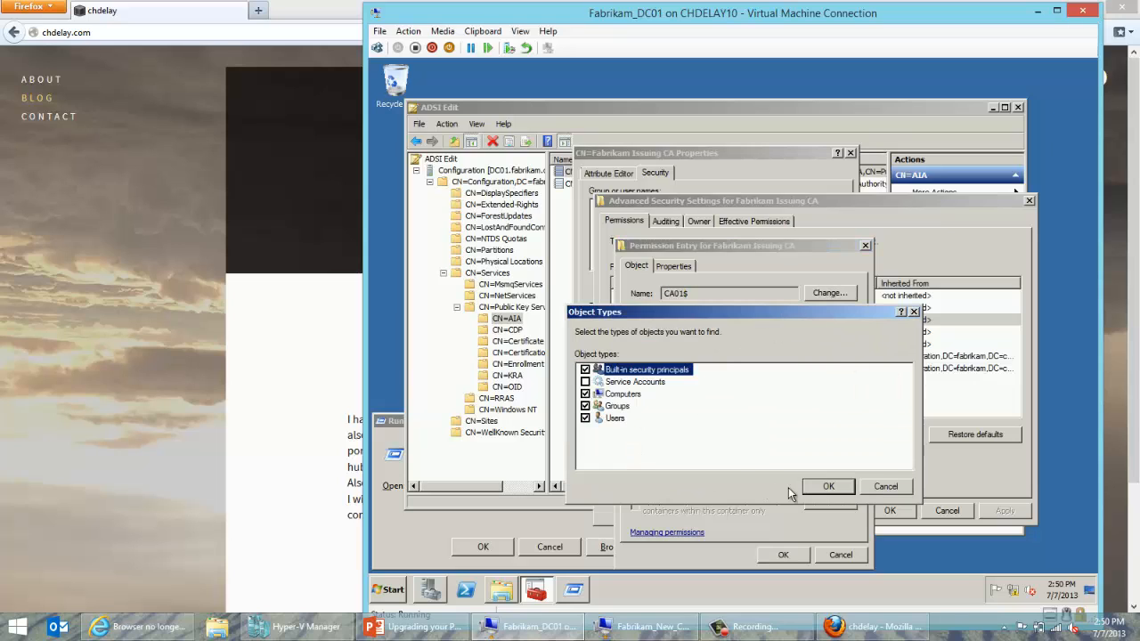
{"action": "left_click", "coordinate": [825, 486]}
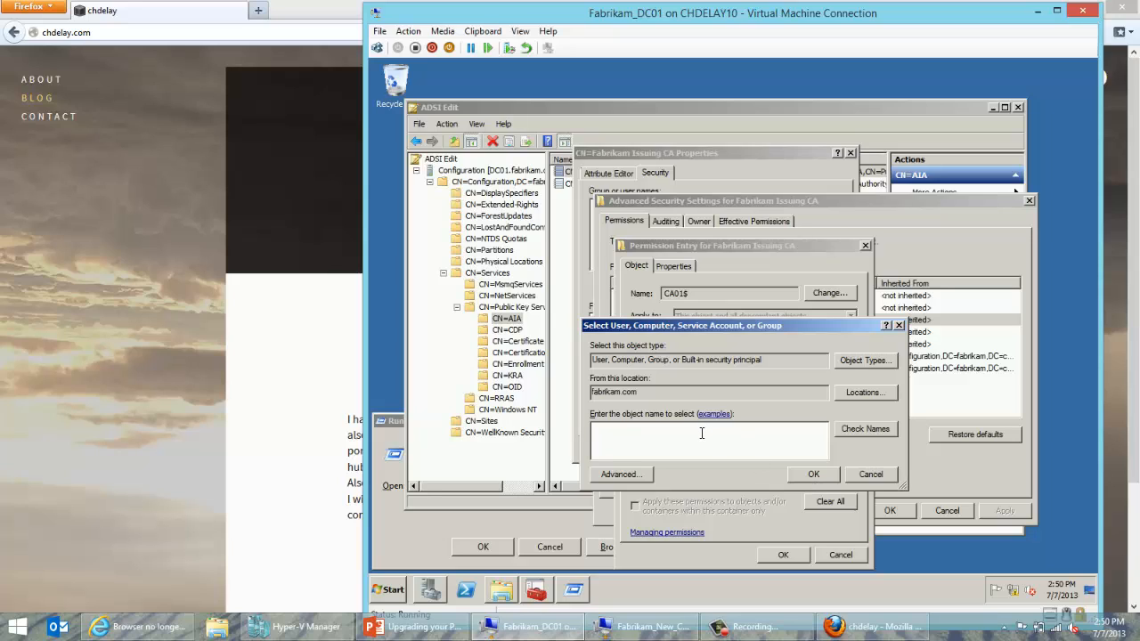
Bind the entry to the CA01 computer account and commit all security dialogs.
{"action": "type", "text": "CA"}
{"action": "type", "text": "01"}
{"action": "left_click", "coordinate": [882, 430]}
{"action": "left_click", "coordinate": [818, 479]}
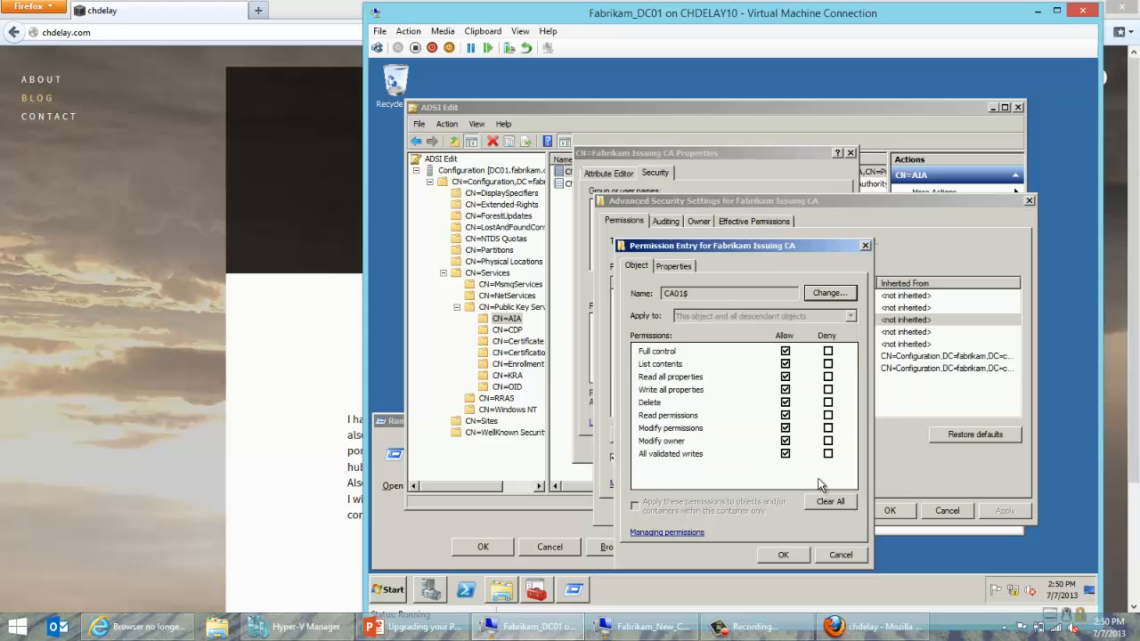
{"action": "left_click", "coordinate": [784, 555]}
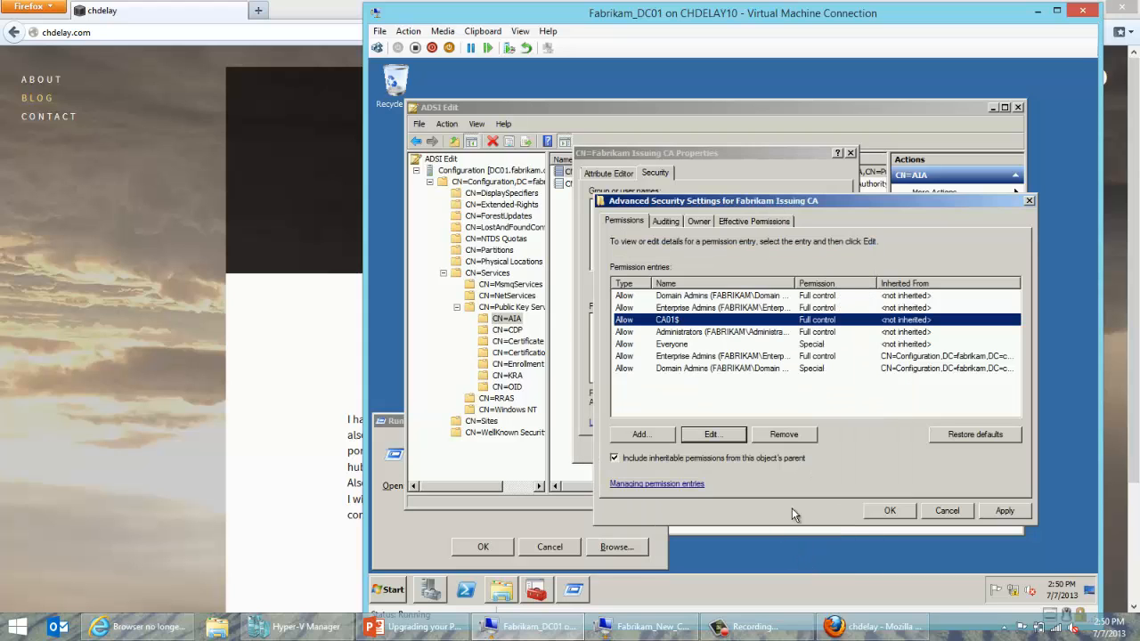
{"action": "left_click", "coordinate": [875, 507]}
{"action": "left_click", "coordinate": [663, 445]}
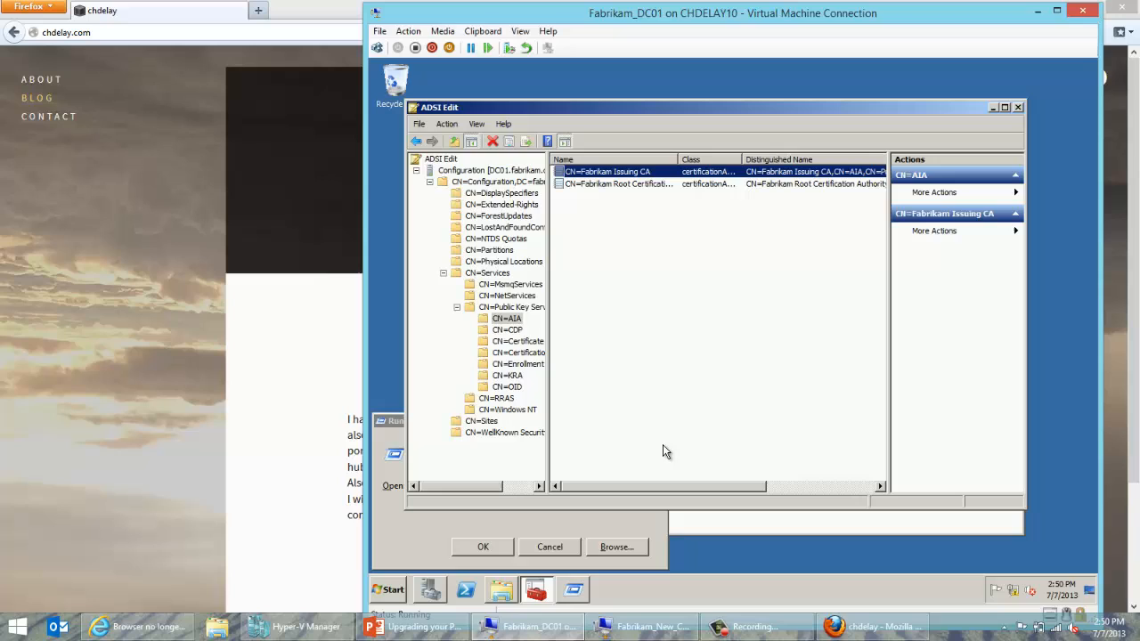
Open advanced security on the CDP\CA01 Fabrikam Issuing CA object and edit the CA01$ entry.
{"action": "left_click", "coordinate": [508, 329]}
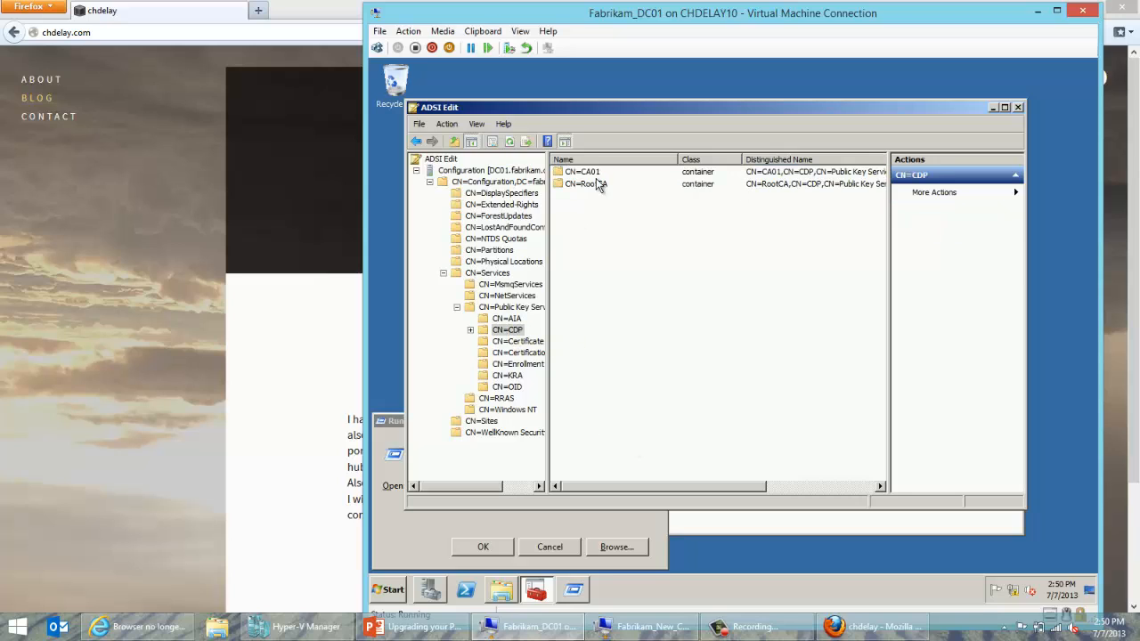
{"action": "double_click", "coordinate": [592, 172]}
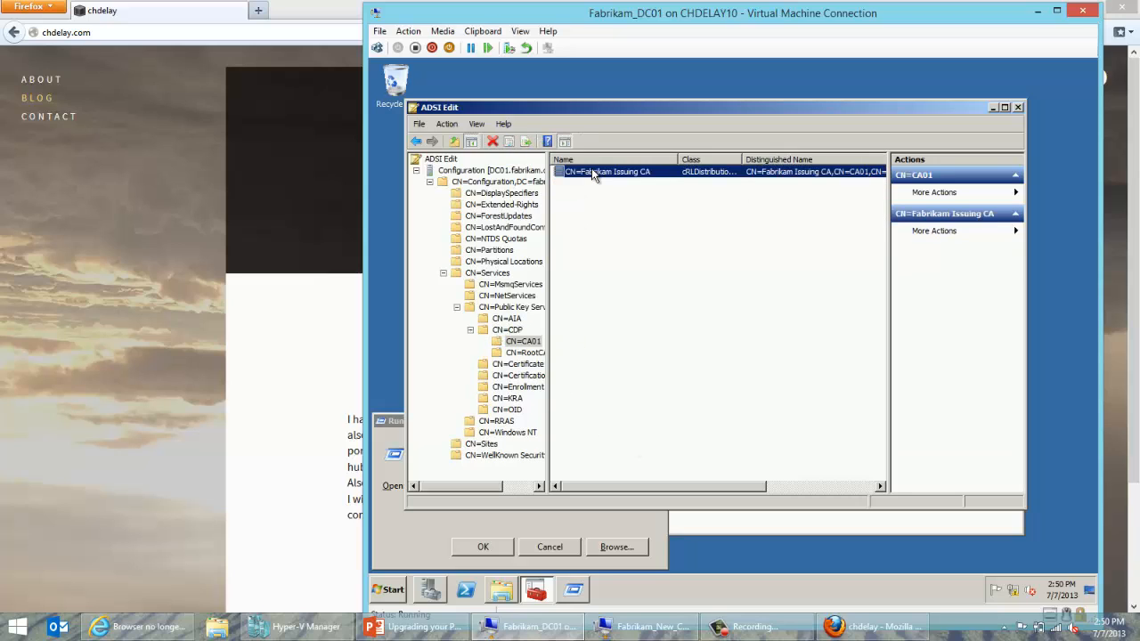
{"action": "right_click", "coordinate": [592, 171]}
{"action": "left_click", "coordinate": [609, 228]}
{"action": "left_click", "coordinate": [655, 173]}
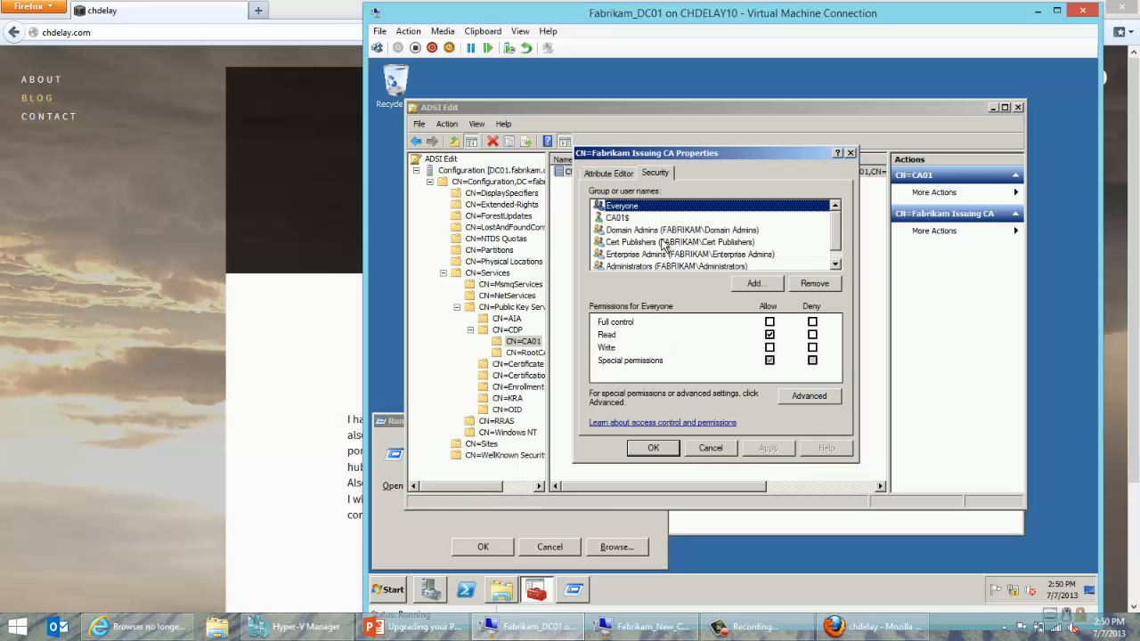
{"action": "left_click", "coordinate": [789, 394]}
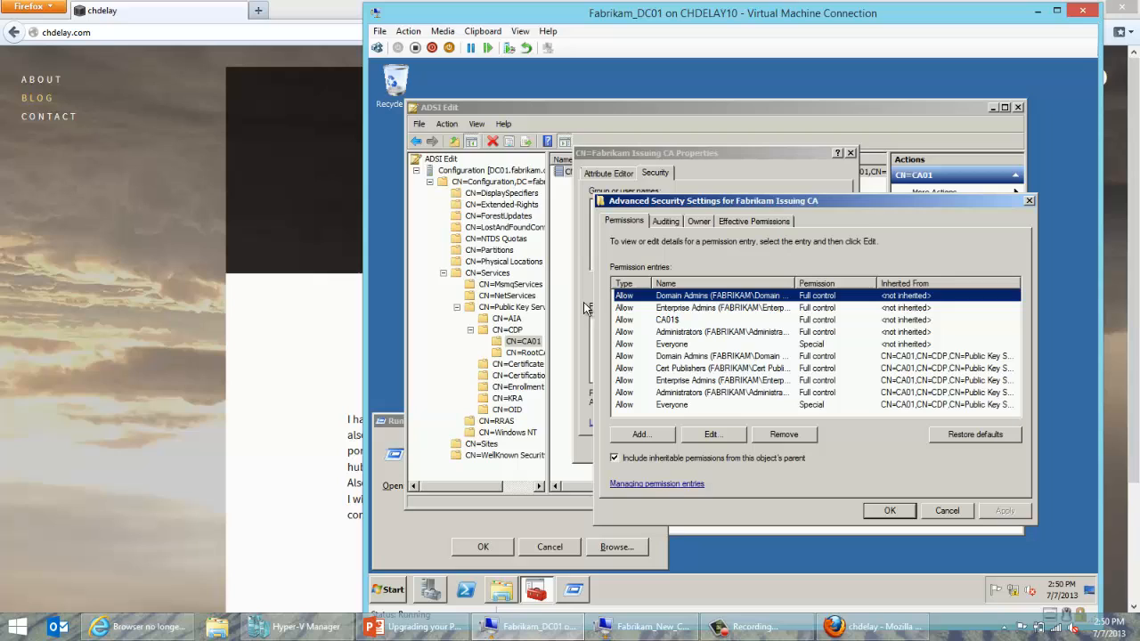
{"action": "left_click", "coordinate": [670, 320]}
{"action": "left_click", "coordinate": [711, 434]}
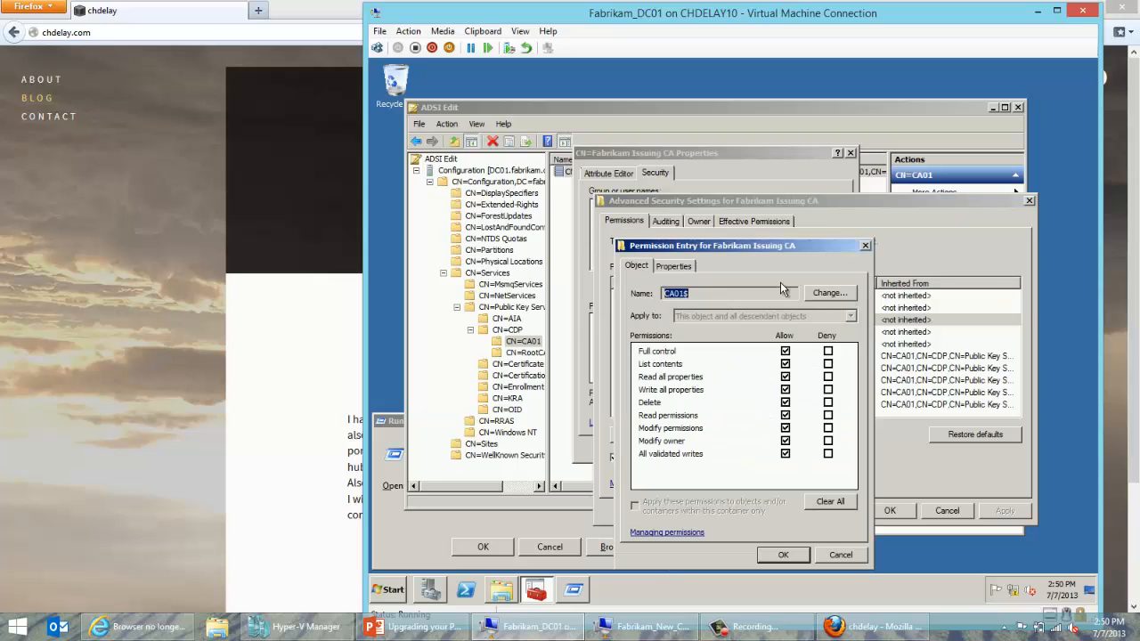
Rebind the entry to computer account CA01 with Computers object type, then OK all dialogs.
{"action": "left_click", "coordinate": [821, 293]}
{"action": "left_click", "coordinate": [864, 361]}
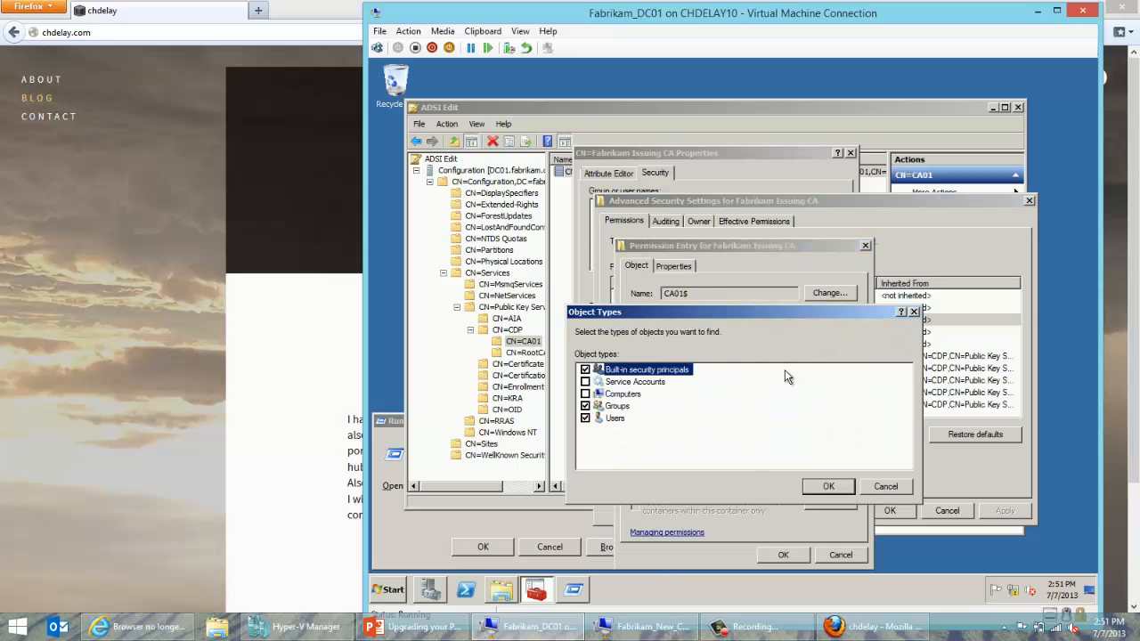
{"action": "left_click", "coordinate": [585, 394]}
{"action": "left_click", "coordinate": [826, 486]}
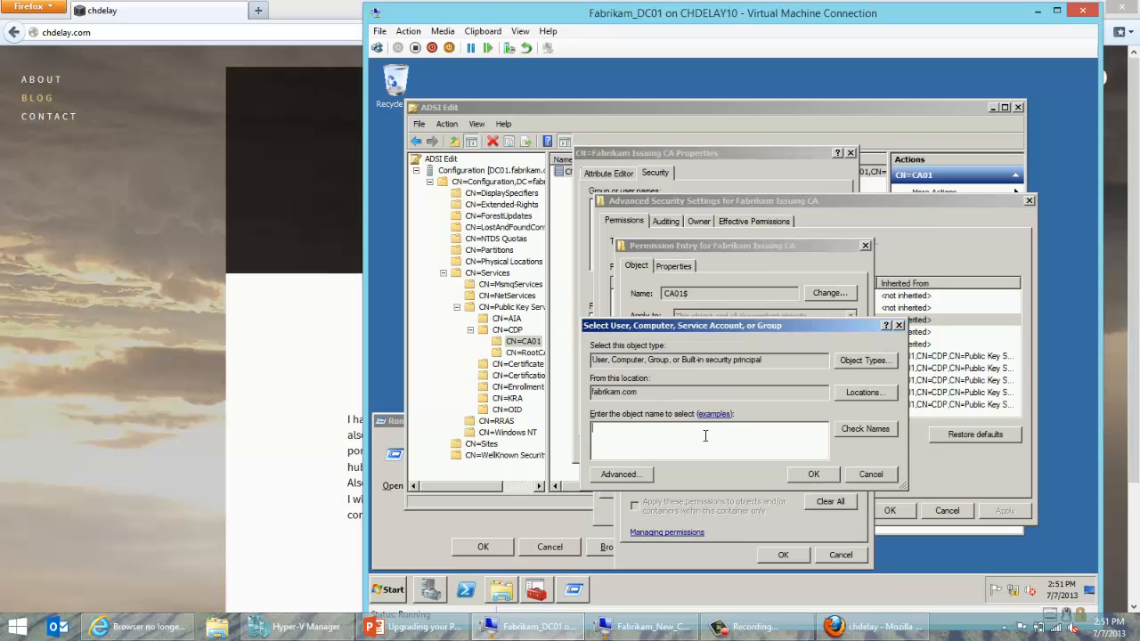
{"action": "left_click", "coordinate": [703, 436]}
{"action": "type", "text": "CA01"}
{"action": "left_click", "coordinate": [865, 428]}
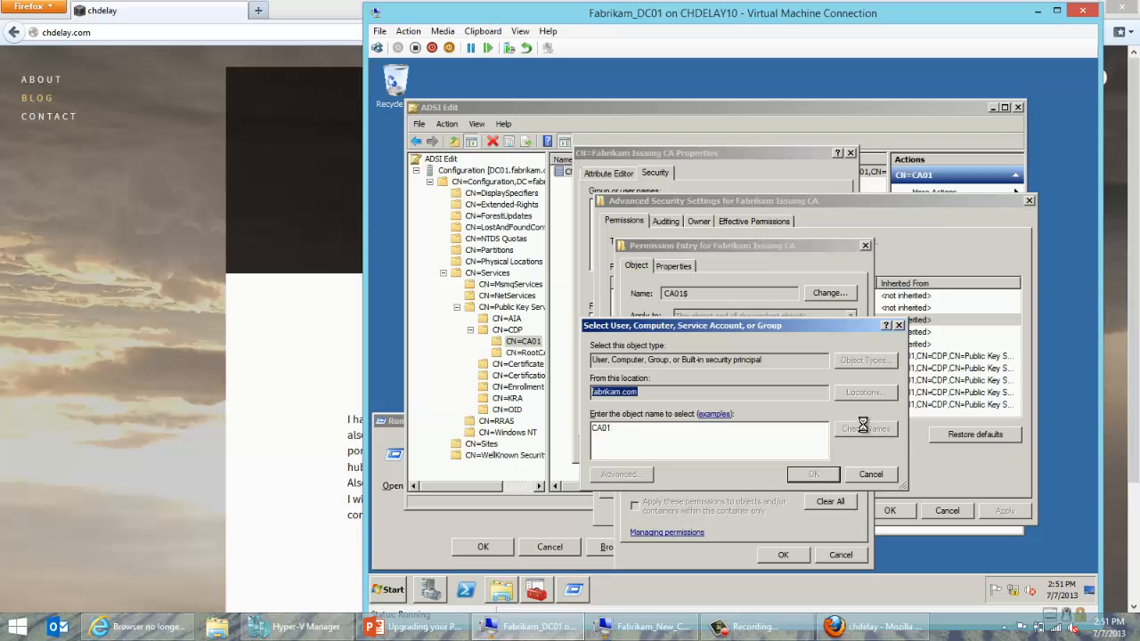
{"action": "left_click", "coordinate": [824, 477]}
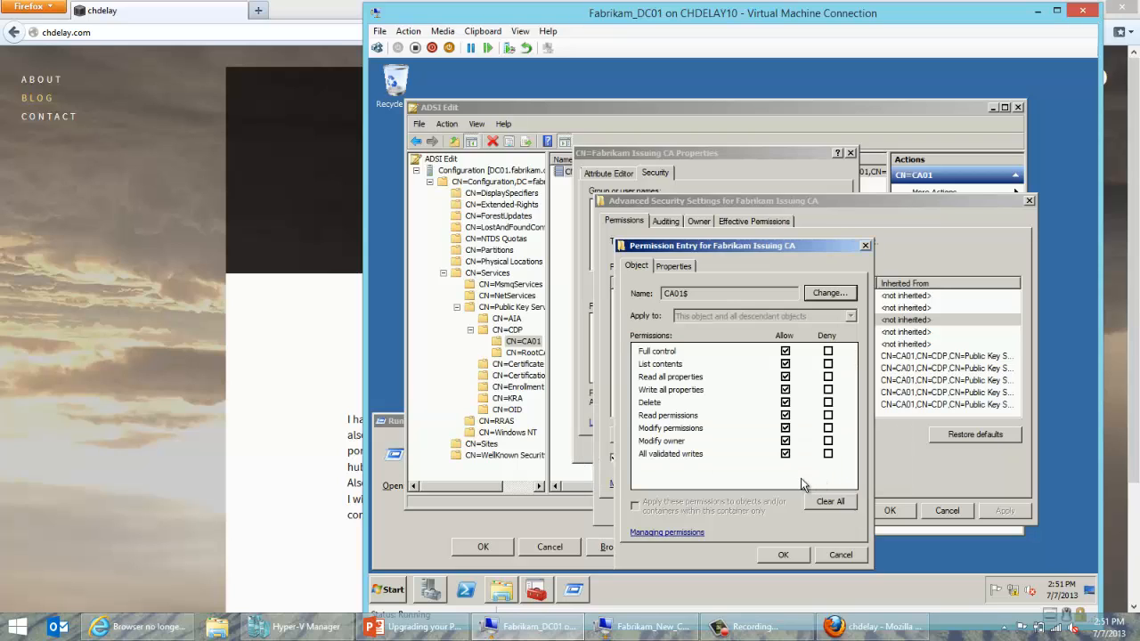
{"action": "left_click", "coordinate": [770, 557]}
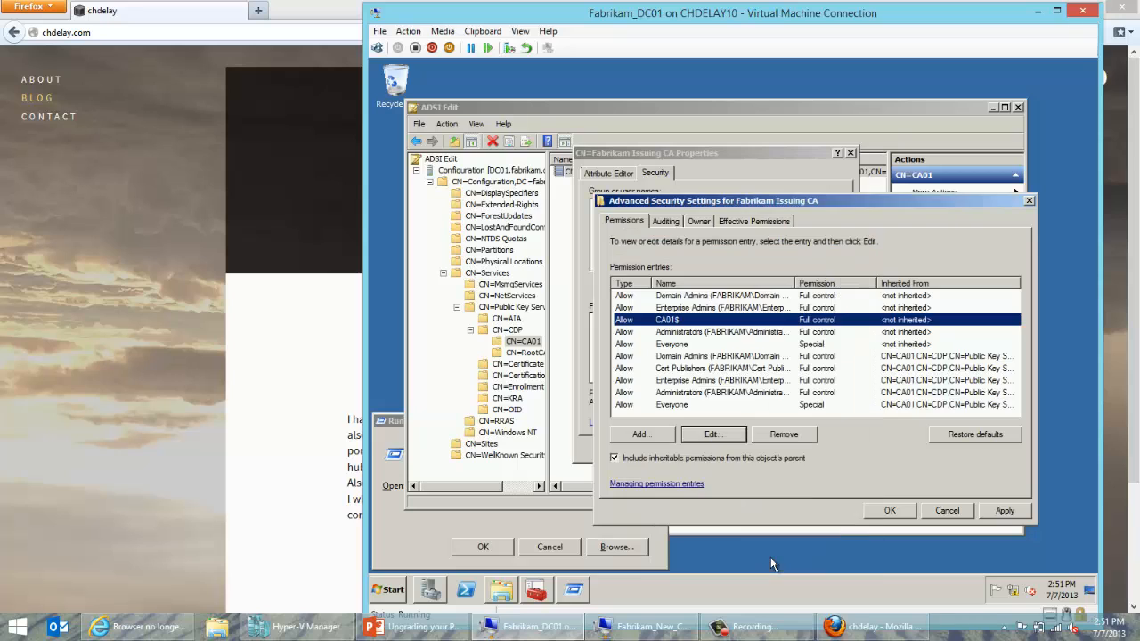
{"action": "left_click", "coordinate": [891, 512]}
{"action": "left_click", "coordinate": [657, 450]}
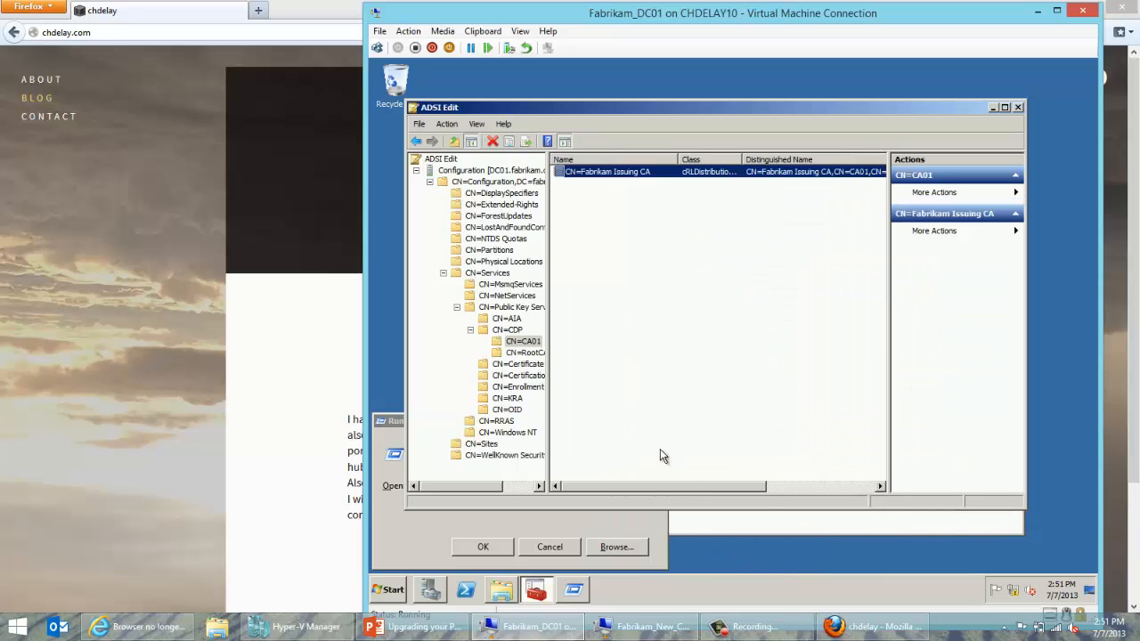
Under Enrollment Services, open the Fabrikam Issuing CA object's Security permissions.
{"action": "left_click", "coordinate": [508, 366]}
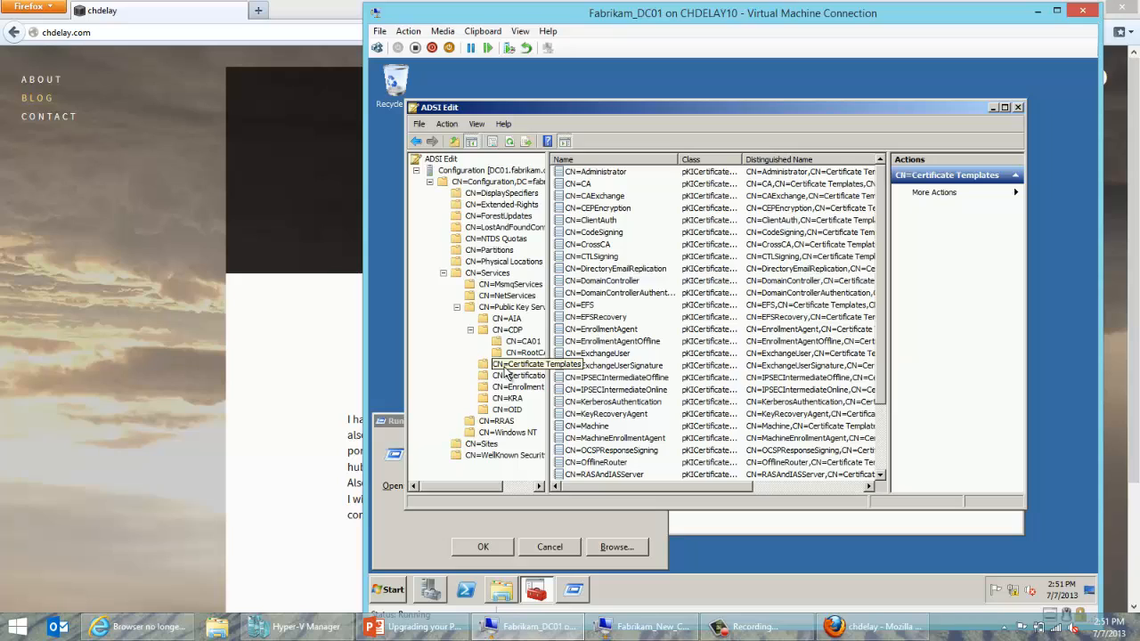
{"action": "left_click", "coordinate": [523, 378]}
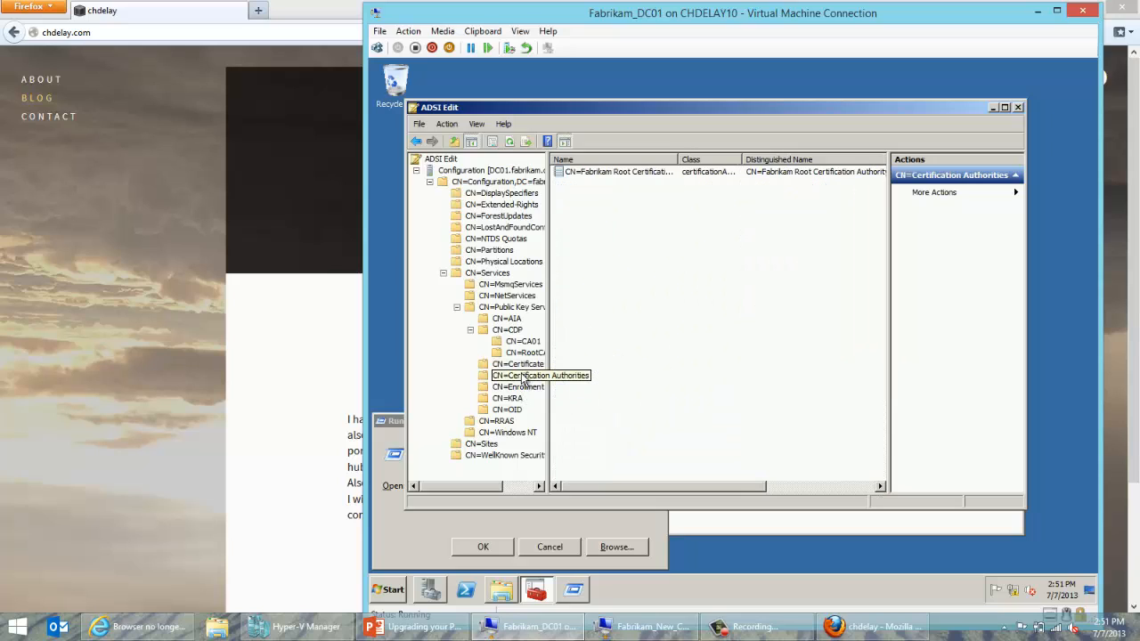
{"action": "left_click", "coordinate": [525, 388]}
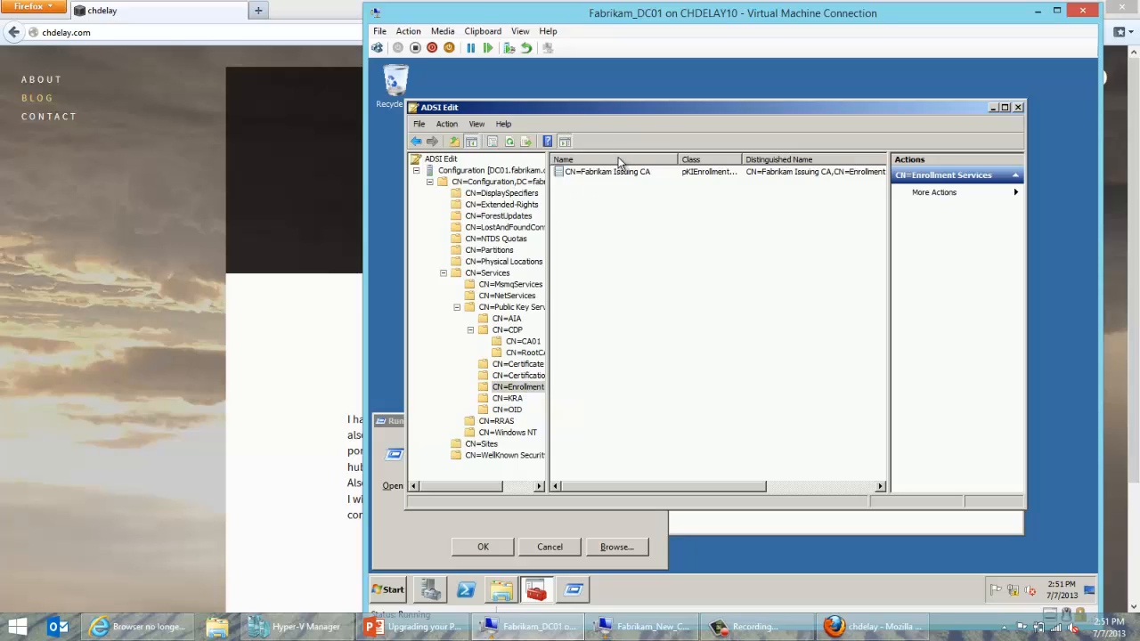
{"action": "right_click", "coordinate": [611, 172]}
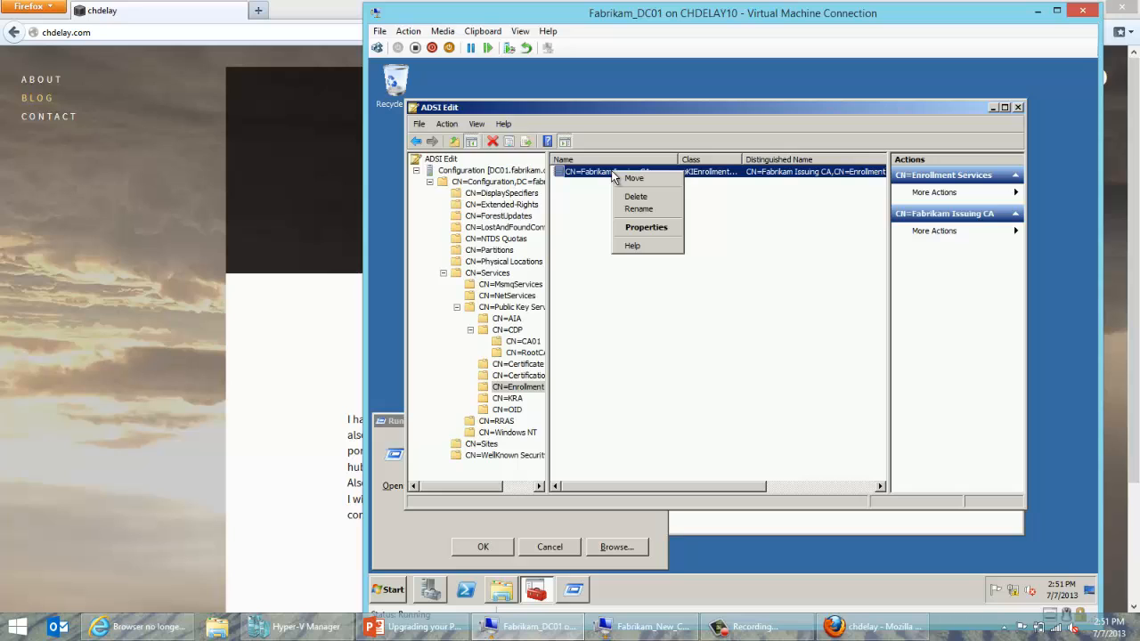
{"action": "left_click", "coordinate": [625, 227]}
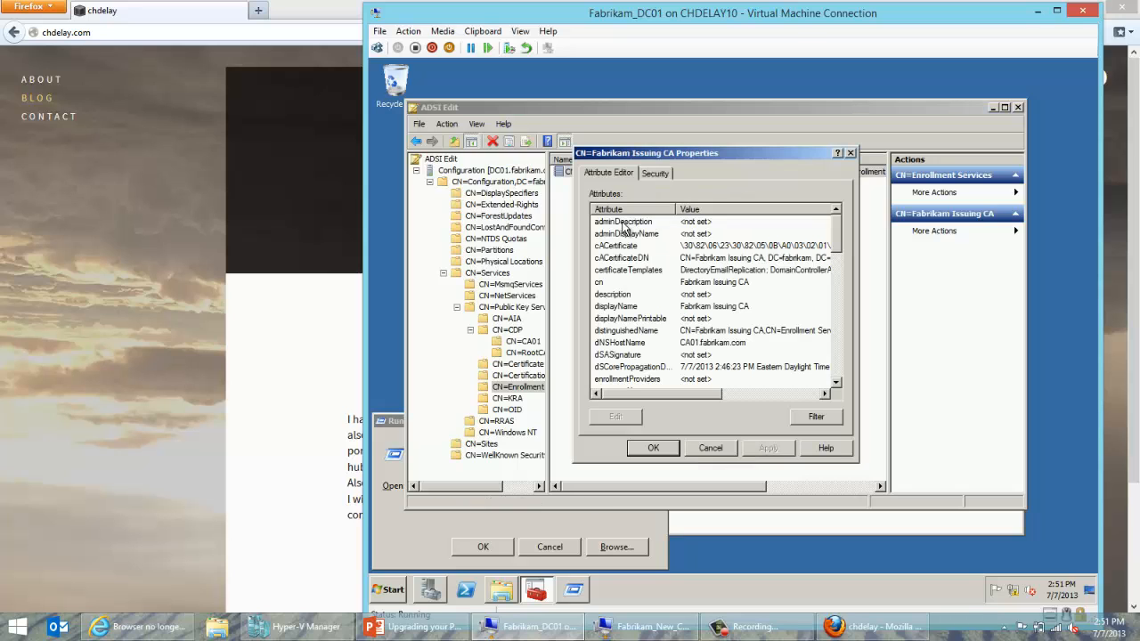
{"action": "left_click", "coordinate": [656, 172]}
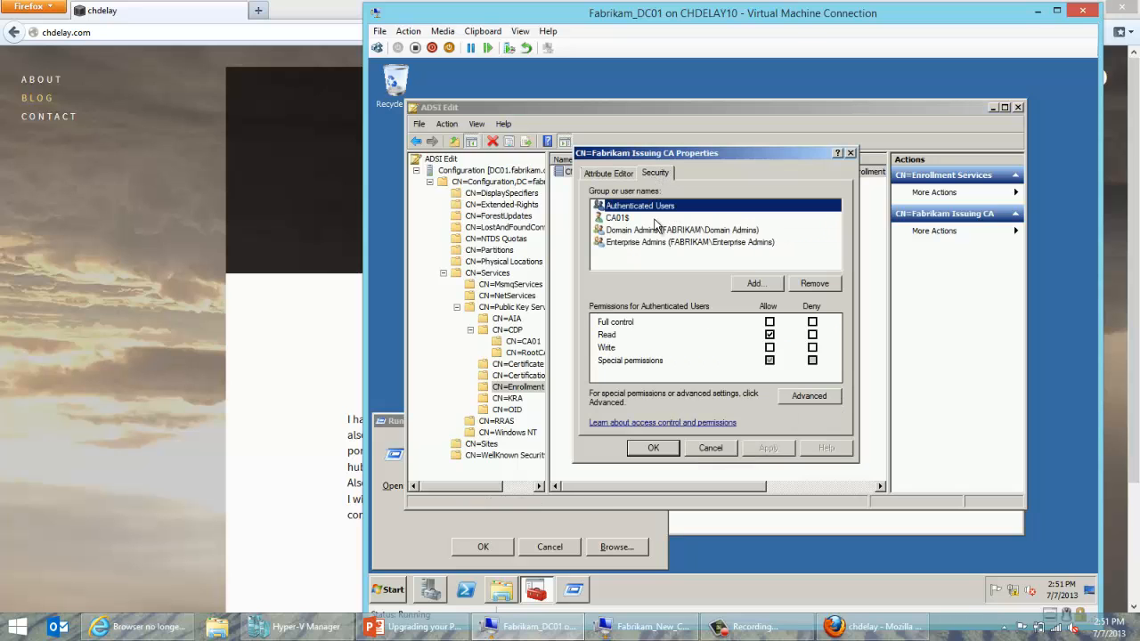
{"action": "left_click", "coordinate": [655, 218]}
{"action": "left_click", "coordinate": [744, 283]}
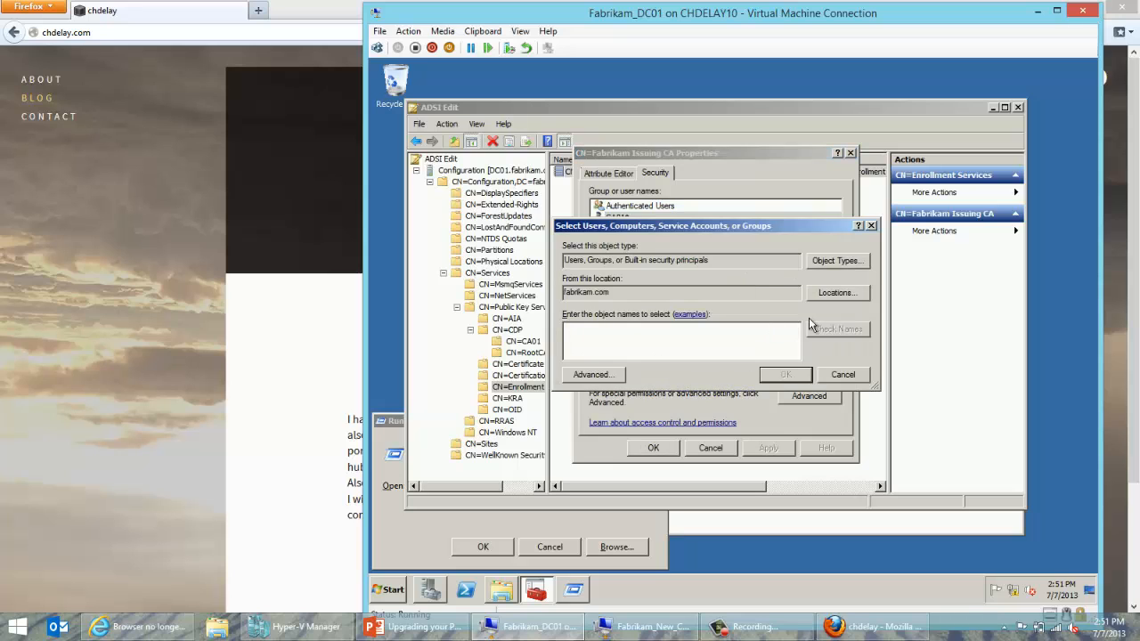
{"action": "left_click", "coordinate": [838, 375]}
Edit the CA01$ advanced entry and try resolving CA01, dismissing the name-not-found error.
{"action": "left_click", "coordinate": [808, 397]}
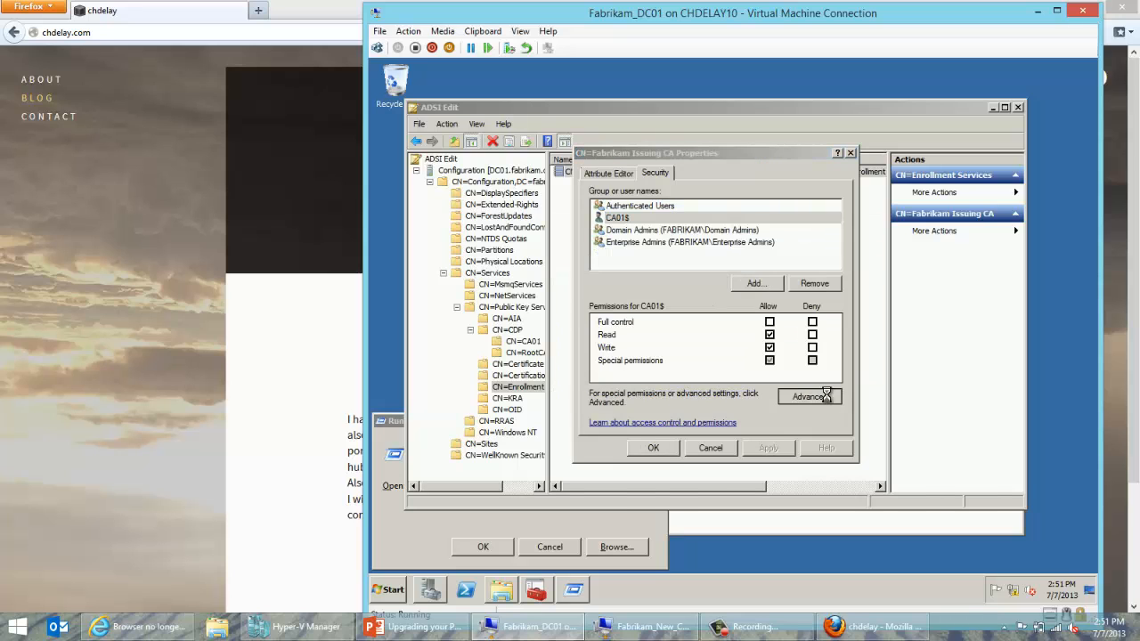
{"action": "left_click", "coordinate": [693, 319]}
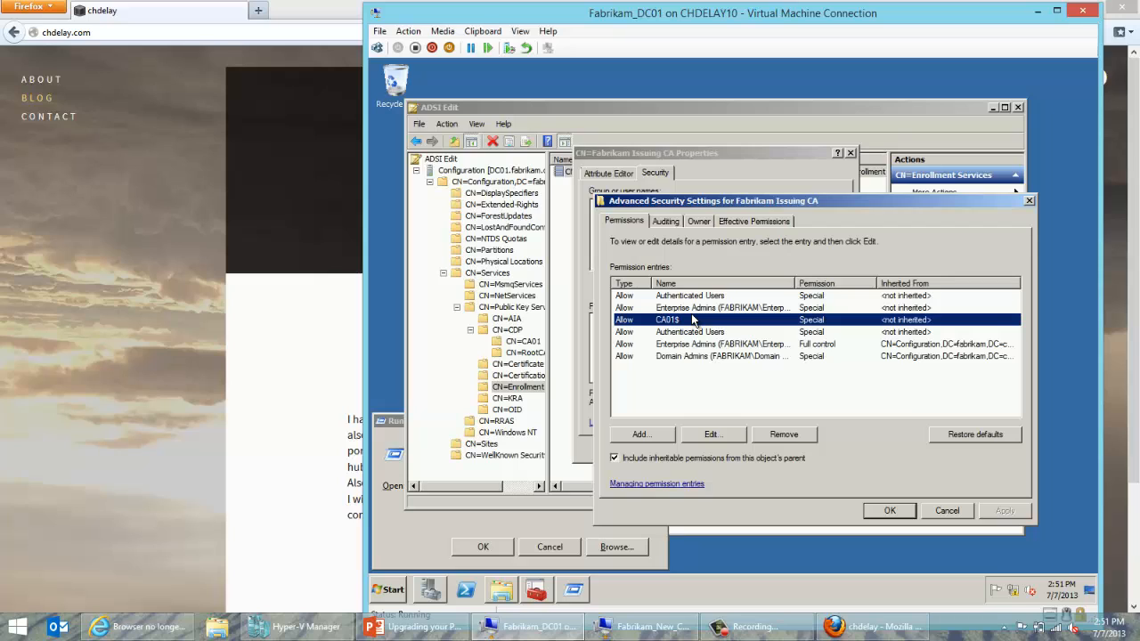
{"action": "left_click", "coordinate": [709, 434]}
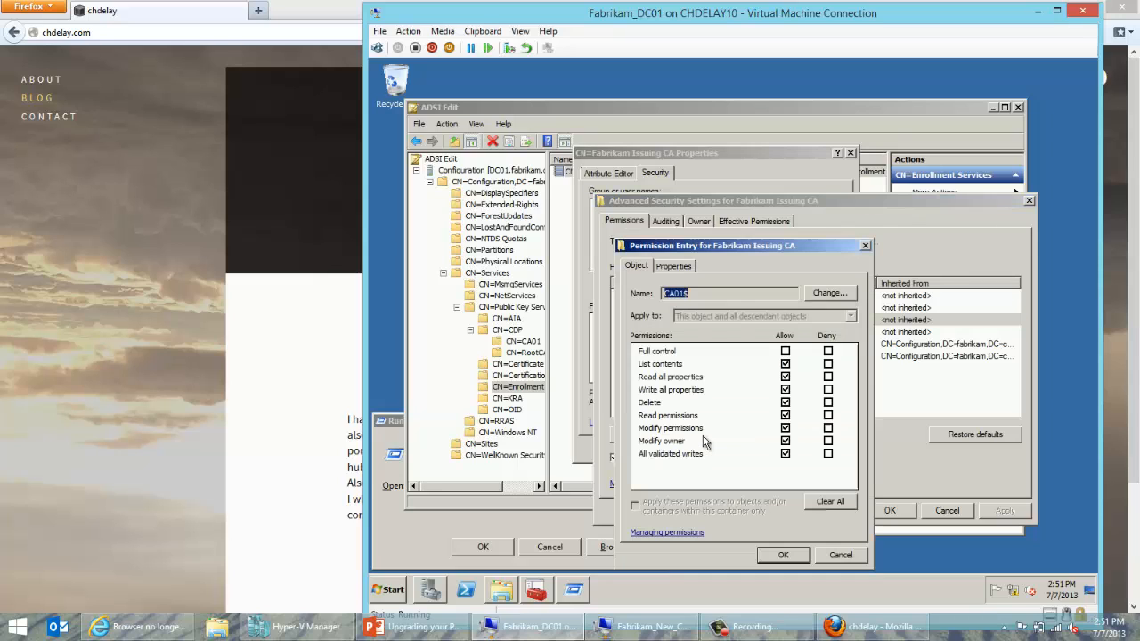
{"action": "left_click", "coordinate": [828, 294]}
{"action": "type", "text": "CA01"}
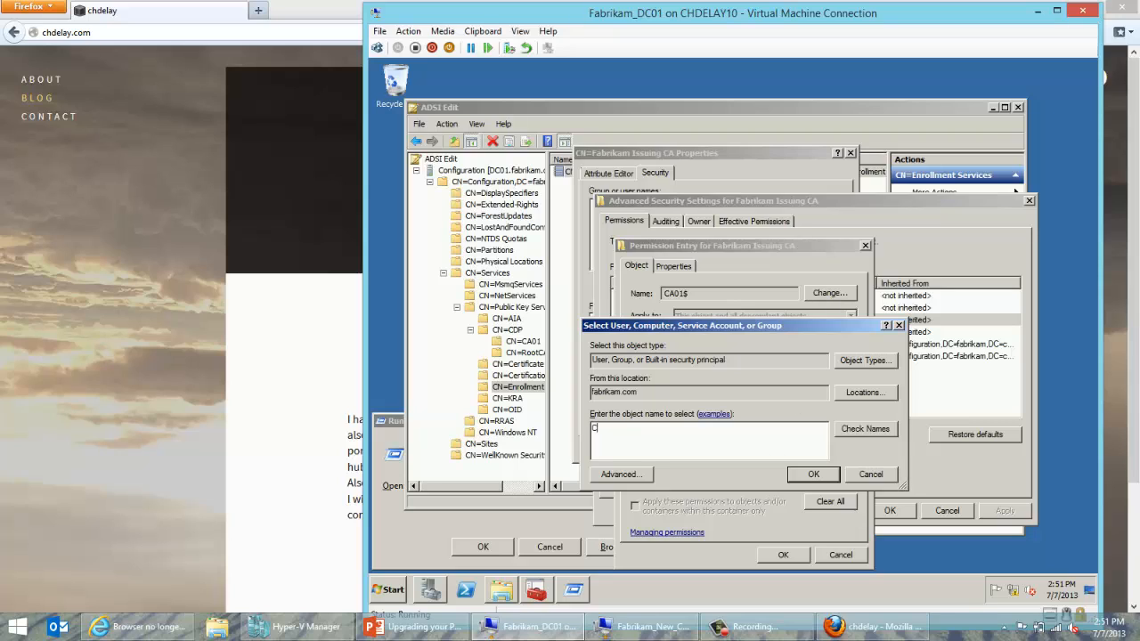
{"action": "left_click", "coordinate": [856, 427]}
{"action": "left_click", "coordinate": [748, 440]}
Include Computers in the search, accept the CA01 account, and OK through all dialogs.
{"action": "left_click", "coordinate": [873, 365]}
{"action": "left_click", "coordinate": [585, 394]}
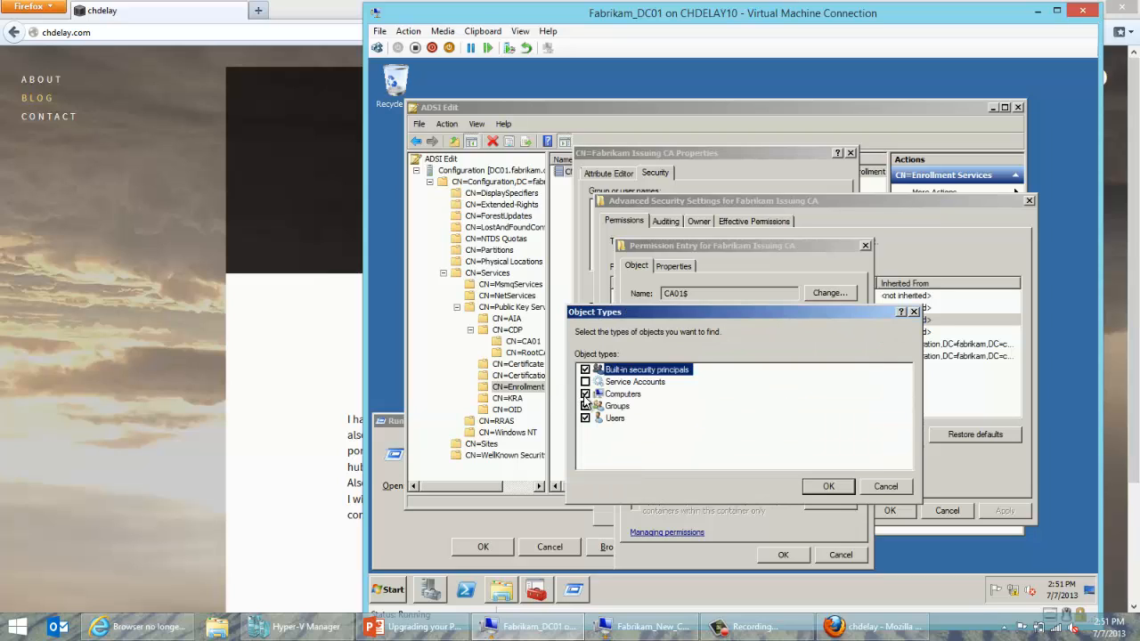
{"action": "left_click", "coordinate": [827, 487]}
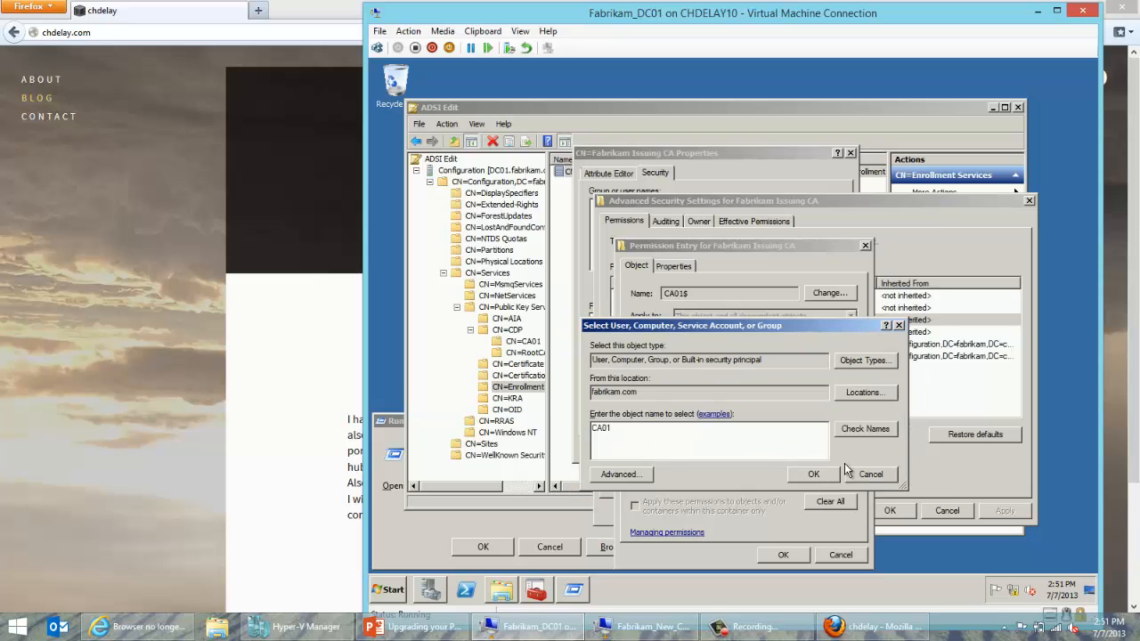
{"action": "left_click", "coordinate": [814, 473]}
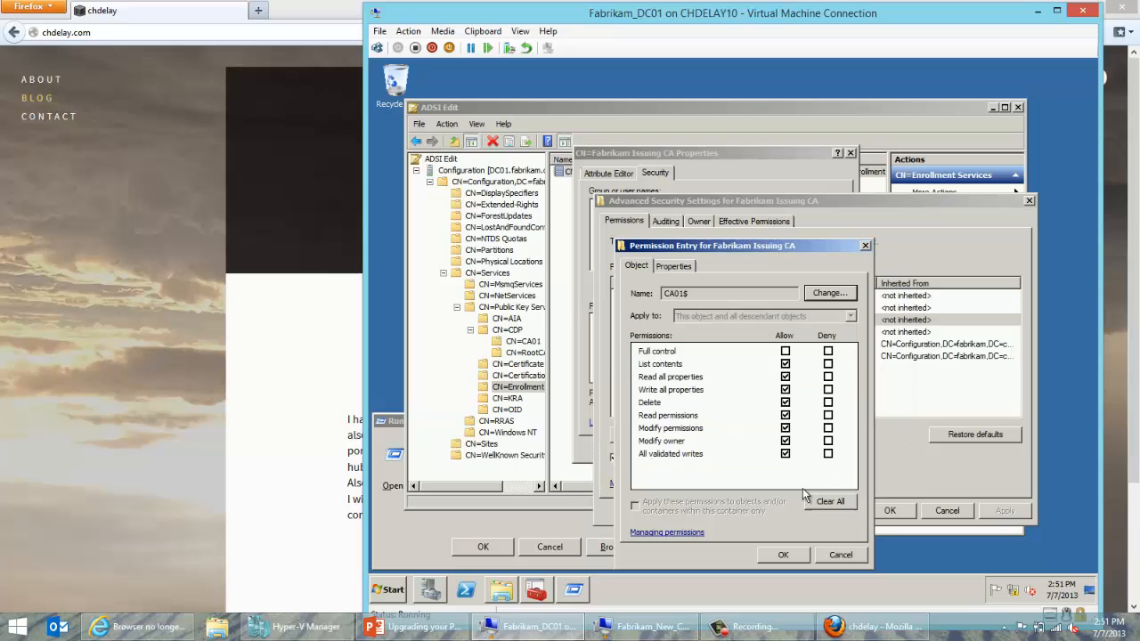
{"action": "left_click", "coordinate": [786, 554]}
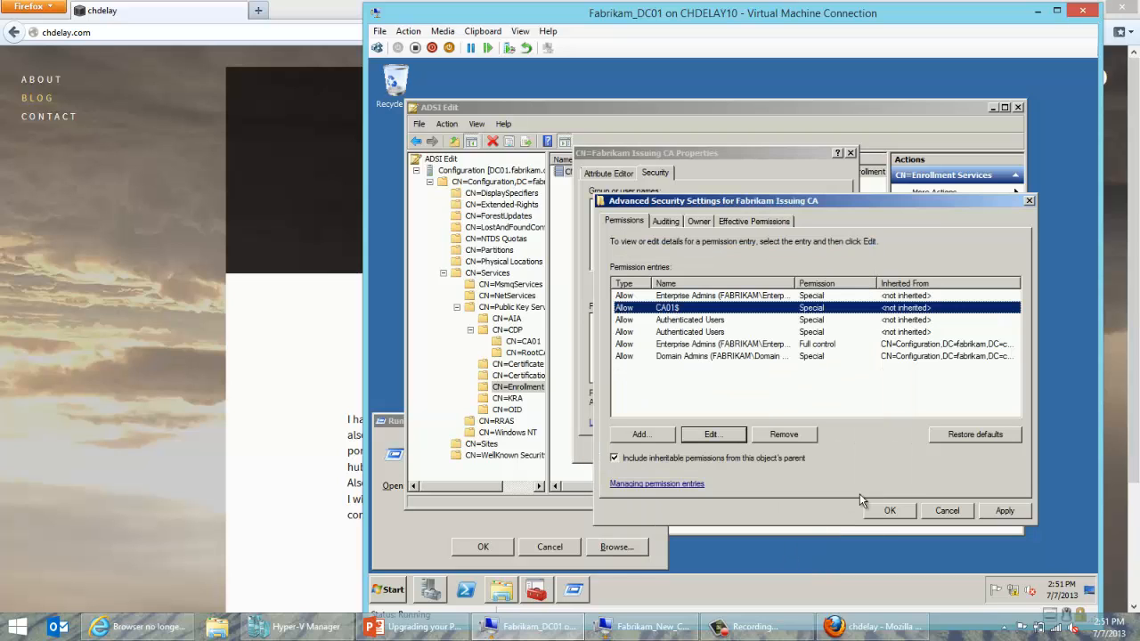
{"action": "left_click", "coordinate": [896, 510]}
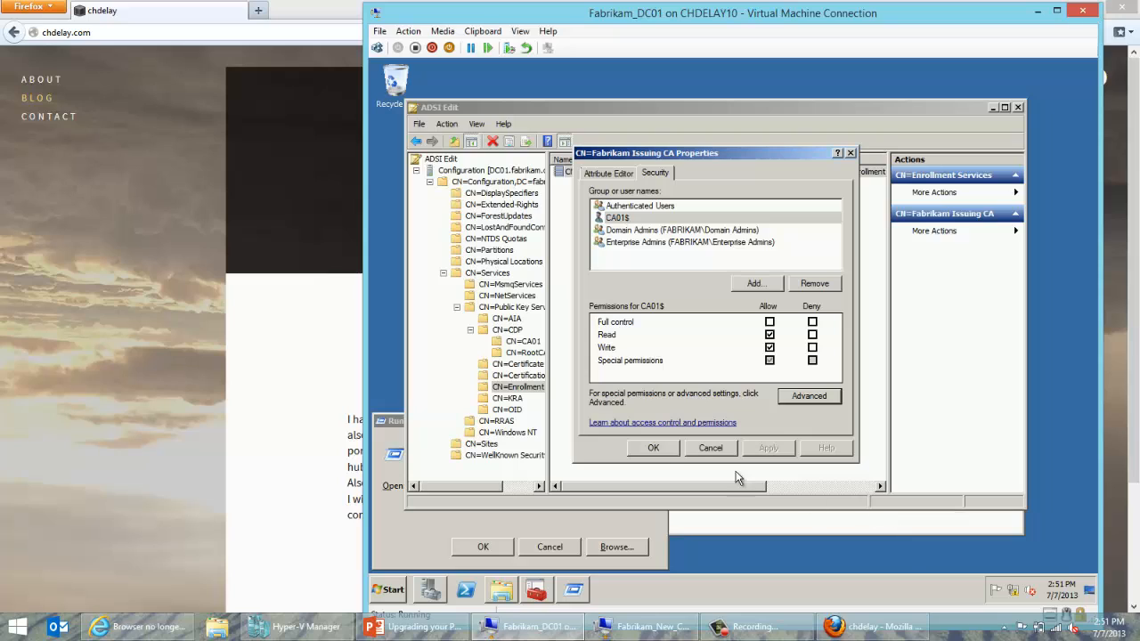
{"action": "left_click", "coordinate": [670, 454]}
Open advanced security on the KRA Fabrikam Issuing CA object and edit the CA01$ entry.
{"action": "left_click", "coordinate": [492, 400]}
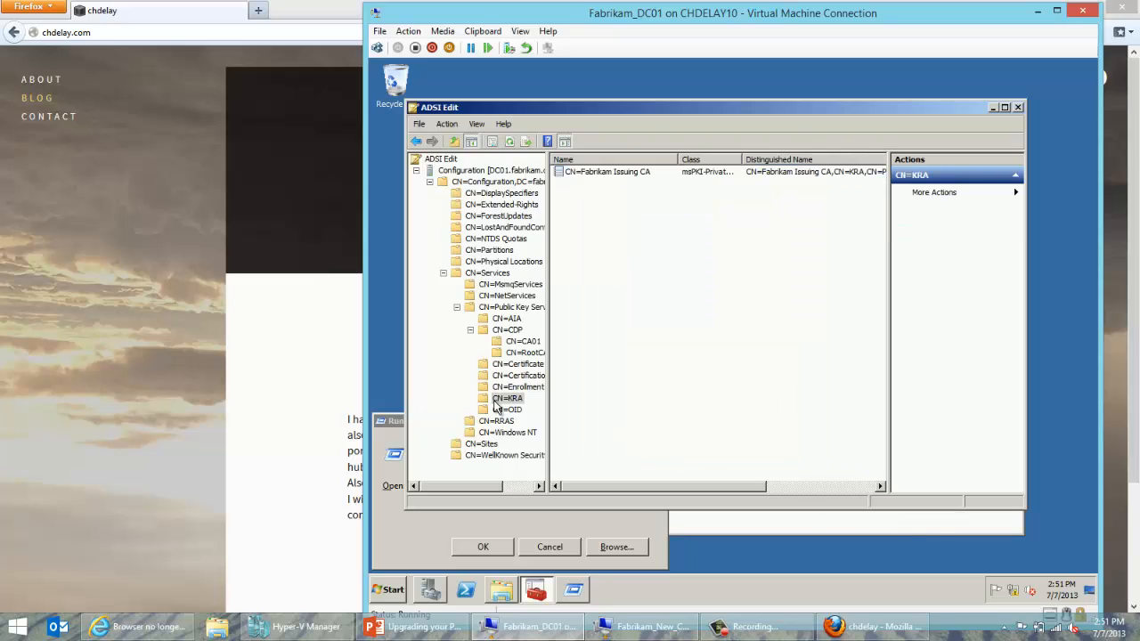
{"action": "left_click", "coordinate": [629, 175]}
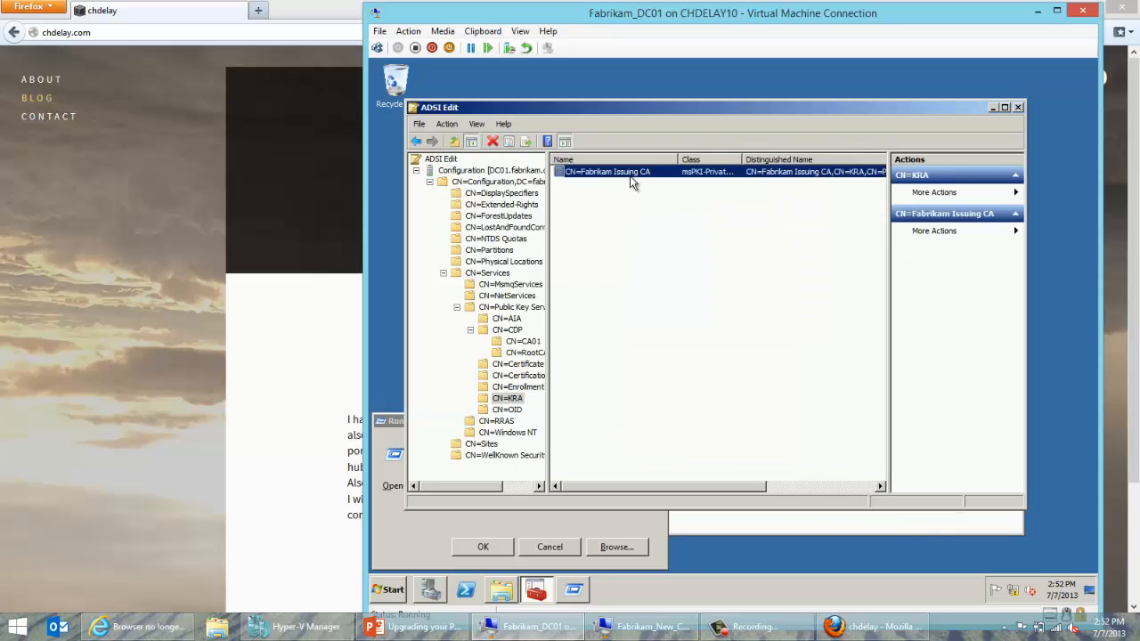
{"action": "right_click", "coordinate": [629, 176]}
{"action": "left_click", "coordinate": [654, 235]}
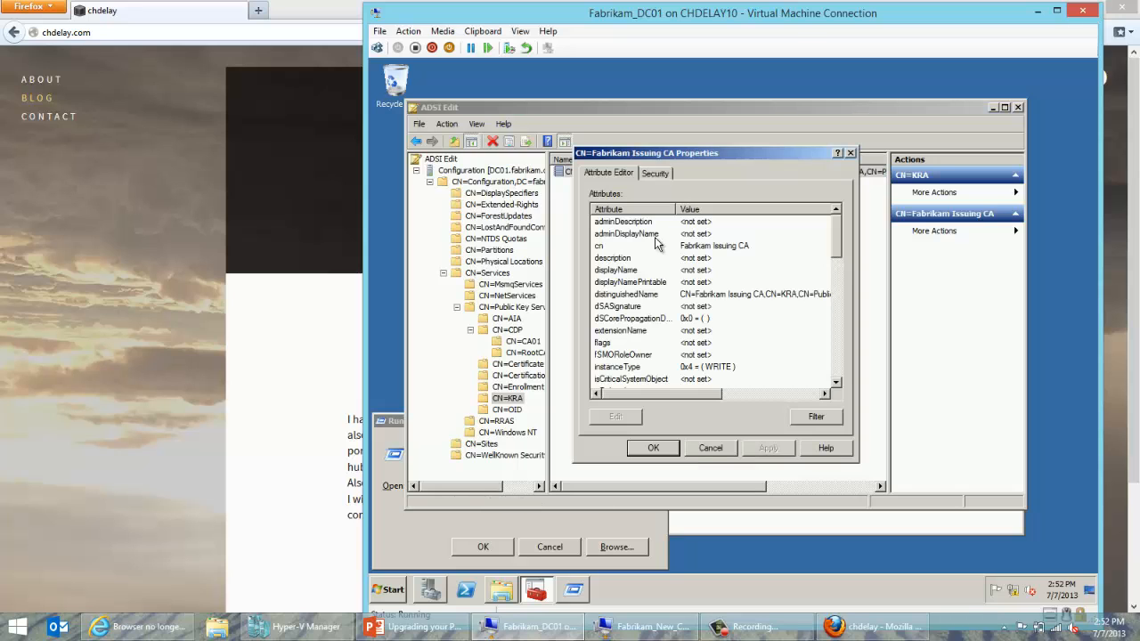
{"action": "left_click", "coordinate": [654, 173]}
{"action": "left_click", "coordinate": [634, 218]}
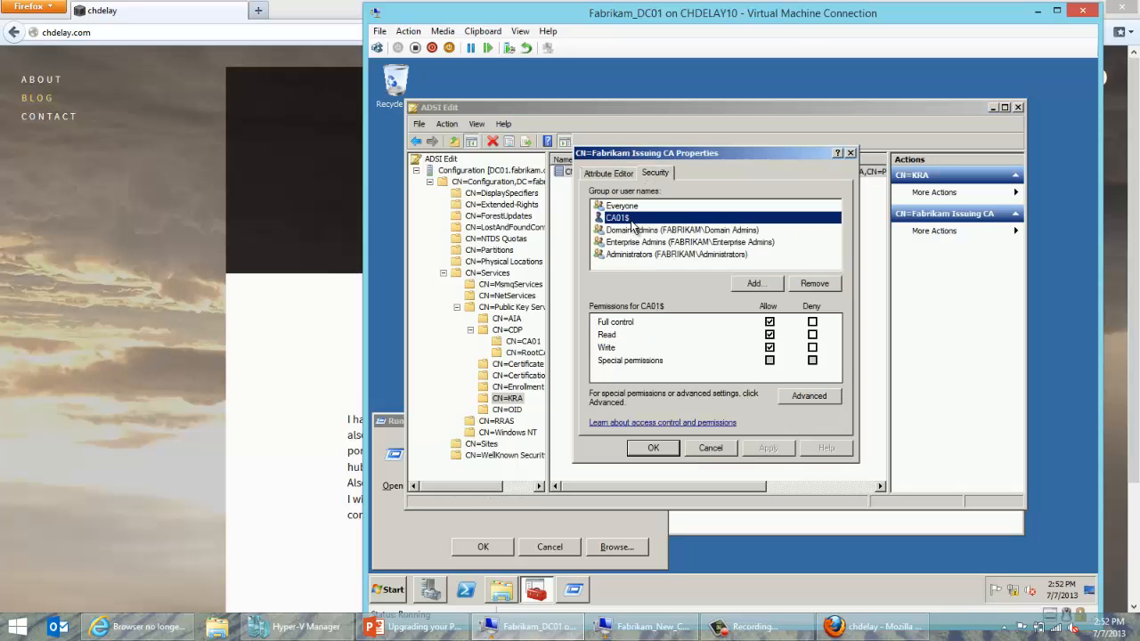
{"action": "left_click", "coordinate": [807, 397]}
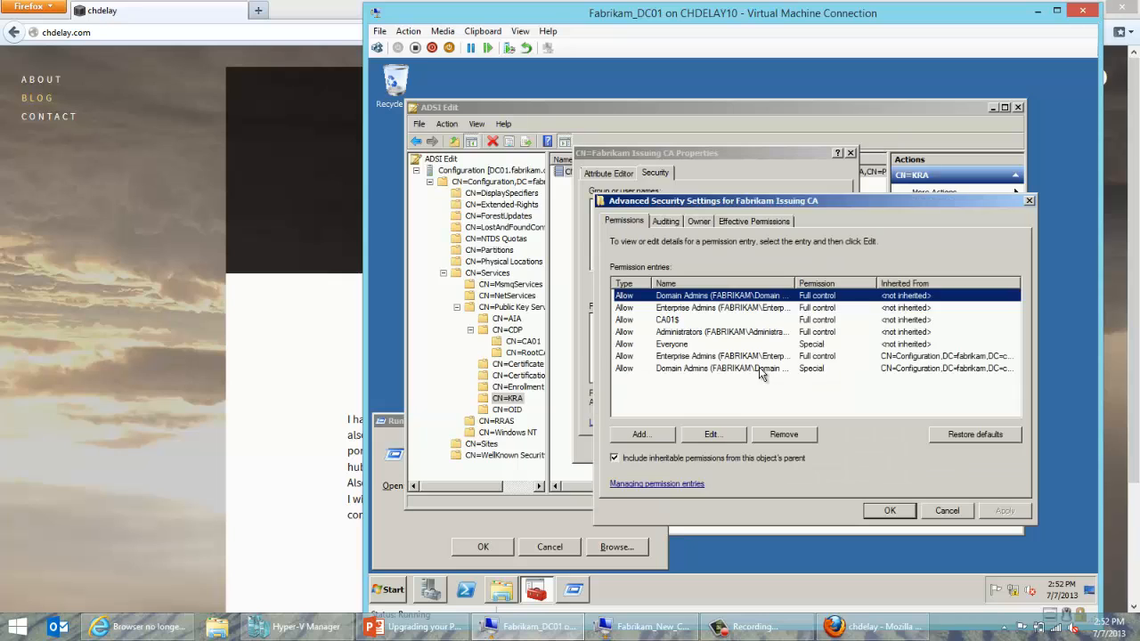
{"action": "left_click", "coordinate": [699, 321]}
{"action": "left_click", "coordinate": [712, 434]}
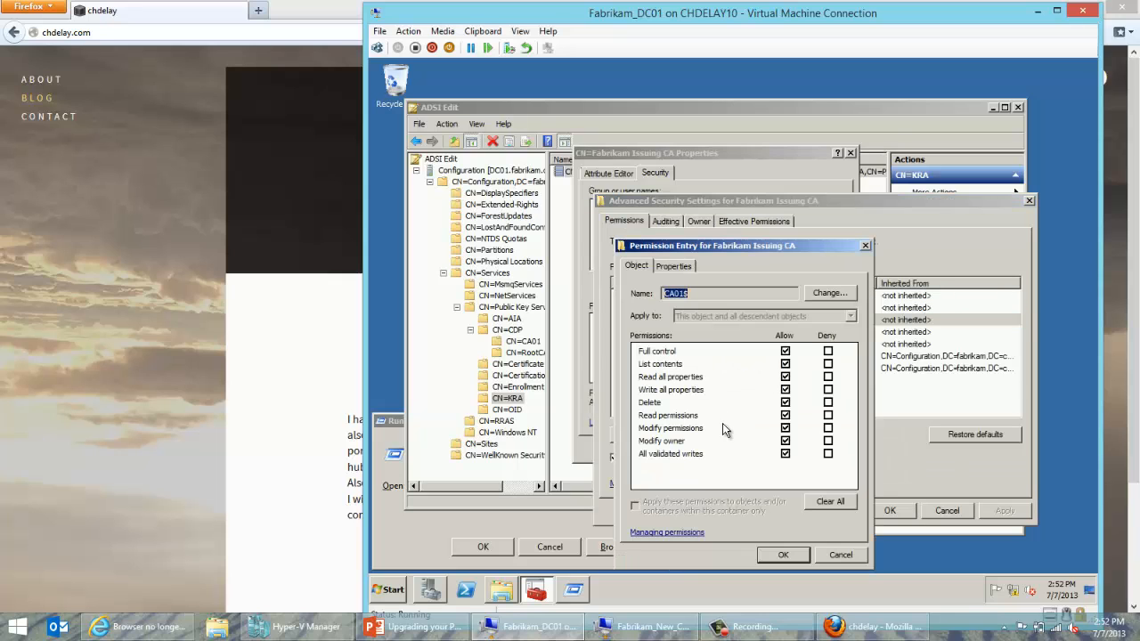
Change the entry's principal to computer account CA01 and save through all dialogs.
{"action": "left_click", "coordinate": [832, 290]}
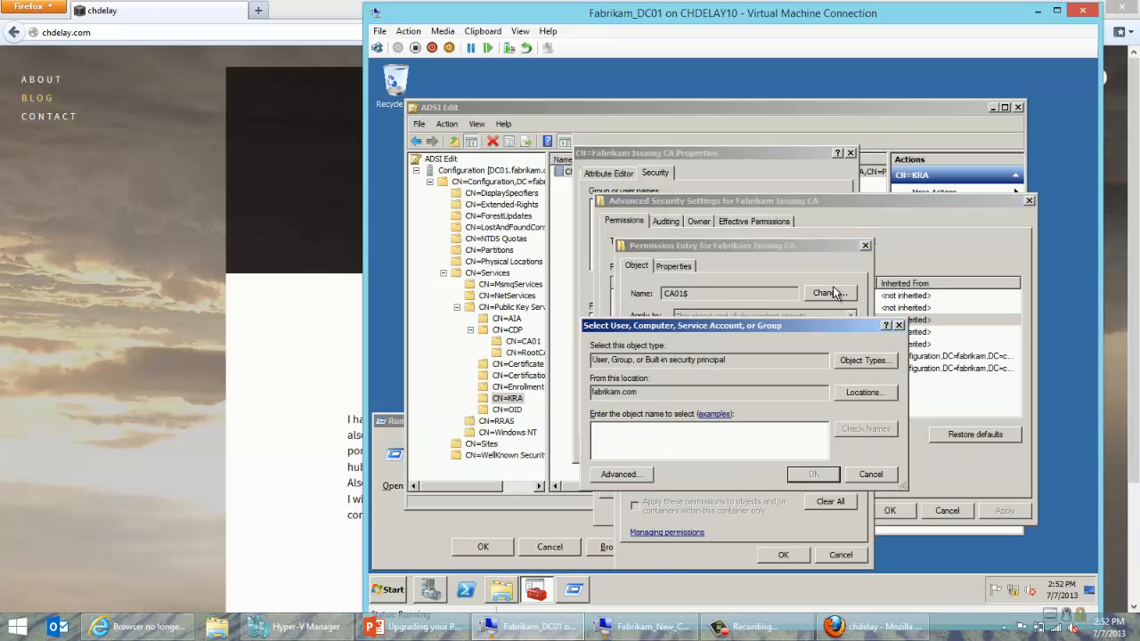
{"action": "left_click", "coordinate": [863, 357]}
{"action": "left_click", "coordinate": [586, 394]}
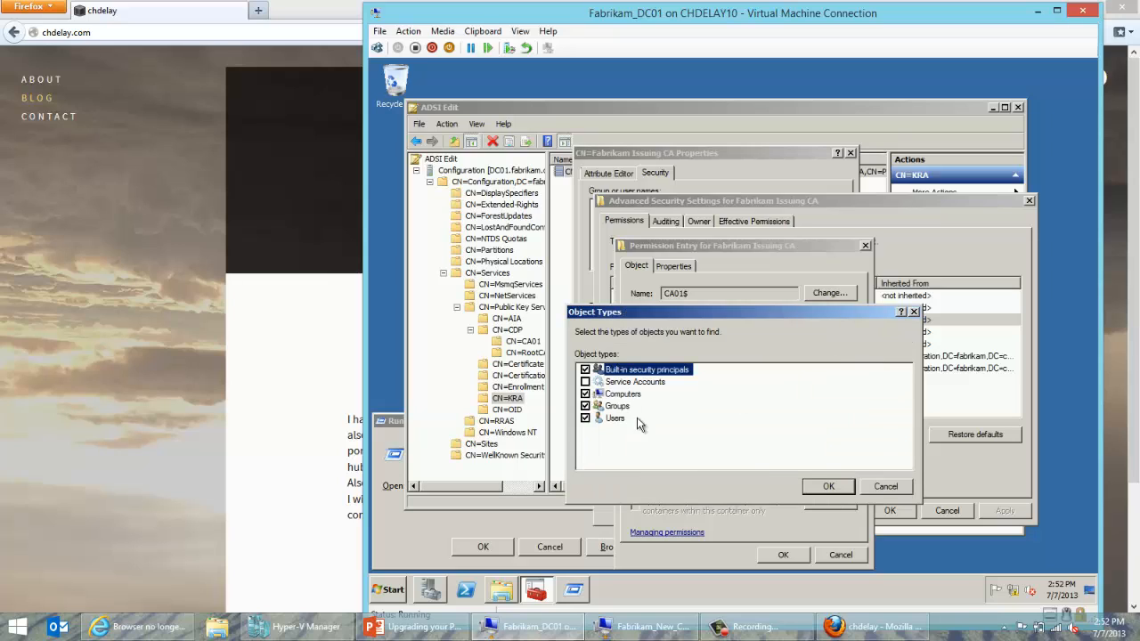
{"action": "left_click", "coordinate": [828, 486]}
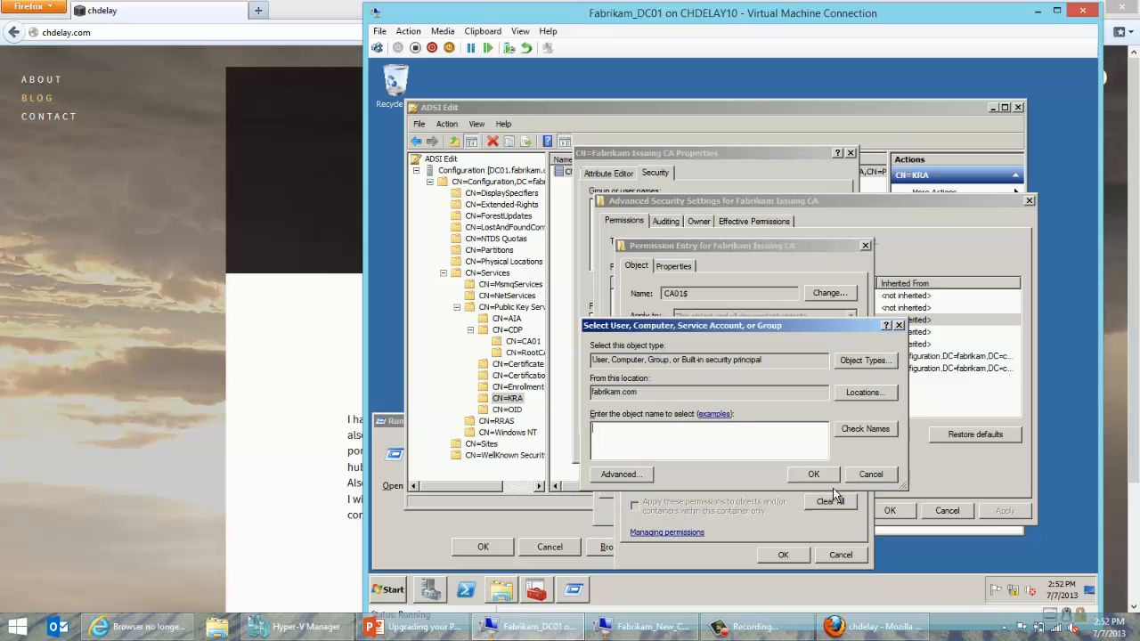
{"action": "left_click", "coordinate": [730, 434]}
{"action": "type", "text": "CA01"}
{"action": "left_click", "coordinate": [865, 429]}
{"action": "left_click", "coordinate": [794, 472]}
{"action": "left_click", "coordinate": [787, 555]}
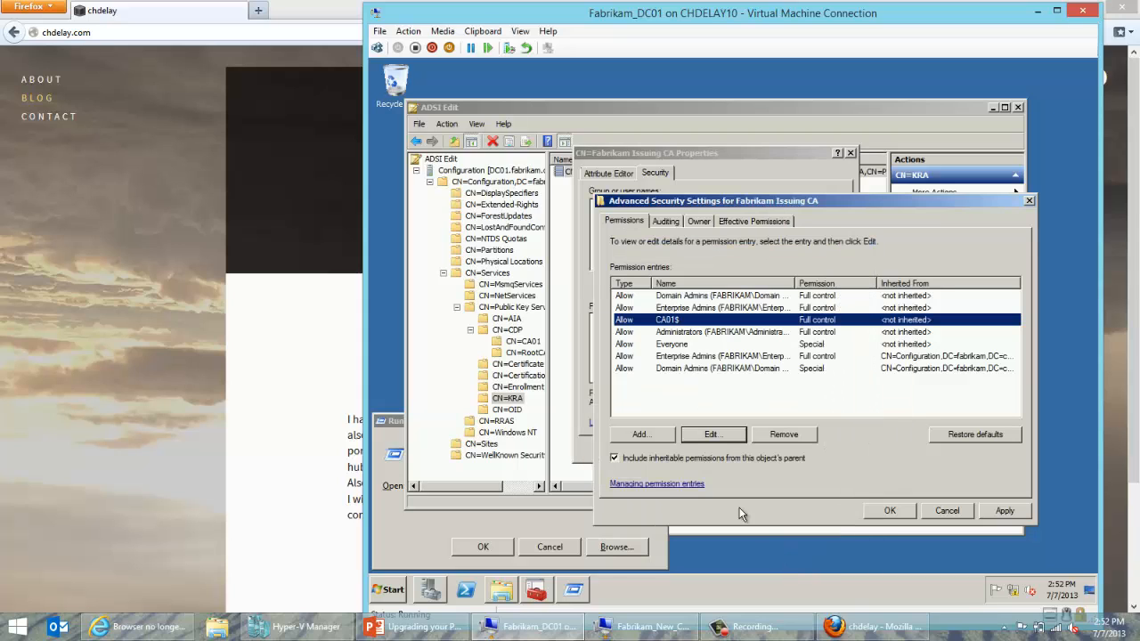
{"action": "left_click", "coordinate": [882, 512]}
{"action": "left_click", "coordinate": [655, 449]}
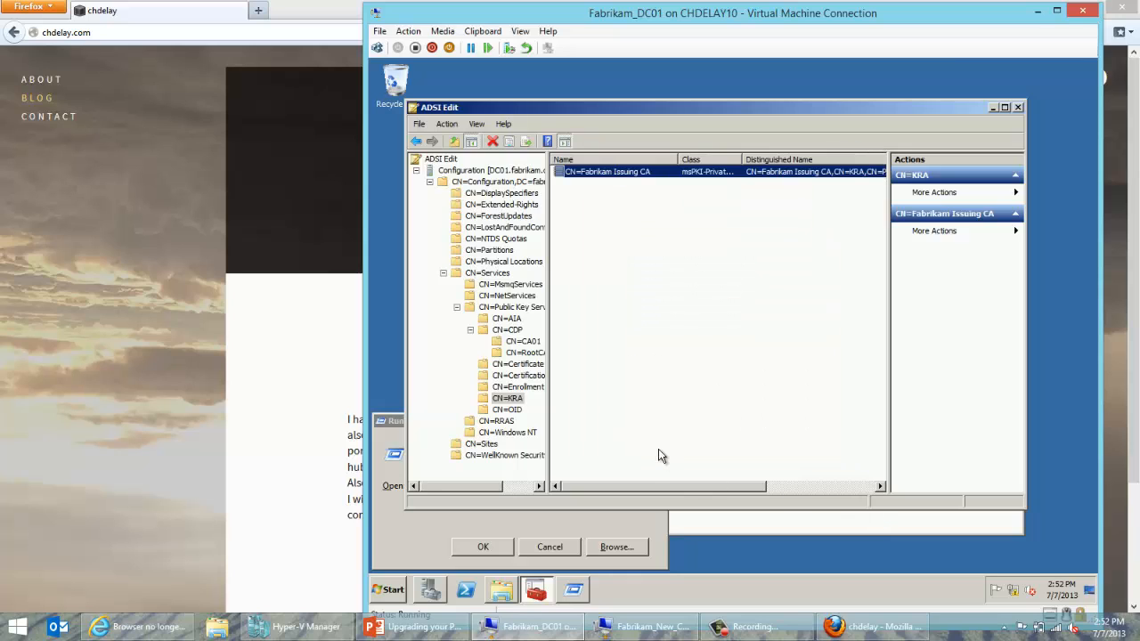
Inspect NTAuthCertificates security permissions, cancel without changes, and close ADSI Edit.
{"action": "left_click", "coordinate": [506, 409]}
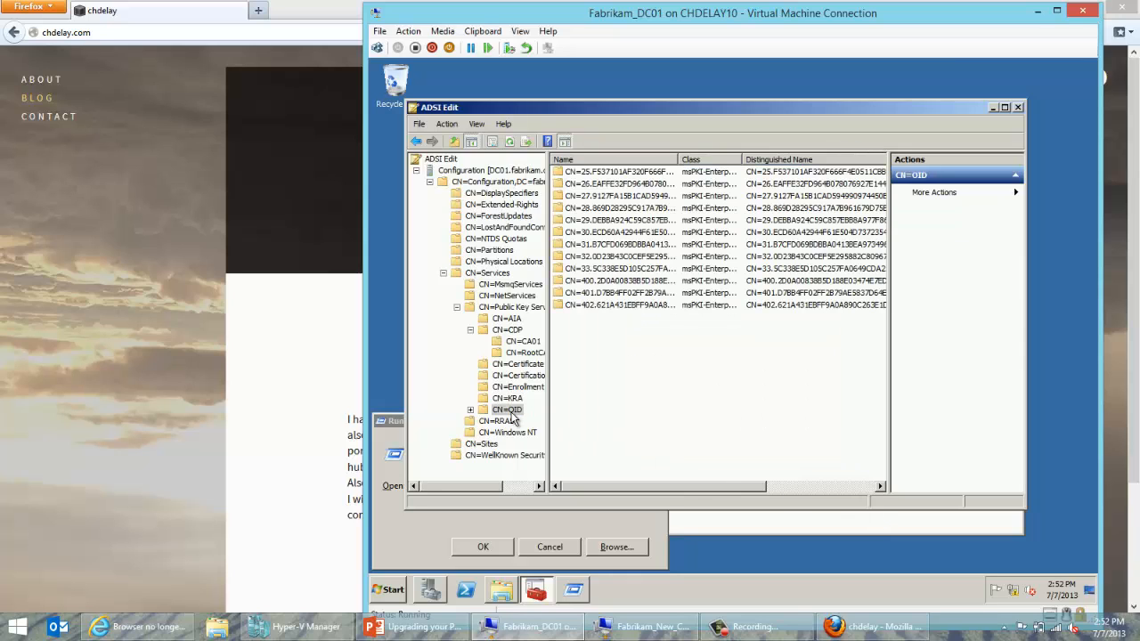
{"action": "left_click", "coordinate": [509, 308]}
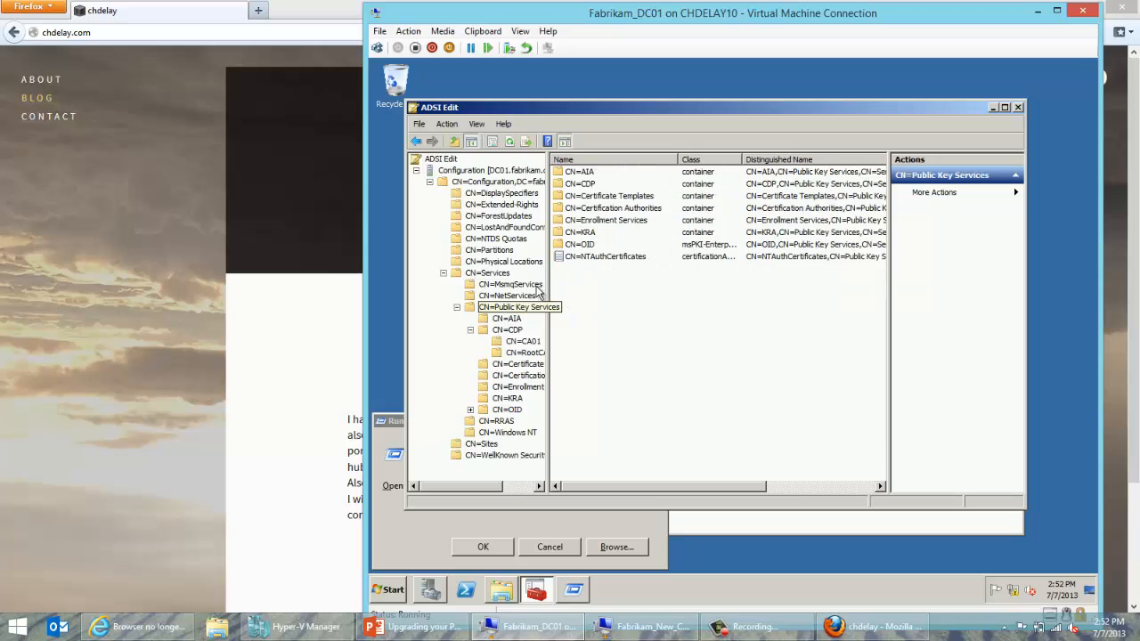
{"action": "left_click", "coordinate": [601, 257]}
{"action": "right_click", "coordinate": [602, 259]}
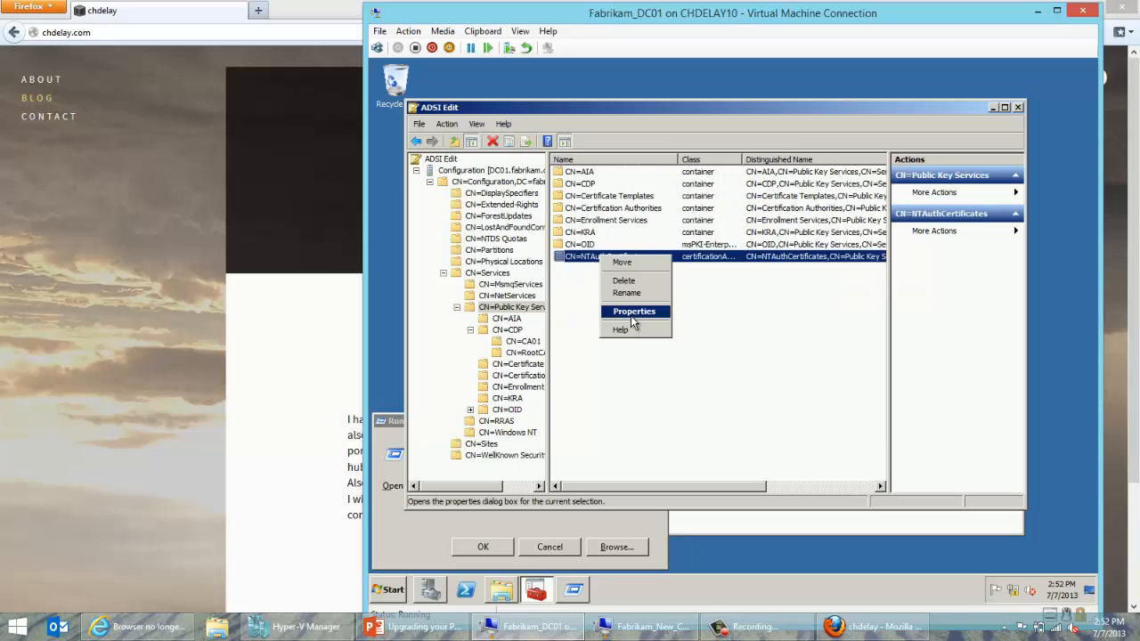
{"action": "left_click", "coordinate": [630, 313]}
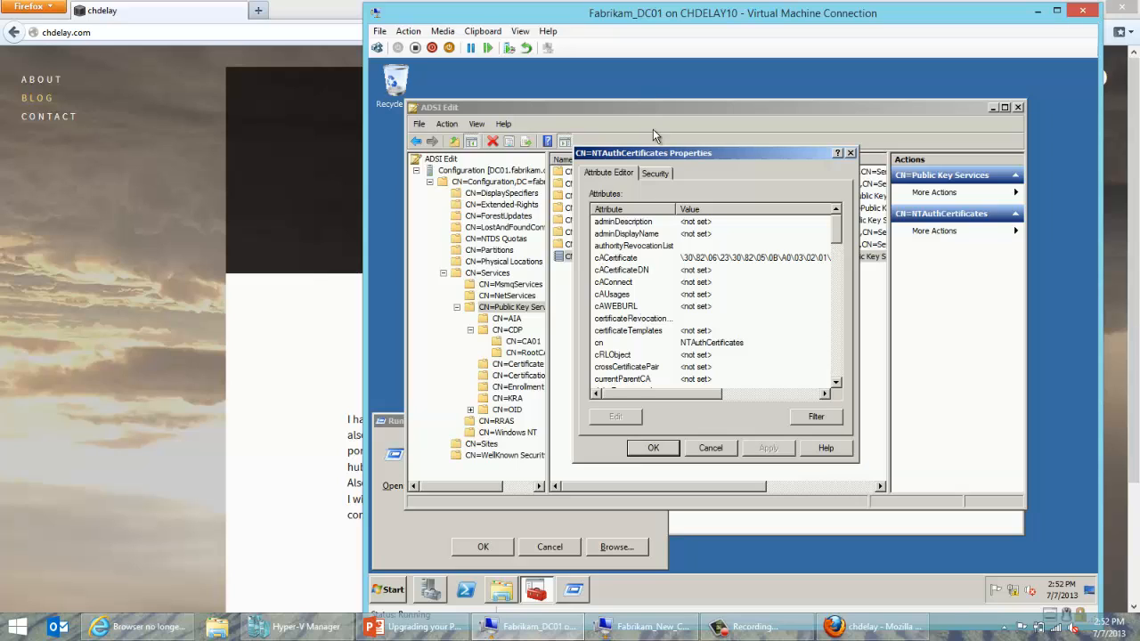
{"action": "left_click", "coordinate": [655, 175]}
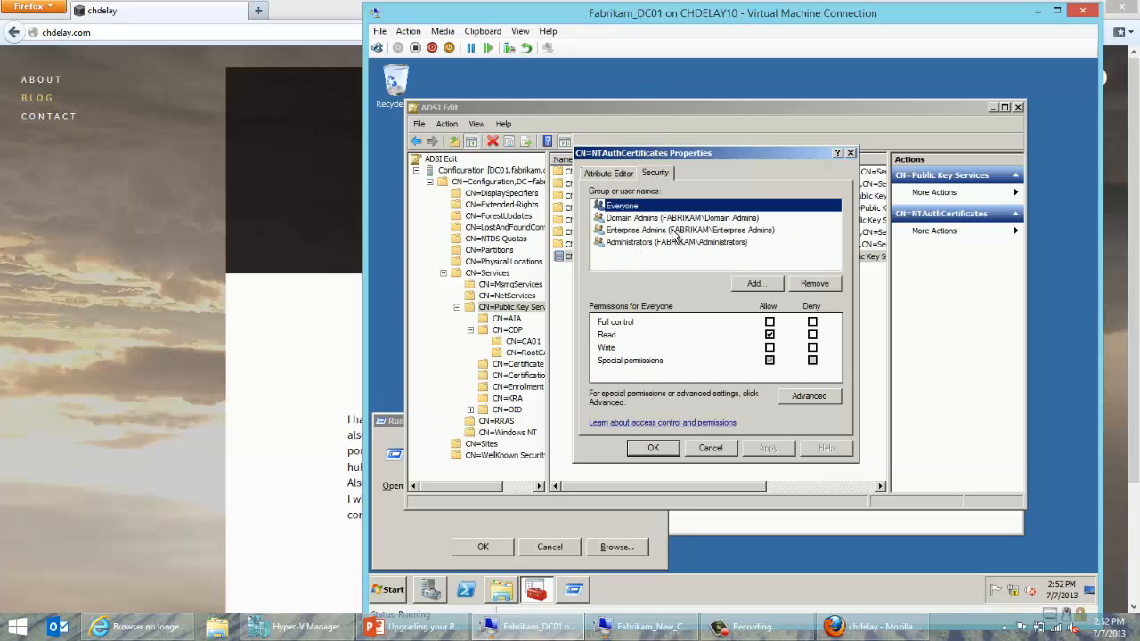
{"action": "left_click", "coordinate": [691, 450]}
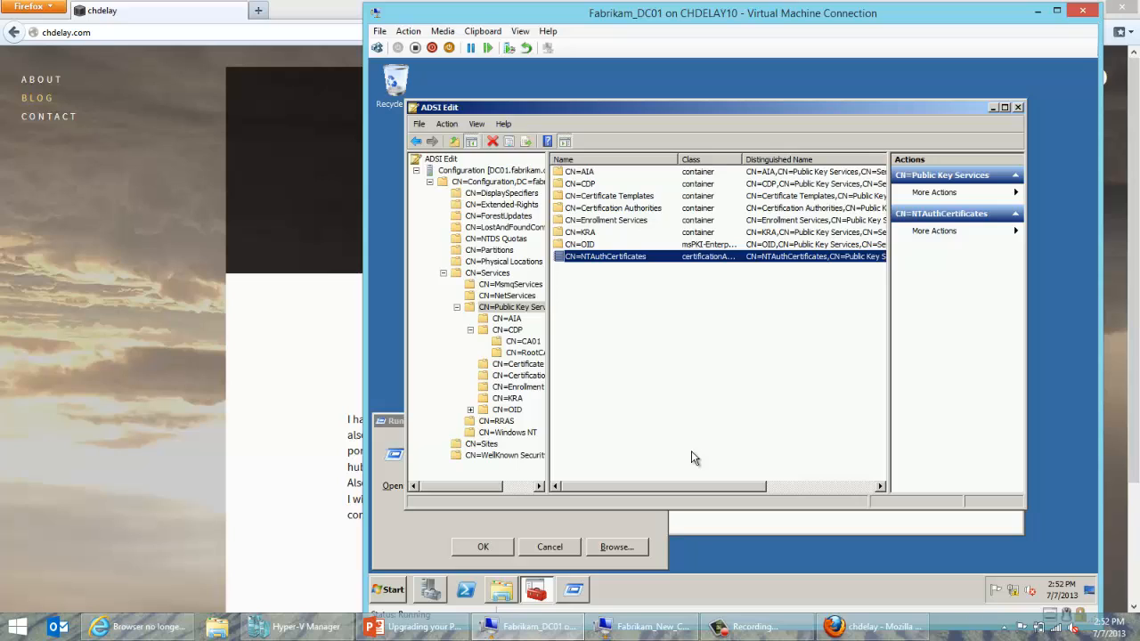
{"action": "left_click", "coordinate": [1019, 107]}
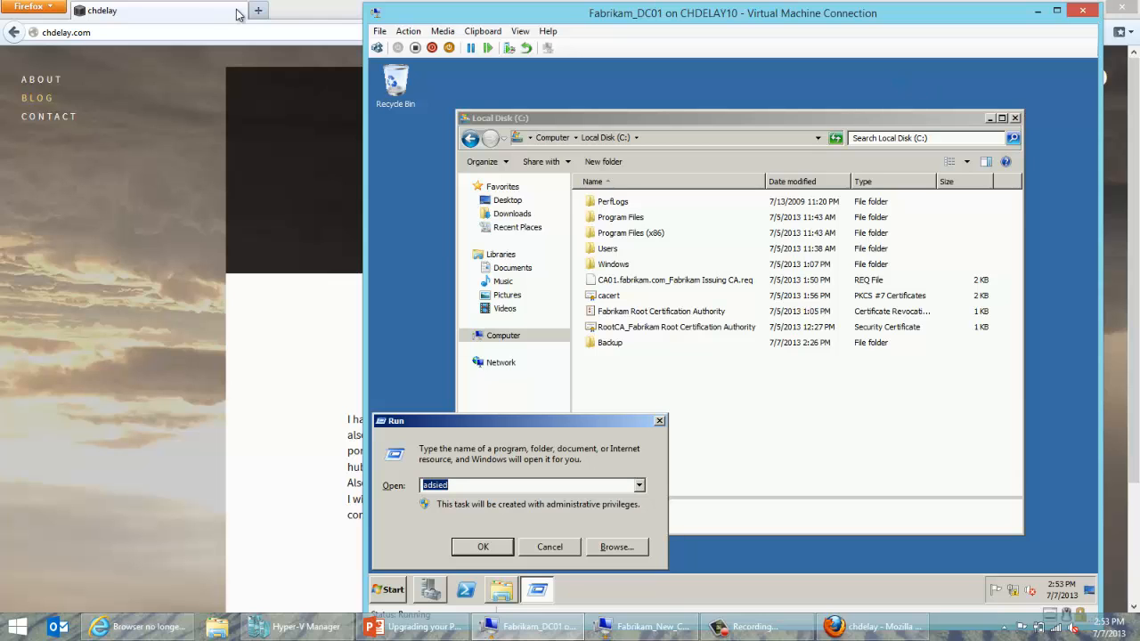
Load the xdot509 TechNet blog in a new Firefox tab.
{"action": "double_click", "coordinate": [268, 13]}
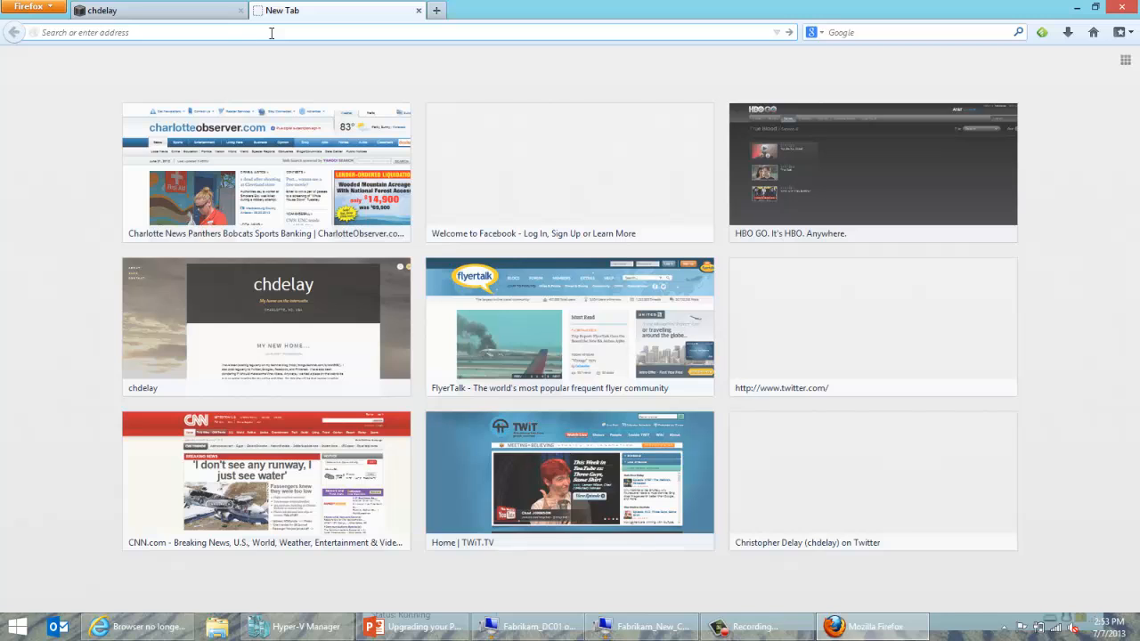
{"action": "type", "text": "xdot509"}
{"action": "key", "text": "Down"}
{"action": "key", "text": "Down"}
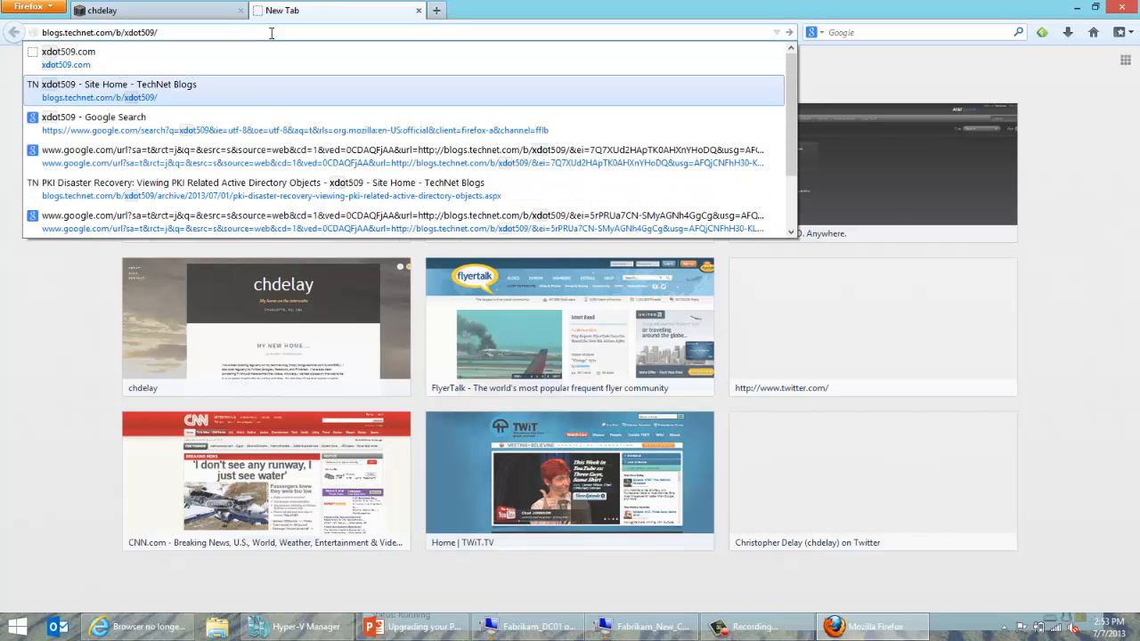
{"action": "key", "text": "Return"}
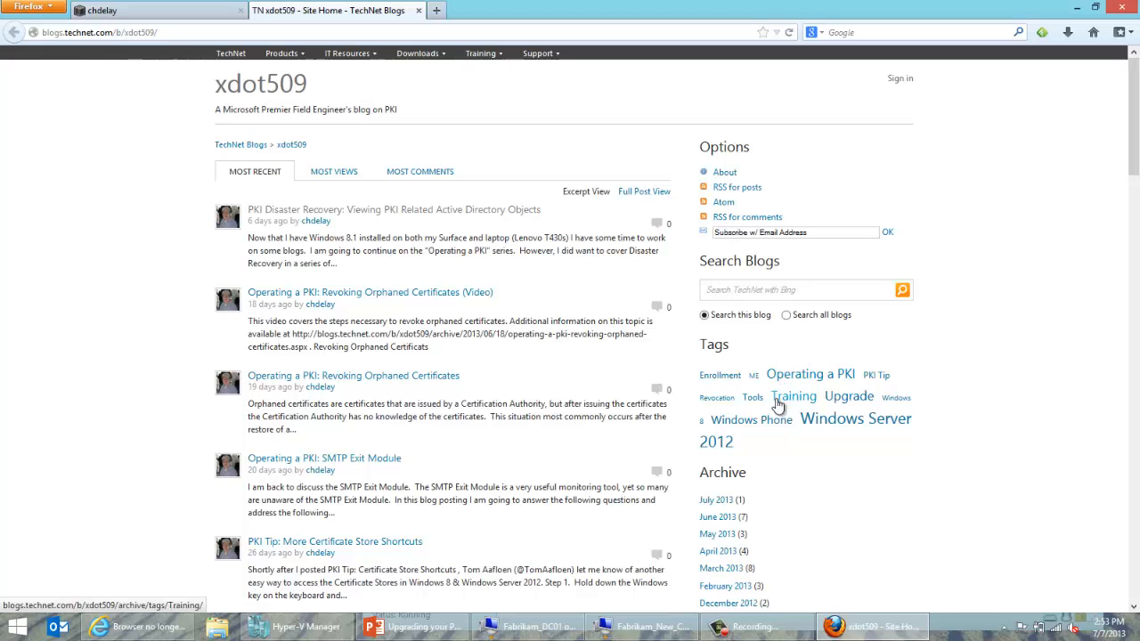
Open the 'Windows Server 2012 Enterprise CA, XP Compatibility Link' post from the Windows Server 2012 tag.
{"action": "left_click", "coordinate": [724, 443]}
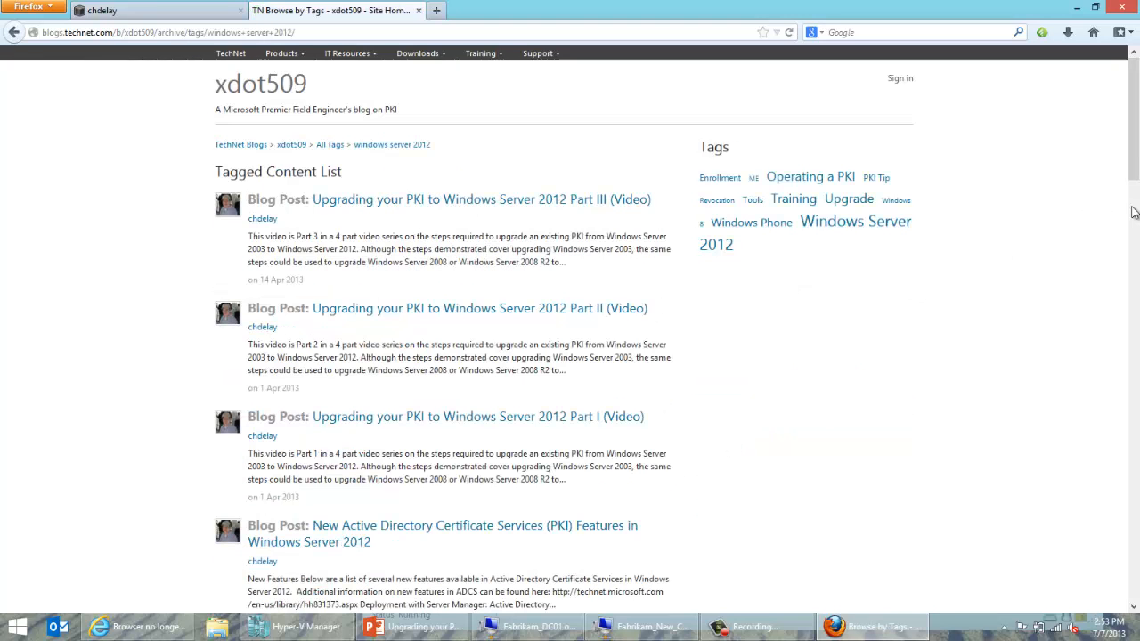
{"action": "left_click_drag", "start_coordinate": [1133, 178], "coordinate": [1126, 416]}
{"action": "scroll", "coordinate": [1128, 267], "scroll_direction": "up", "scroll_amount": 3}
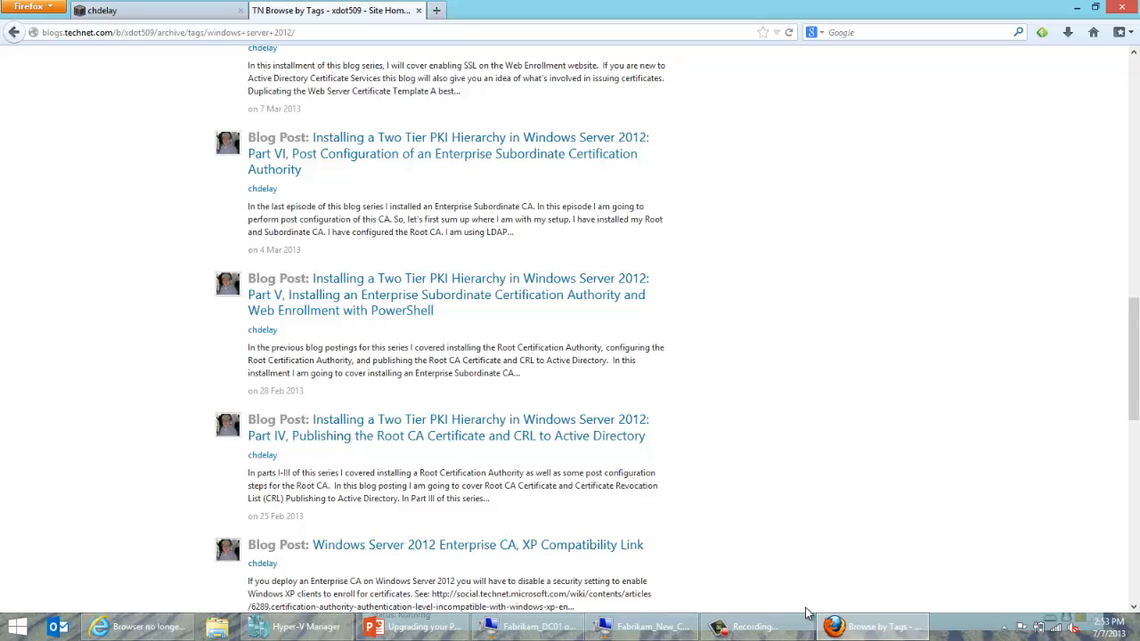
{"action": "left_click", "coordinate": [587, 548]}
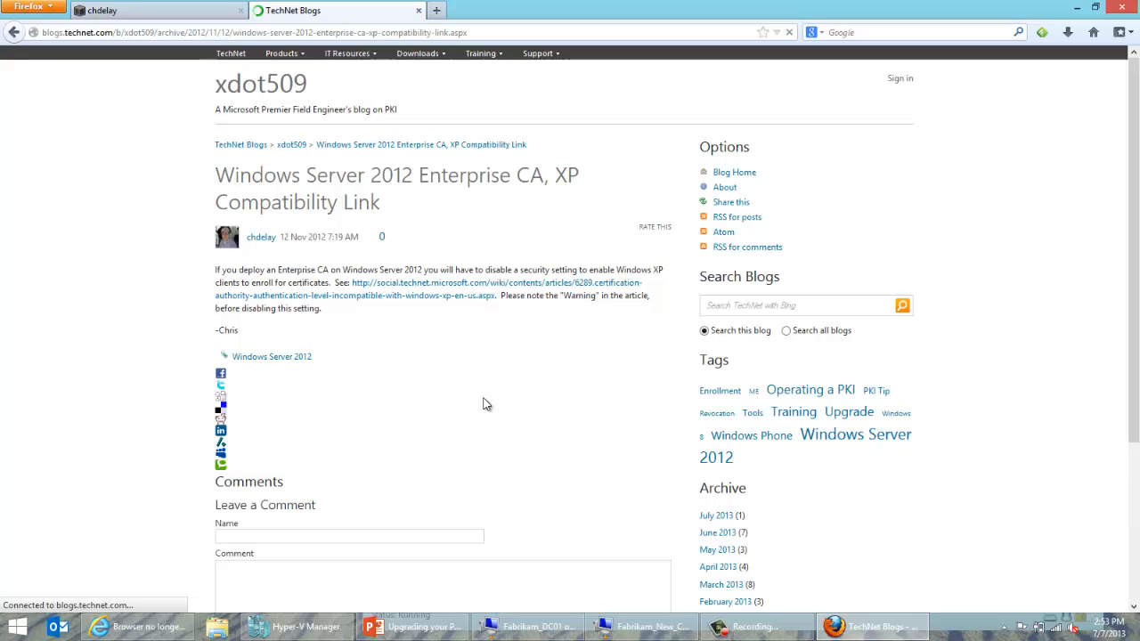
Open the linked TechNet Wiki article and highlight the certutil -setreg commands that disable the setting.
{"action": "left_click", "coordinate": [470, 298]}
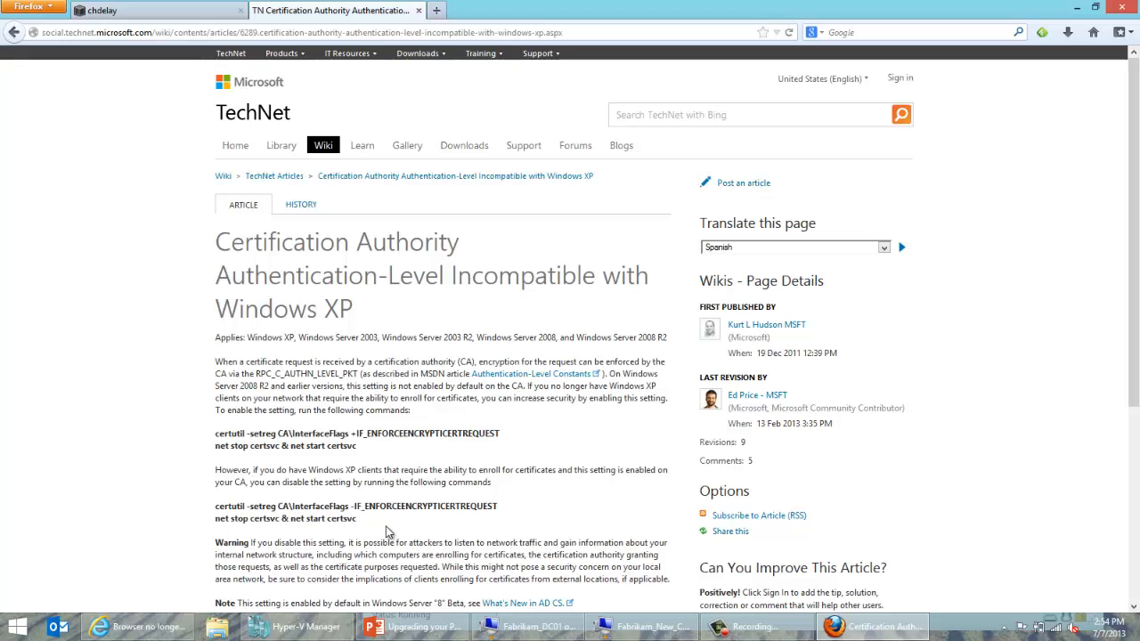
{"action": "left_click_drag", "start_coordinate": [358, 520], "coordinate": [206, 509]}
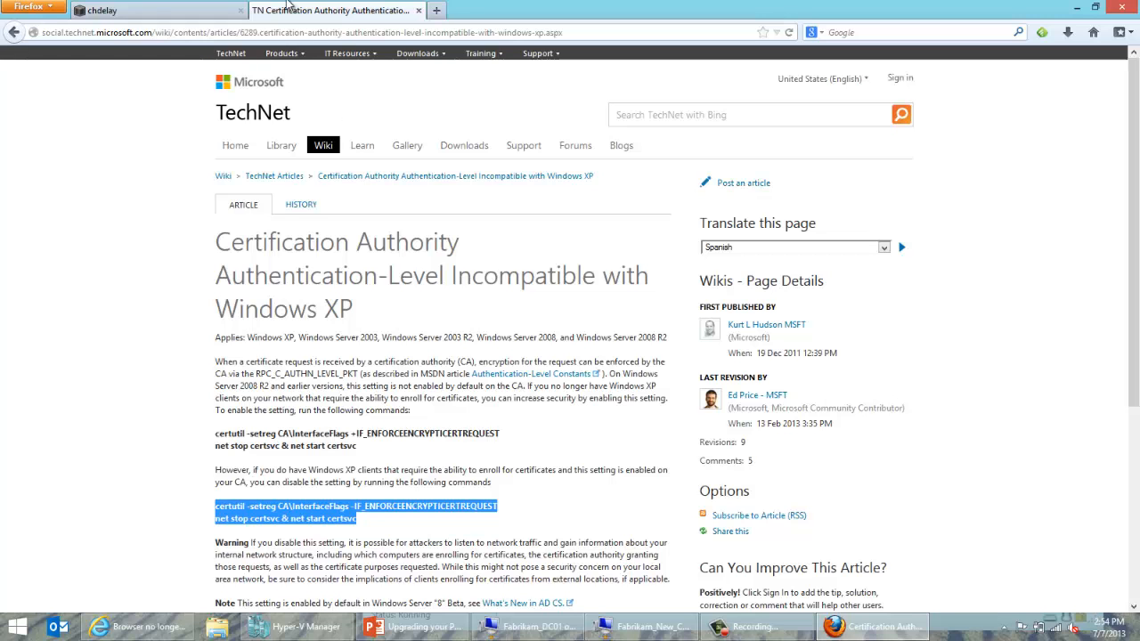
{"action": "left_click", "coordinate": [177, 13]}
{"action": "left_click", "coordinate": [278, 9]}
Close the TechNet Wiki article, leaving only the chdelay.com blog page in Firefox.
{"action": "left_click", "coordinate": [418, 10]}
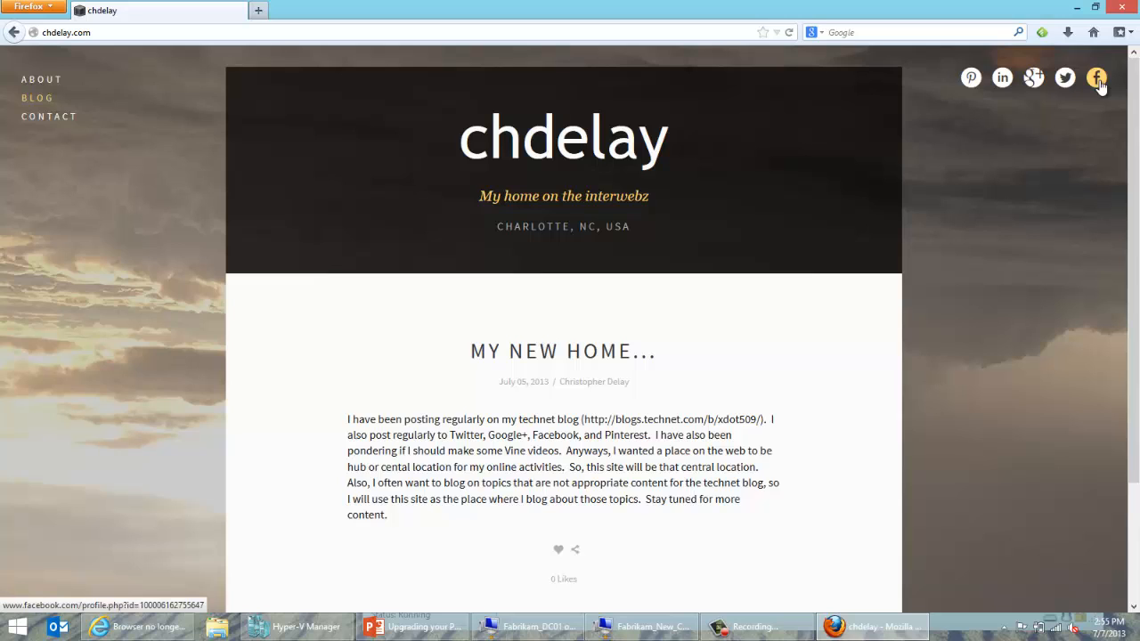
{"action": "left_click", "coordinate": [759, 626]}
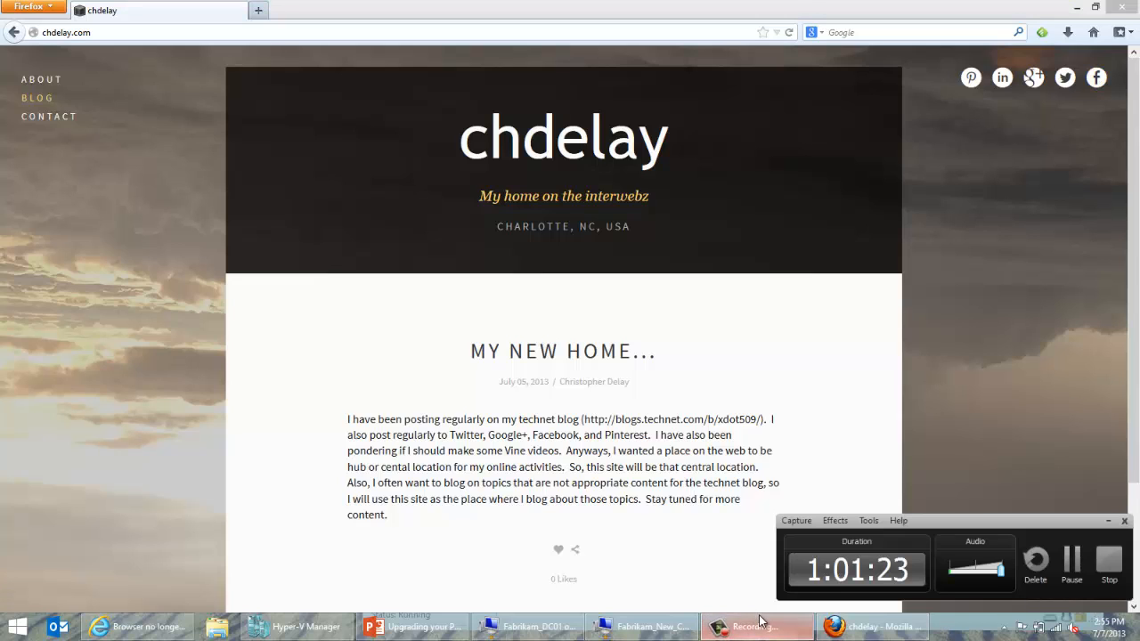